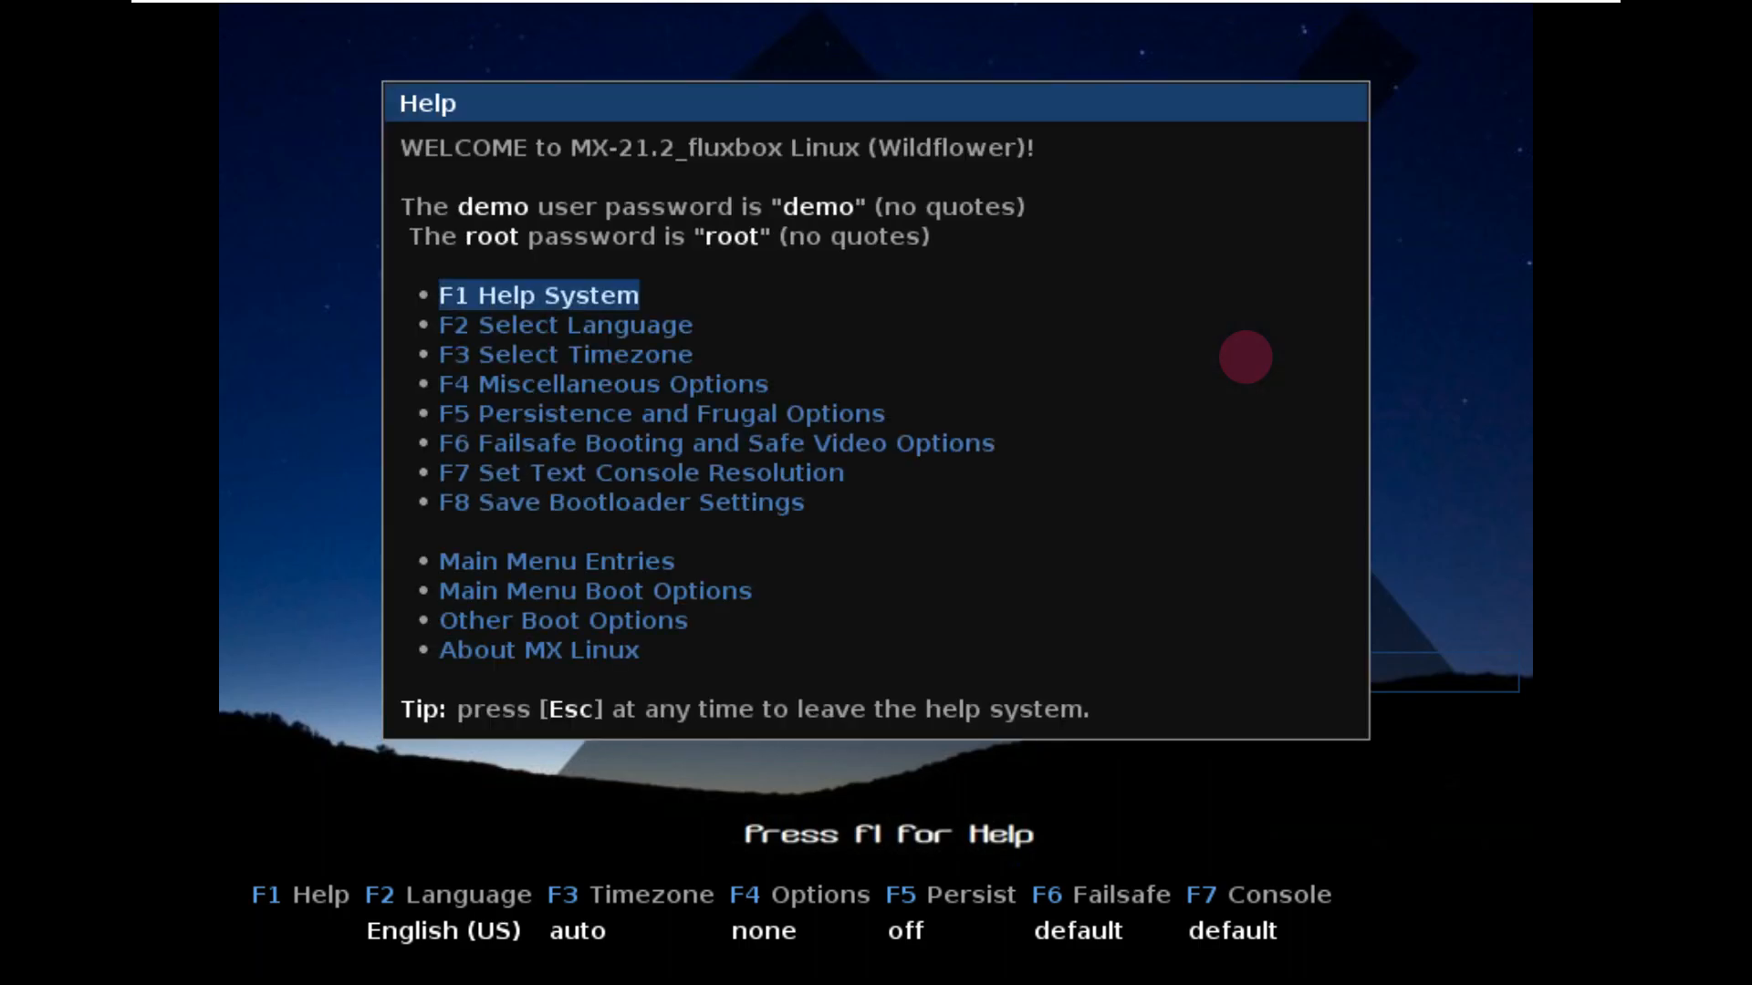
Leave the help overview and browse the F2 boot languages, keeping English (US).
key("Escape")
key("F2")
key("Down")
key("Right")
key("Up")
key("Left")
key("Down")
key("Right")
key("Up")
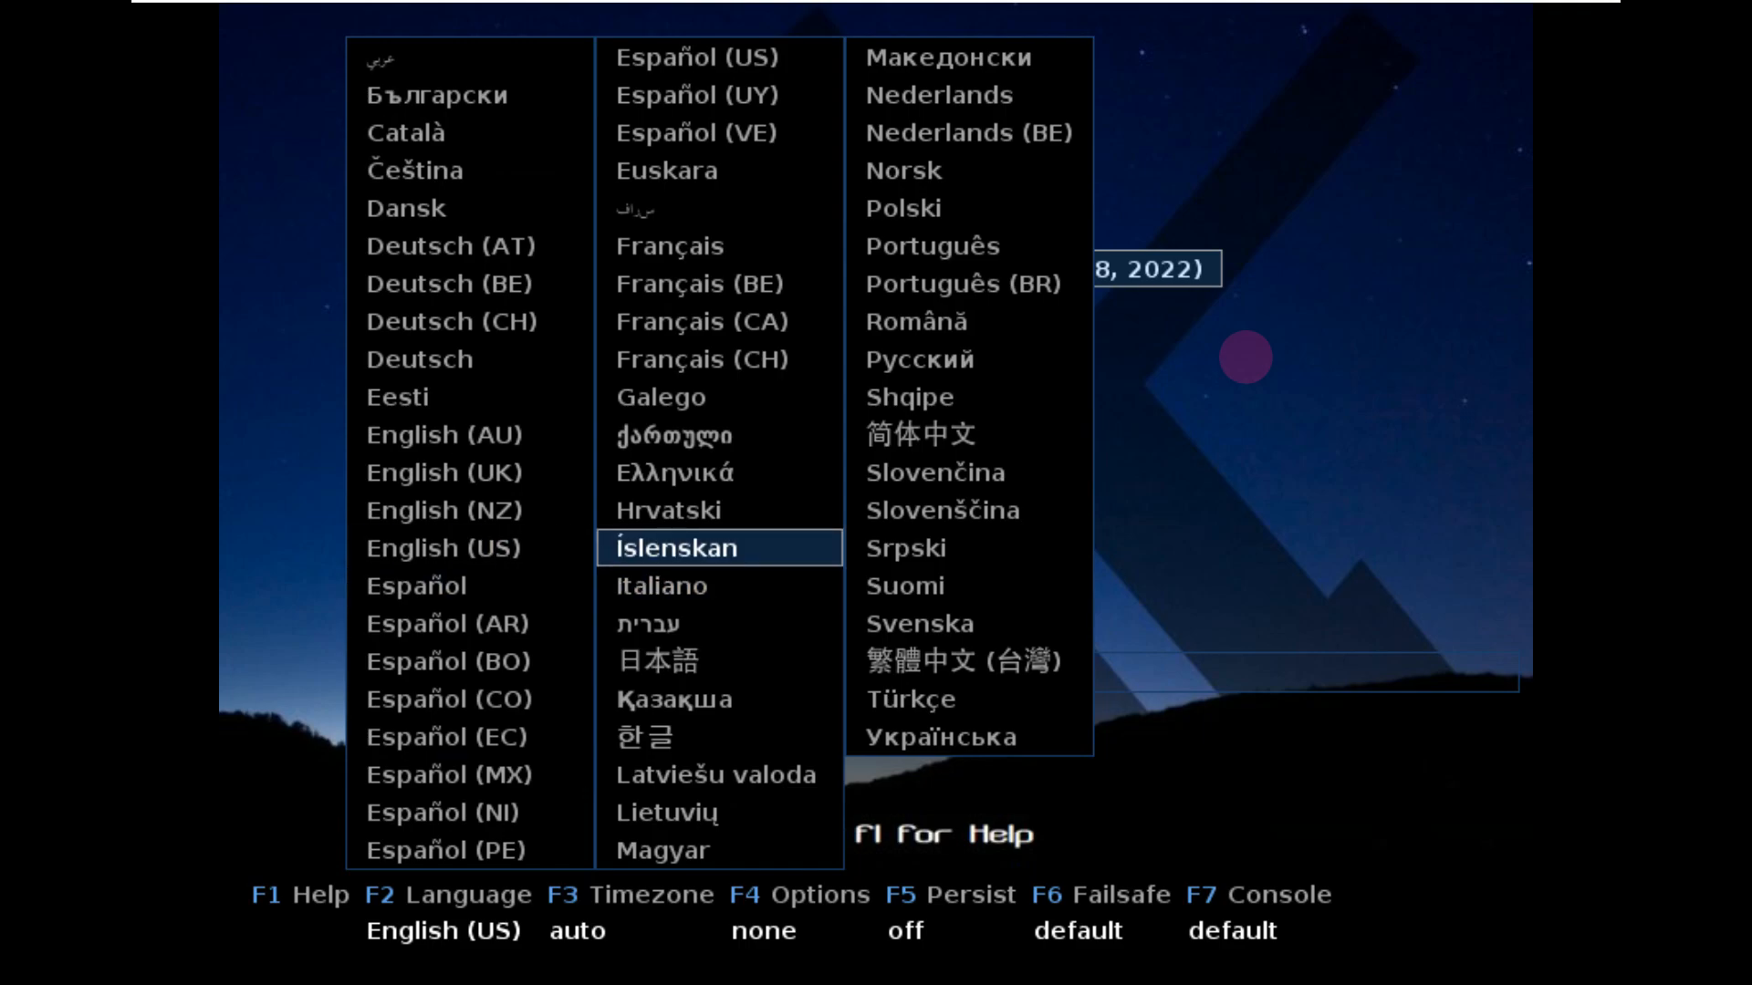
key("Left")
key("Return")
Set the boot timezone to Los Angeles*.
key("F3")
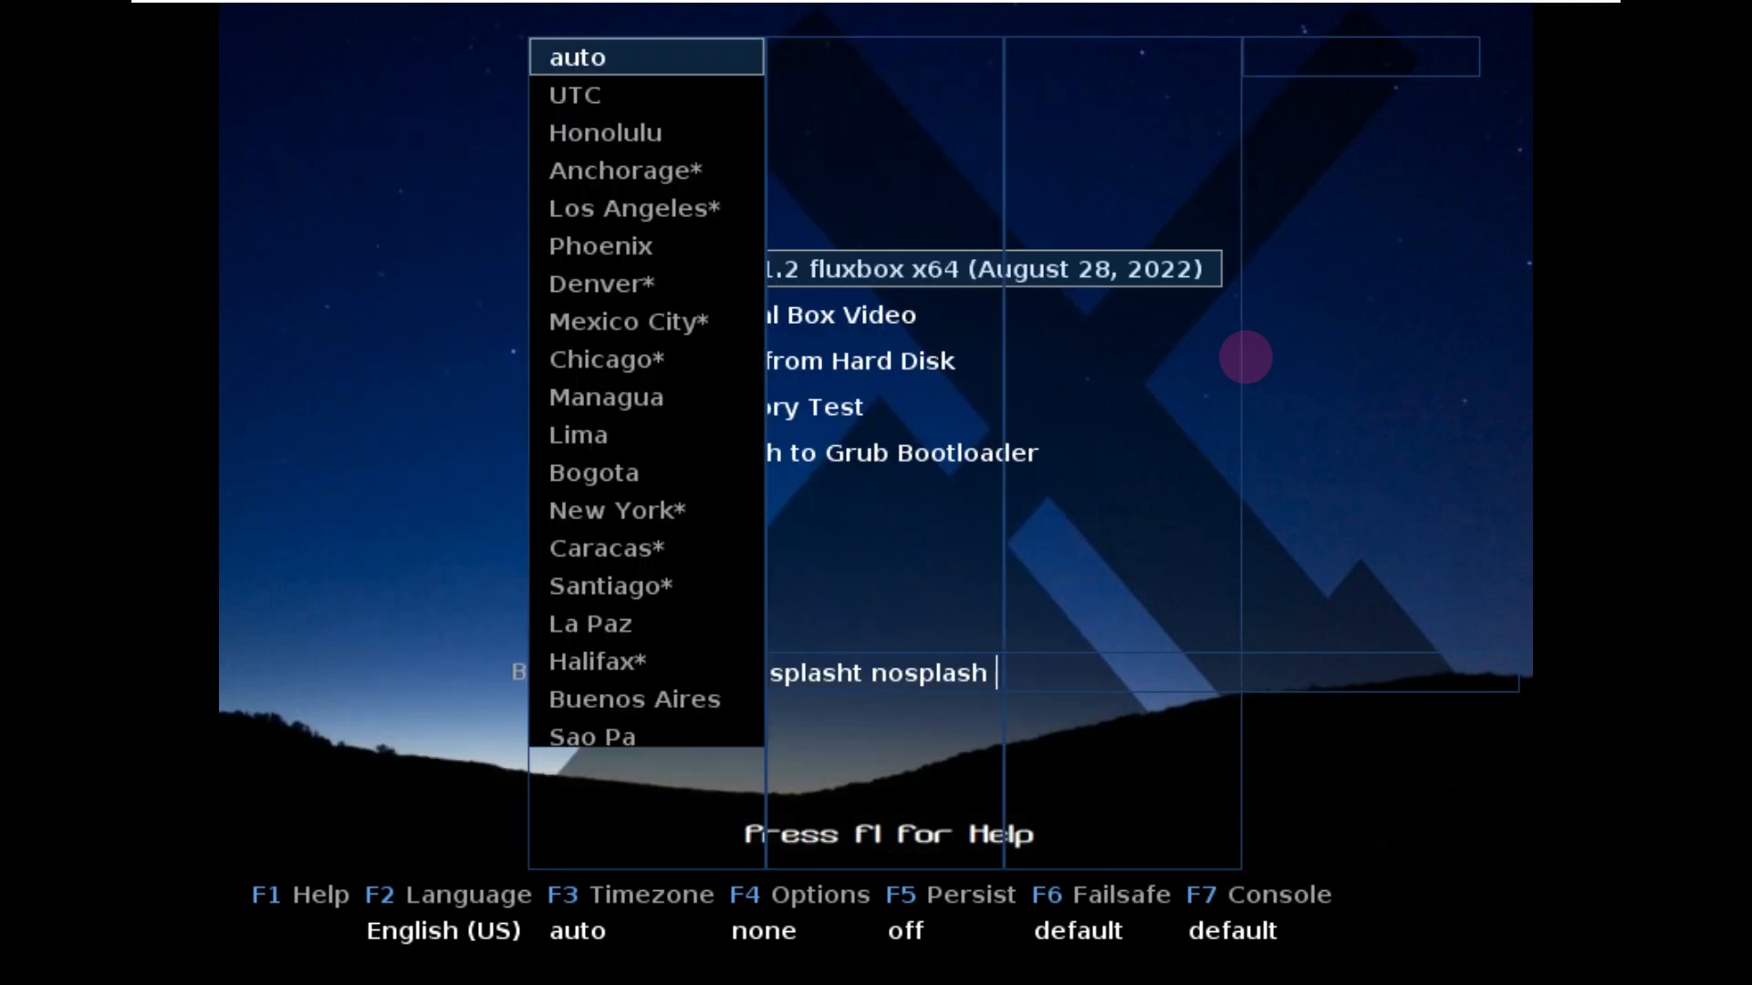
key("Down")
key("Down")
key("Down")
key("Down")
key("Down")
key("Up")
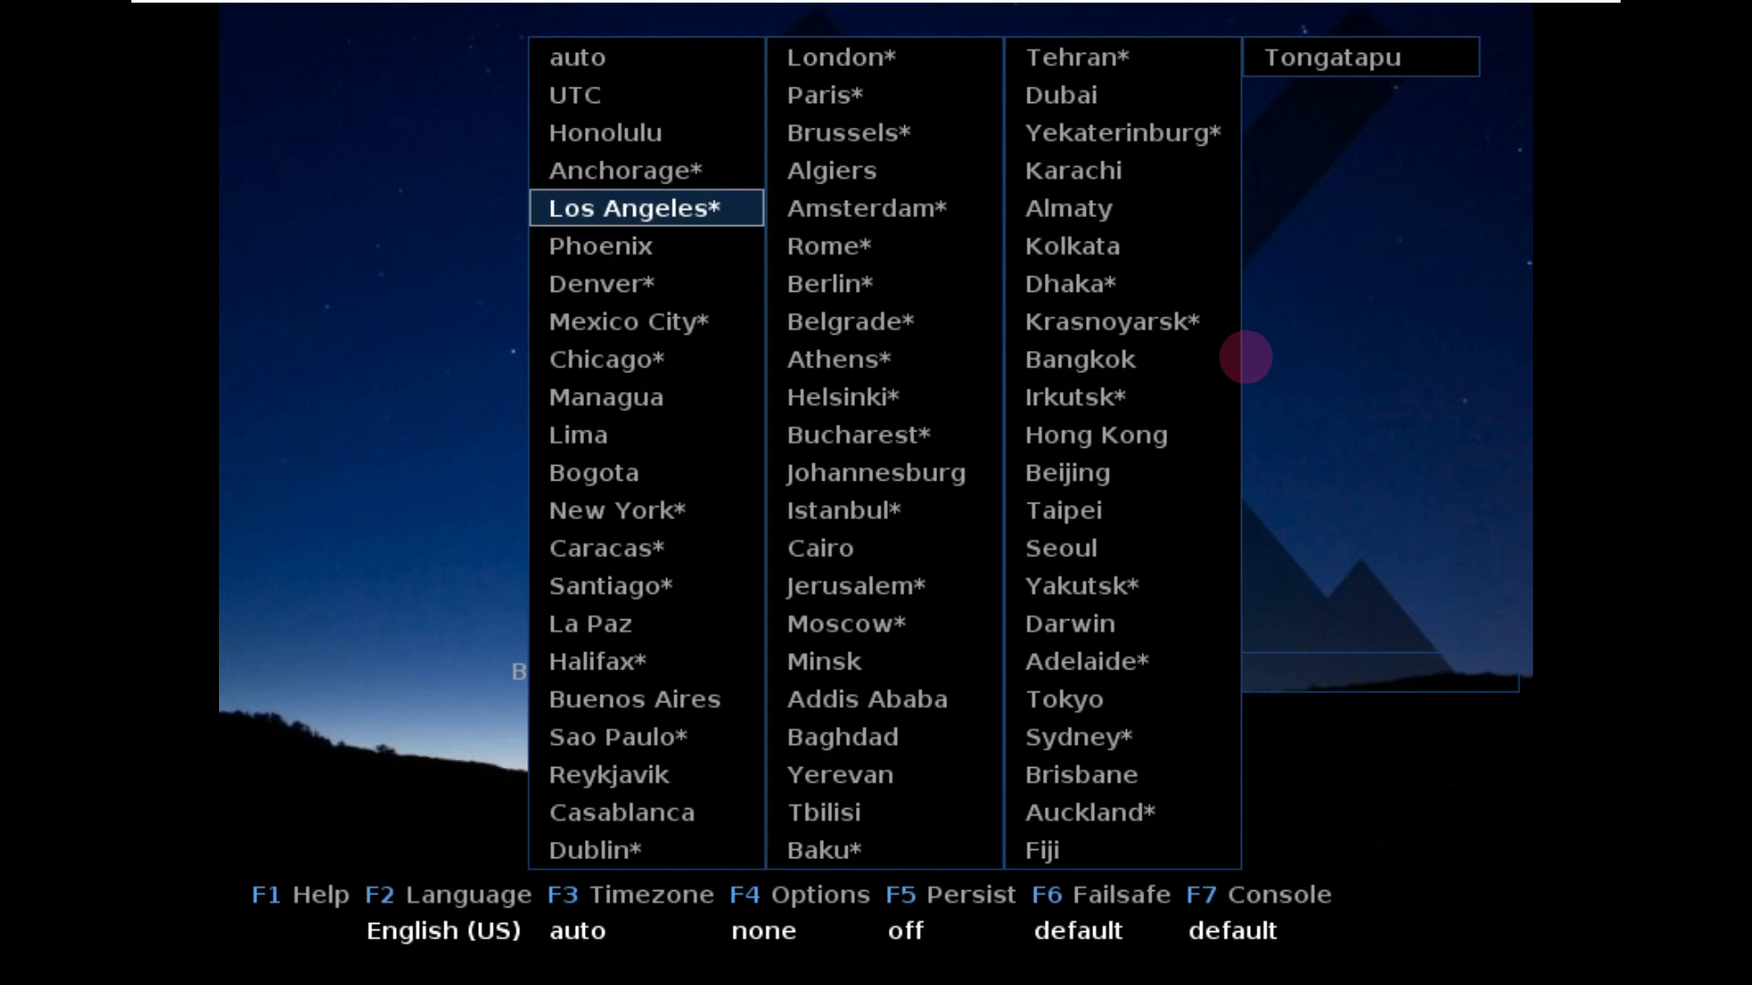
key("Return")
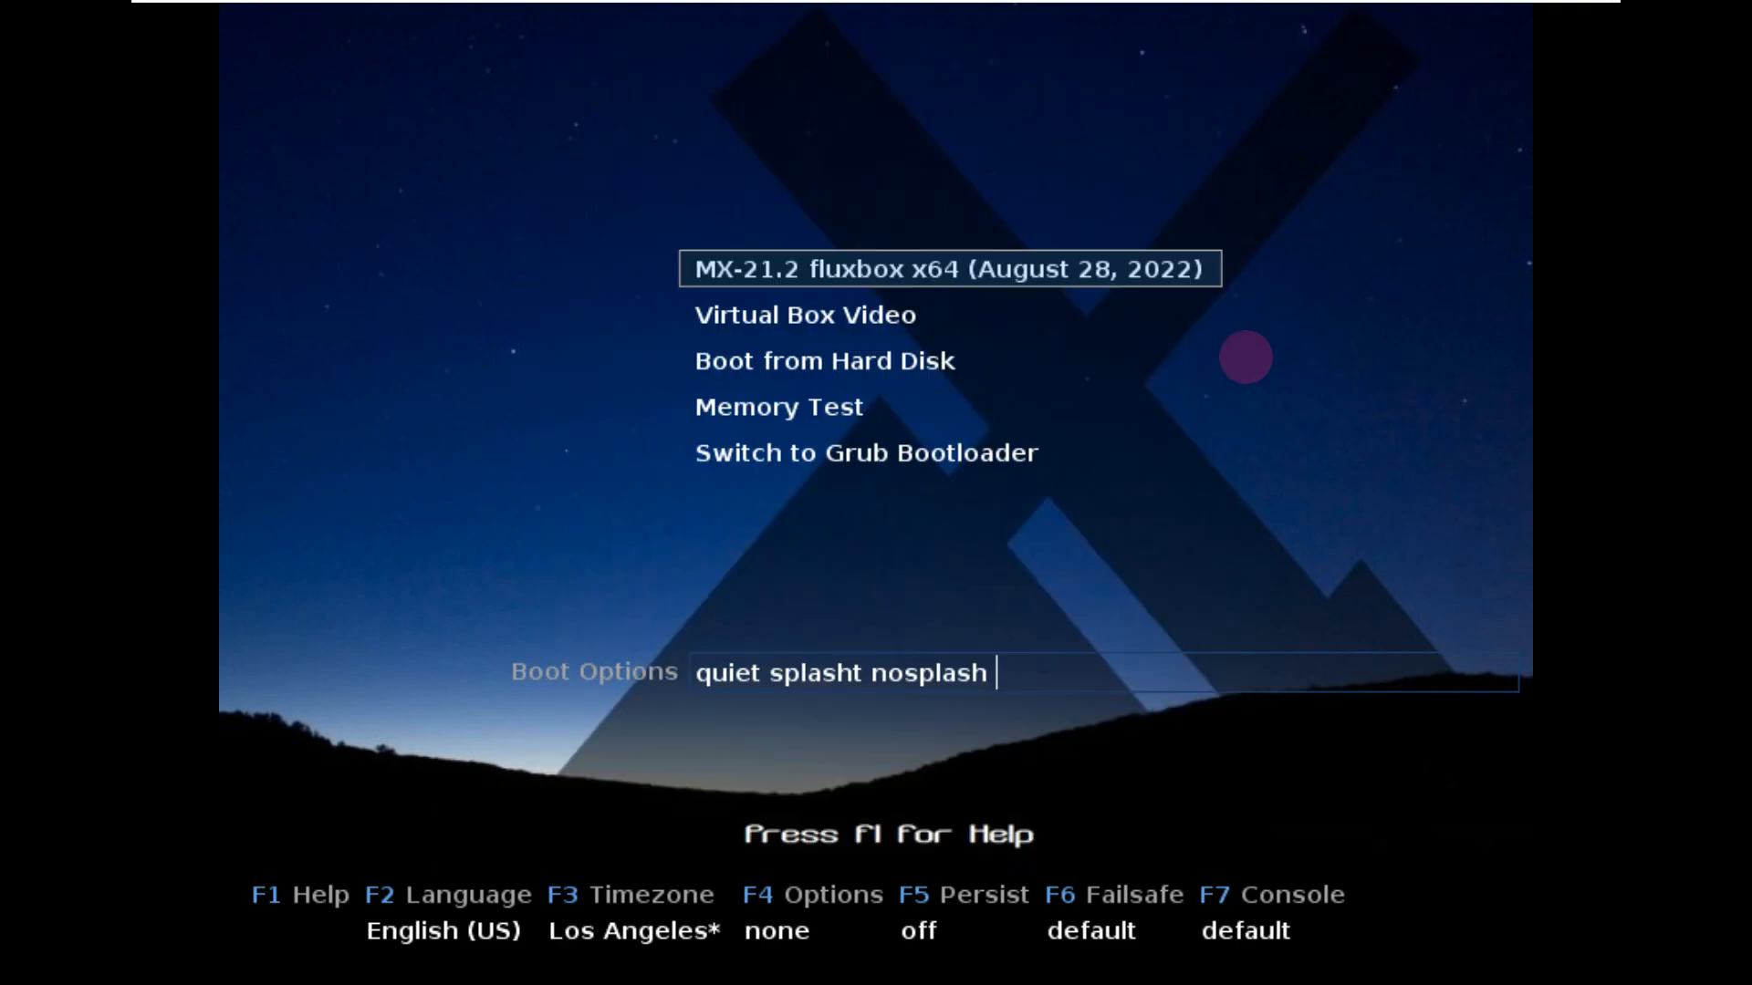
Look through the F4, F3, F5, F6 and F7 boot menus without changing anything.
key("F4")
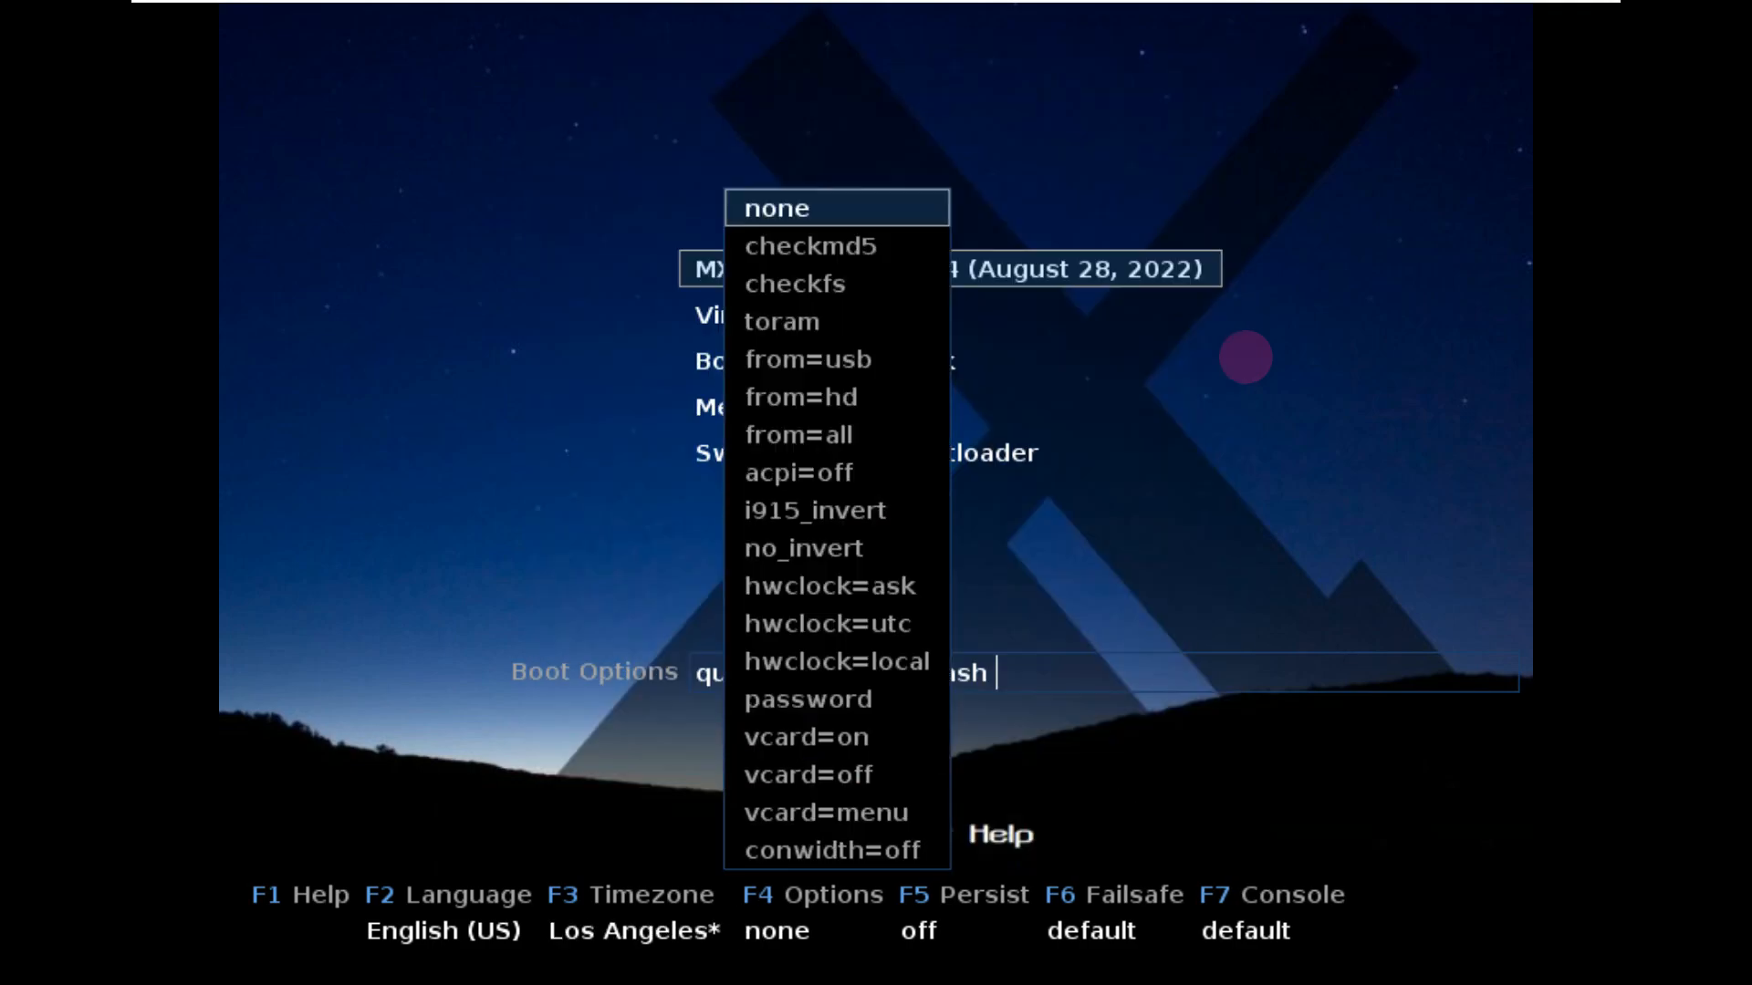
key("Escape")
key("F3")
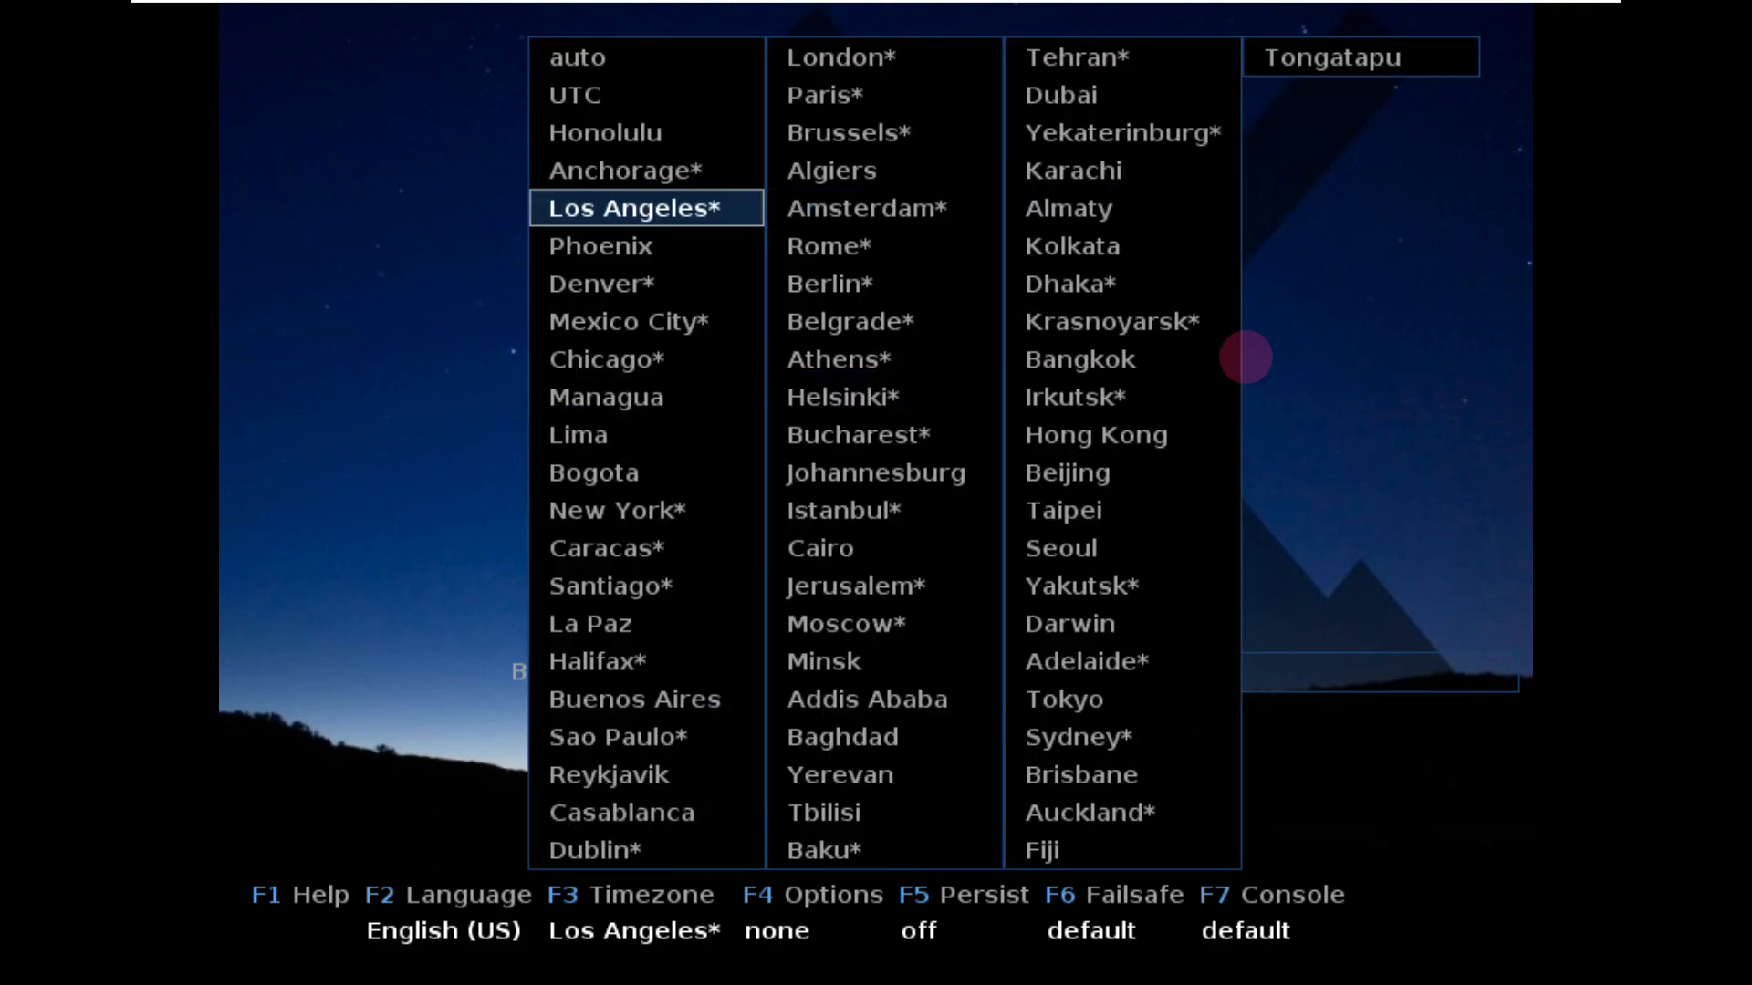
key("Escape")
key("F5")
key("Escape")
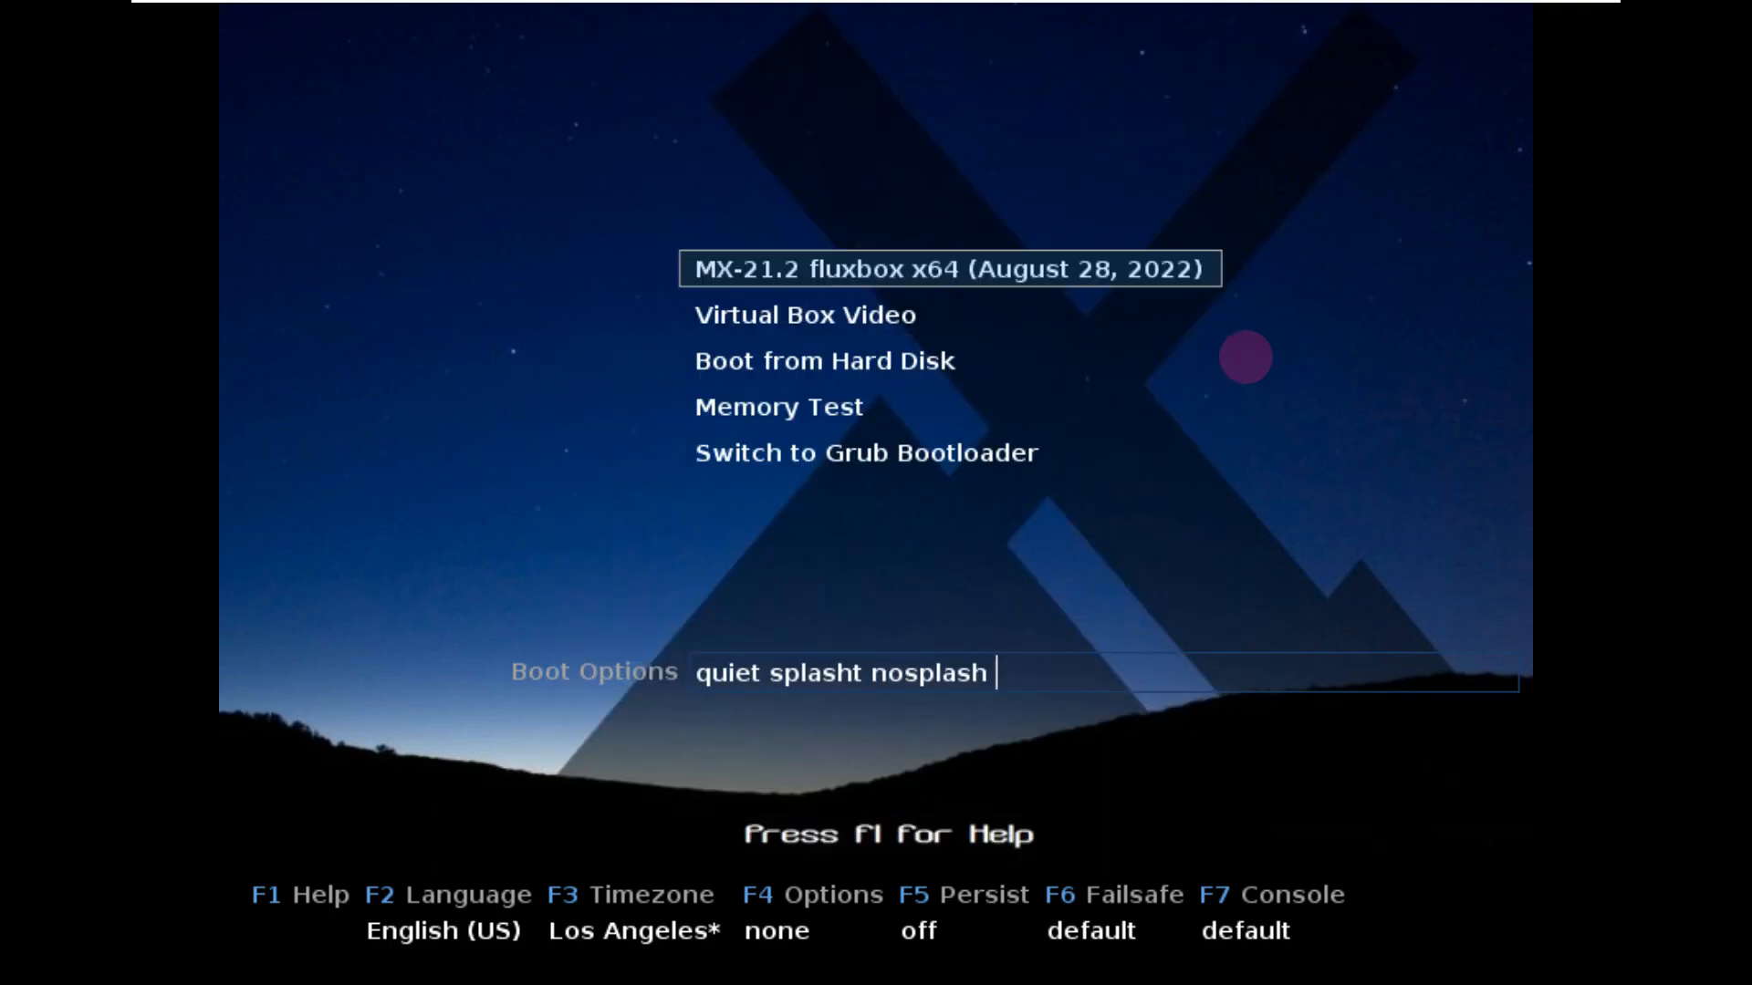
key("F6")
key("Escape")
key("F7")
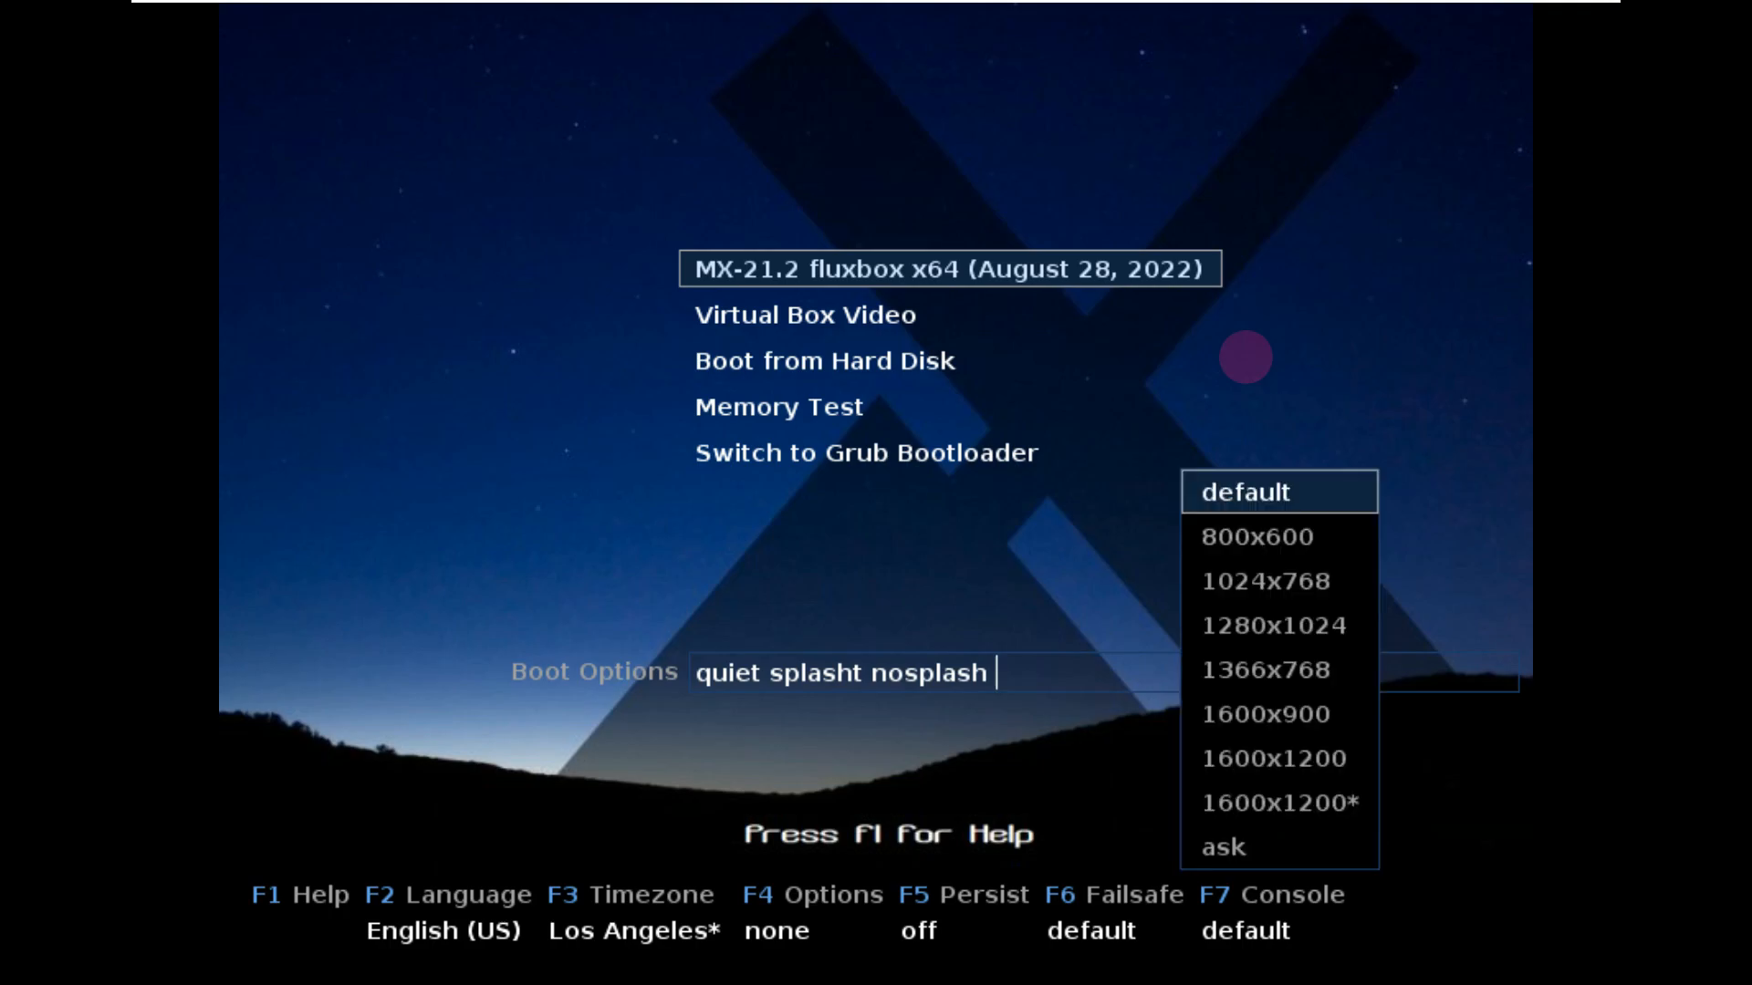
key("Down")
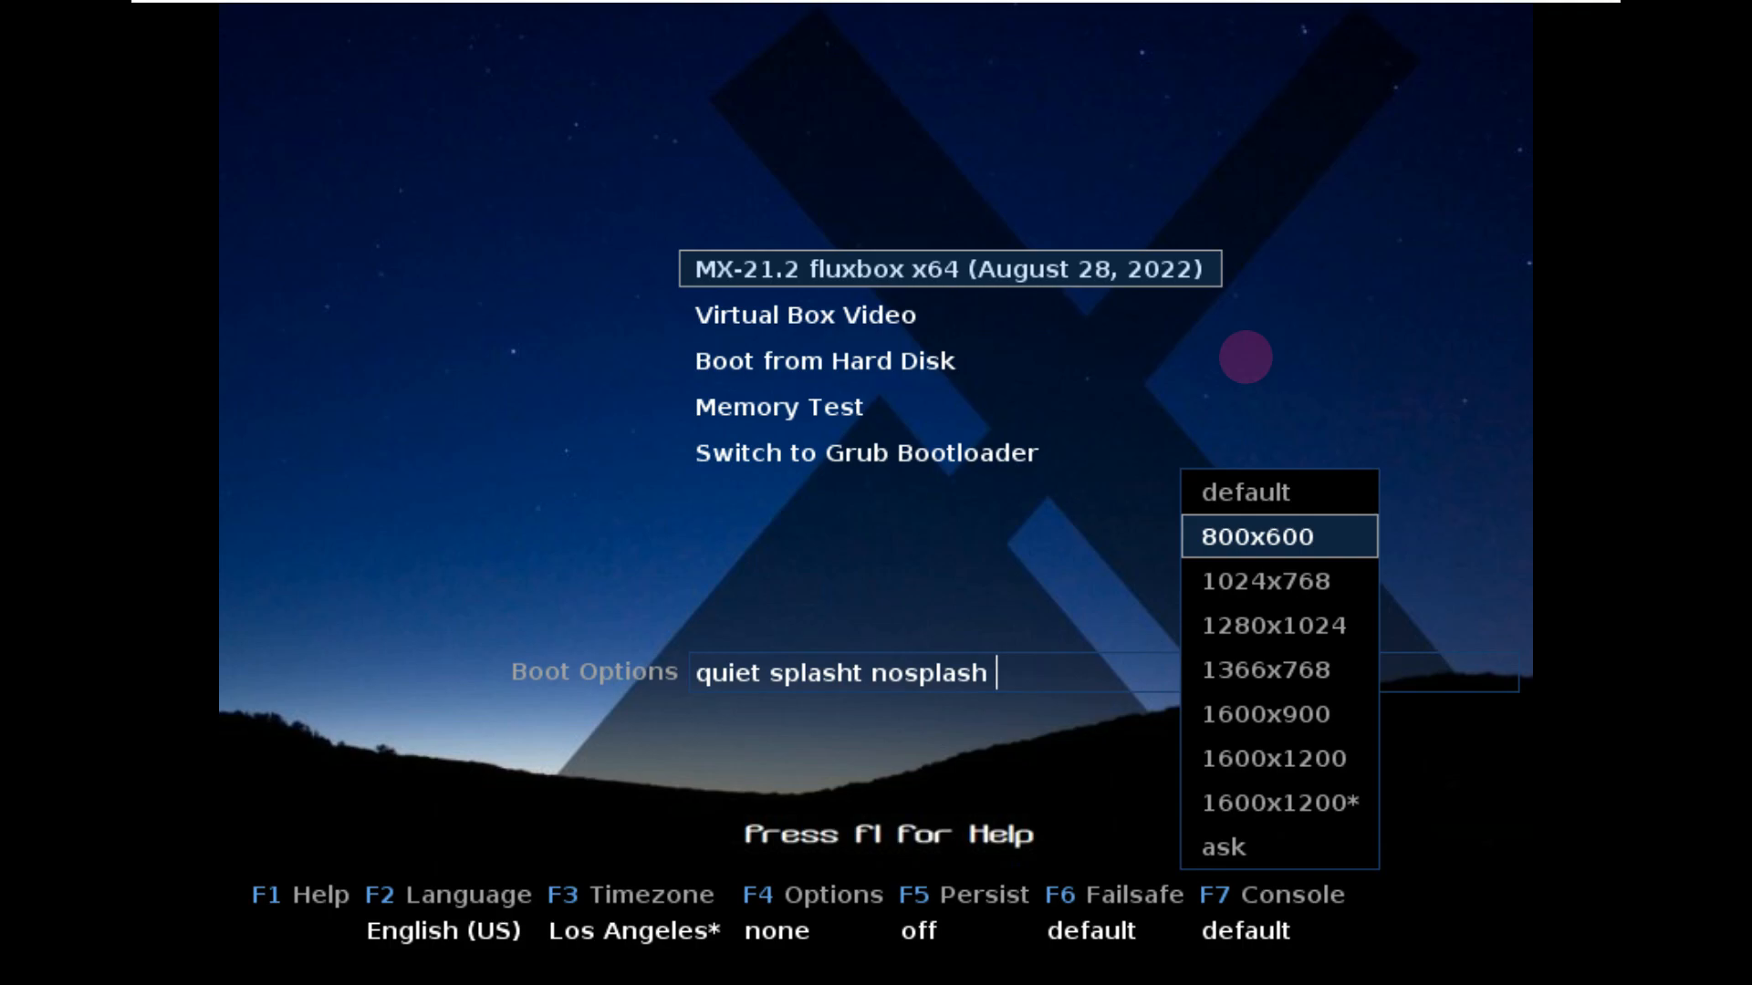
key("Down")
key("Escape")
Boot the MX-21.2 fluxbox live entry.
key("Down")
key("Down")
key("Up")
key("Up")
key("Return")
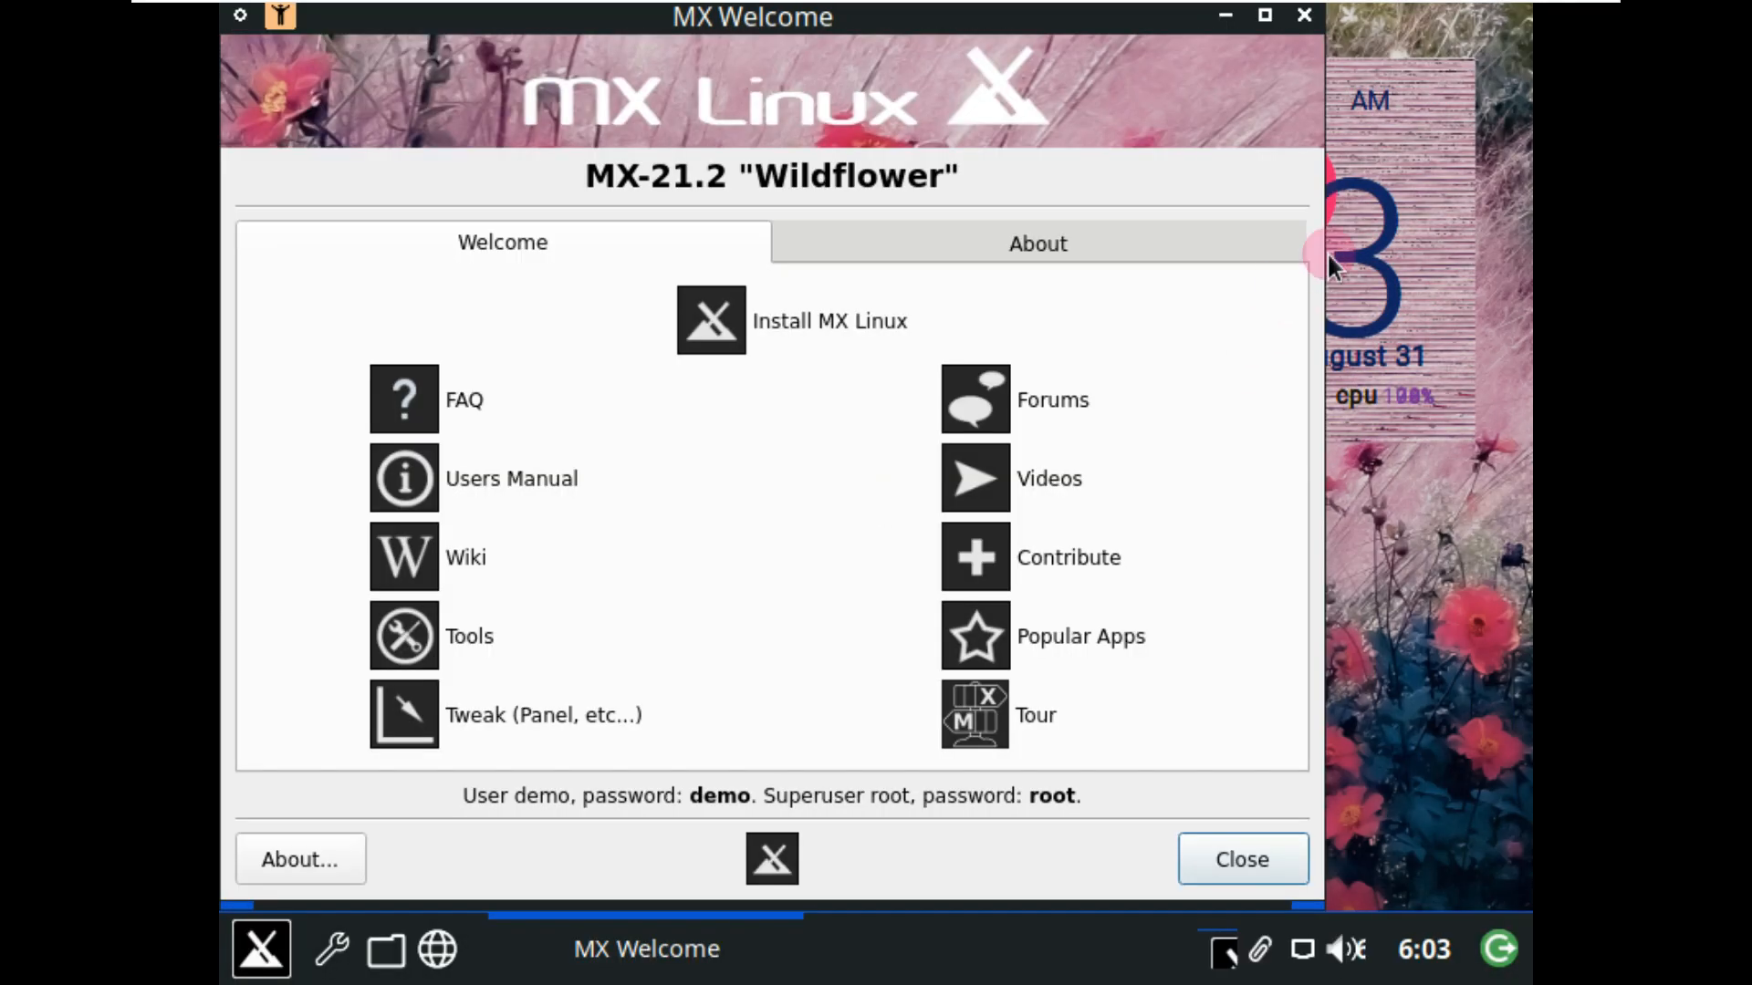
Move MX Welcome right, show its About page for MX-21.2, then open Application Finder.
left_click_drag(1003, 18, 1175, 27)
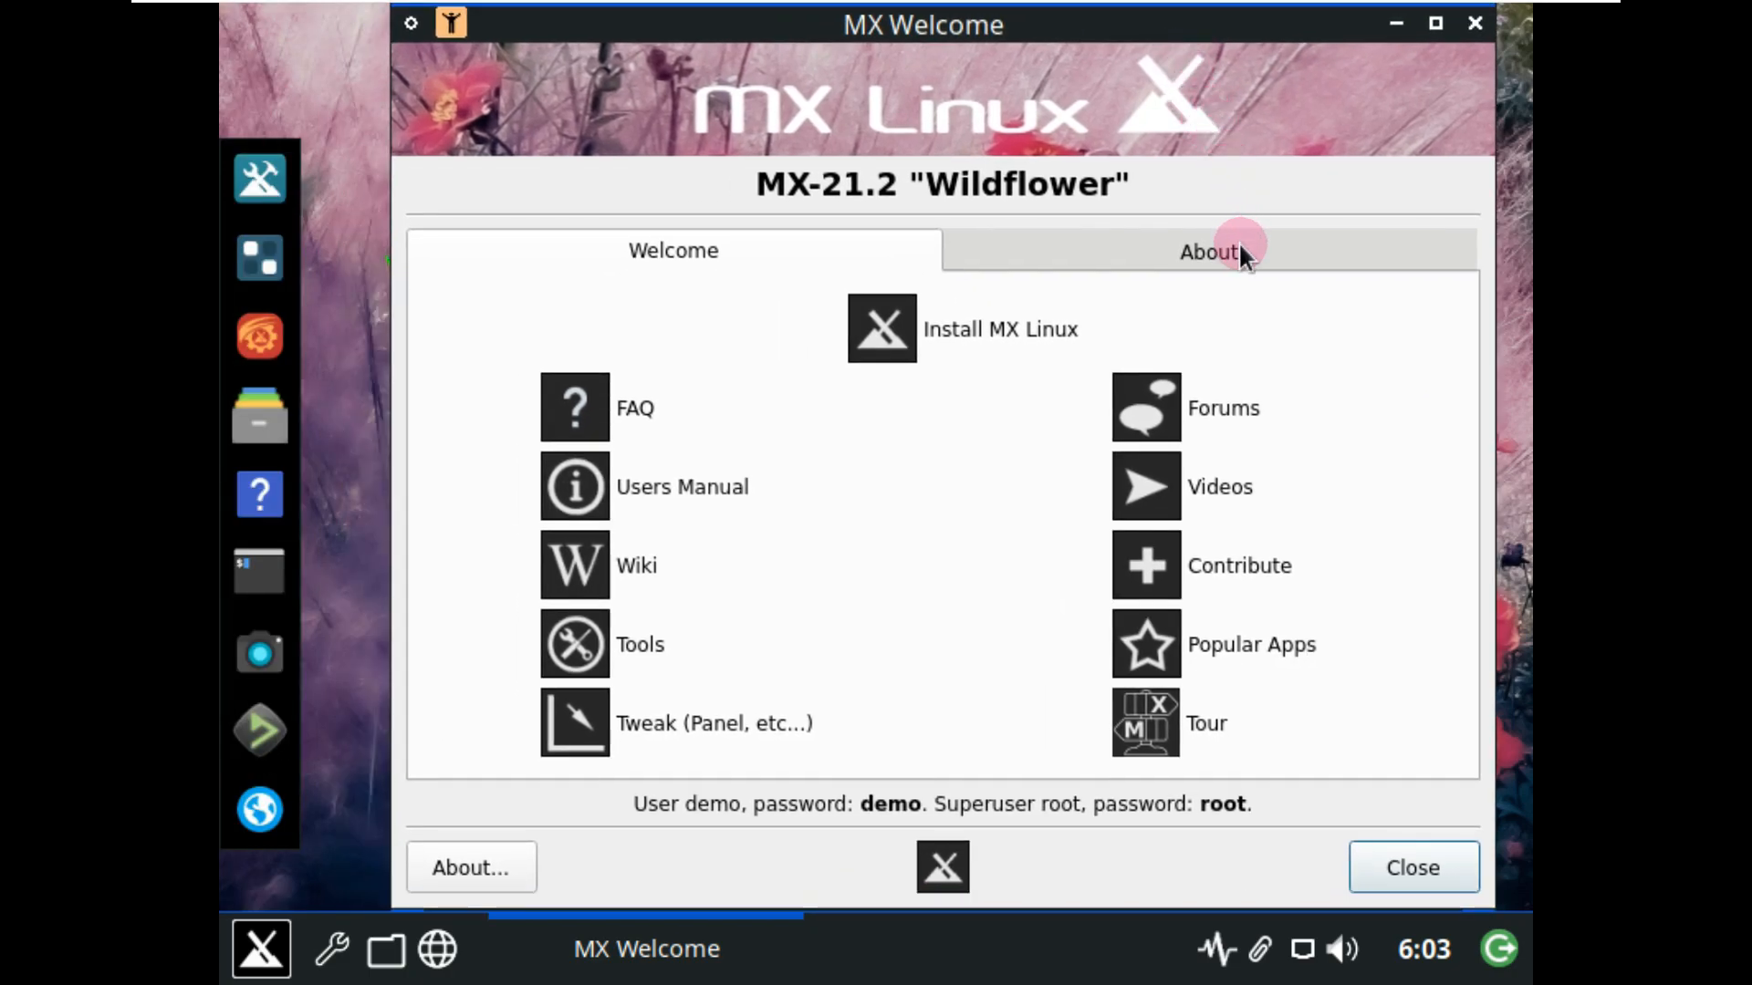
left_click(1239, 241)
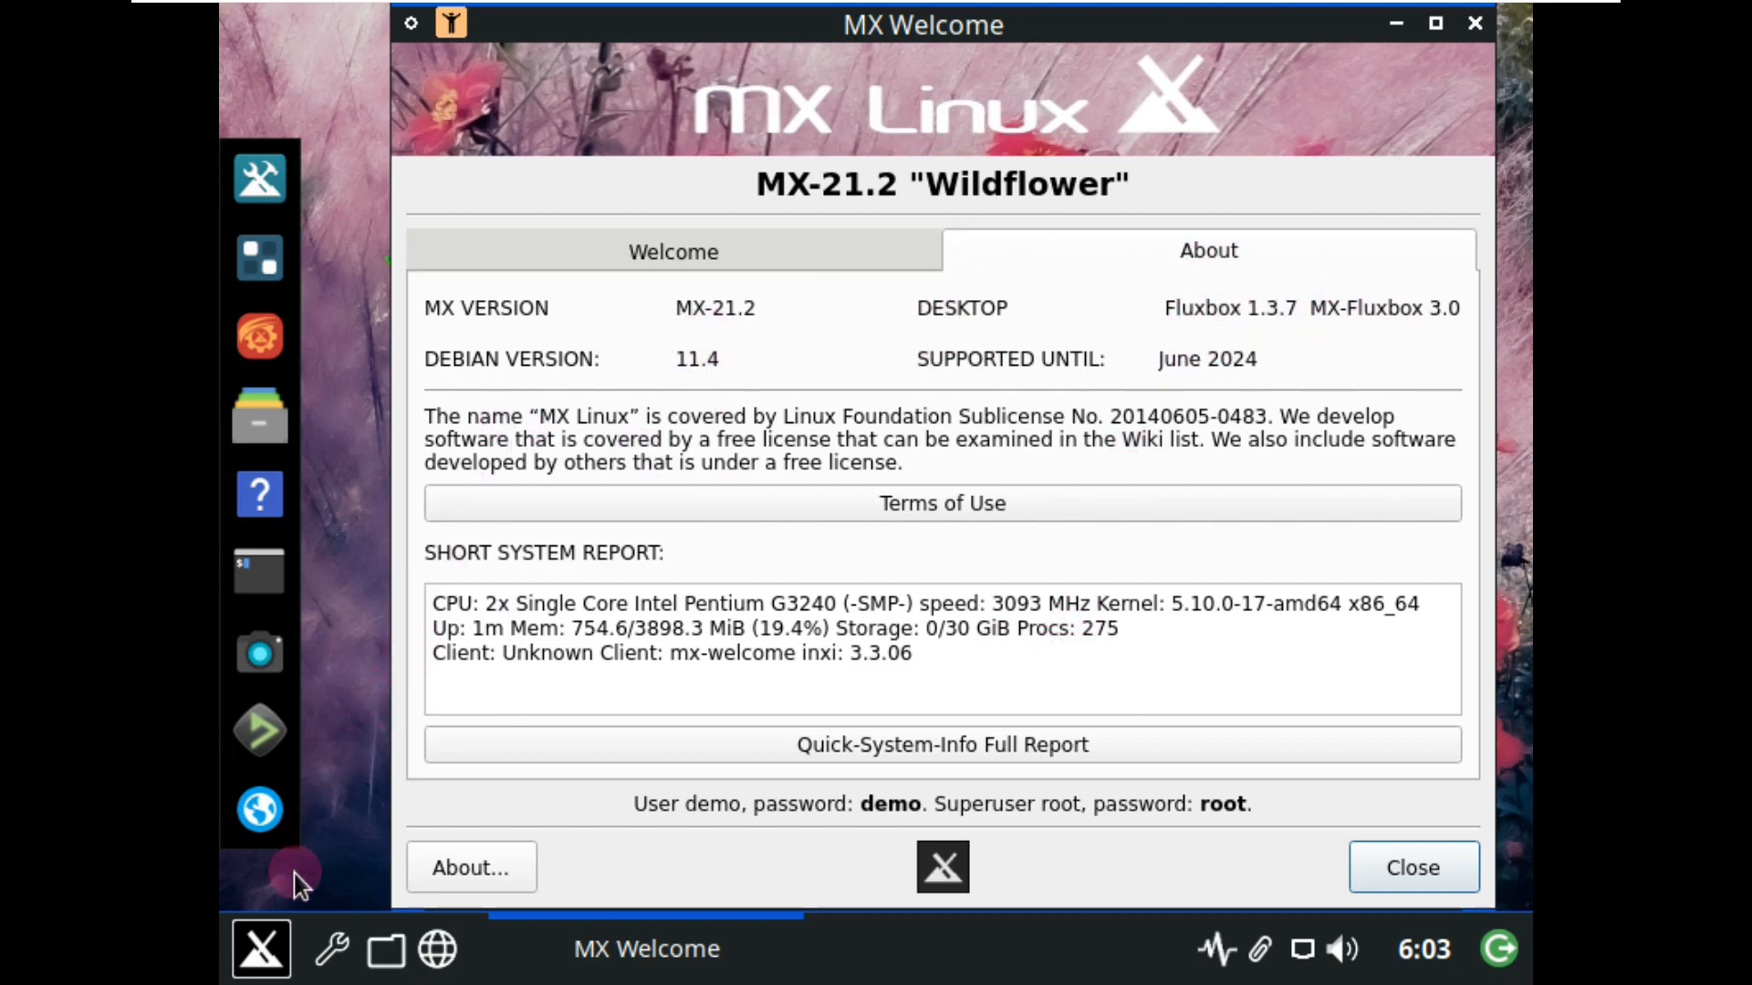
left_click(267, 947)
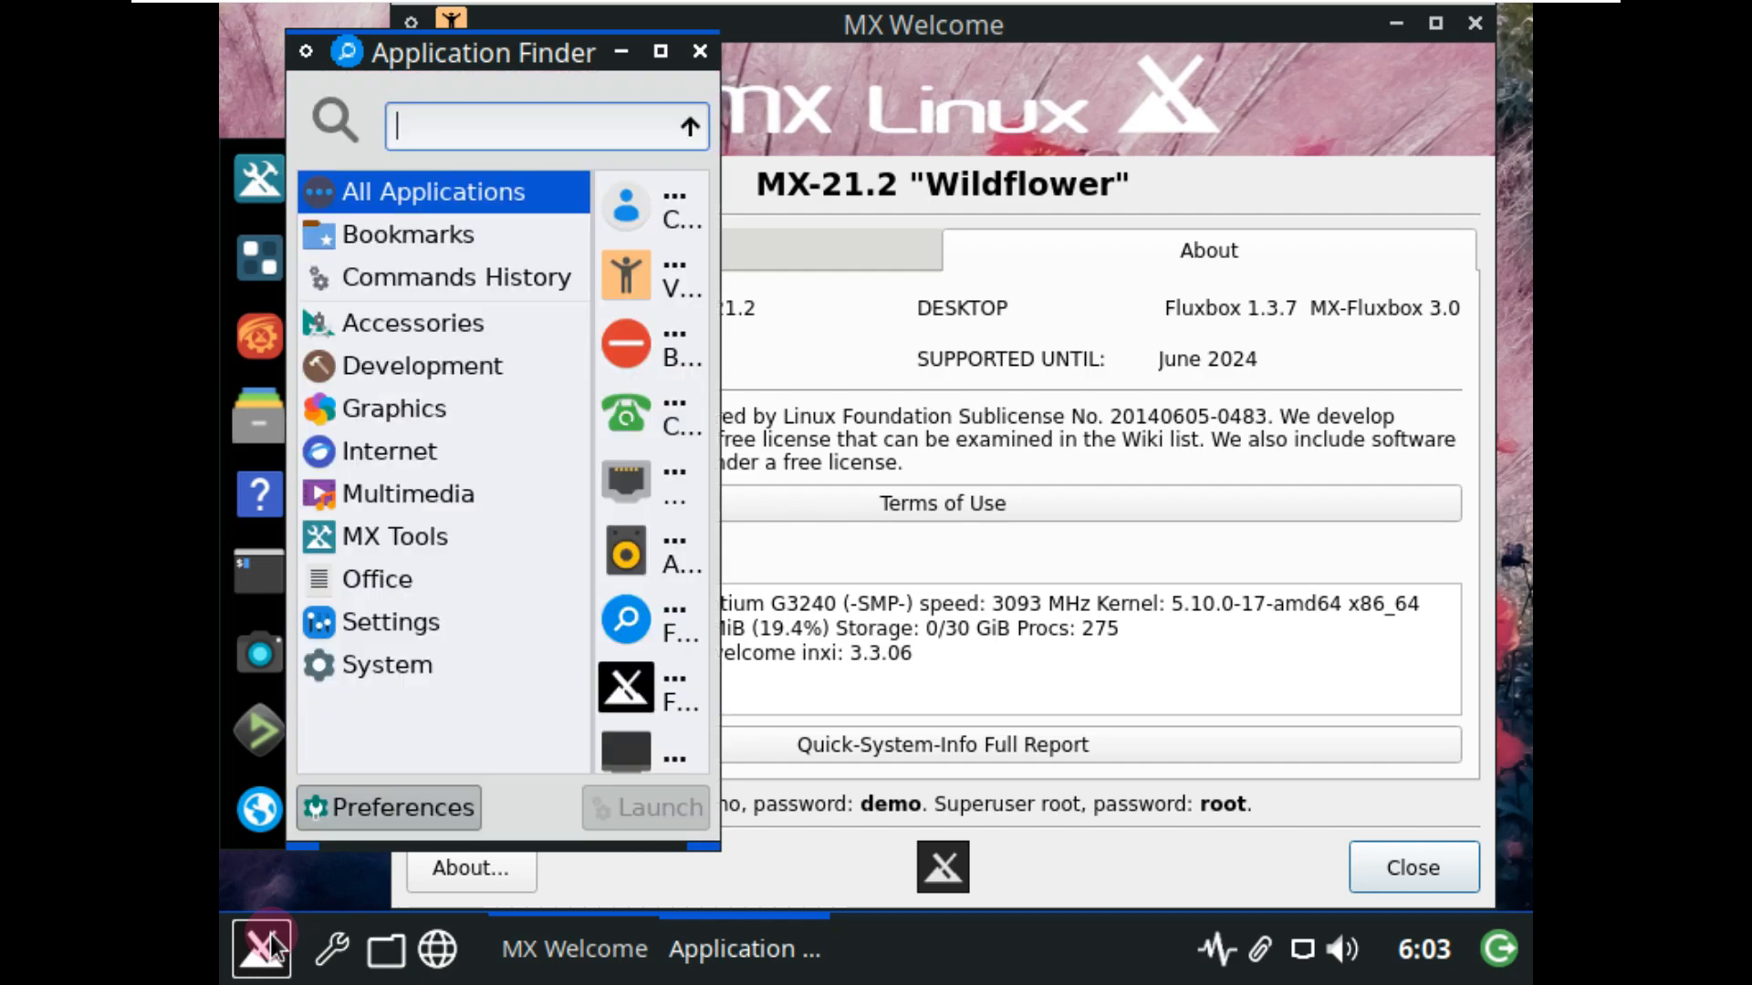
Launch ARandR from Application Finder's Settings category.
left_click(472, 627)
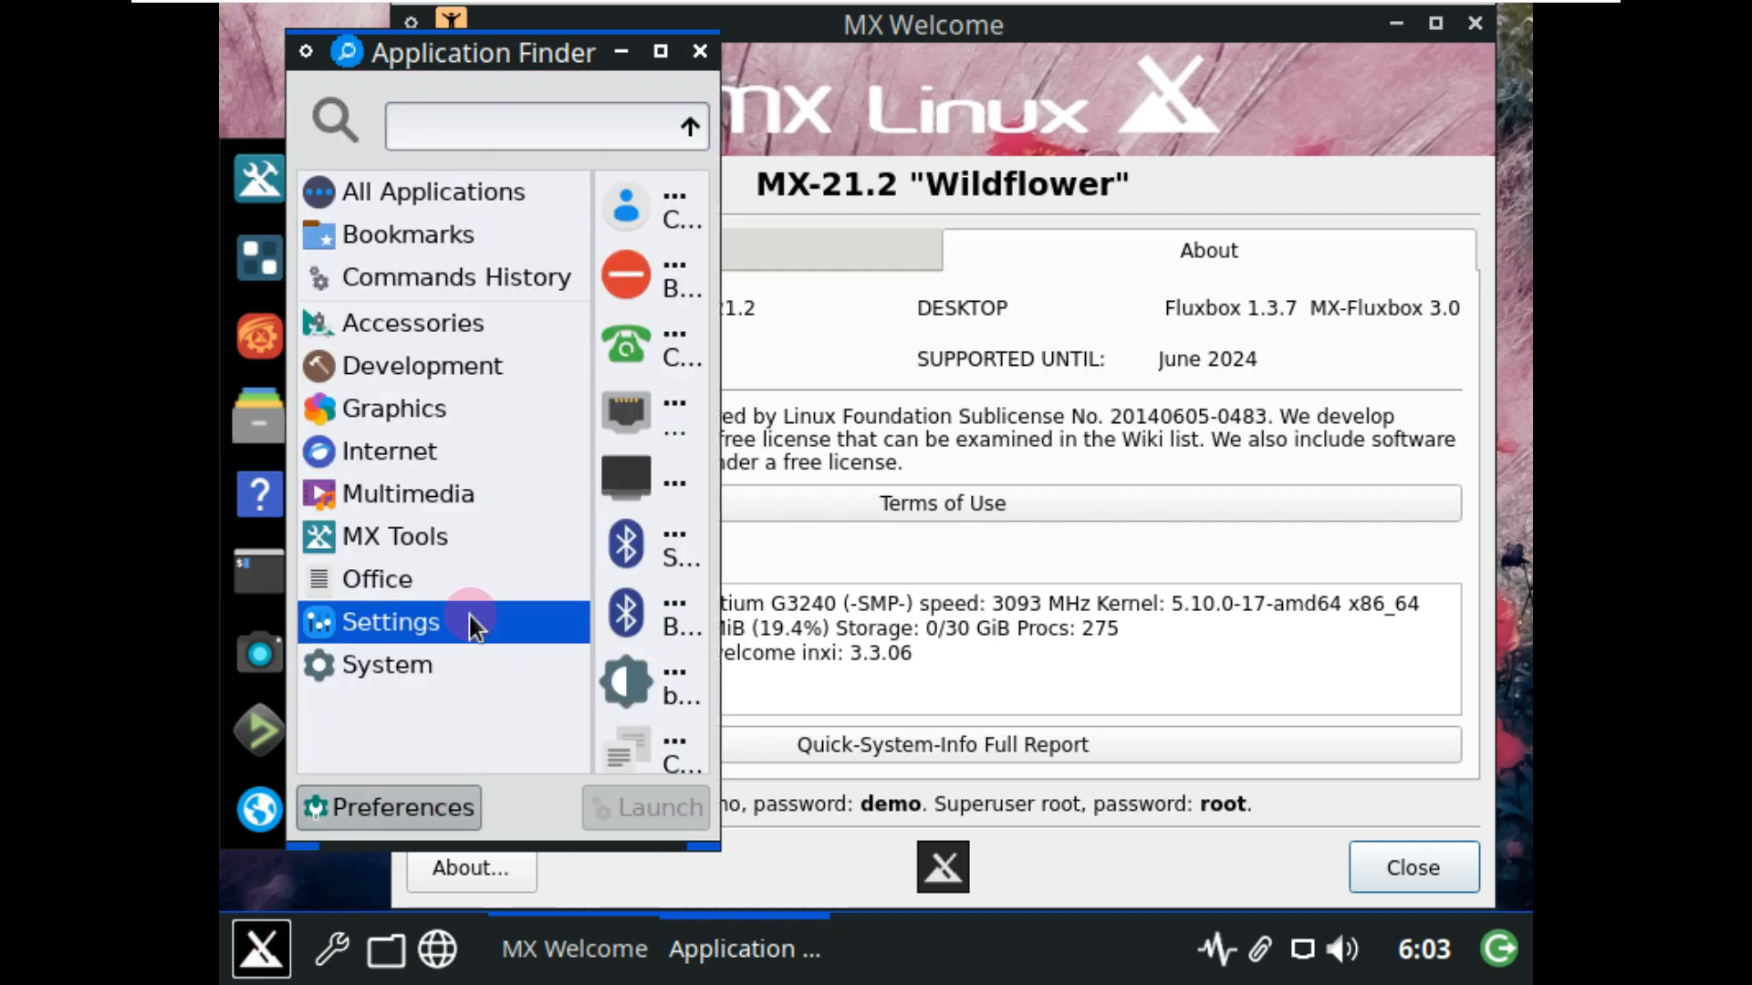
left_click_drag(714, 850, 1100, 834)
scroll(790, 365, "down", 1)
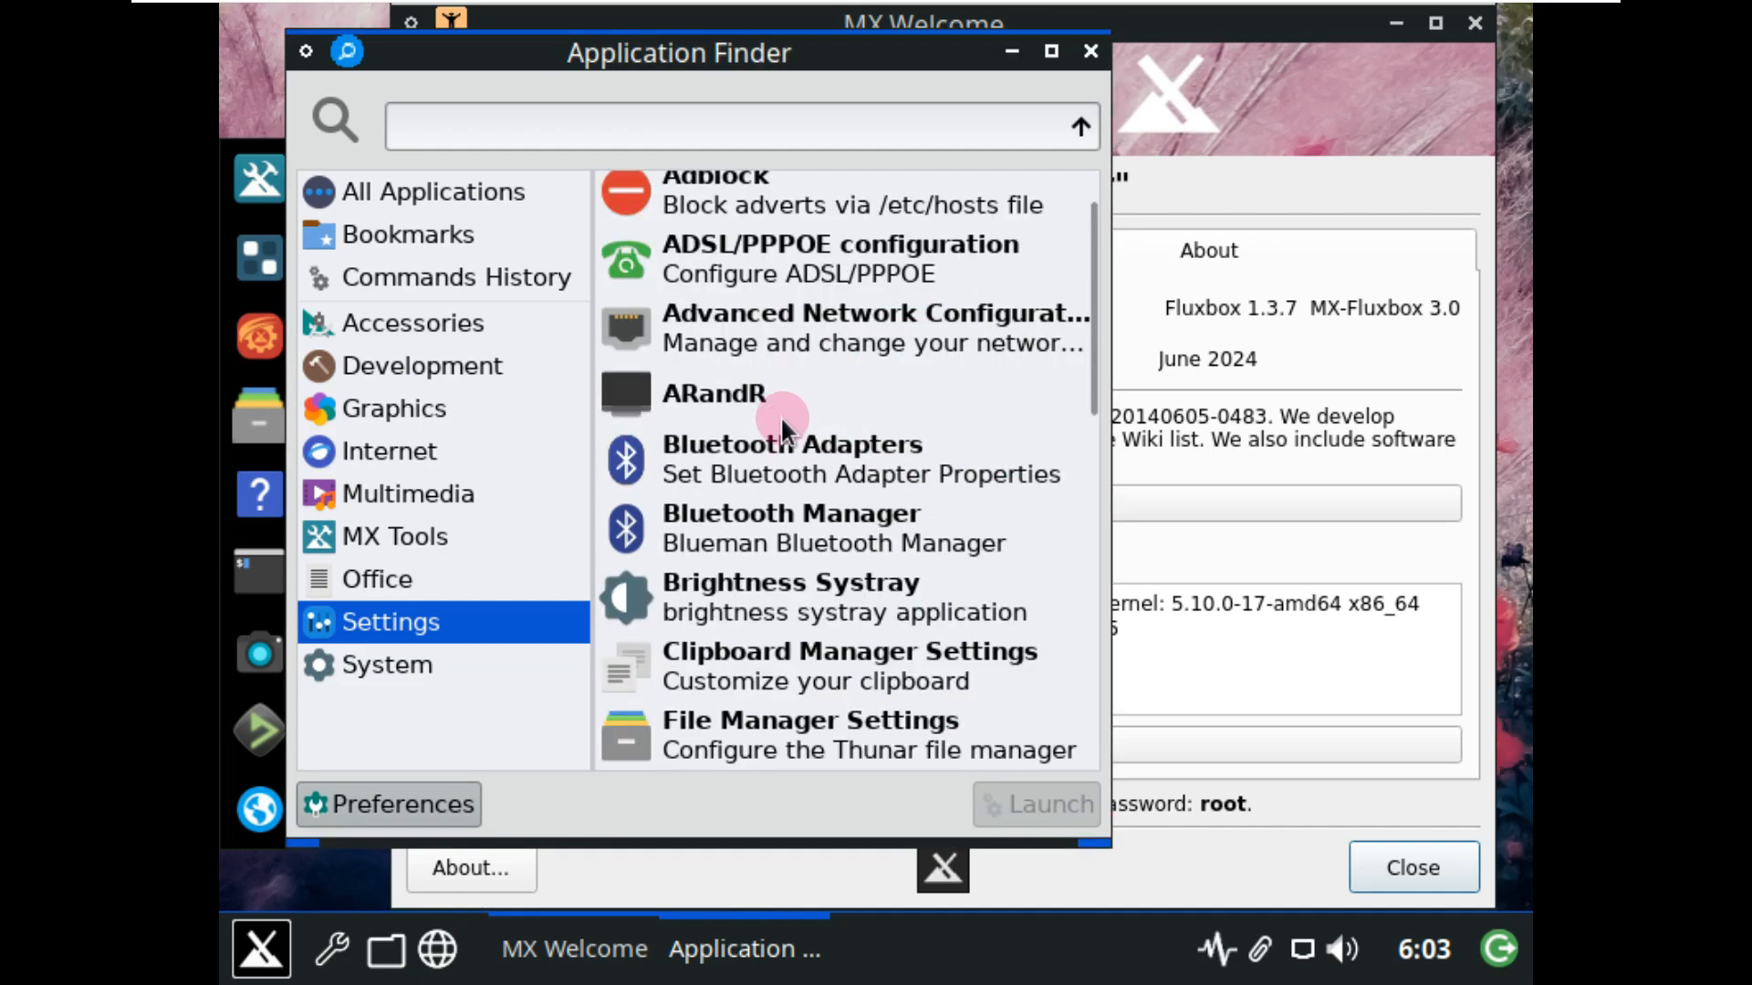
left_click(781, 409)
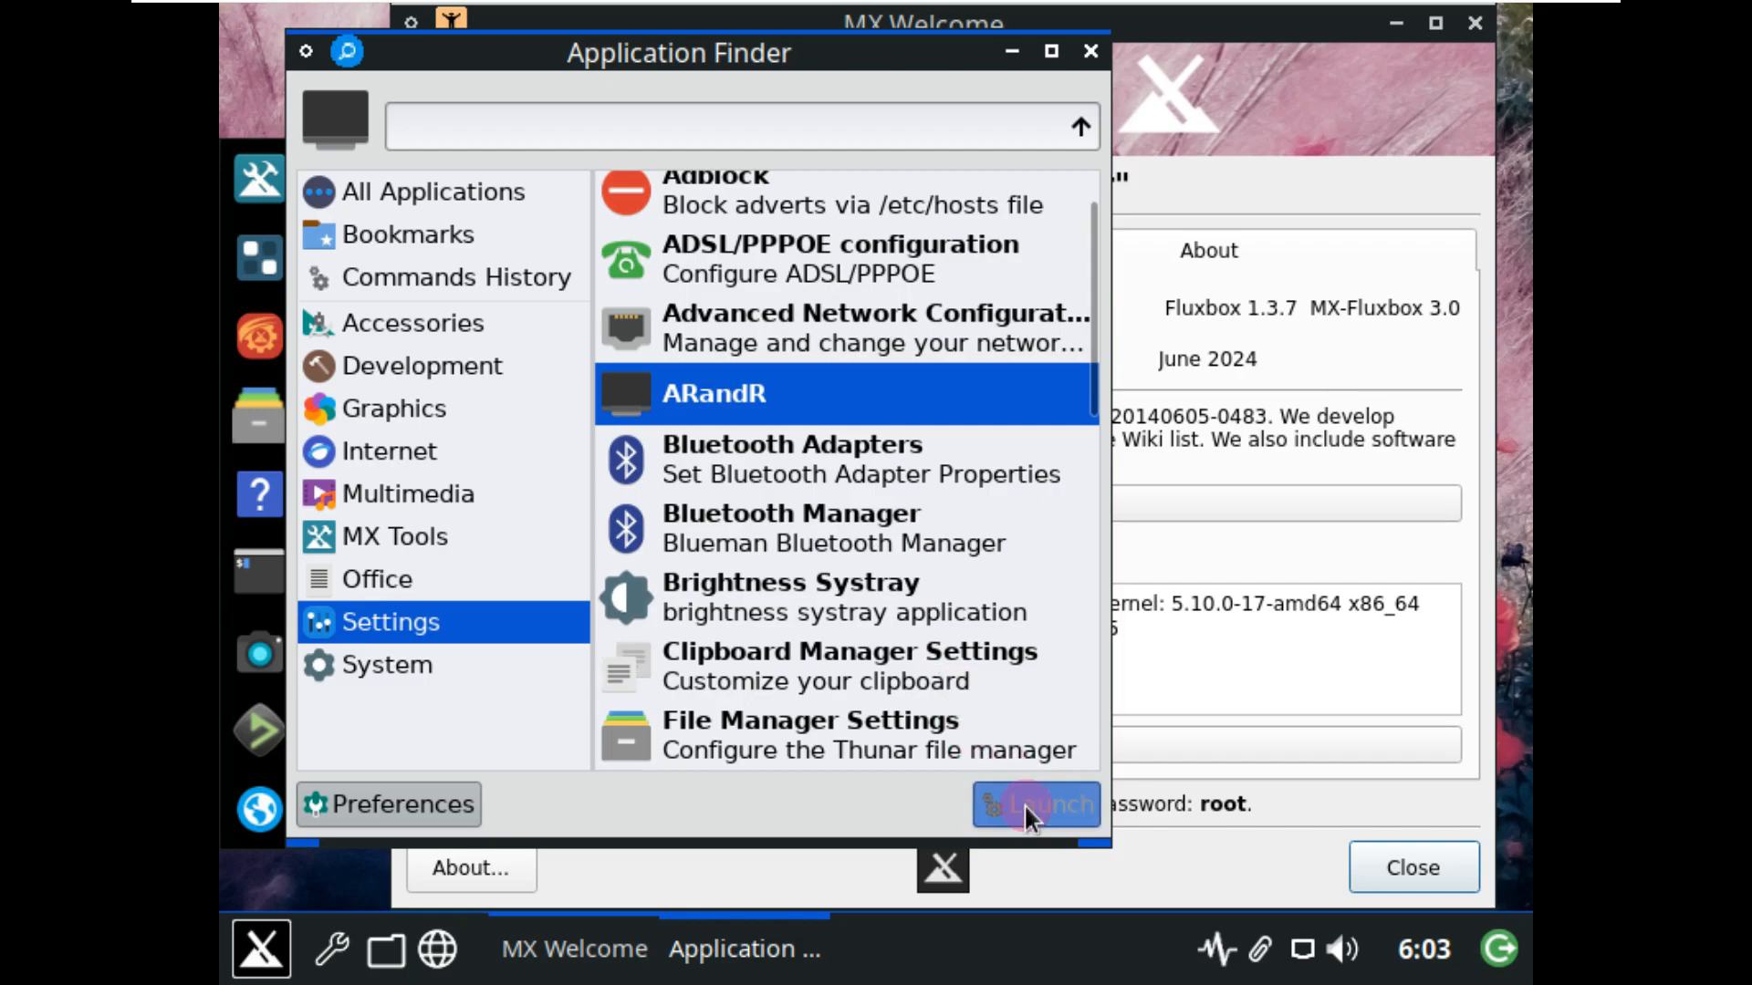
left_click(1024, 803)
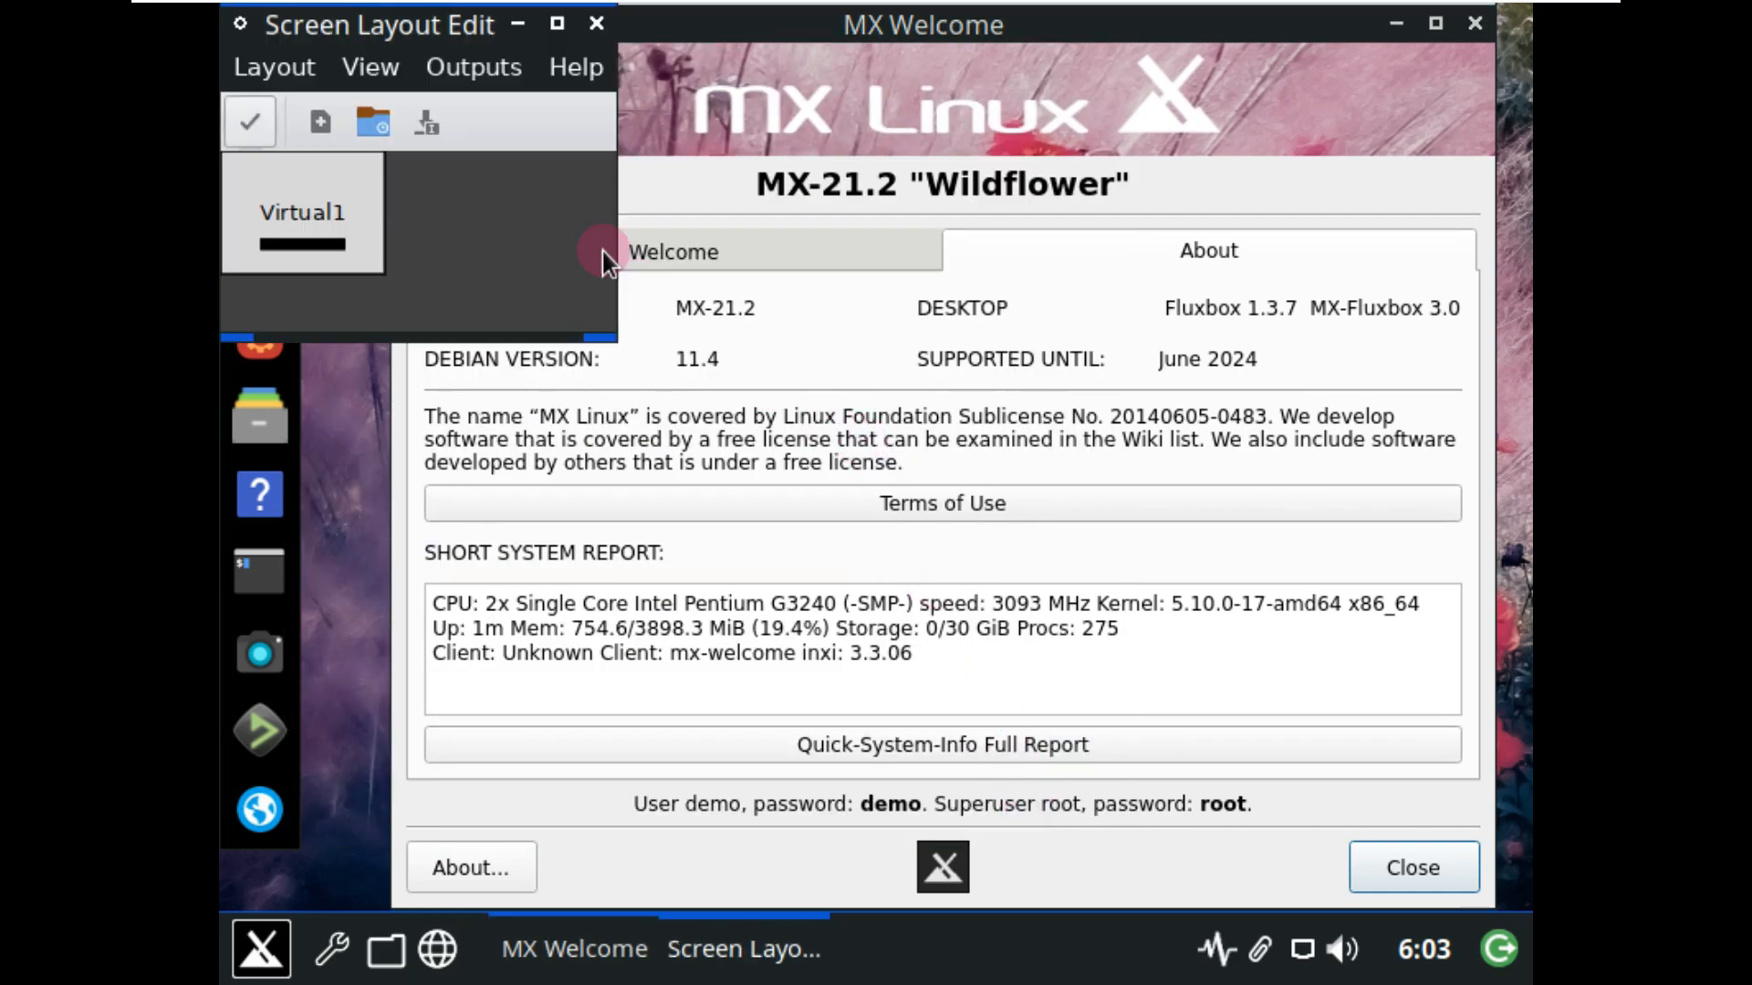
Set the Virtual1 output to 1920x1200 and apply the layout.
left_click_drag(440, 36, 685, 157)
left_click(693, 202)
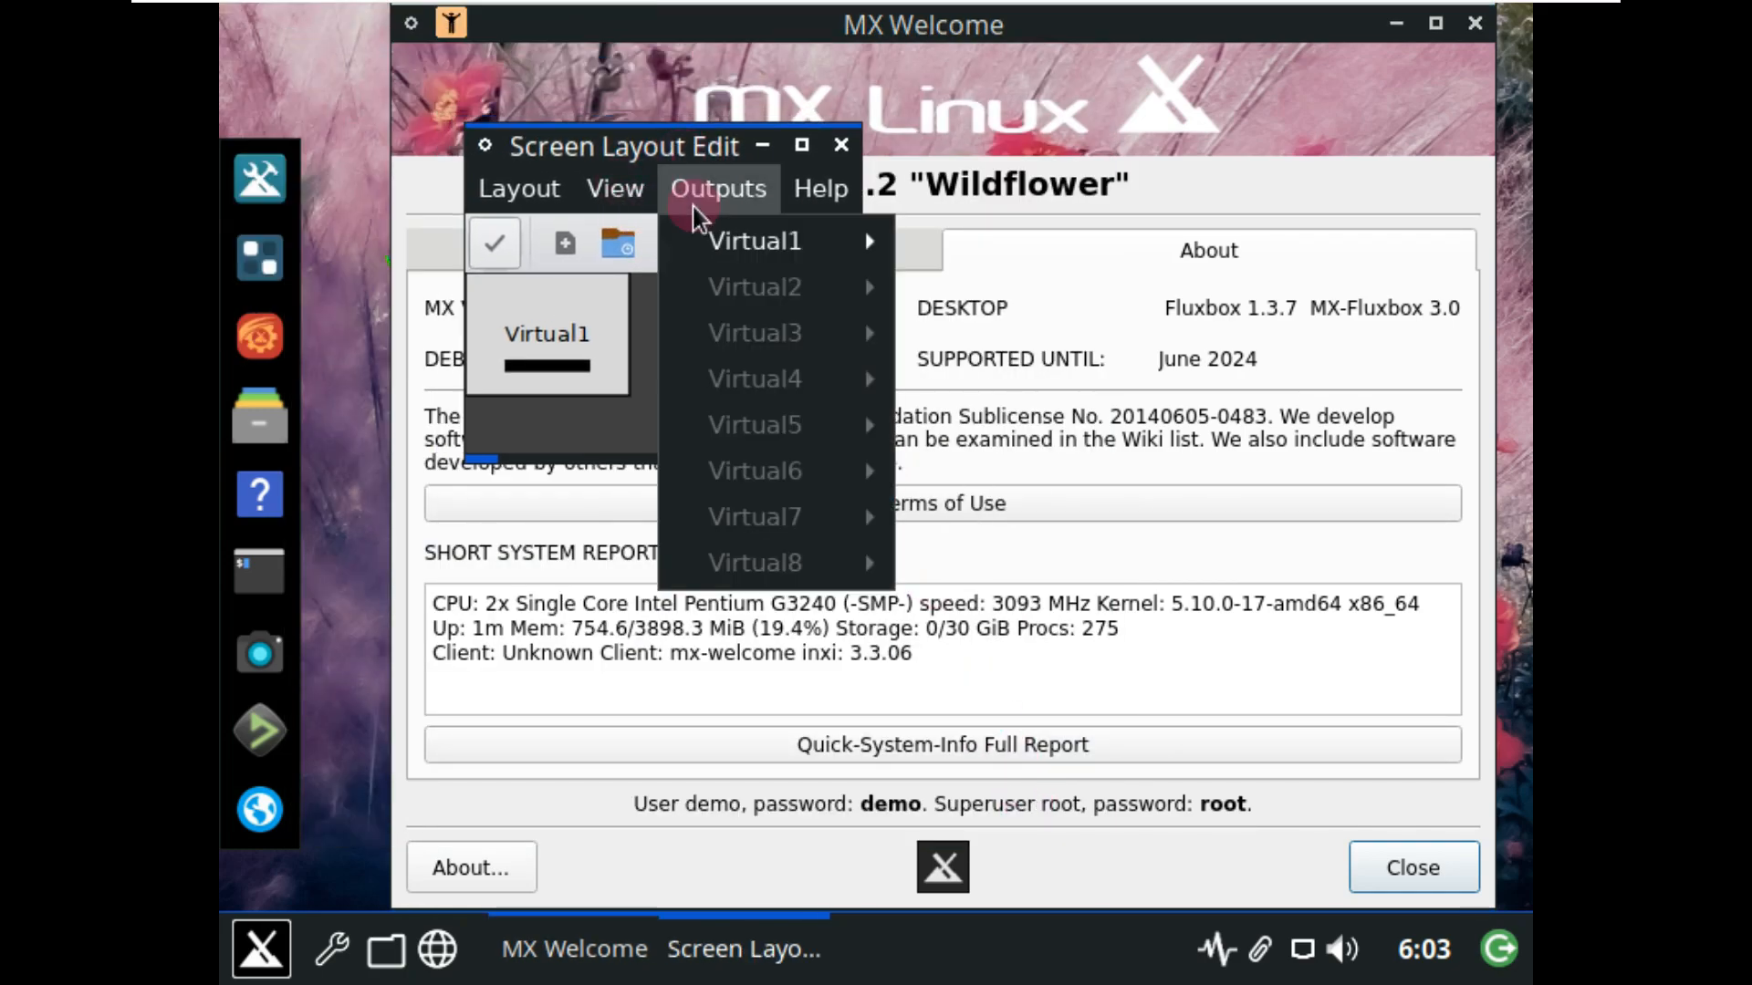
mouse_move(723, 239)
mouse_move(1010, 332)
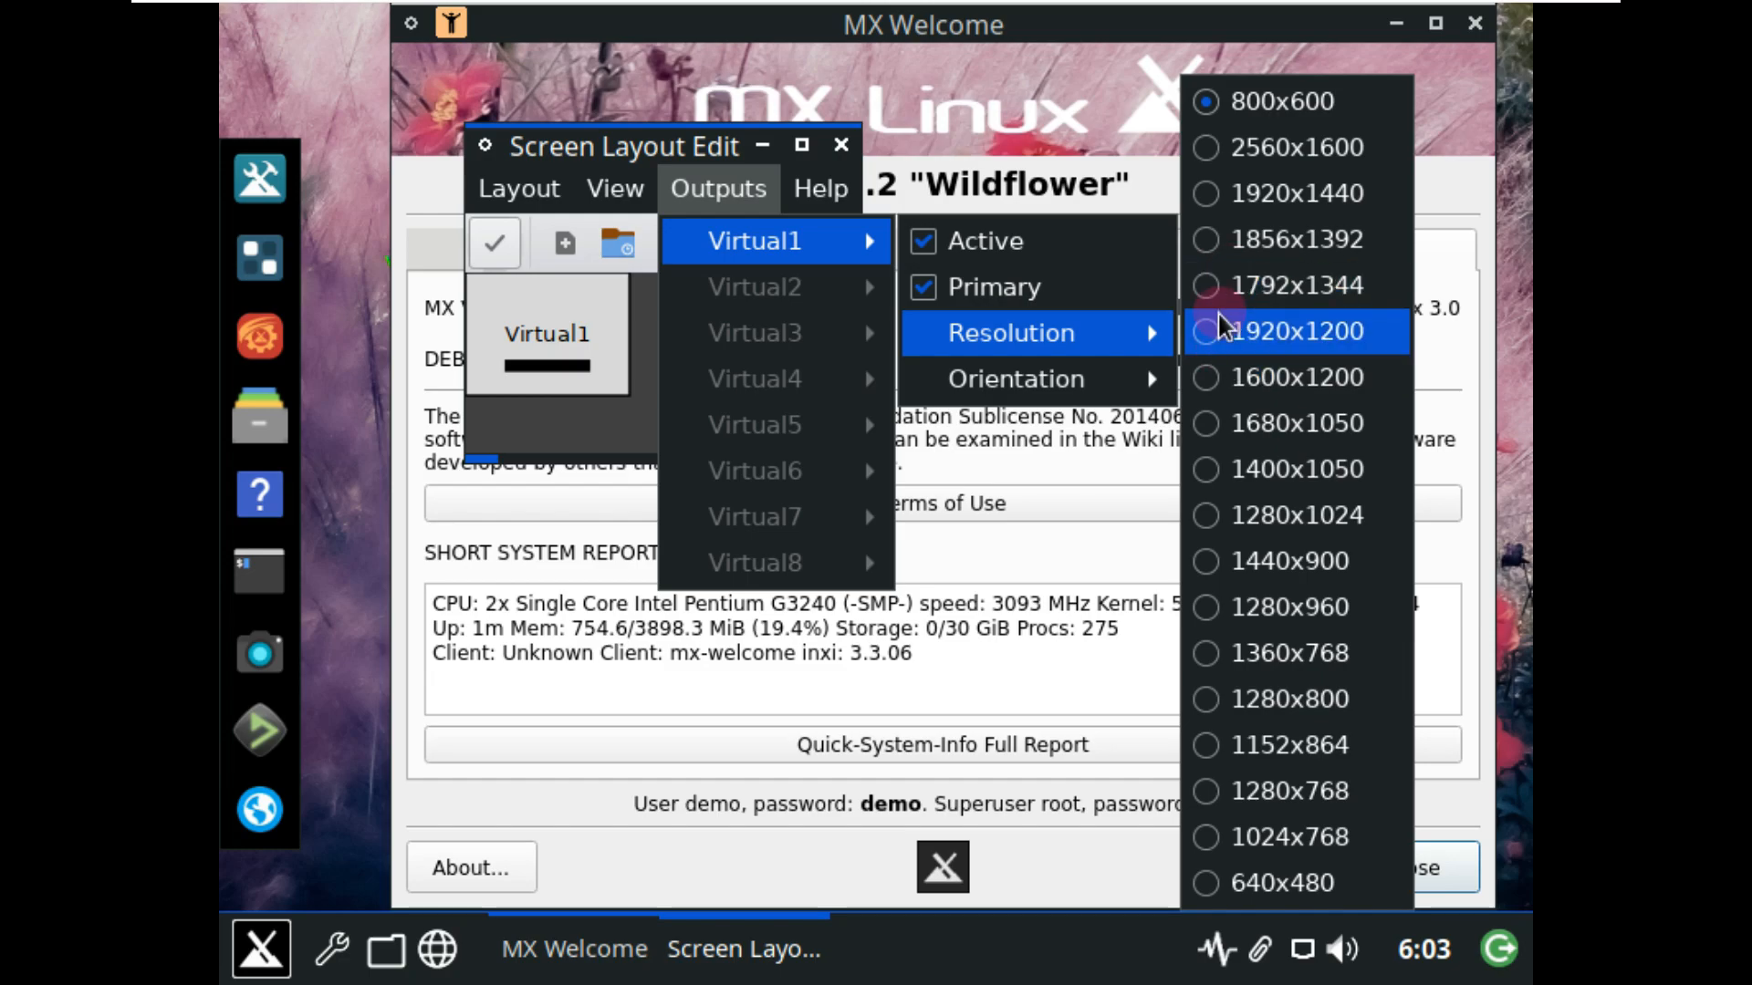
left_click(1214, 342)
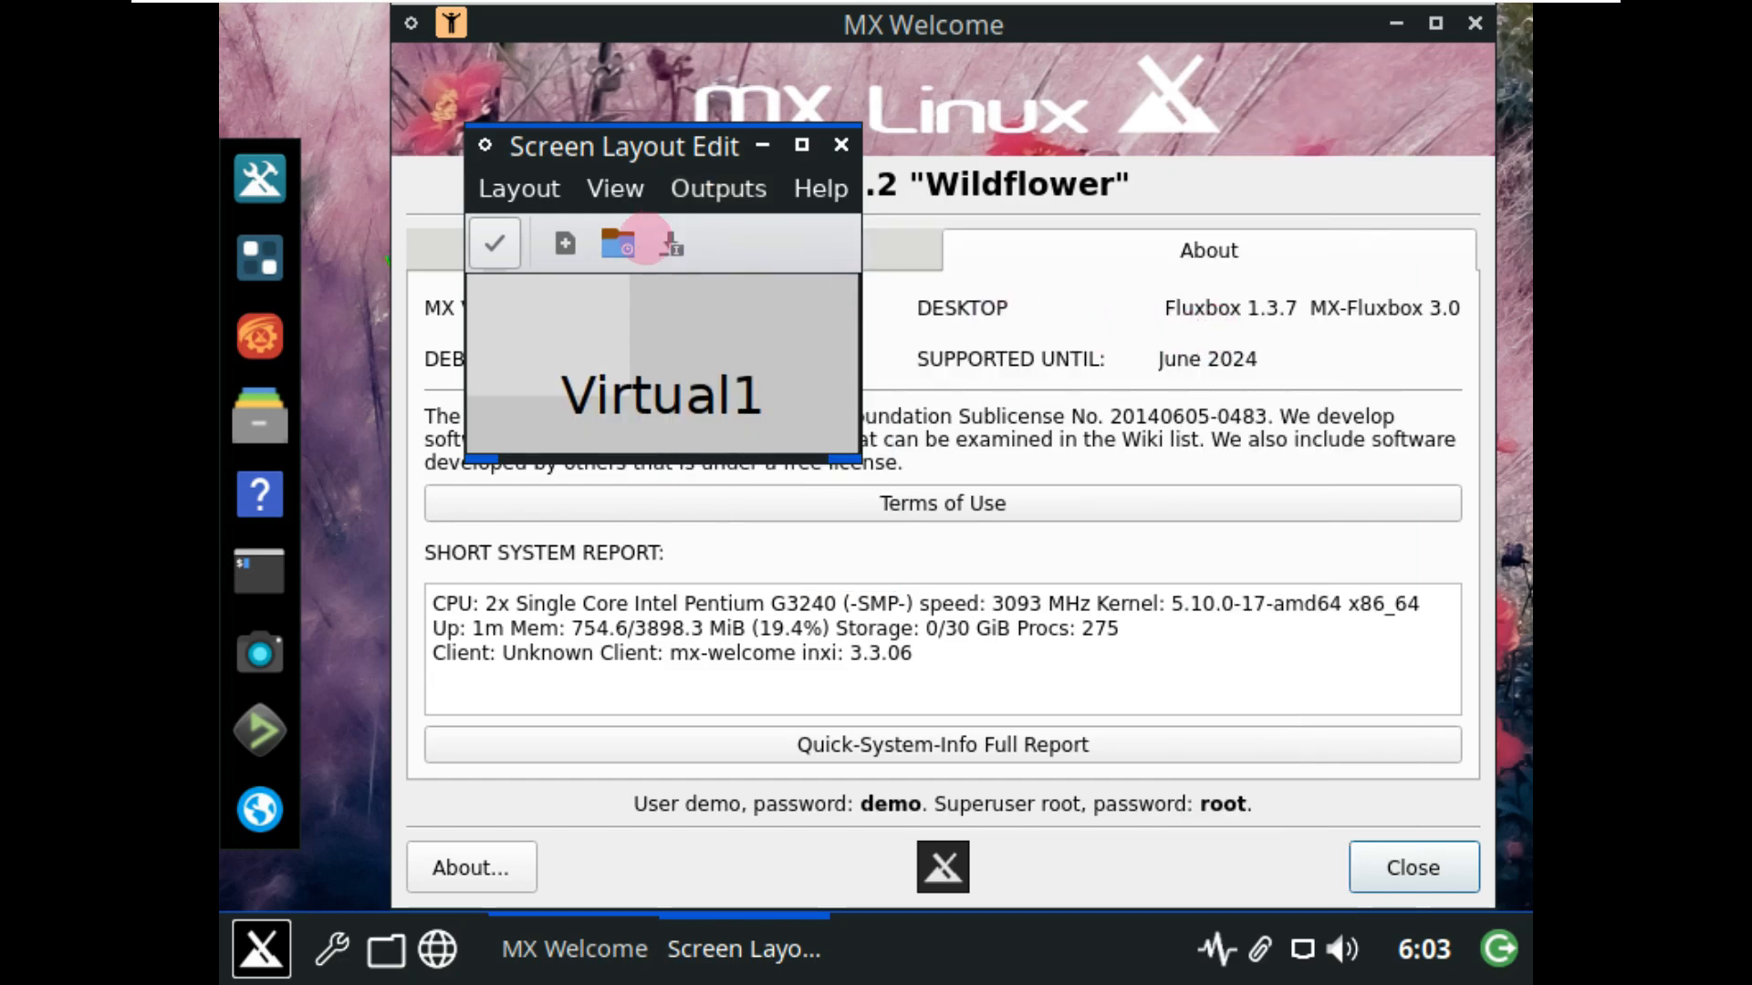
left_click(506, 234)
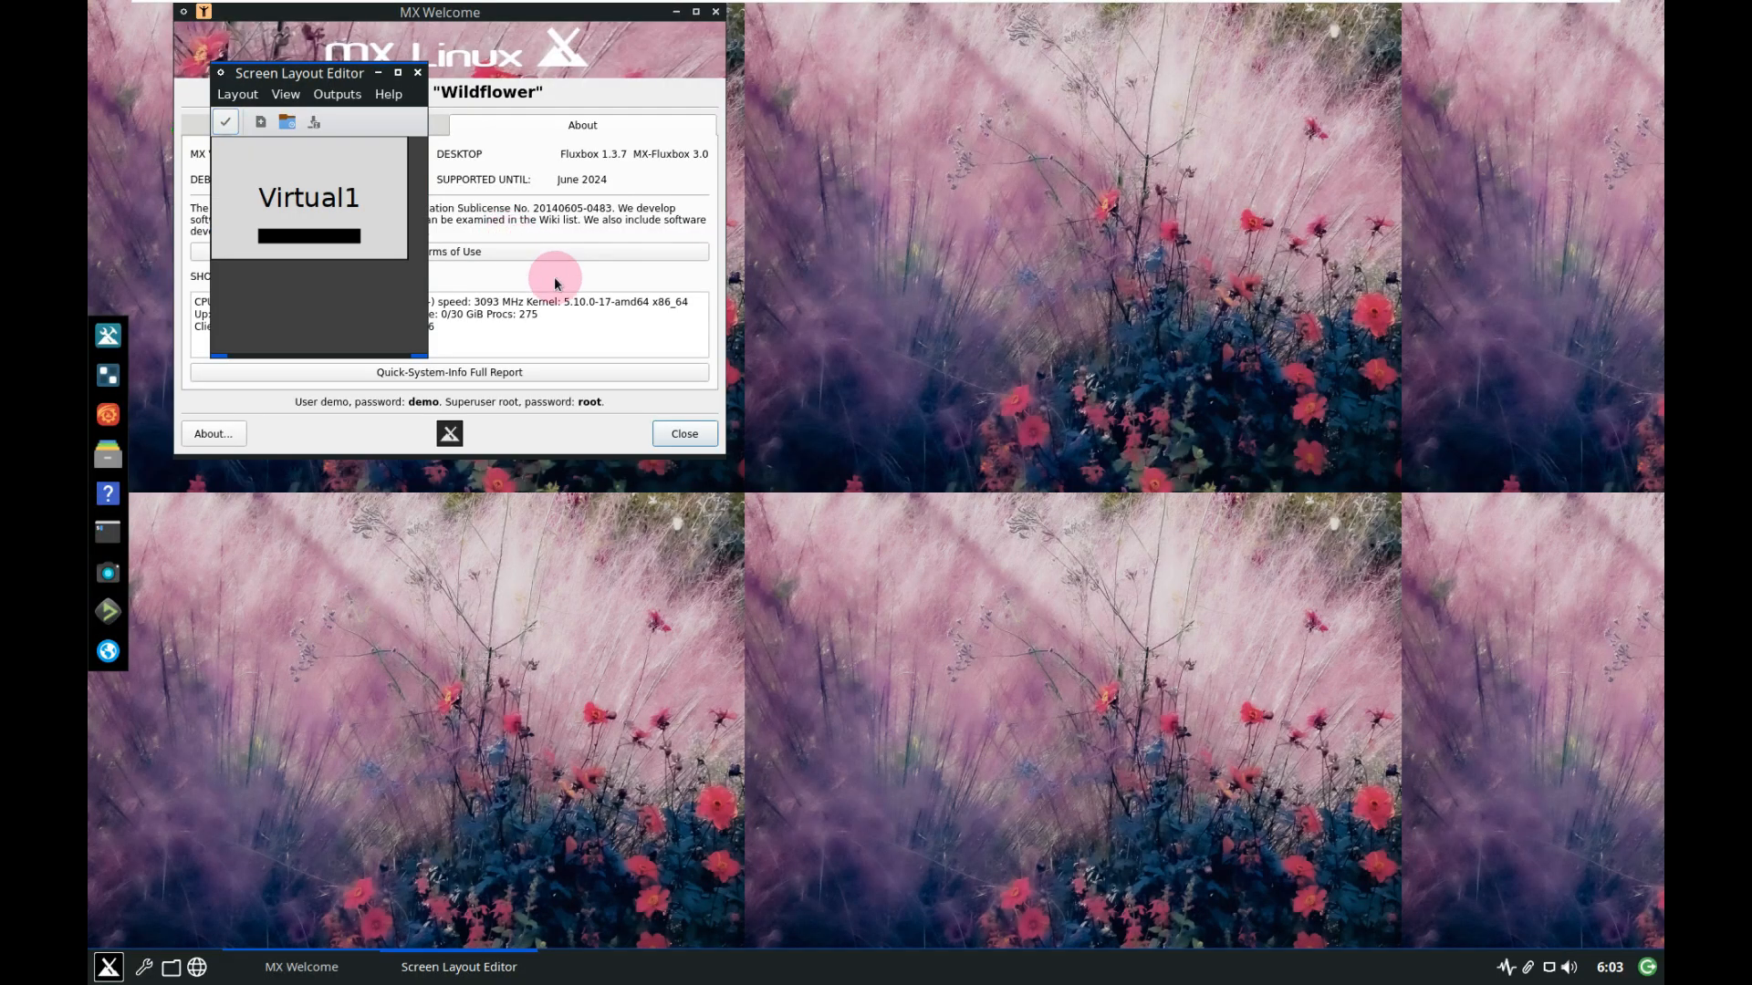
View ARandR's Help > About information, then close ARandR.
left_click(389, 95)
left_click(407, 119)
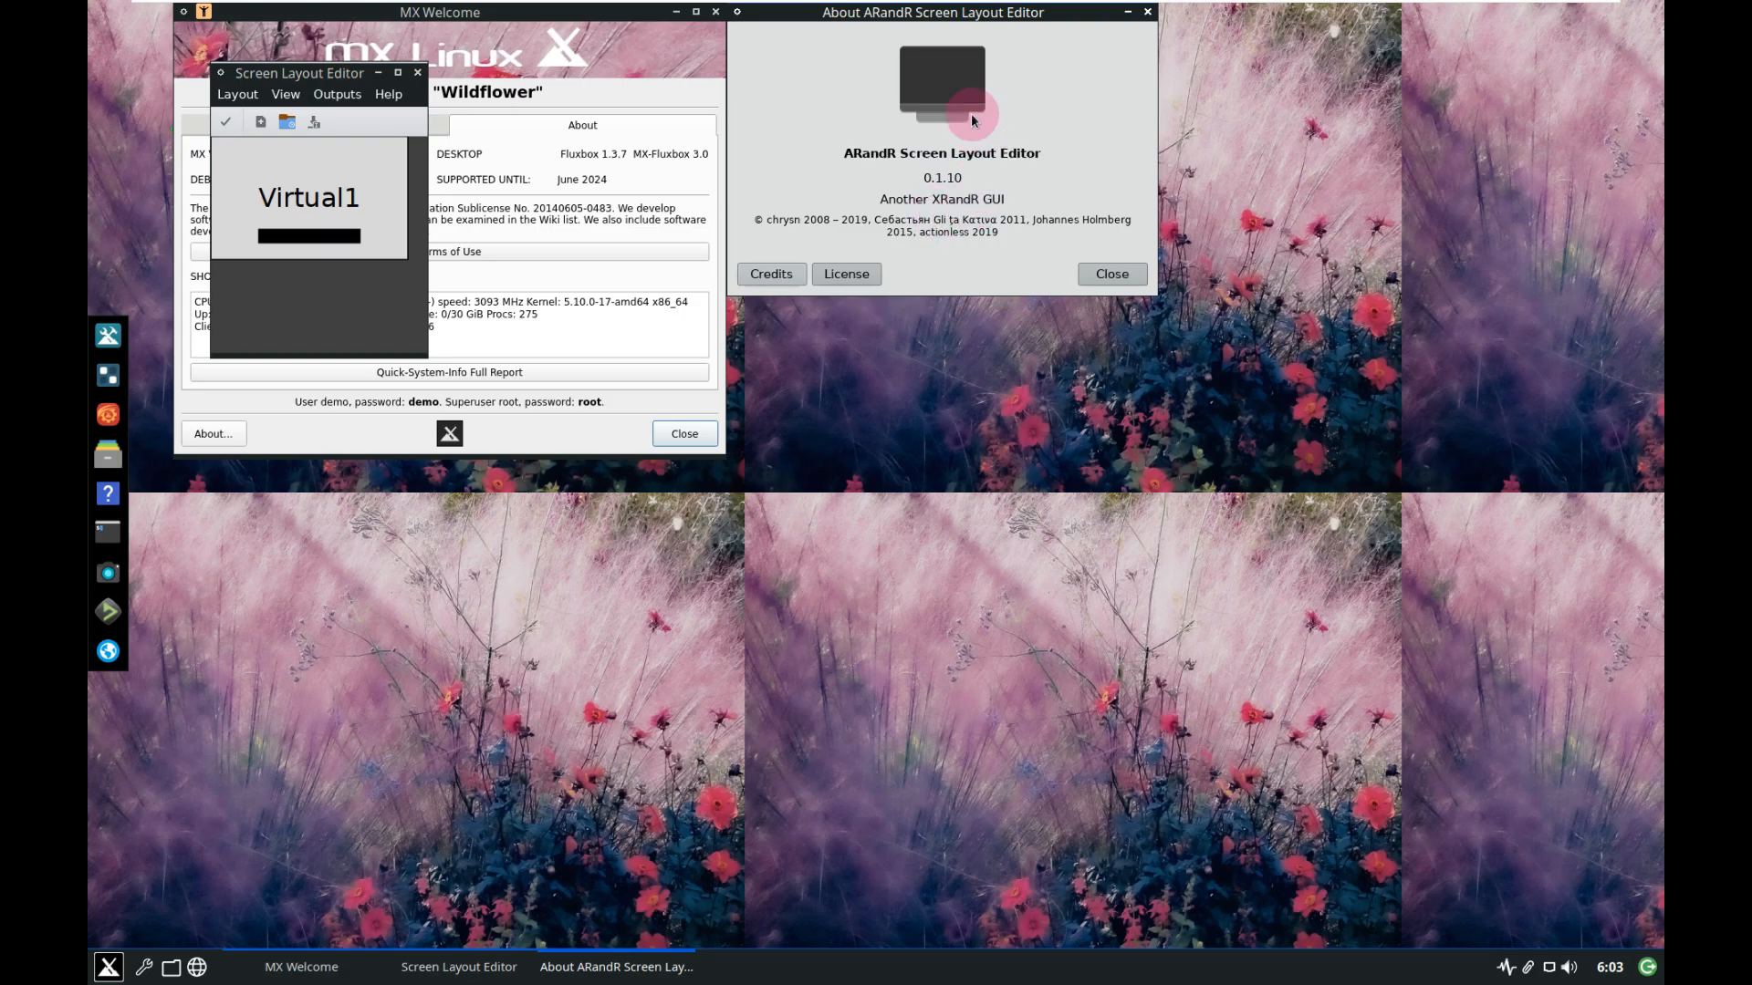
left_click(1094, 285)
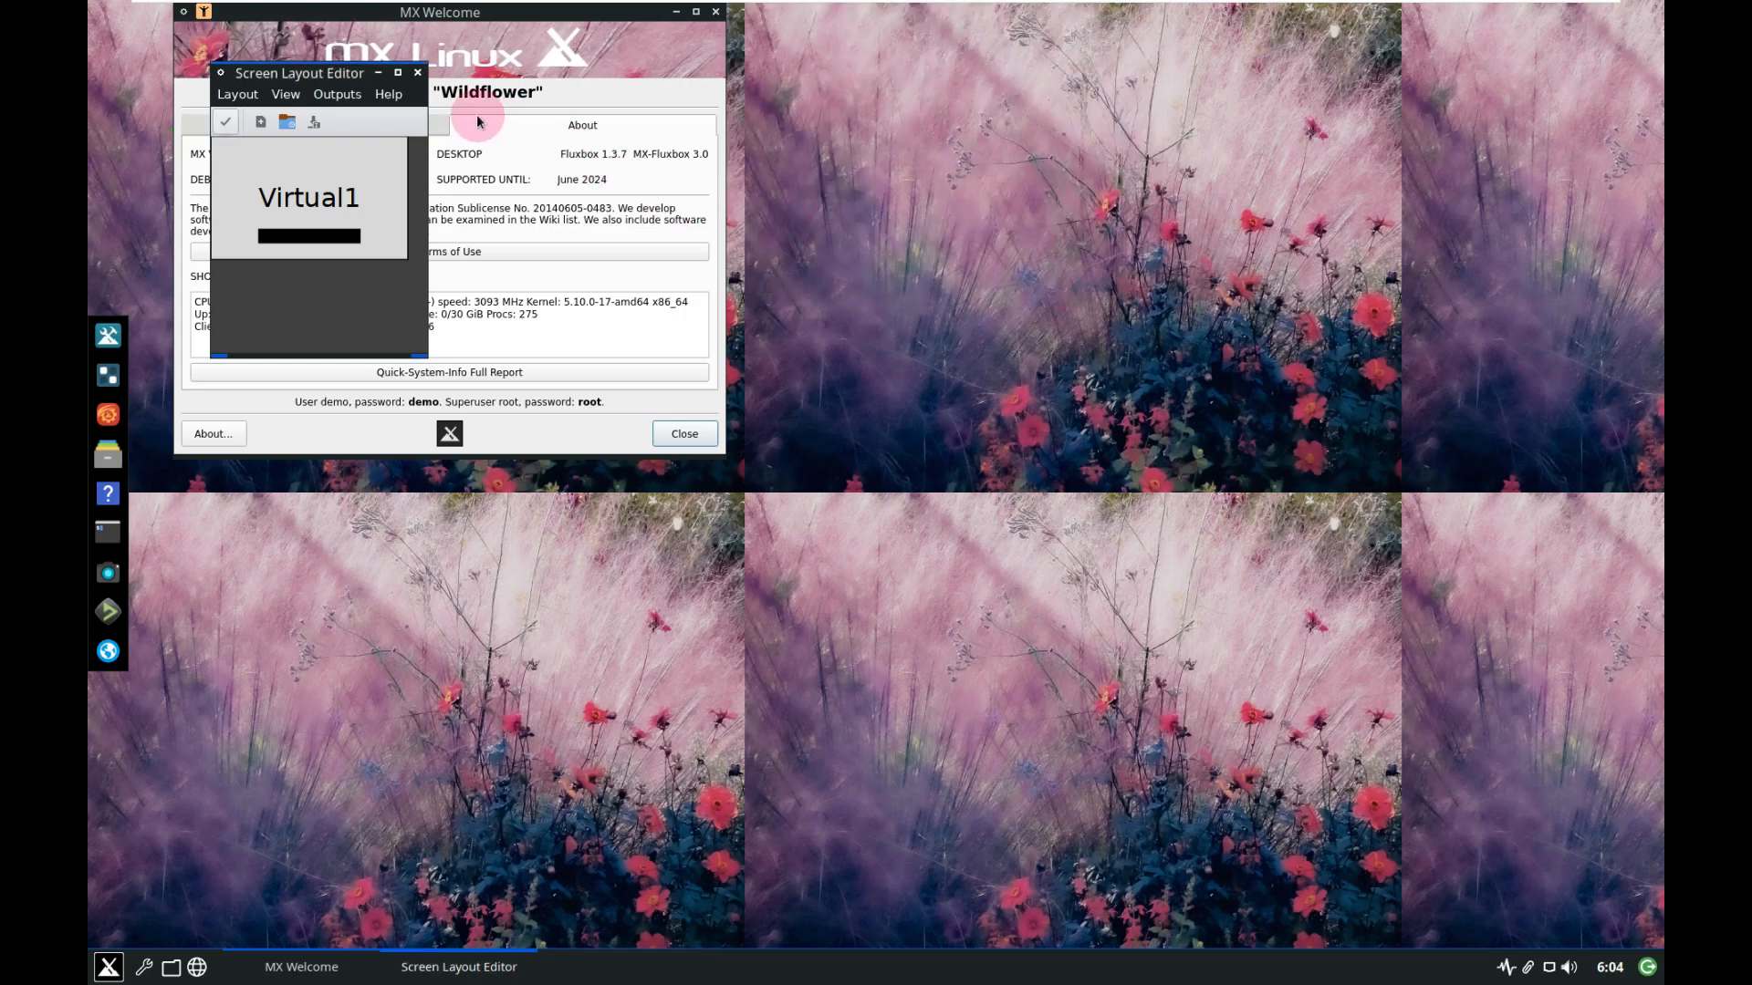
left_click(417, 72)
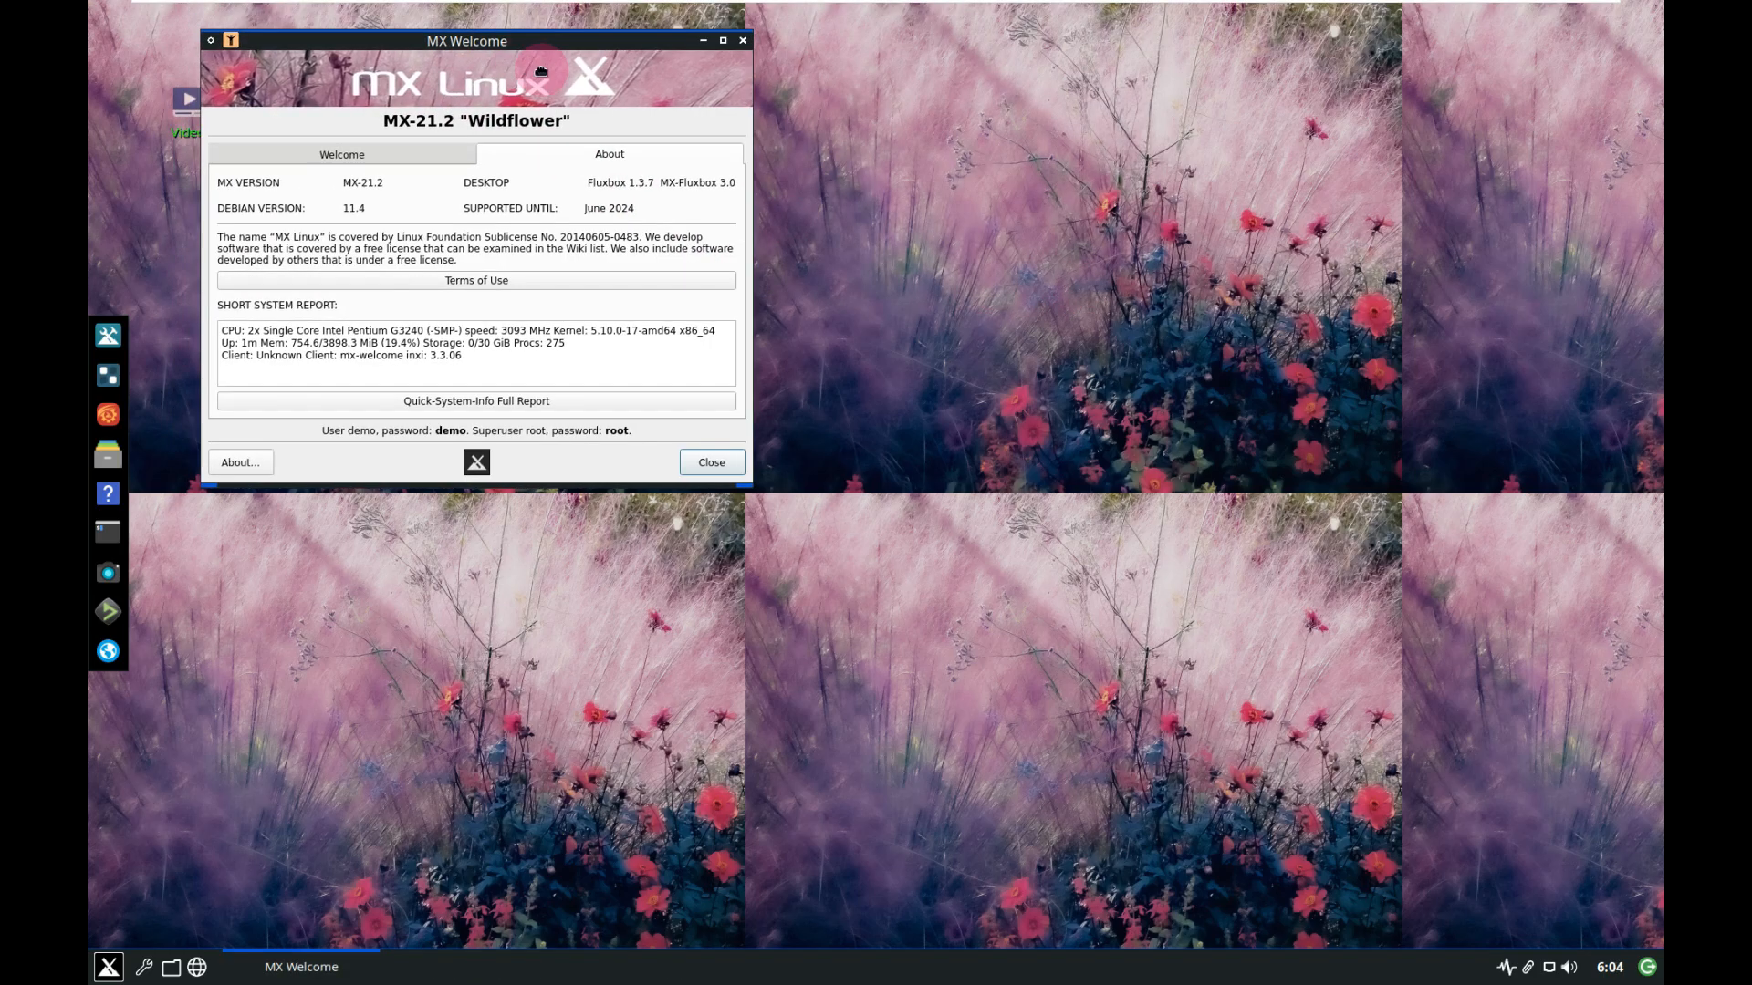
Stretch the virtual machine's guest display to fill the screen.
mouse_move(1380, 8)
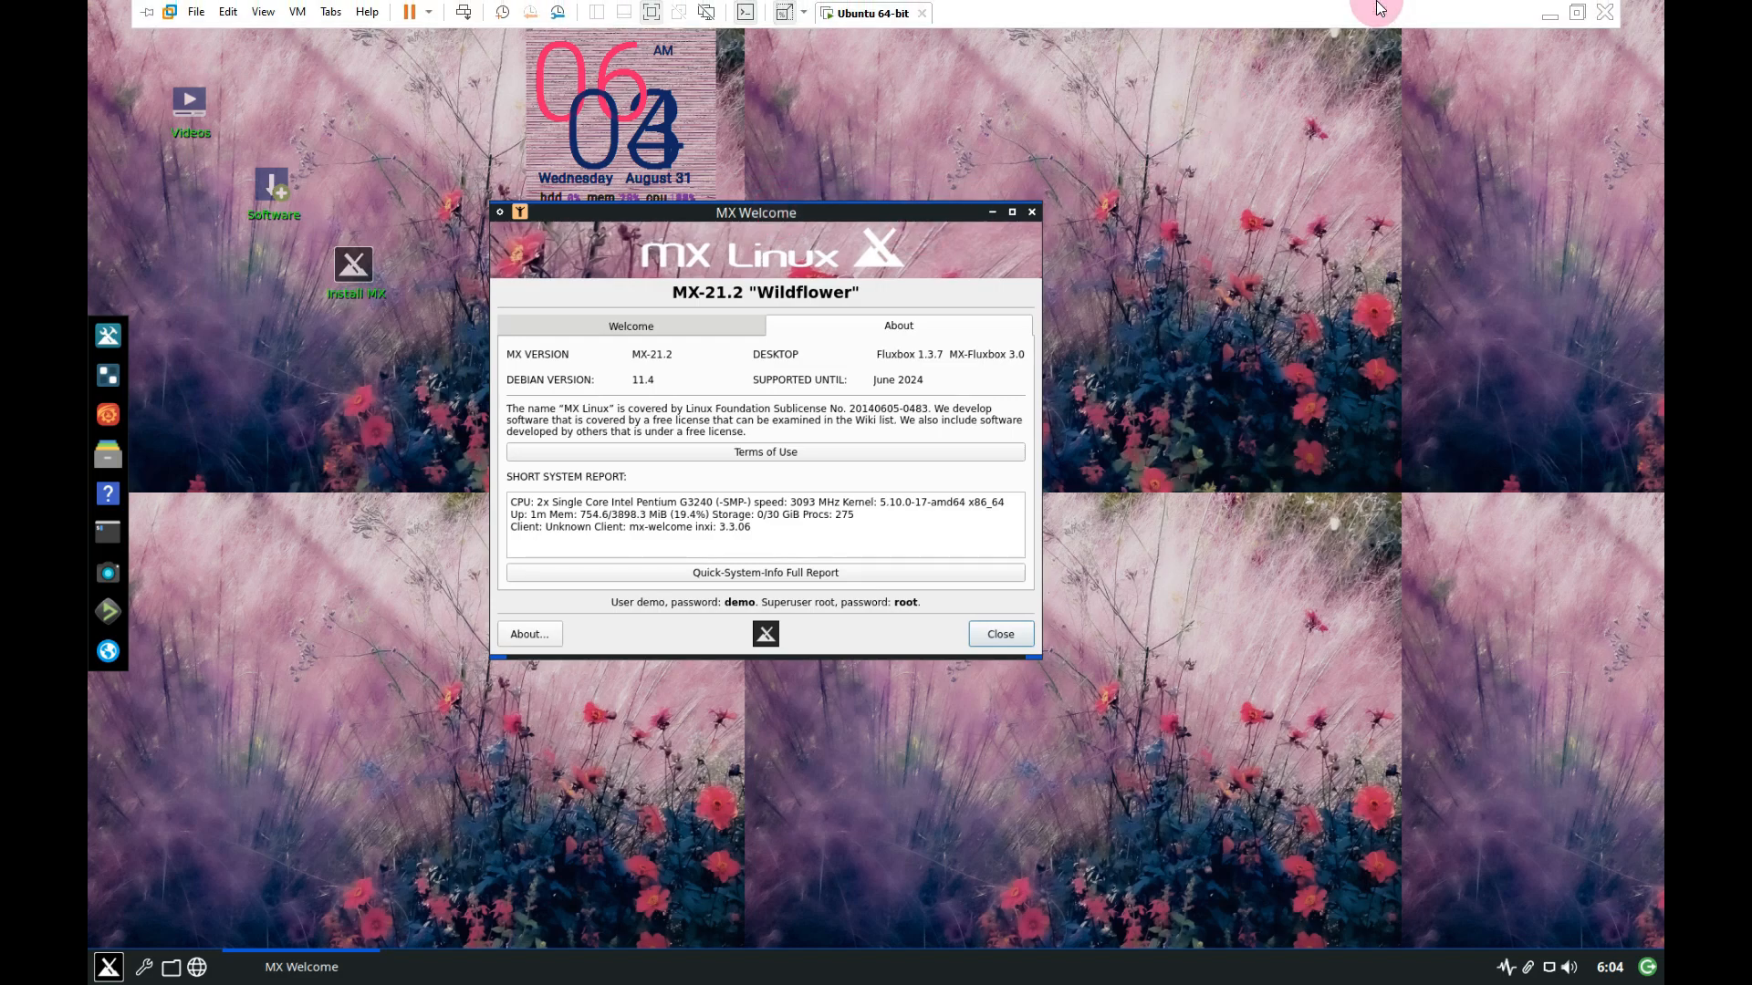
left_click(803, 20)
left_click(876, 41)
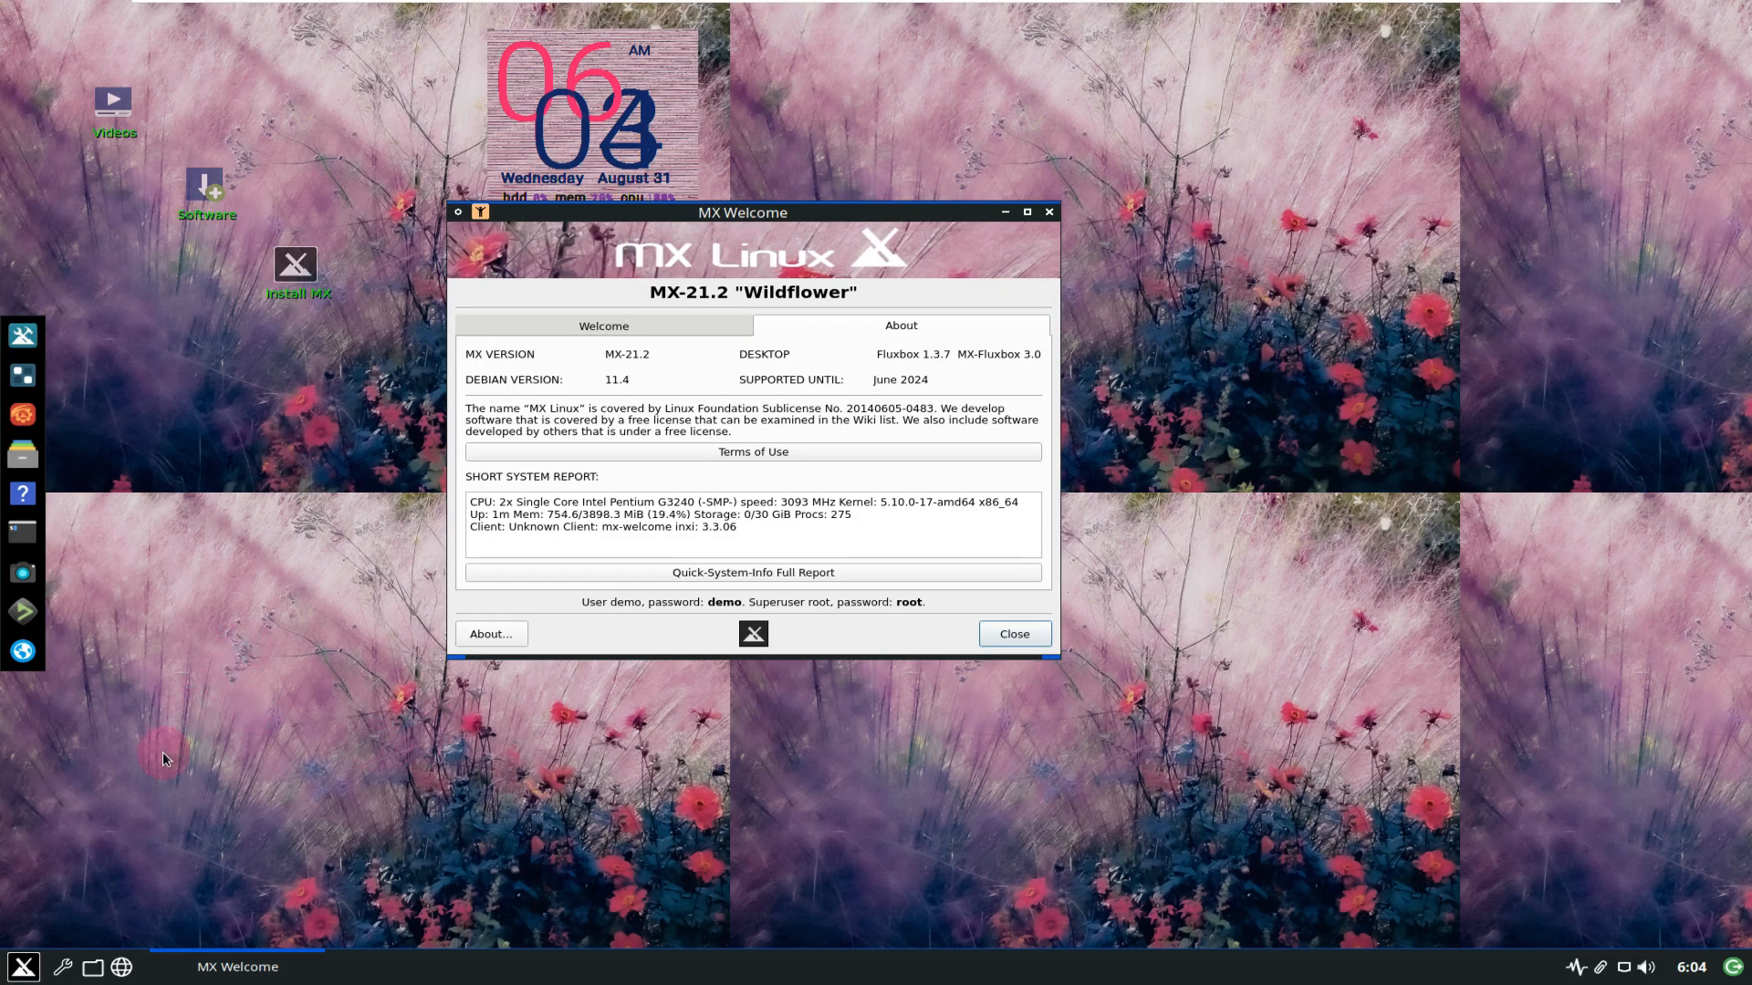
In Application Finder, list the Settings, System, Accessories, Development and Graphics categories.
left_click(28, 969)
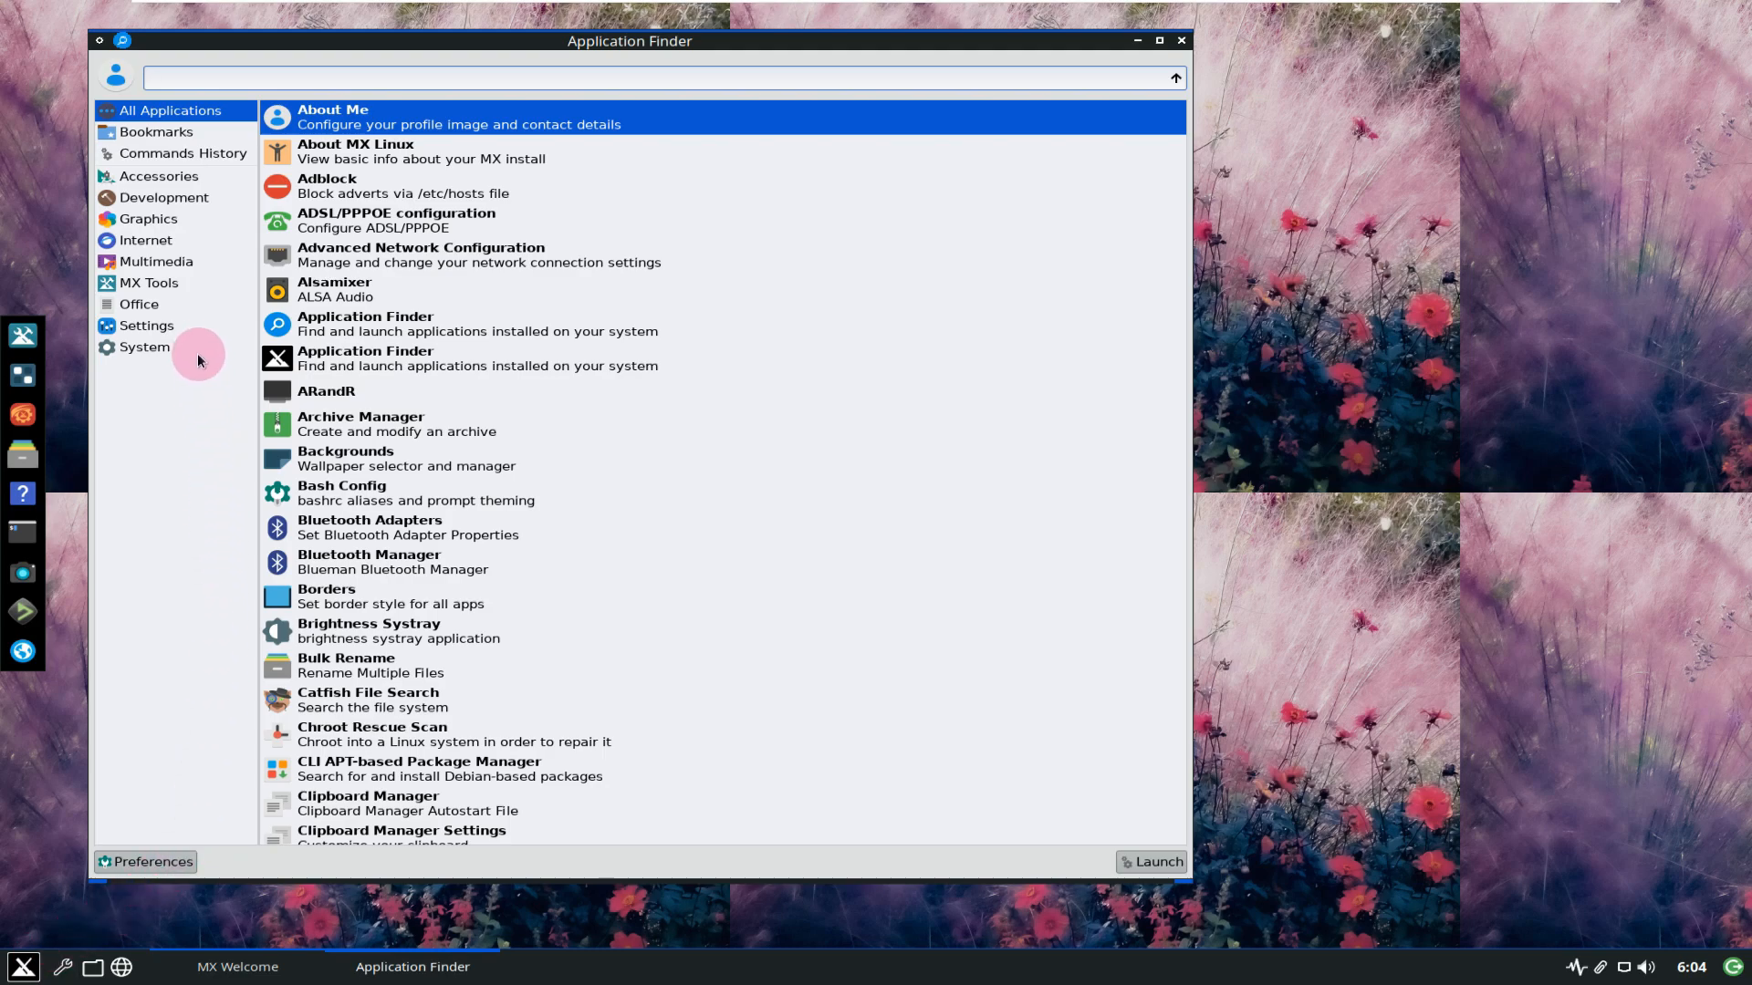
left_click(193, 328)
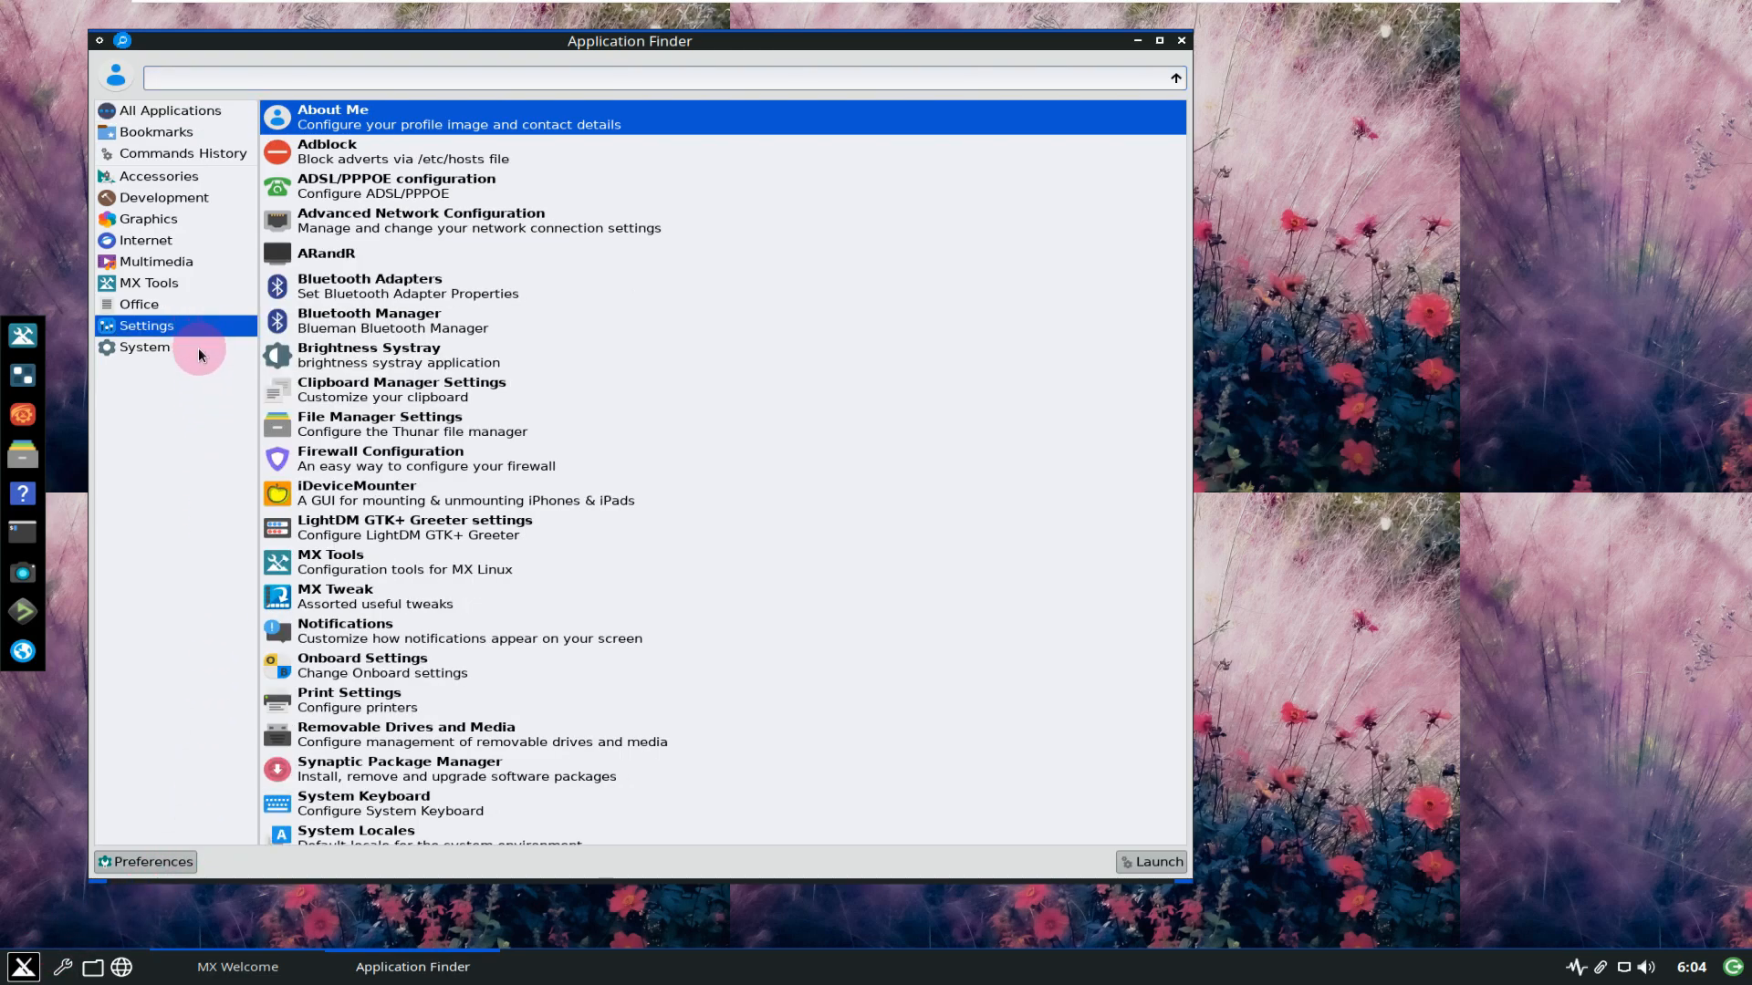
left_click(199, 352)
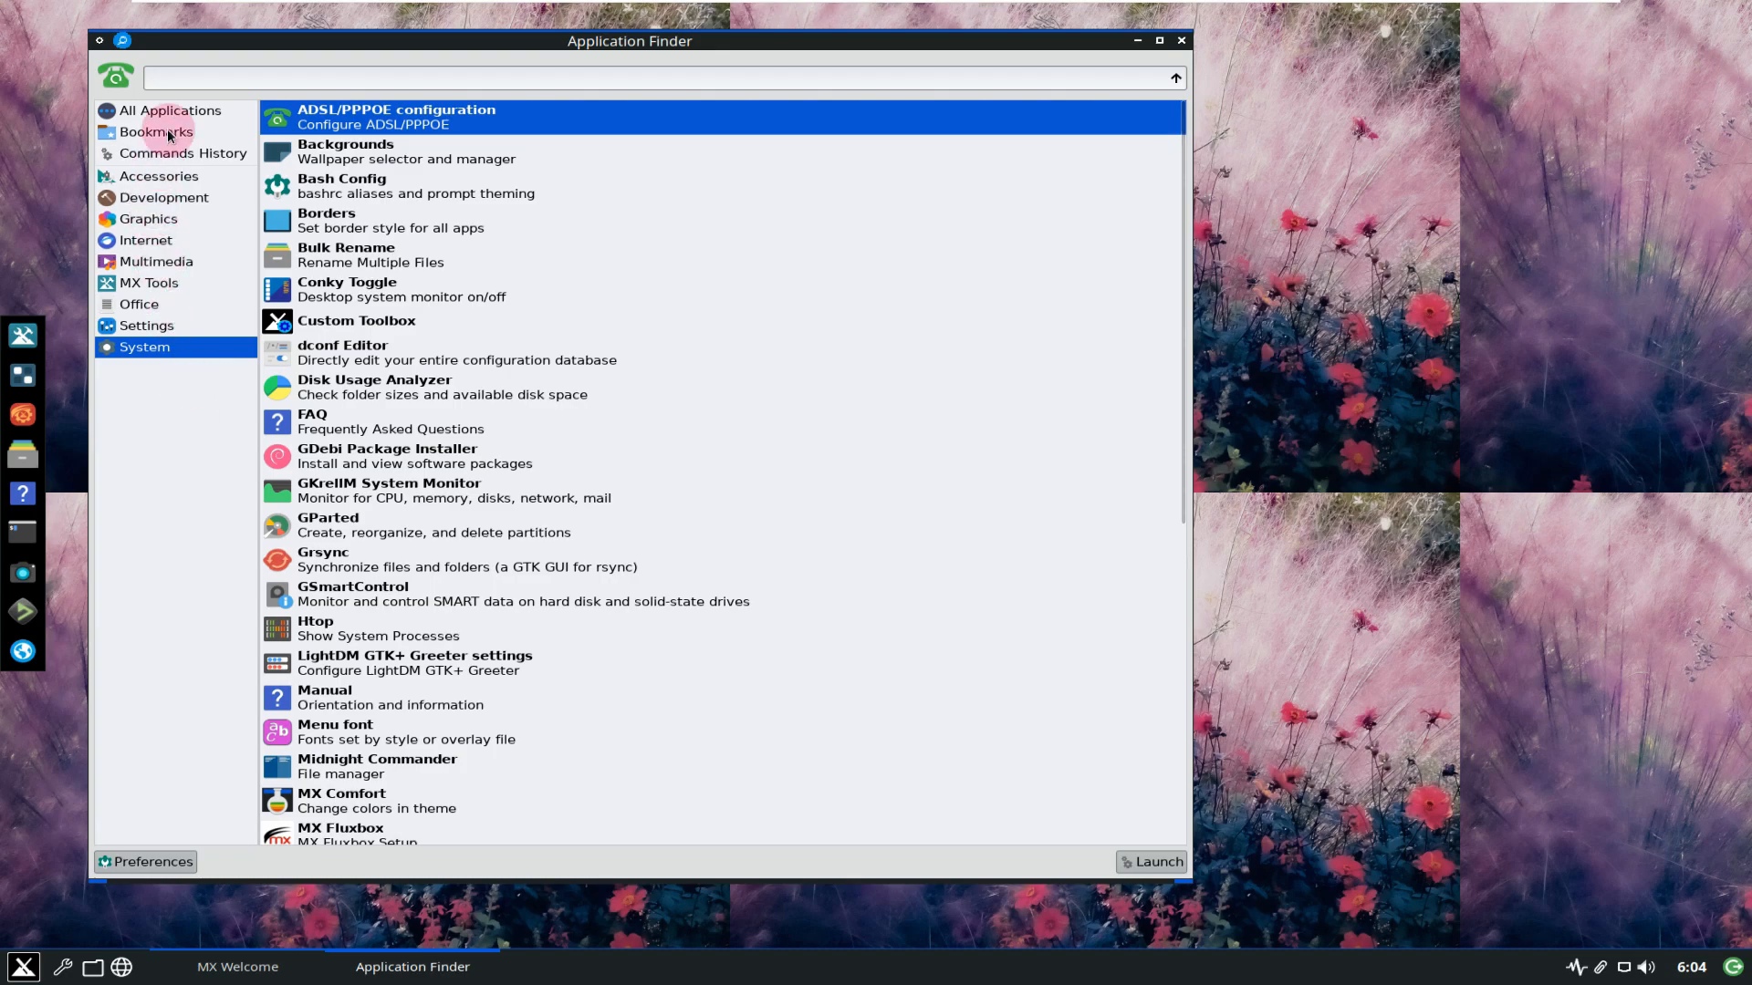
left_click(187, 180)
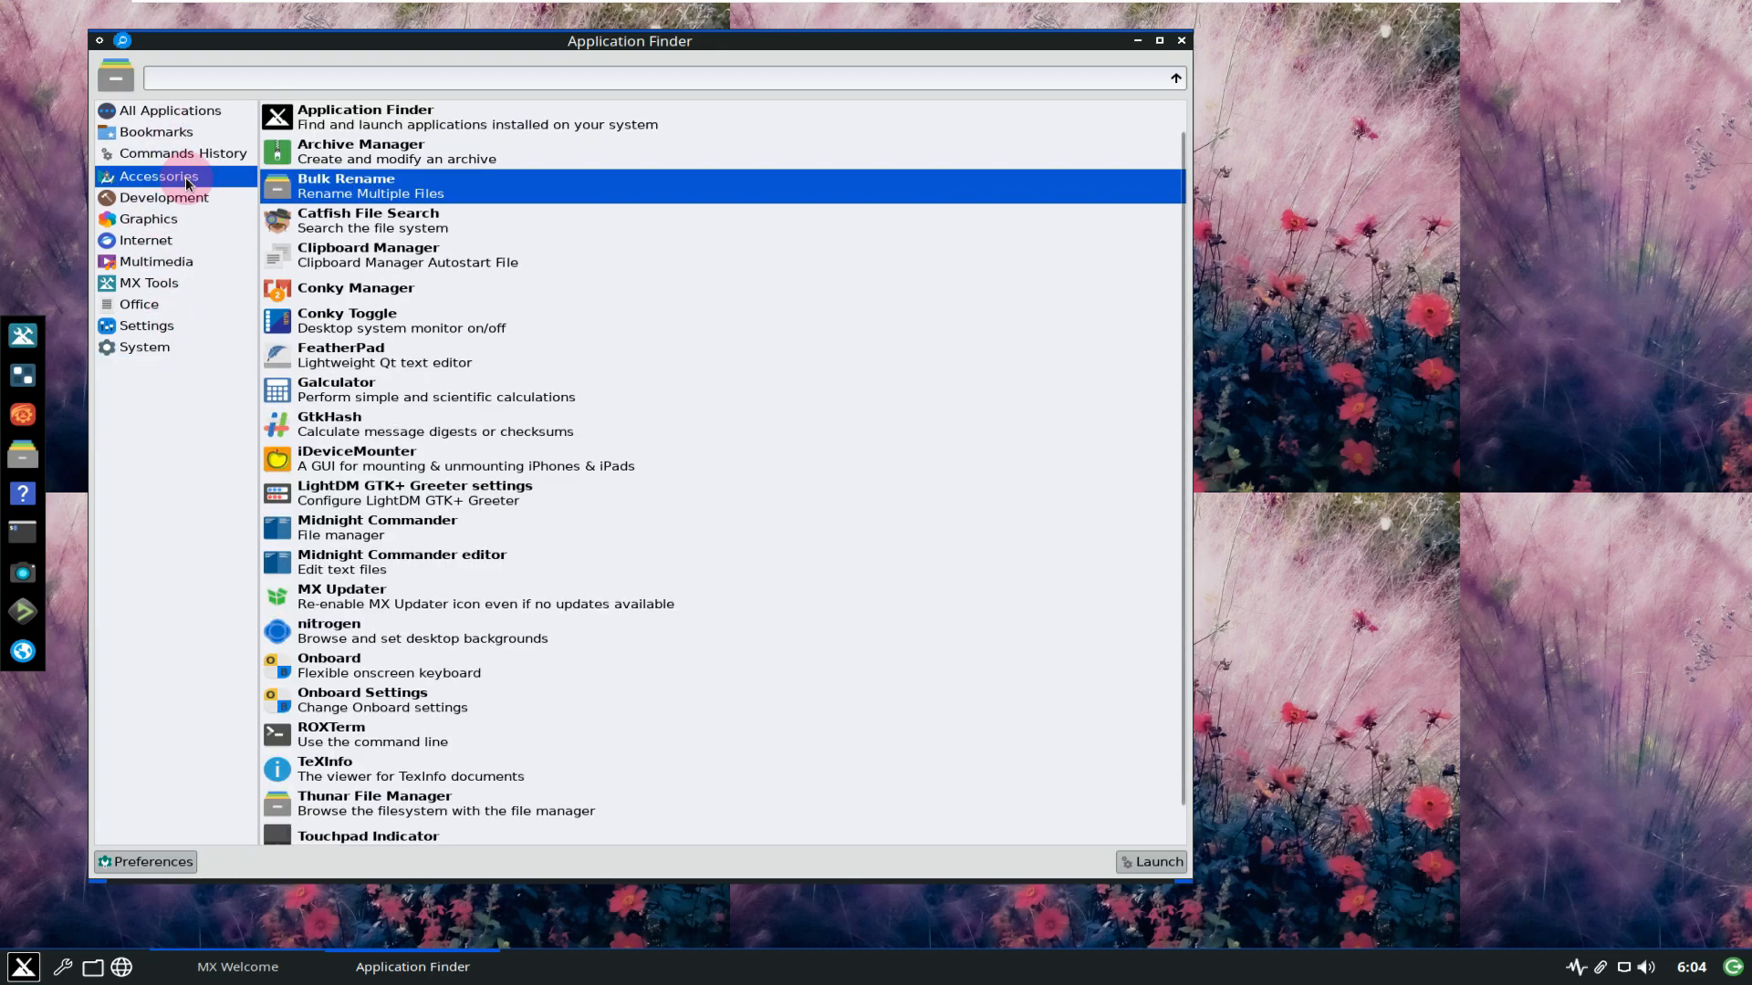
left_click(189, 198)
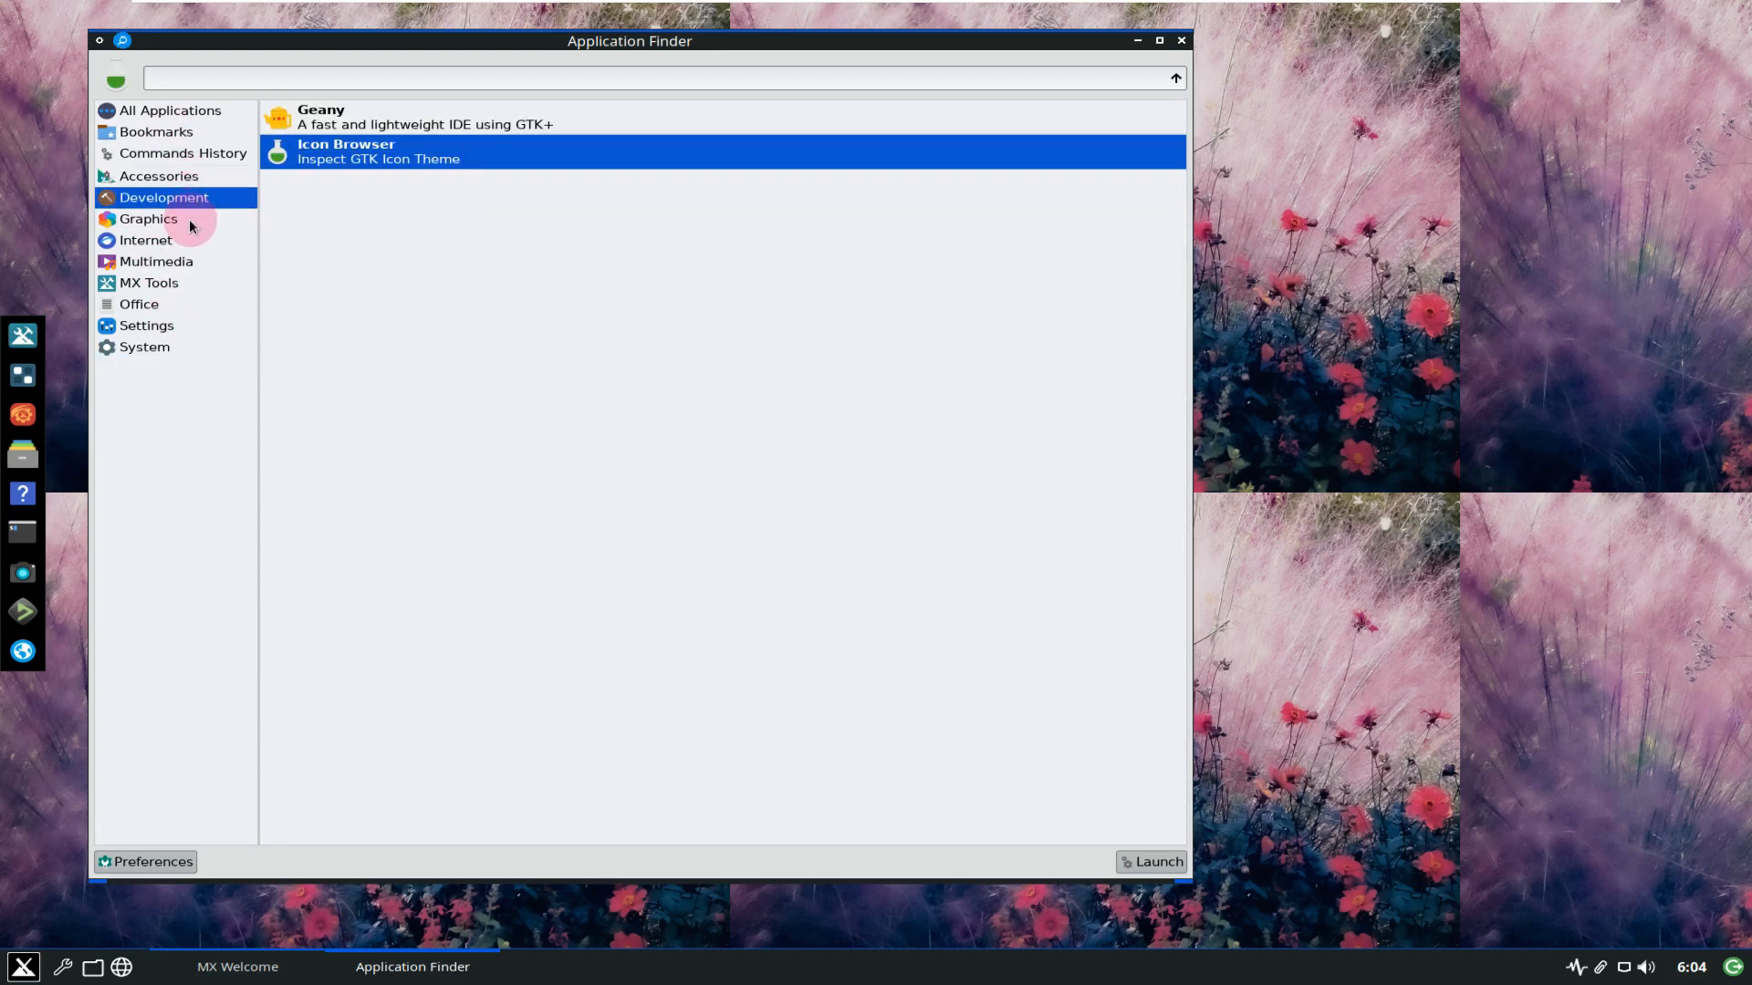
left_click(190, 223)
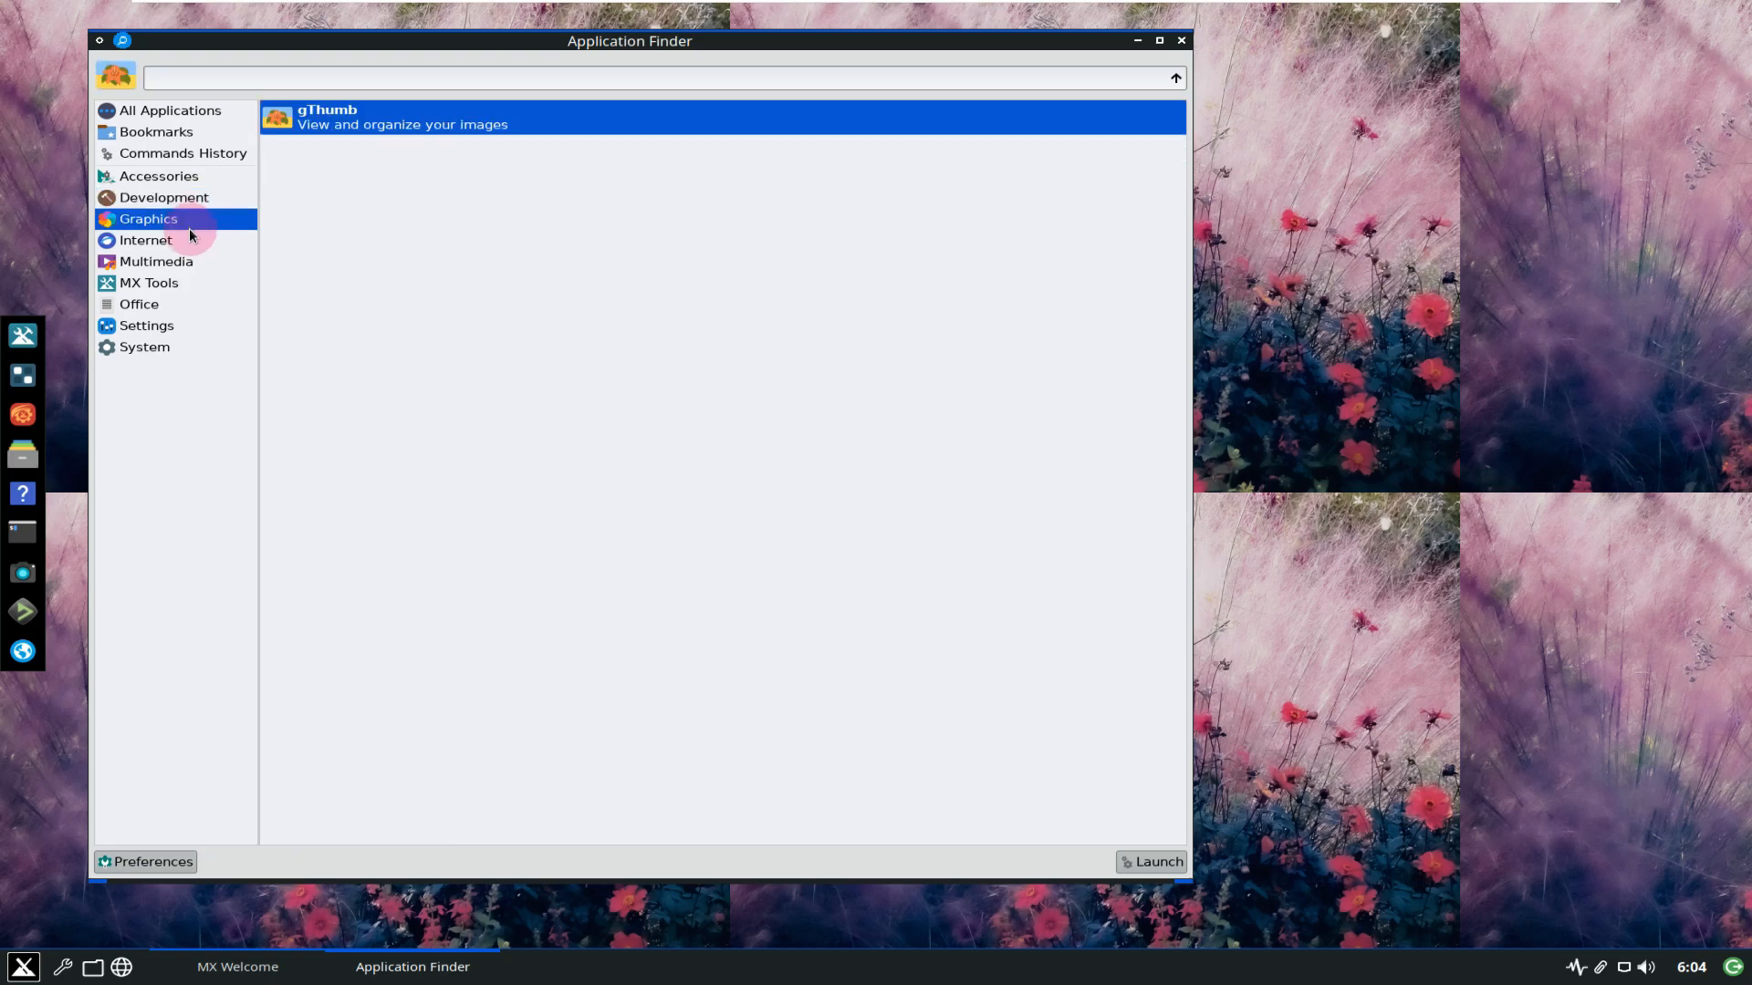
List the Internet, Multimedia, MX Tools, Office, Settings and System categories.
left_click(189, 241)
left_click(191, 262)
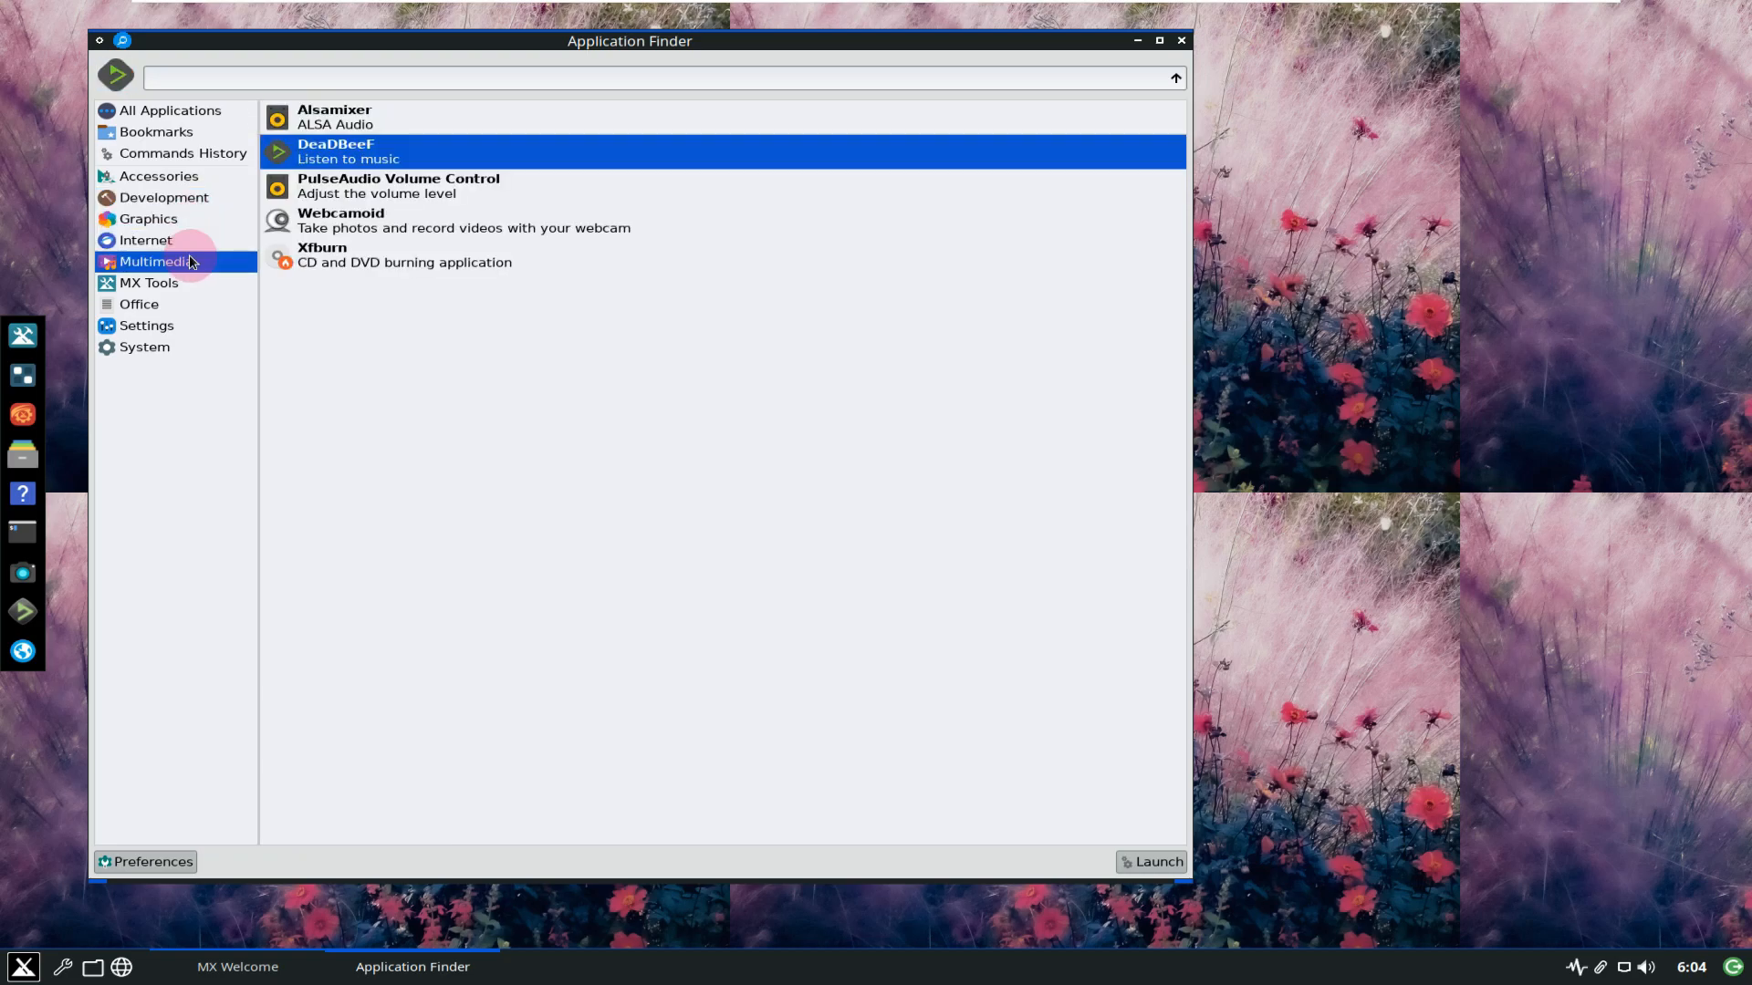
left_click(186, 284)
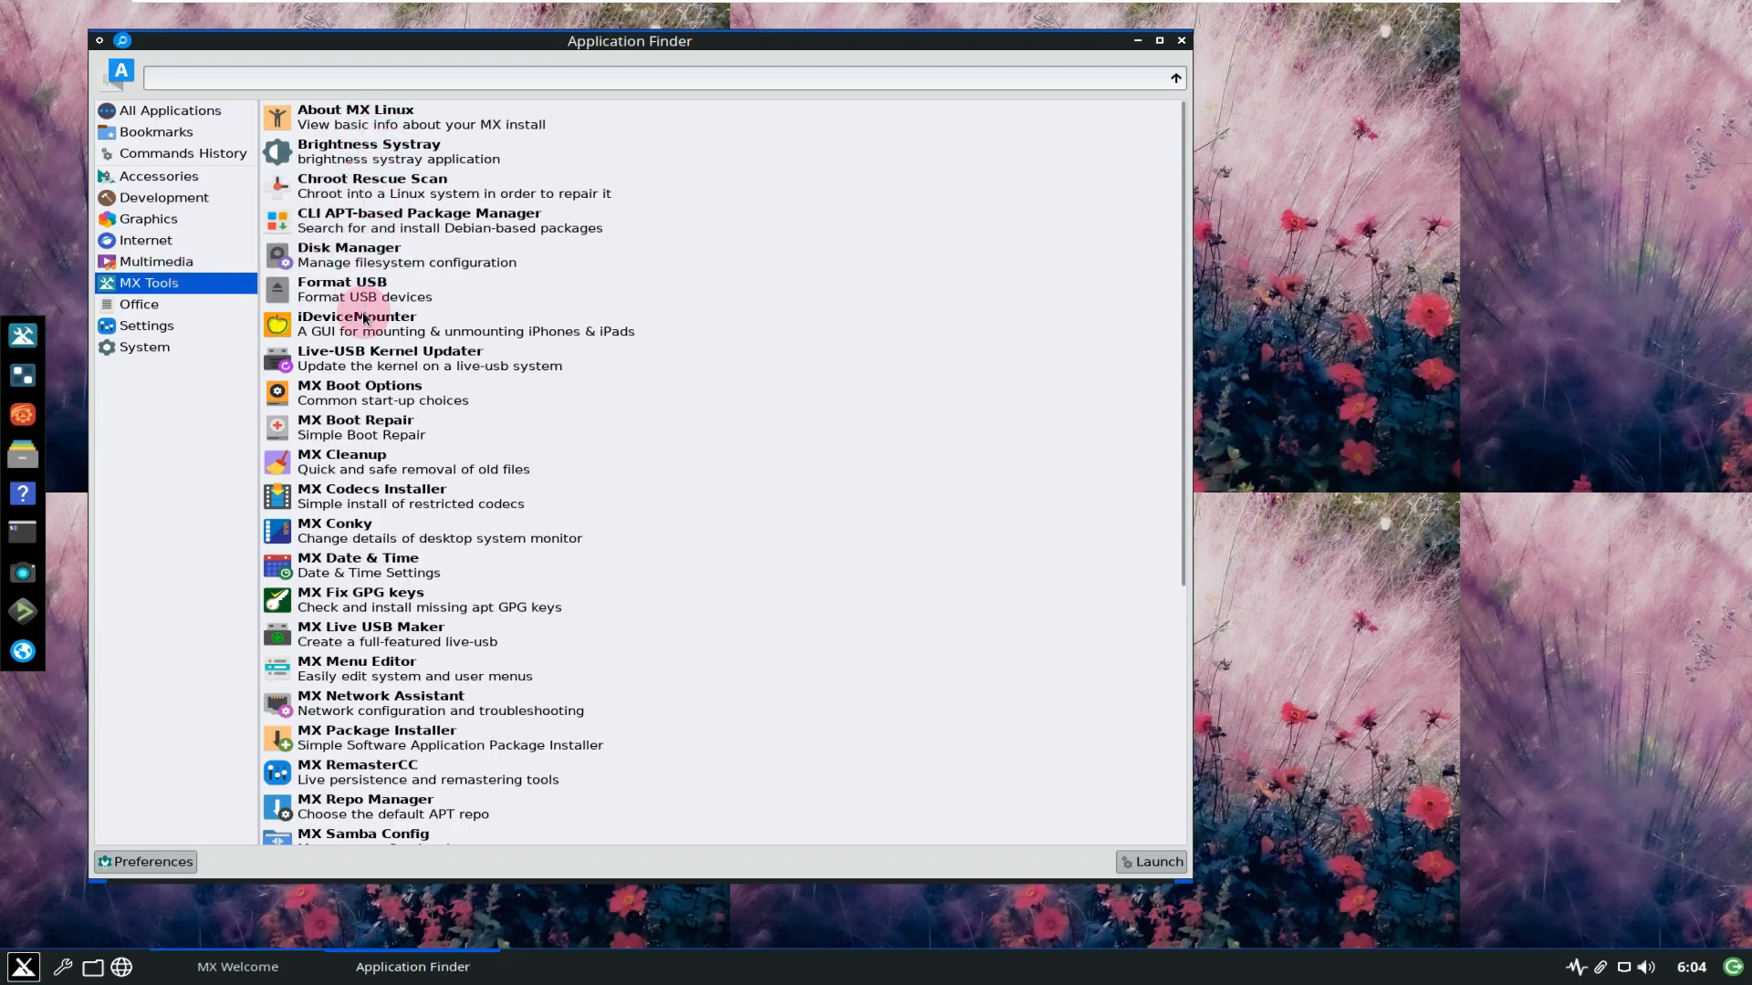
scroll(365, 319, "down", 1)
scroll(364, 318, "down", 1)
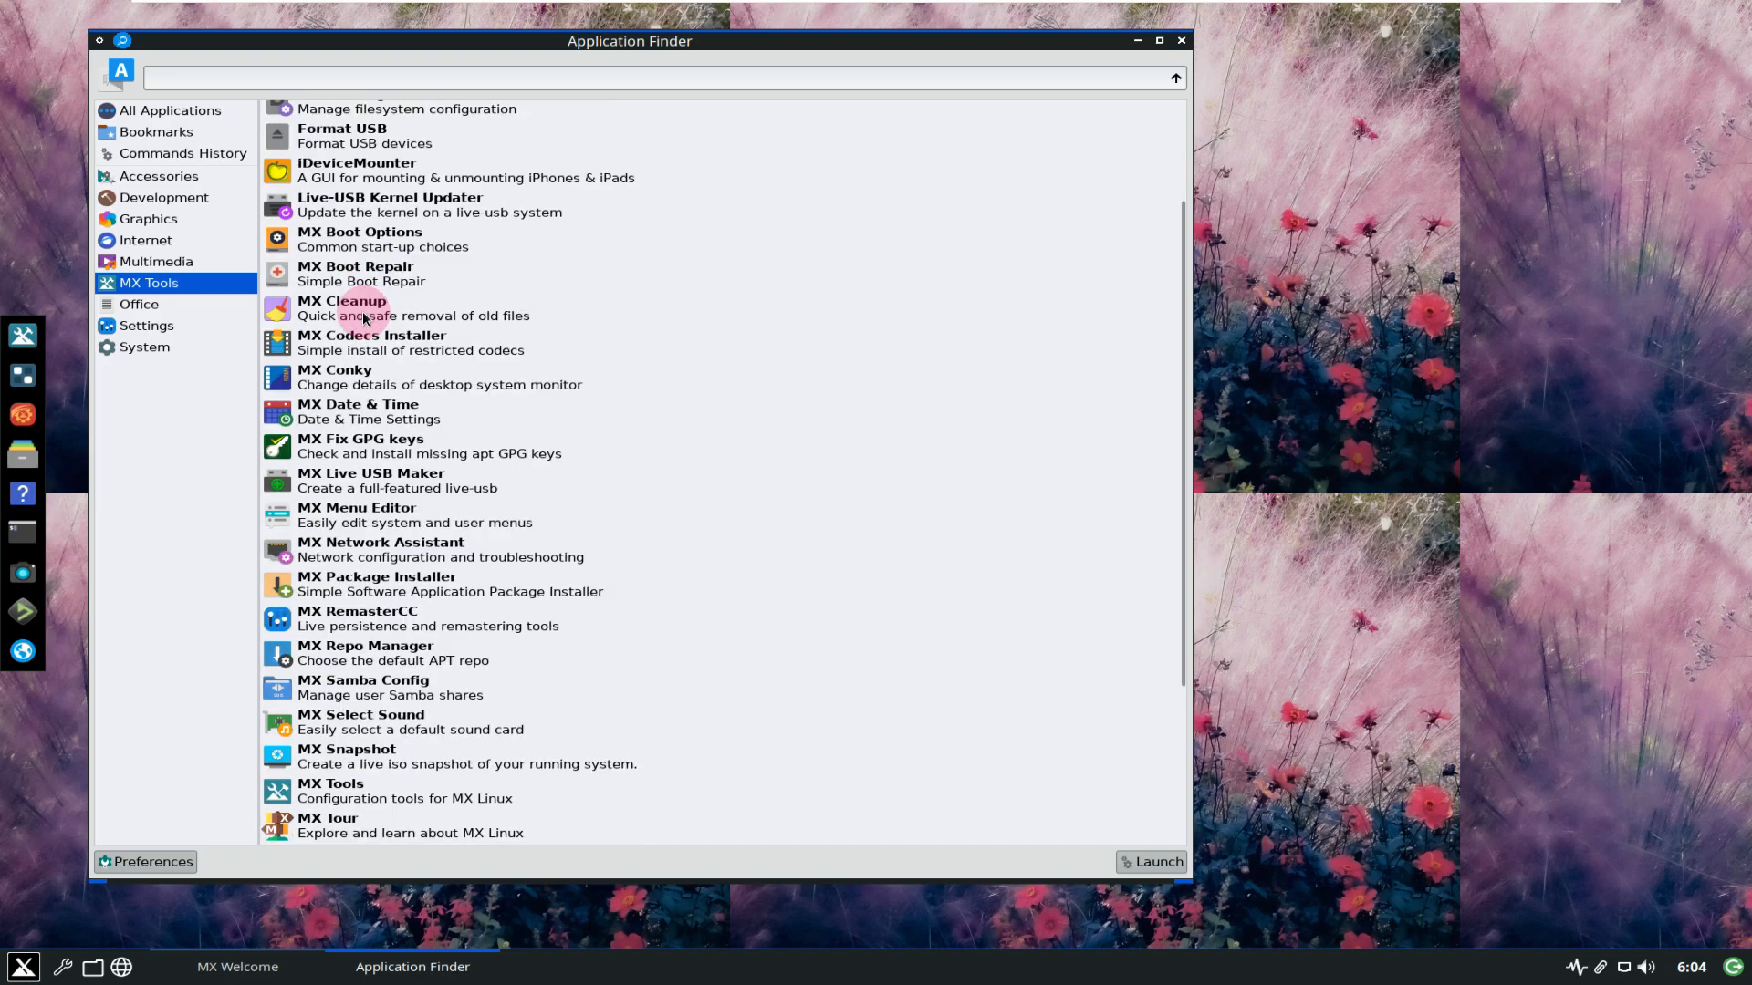
left_click(146, 306)
left_click(169, 327)
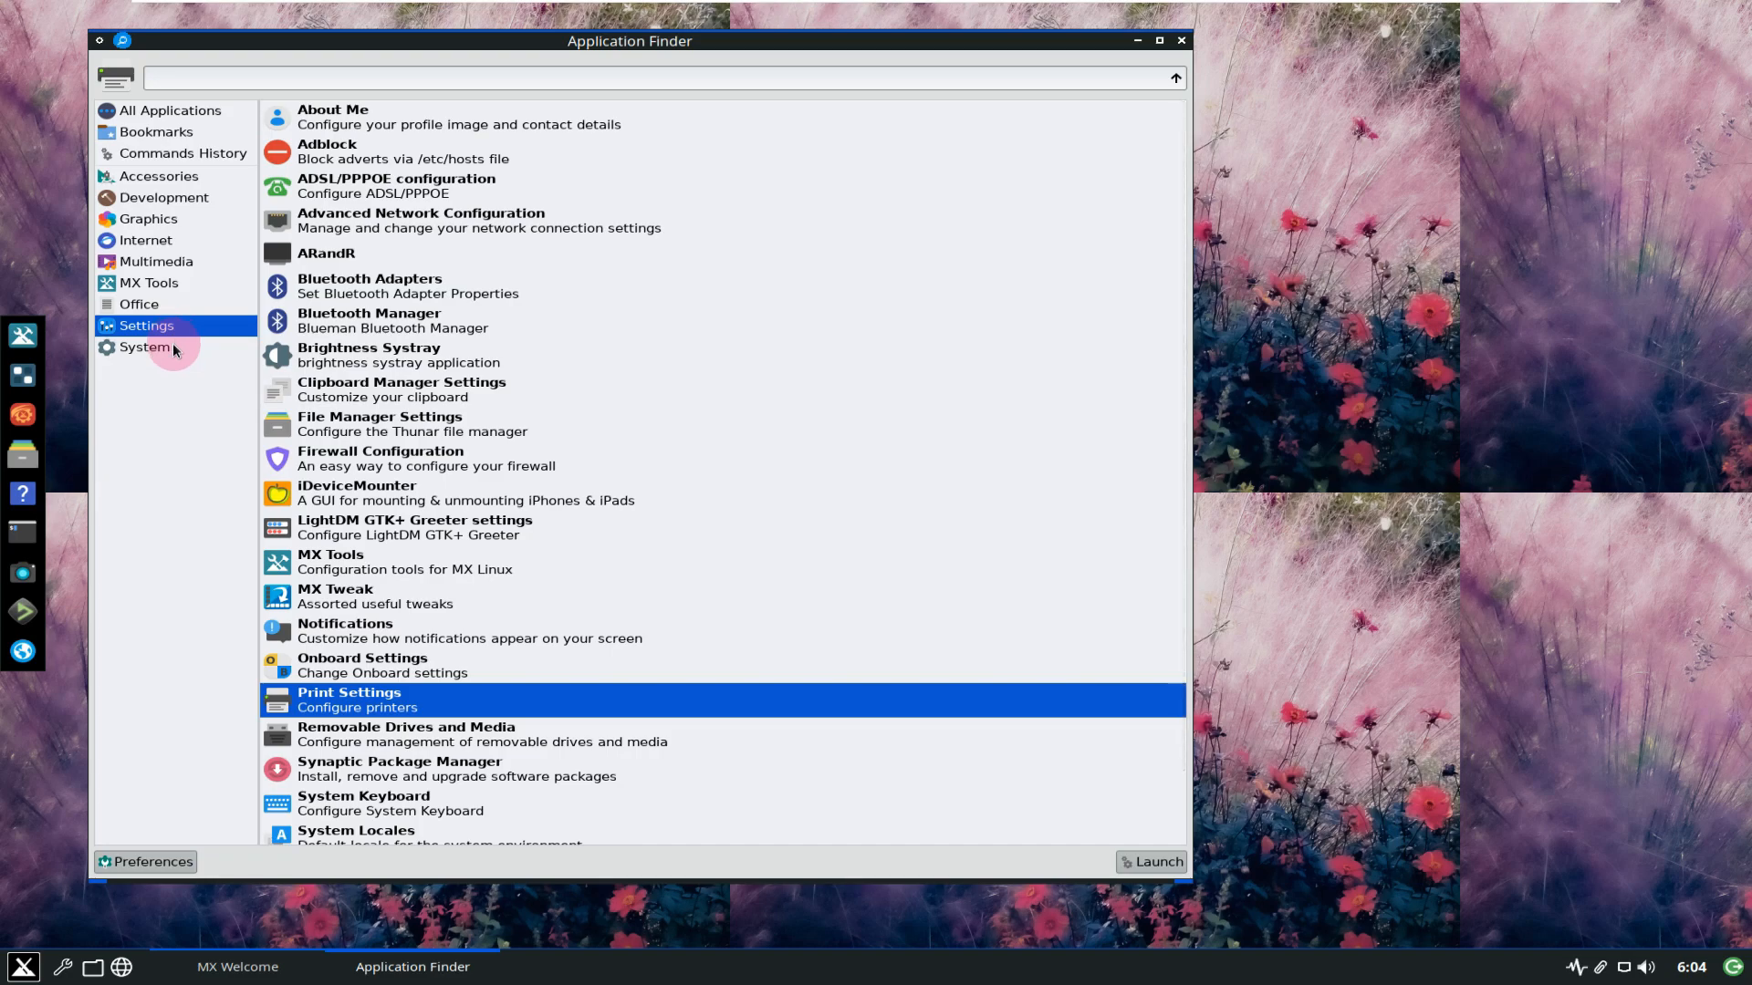
left_click(172, 348)
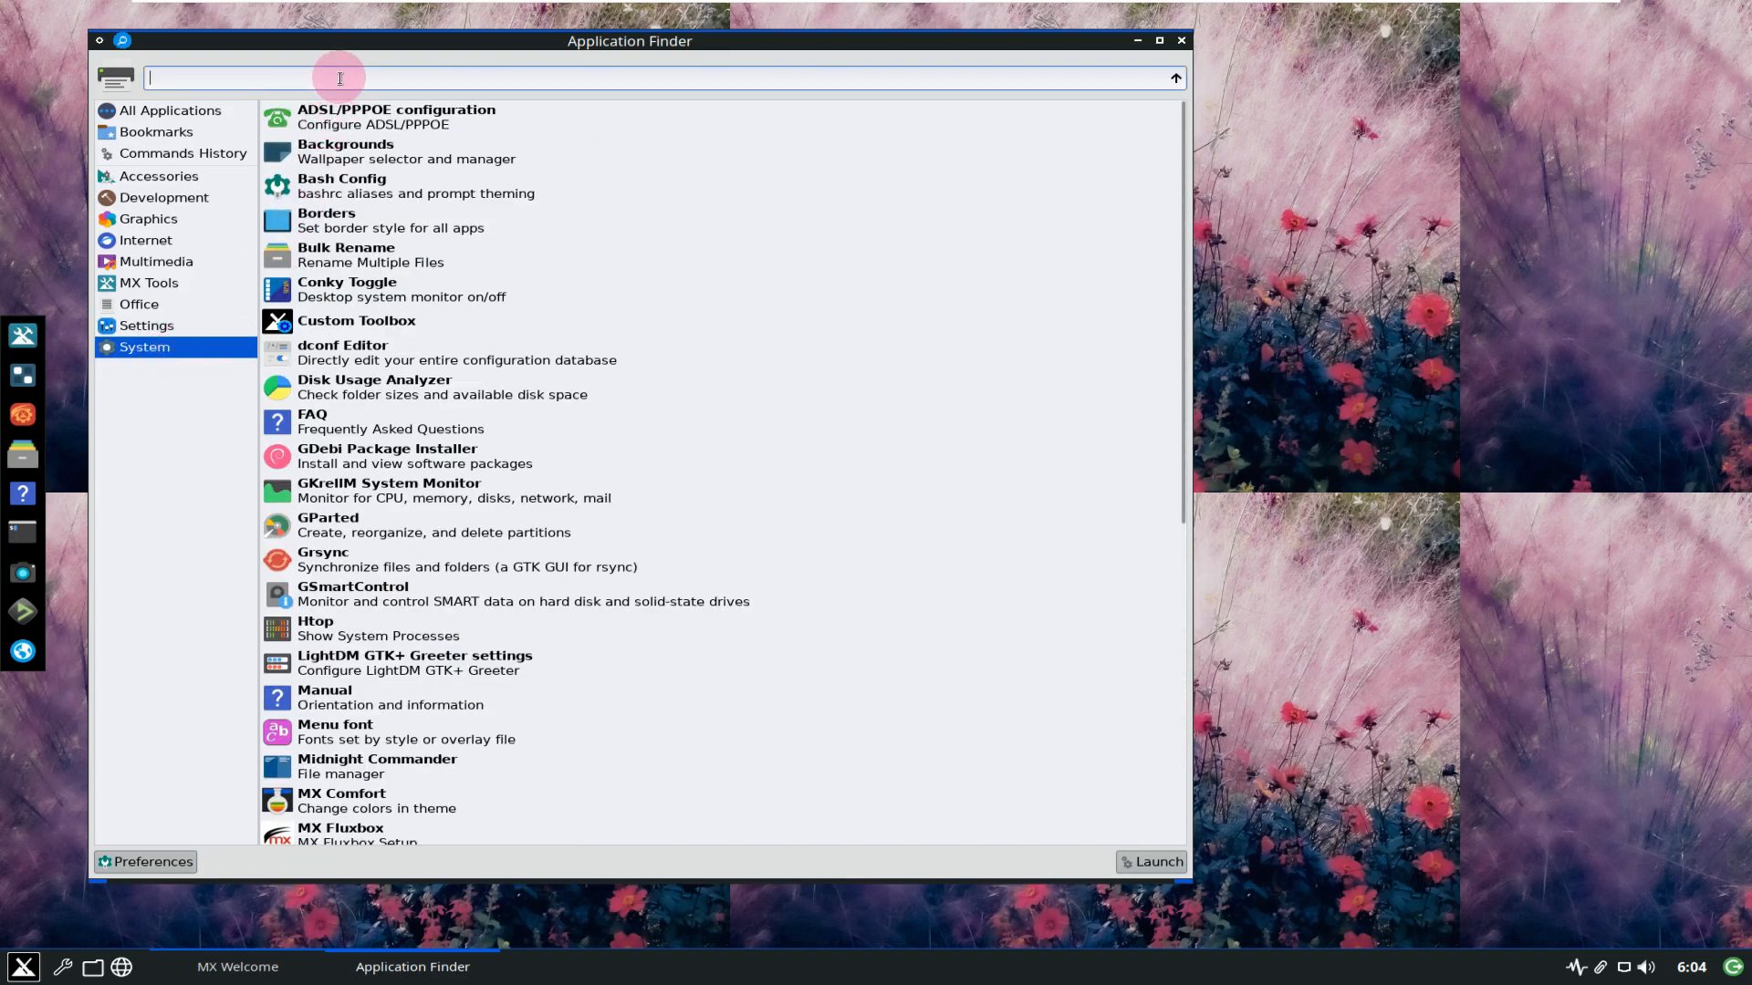
Search for 'app', clear the search, and select Backgrounds.
type("app")
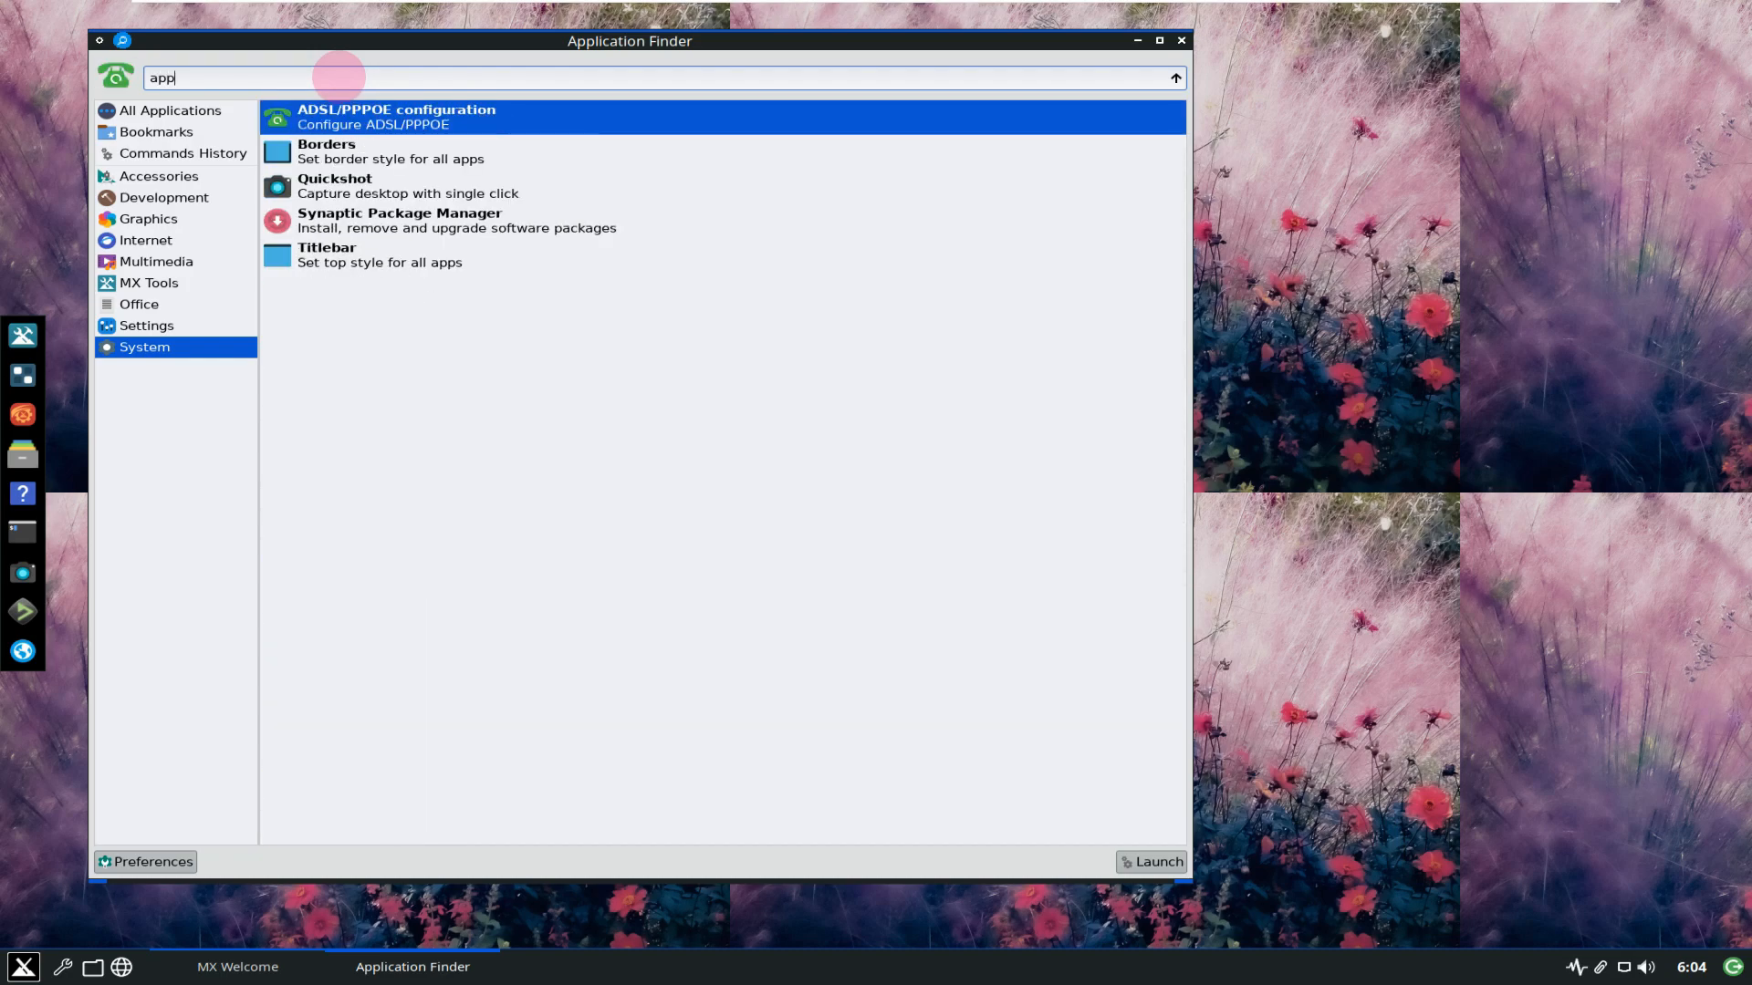
key("BackSpace")
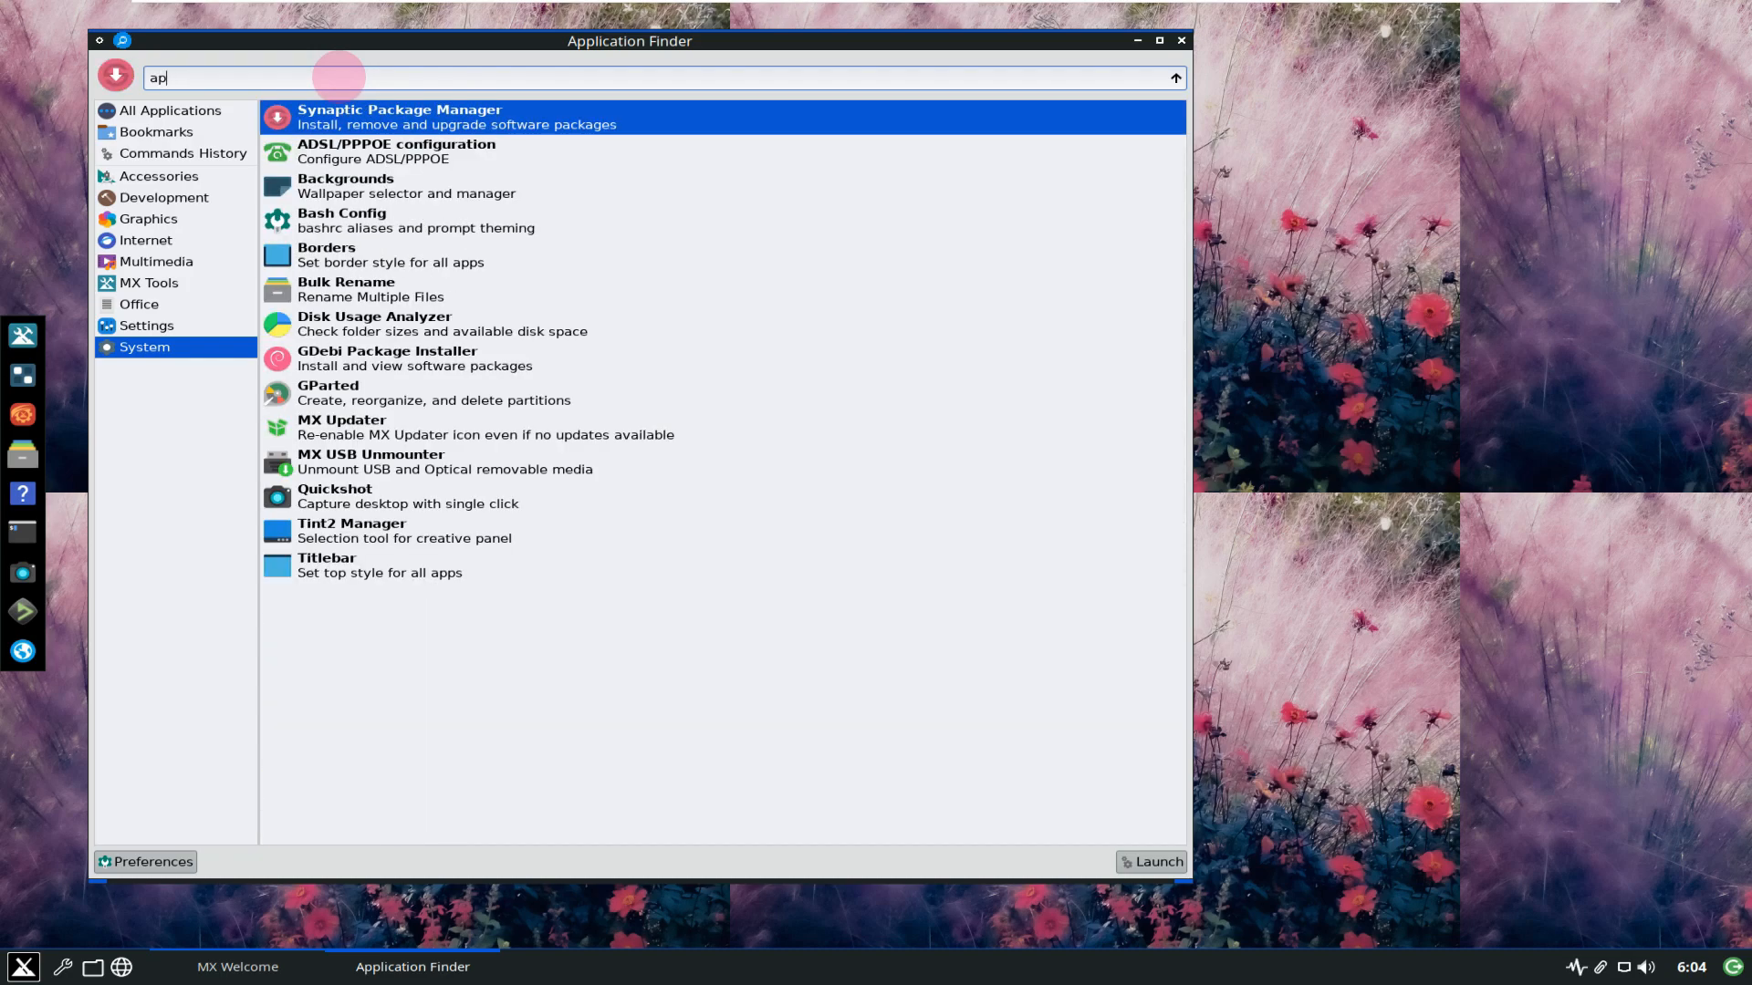
key("BackSpace")
key("BackSpace")
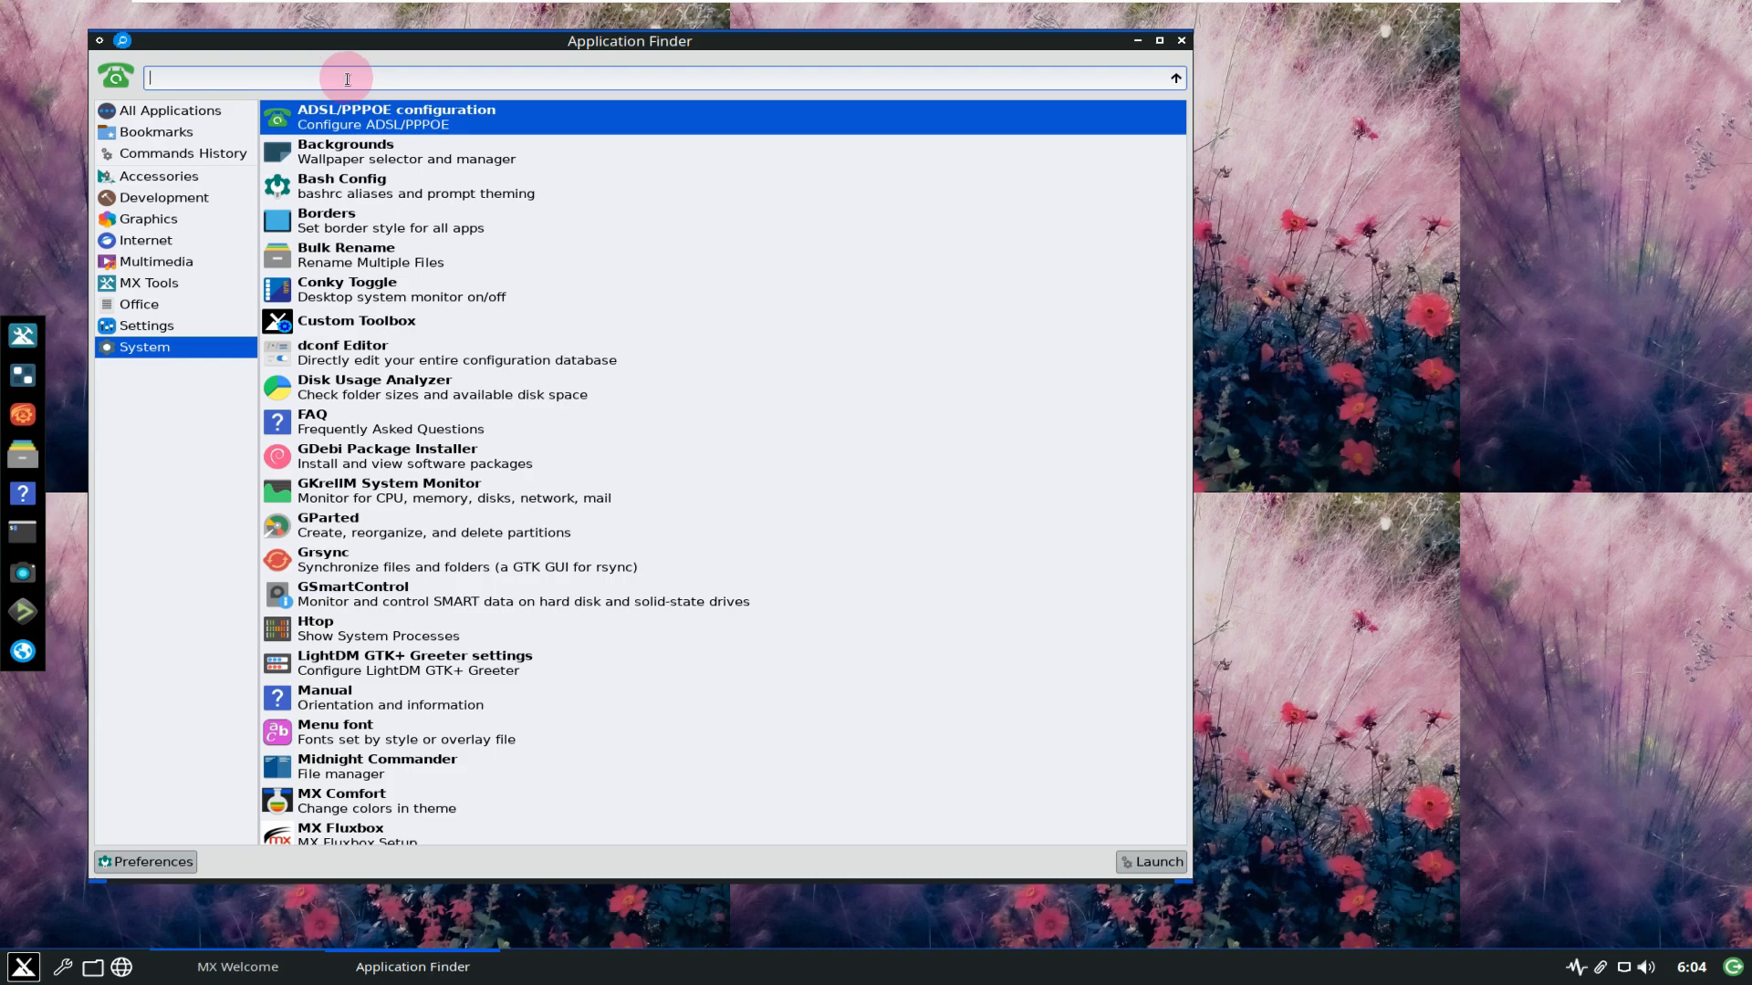
left_click(500, 146)
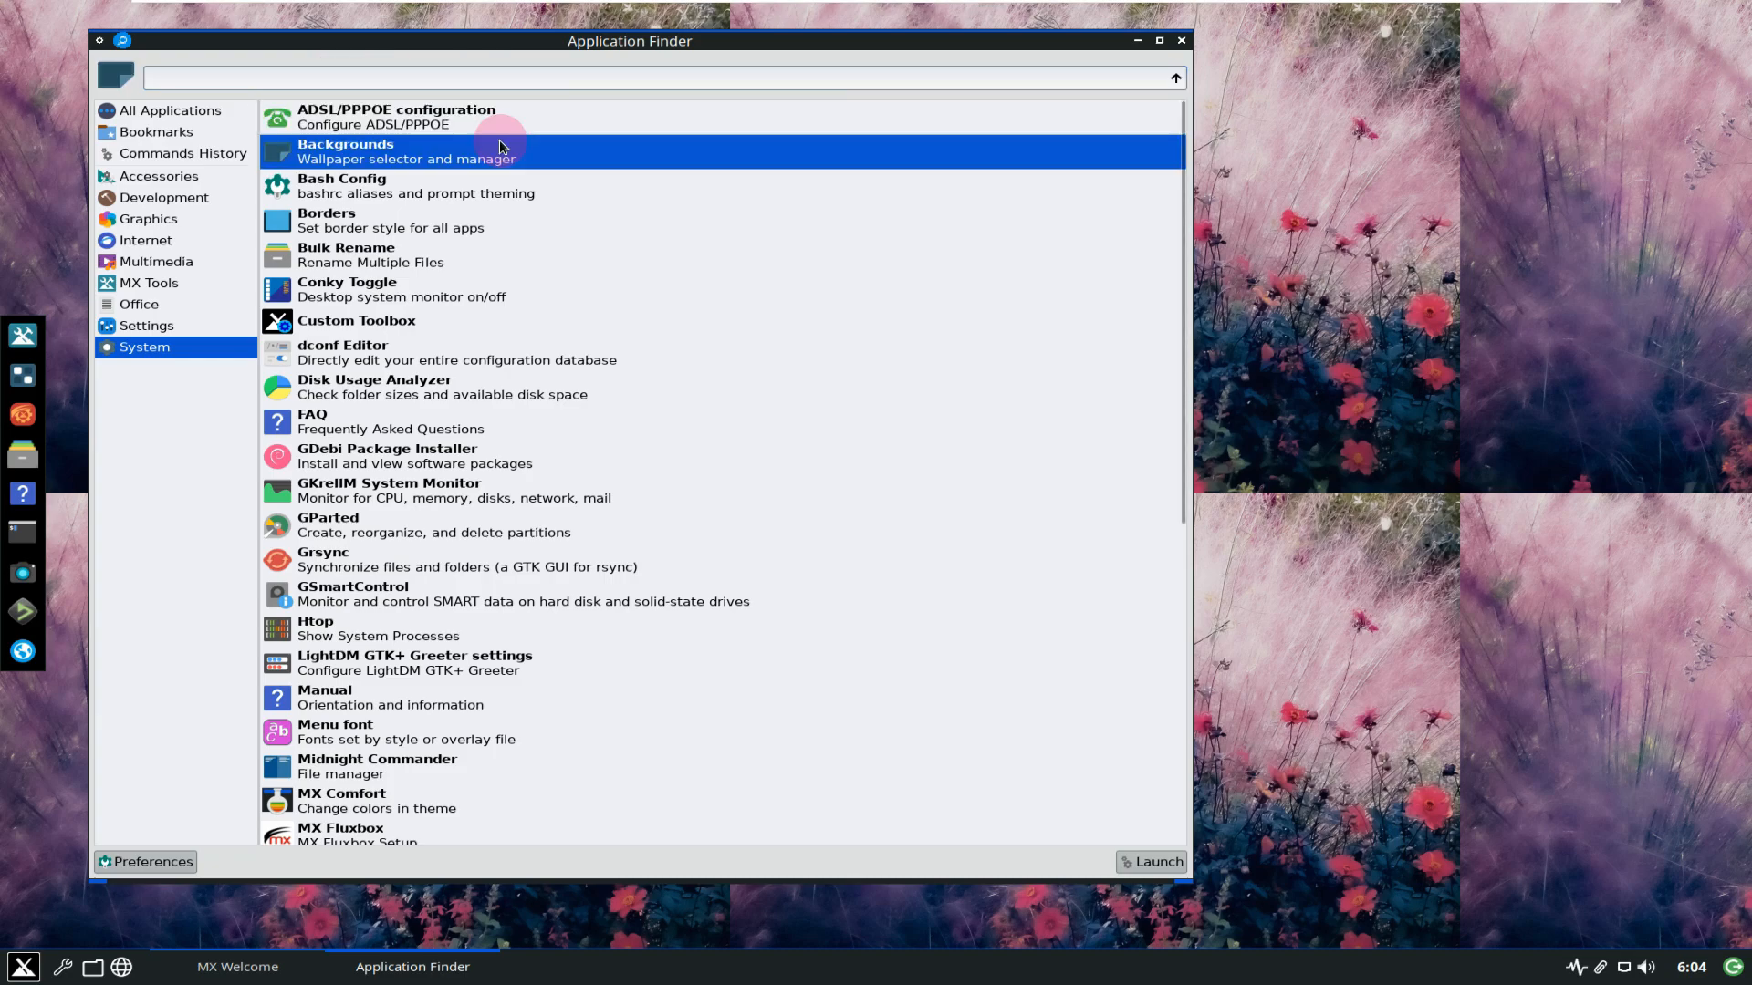
Launch Backgrounds (Nitrogen), confirm its Preferences with OK, and bring MX Welcome forward.
left_click(1152, 862)
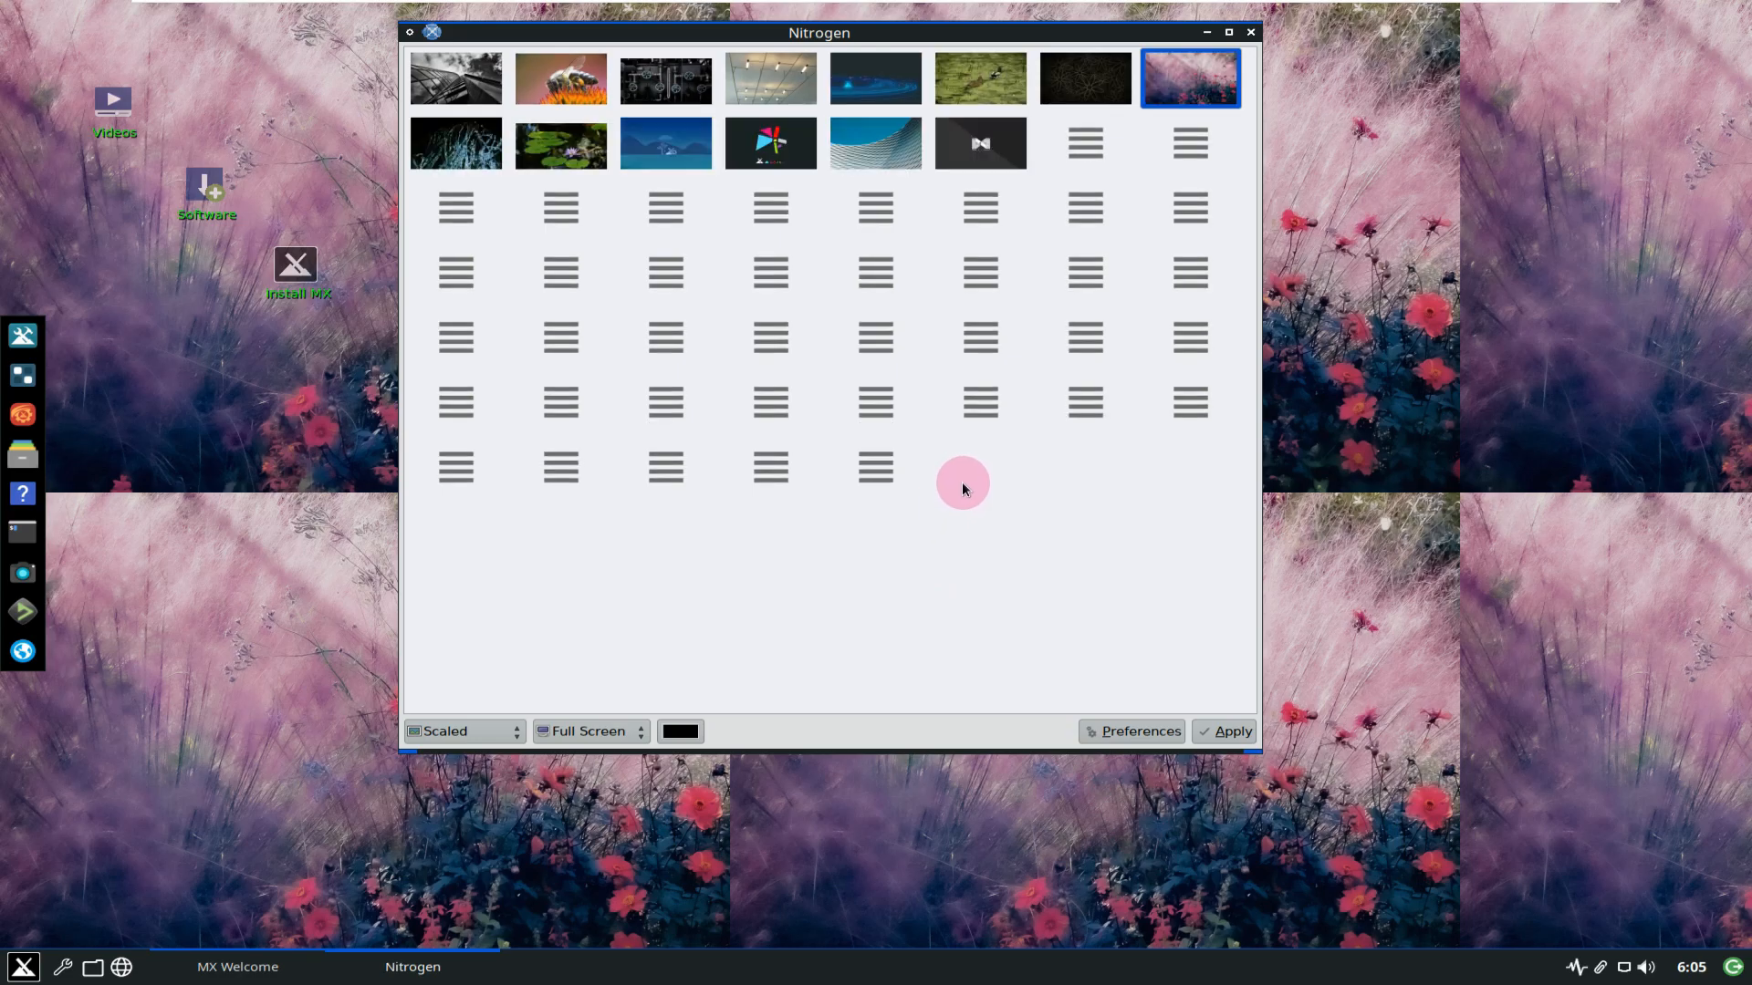
left_click(1155, 735)
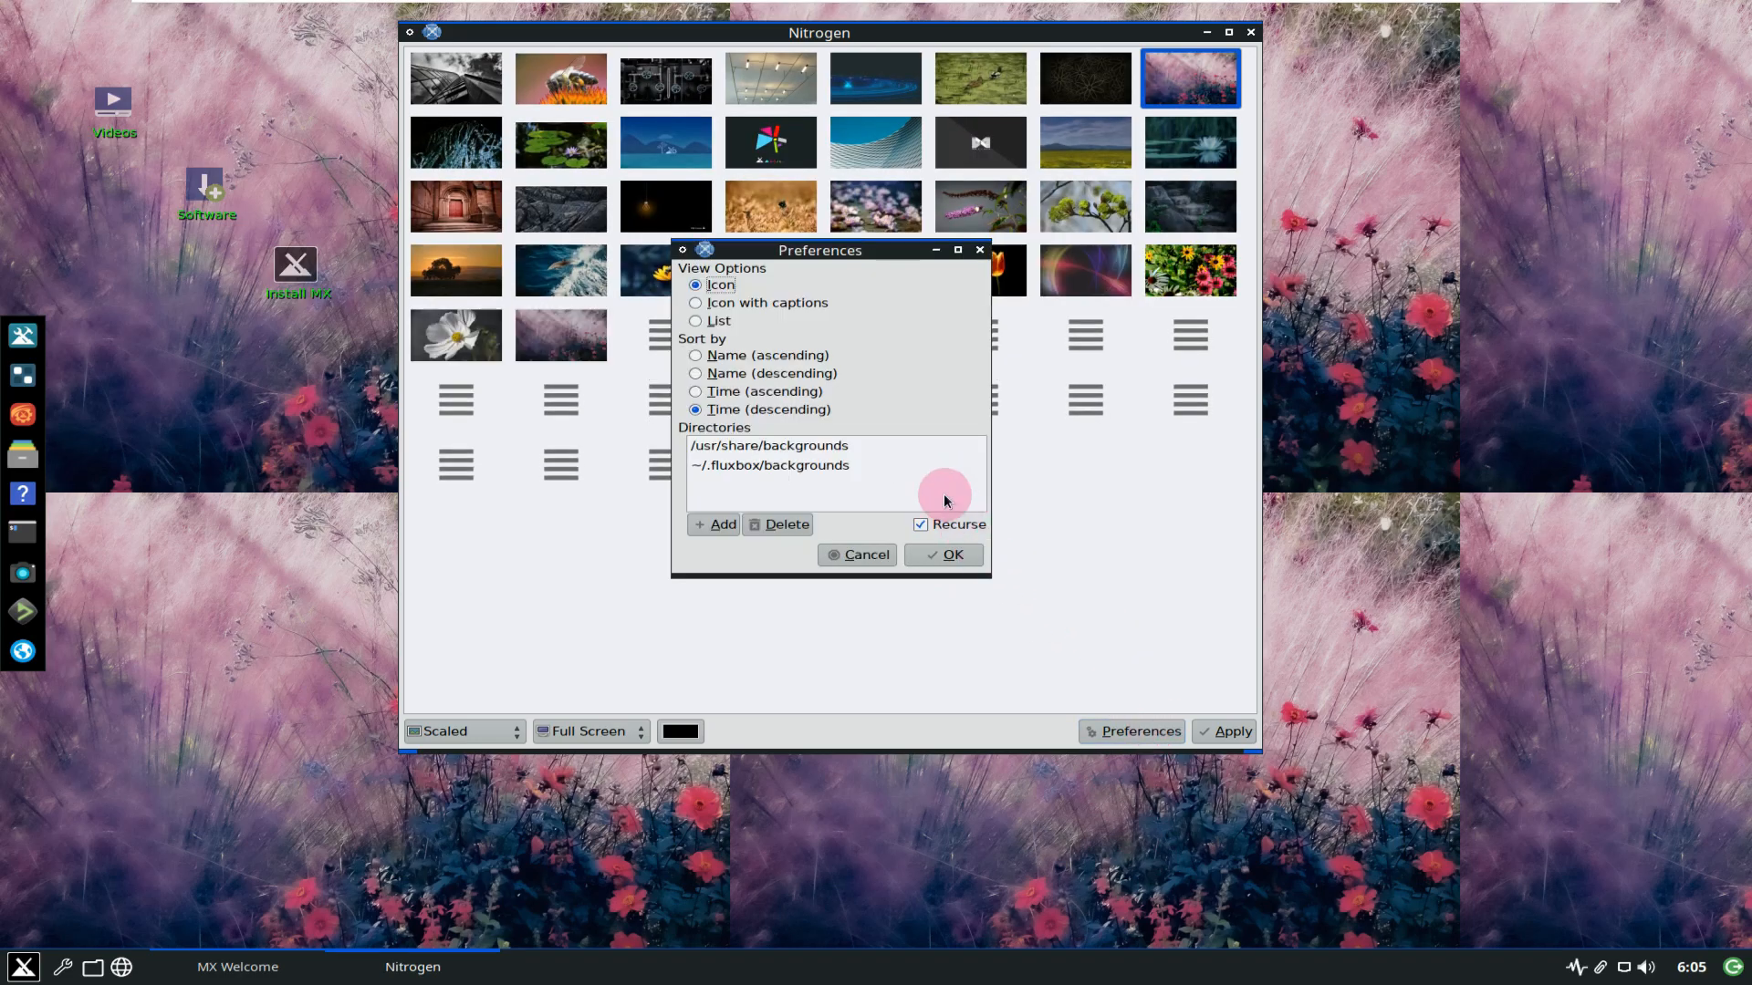
left_click(915, 554)
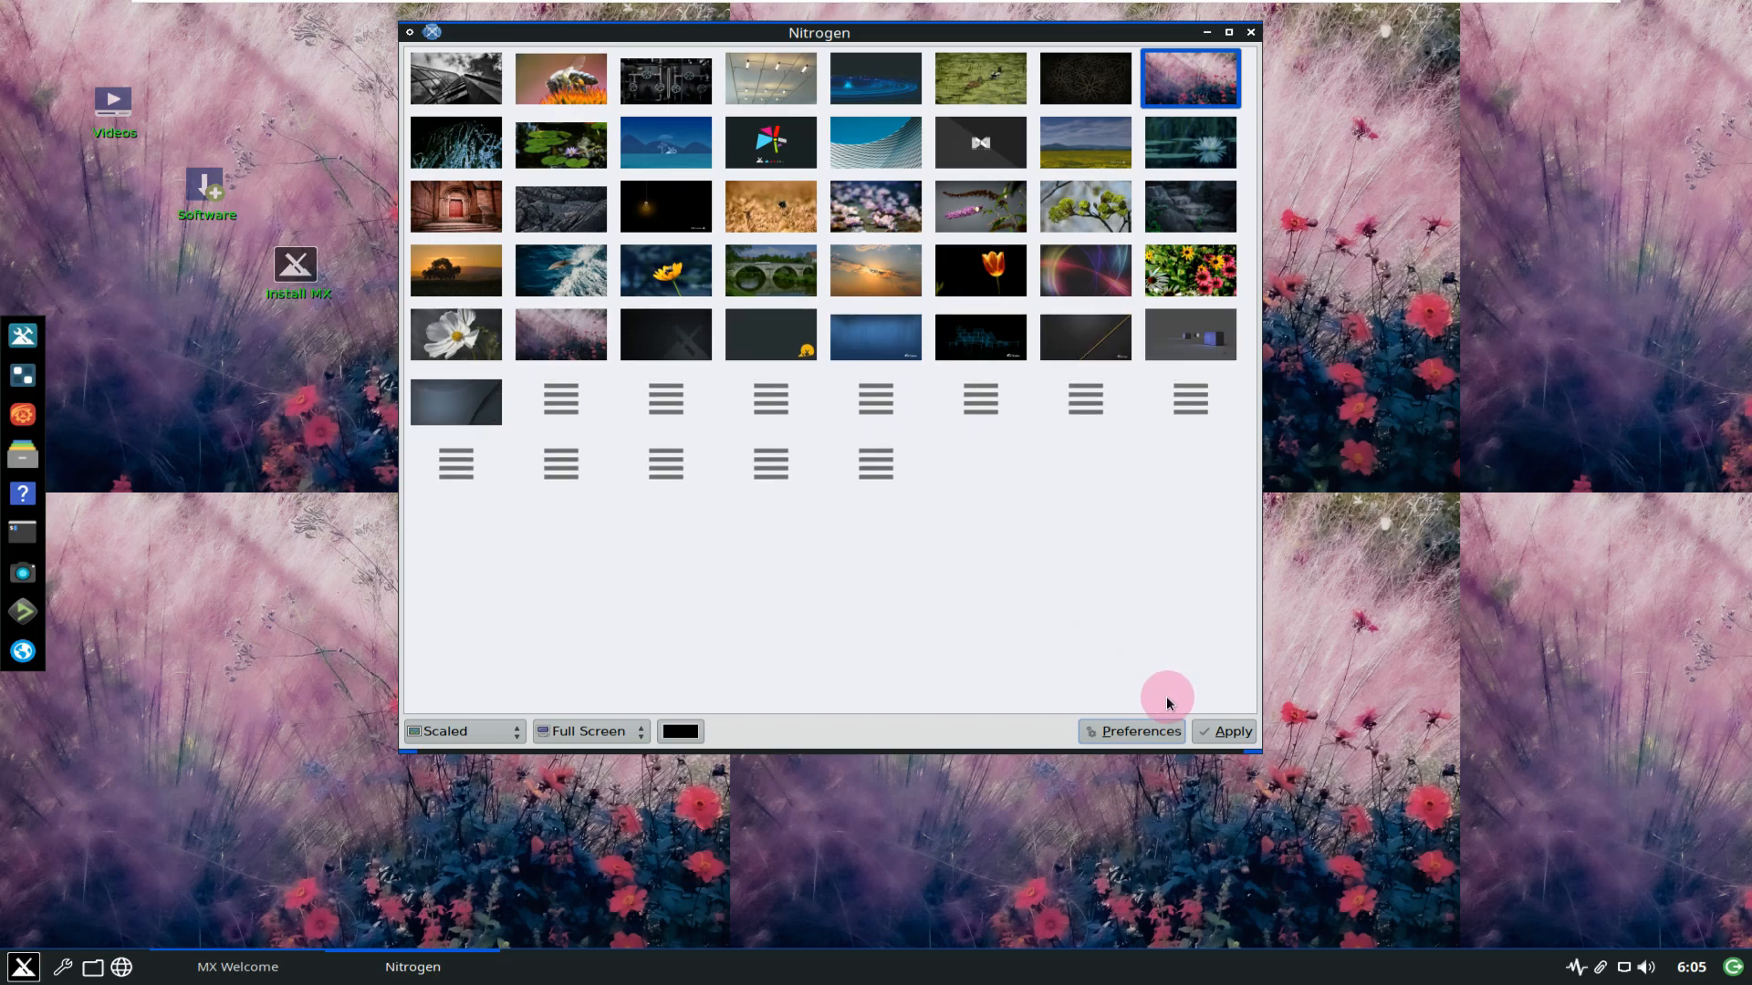
left_click(310, 969)
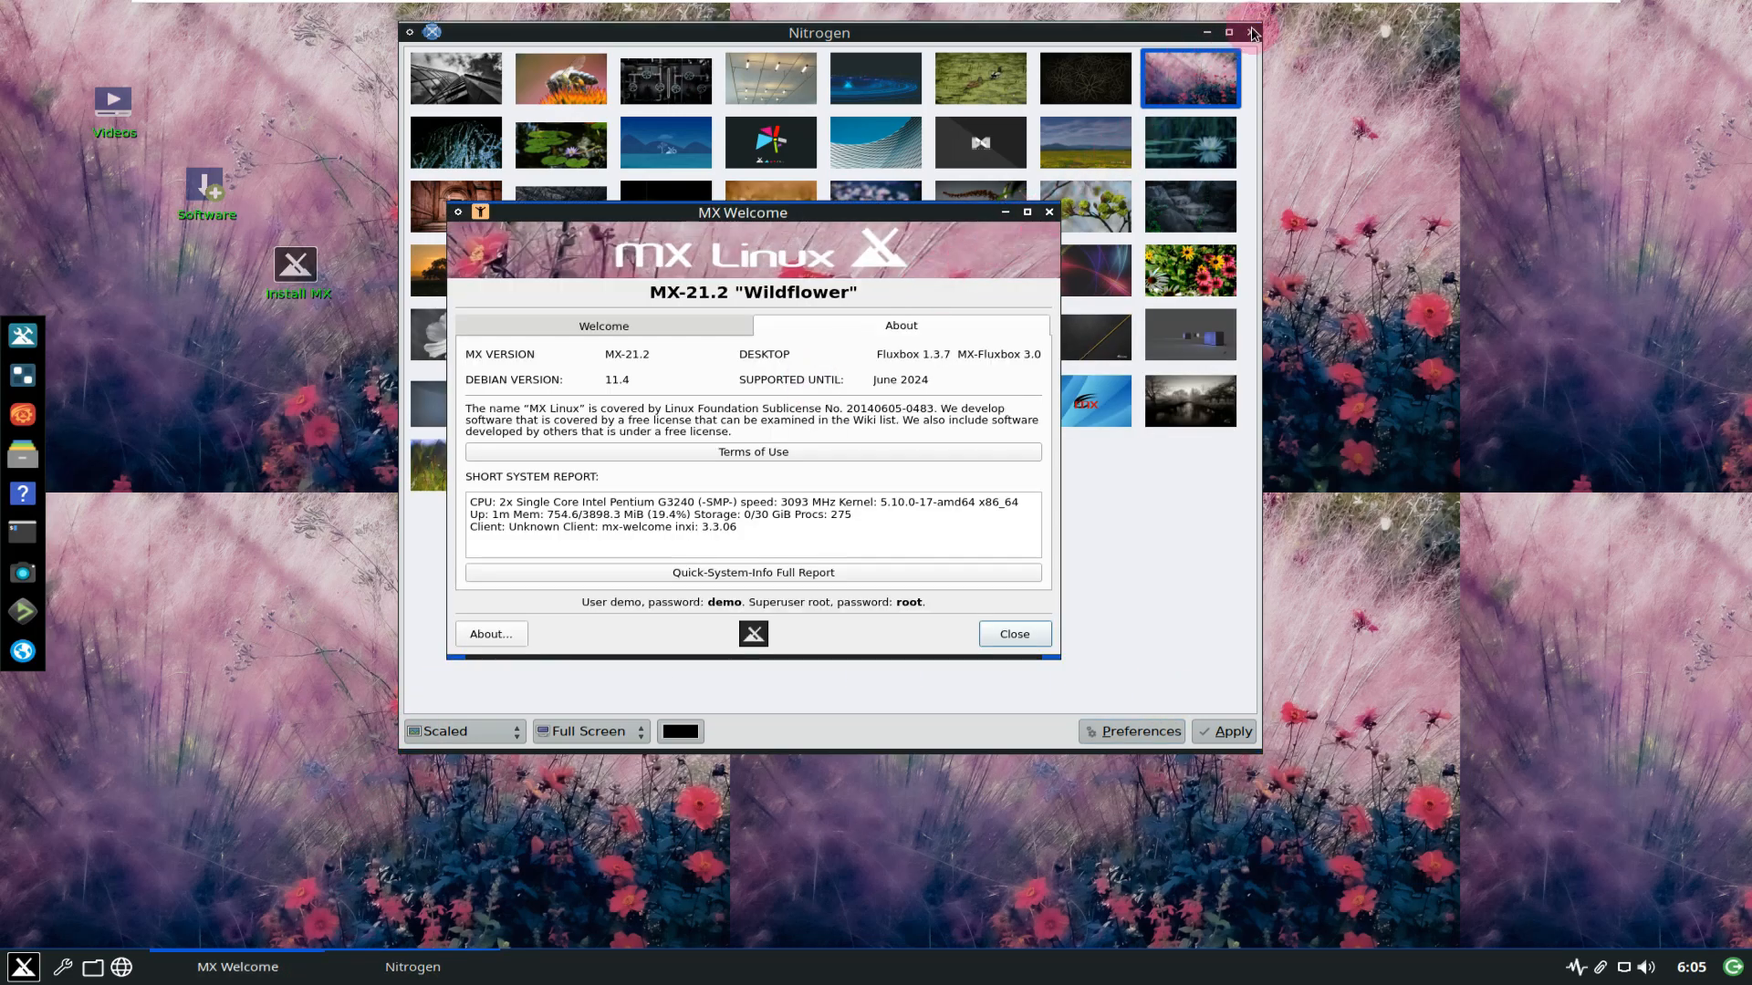
Close Nitrogen, view the Color tab of Customize Look and Feel, then open Application Finder.
left_click(1251, 32)
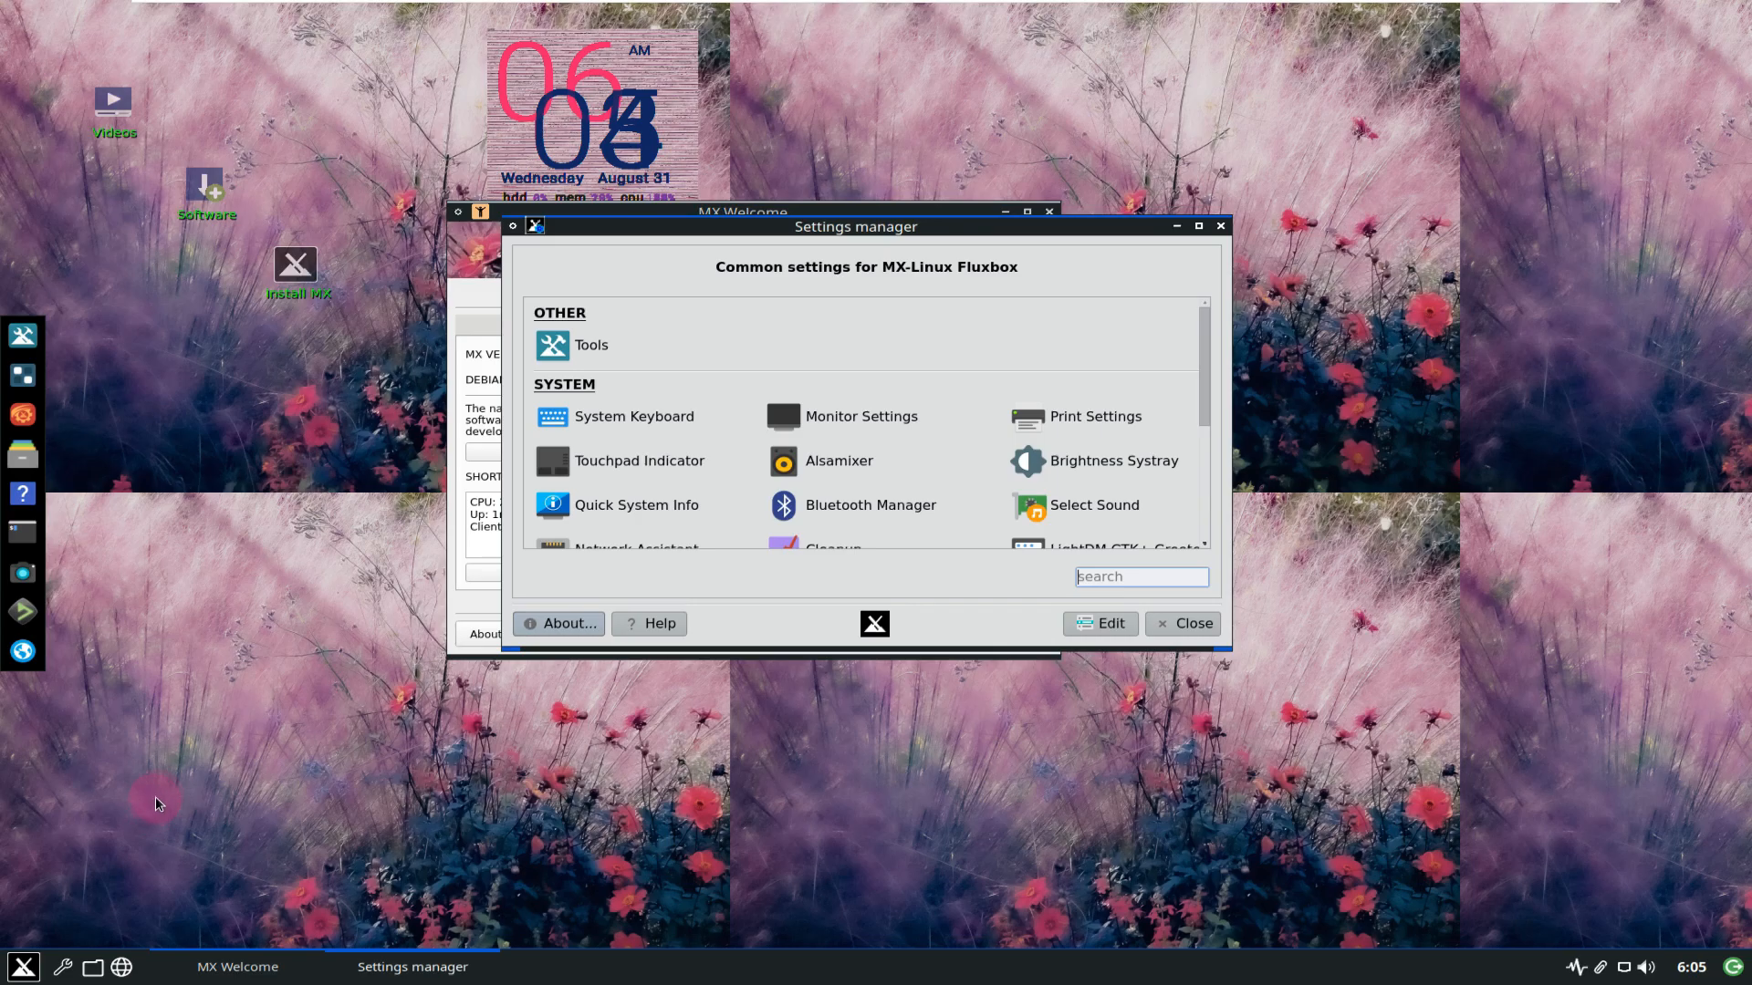
scroll(679, 401, "down", 1)
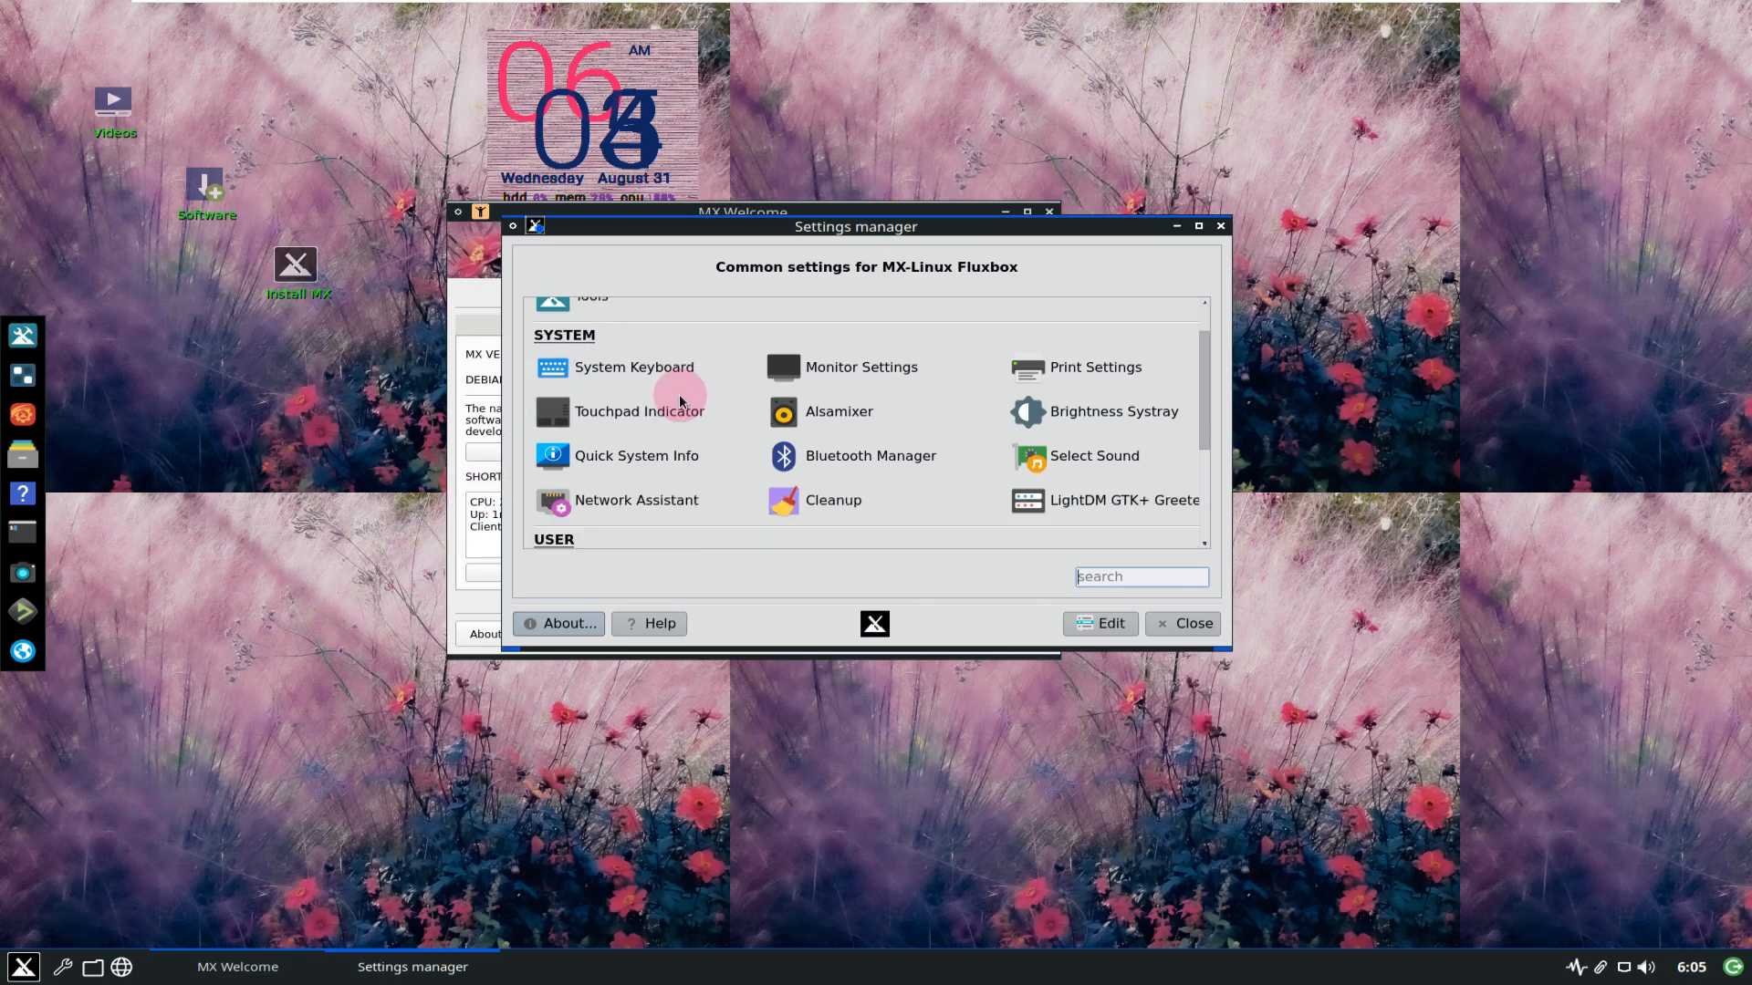
scroll(679, 401, "down", 4)
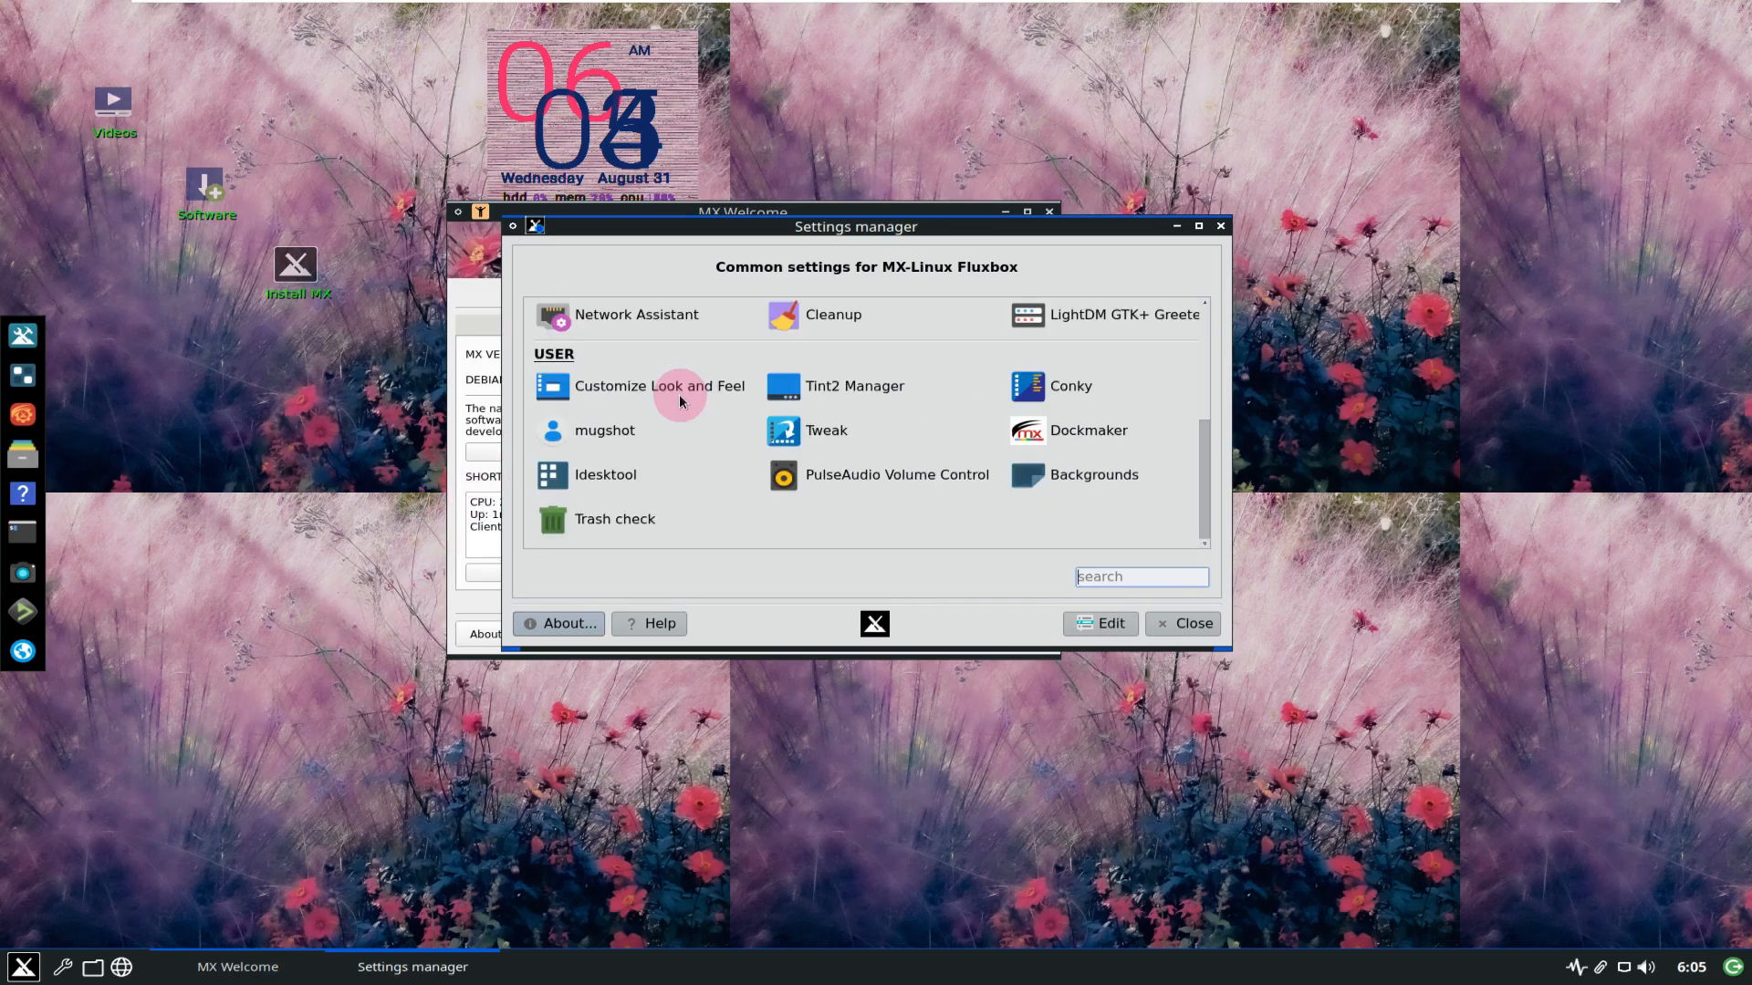
left_click(680, 401)
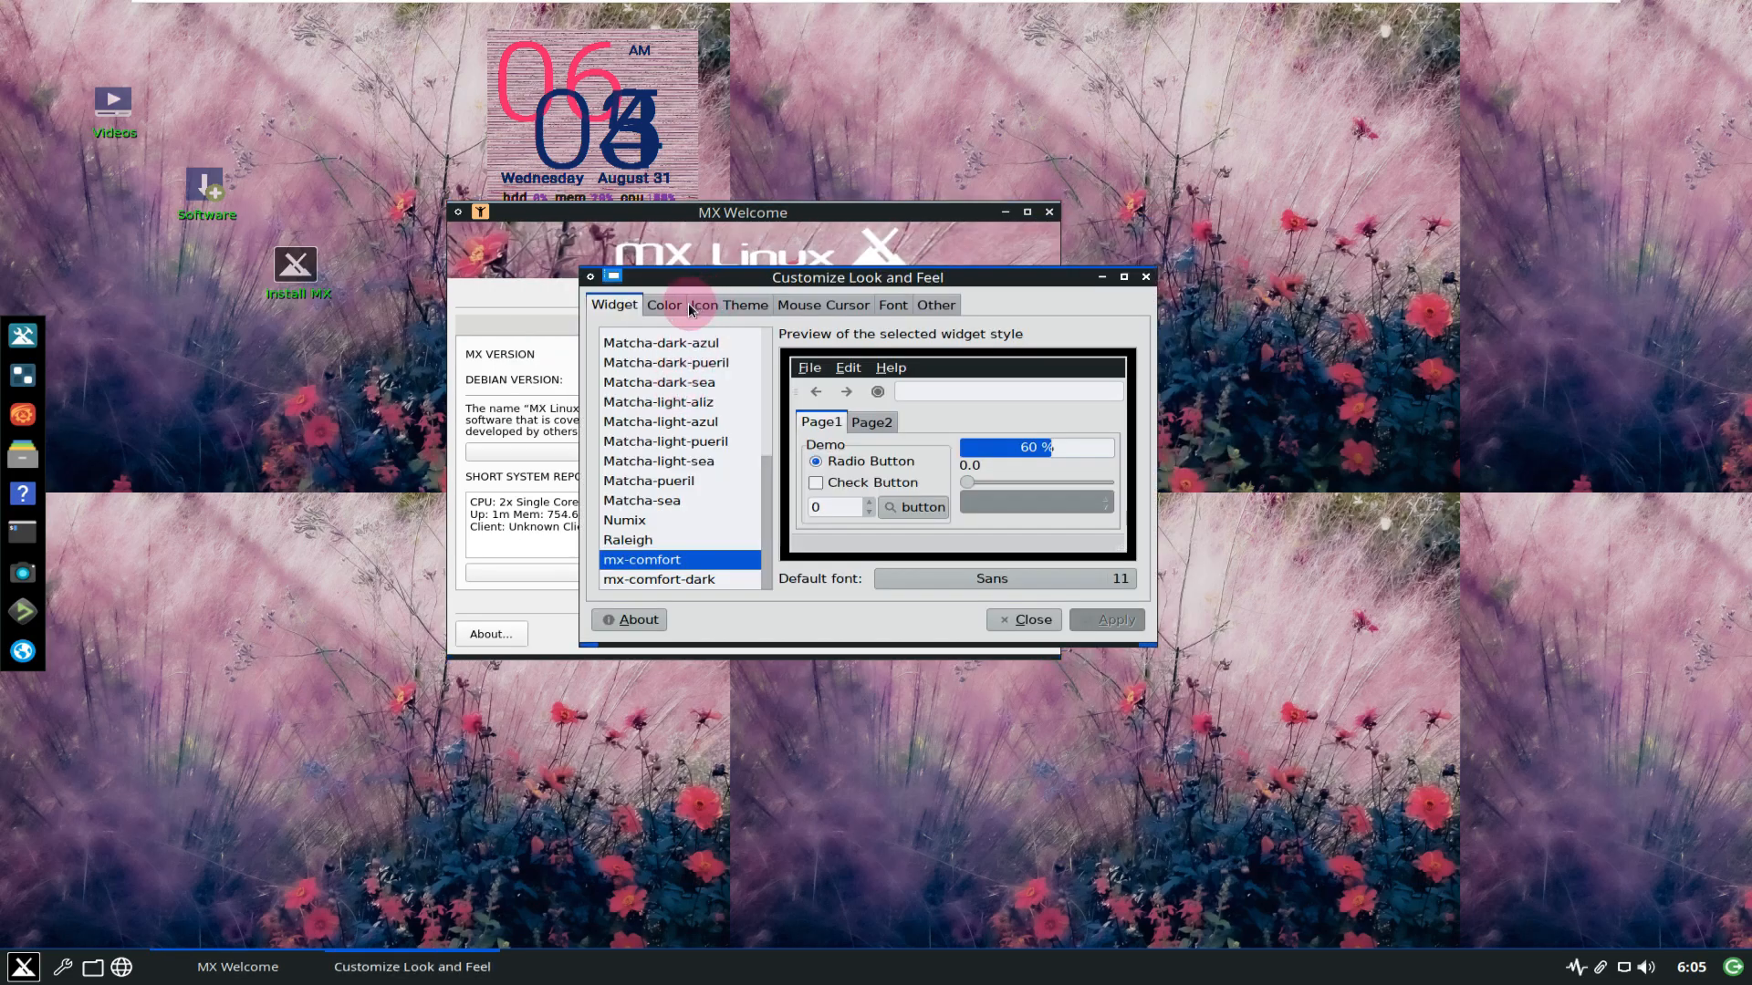
left_click(664, 305)
left_click(1024, 620)
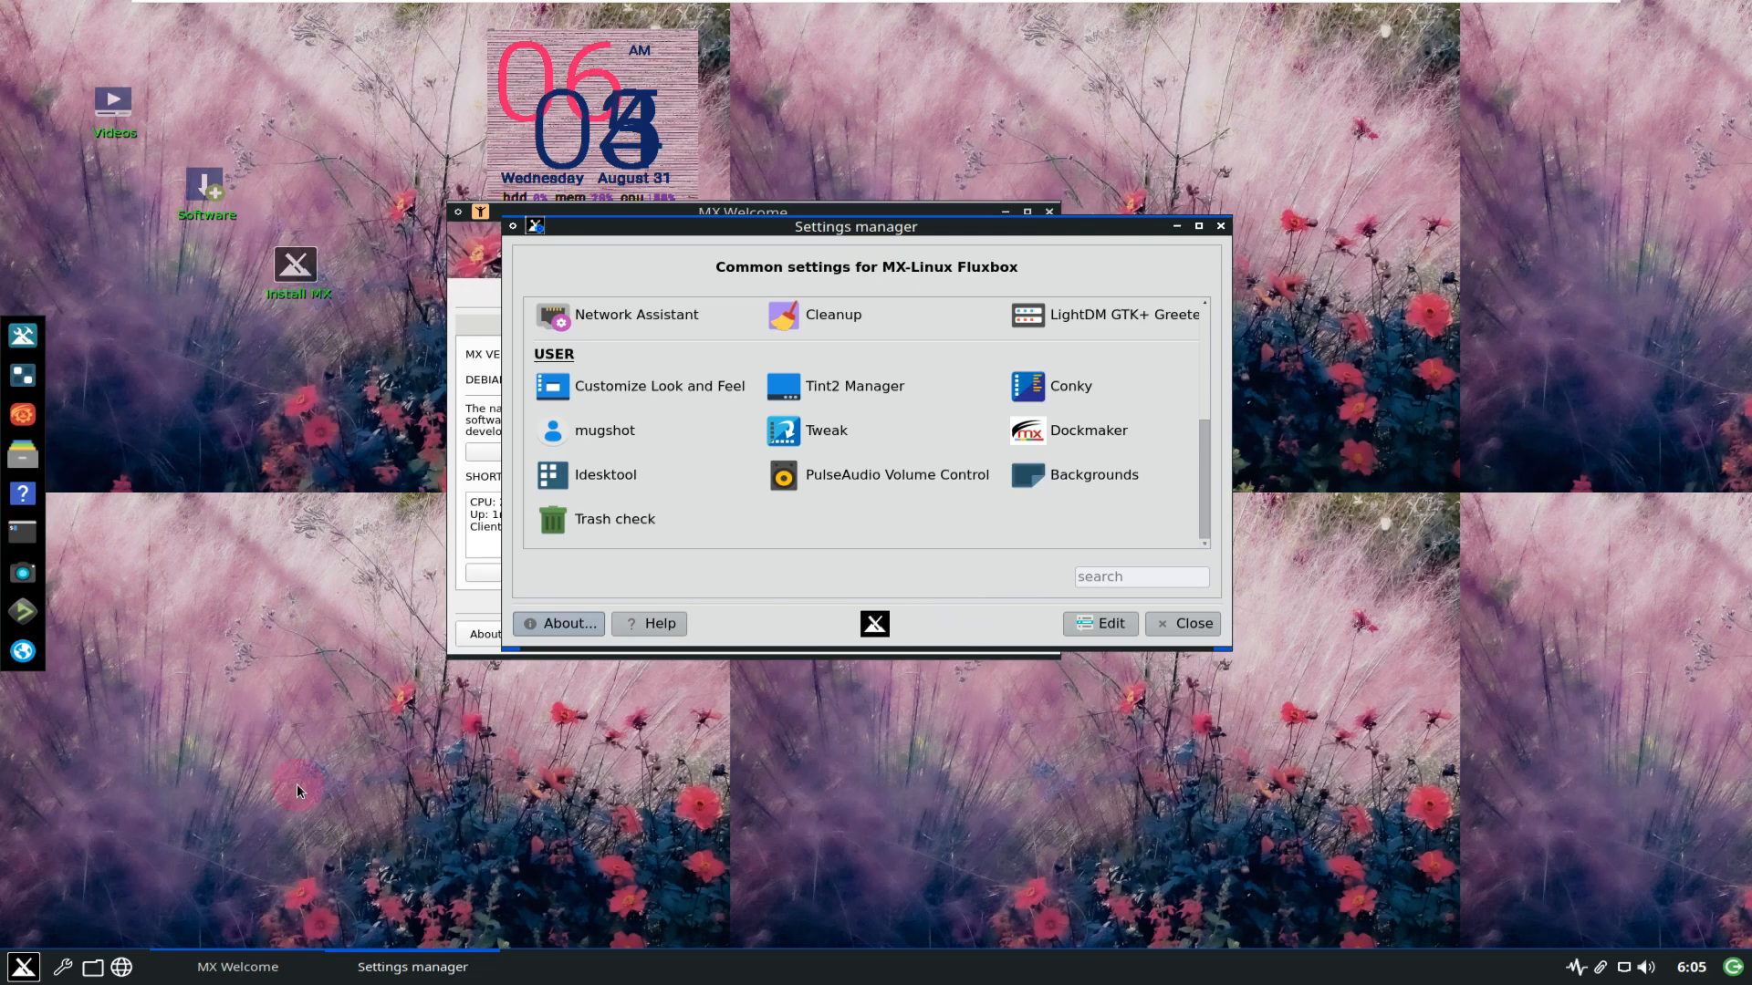
left_click(30, 974)
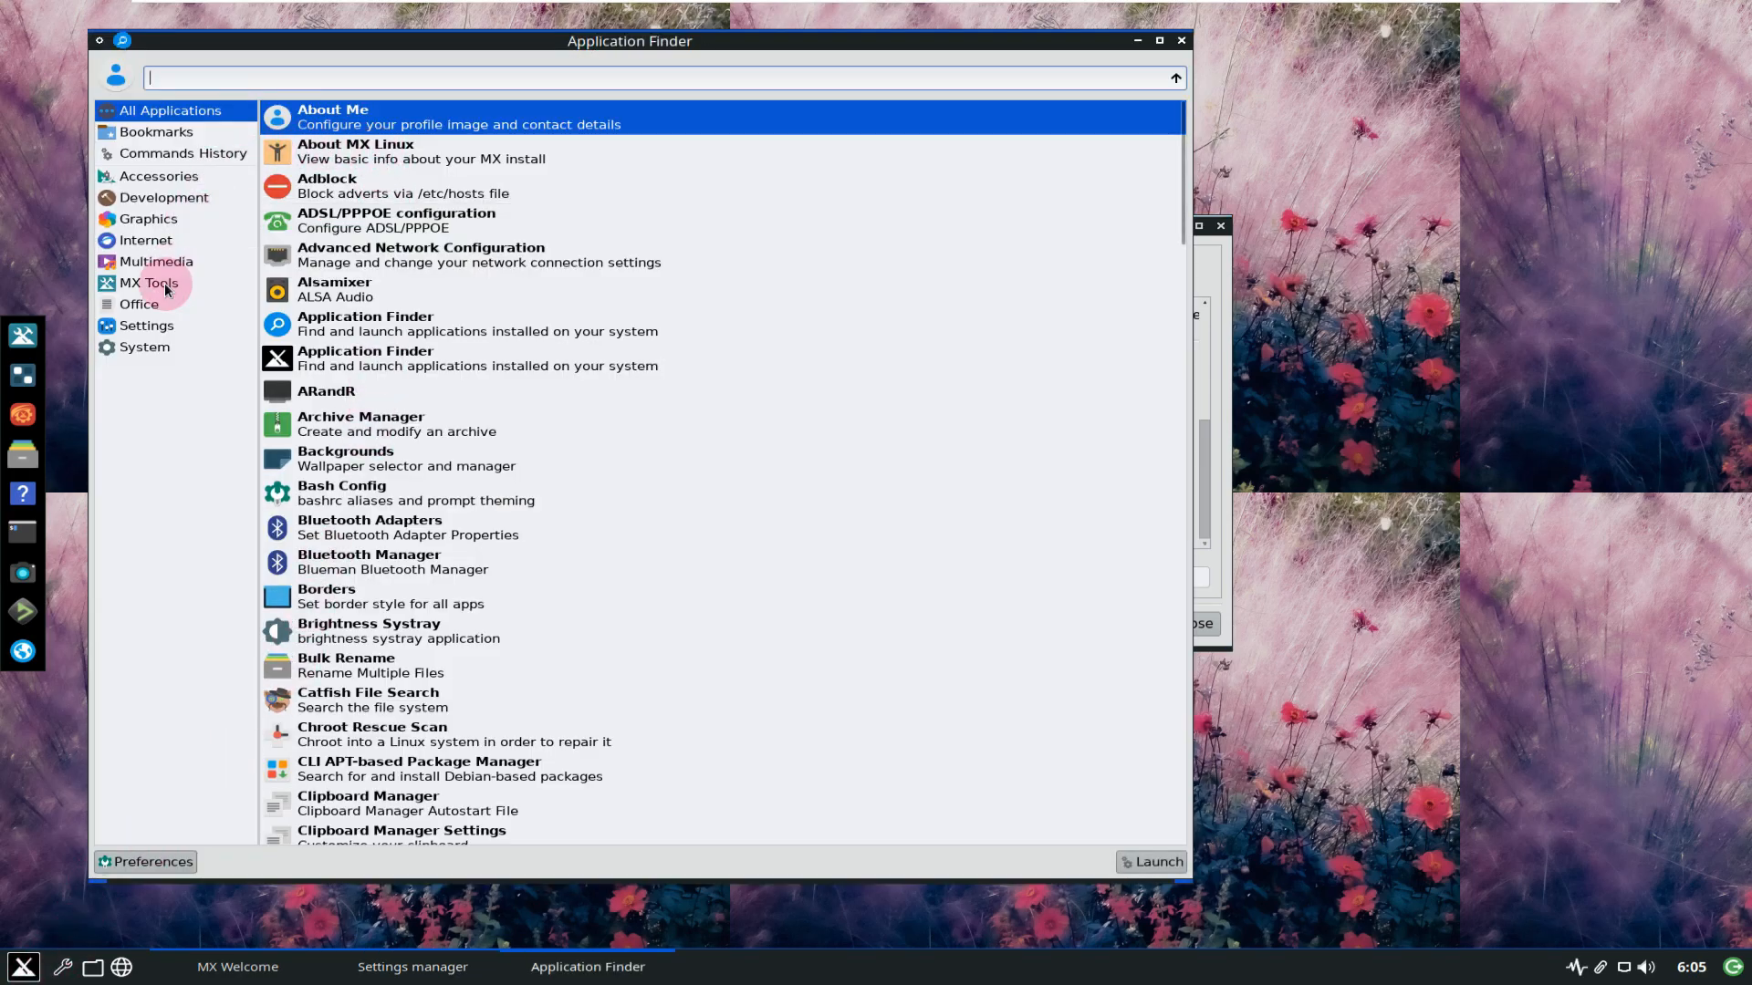
Launch ARandR from Application Finder's Settings category.
left_click(163, 348)
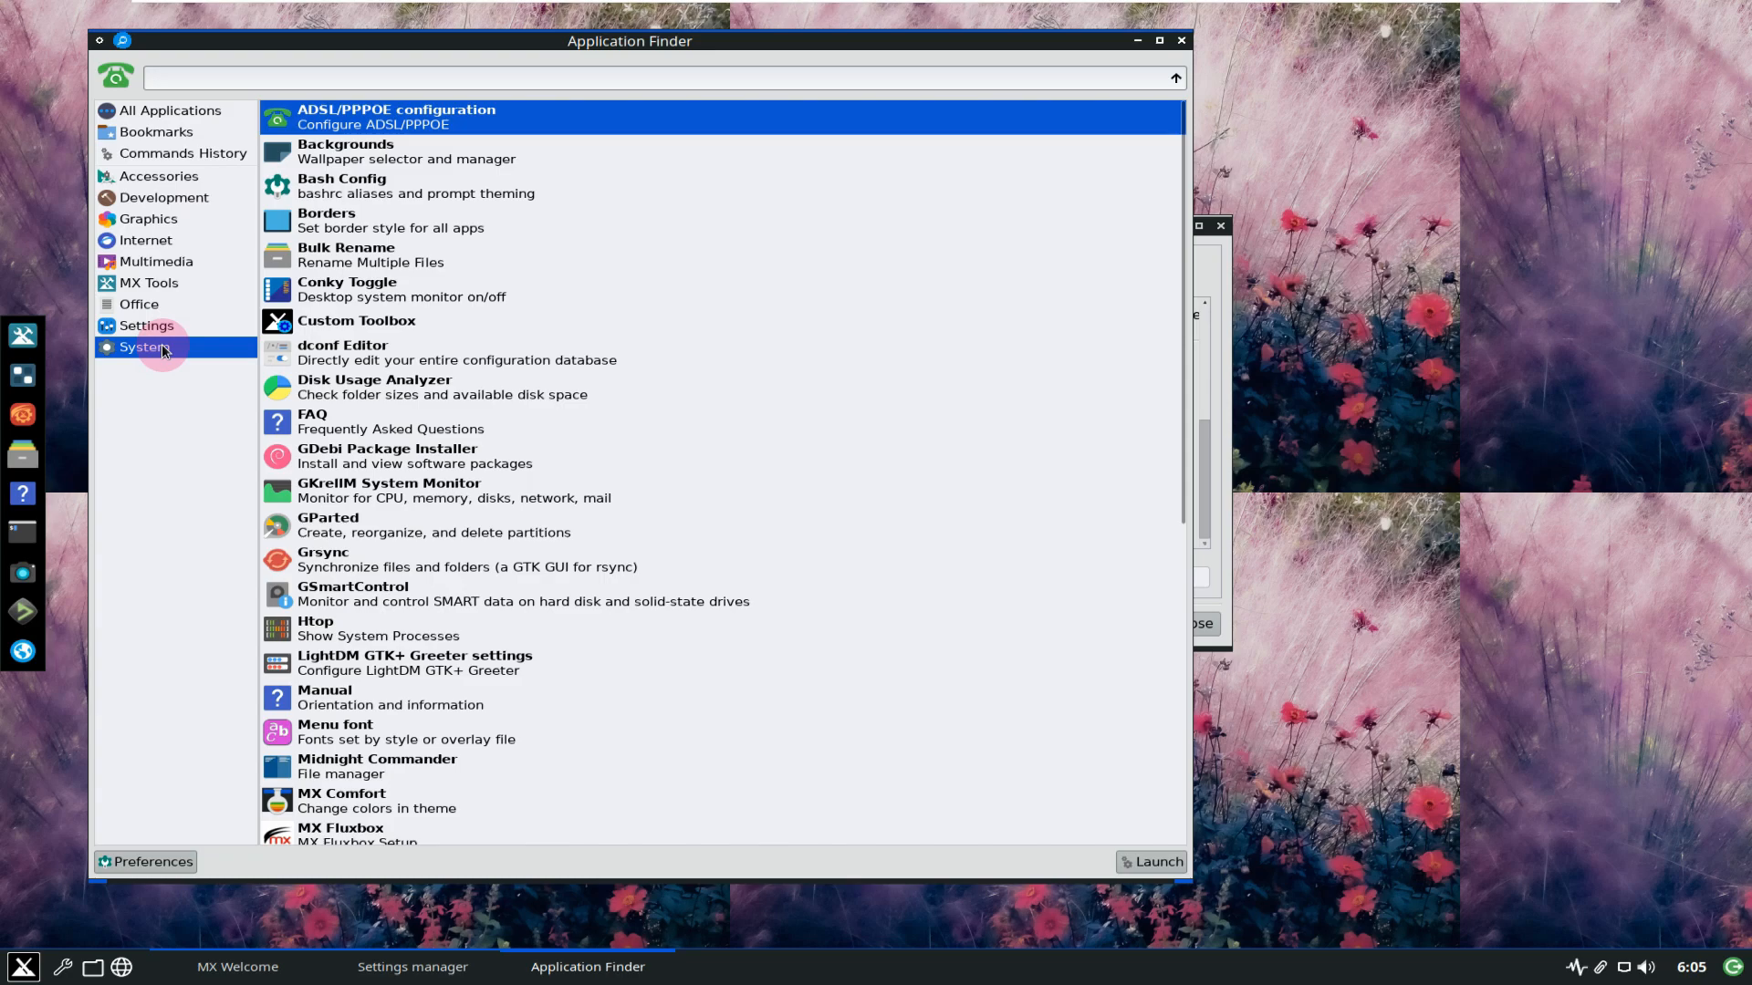
left_click(150, 326)
left_click(387, 180)
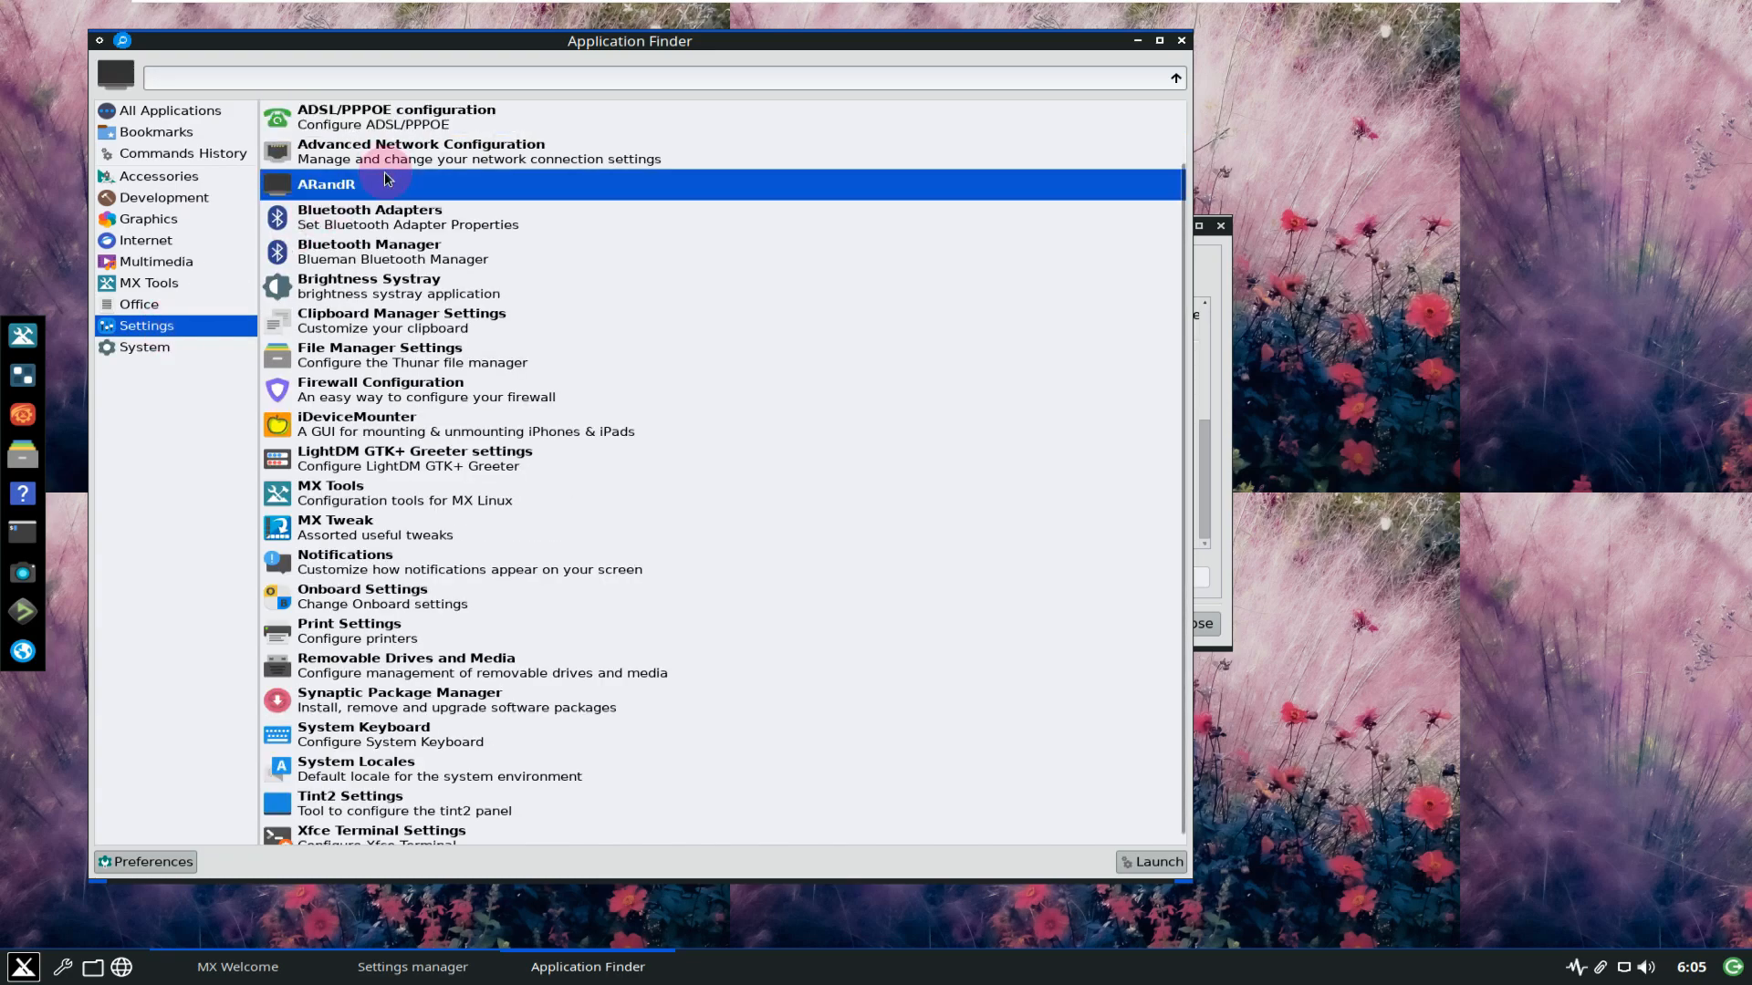
right_click(387, 180)
left_click(1062, 727)
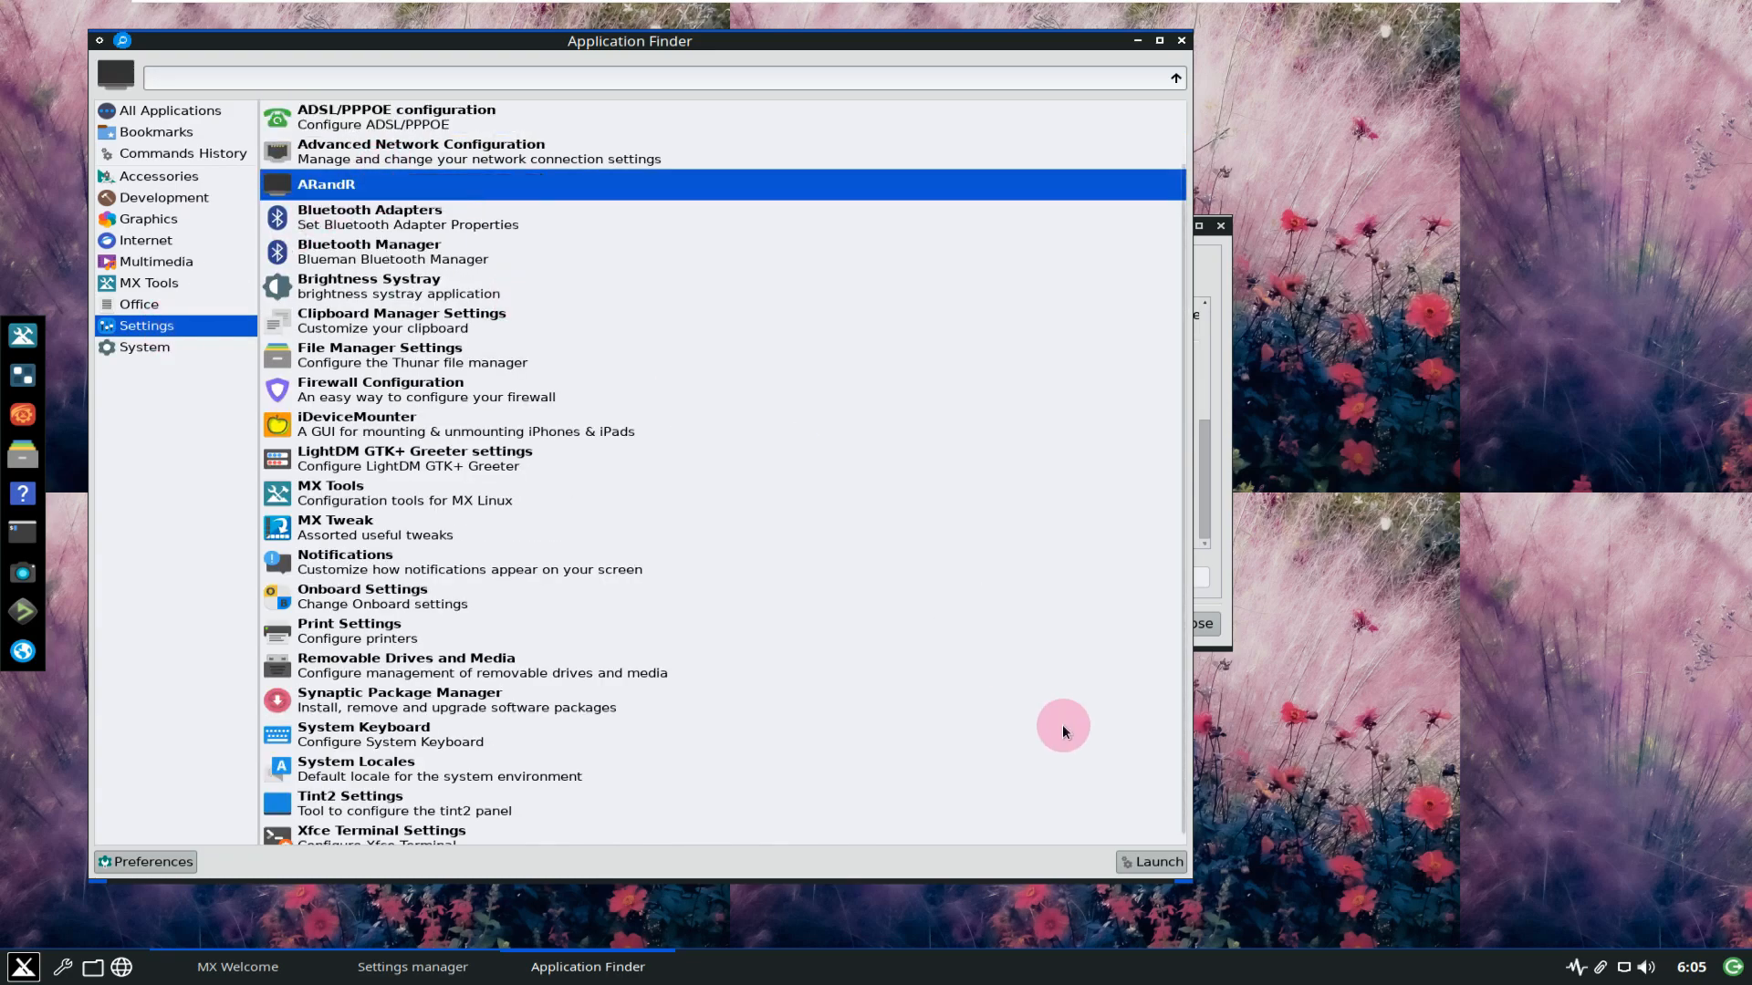
left_click(1132, 850)
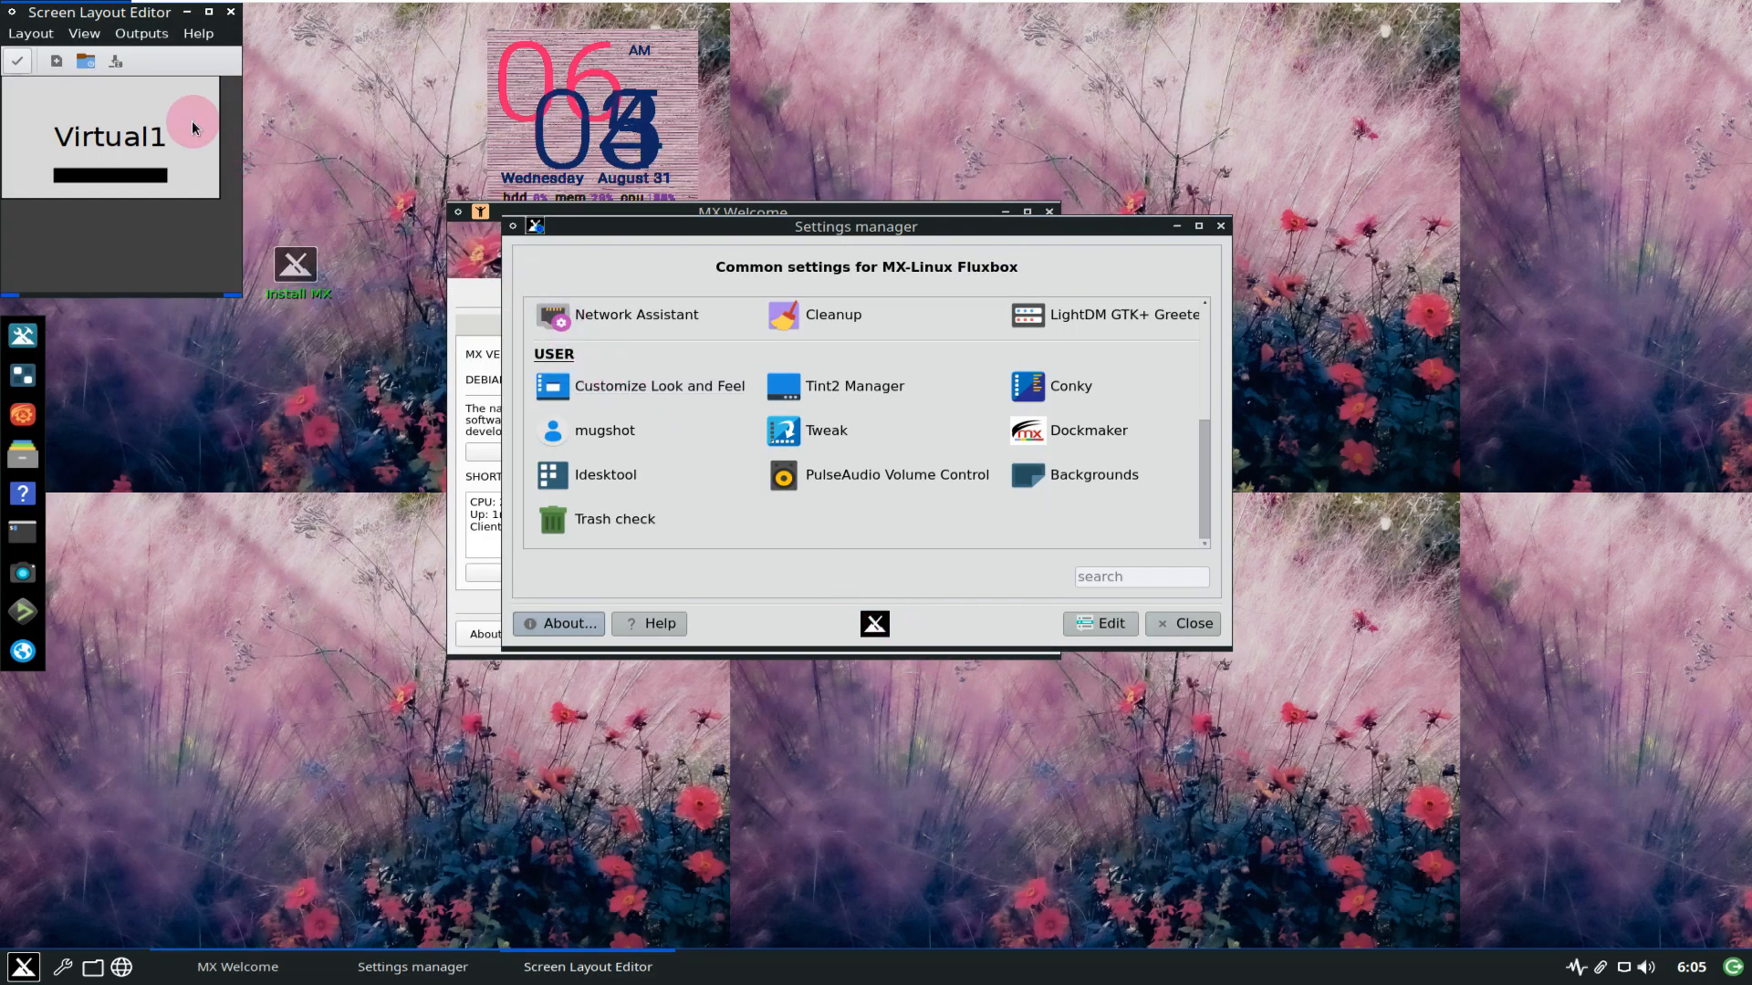
Set Virtual1 to 1360x768, apply it, and close ARandR.
left_click_drag(113, 41, 515, 257)
left_click(492, 248)
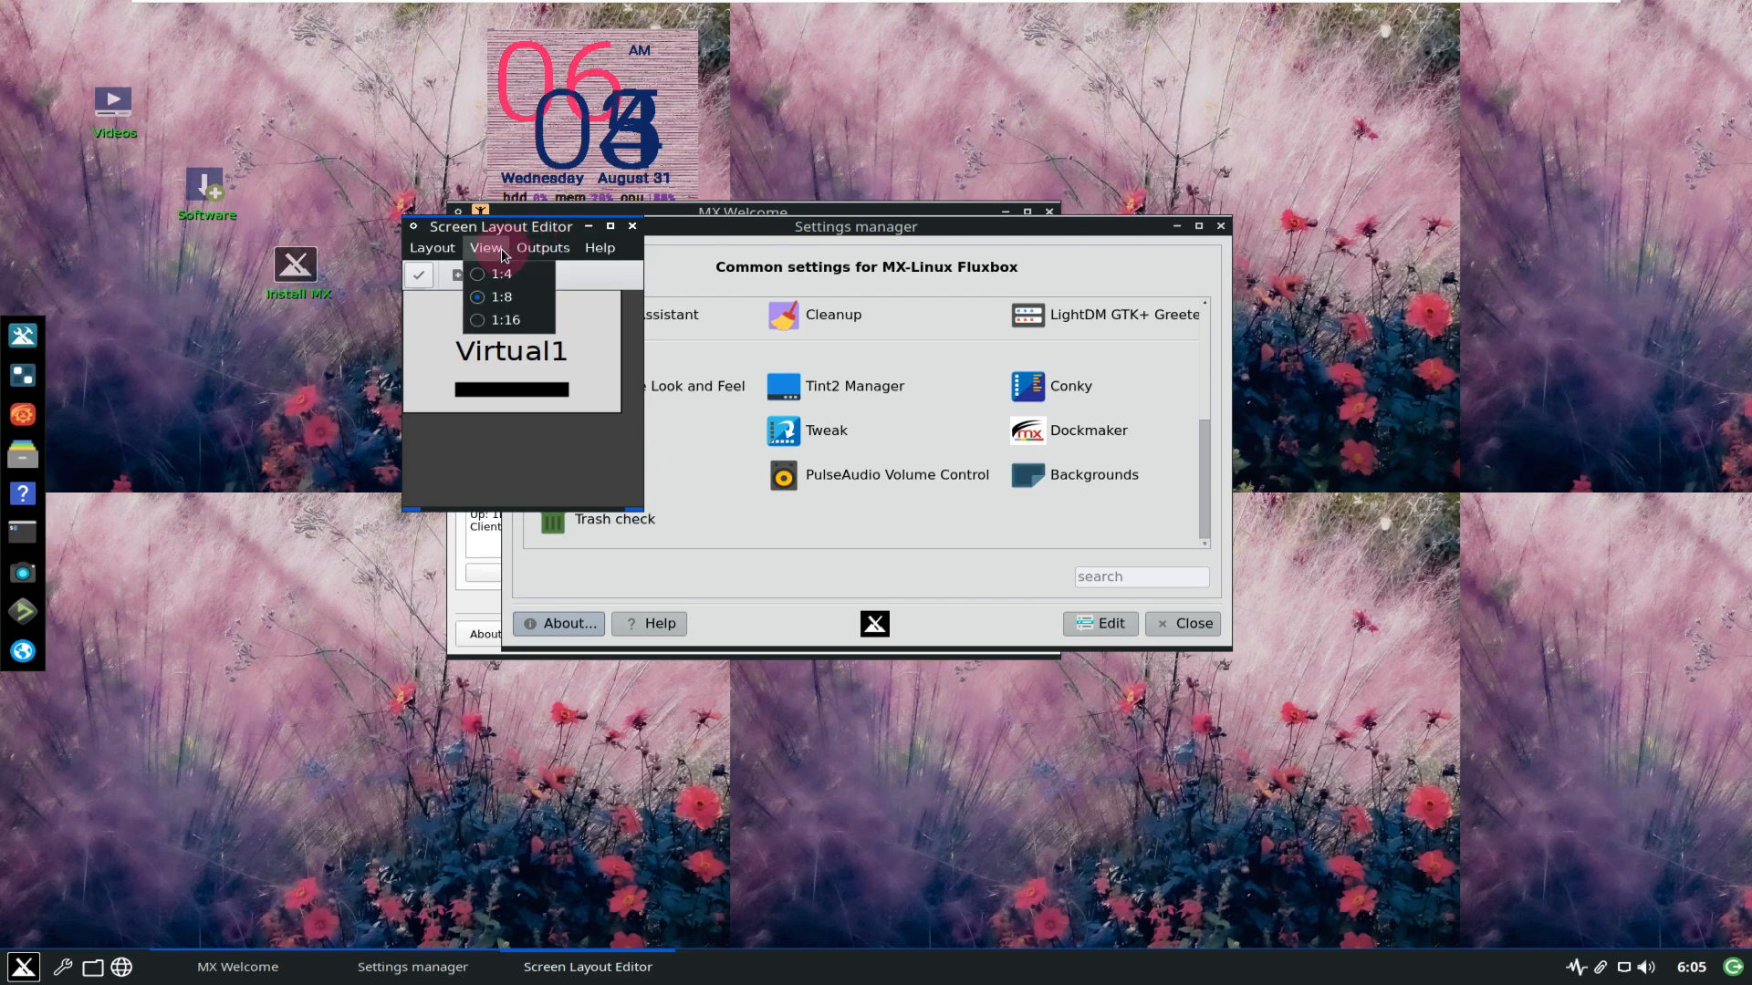
mouse_move(548, 248)
mouse_move(585, 276)
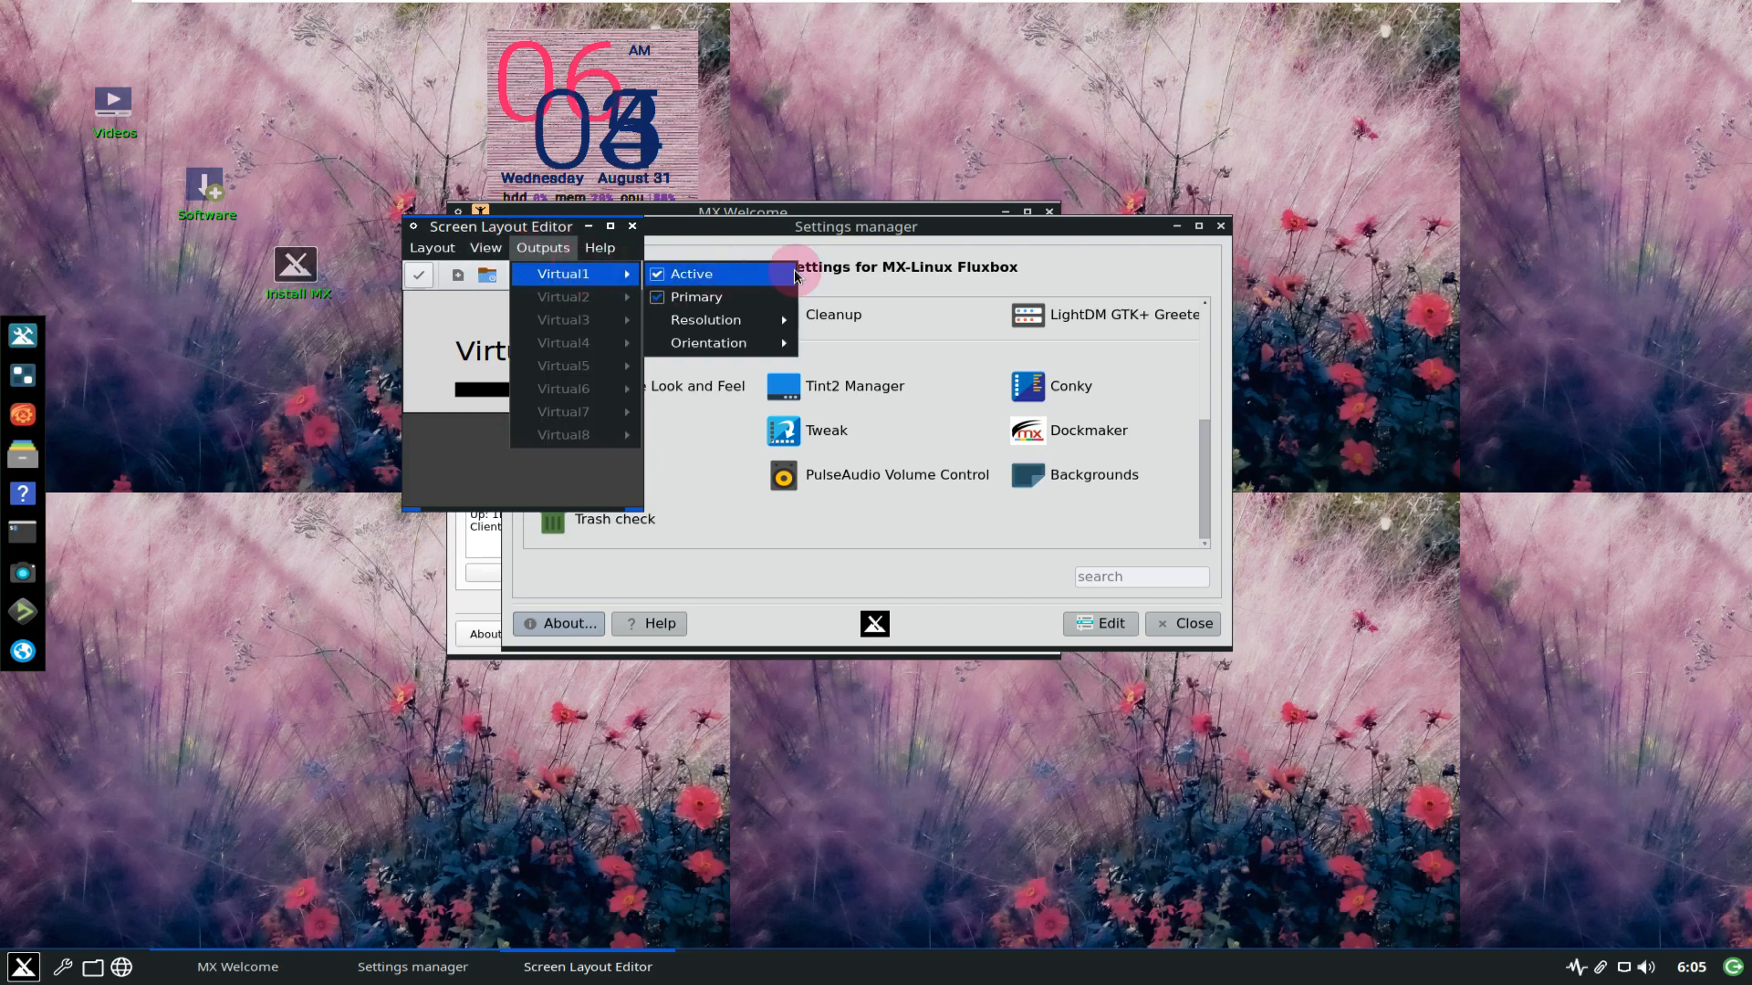
mouse_move(782, 320)
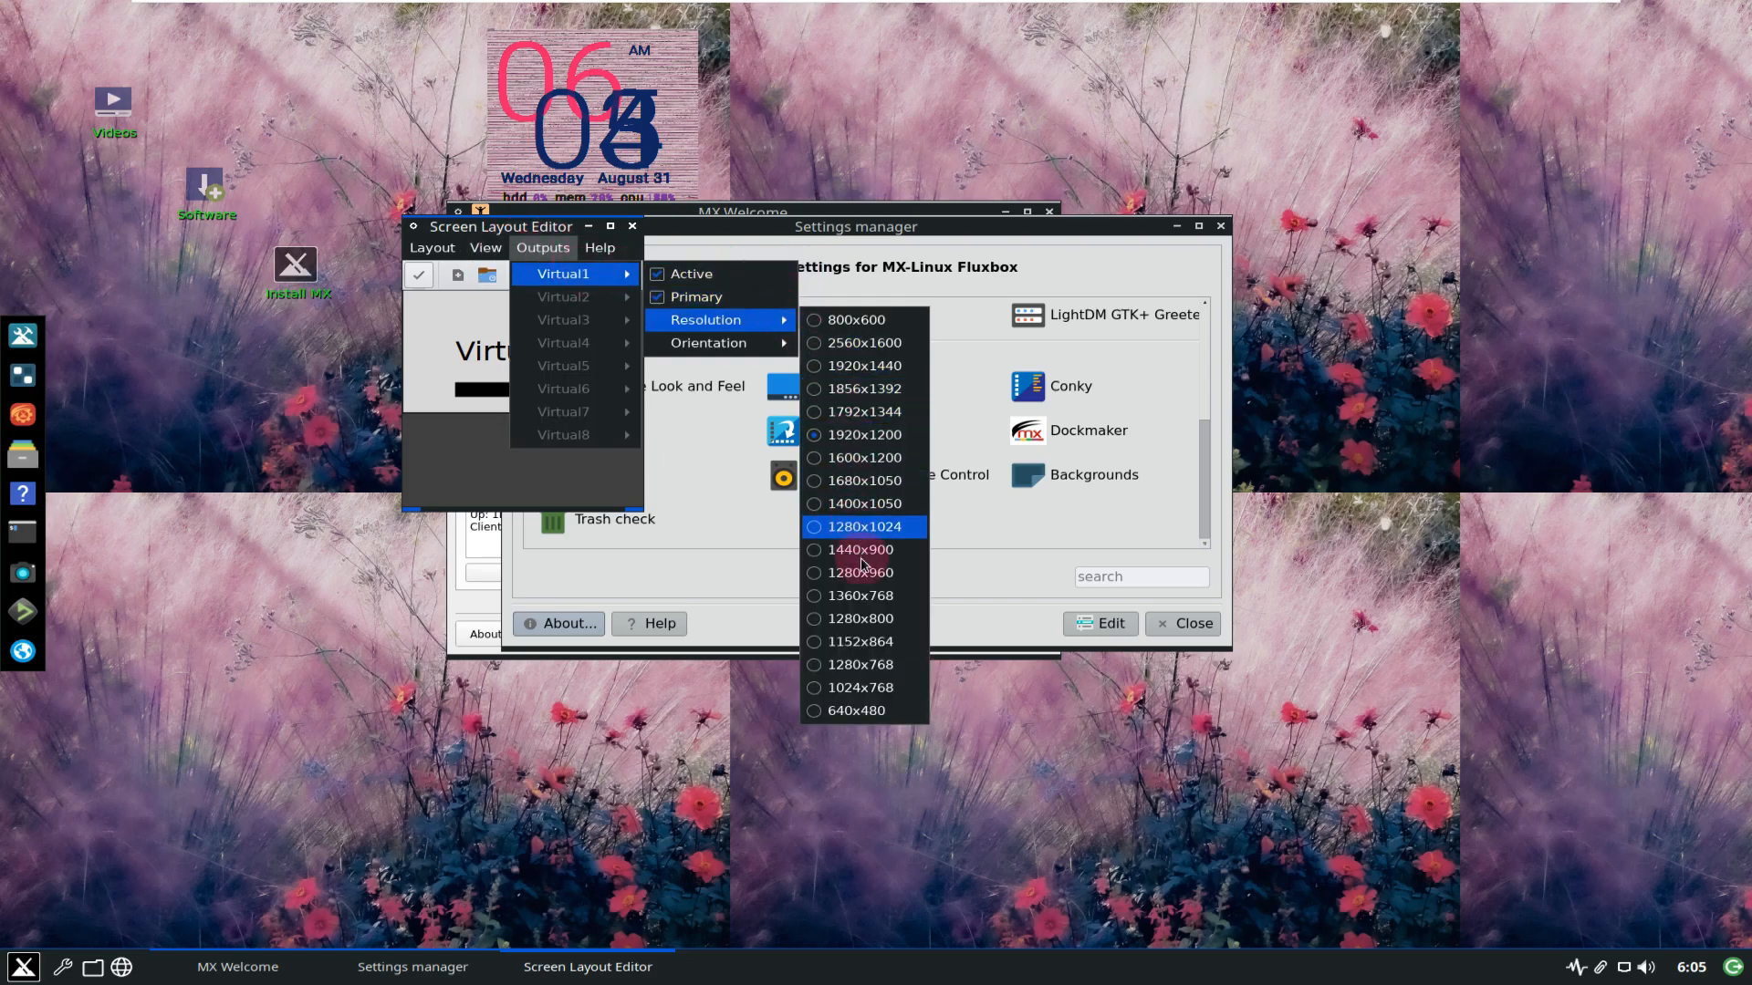
left_click(845, 598)
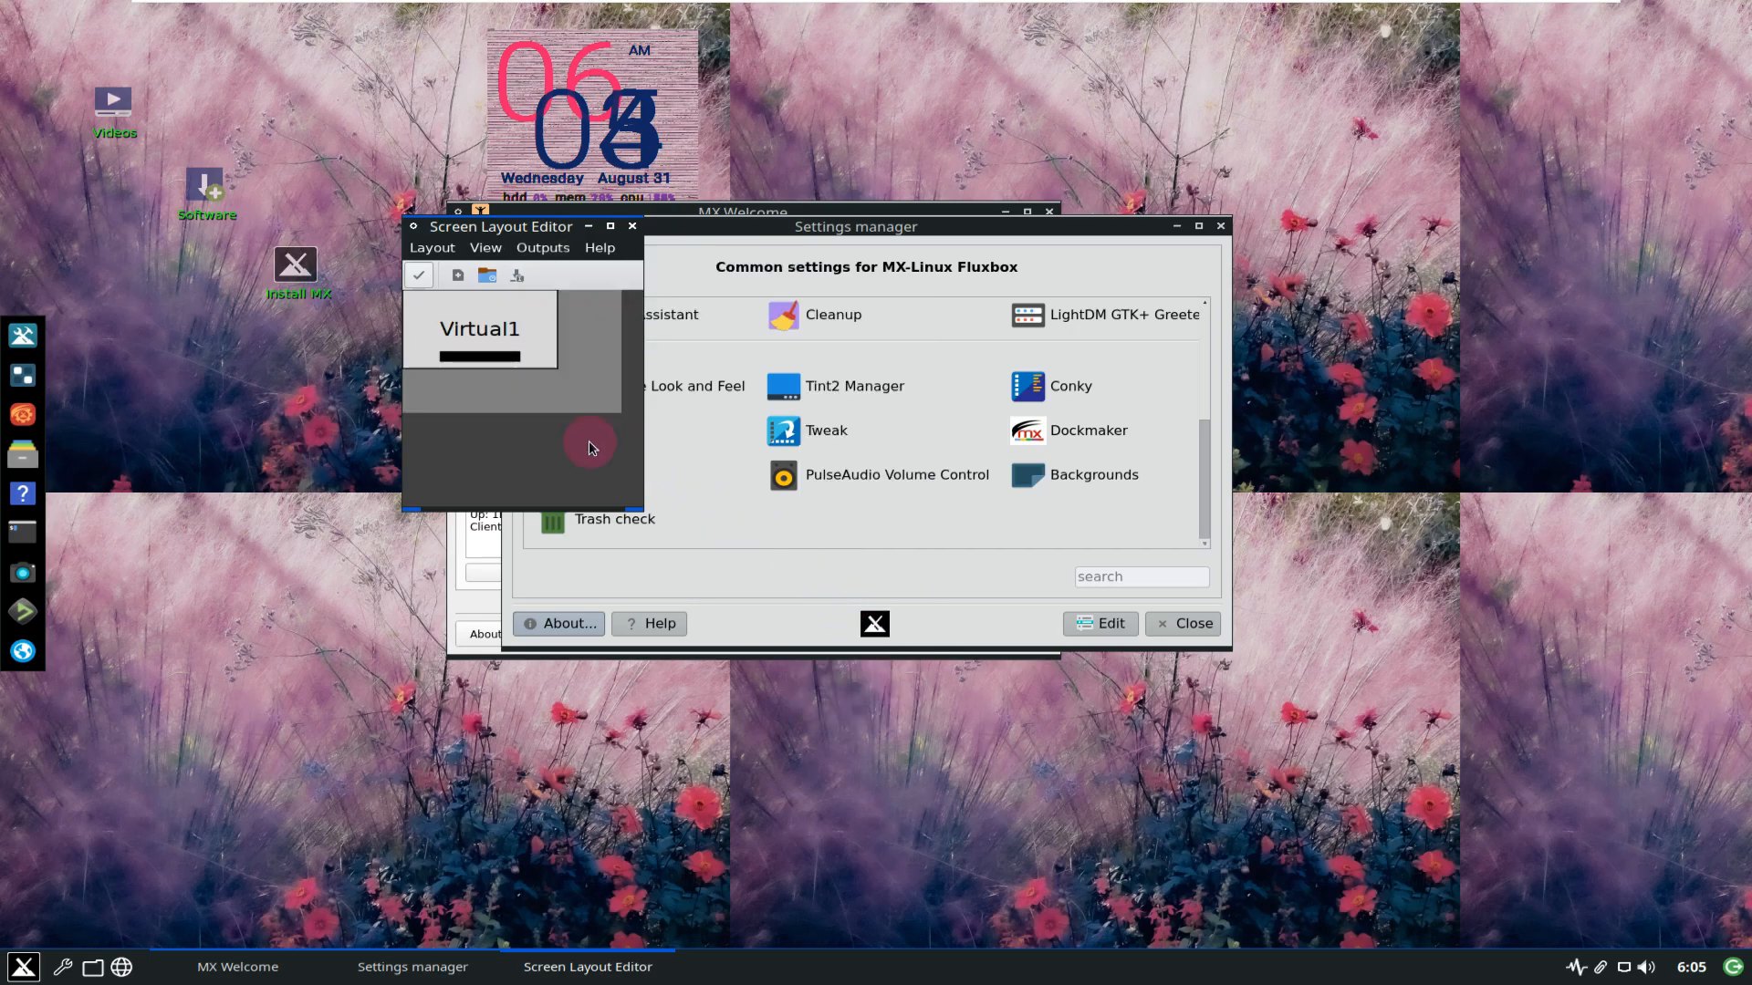
left_click(420, 282)
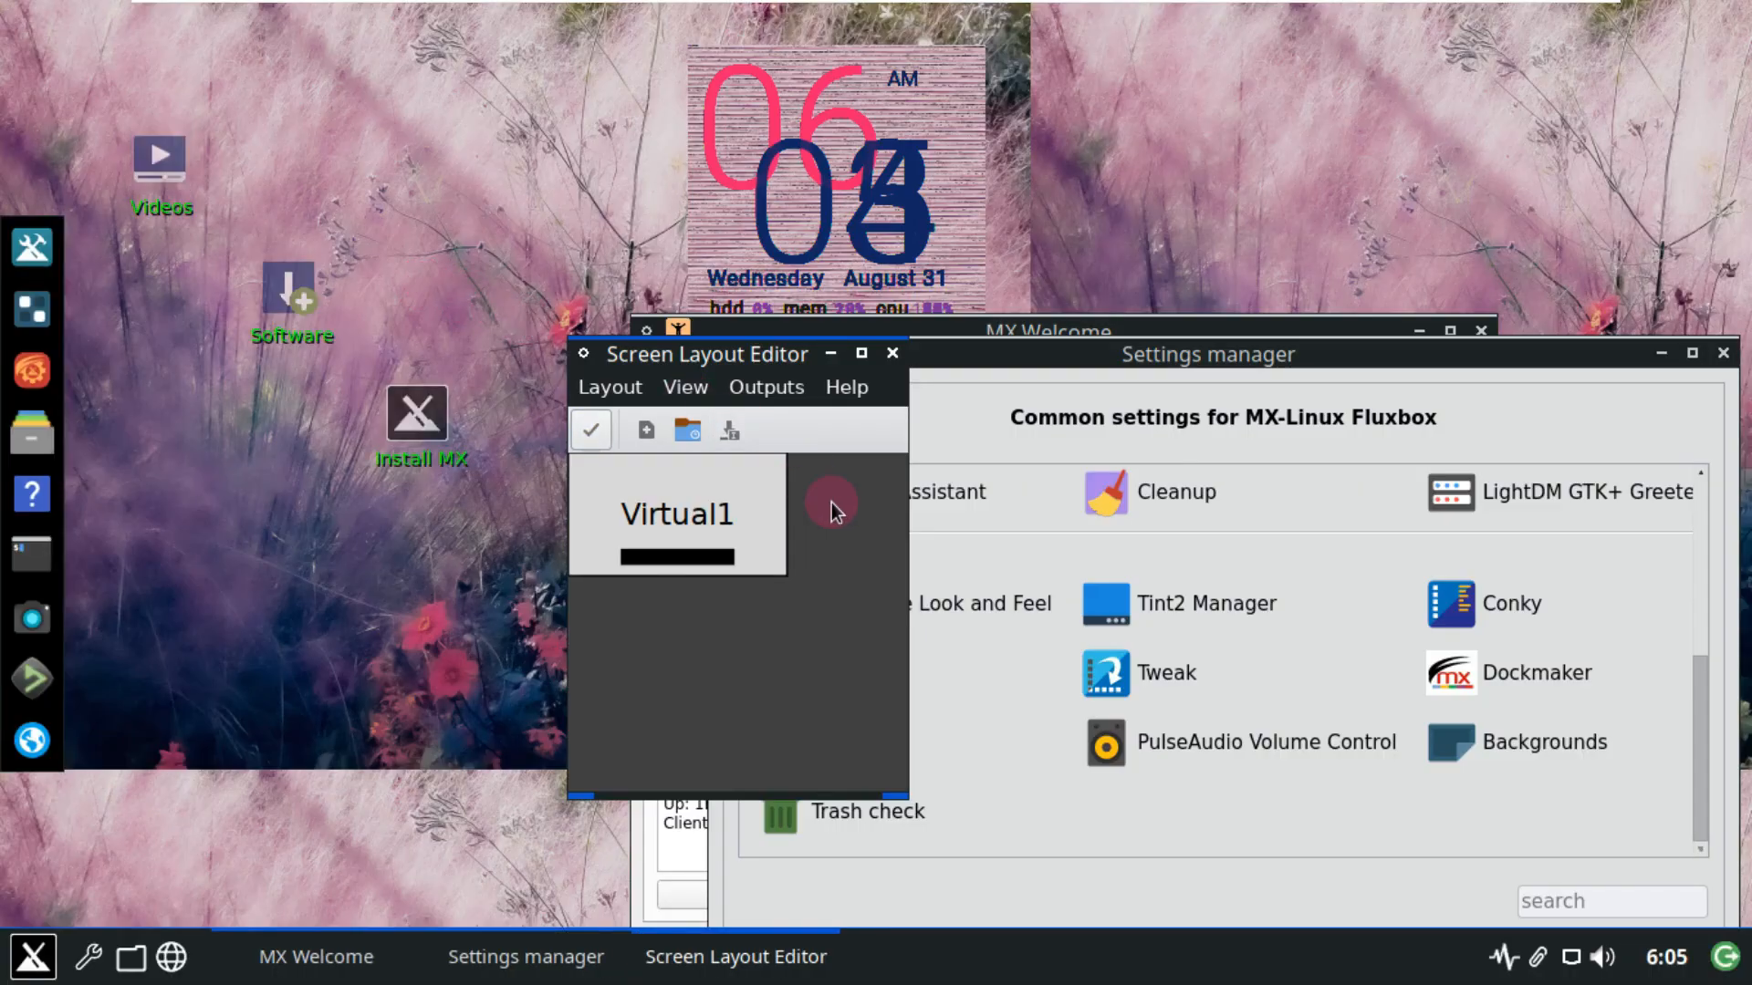
left_click(894, 364)
left_click_drag(1031, 364, 632, 195)
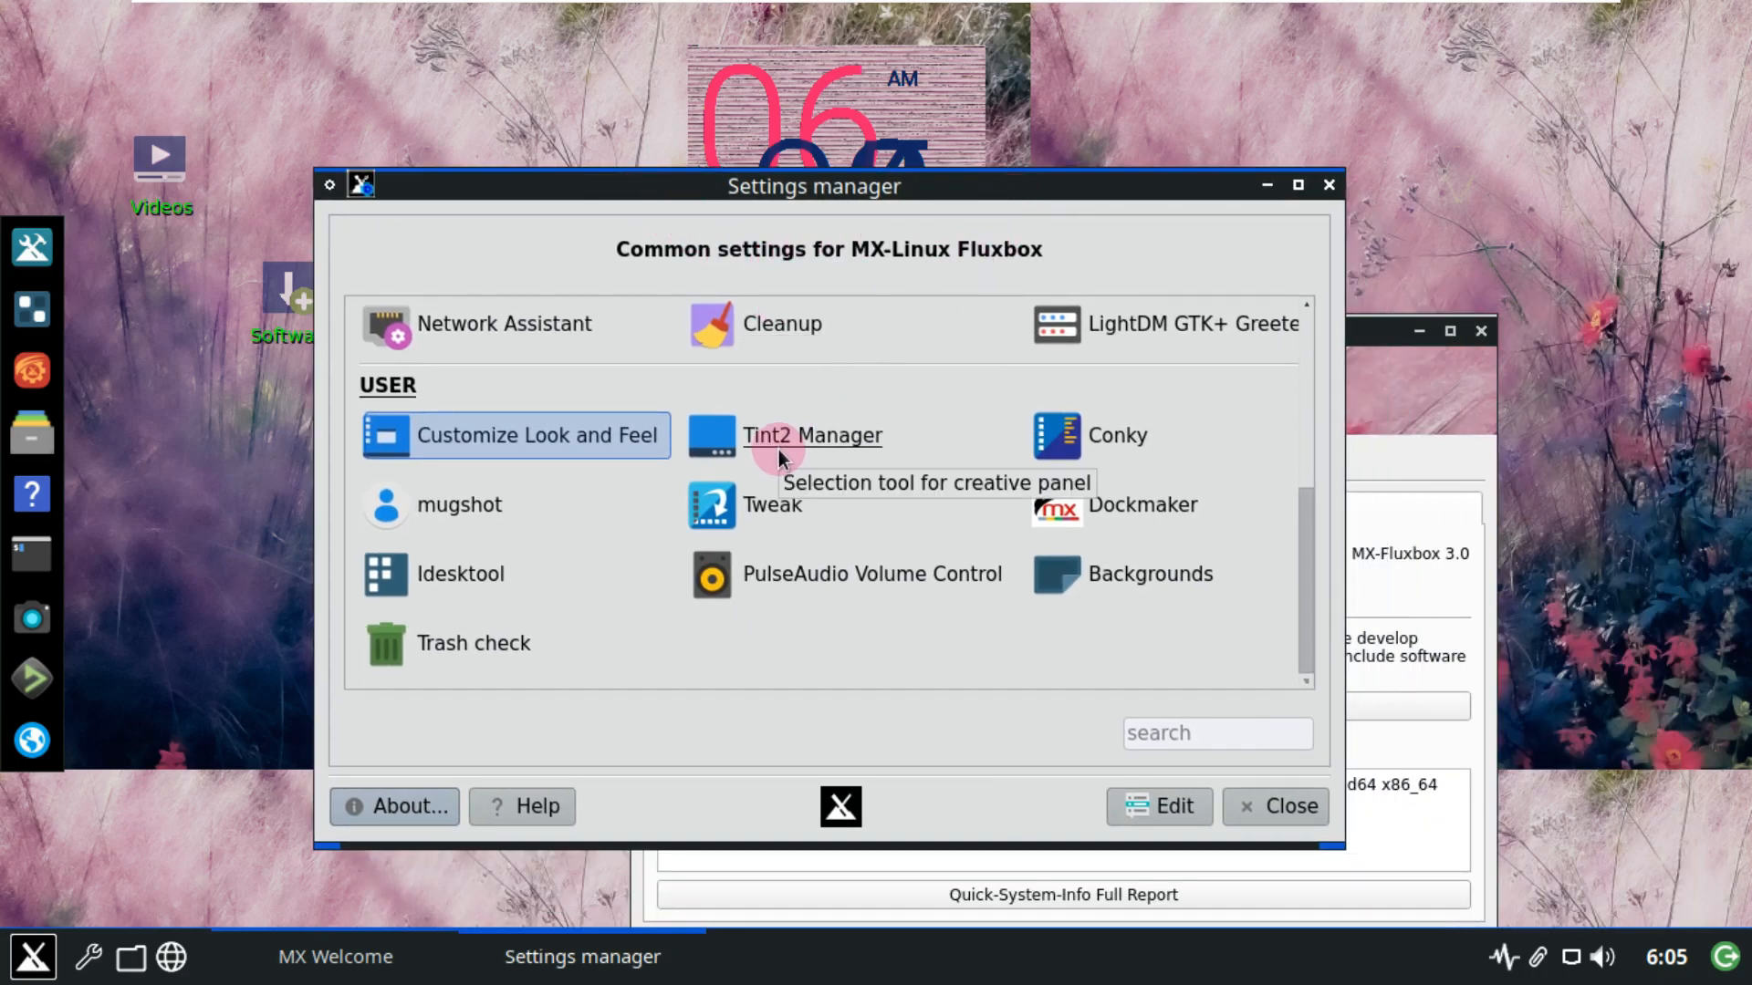
View the Settings manager's About information, then close the Settings manager.
scroll(777, 451, "up", 3)
scroll(781, 444, "up", 2)
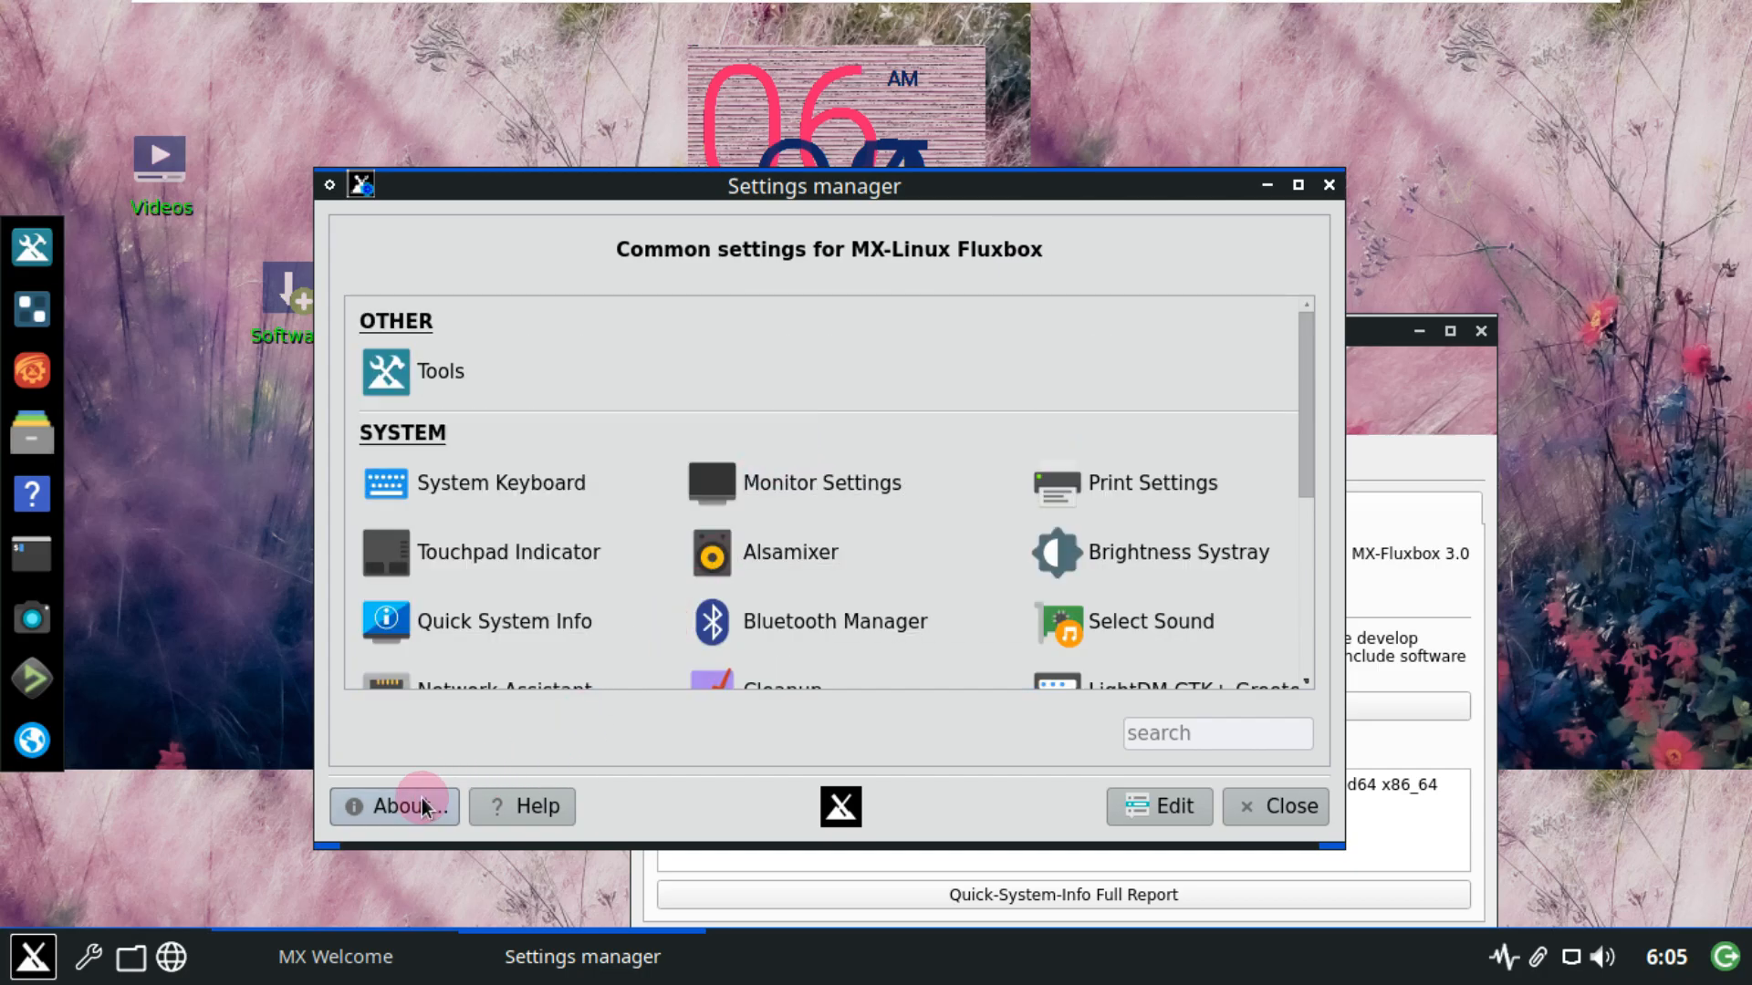
left_click(421, 798)
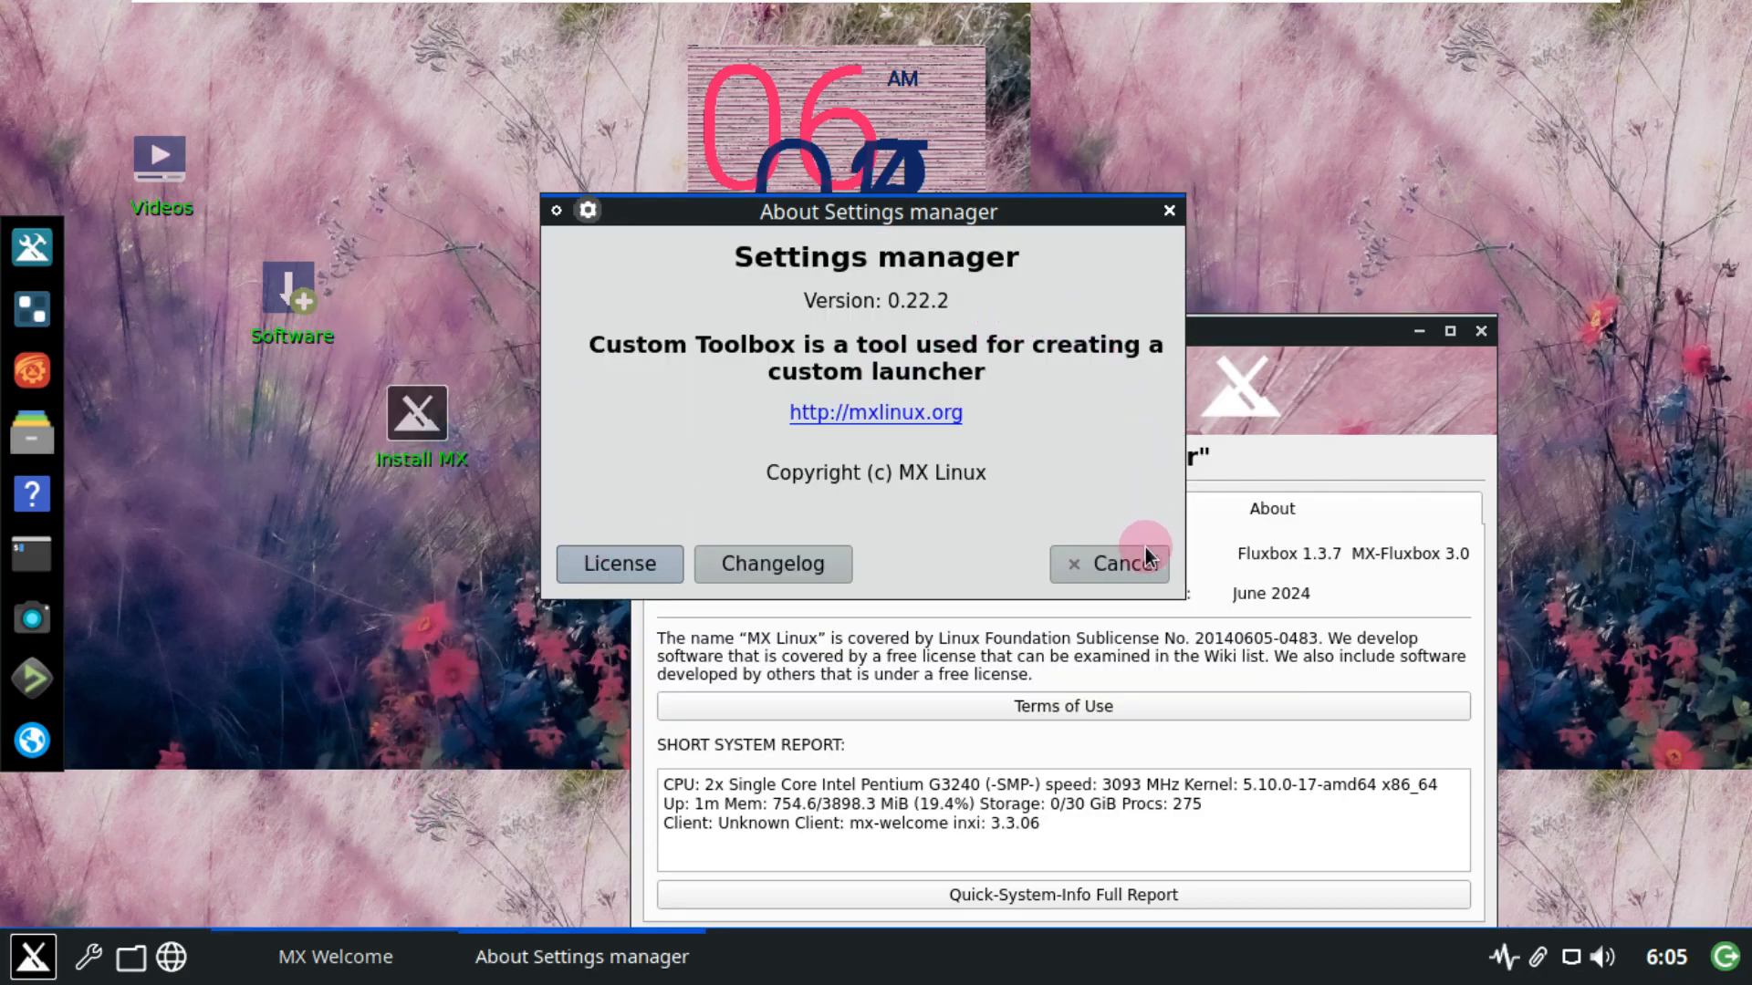
left_click(1136, 559)
left_click(1374, 129)
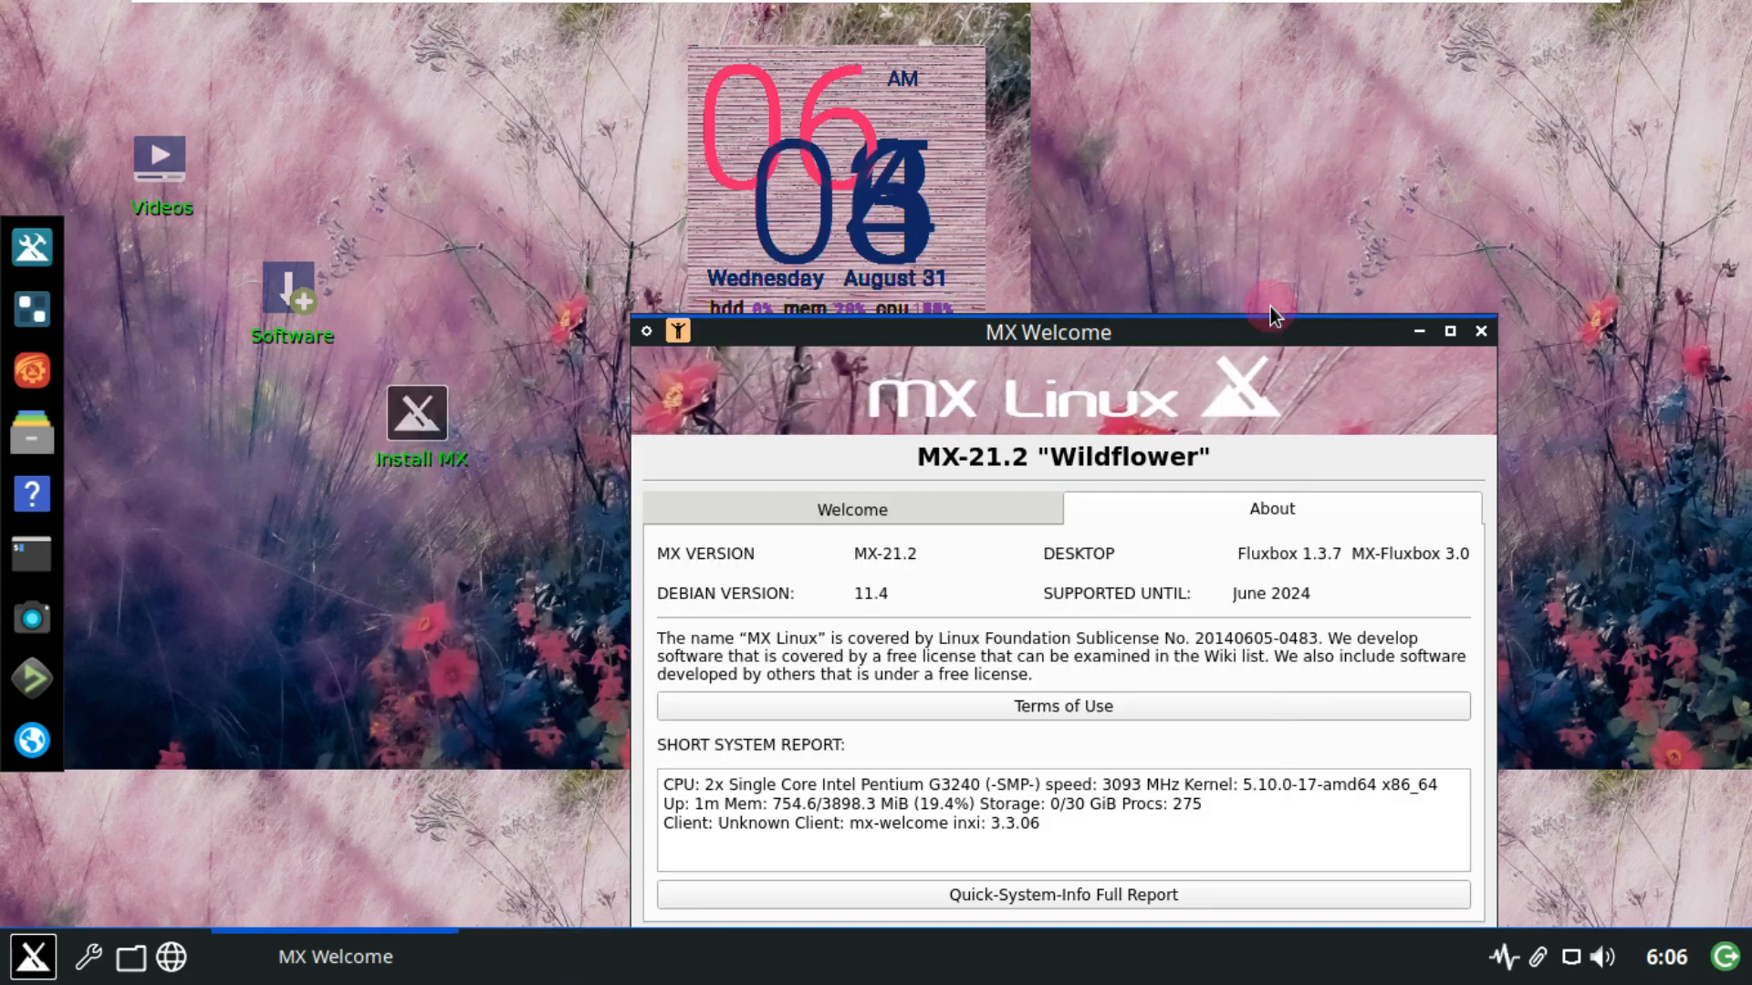
Open the Quick-System-Info full report, maximize and scroll it, then close it.
left_click_drag(1251, 330, 1098, 95)
left_click(1191, 312)
left_click(1174, 571)
left_click(1040, 655)
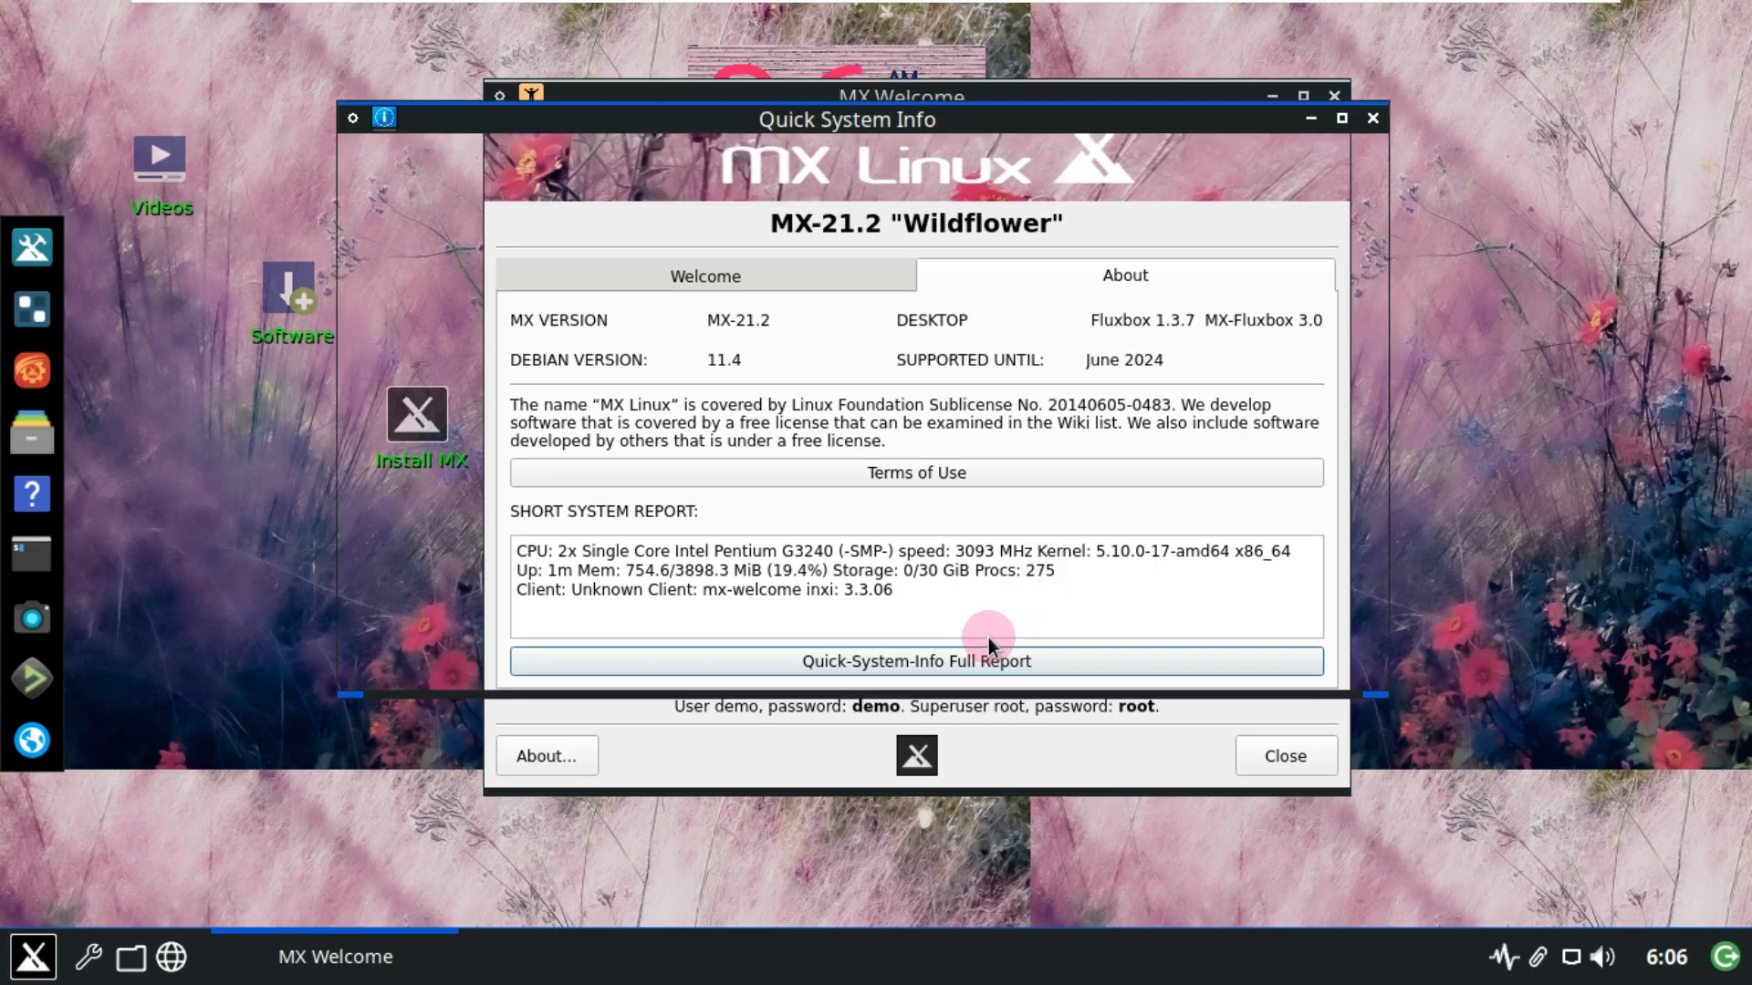
left_click(1342, 120)
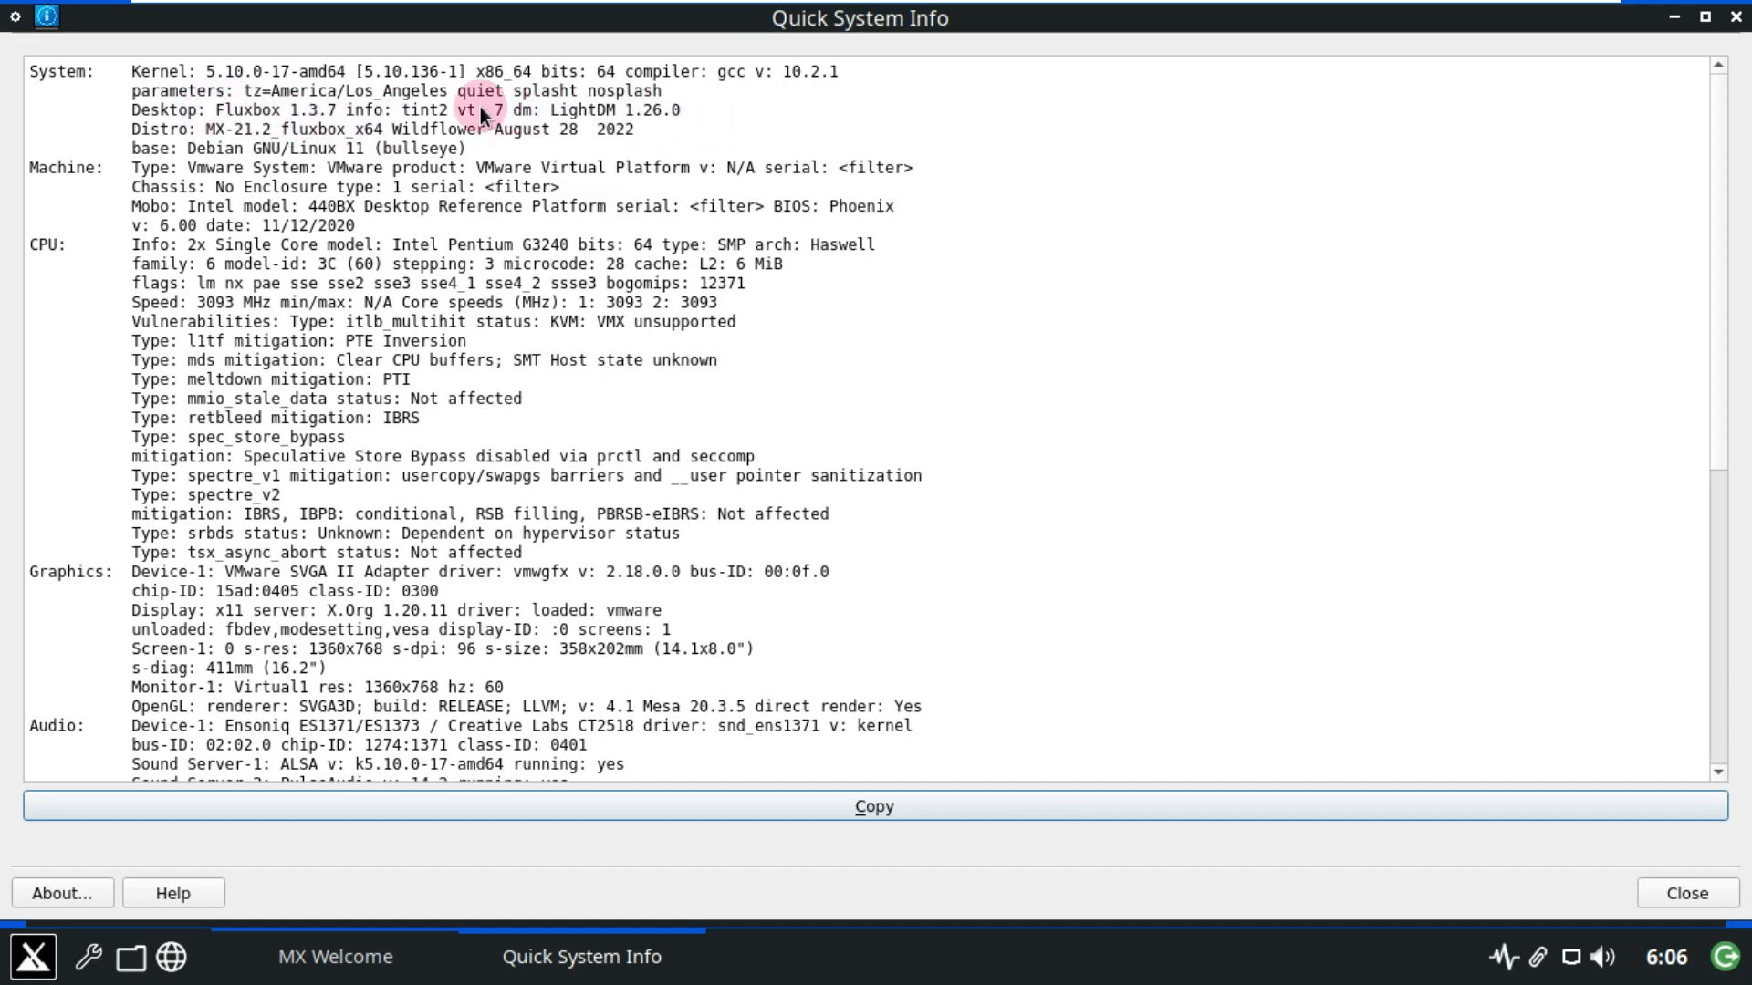
scroll(326, 219, "down", 10)
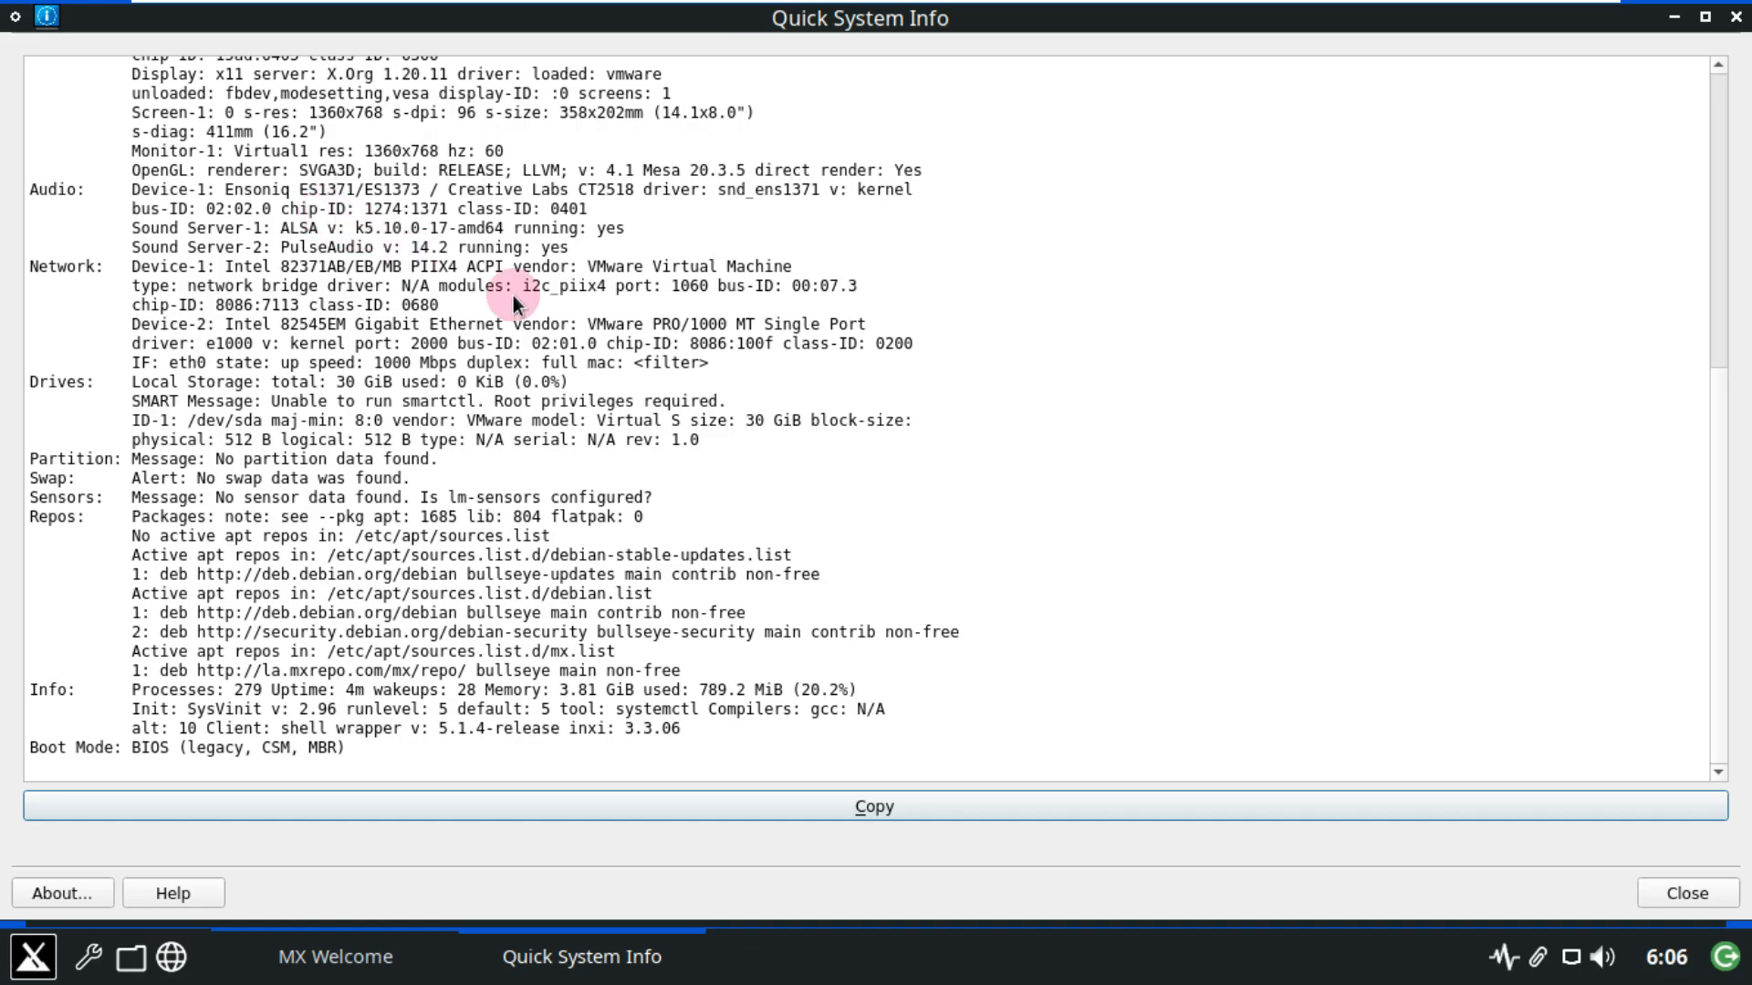
left_click(1735, 17)
Close MX Welcome, open a maximized ROXTerm, and view its About information.
left_click(1333, 95)
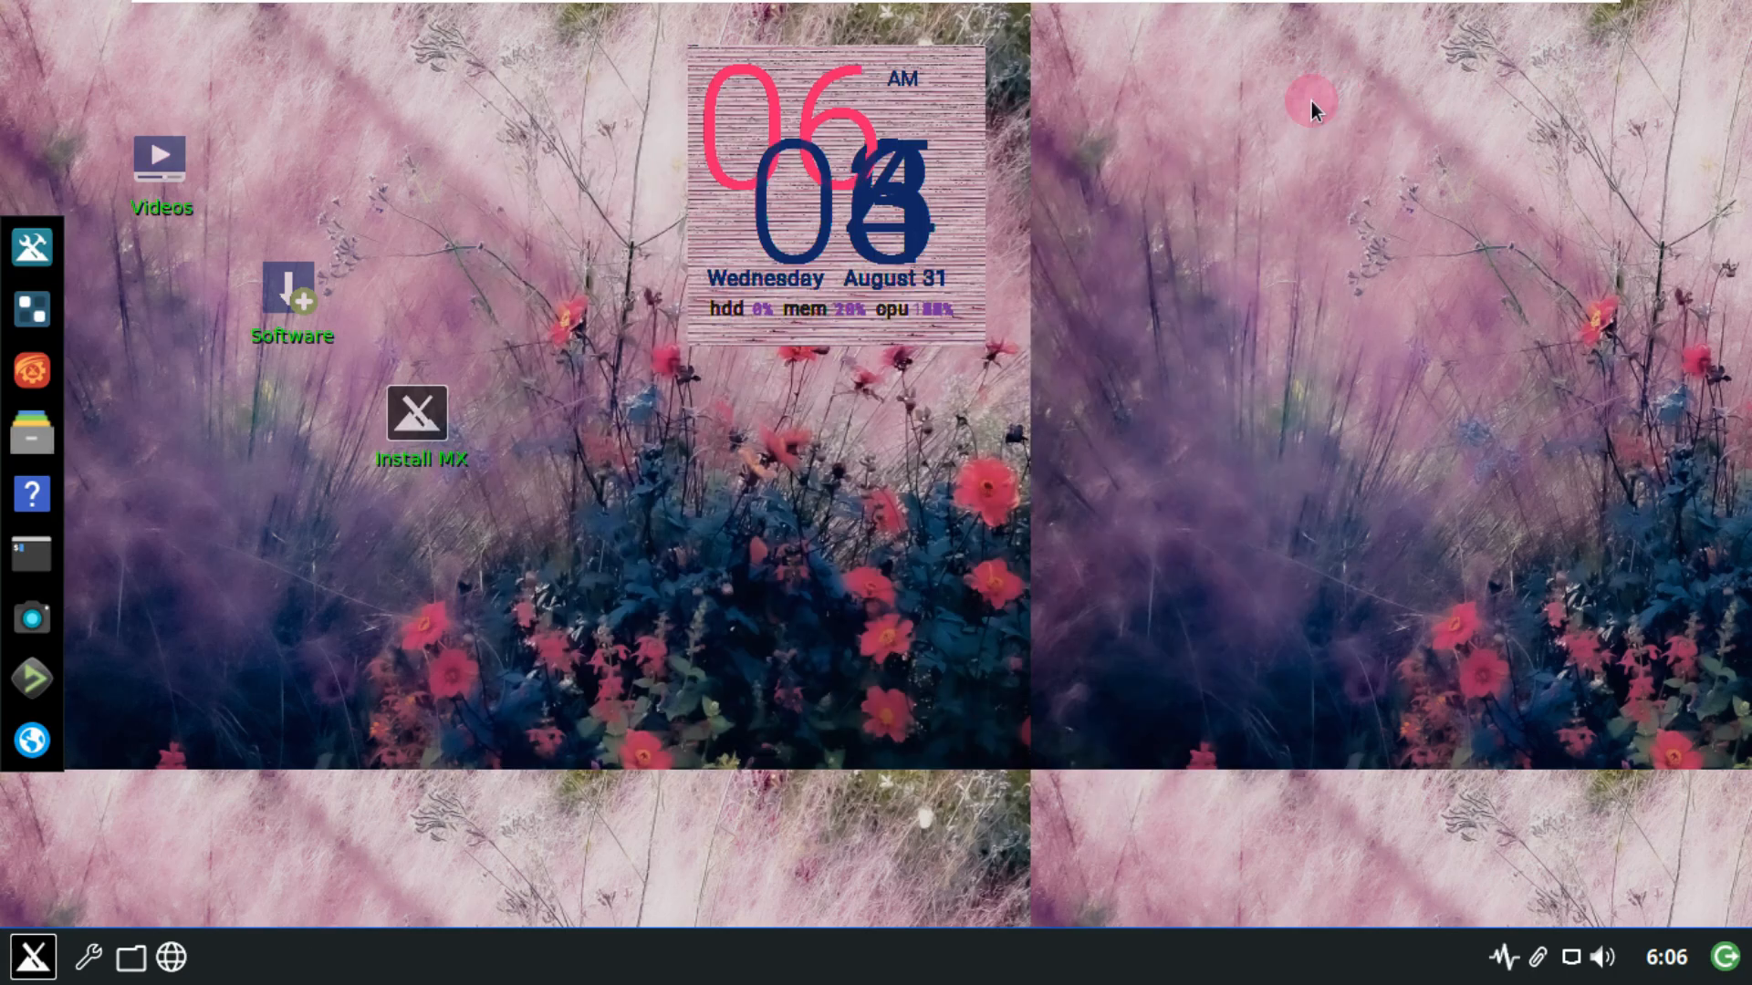
left_click(64, 537)
left_click(1157, 266)
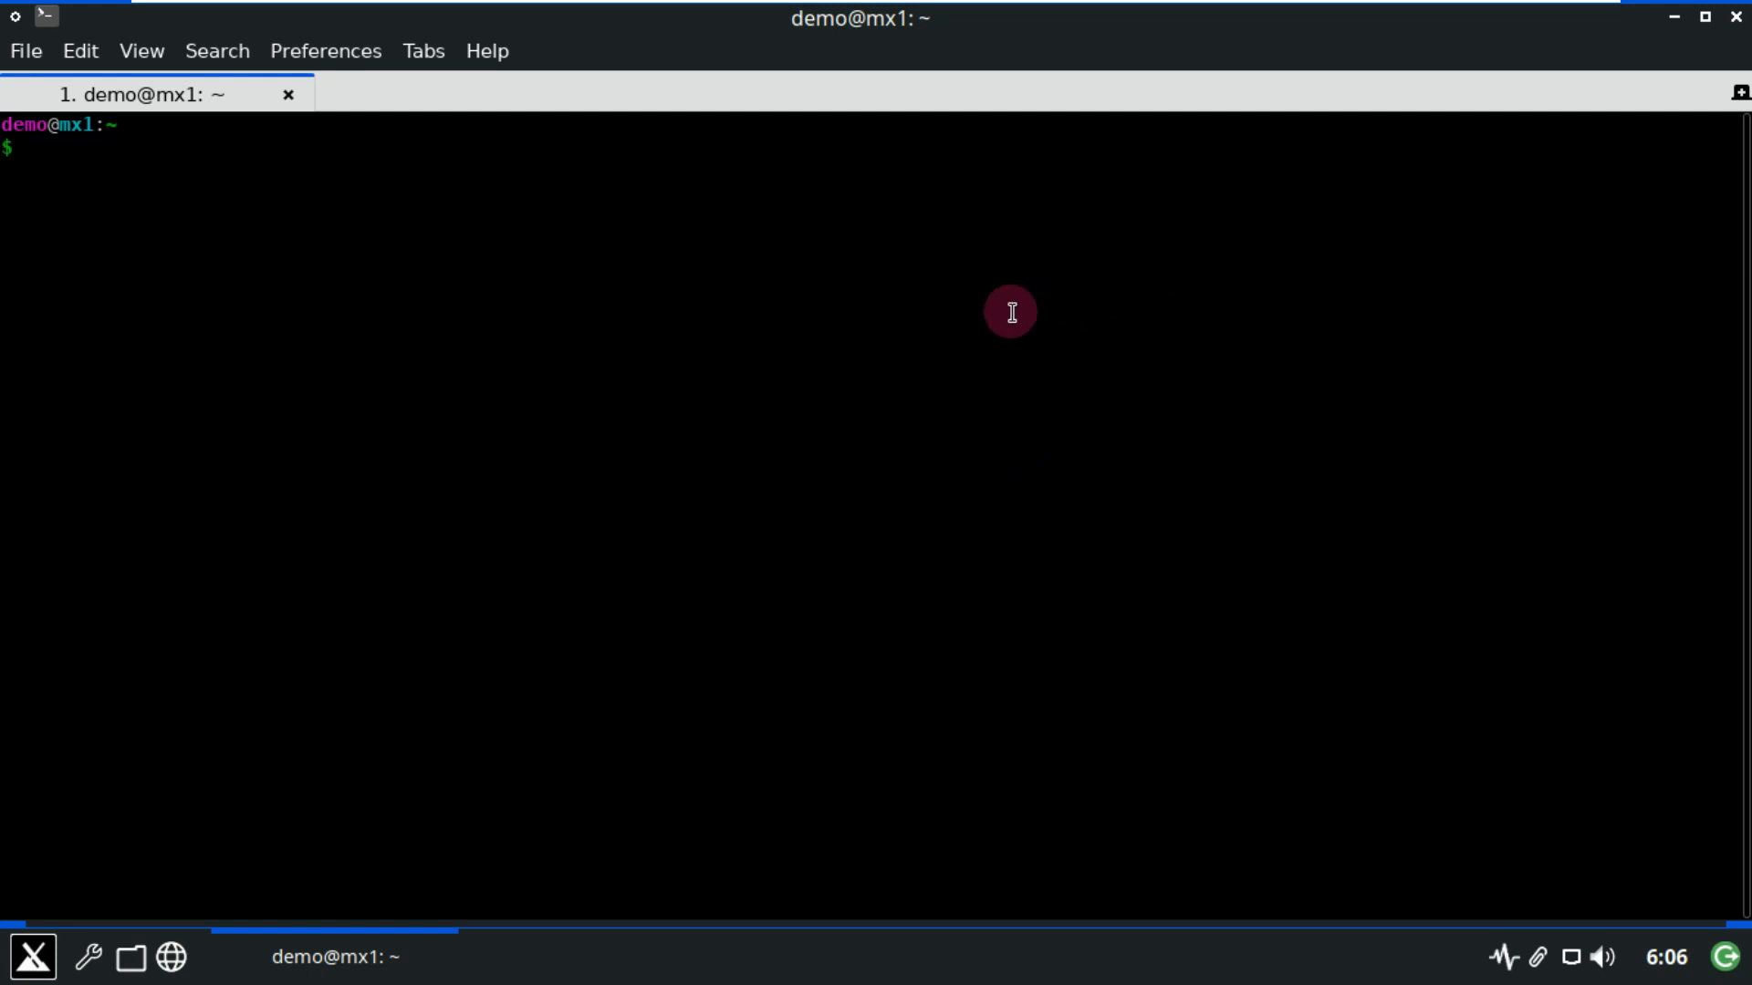
left_click(486, 50)
left_click(531, 128)
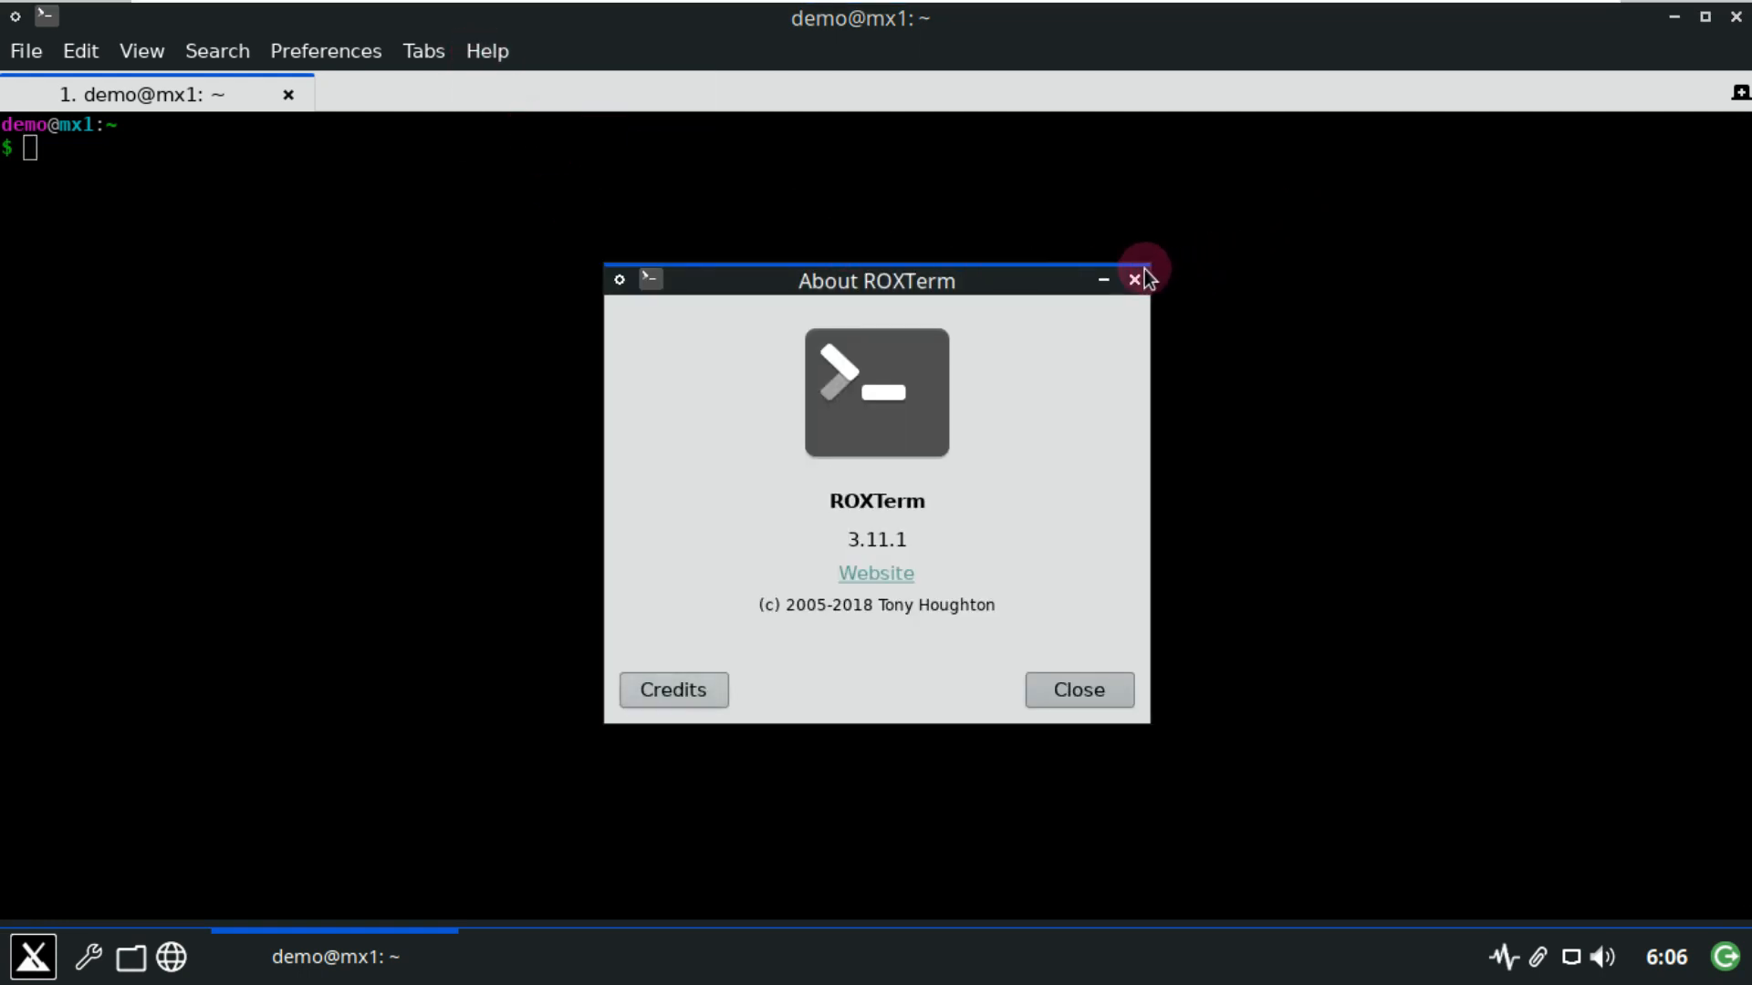
left_click(1134, 279)
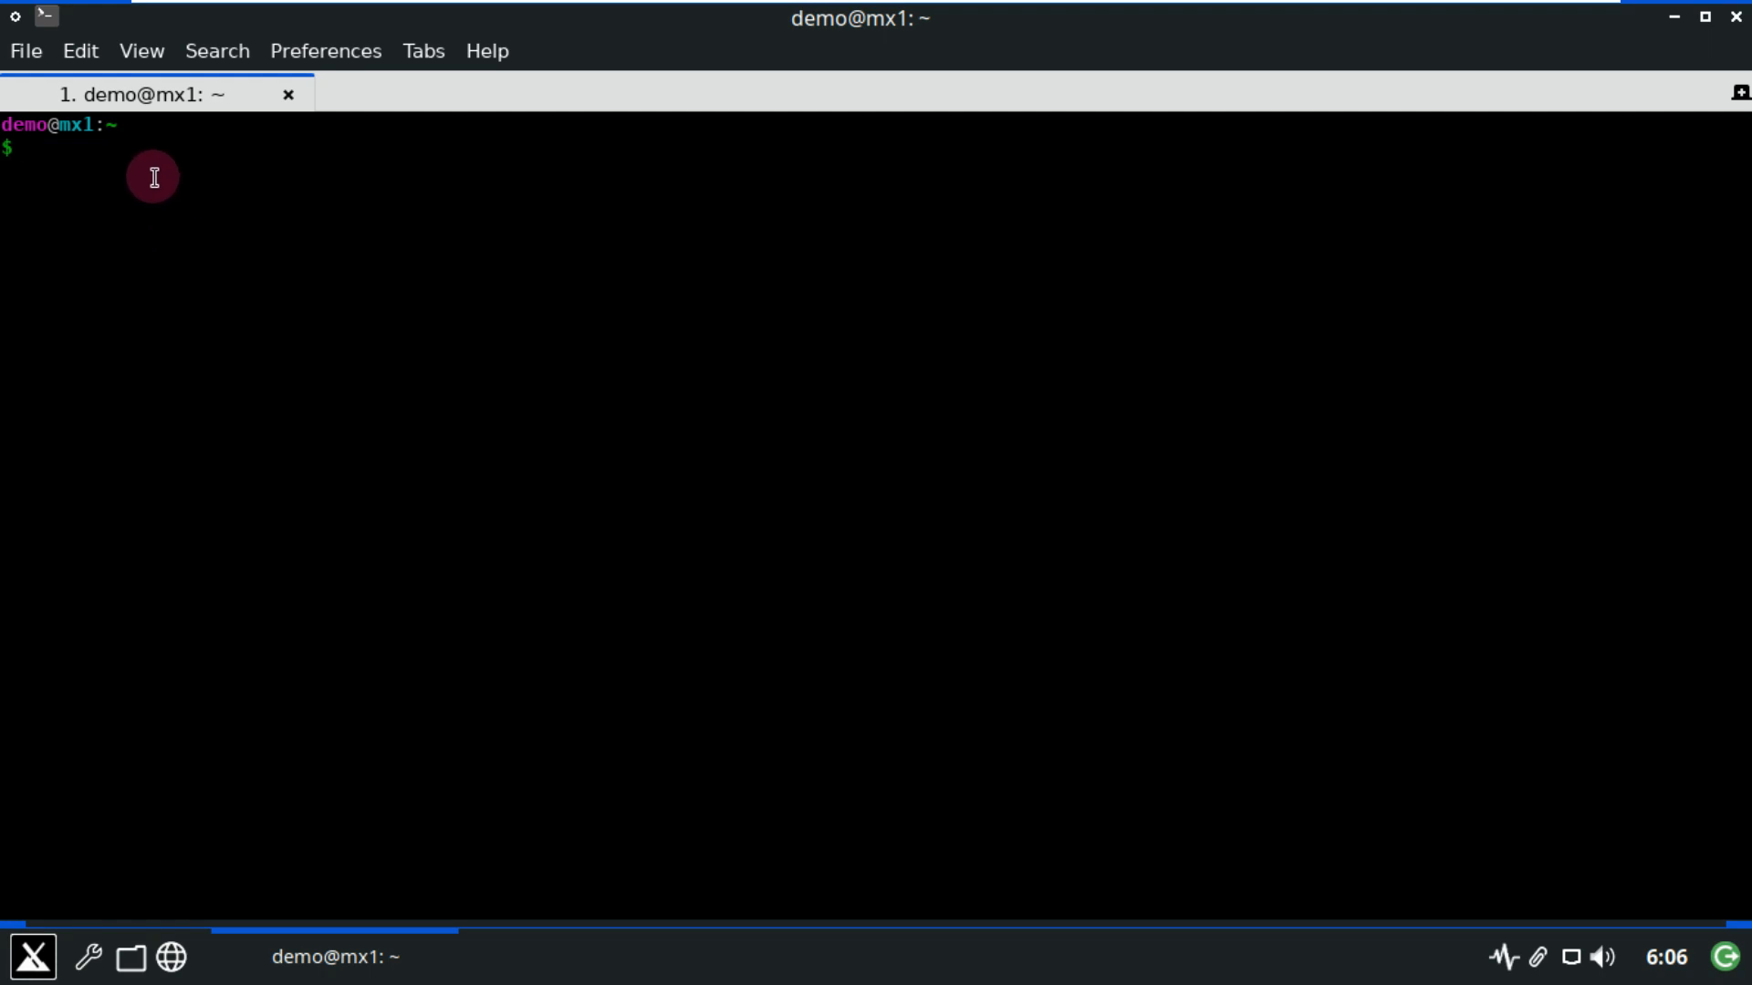
Run neofetch, inxi -G and cat /etc/issue in the terminal.
type("neofetch")
key("Return")
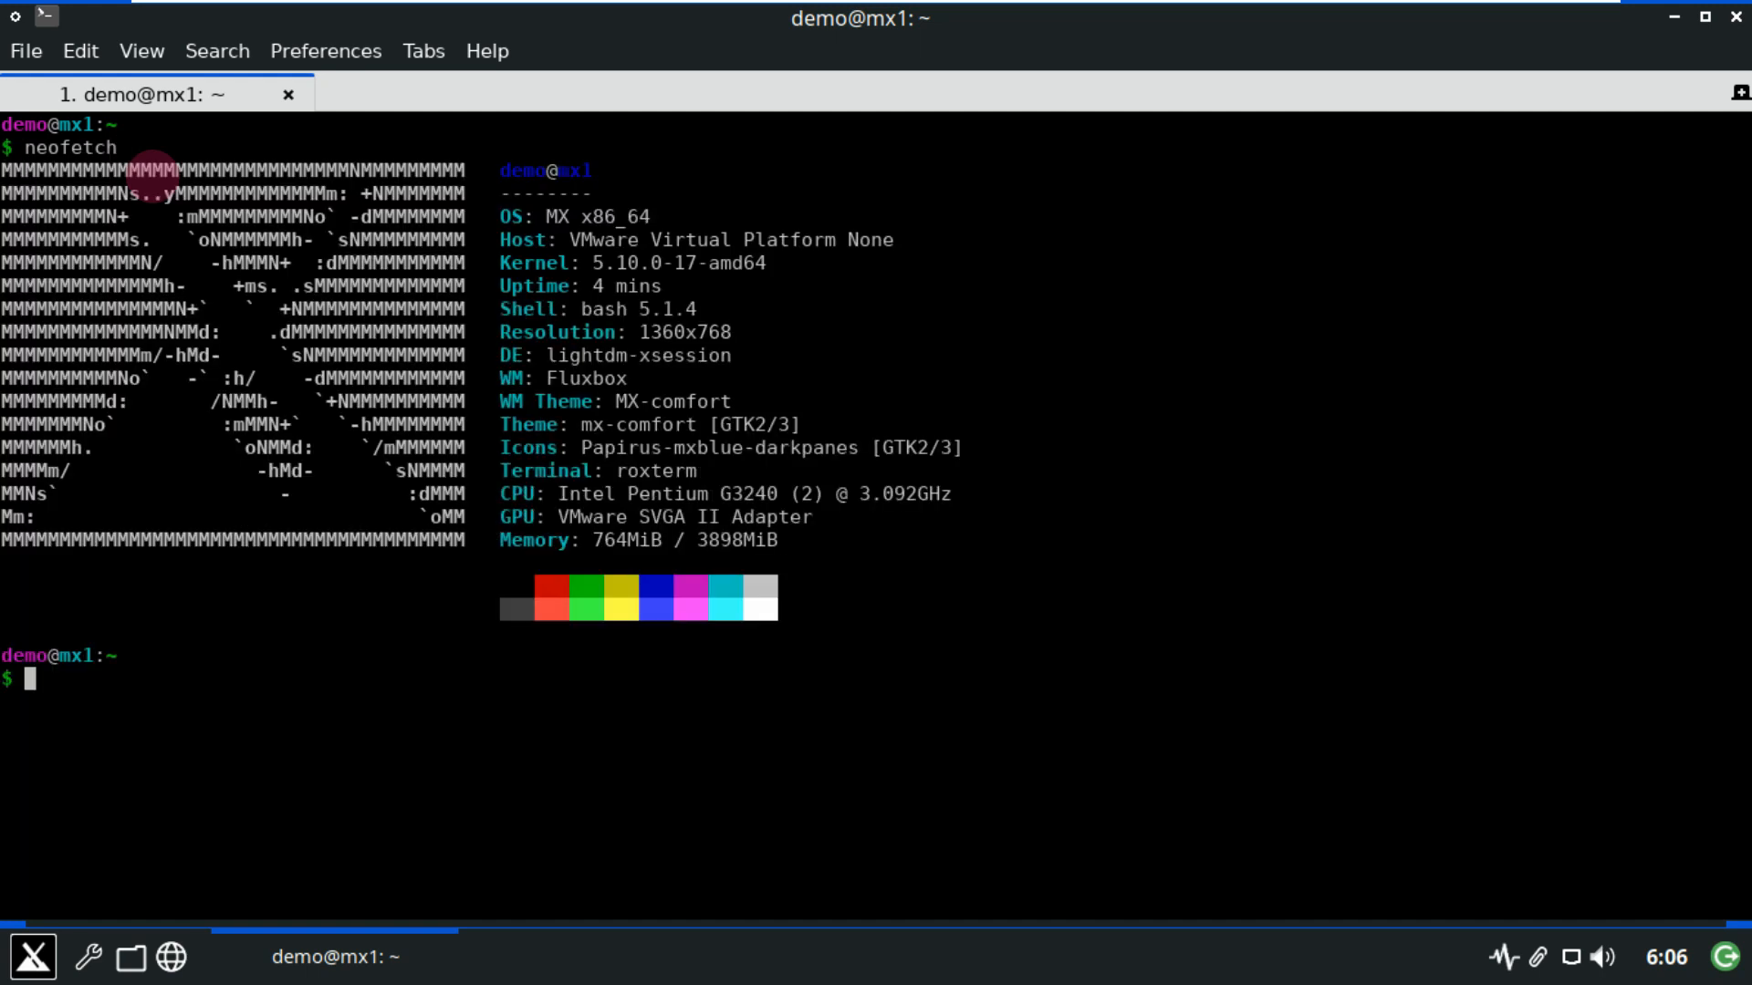
type("inxi -G")
key("Return")
type("cat /etc/issue")
key("Return")
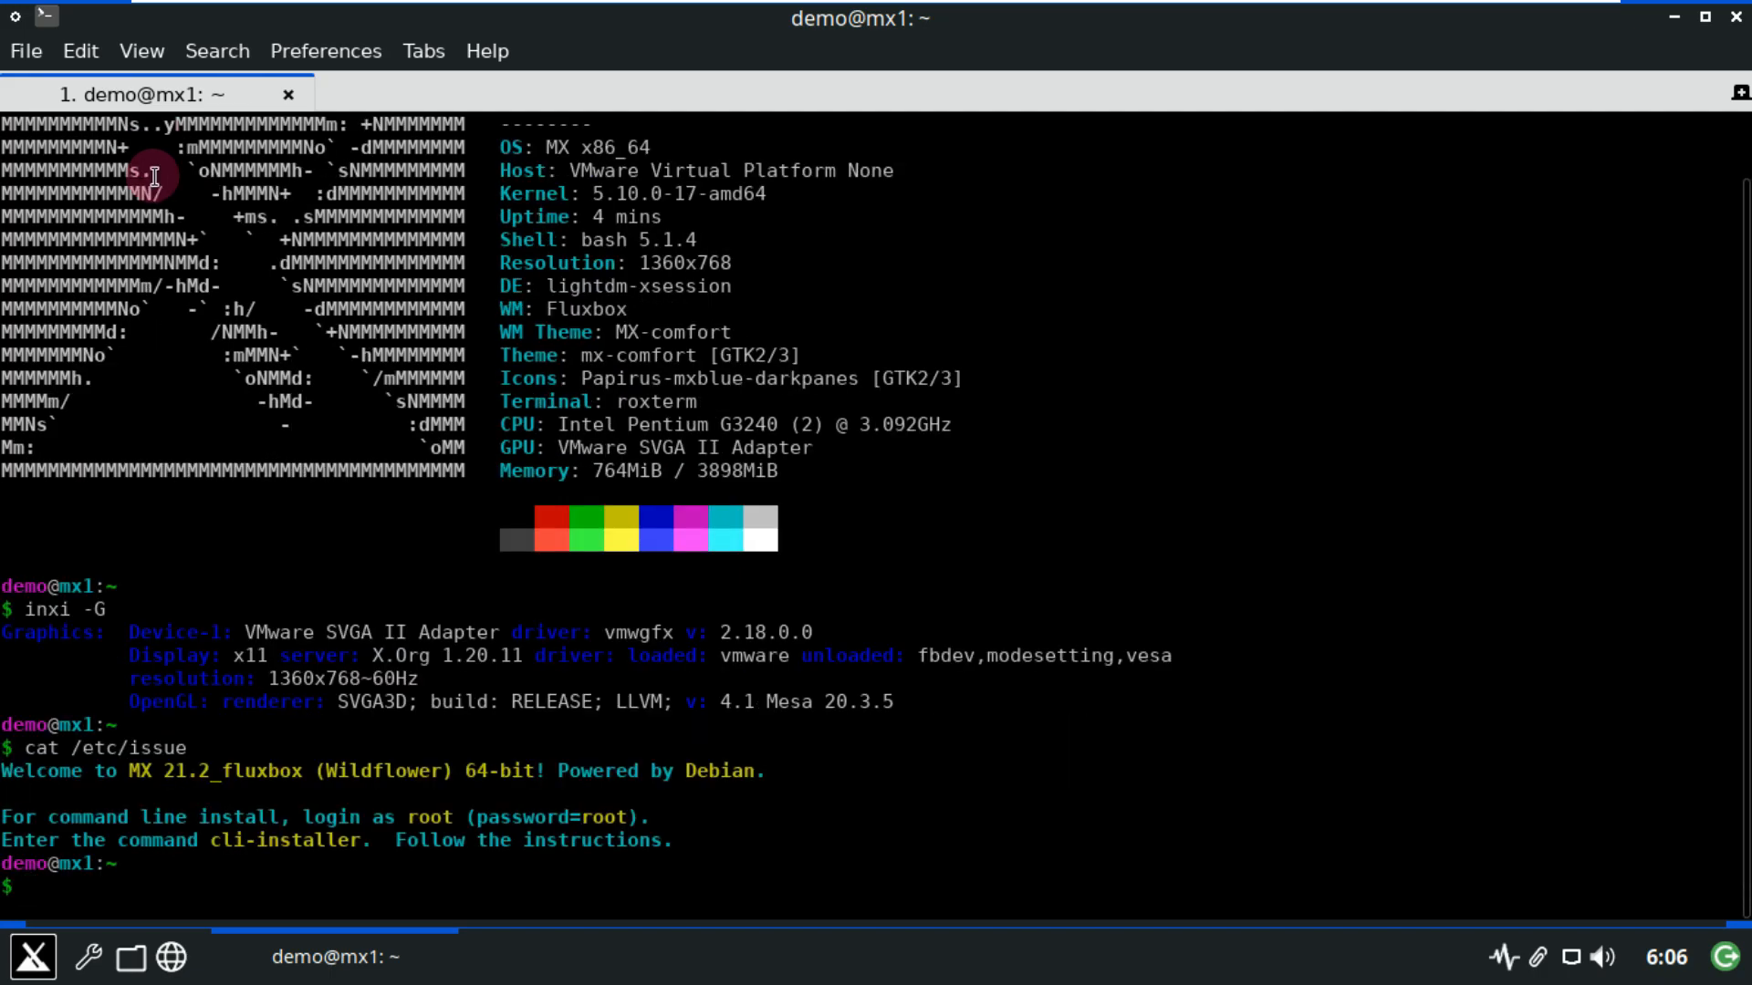
left_click_drag(128, 895, 791, 789)
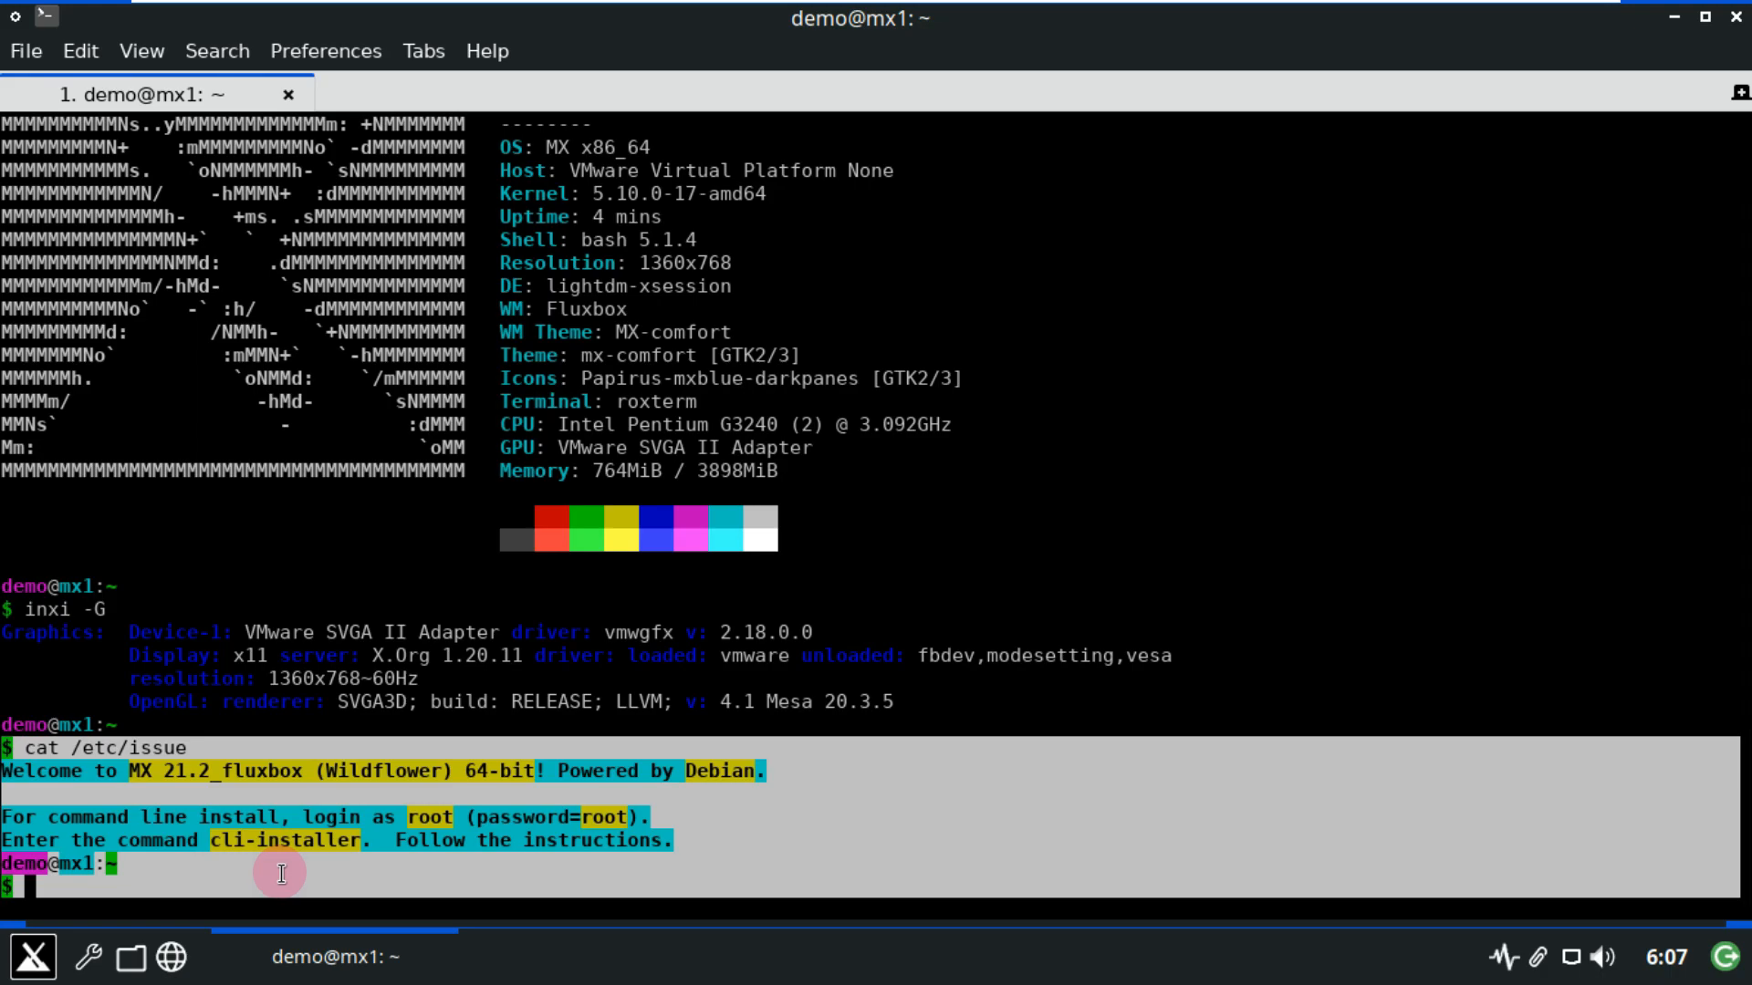
left_click(281, 879)
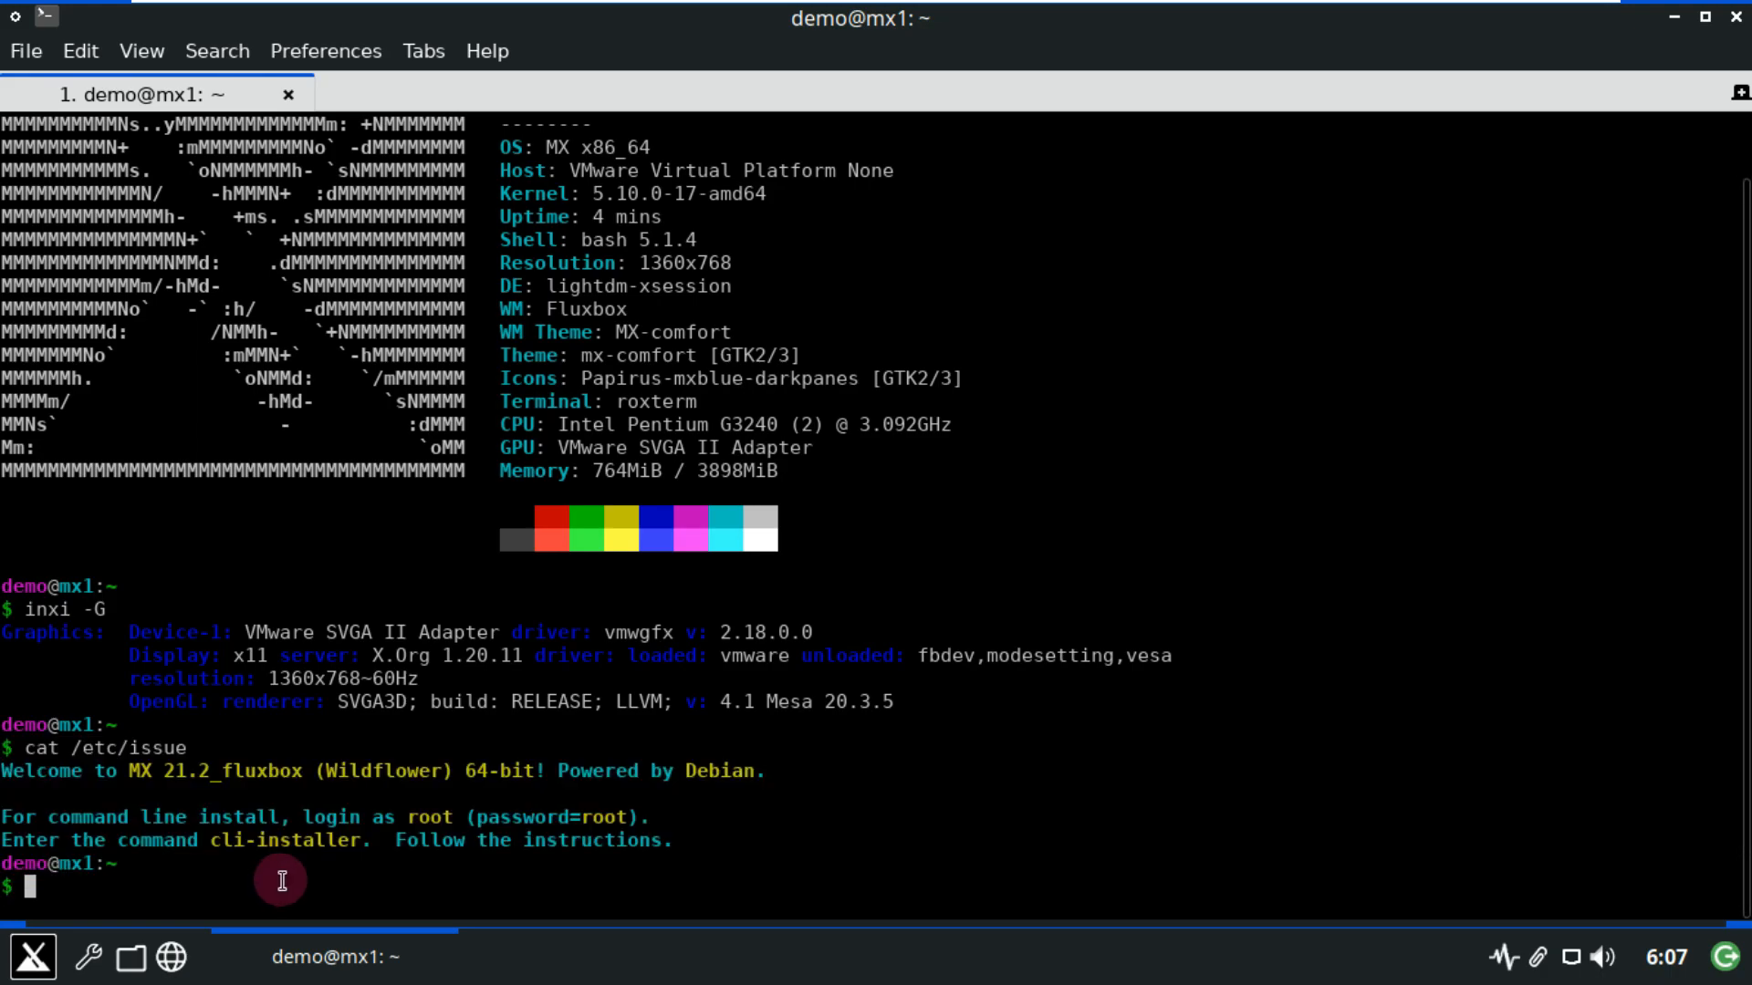
Run htop, switch it to tree view, and scroll the process list.
type("htop")
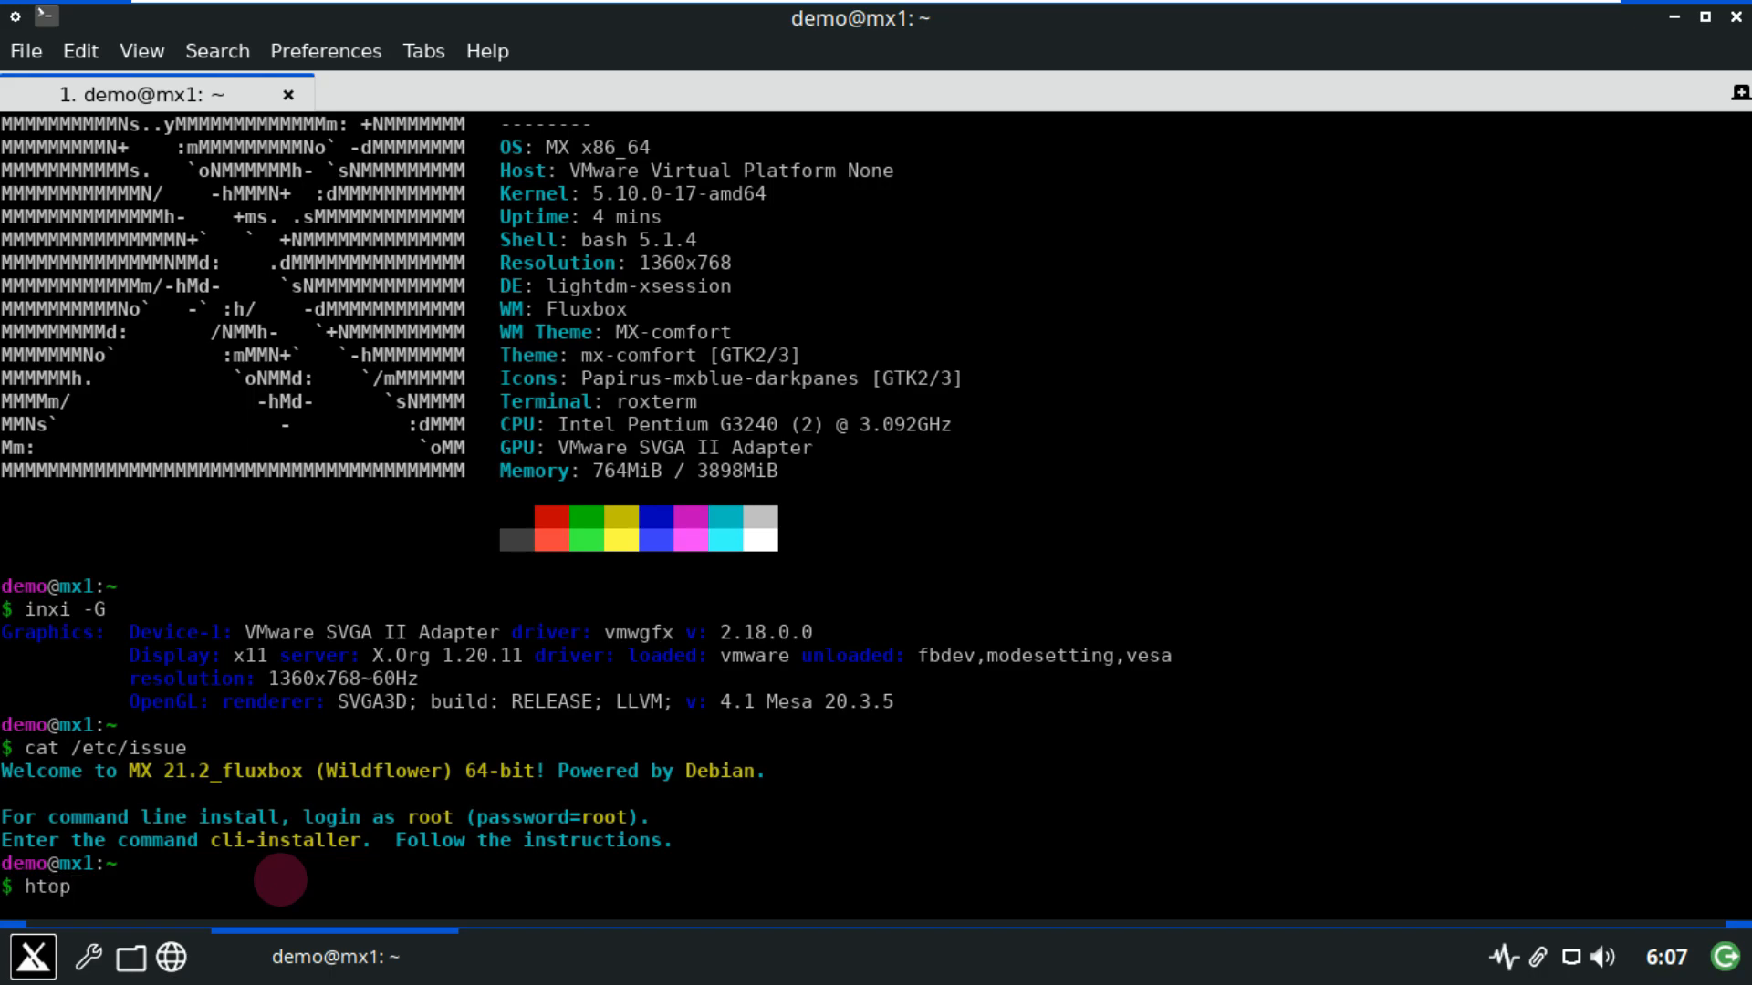
key("Return")
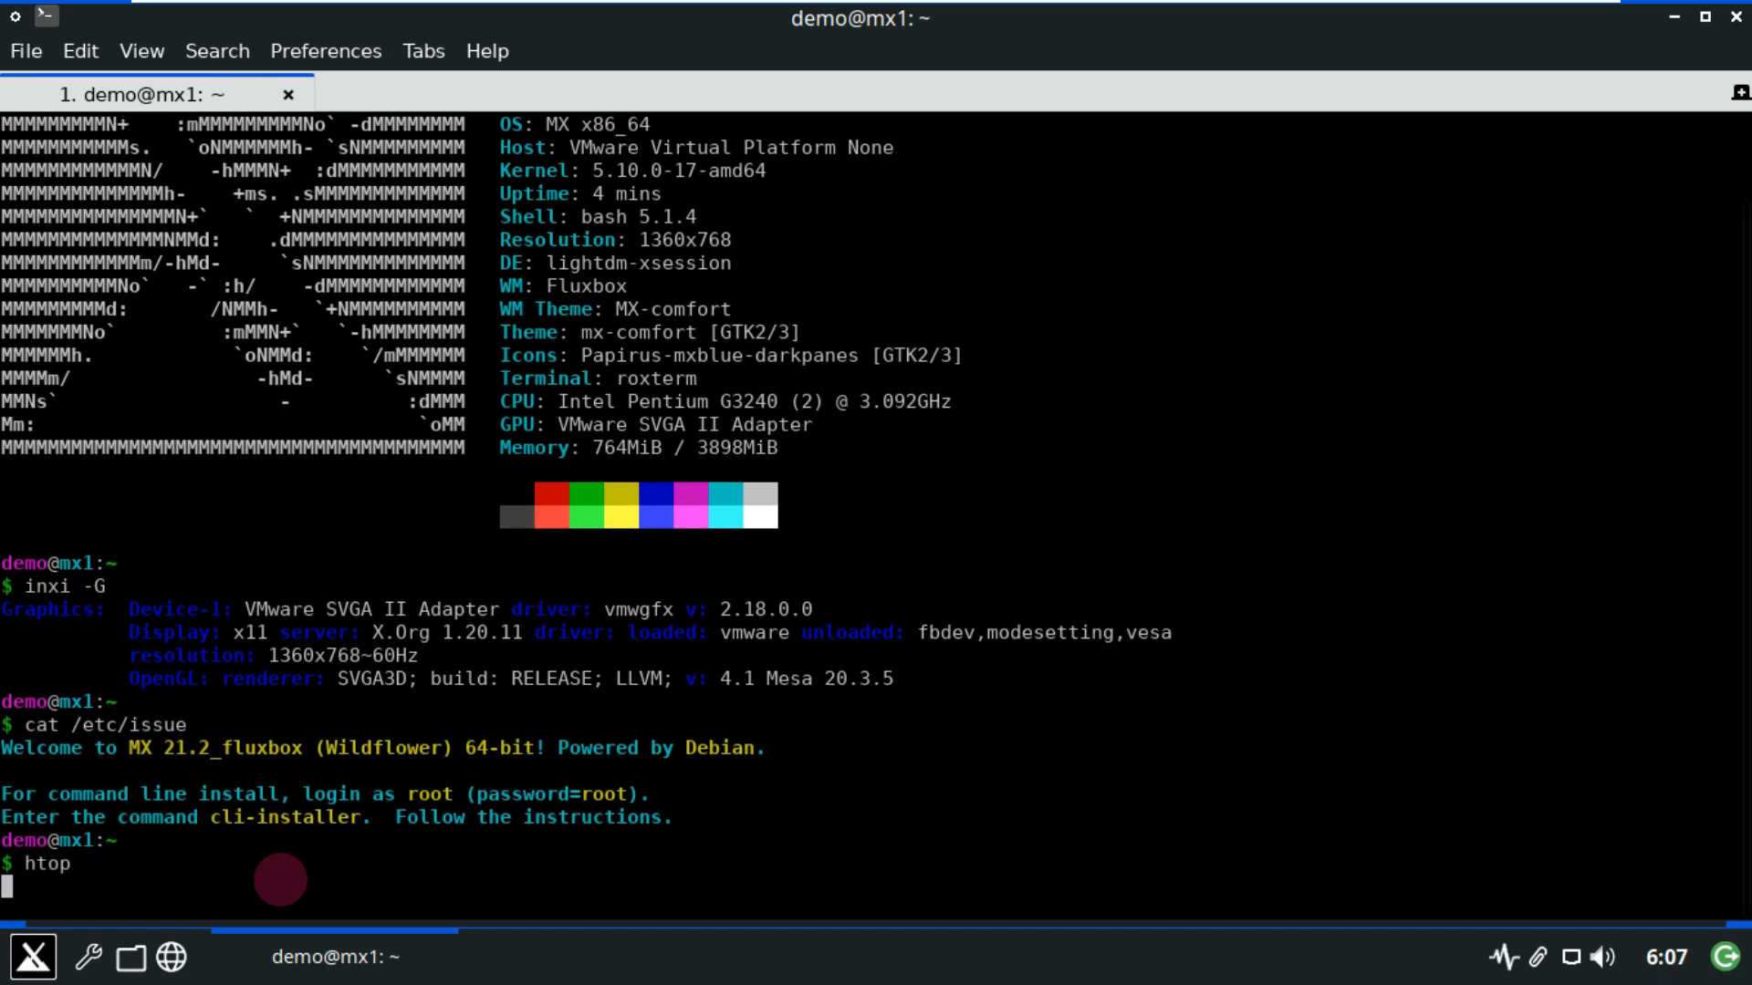
key("F5")
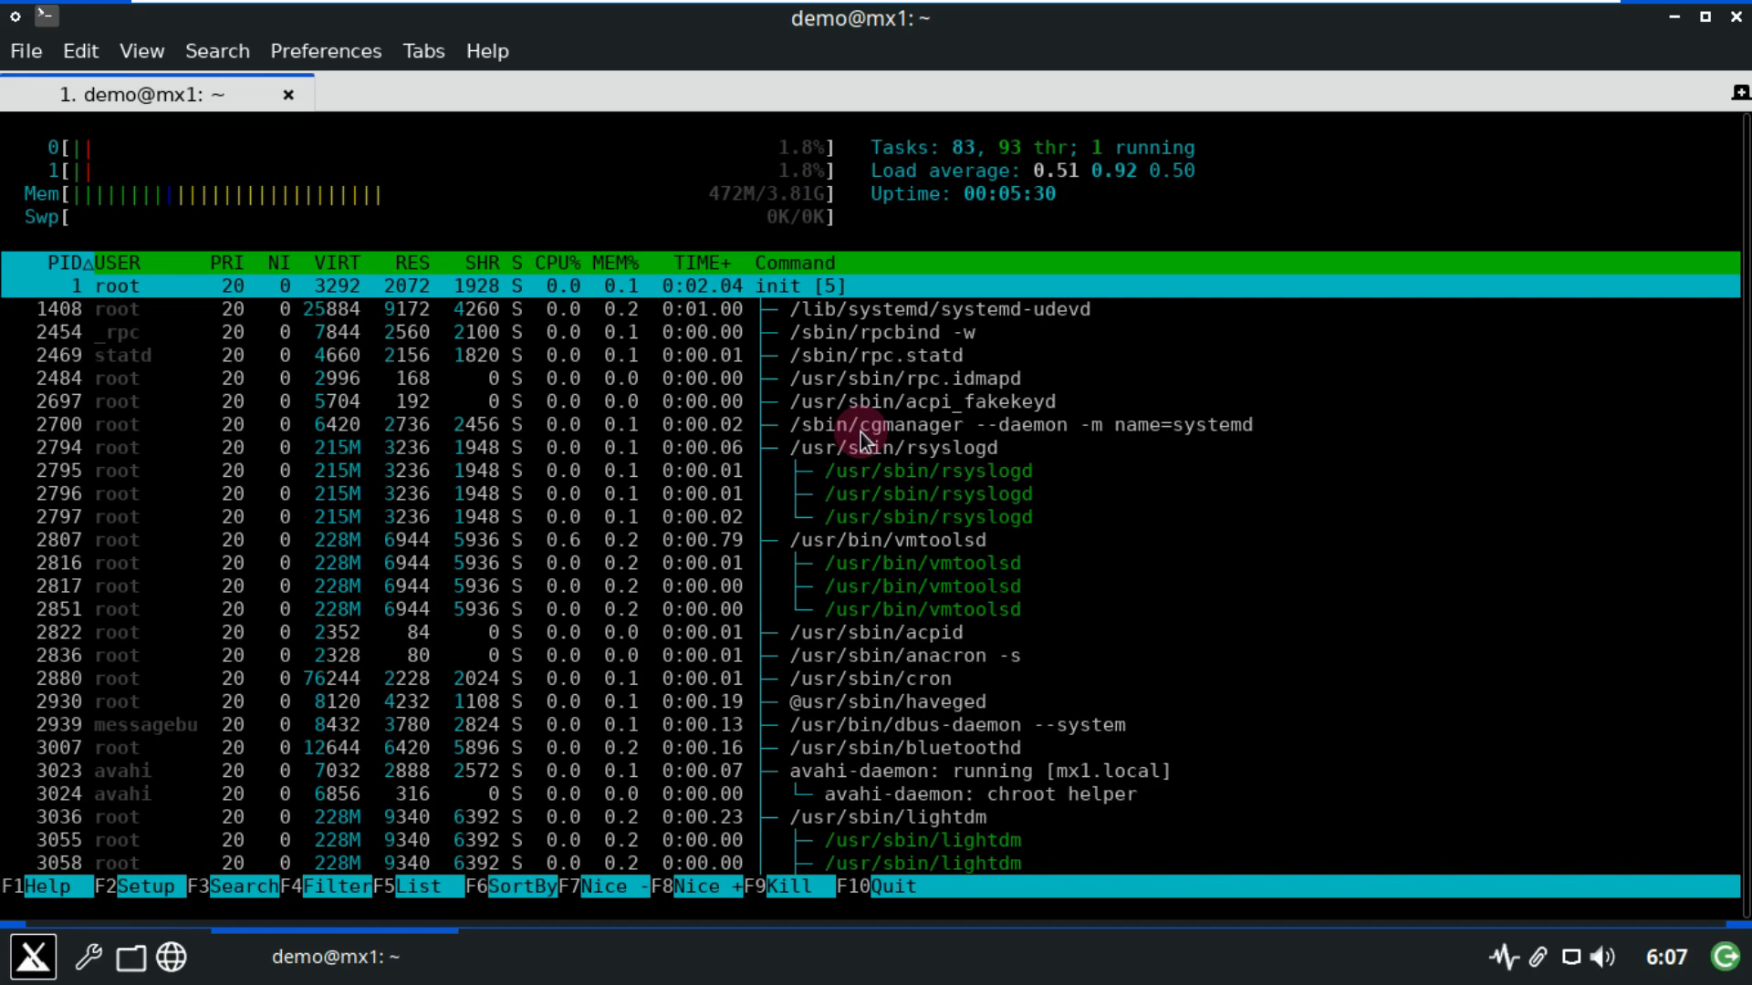
scroll(861, 440, "down", 8)
scroll(862, 436, "up", 3)
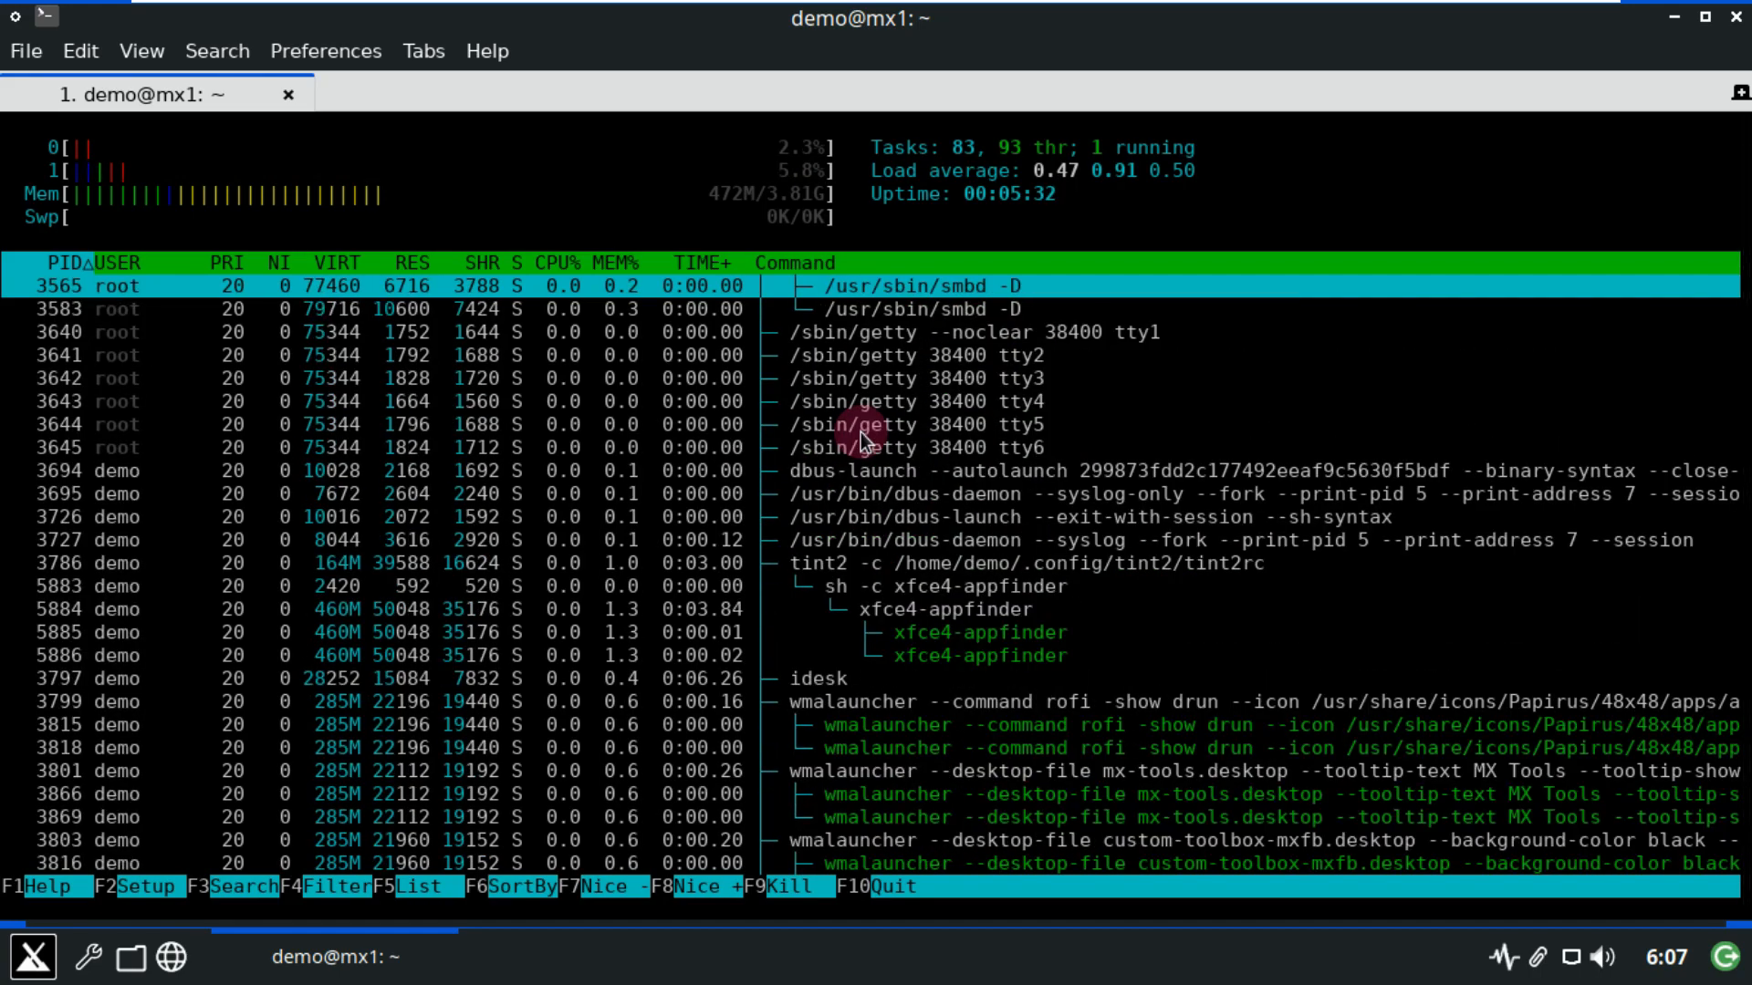
scroll(861, 436, "down", 3)
scroll(862, 436, "down", 4)
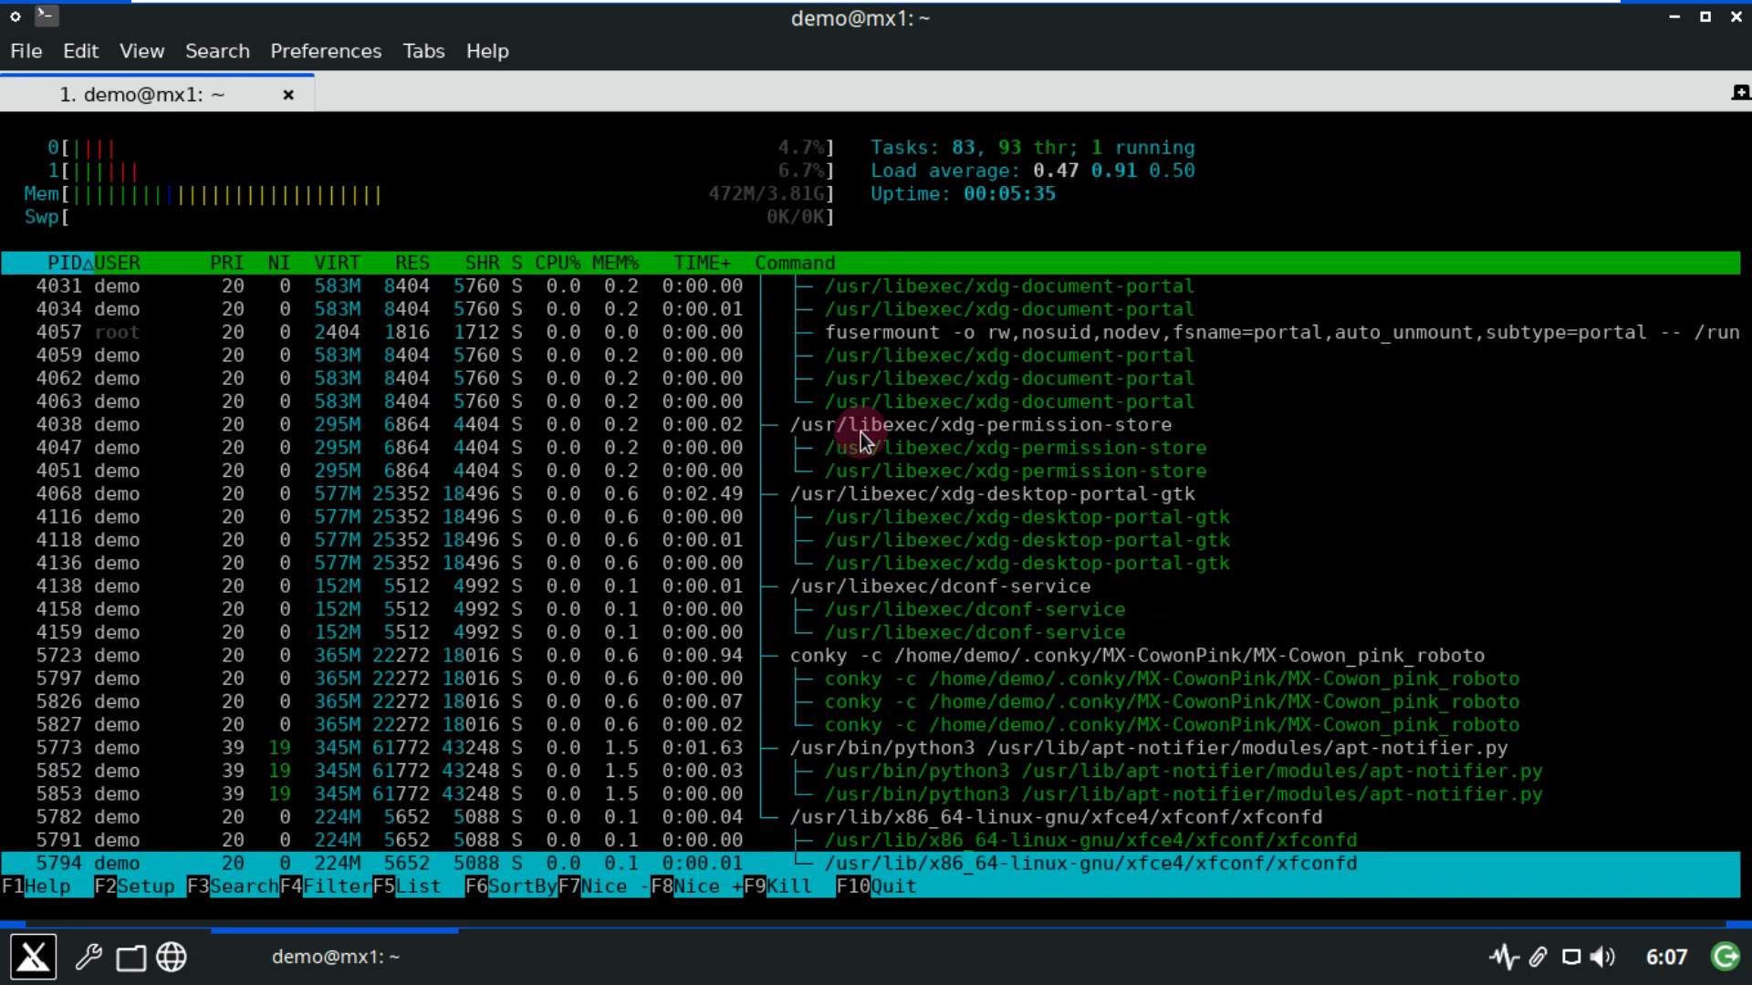
scroll(861, 436, "up", 20)
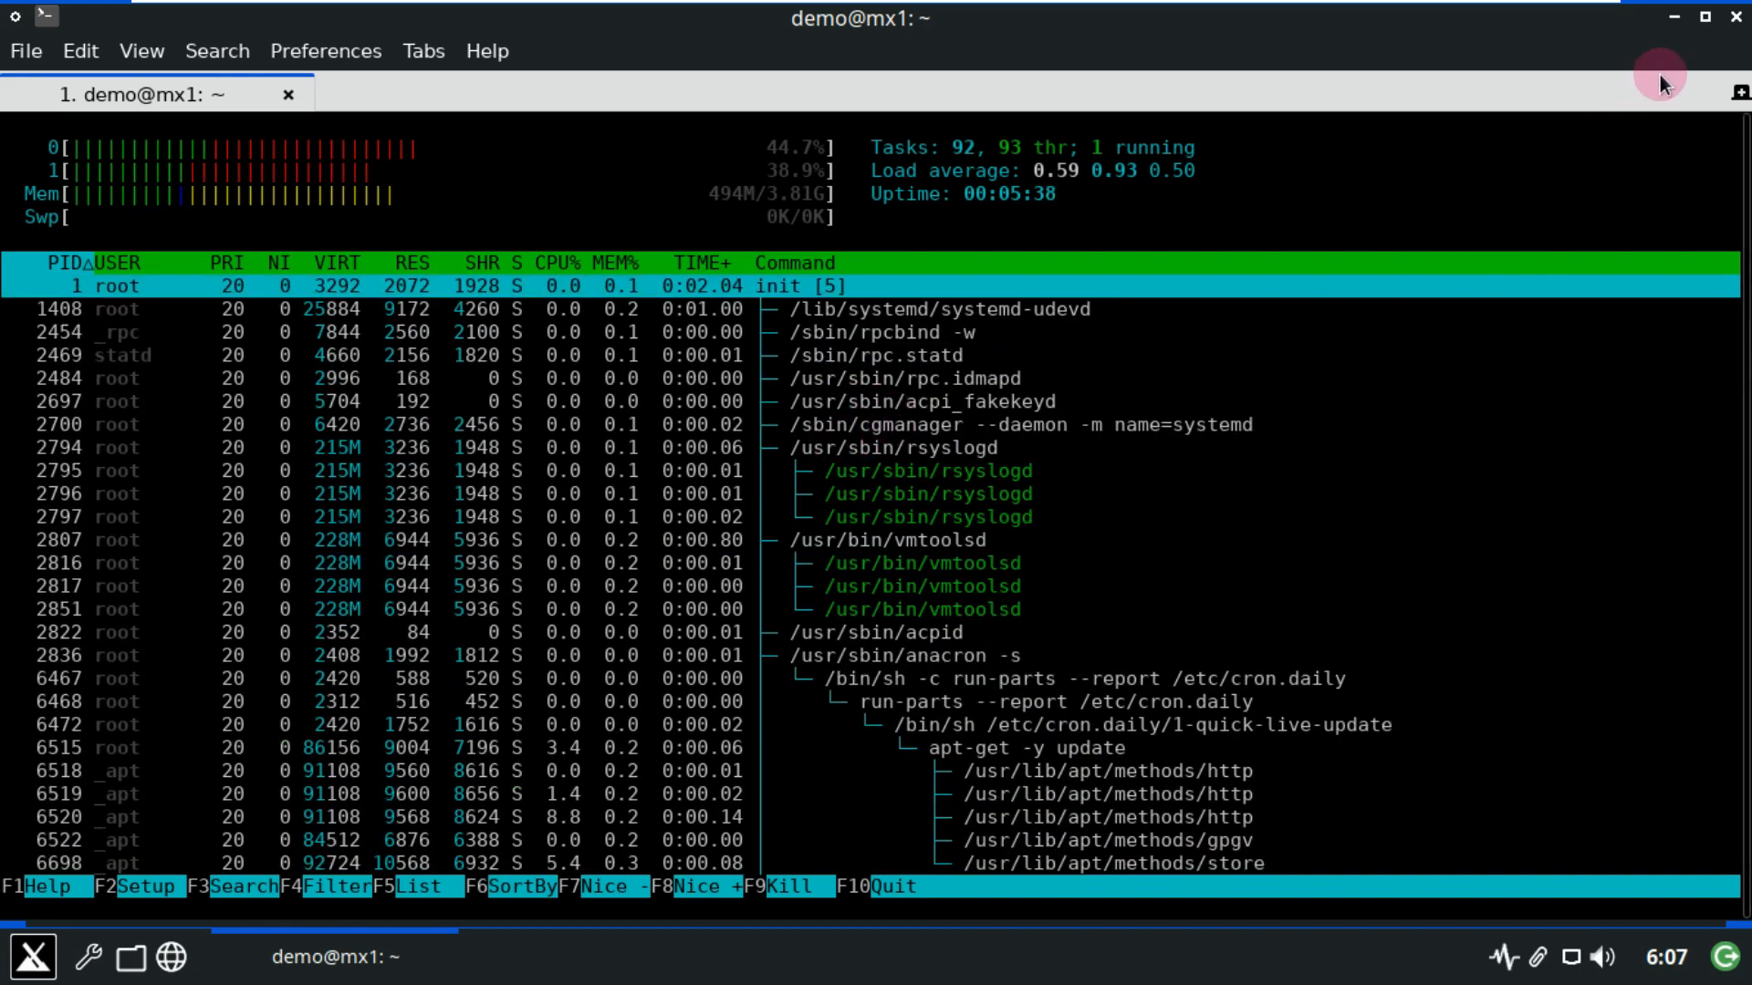
Close the terminal, confirming Yes, then view and dismiss Thunar's About information.
left_click(1735, 27)
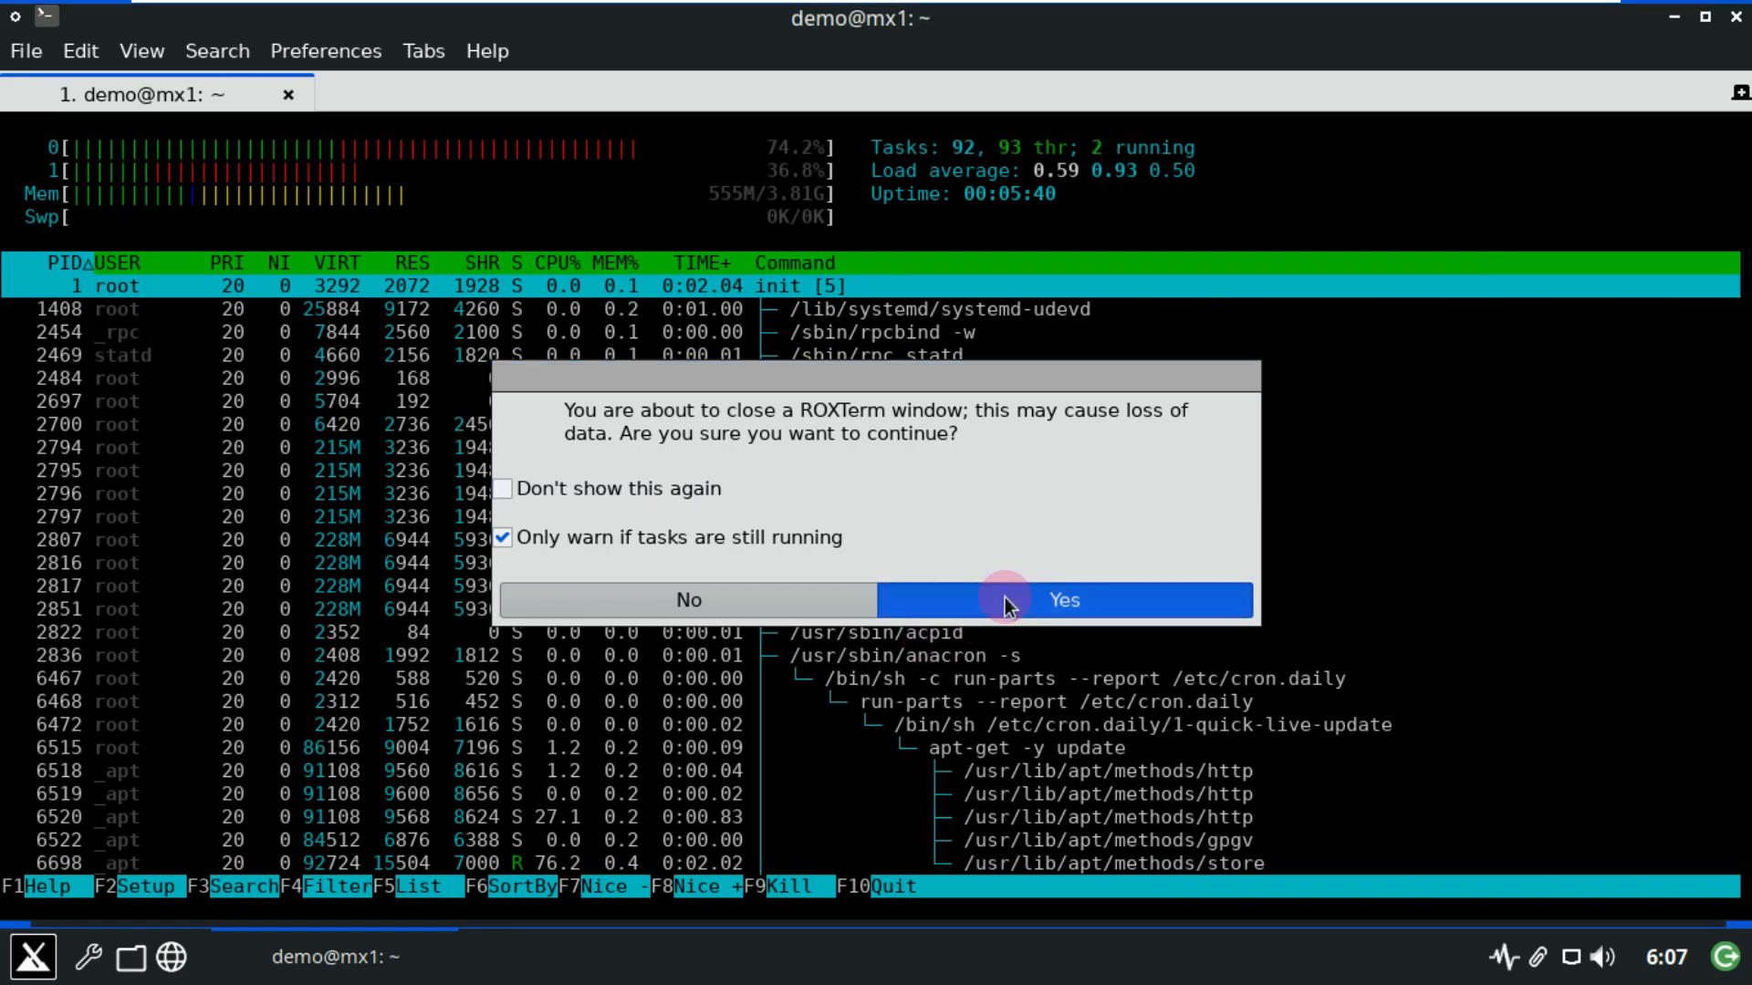
left_click(1009, 597)
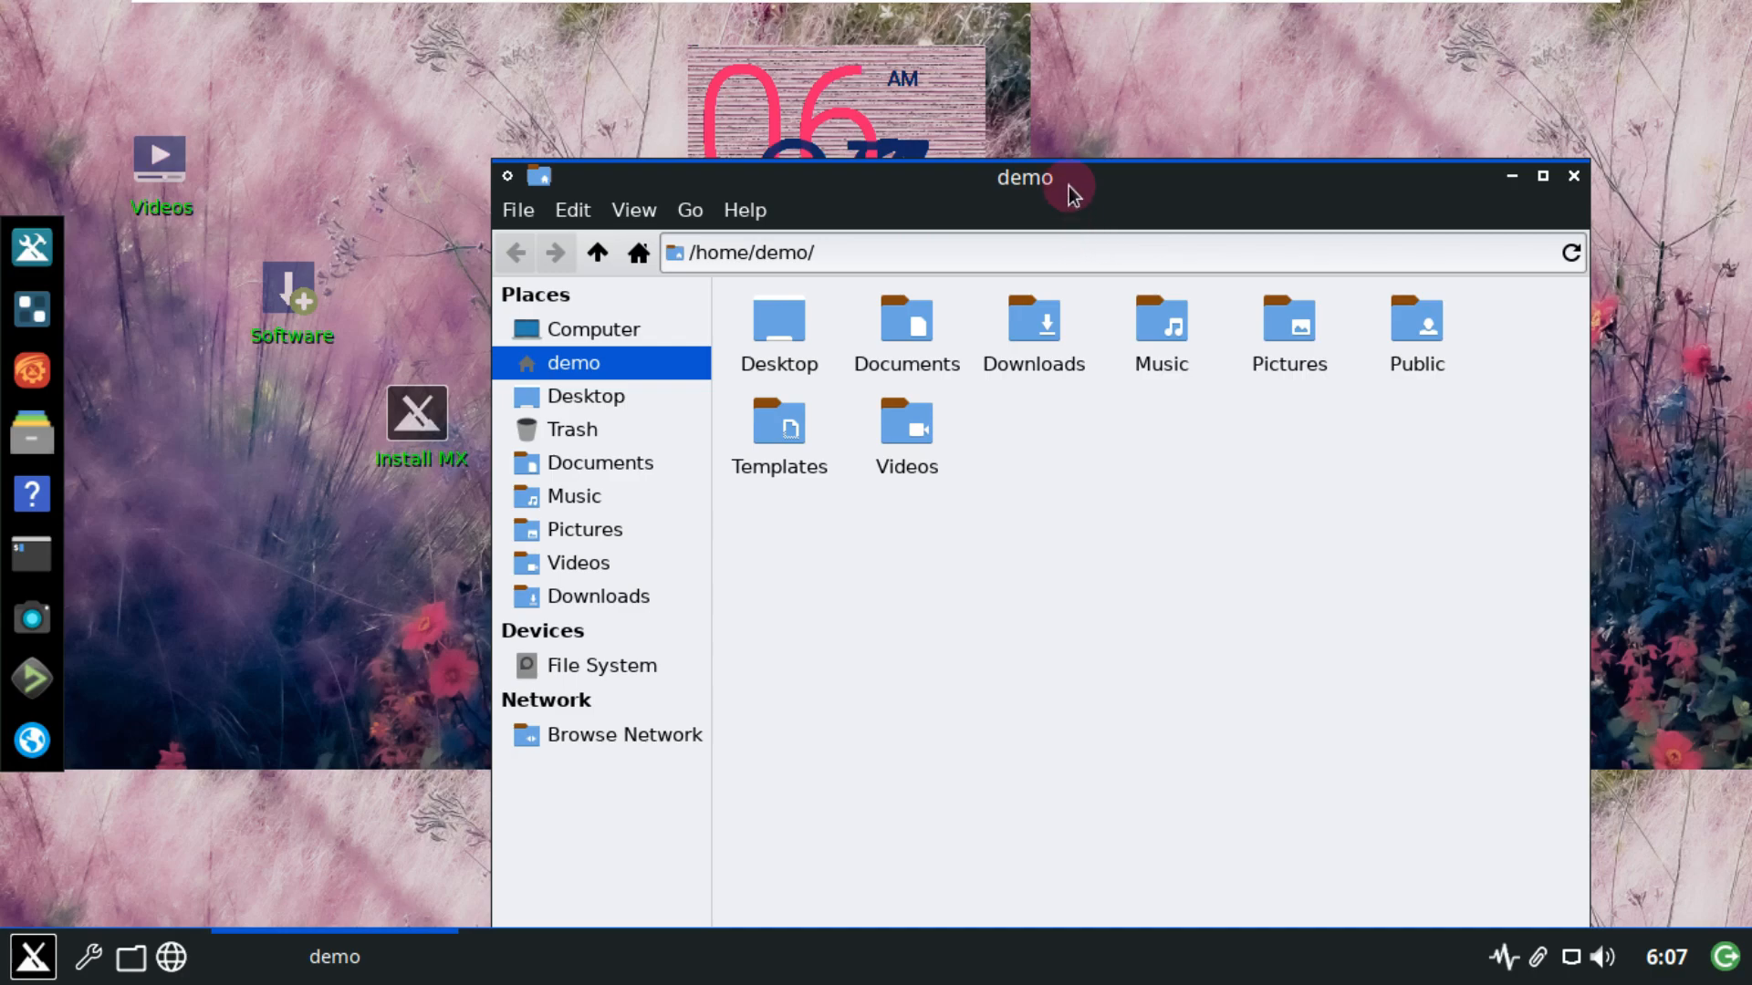
left_click_drag(1070, 187, 971, 42)
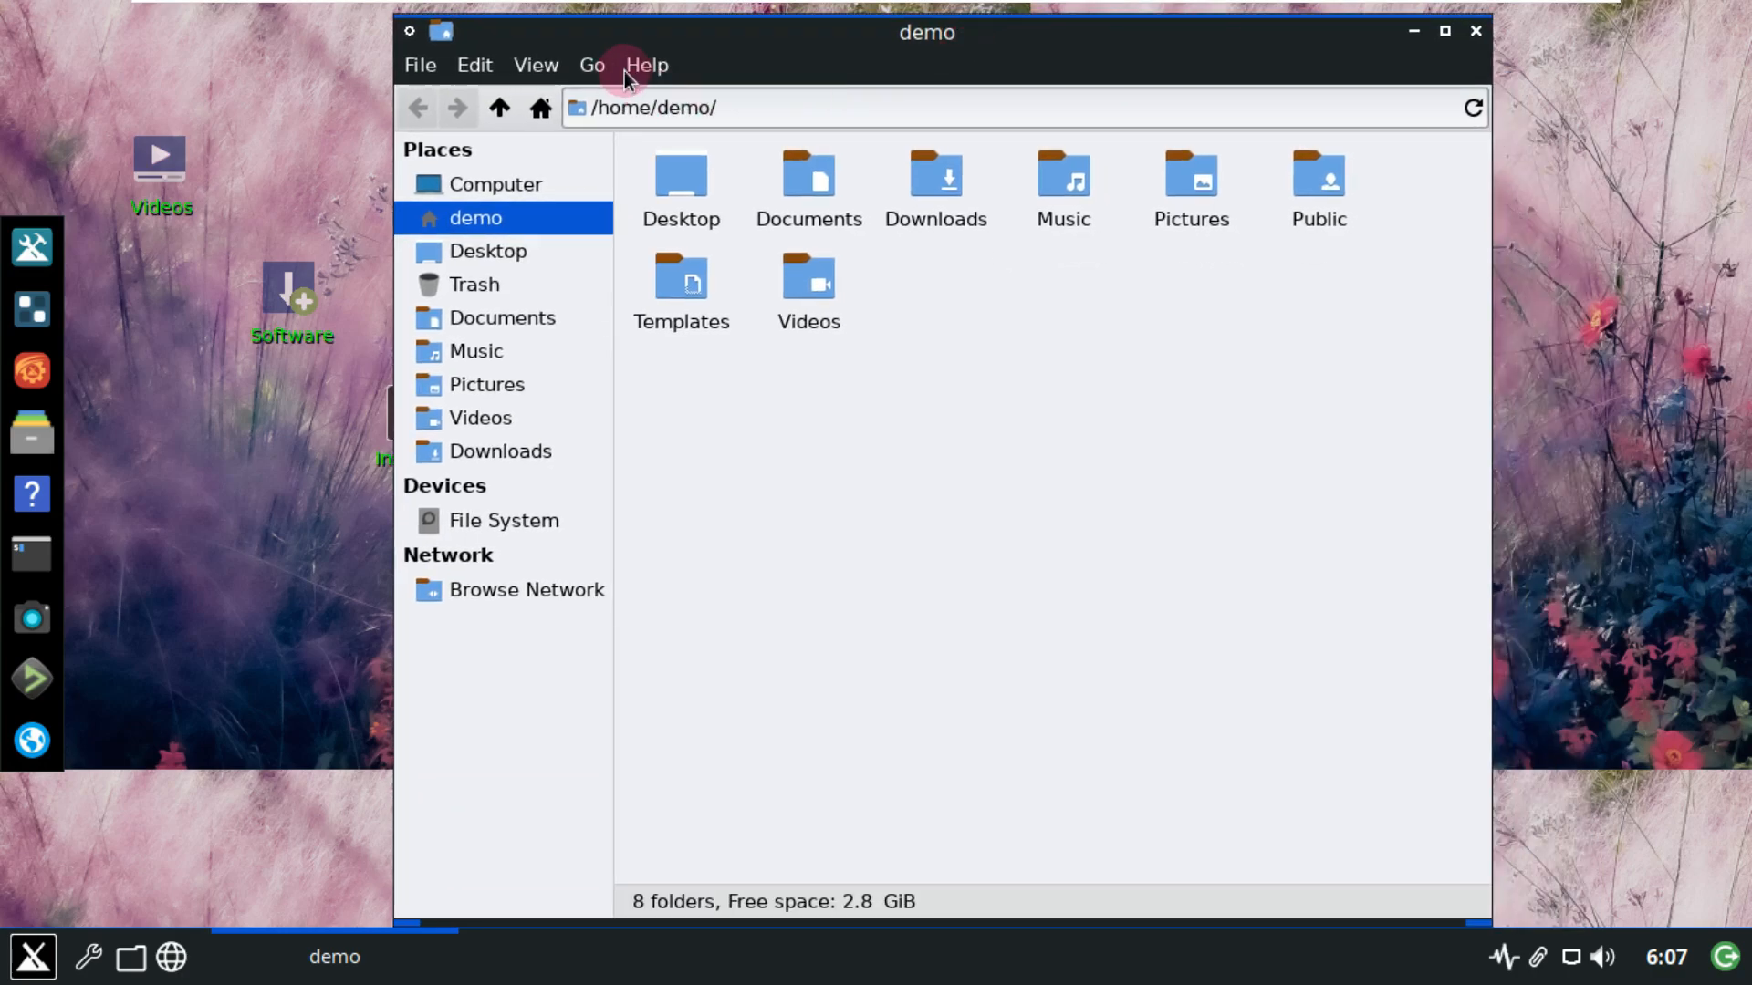
left_click(644, 65)
left_click(657, 144)
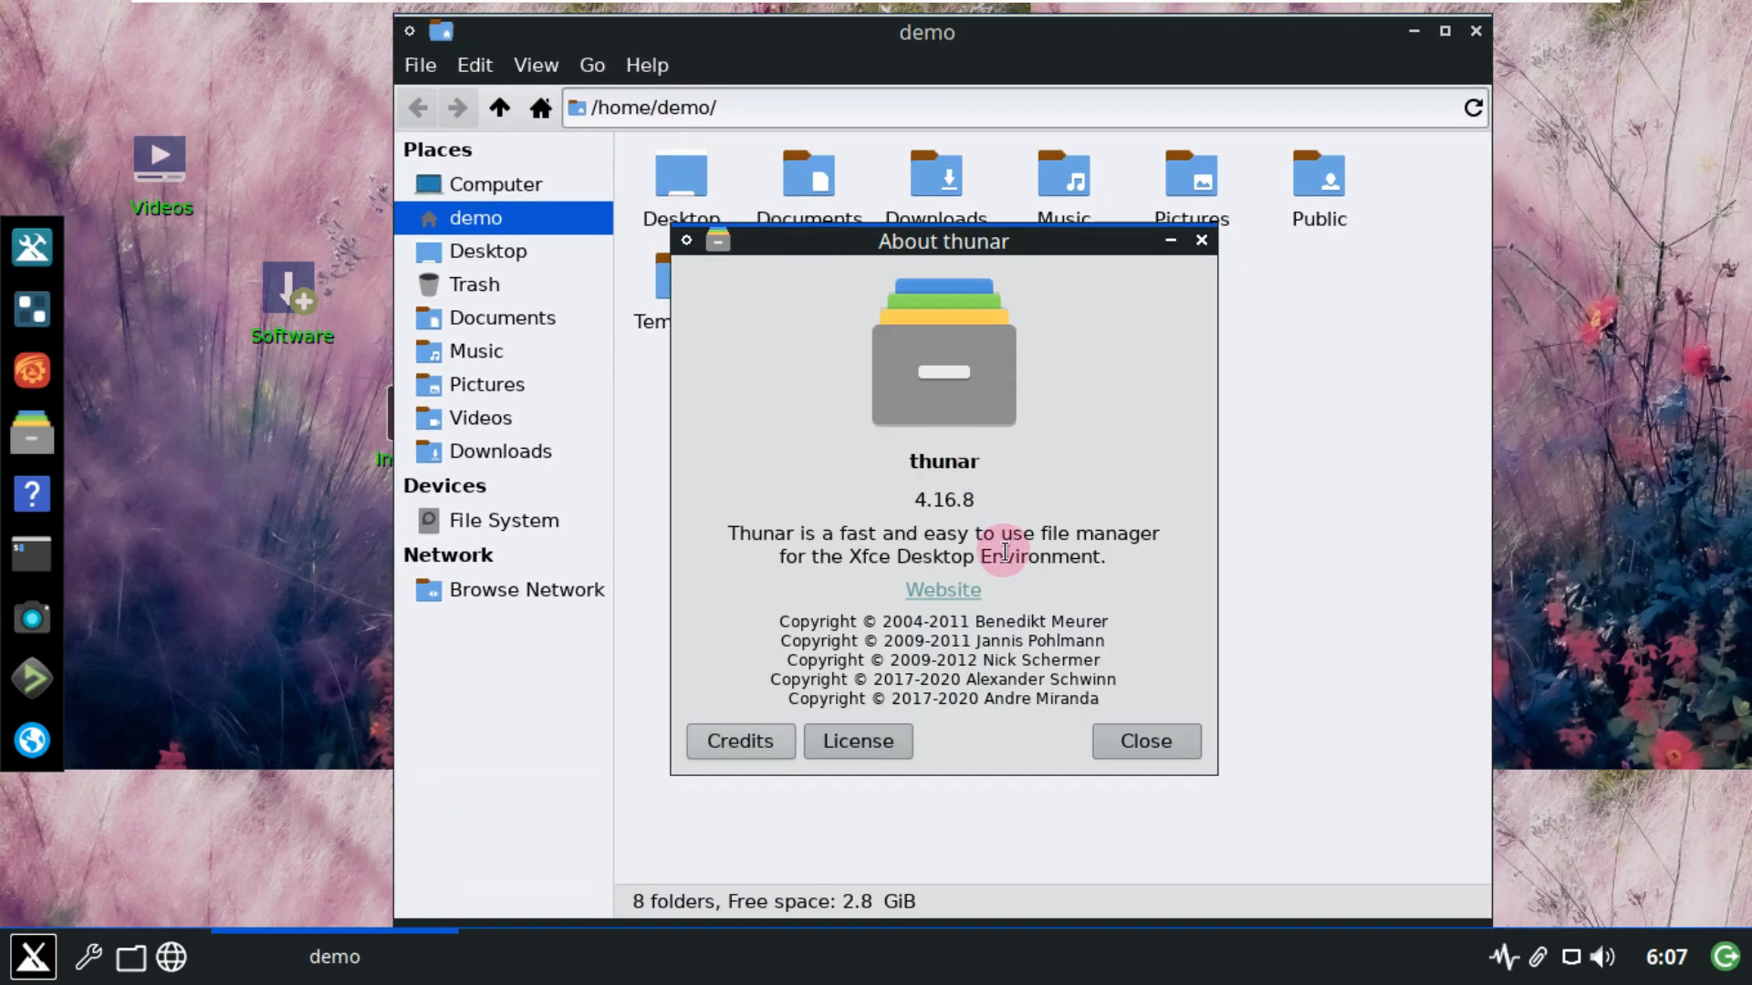
left_click(1129, 746)
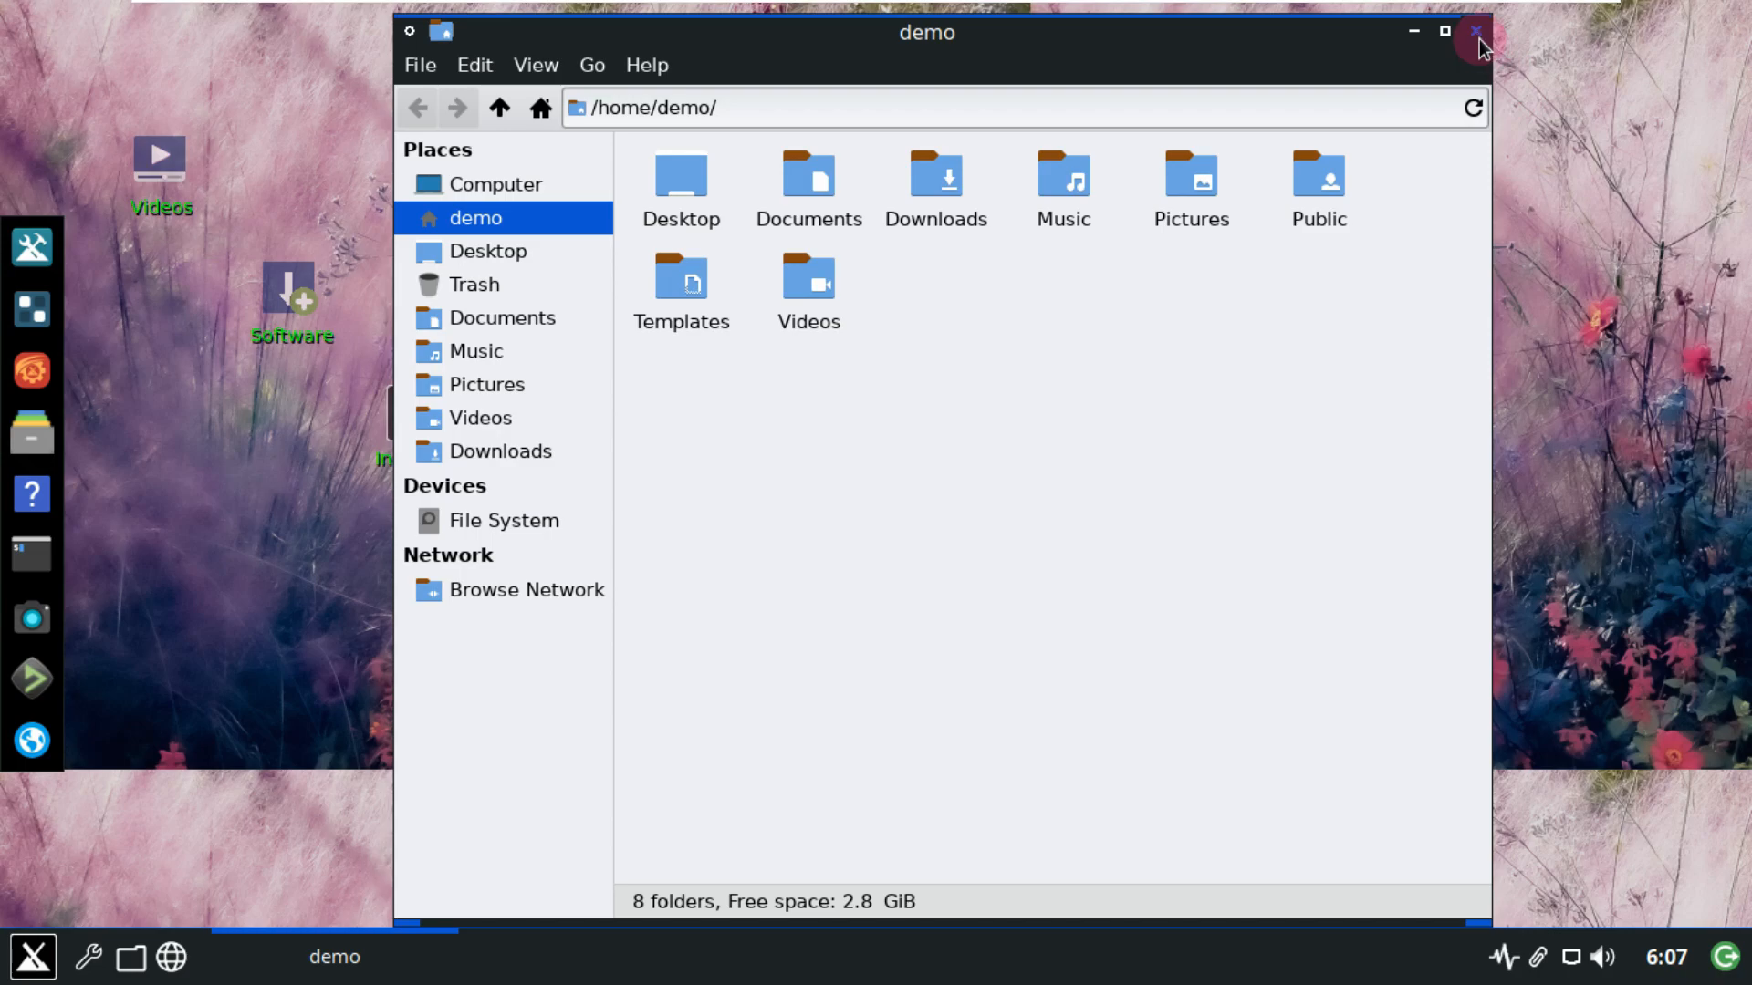
Close the file manager, then view and dismiss qpdfview's Help > About version details.
left_click(1476, 30)
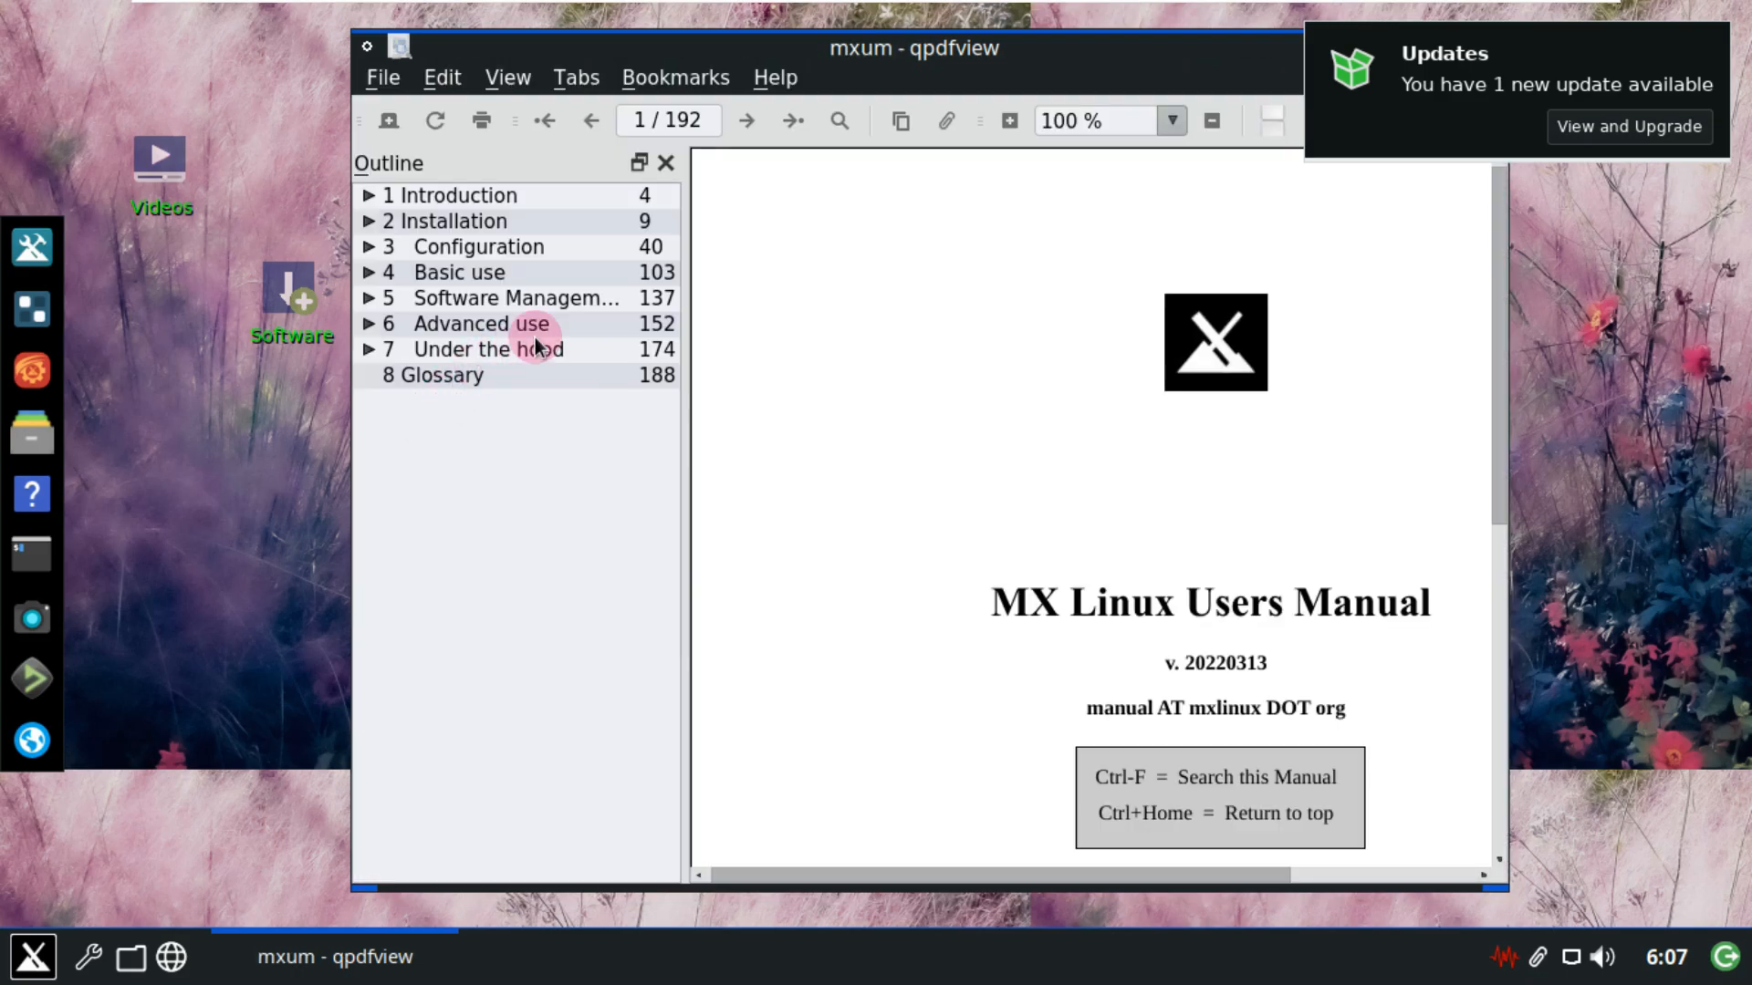
left_click(776, 80)
left_click(783, 140)
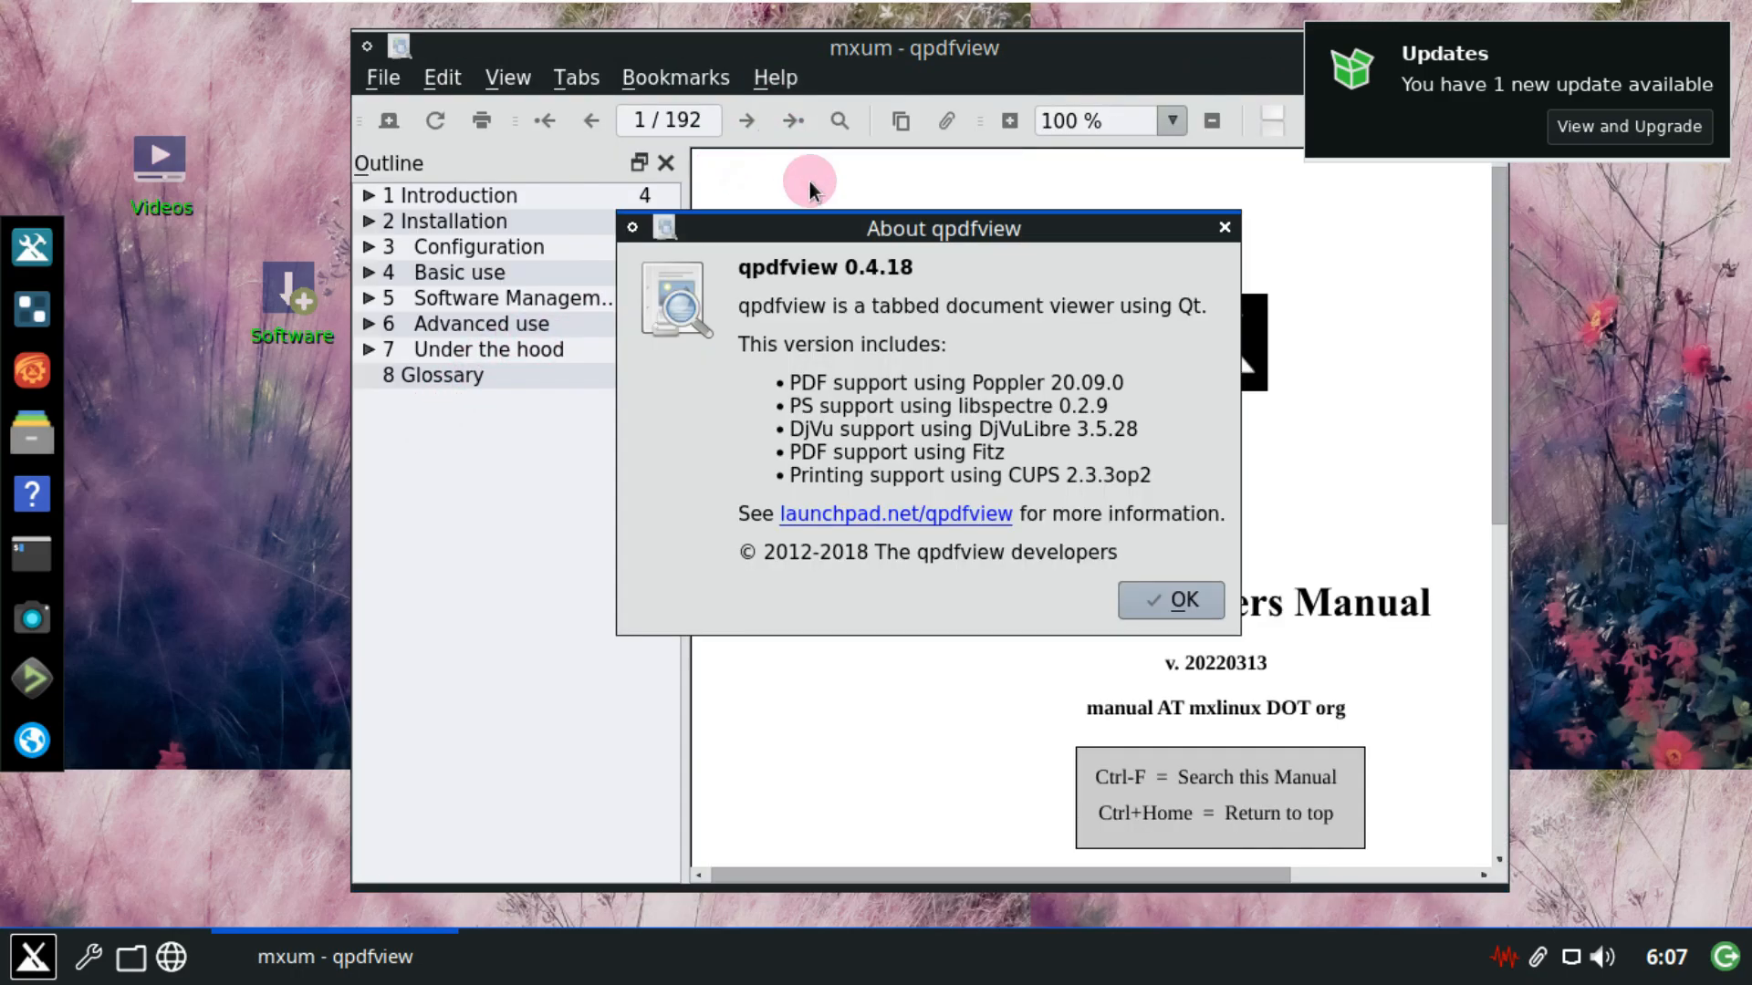
left_click(1173, 599)
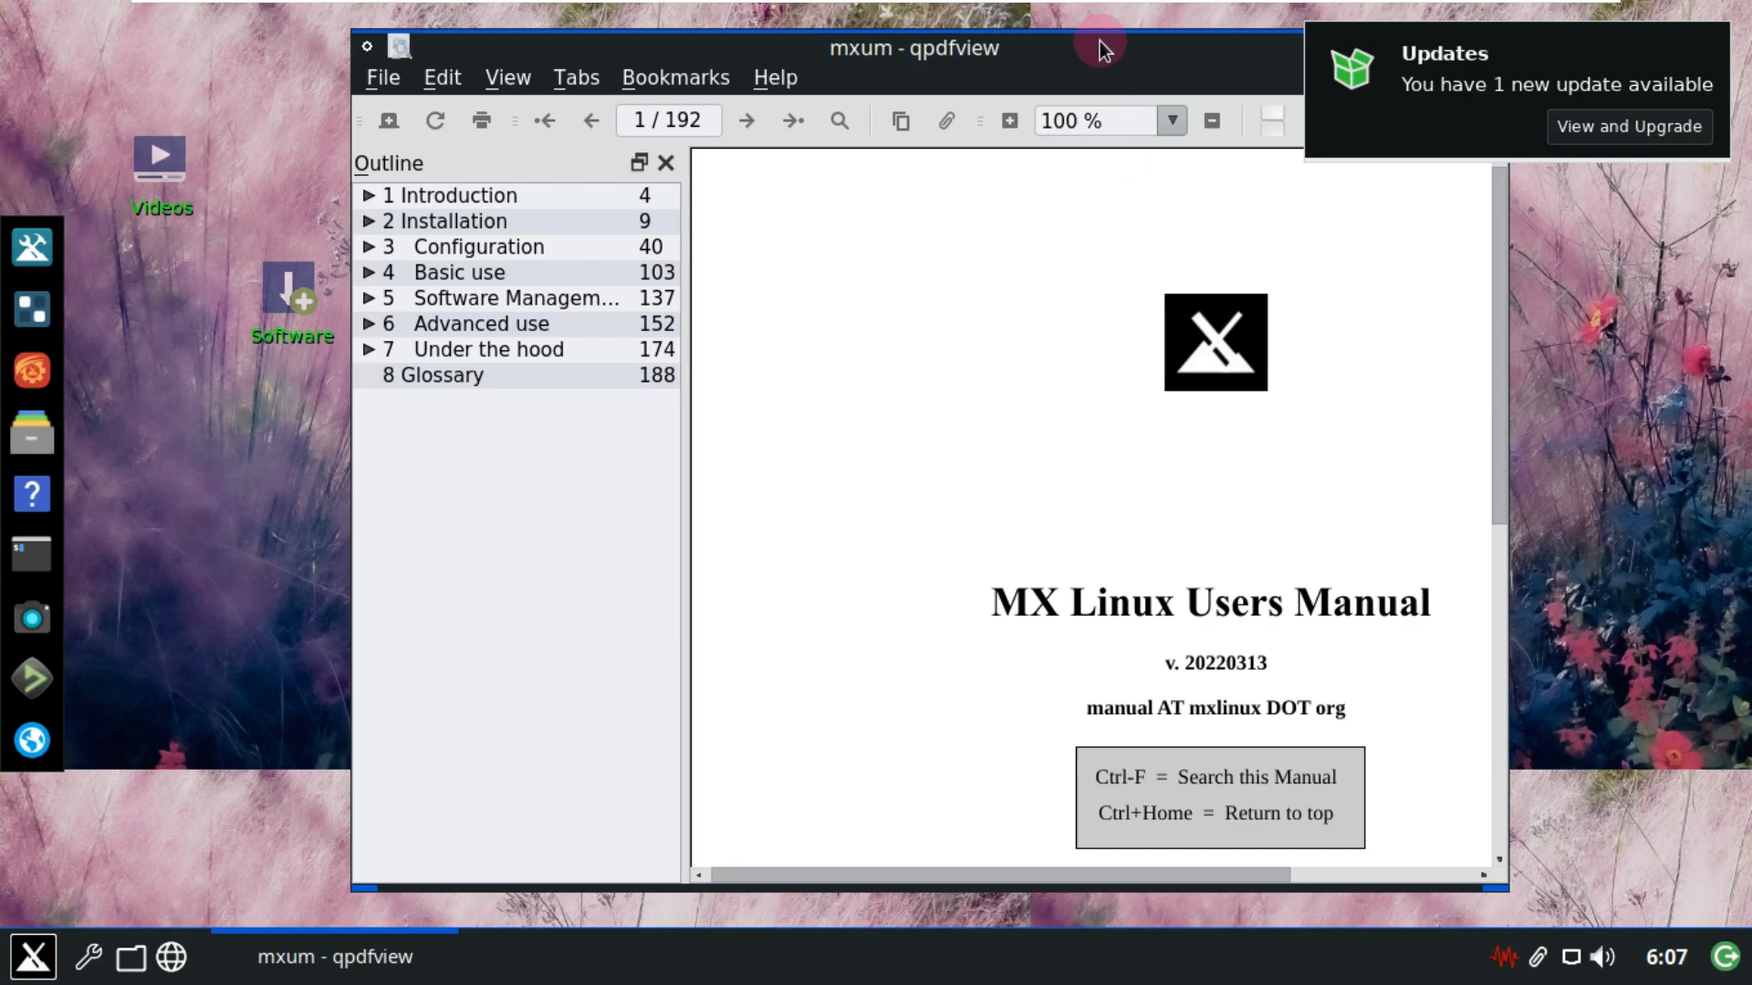
Move the manual window aside, close qpdfview, and launch the MX Linux Installer.
left_click_drag(1102, 51, 860, 140)
left_click(1256, 139)
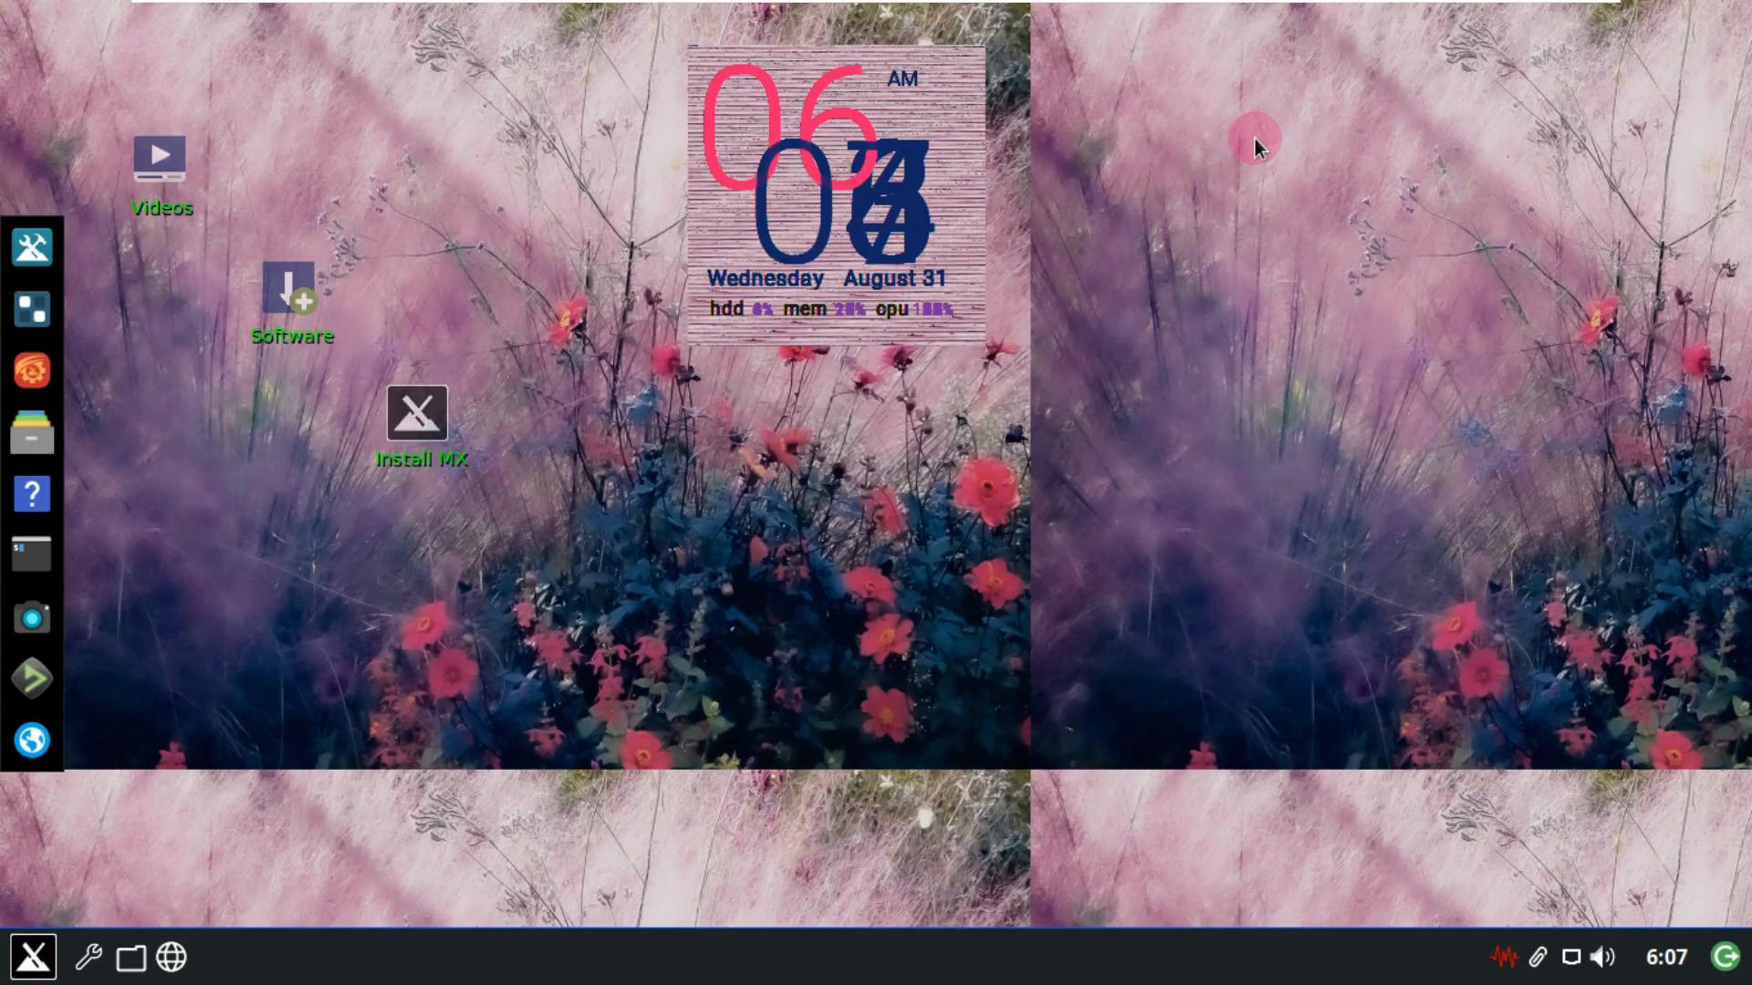
left_click(407, 421)
left_click(407, 422)
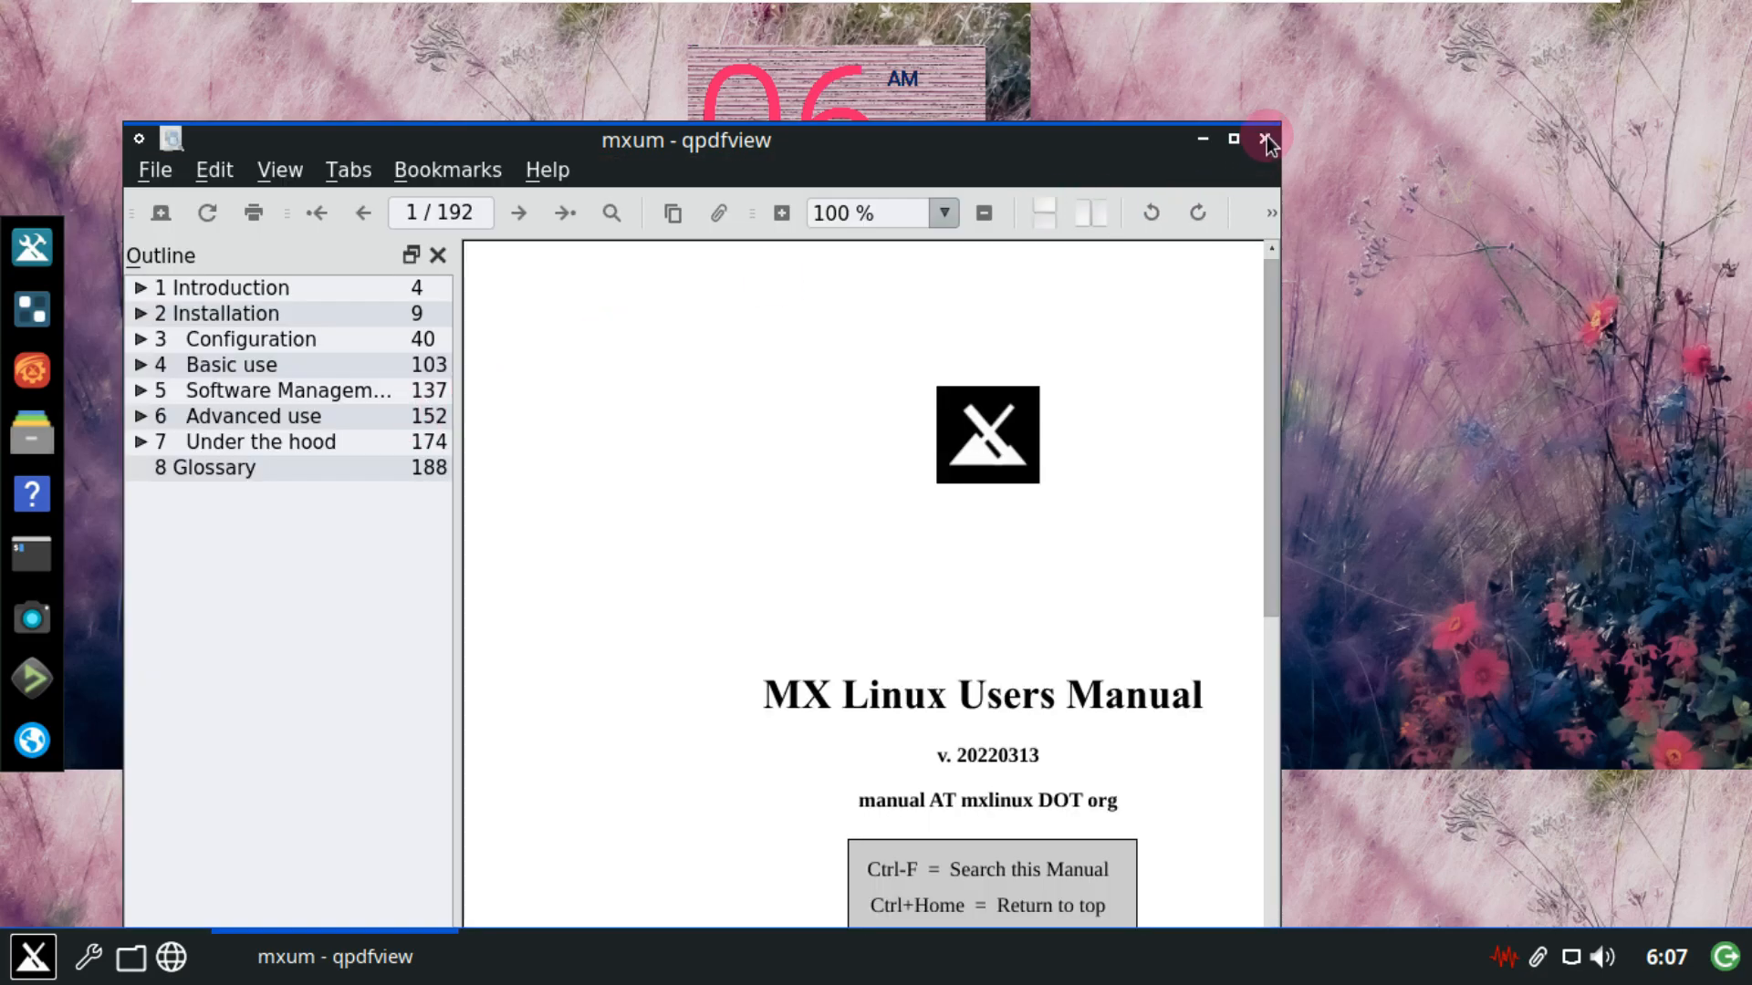
left_click(1265, 139)
left_click(435, 415)
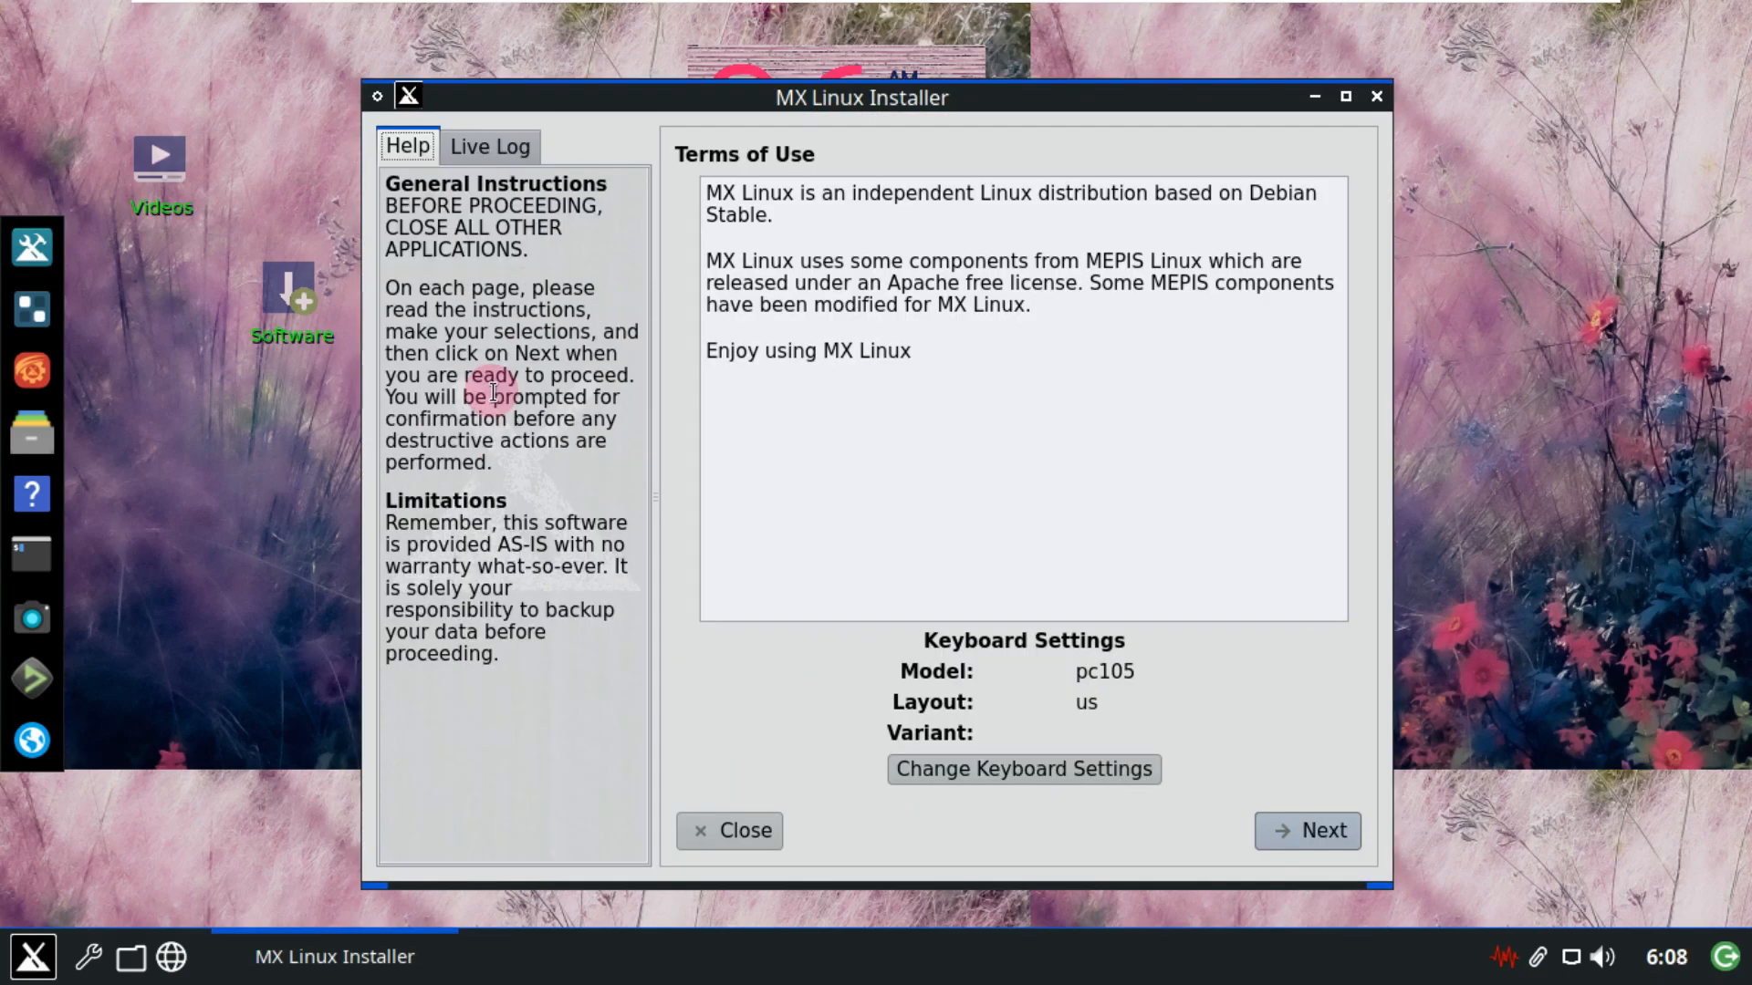
Maximize the installer and choose a regular install using the whole sda disk (30.0 GB).
left_click(1344, 96)
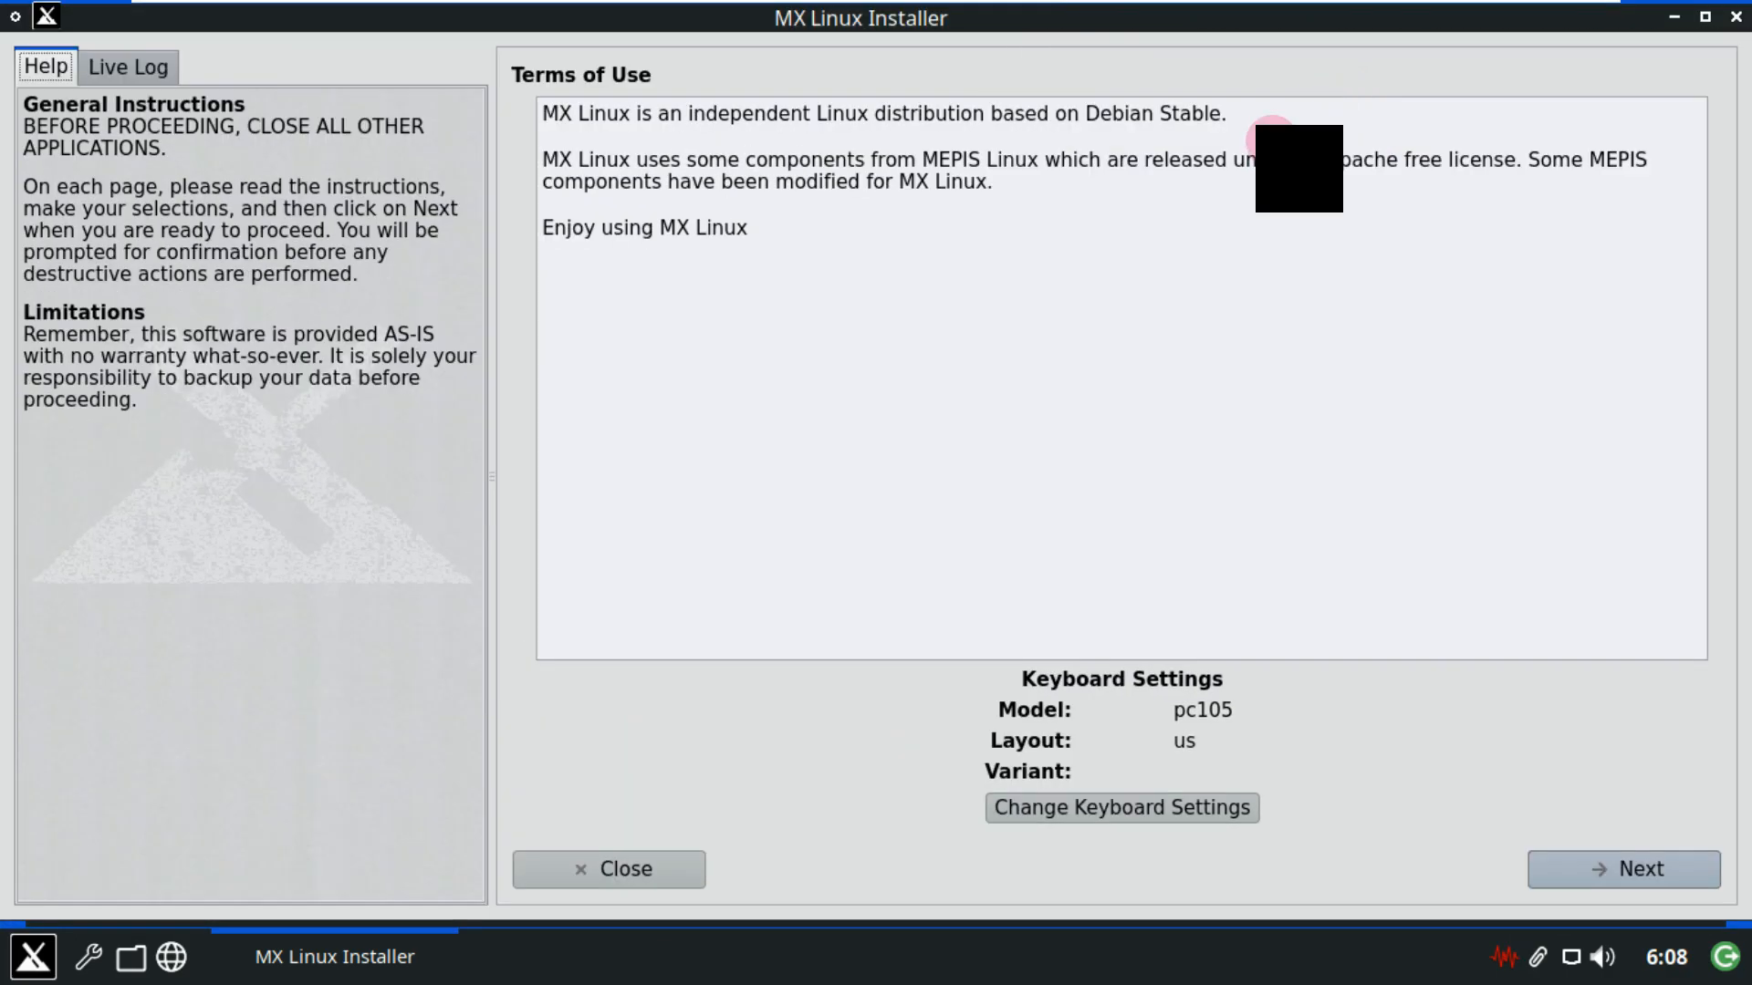
left_click(117, 62)
left_click(1587, 874)
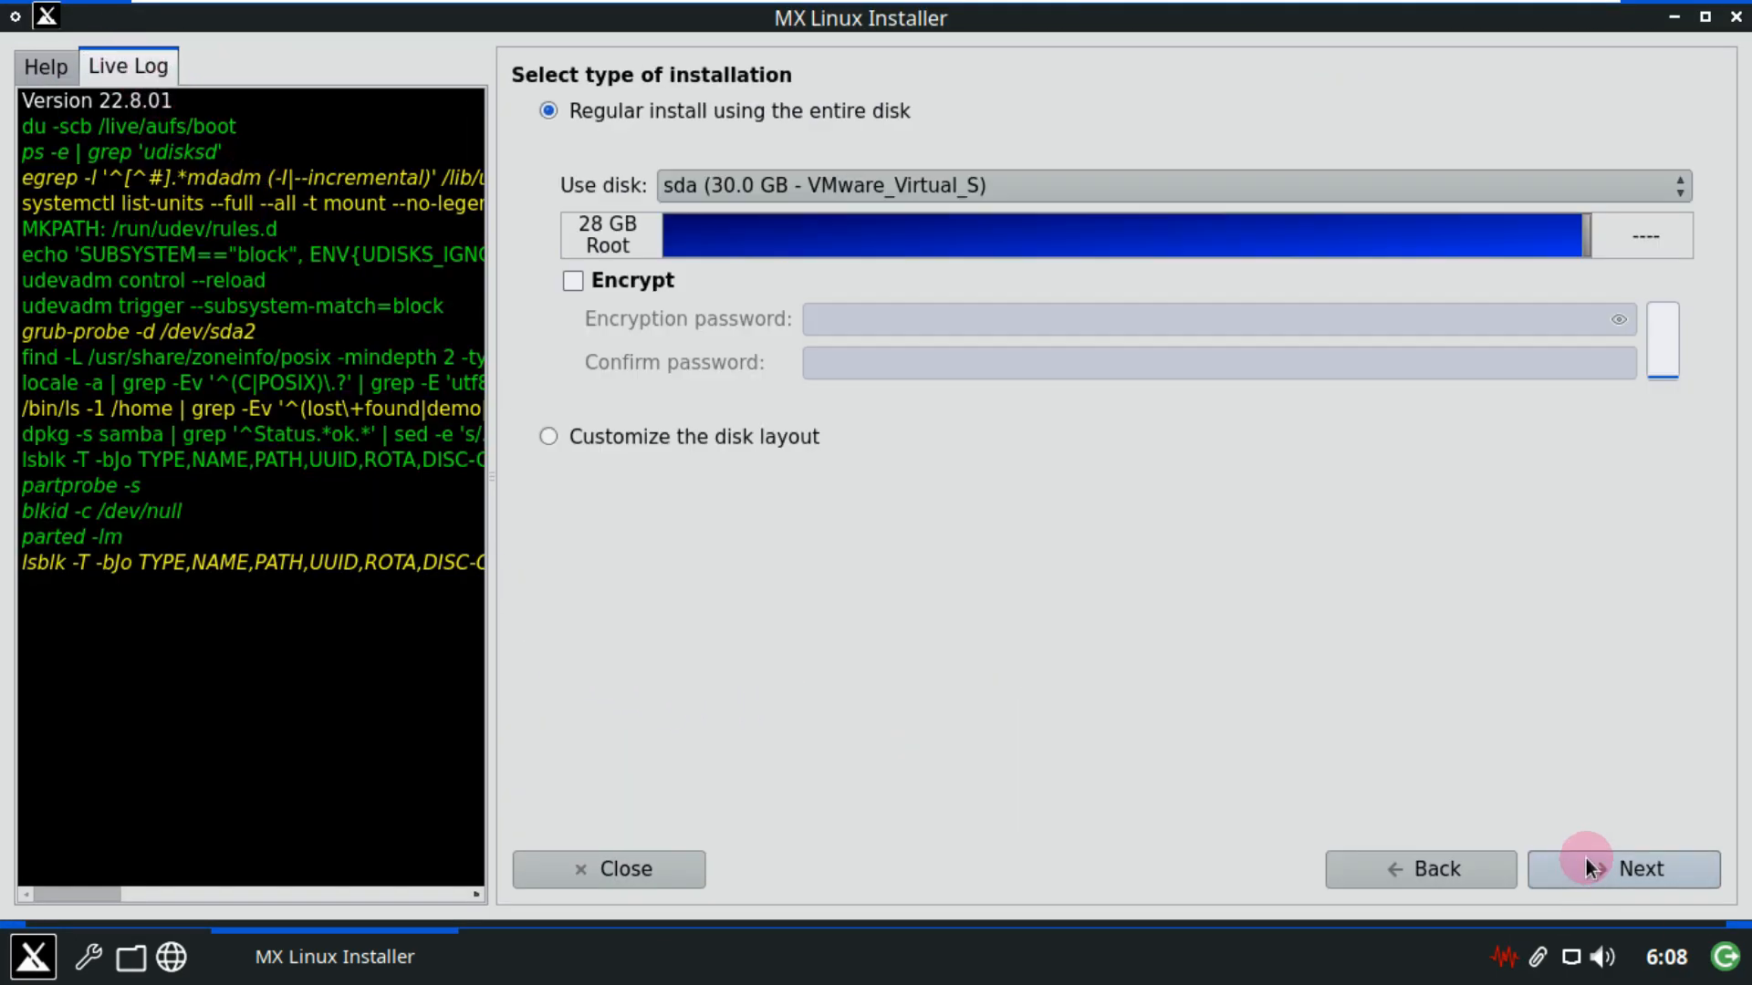
left_click(627, 436)
left_click(583, 113)
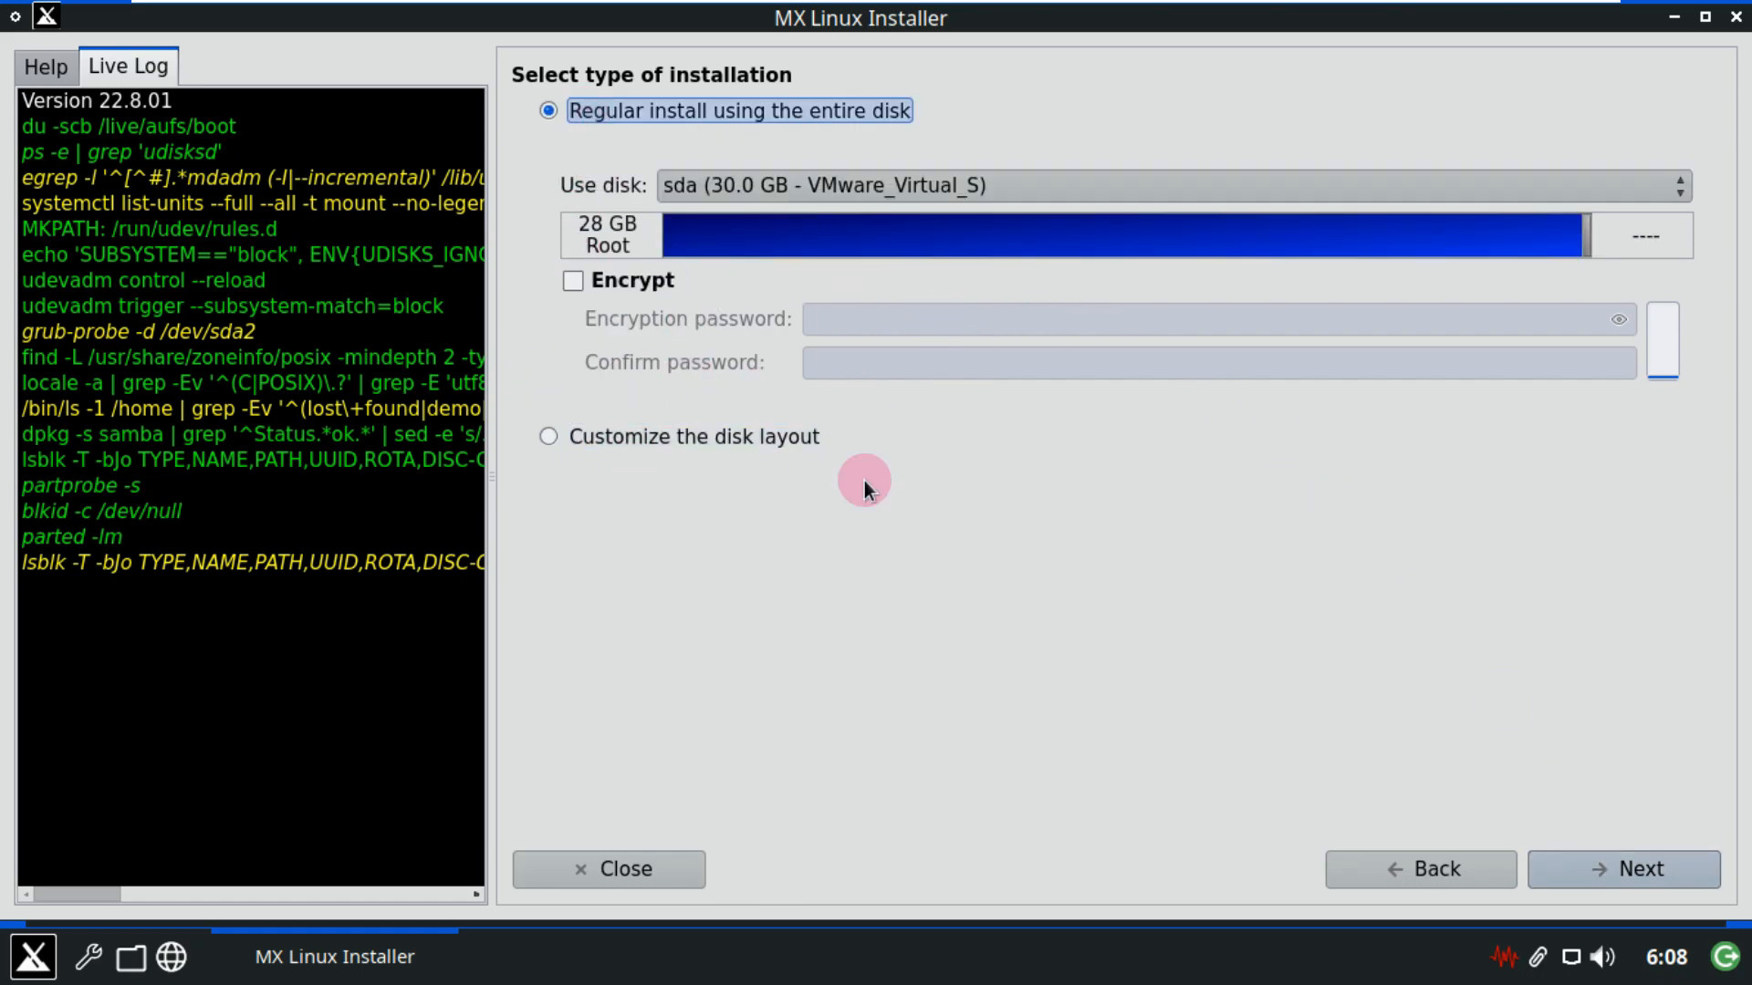
left_click(1597, 873)
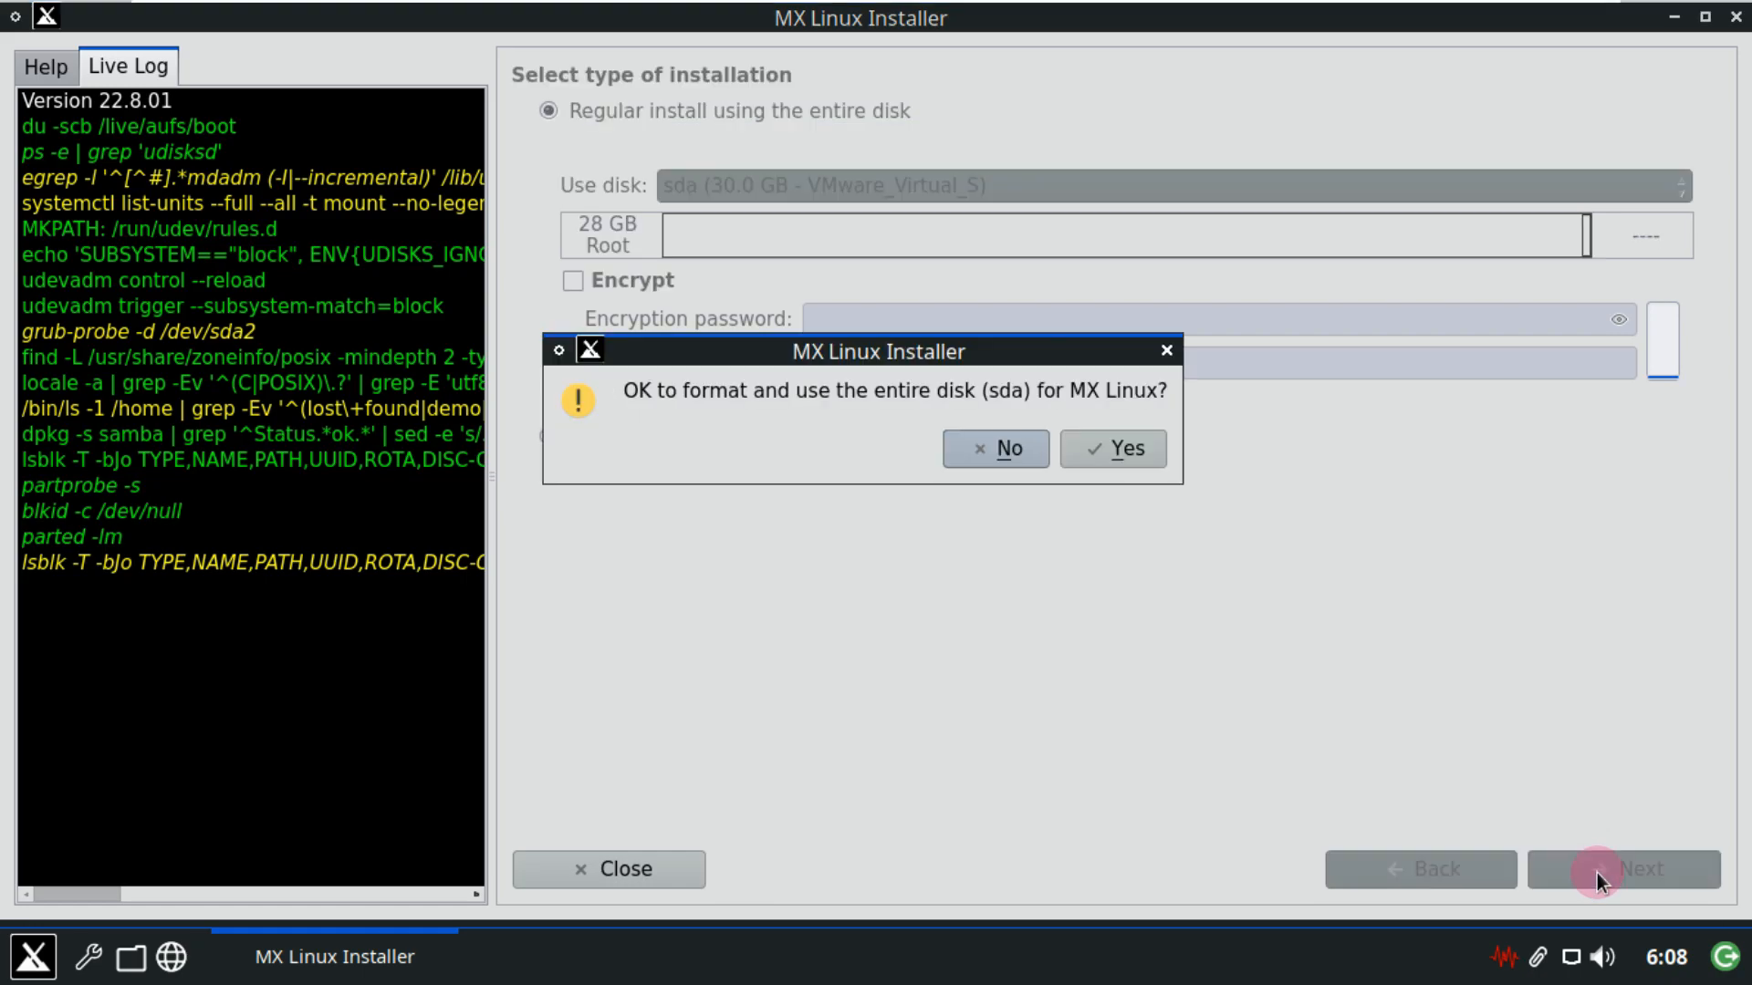
Confirm formatting sda, accept the network names, and keep the American English locale.
left_click(1081, 460)
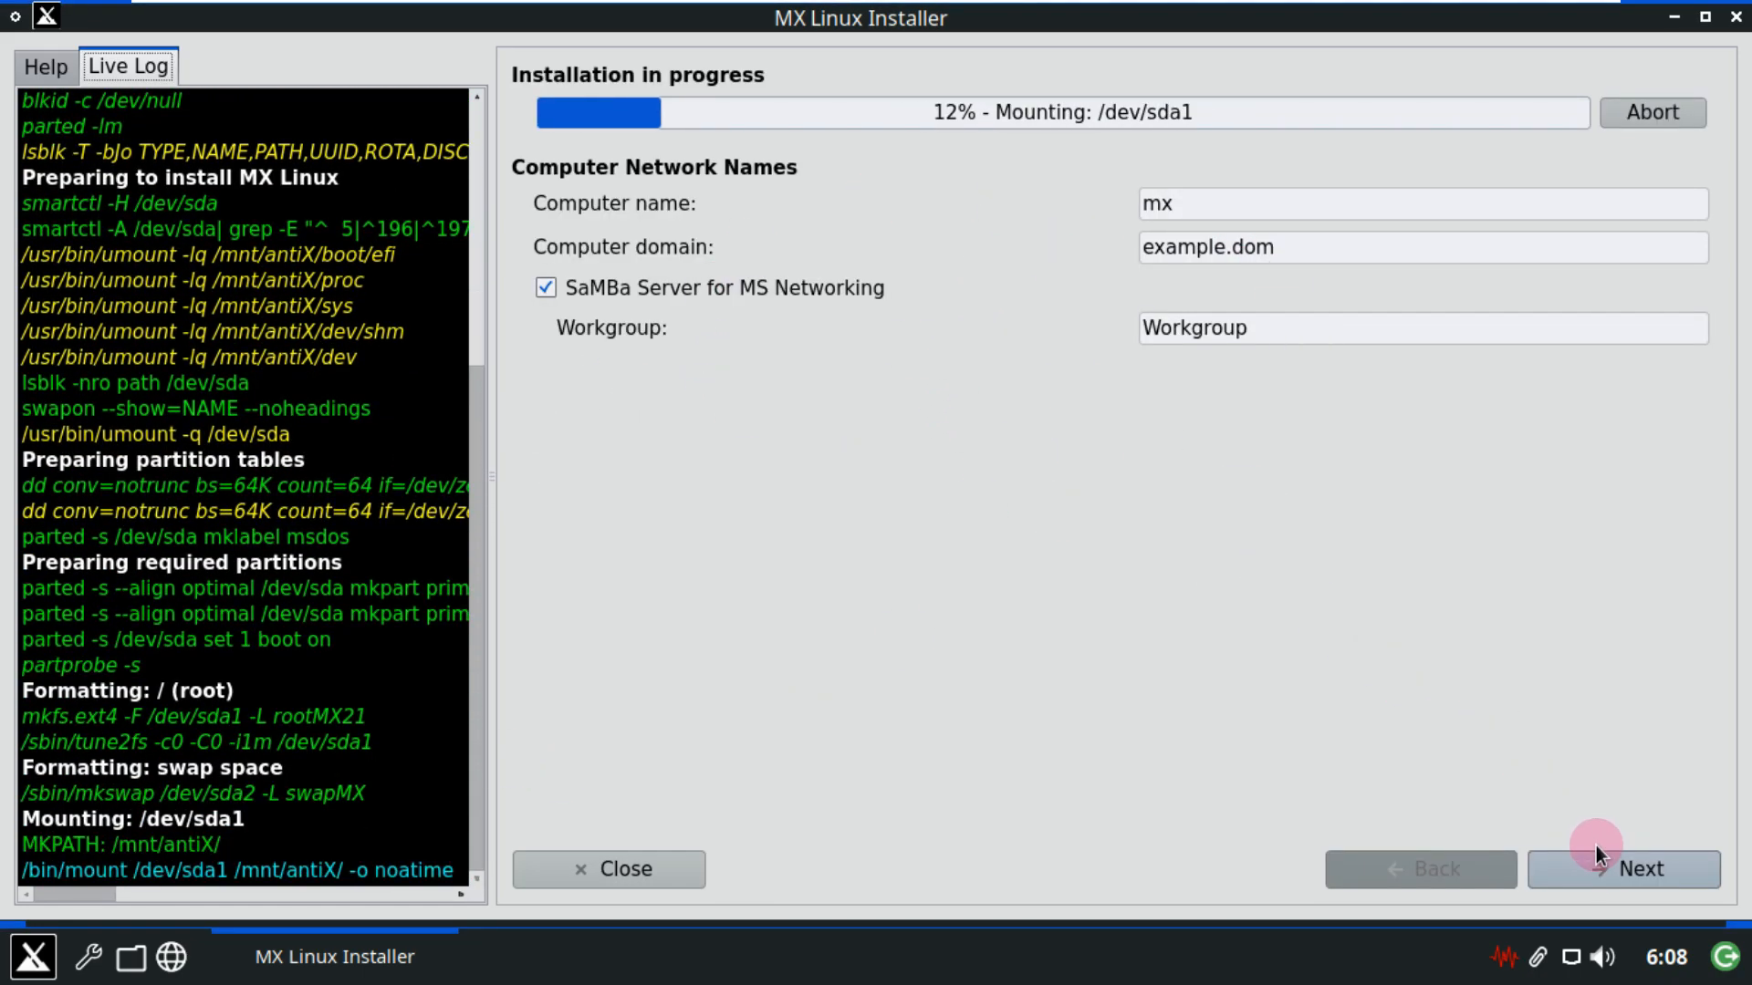
left_click(1575, 865)
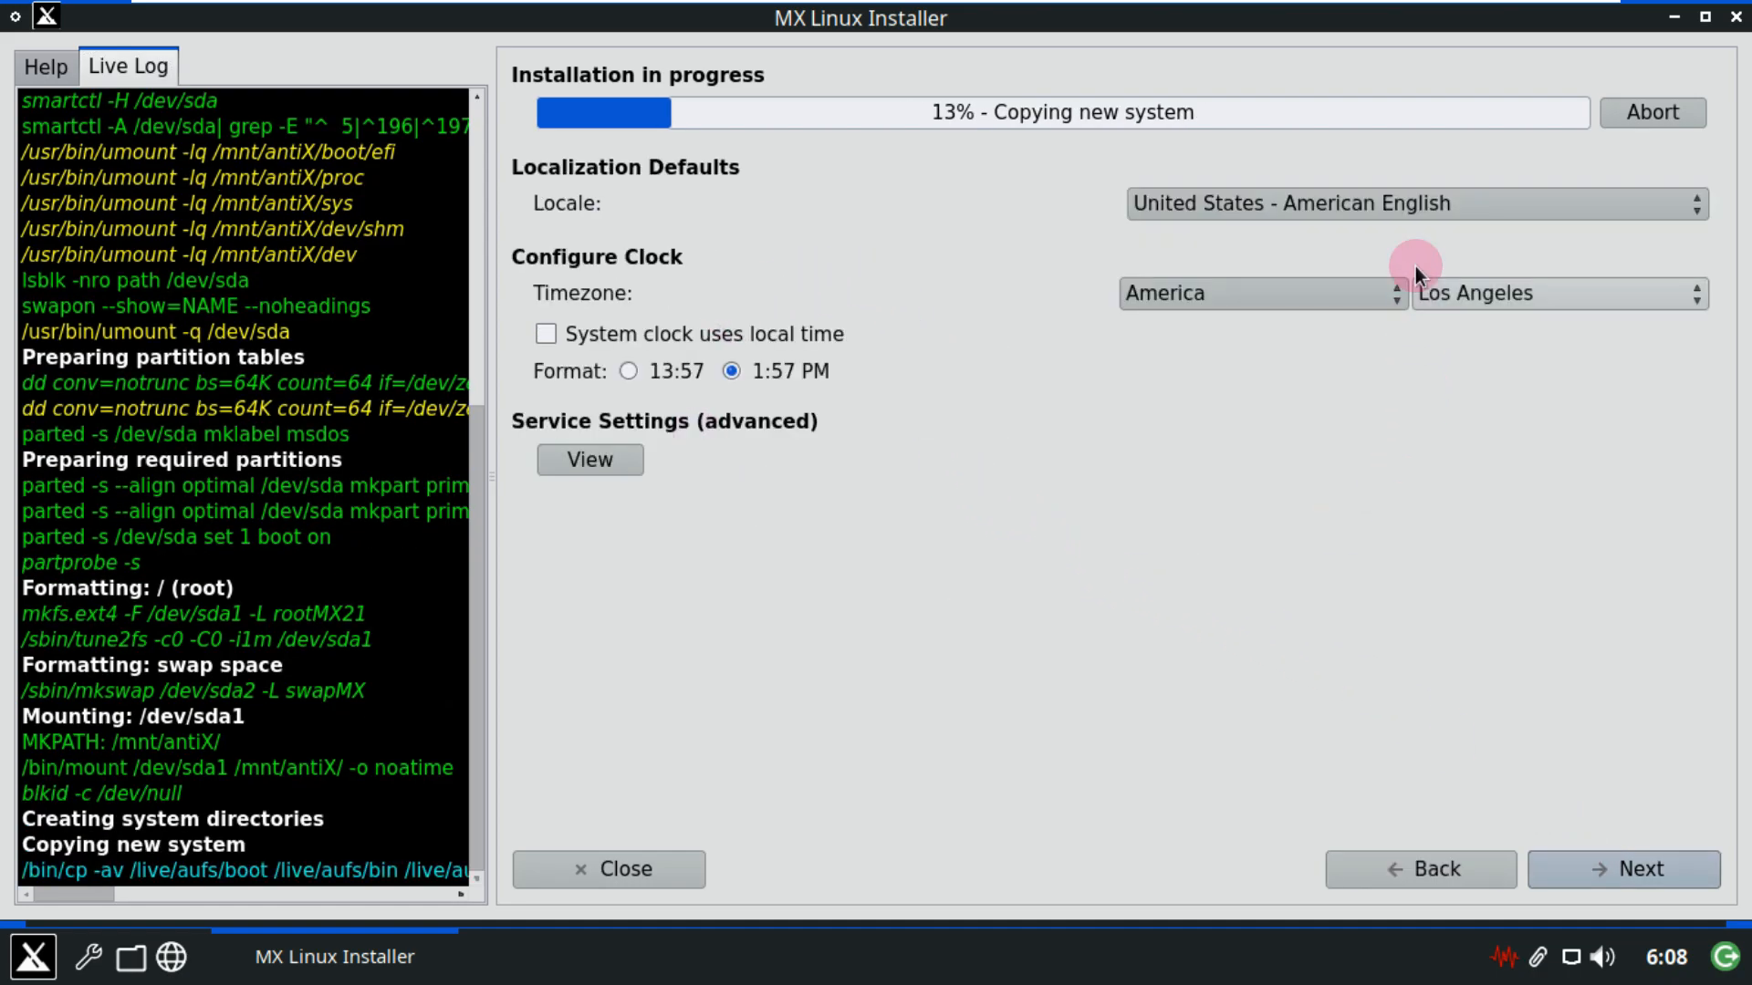
left_click(1407, 206)
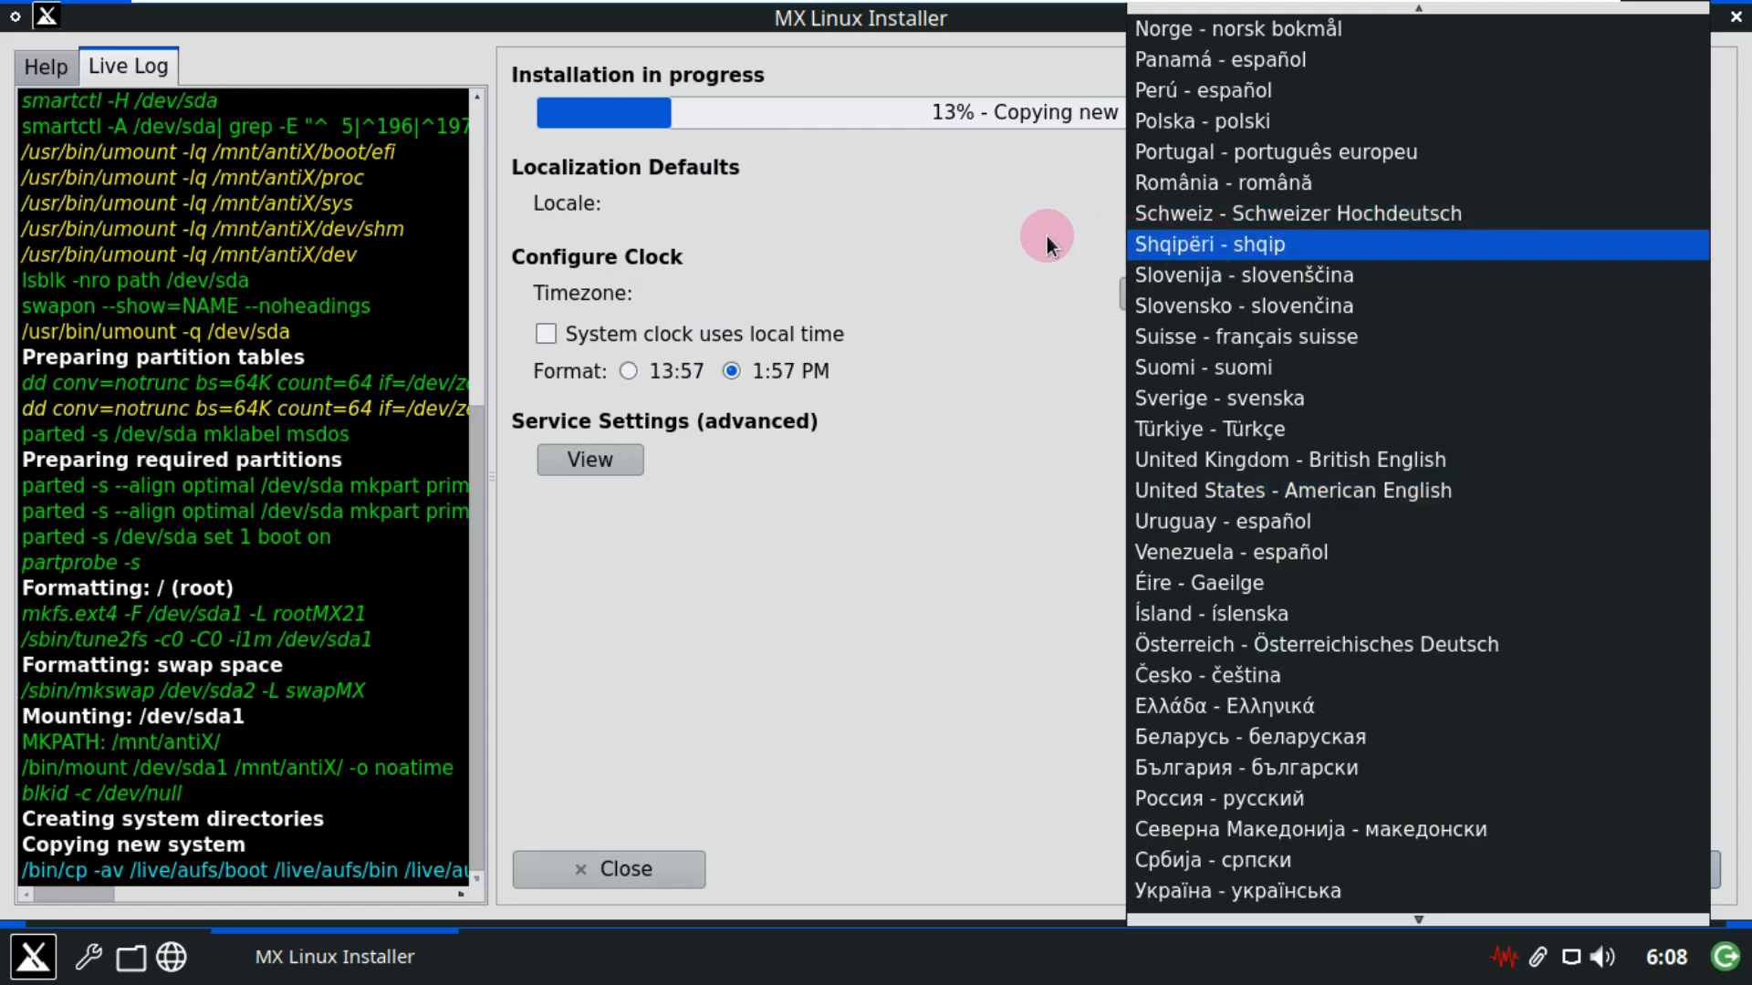
left_click(1048, 238)
Keep the America/Los Angeles timezone and view the Service Settings list.
left_click(1231, 283)
left_click(1532, 296)
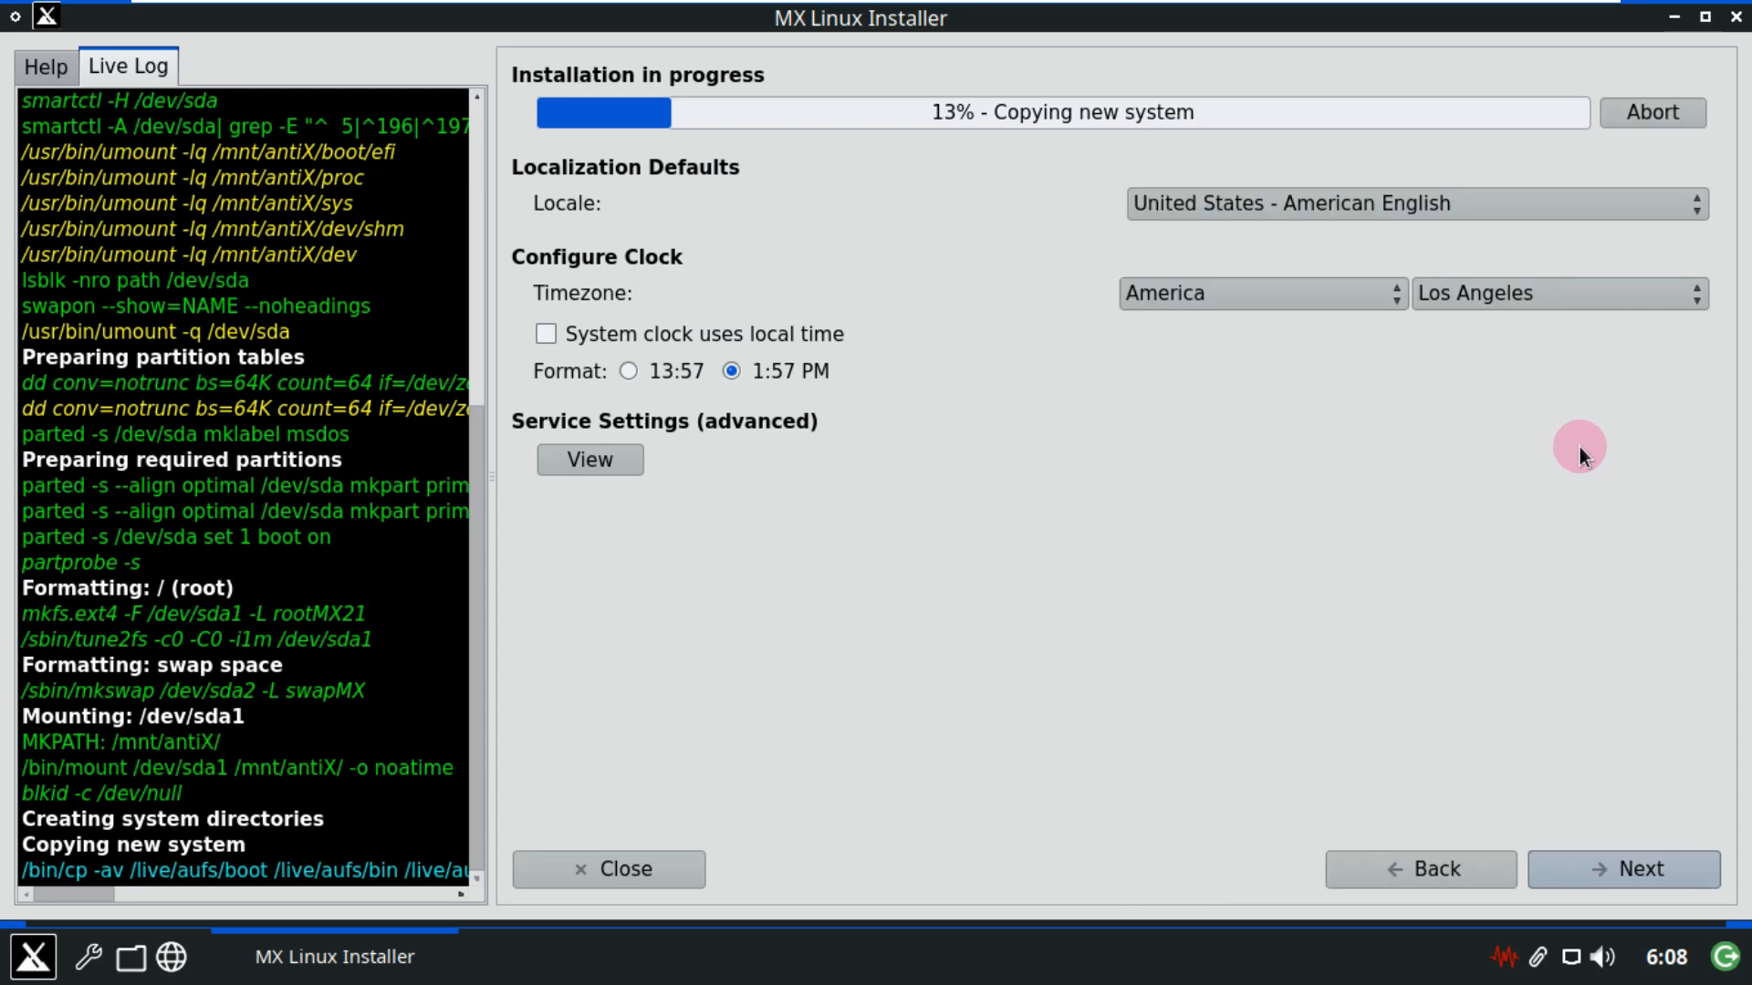
left_click(1533, 297)
left_click(1083, 485)
left_click(602, 462)
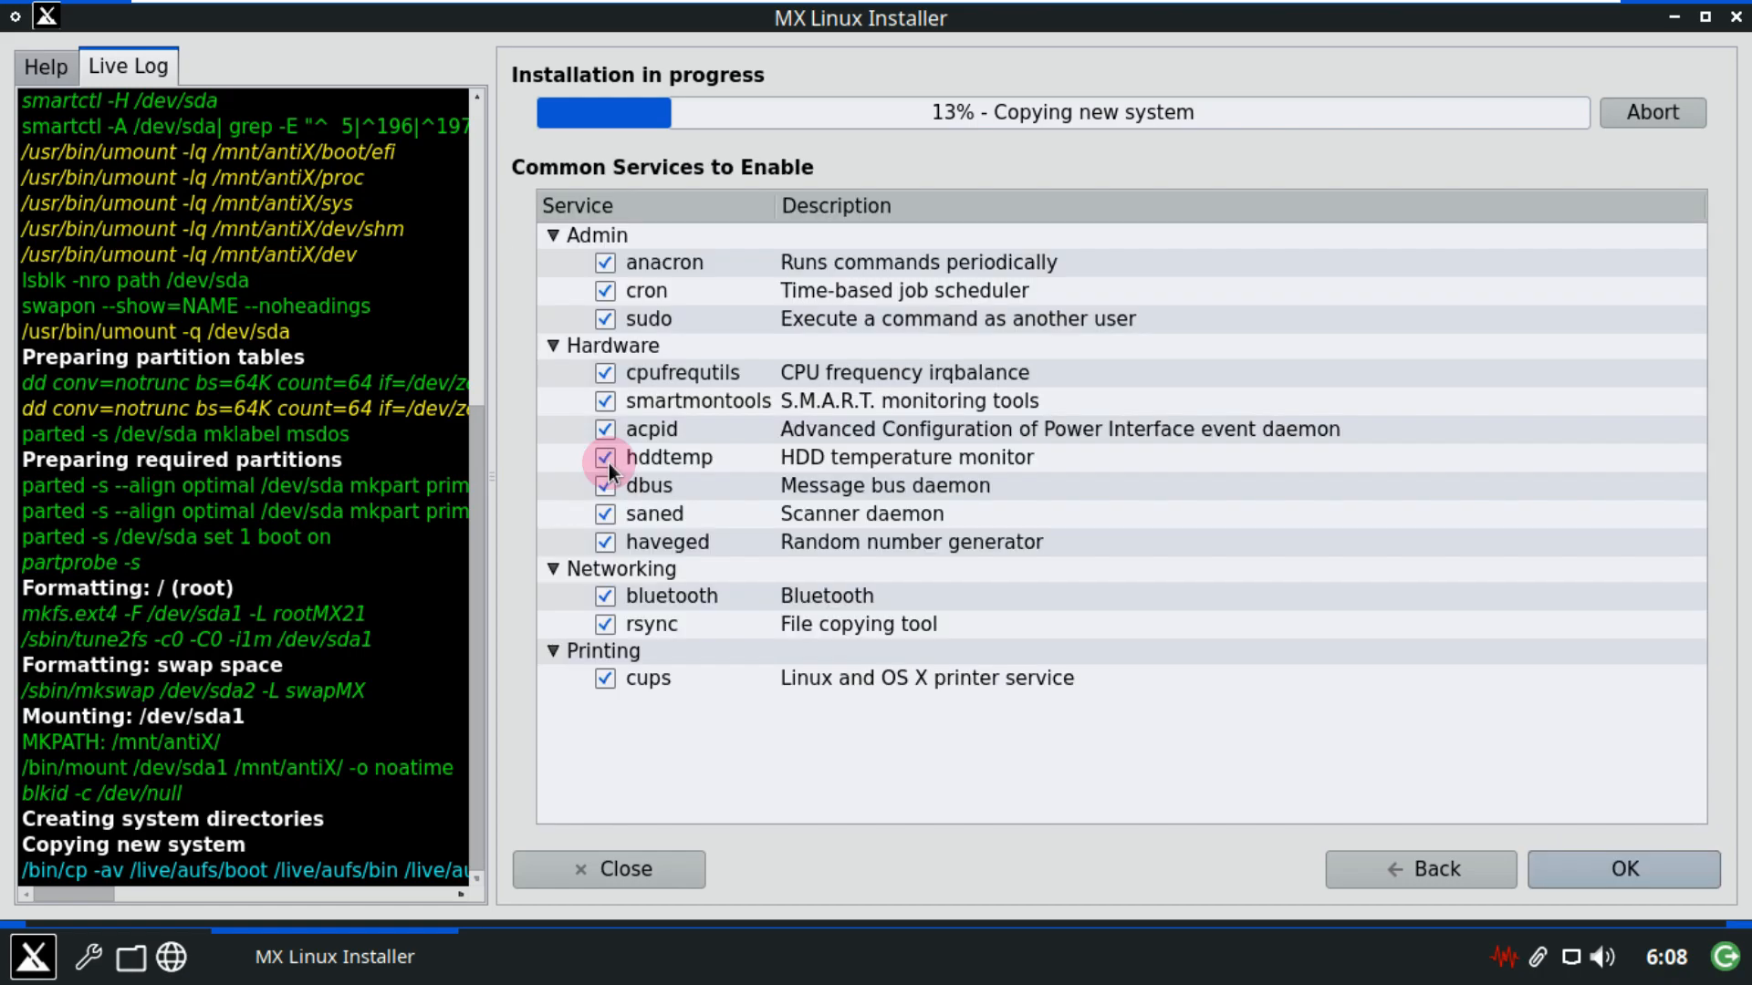
Accept the common services, then enter the default user's login name and password twice.
left_click(1569, 869)
left_click(1609, 868)
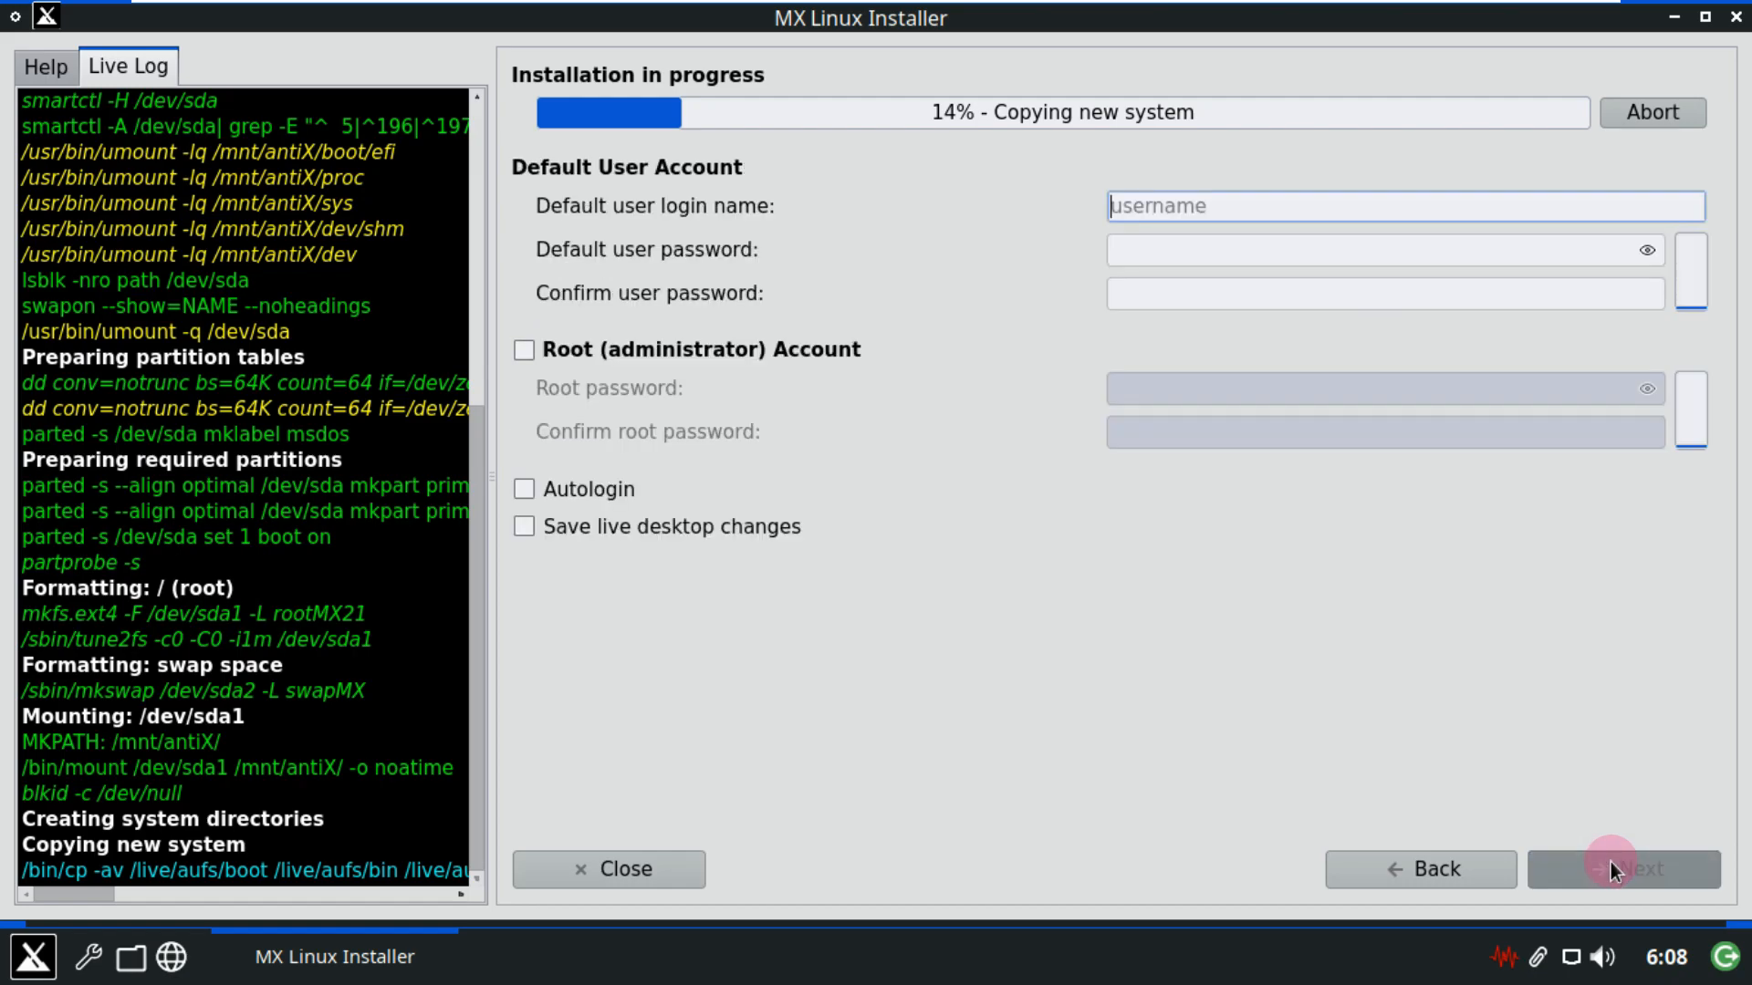
type("ru")
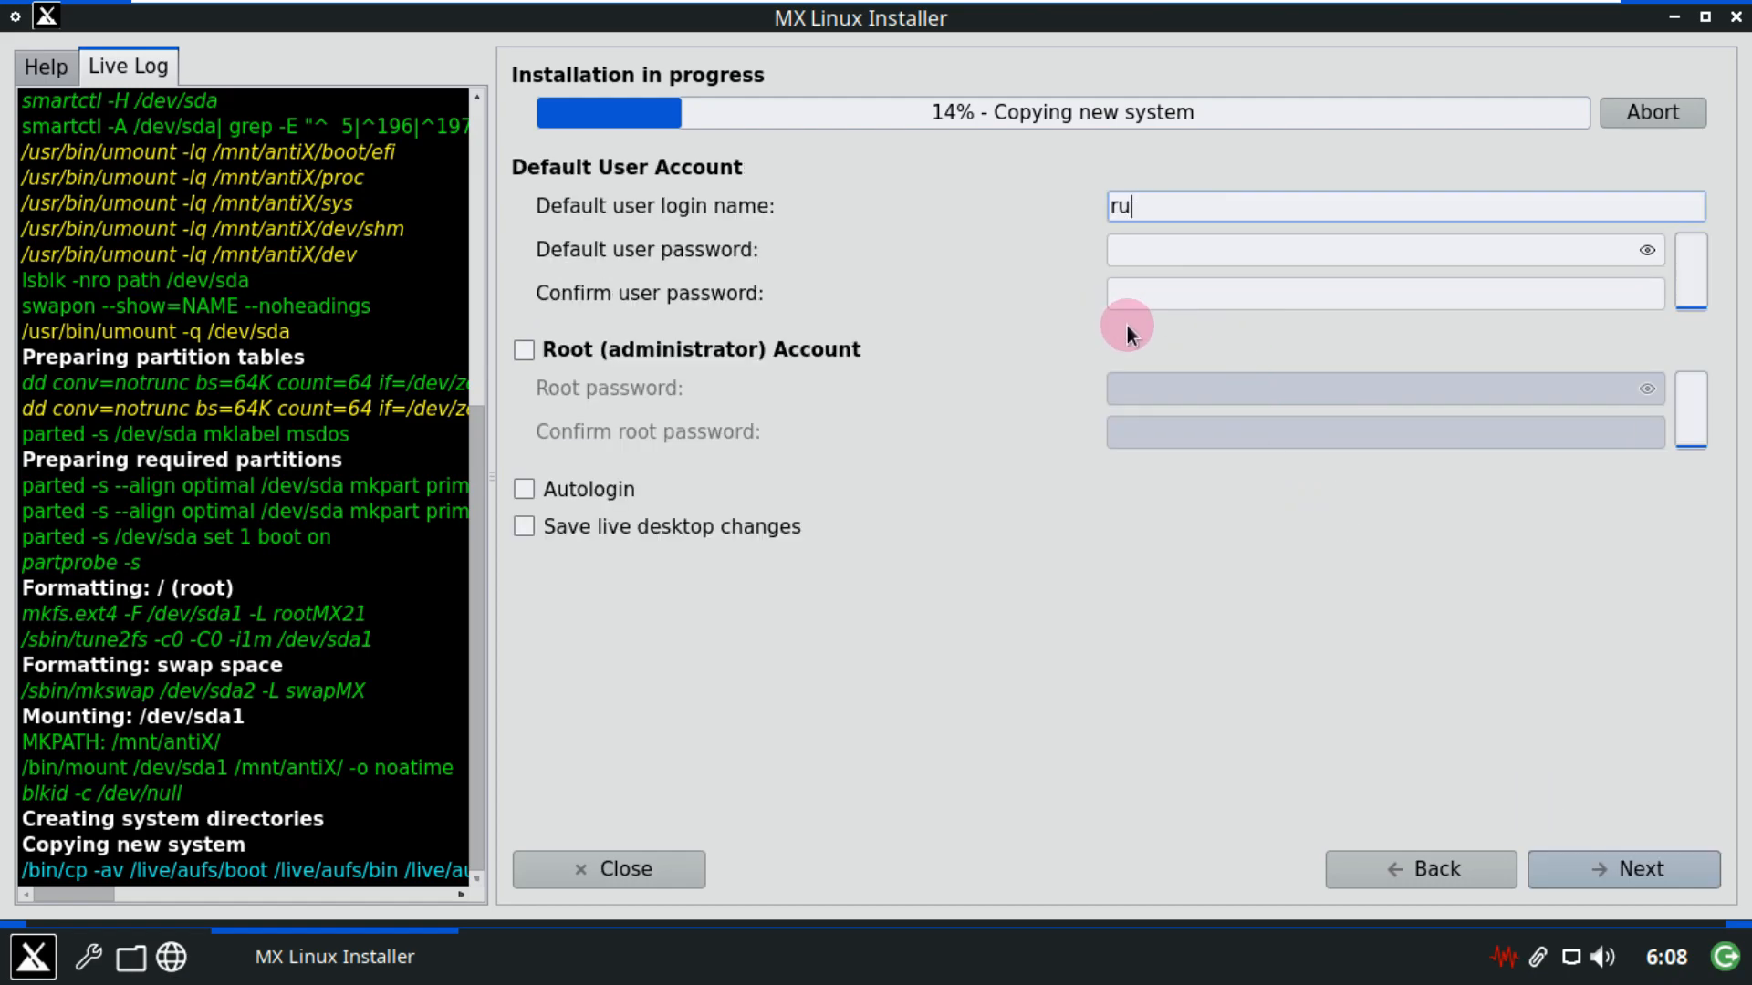
type("nboxing")
left_click(1170, 253)
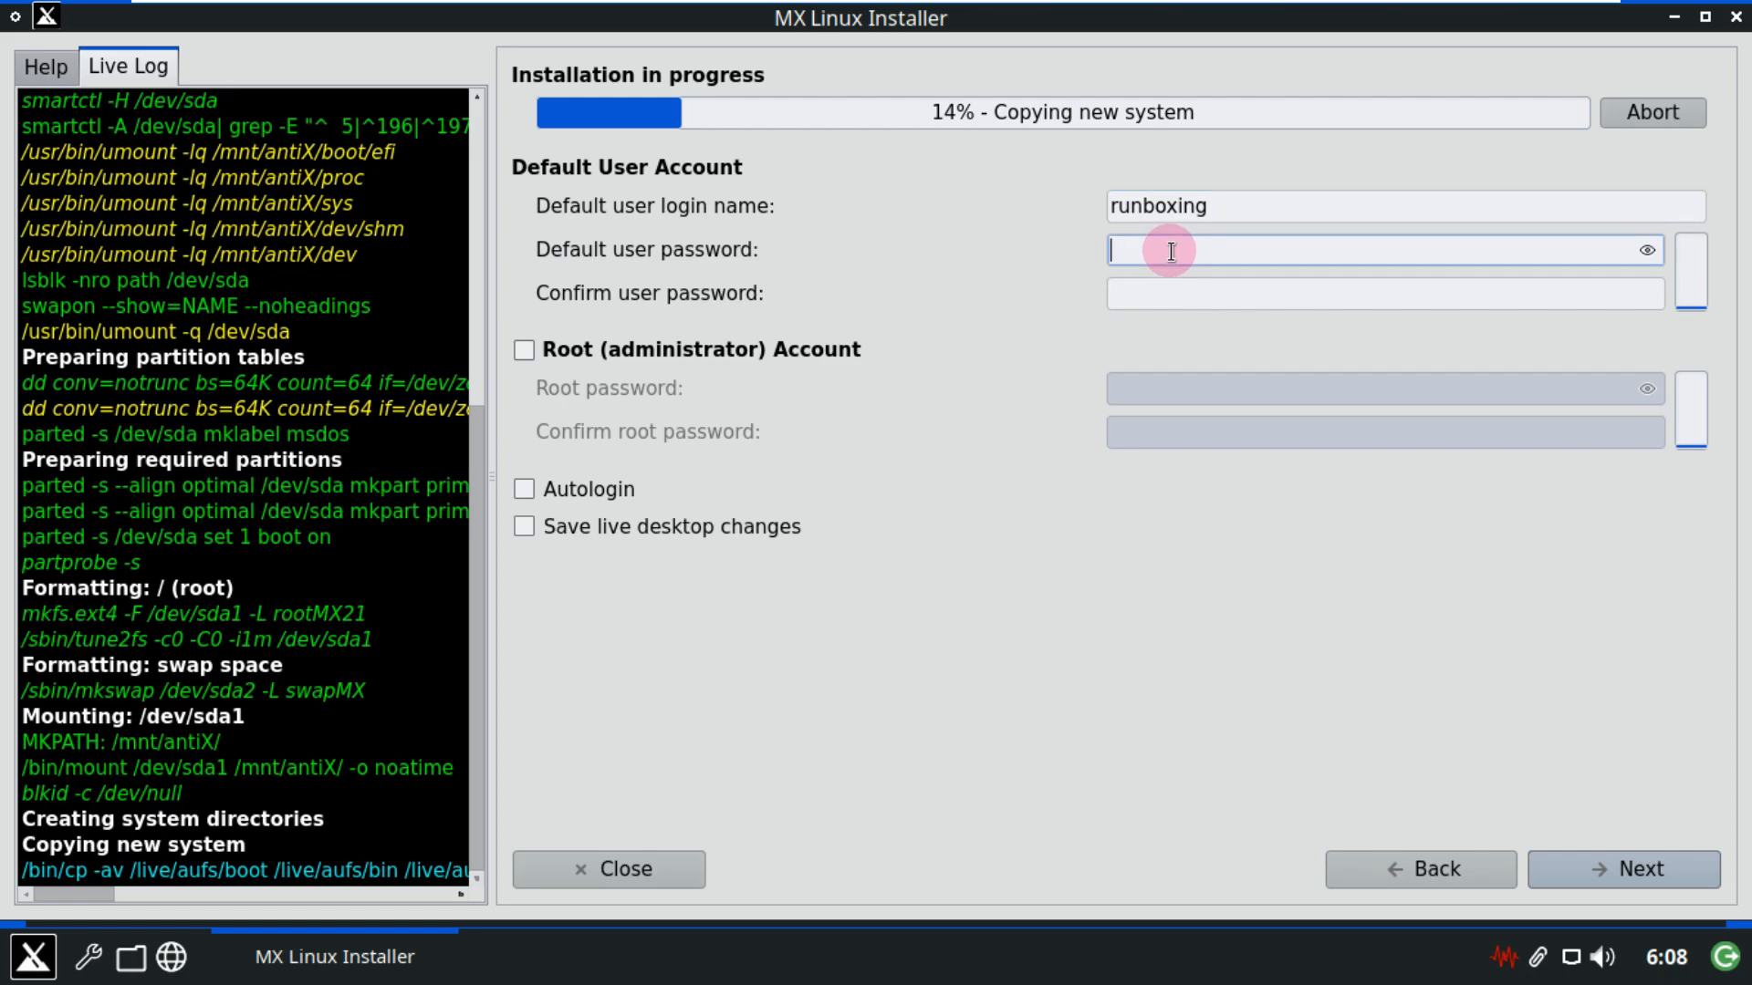
type("r")
left_click(1176, 288)
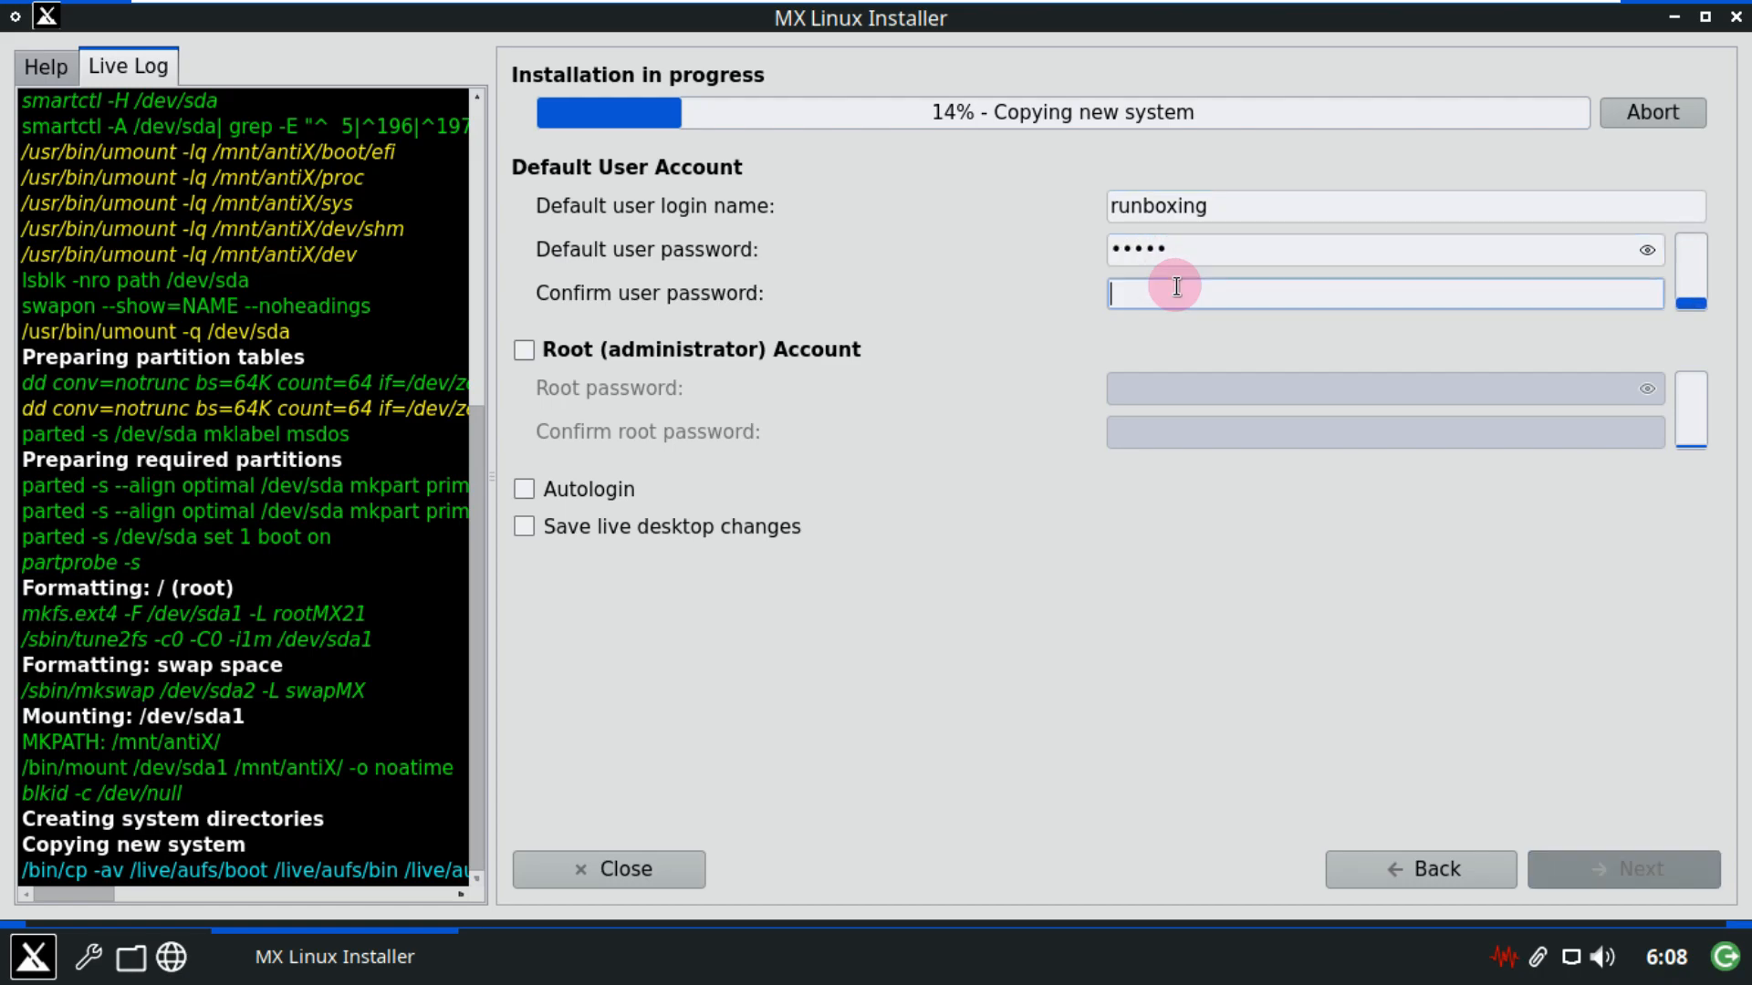
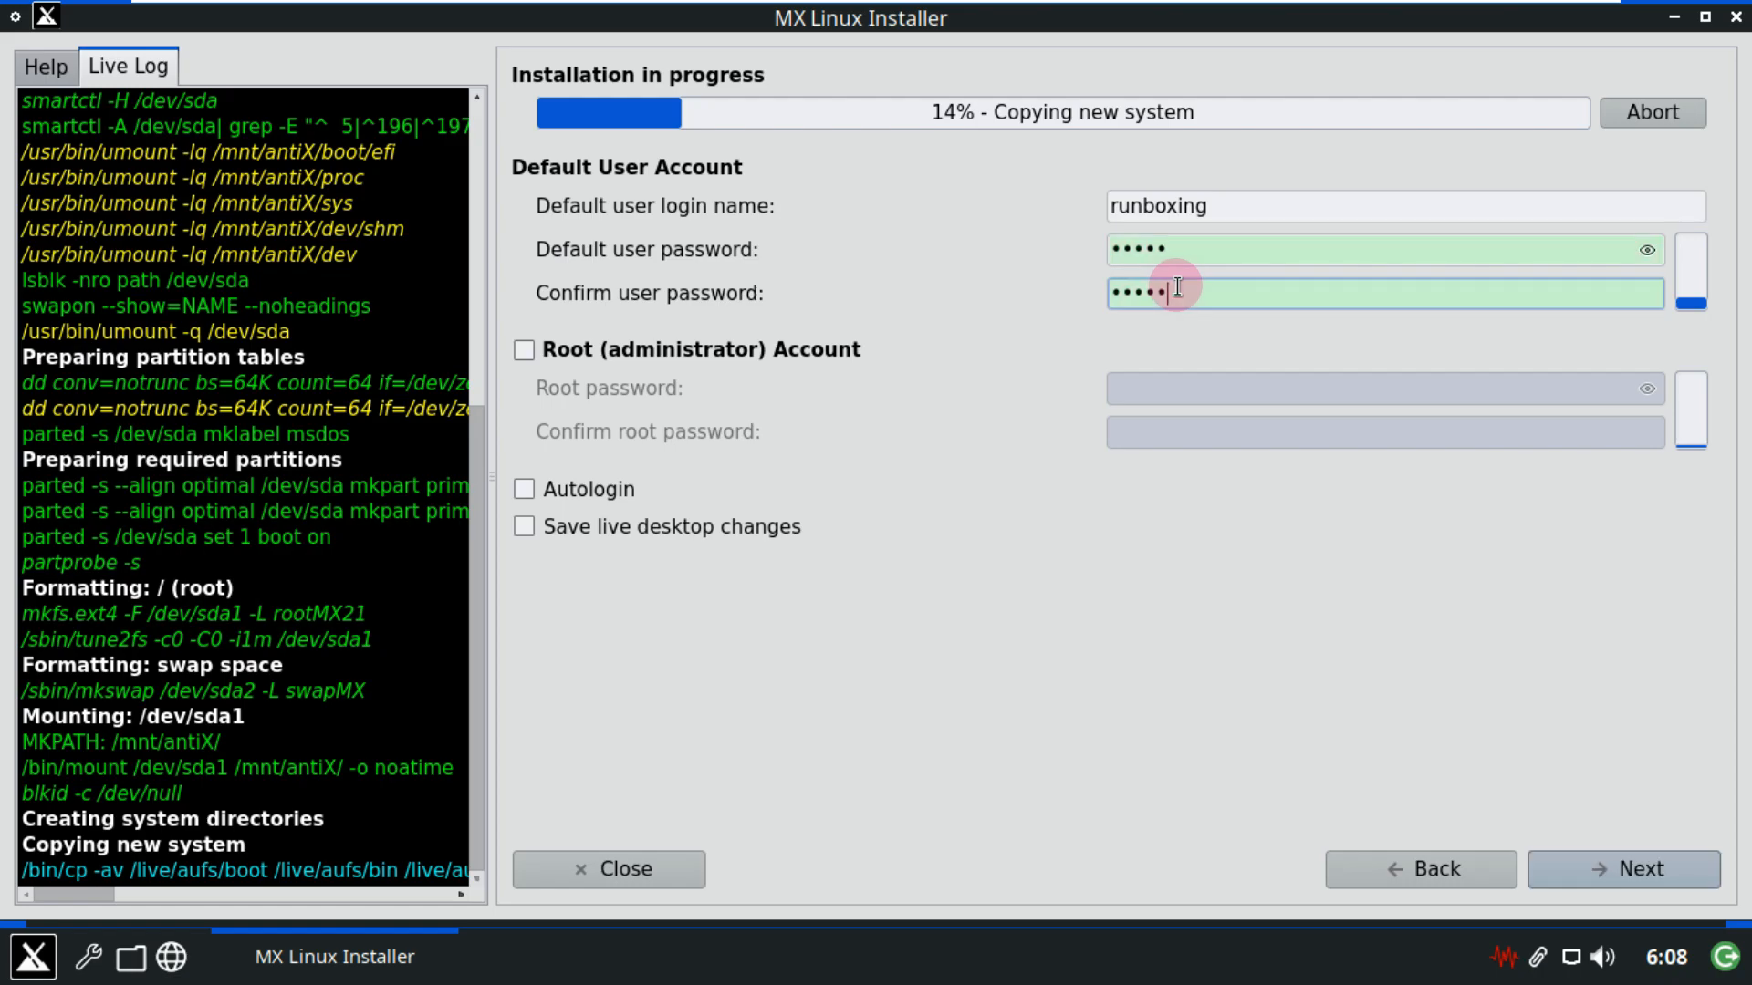
Enable the root account with a confirmed password, plus autologin and saving live desktop changes.
left_click(833, 347)
left_click(1143, 399)
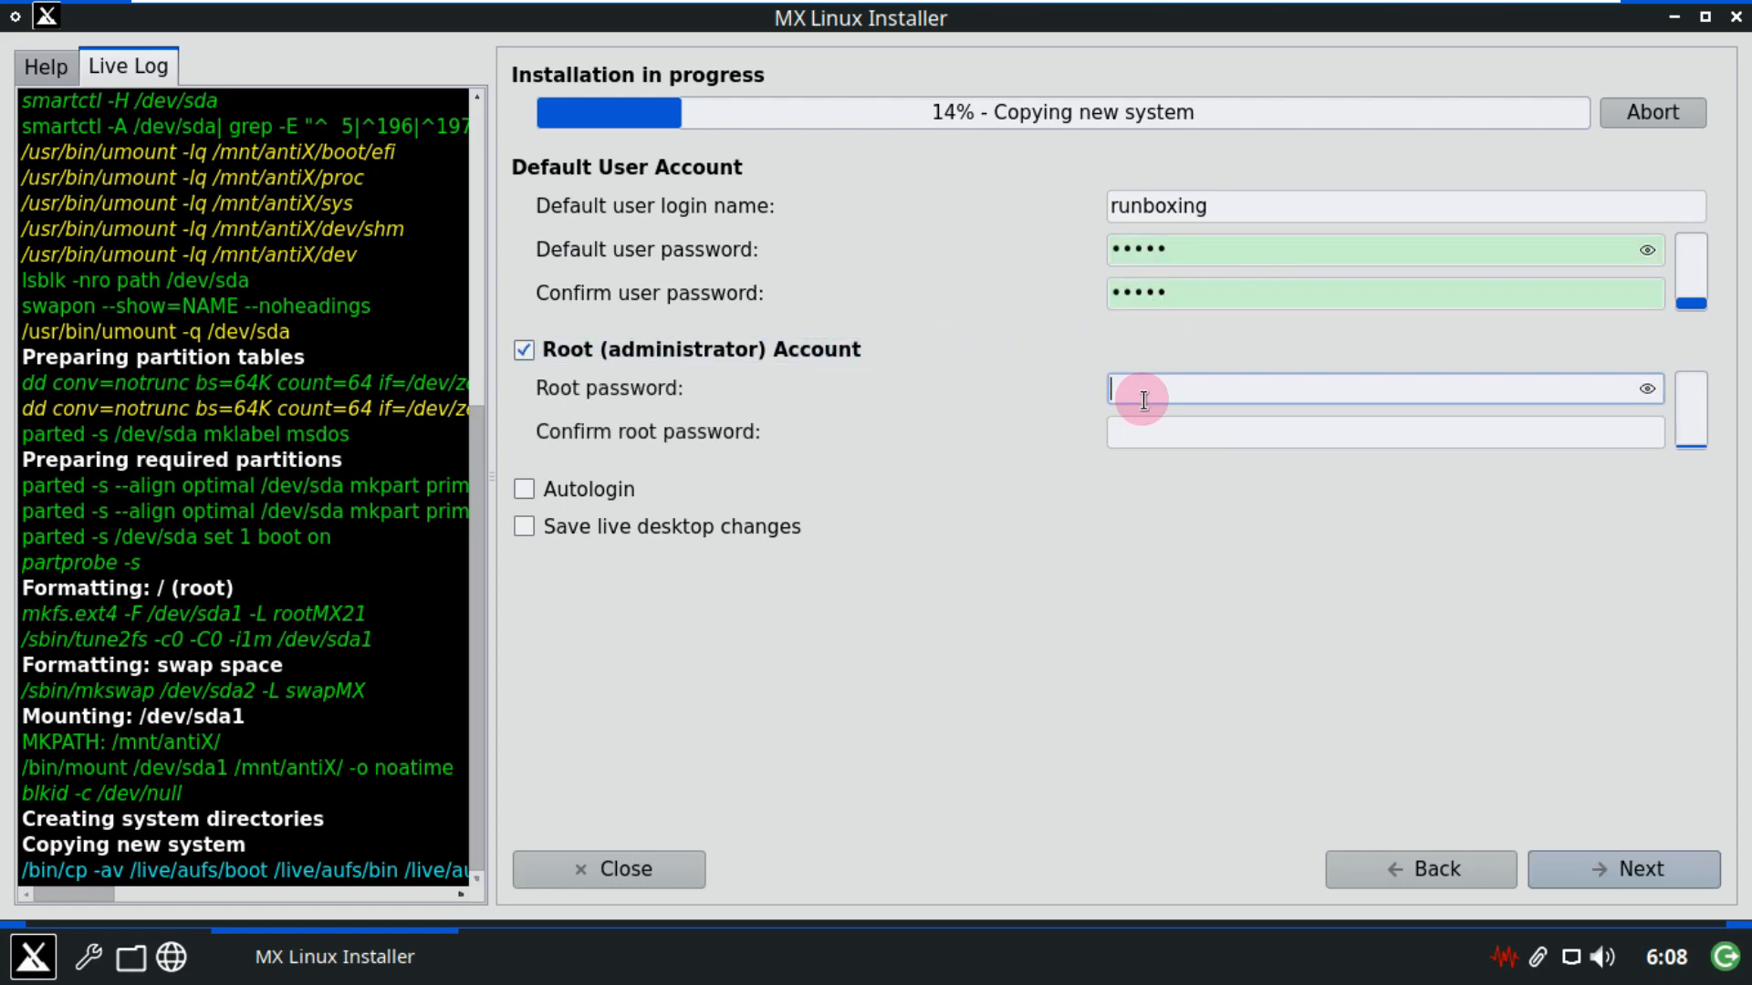
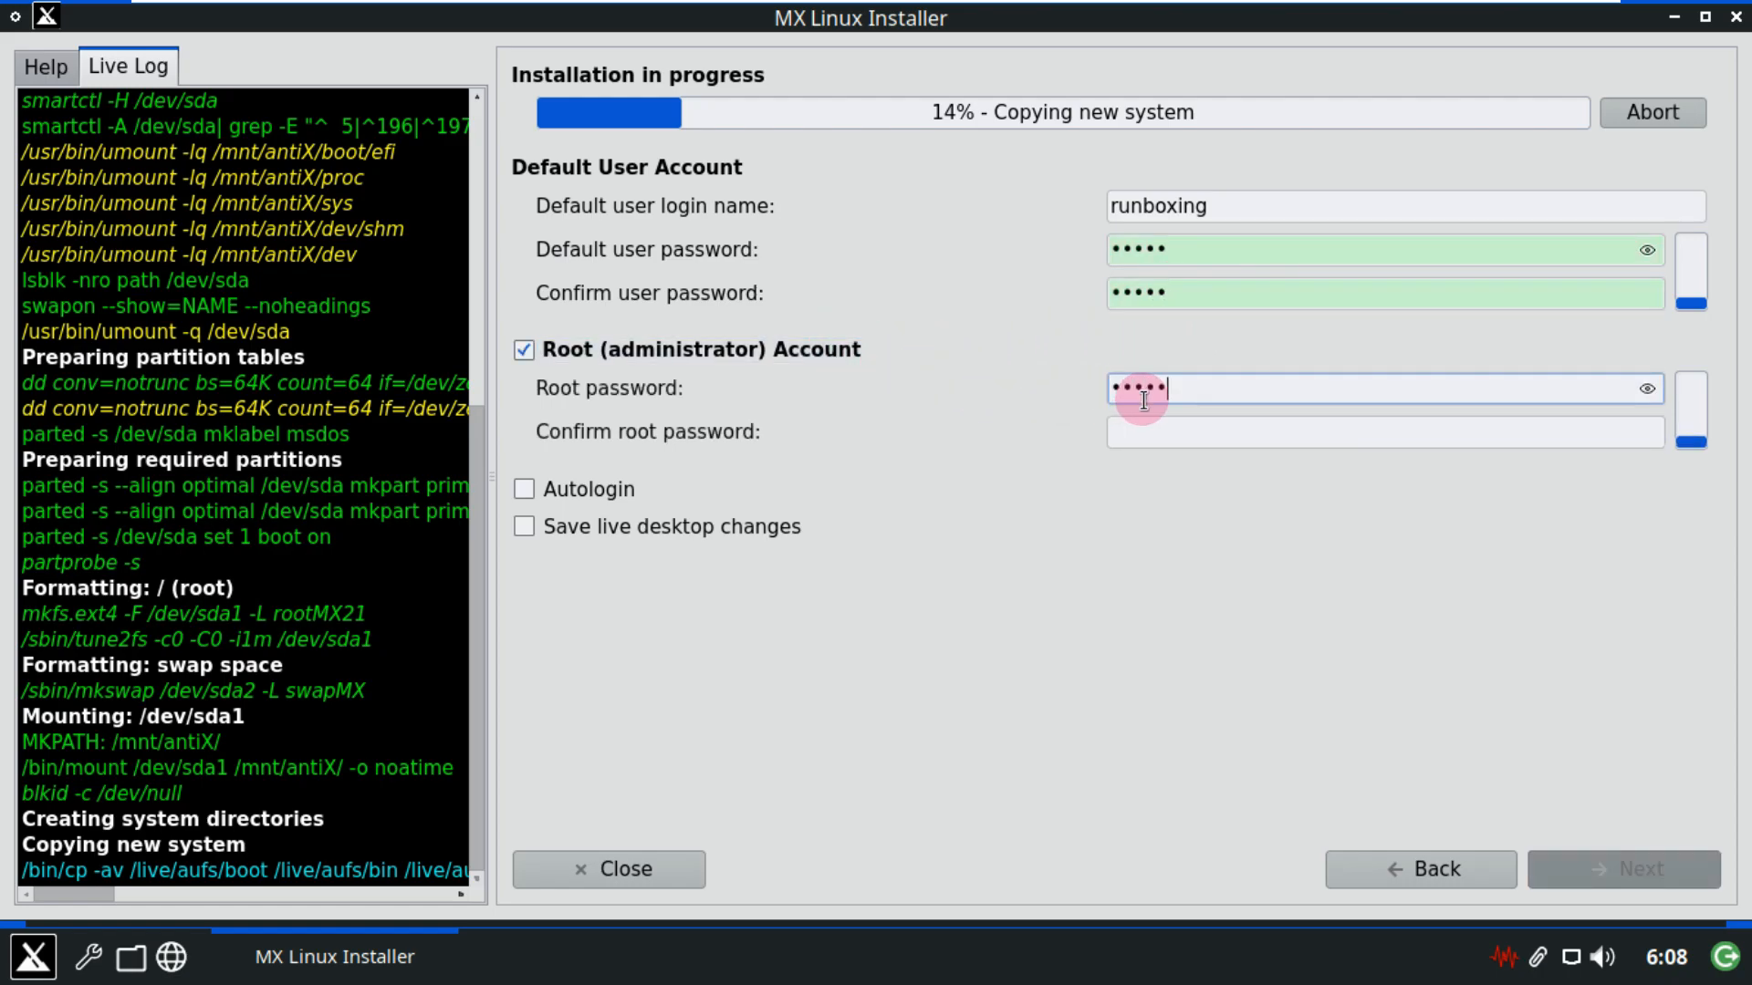
left_click(1159, 434)
type("•••••")
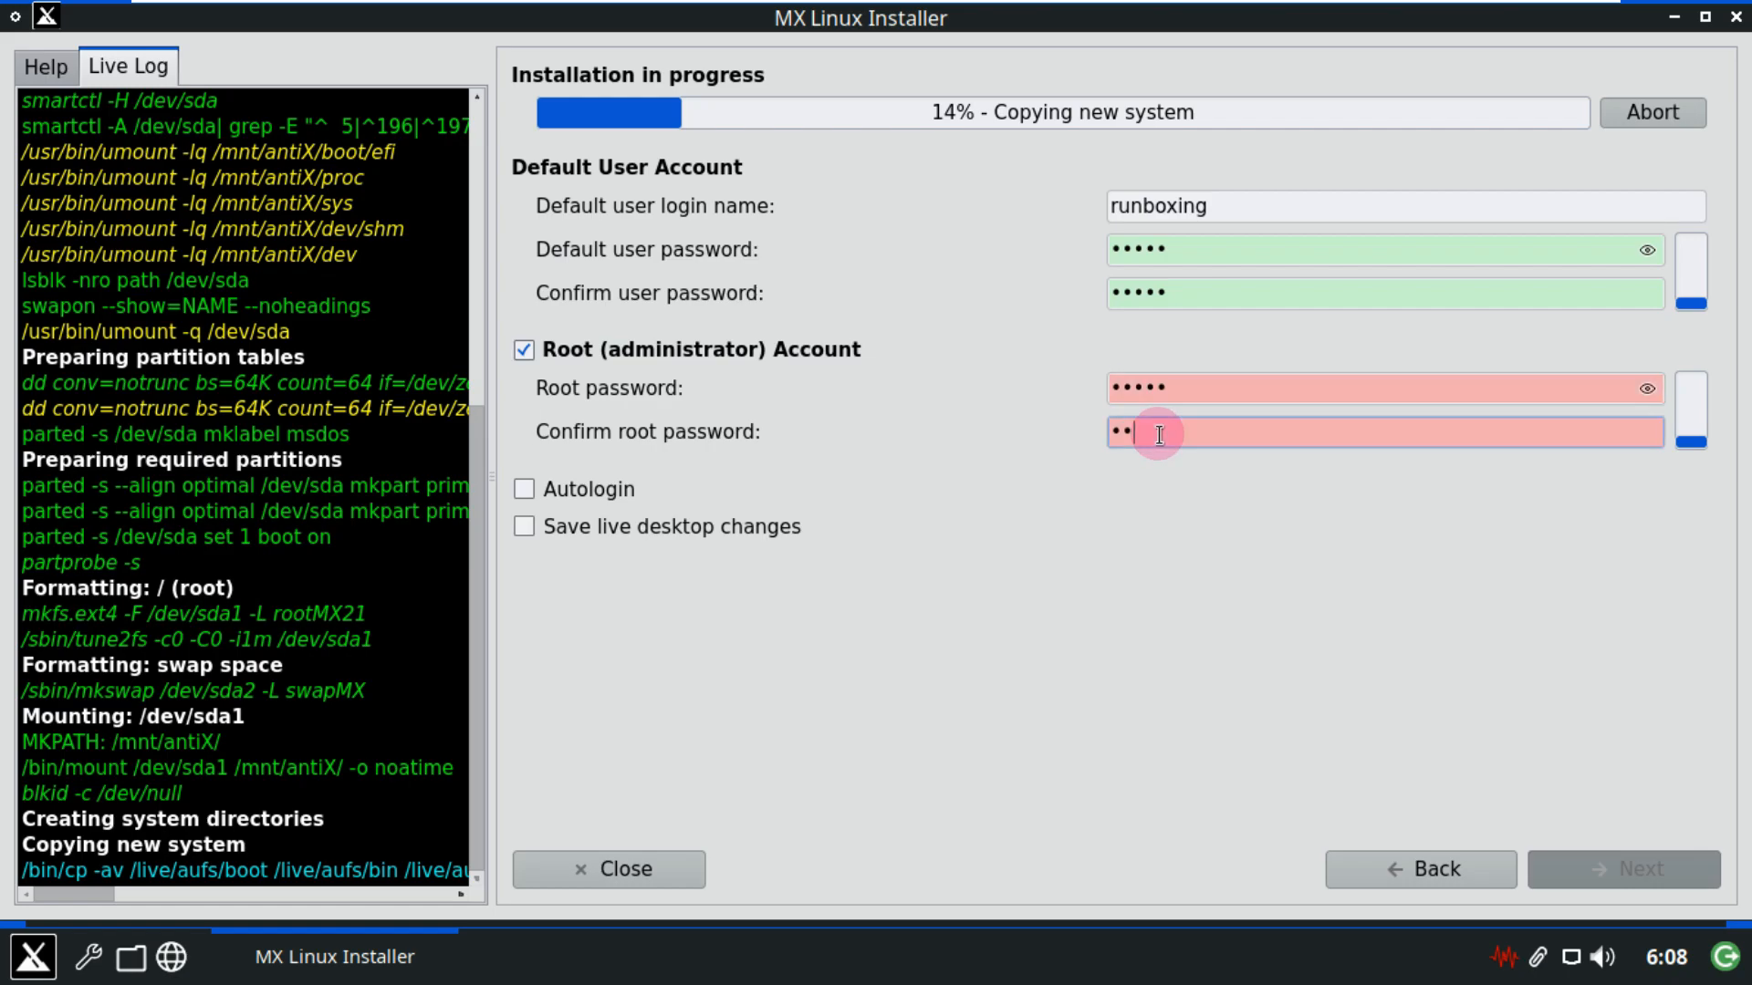
left_click(610, 492)
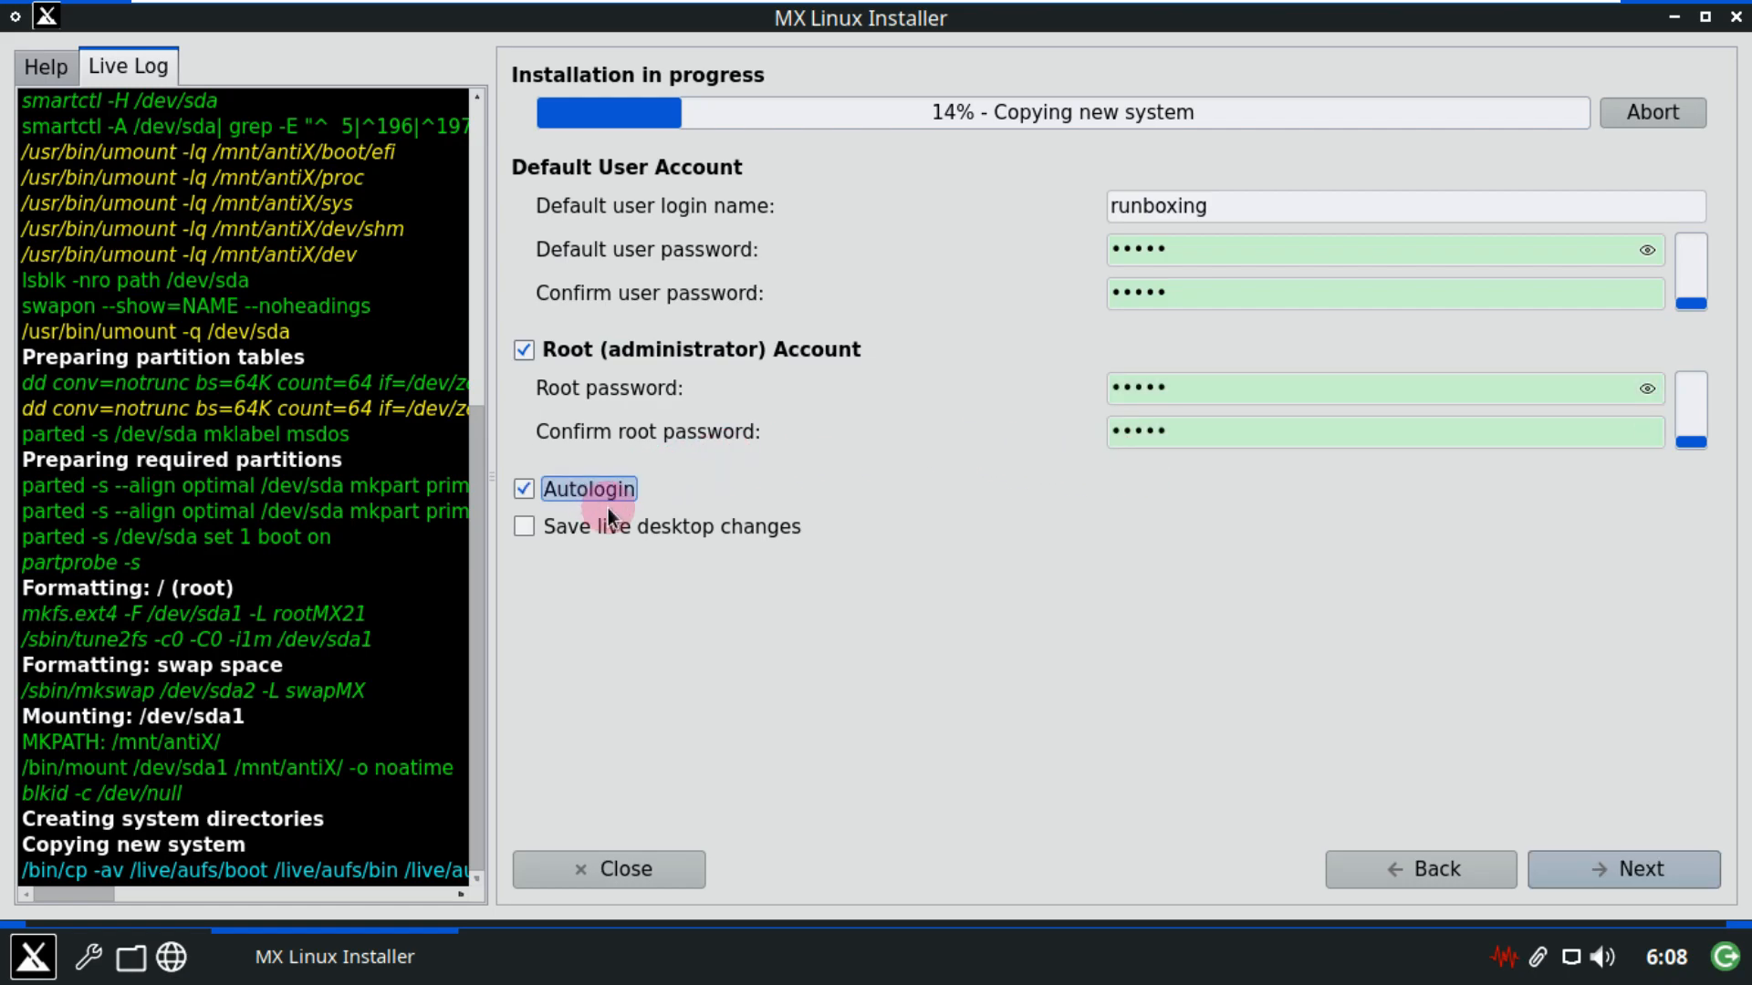
left_click(620, 518)
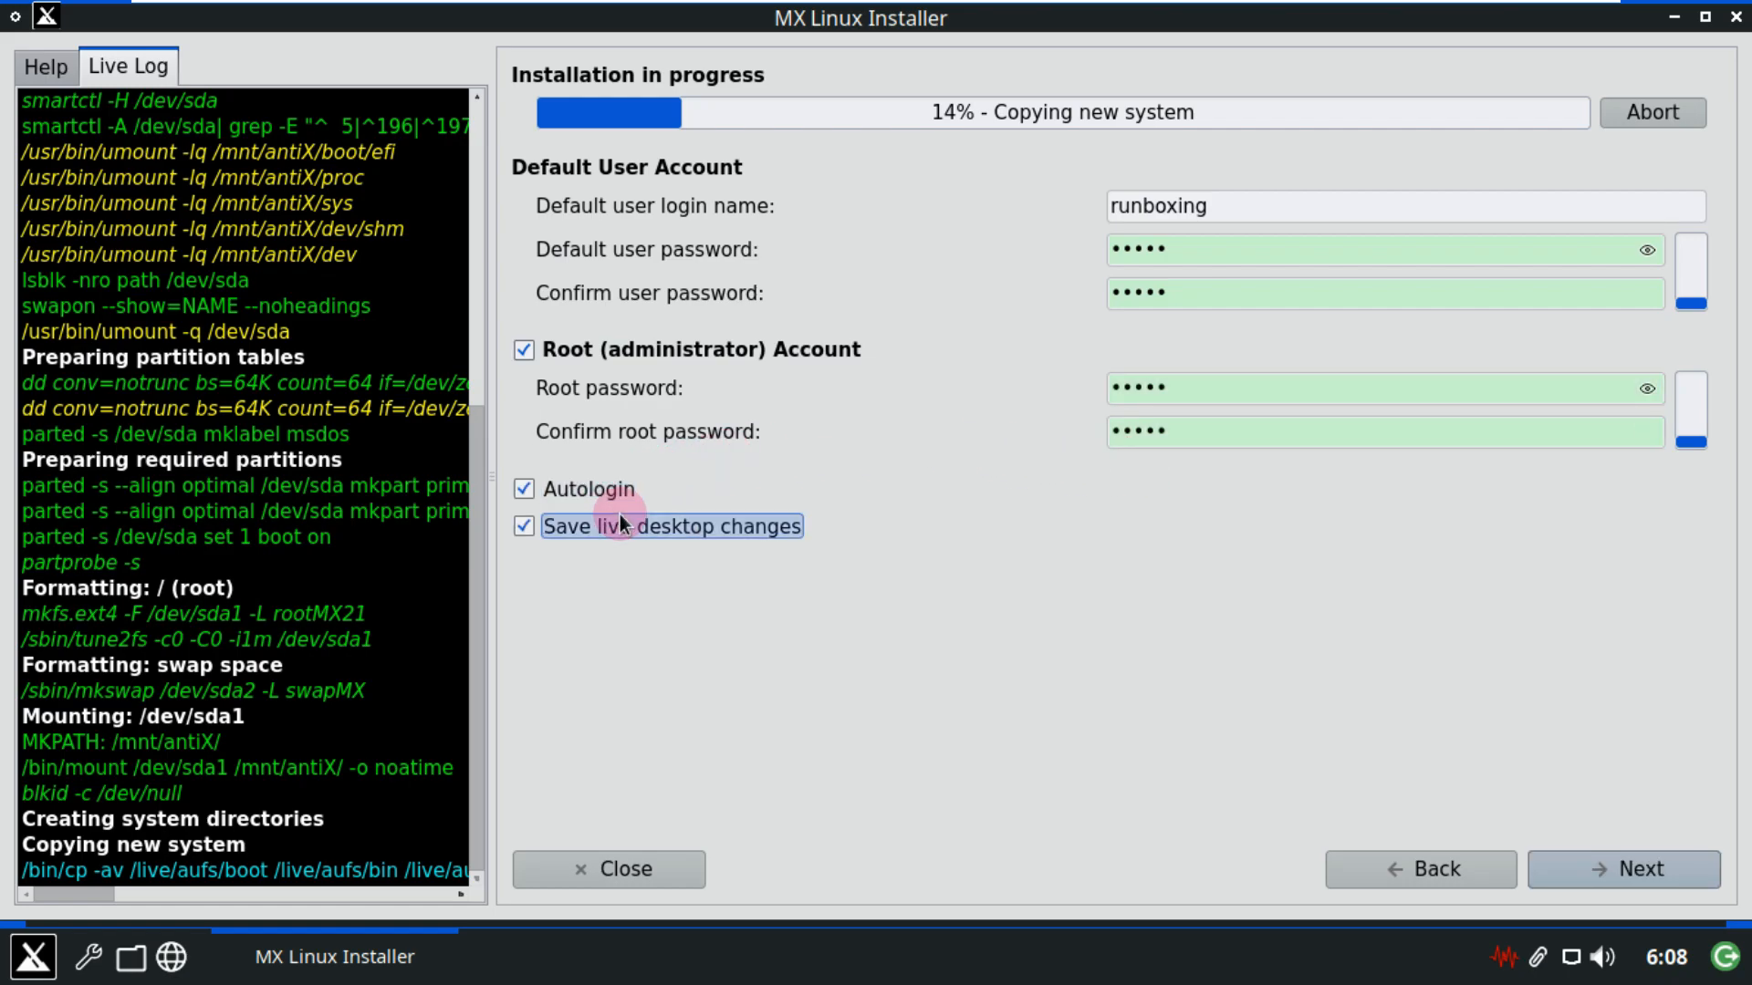
Abort the installation at 14% and close the installer, confirming both prompts.
left_click(1579, 856)
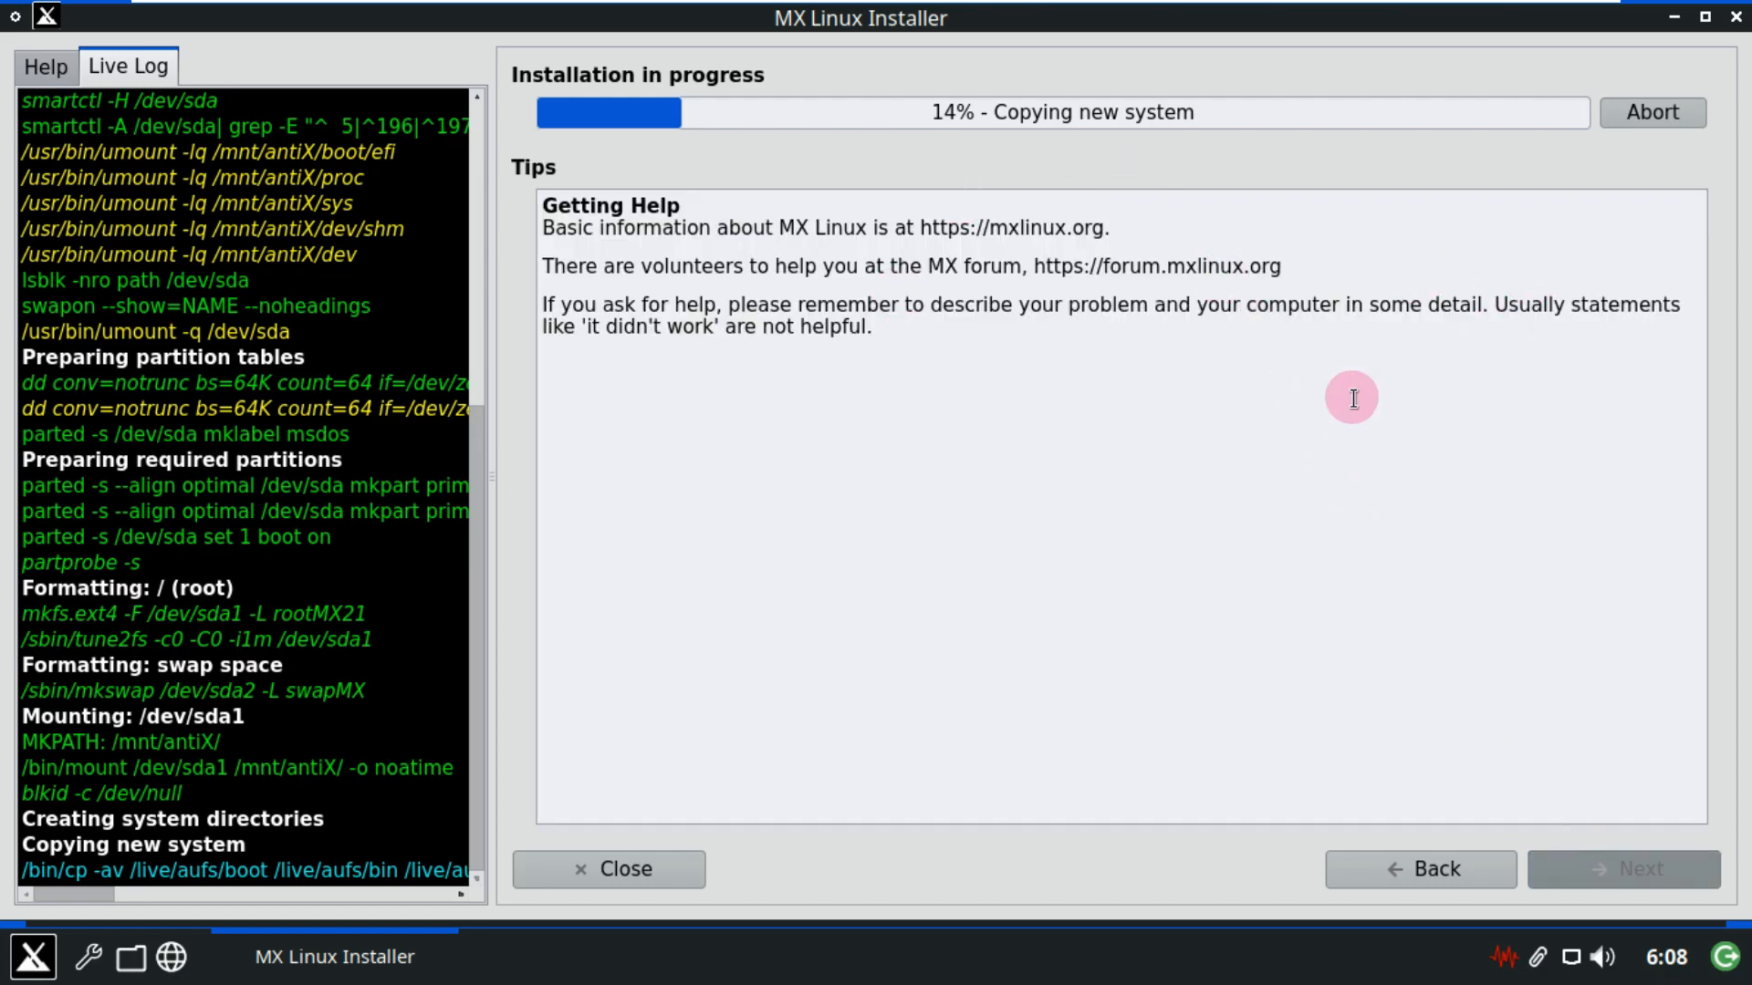
left_click(1639, 113)
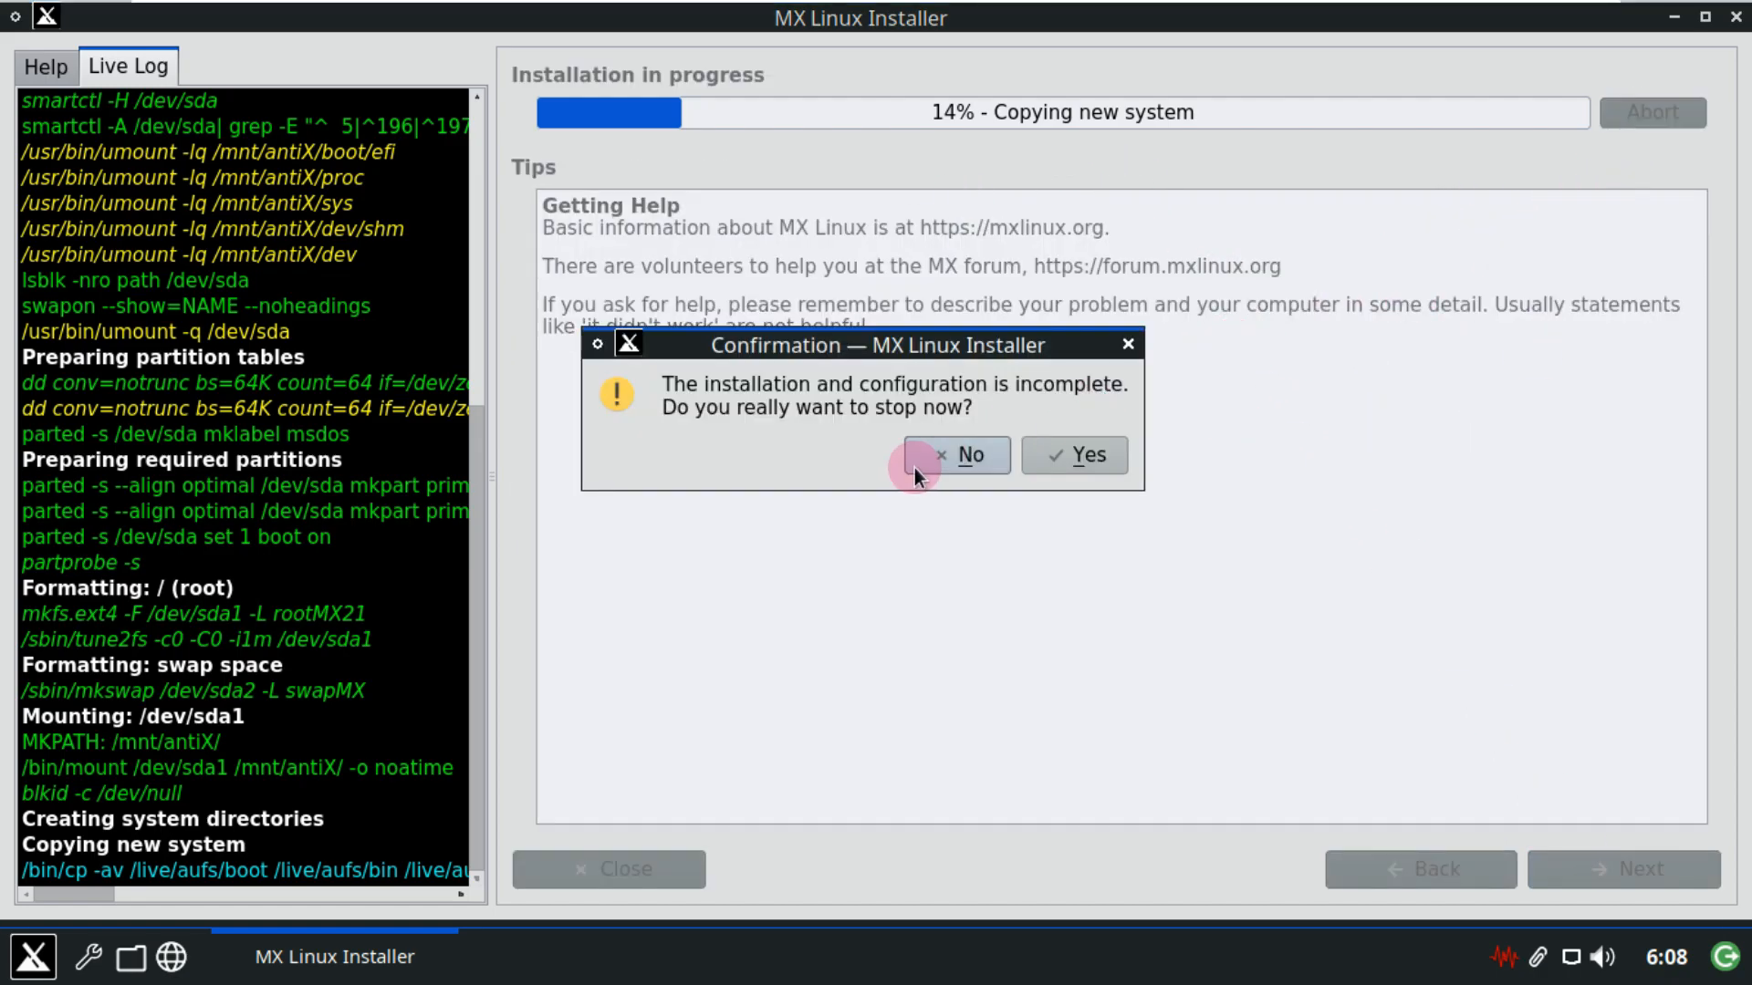
left_click(1042, 453)
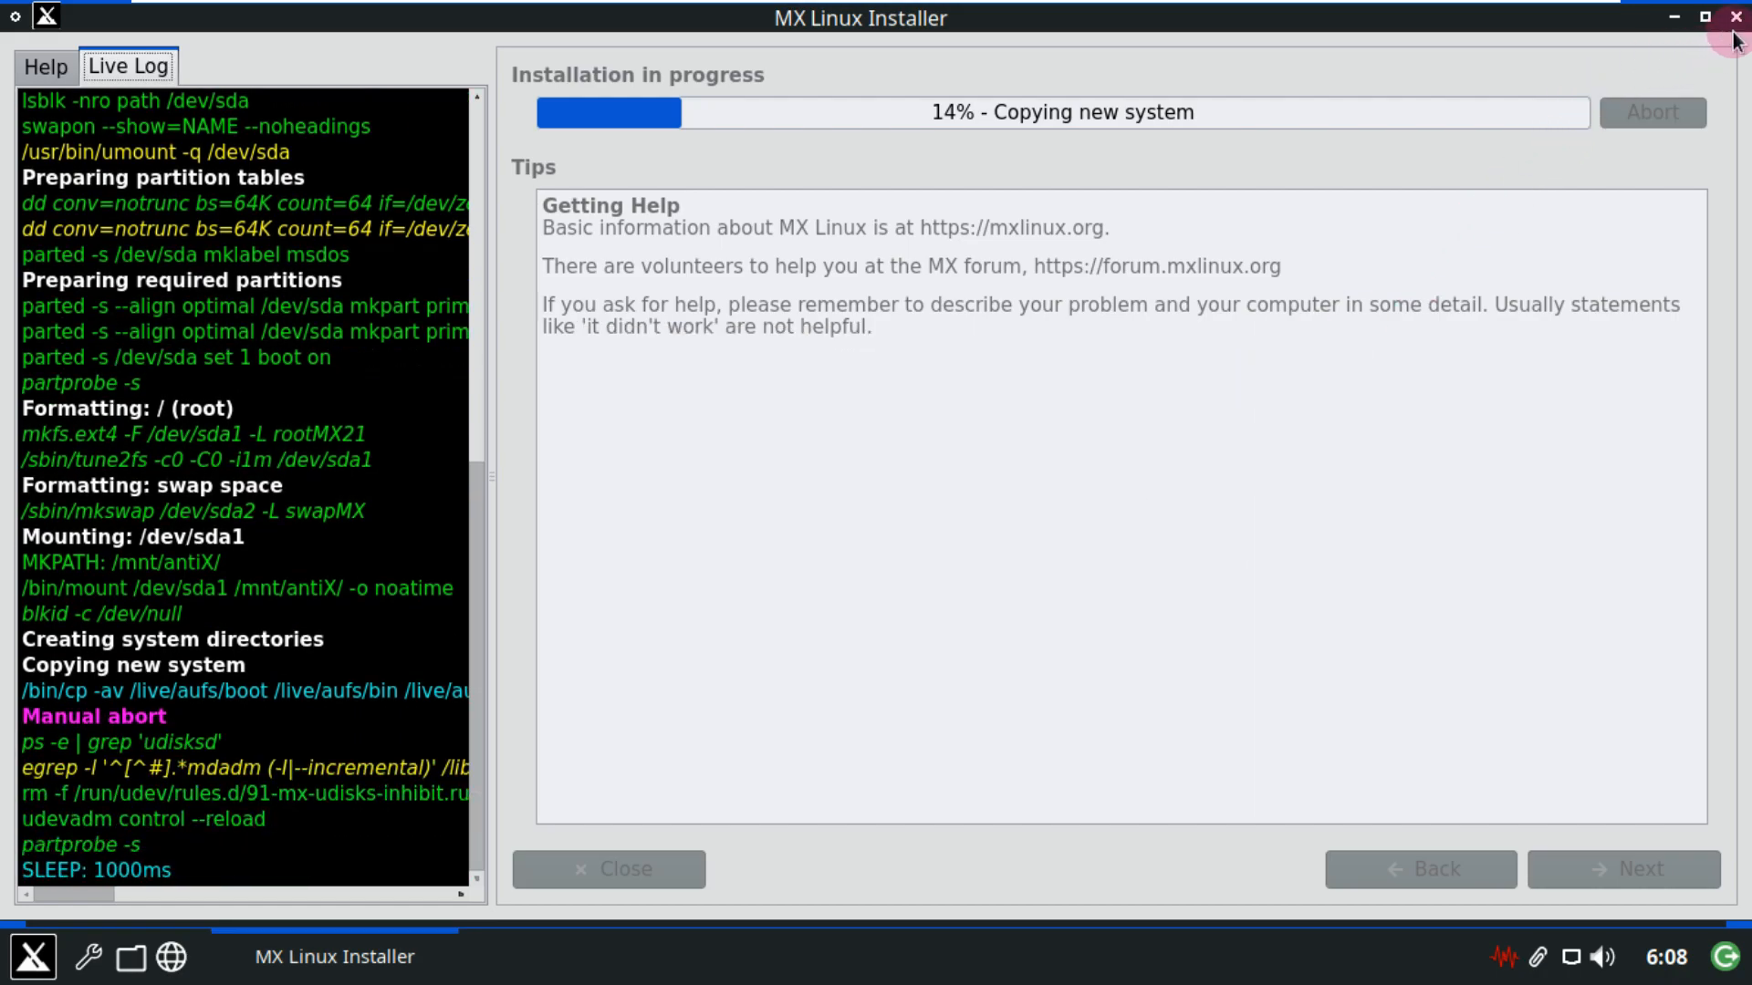
left_click(1736, 16)
left_click(1078, 452)
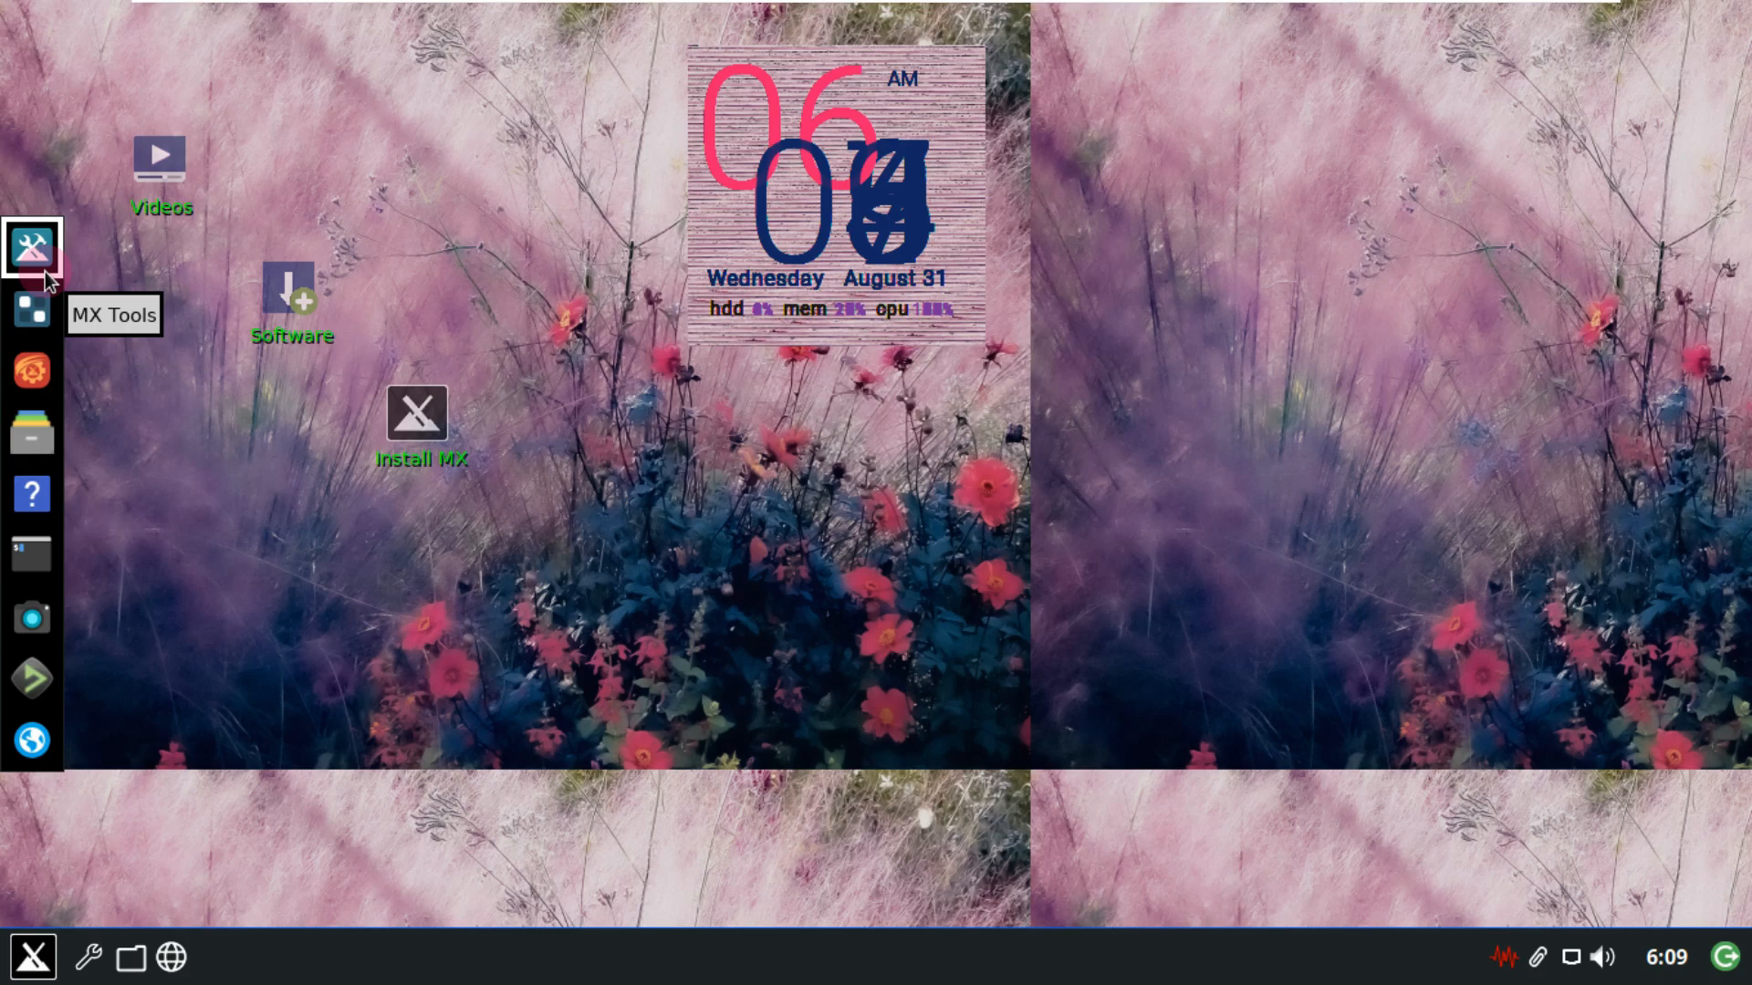
Launch GKrellM System Monitor from Application Finder's System category.
left_click(33, 954)
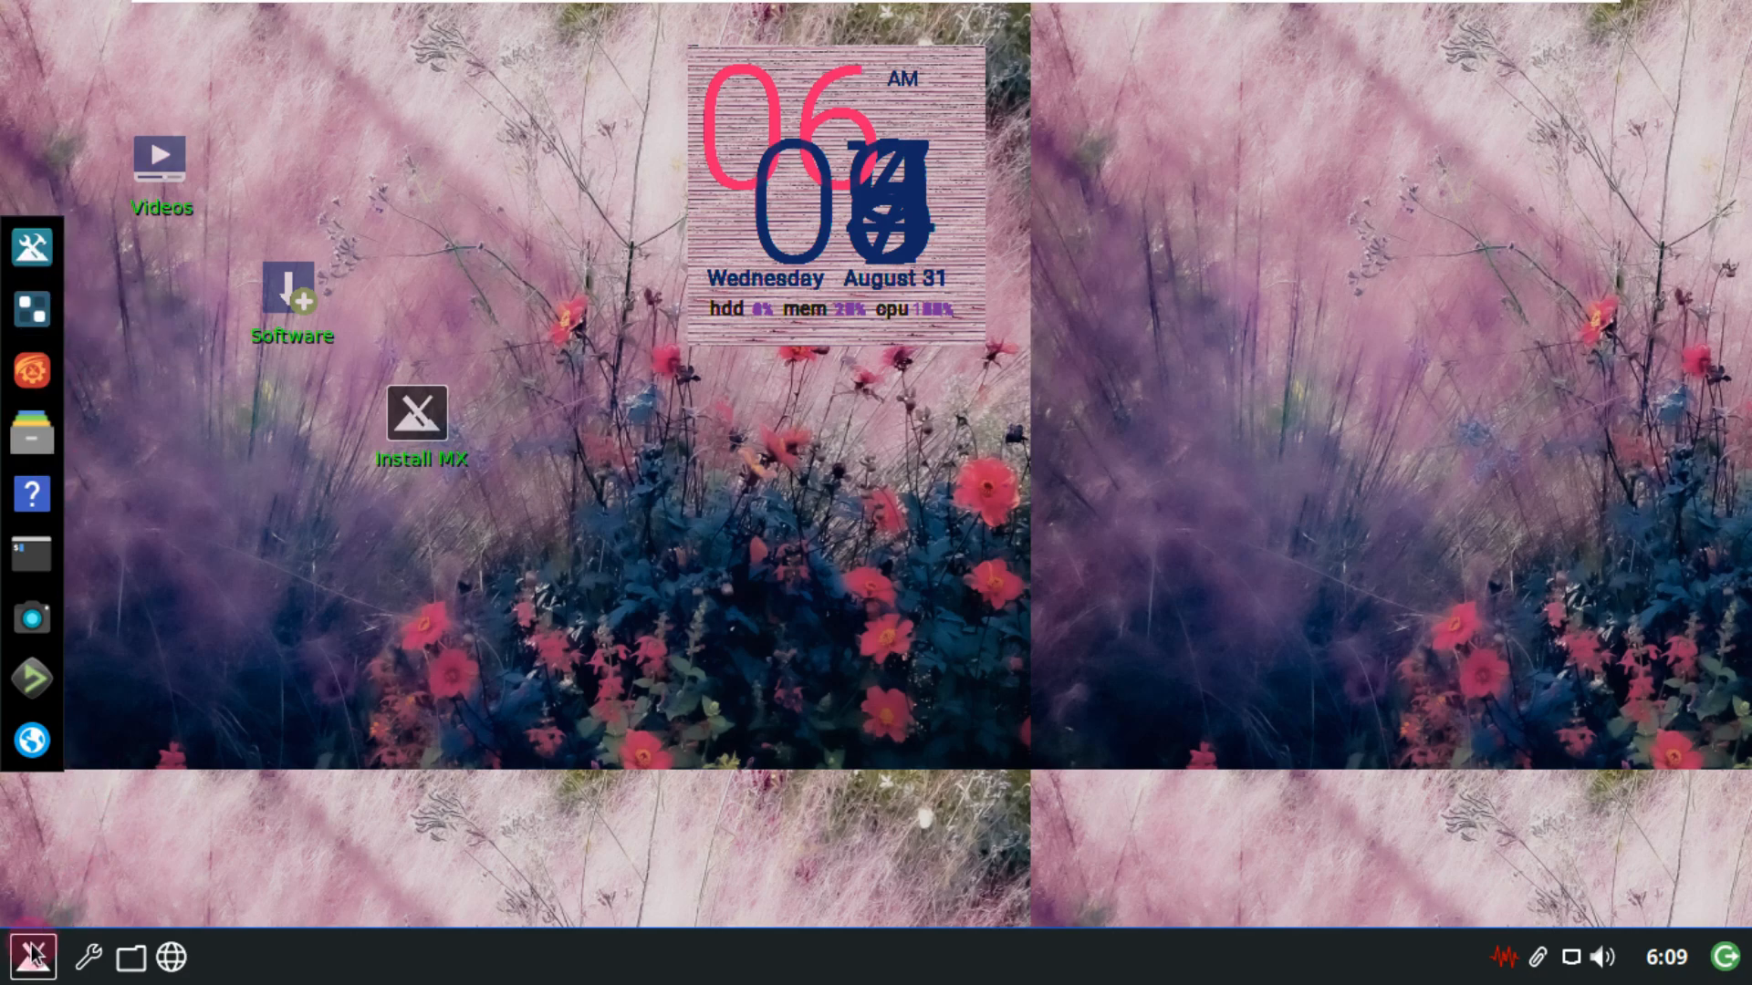
left_click(165, 531)
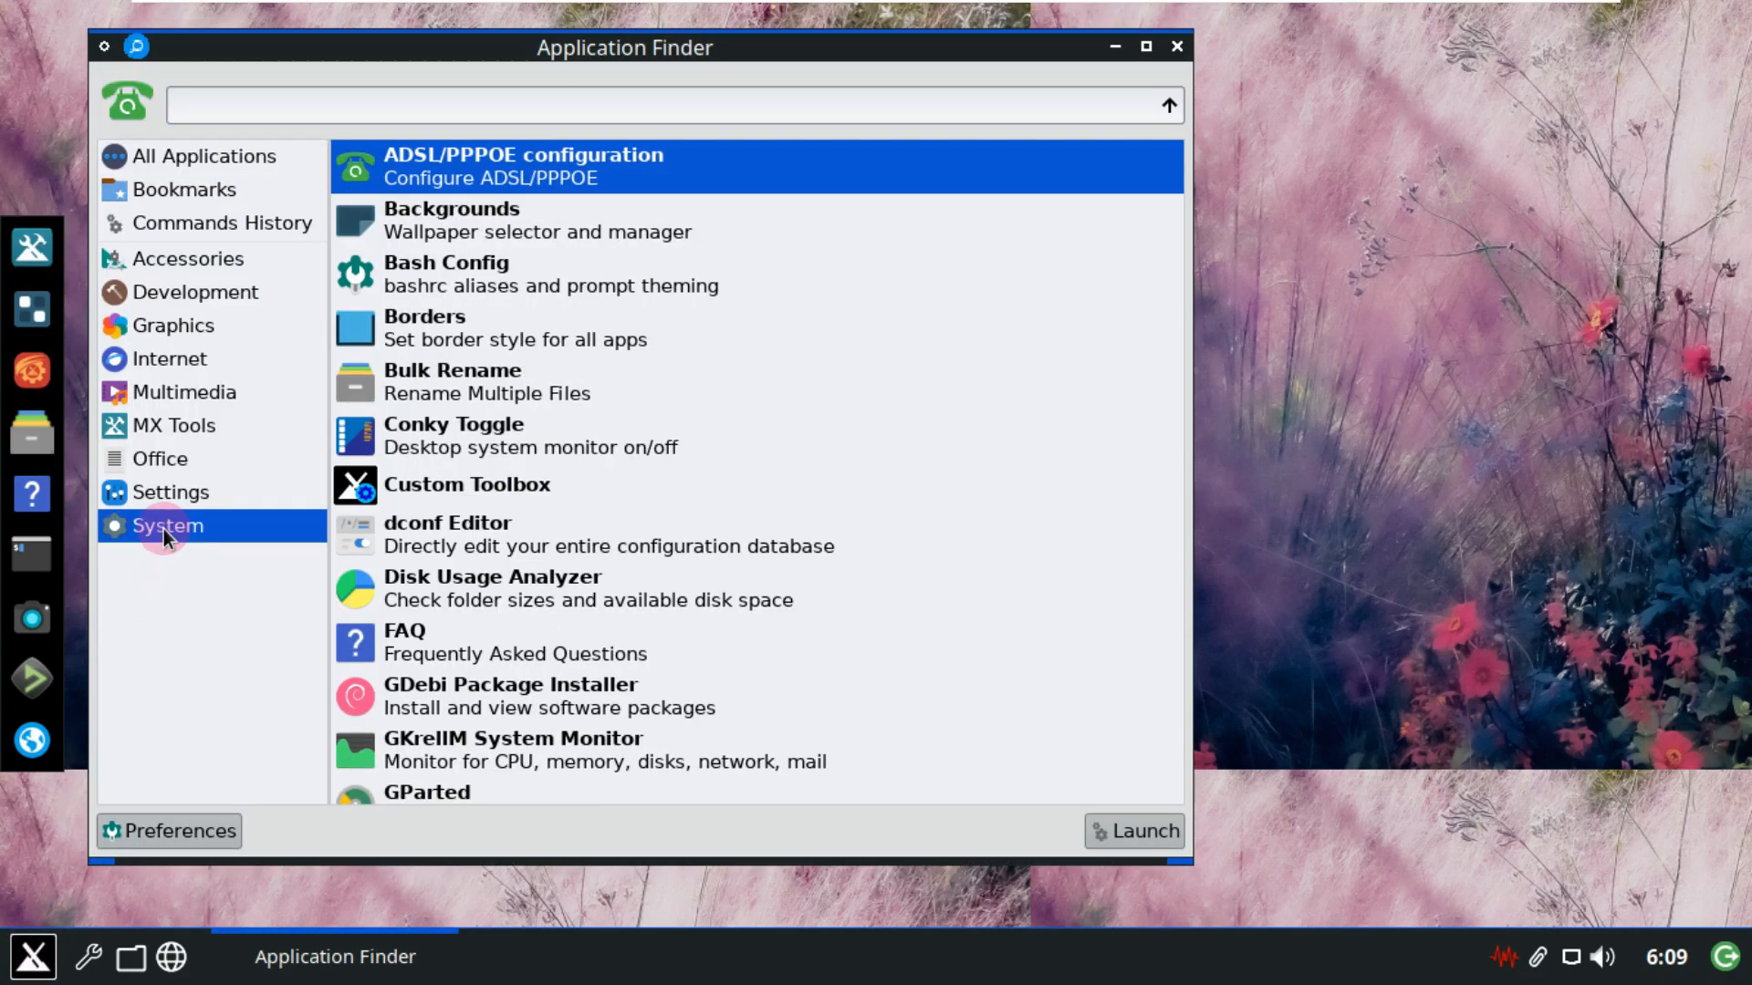
scroll(606, 568, "down", 1)
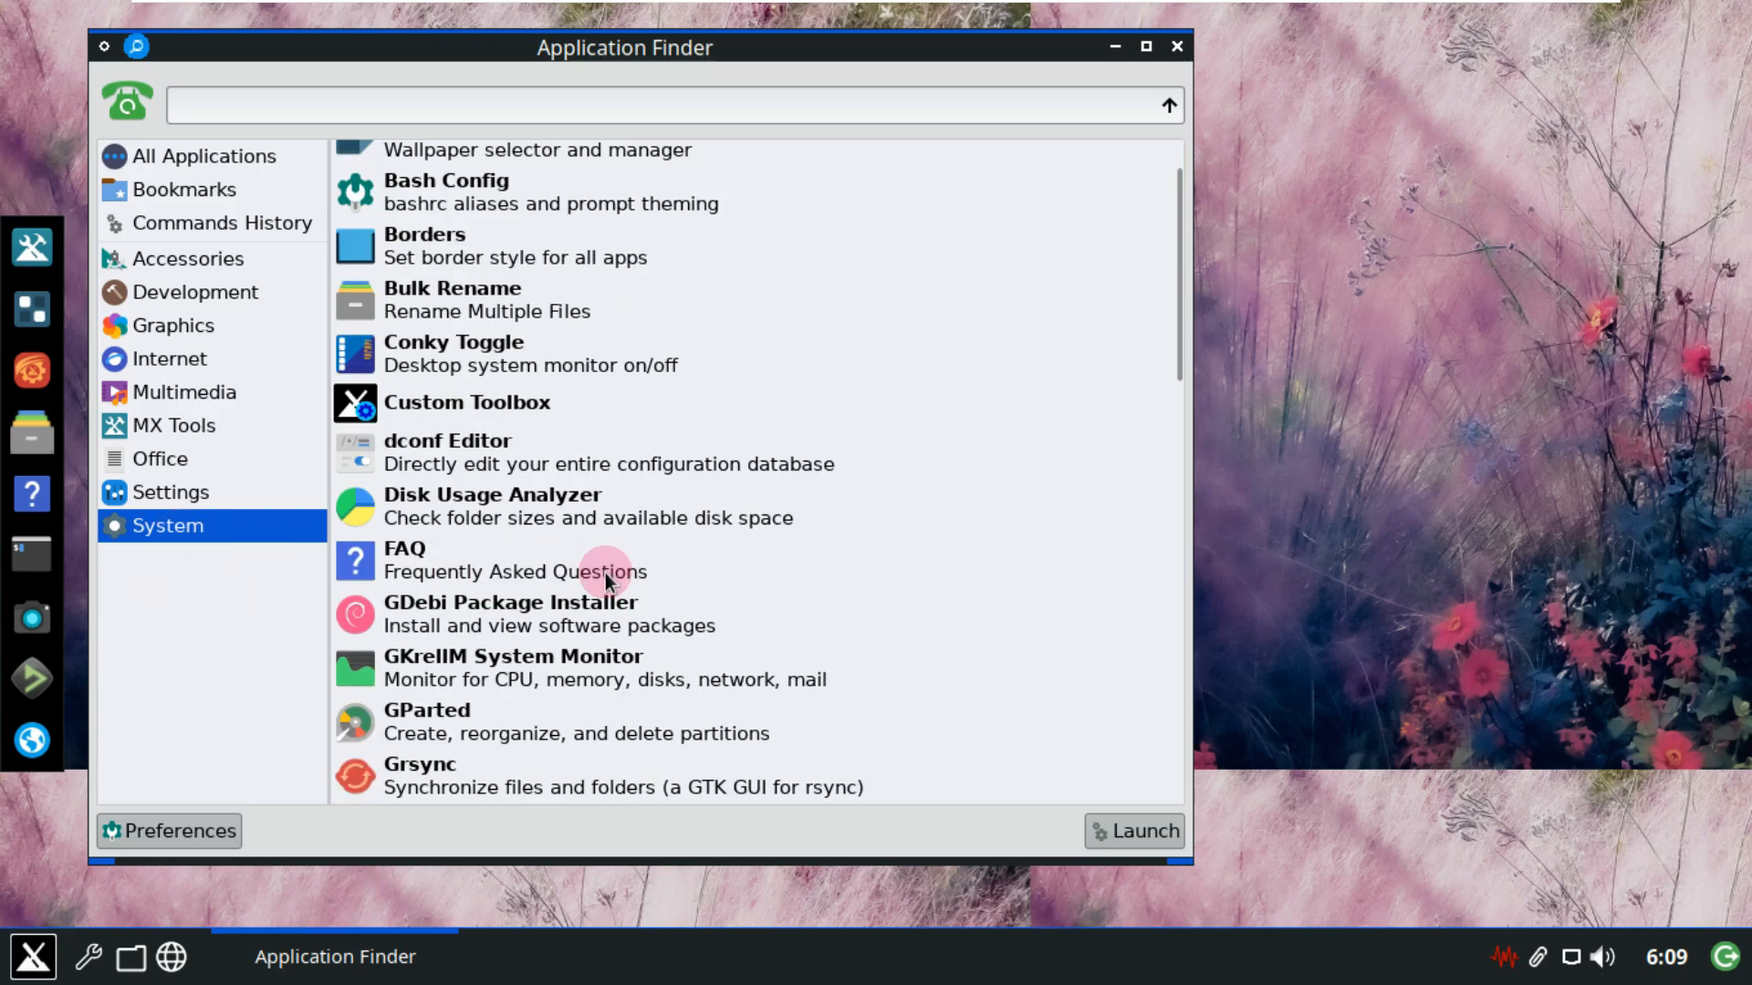
scroll(606, 575, "down", 3)
left_click(583, 438)
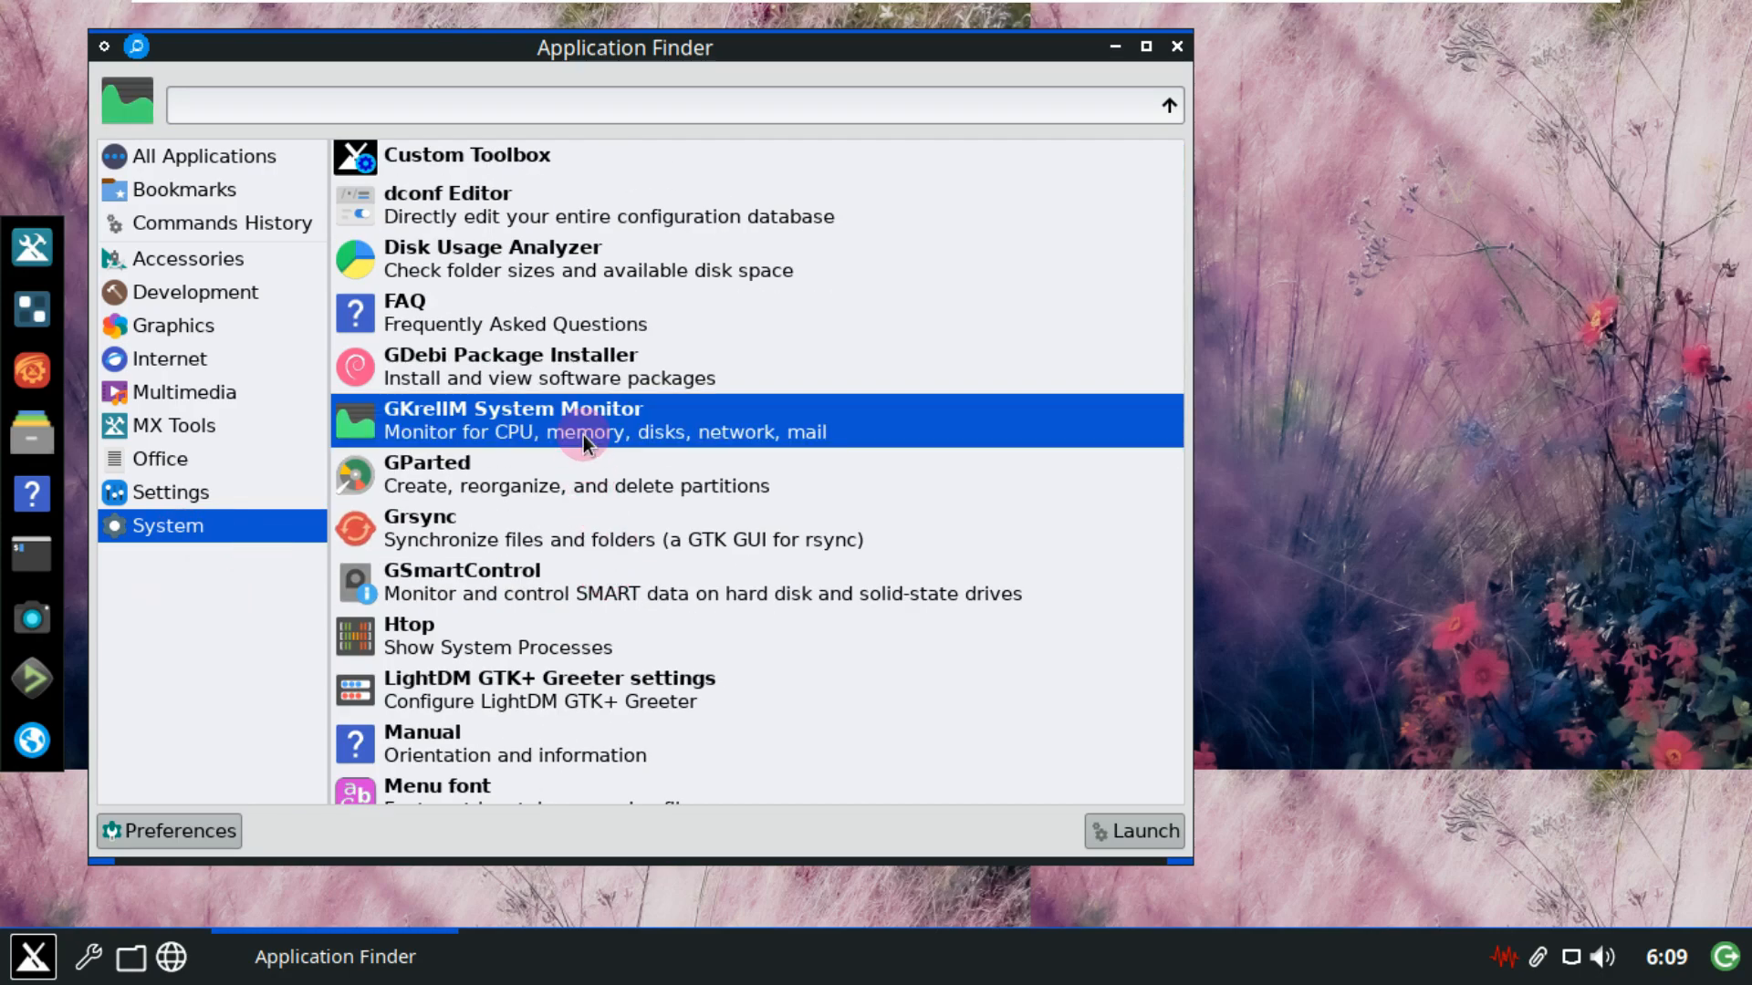
left_click(1140, 826)
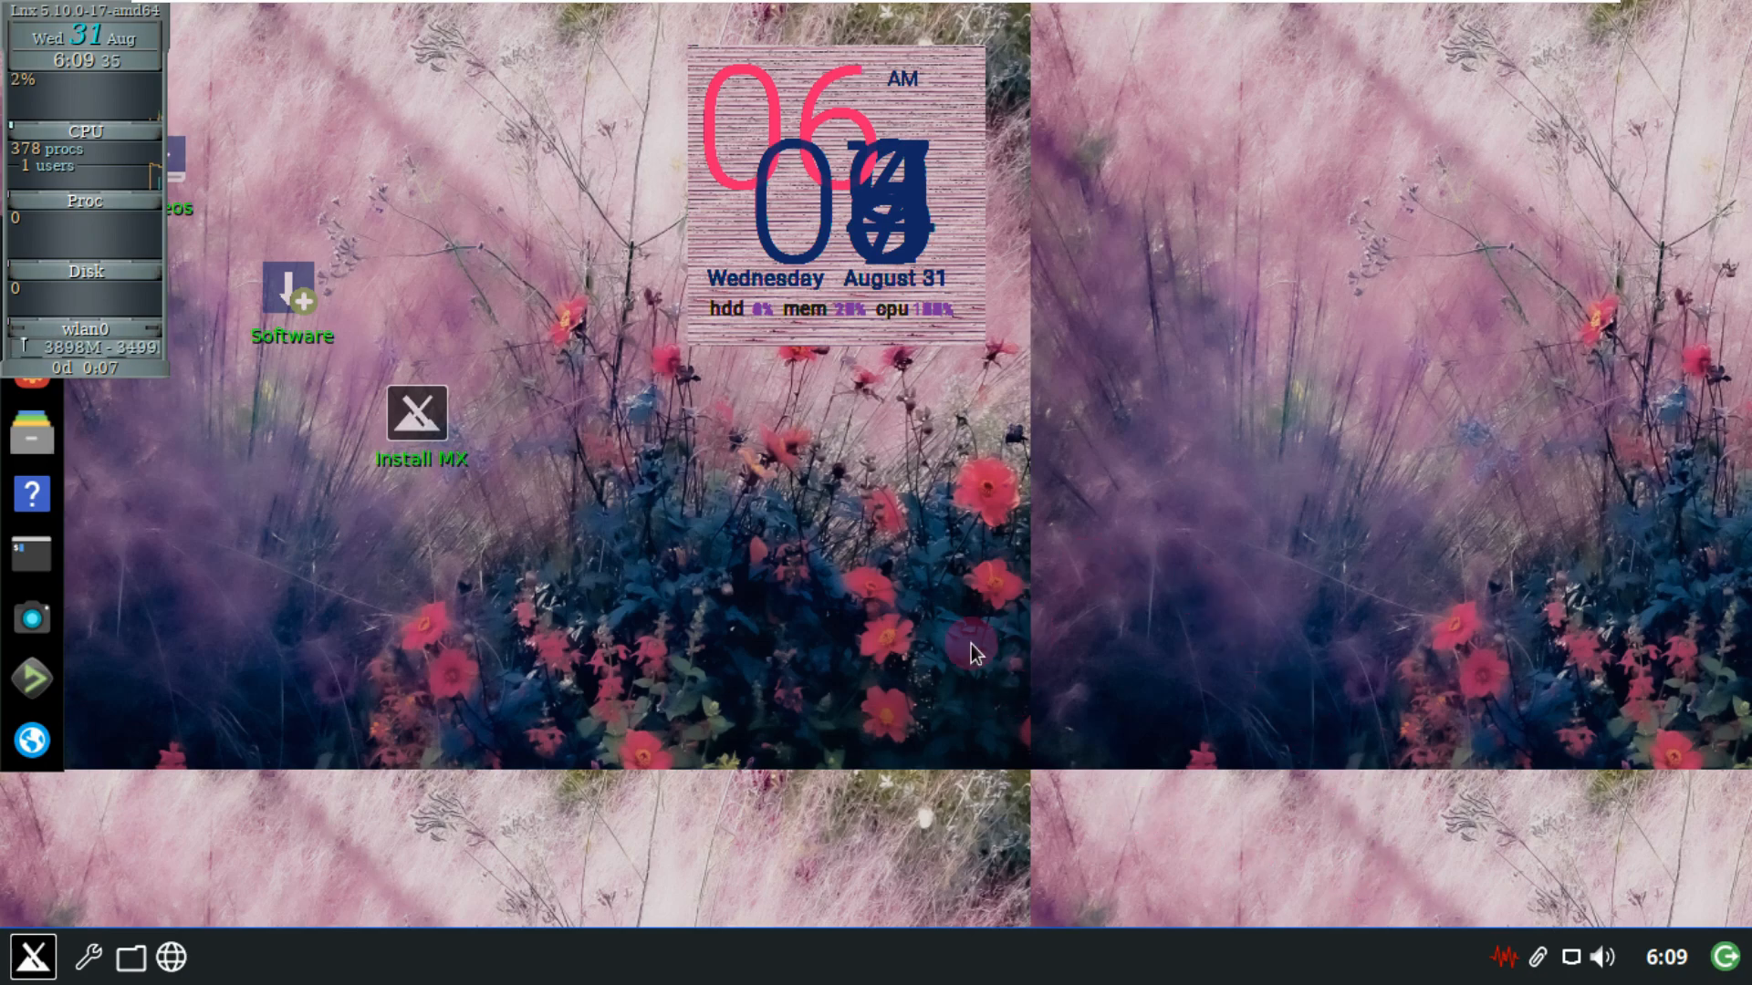
Drag the GKrellM panel to mid-screen and quit it from its right-click menu.
left_click_drag(120, 11, 863, 252)
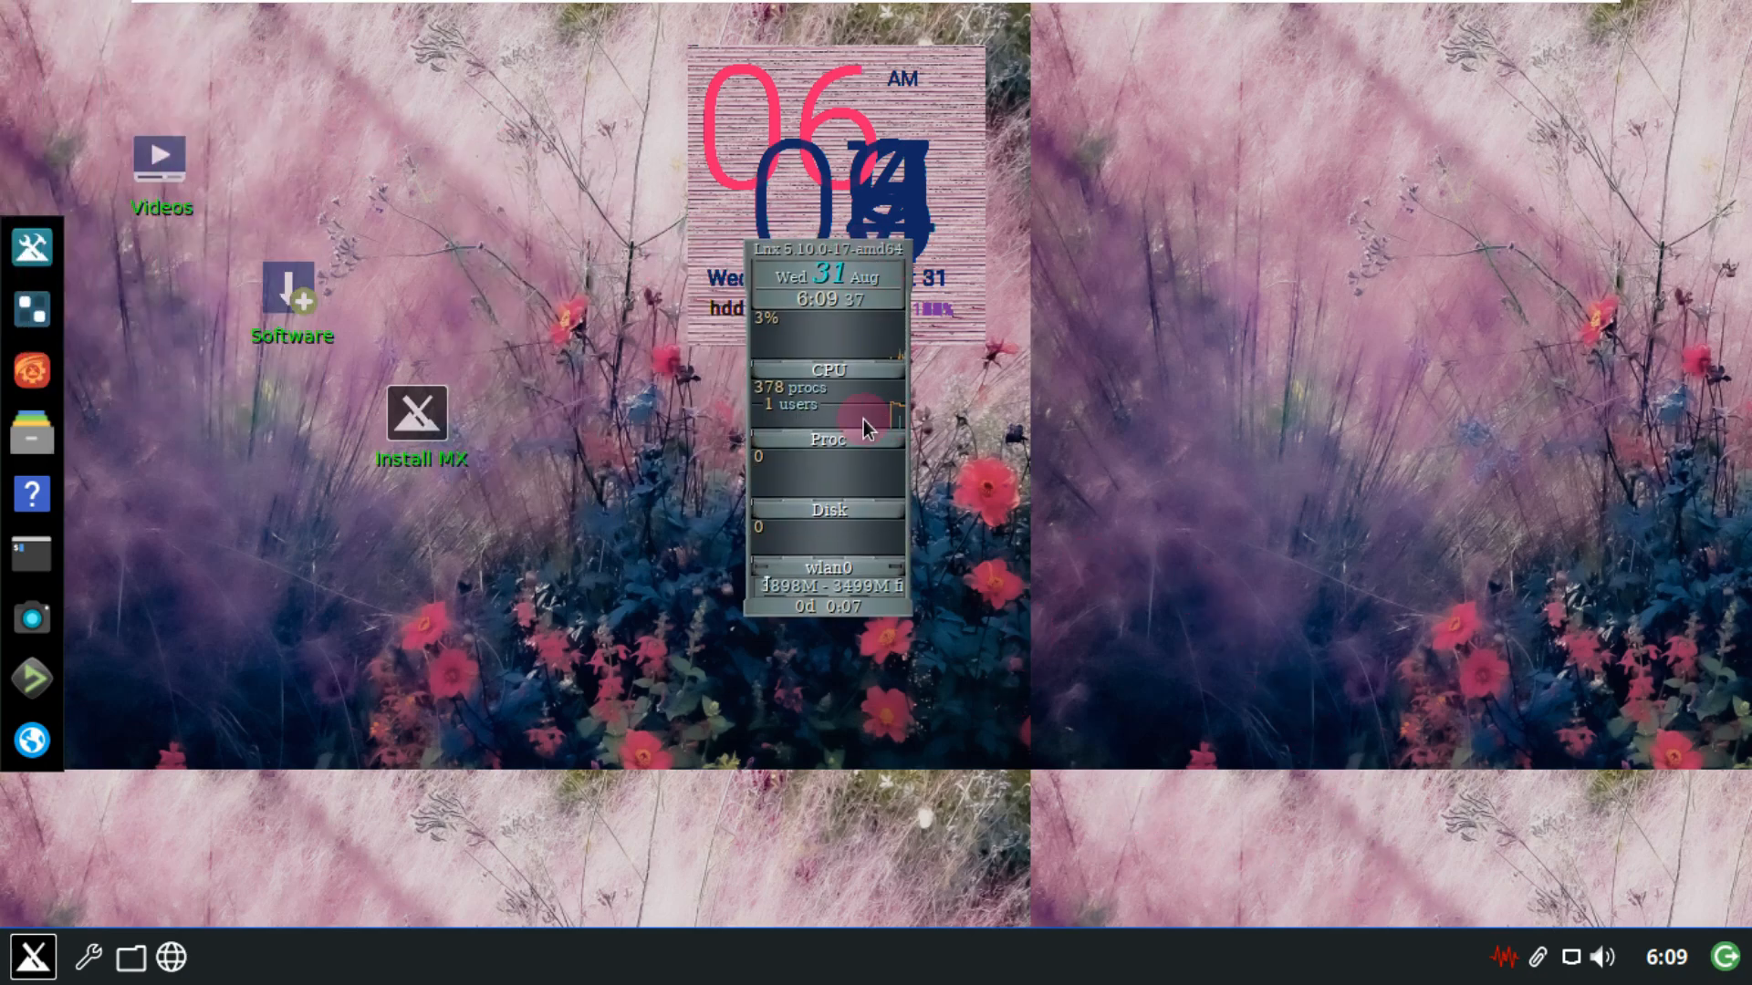
left_click(899, 250)
right_click(900, 249)
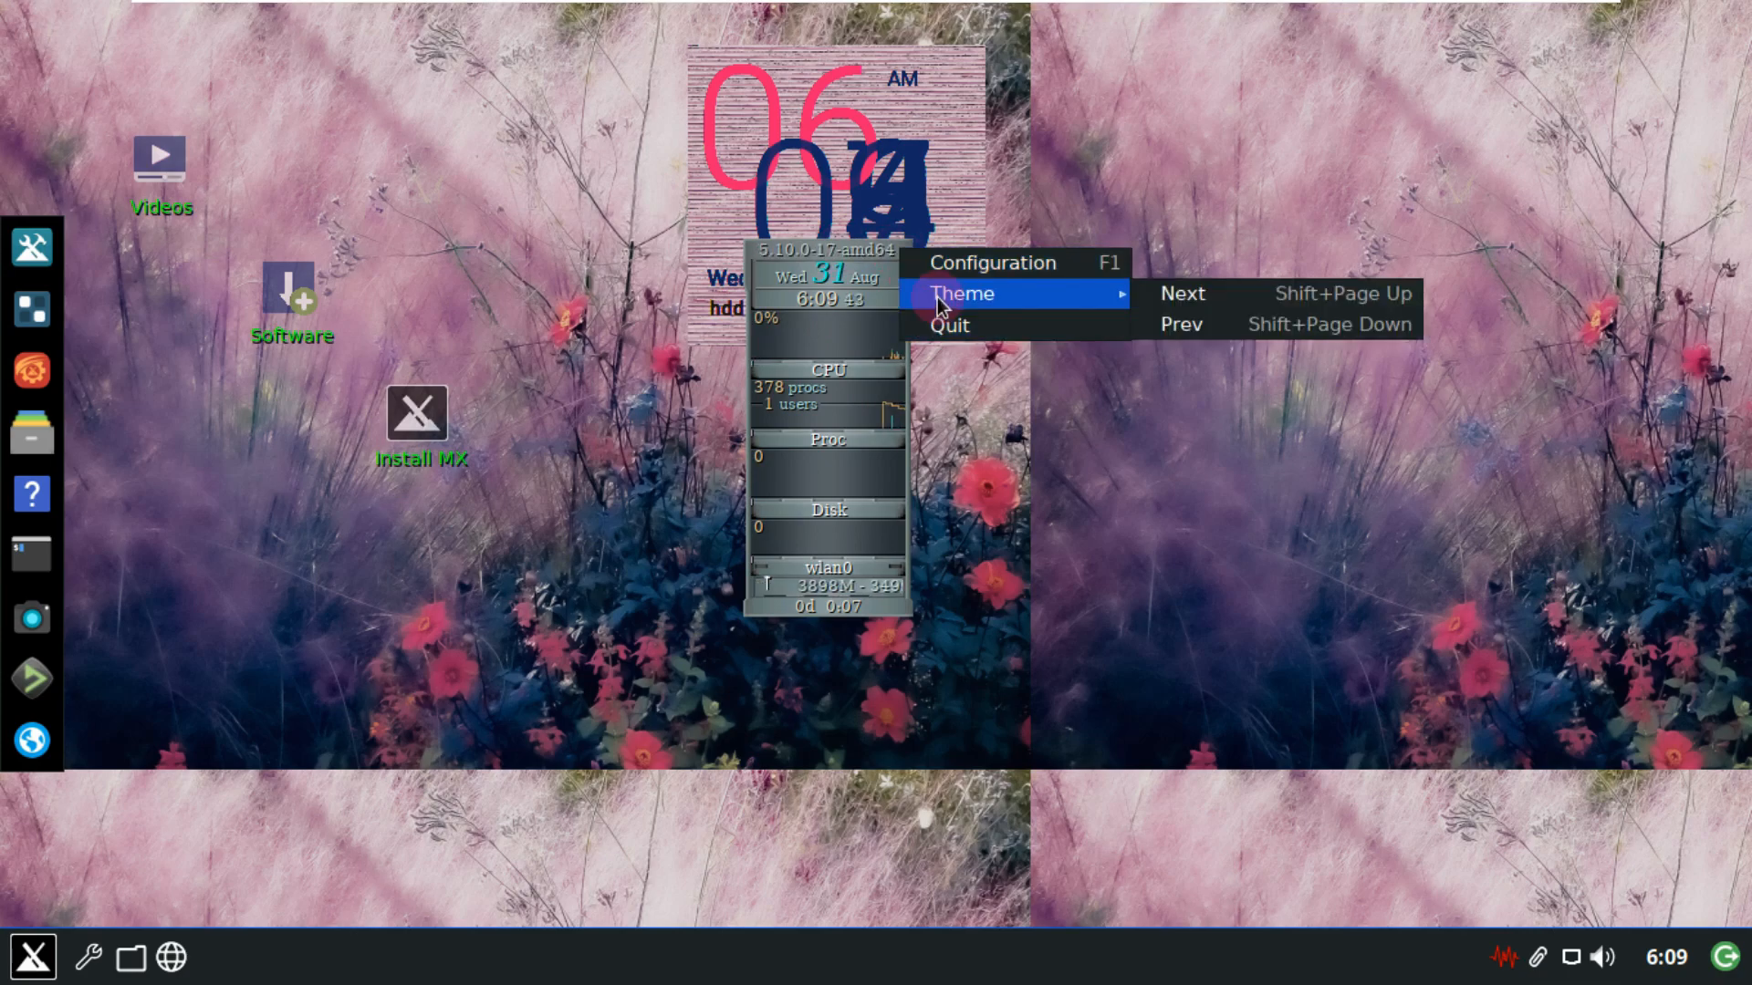
left_click(947, 324)
left_click(33, 956)
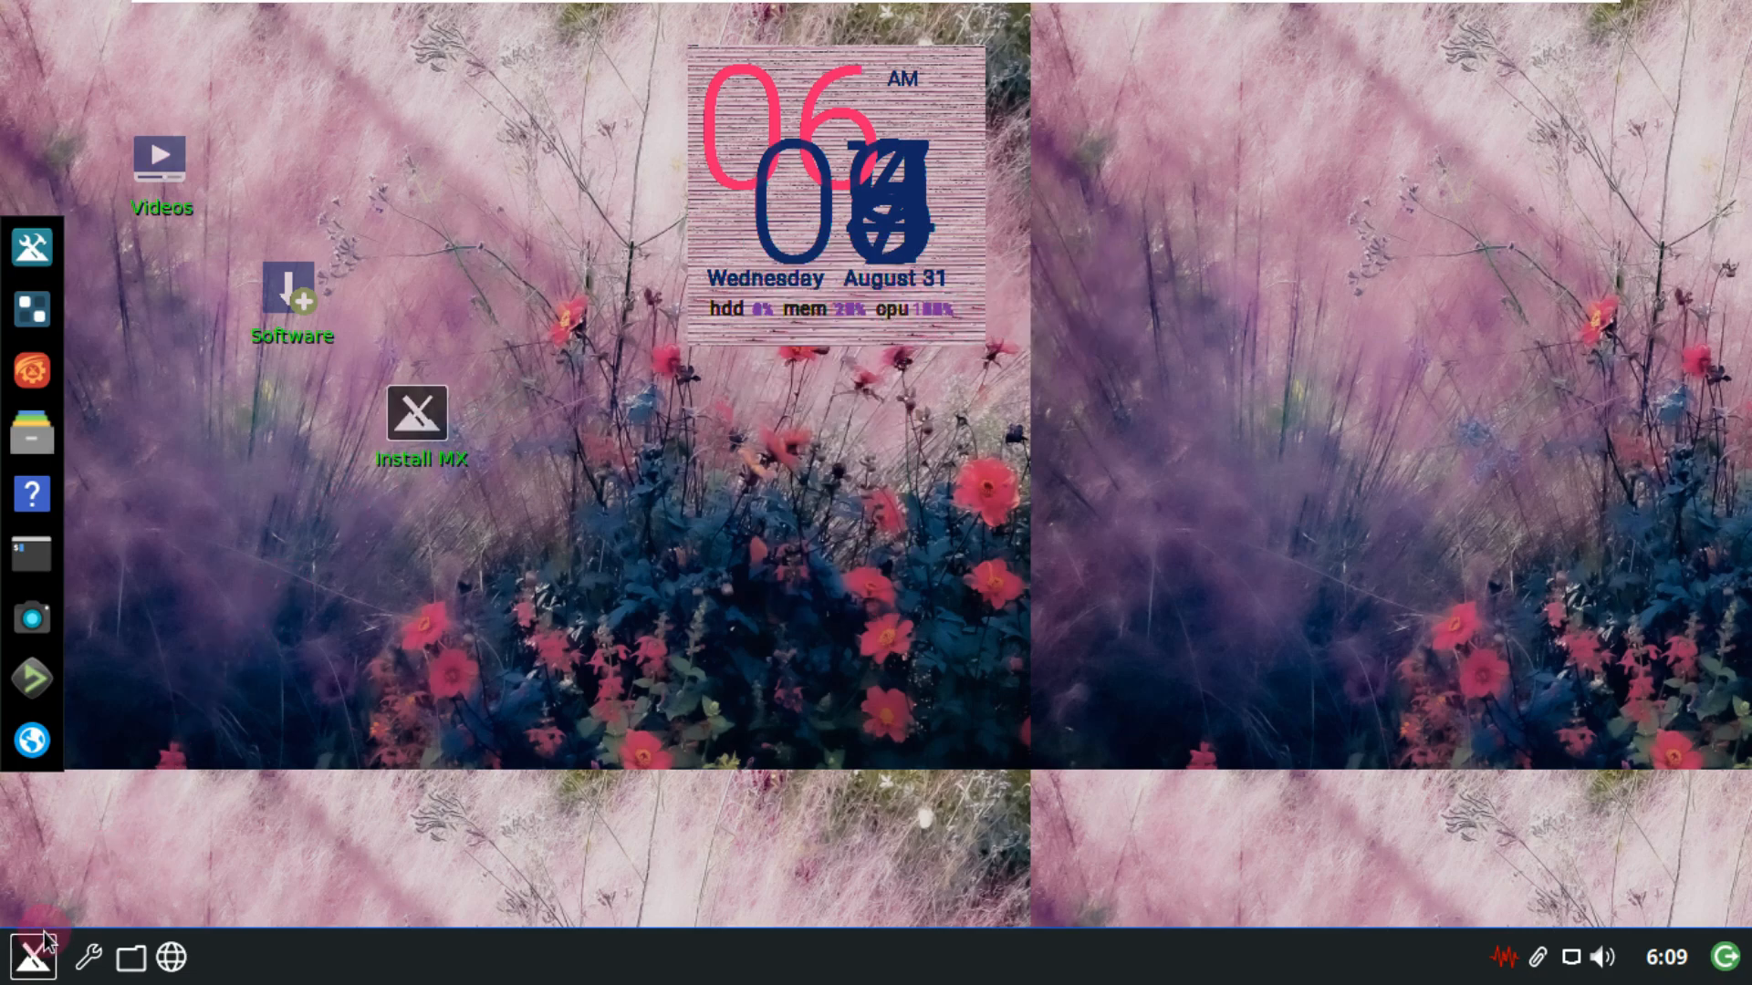
Select Synaptic Package Manager in the Settings category and launch it.
left_click(194, 532)
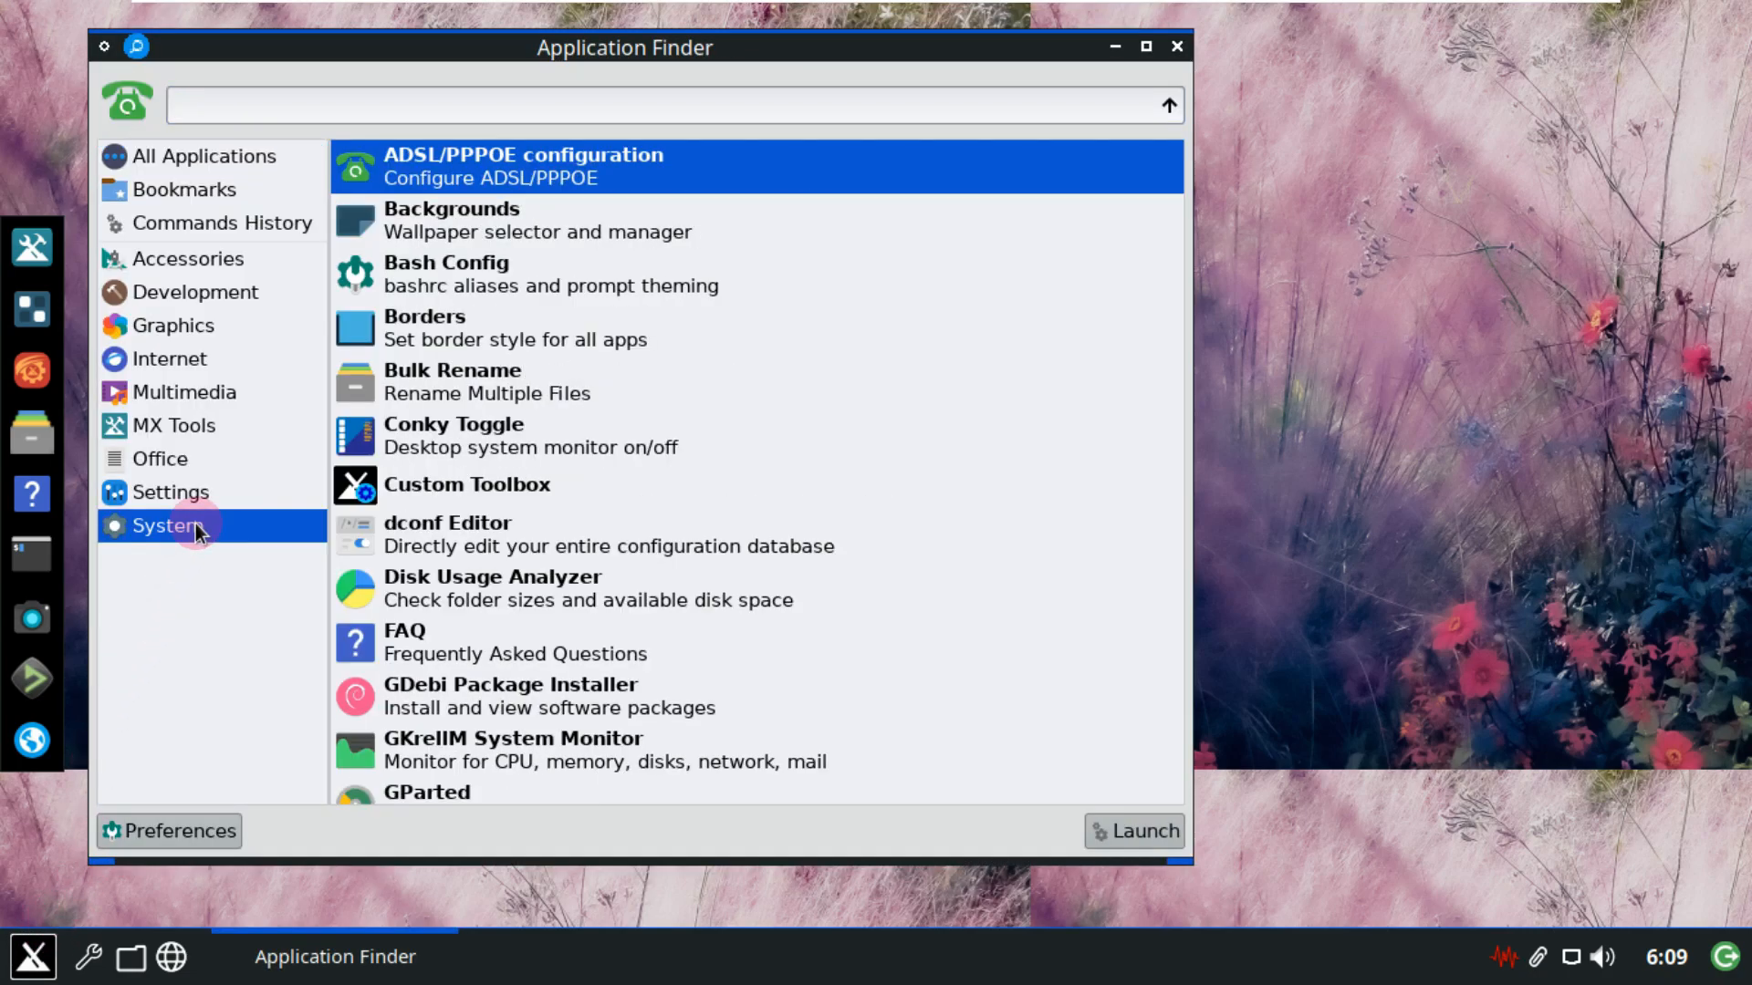
scroll(648, 212, "down", 1)
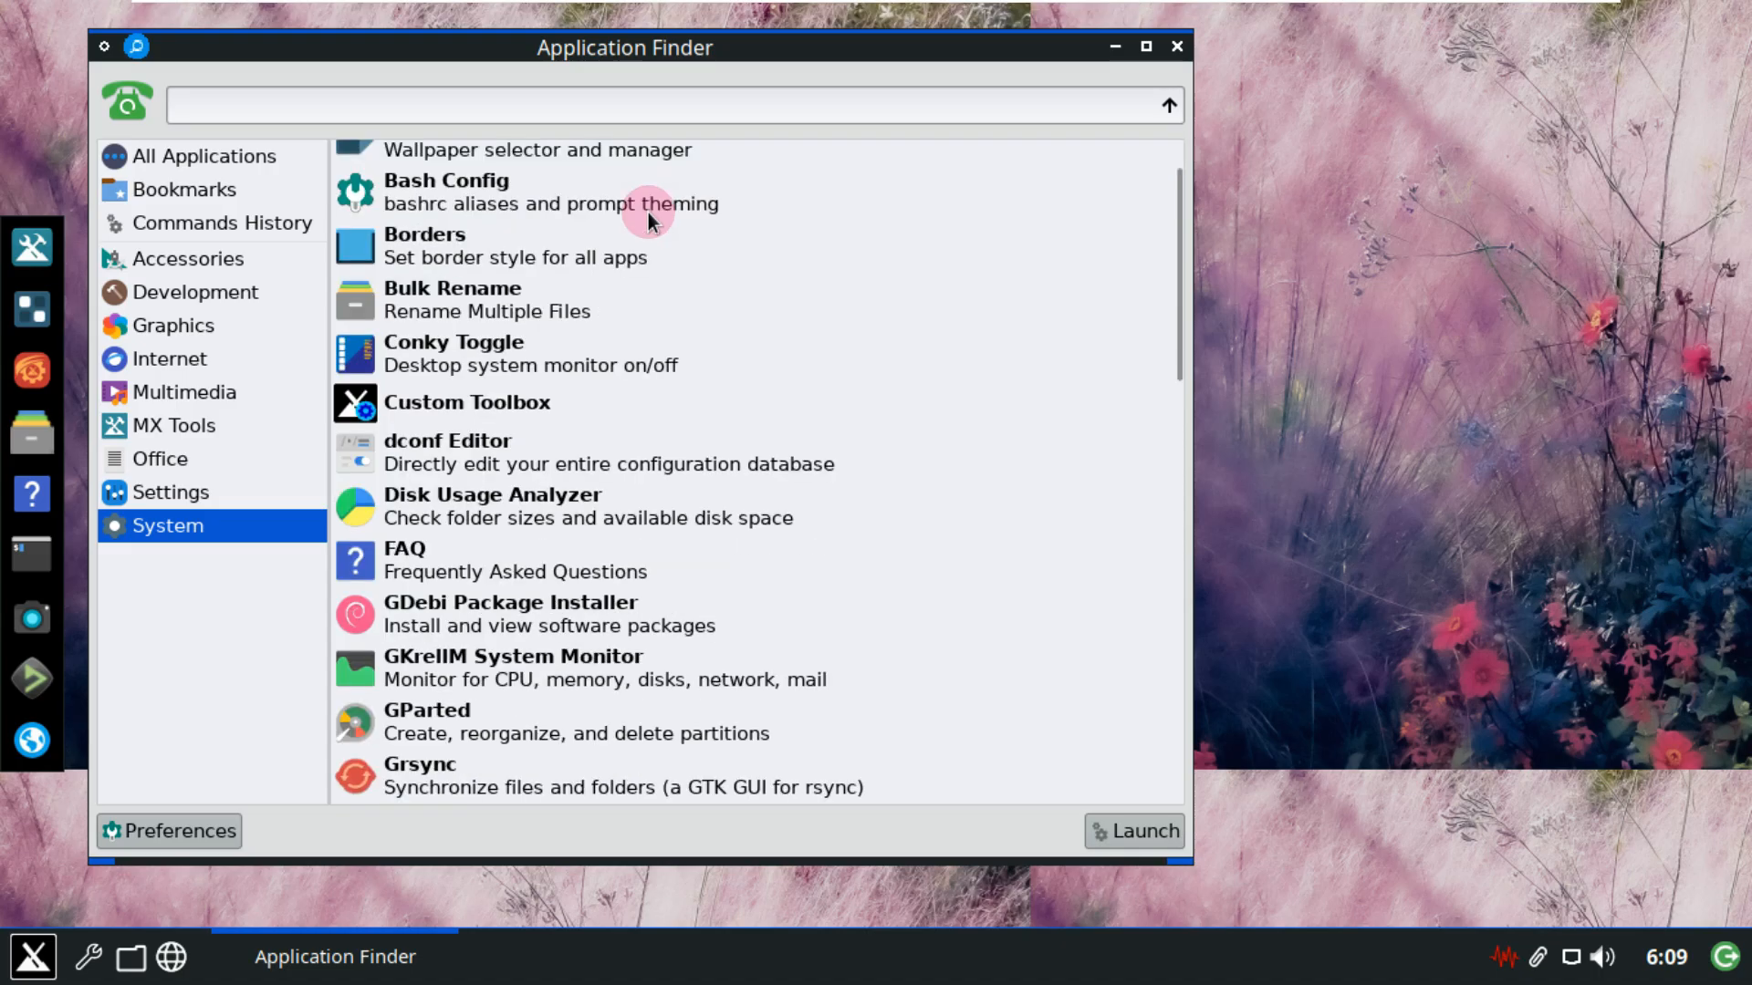
scroll(616, 219, "down", 3)
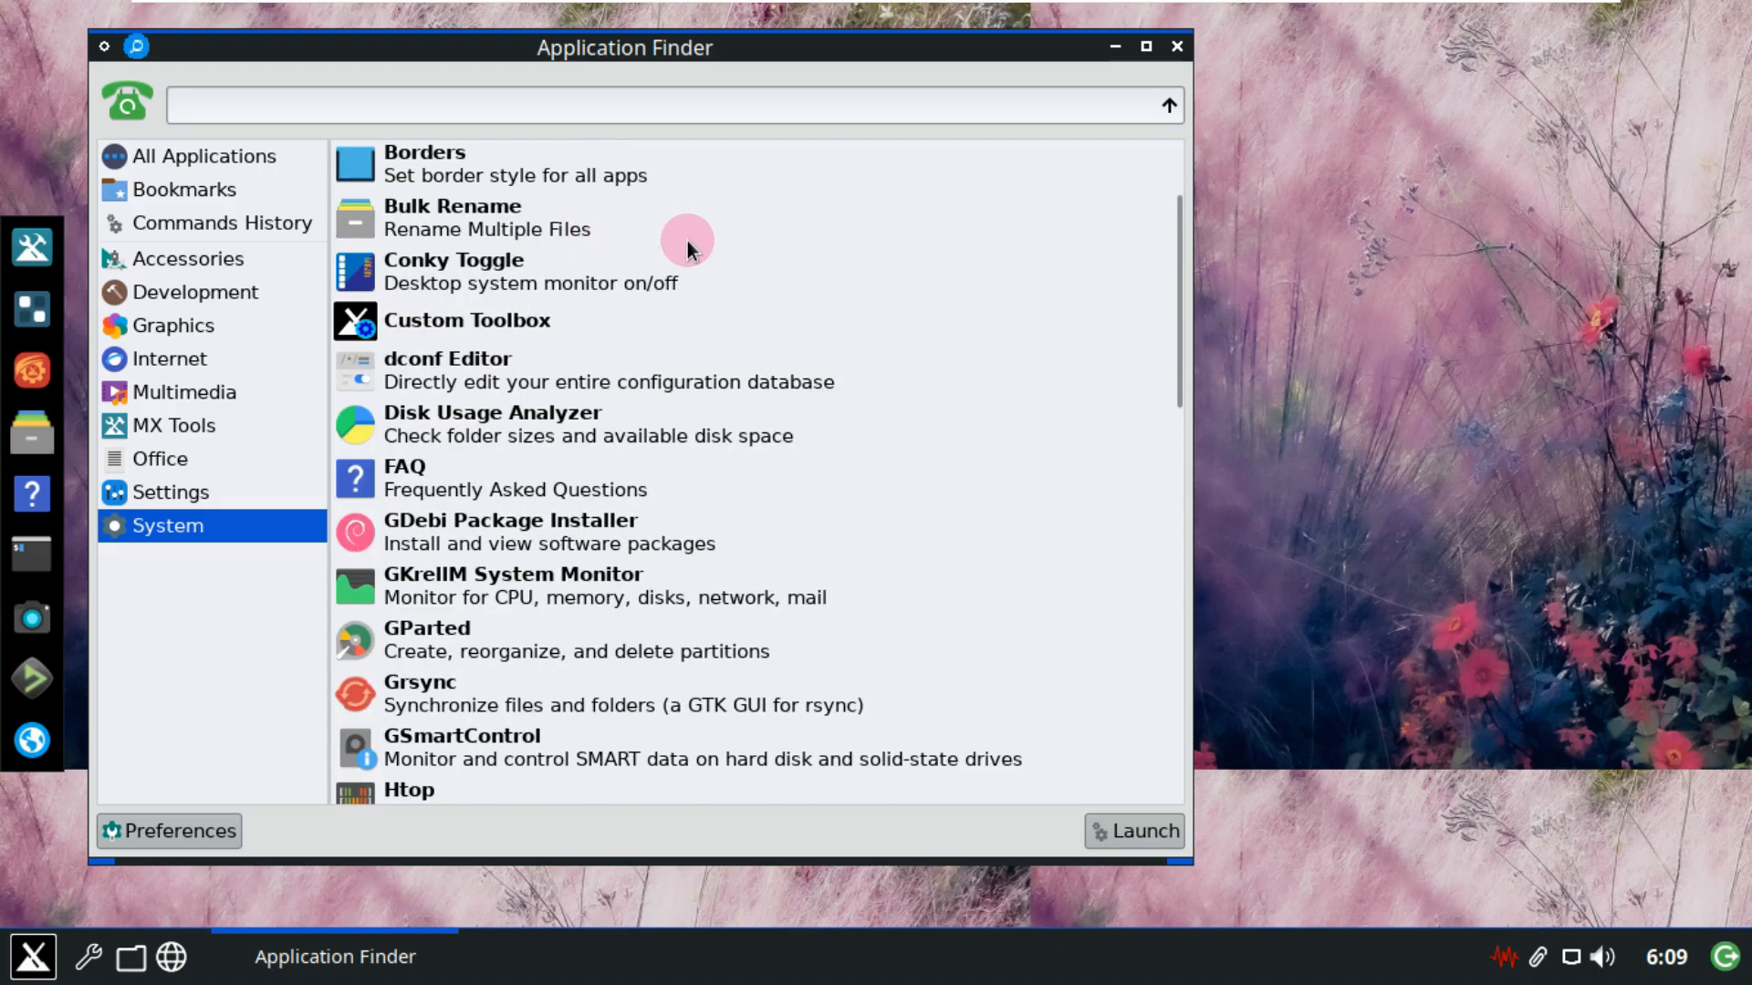
scroll(813, 271, "down", 10)
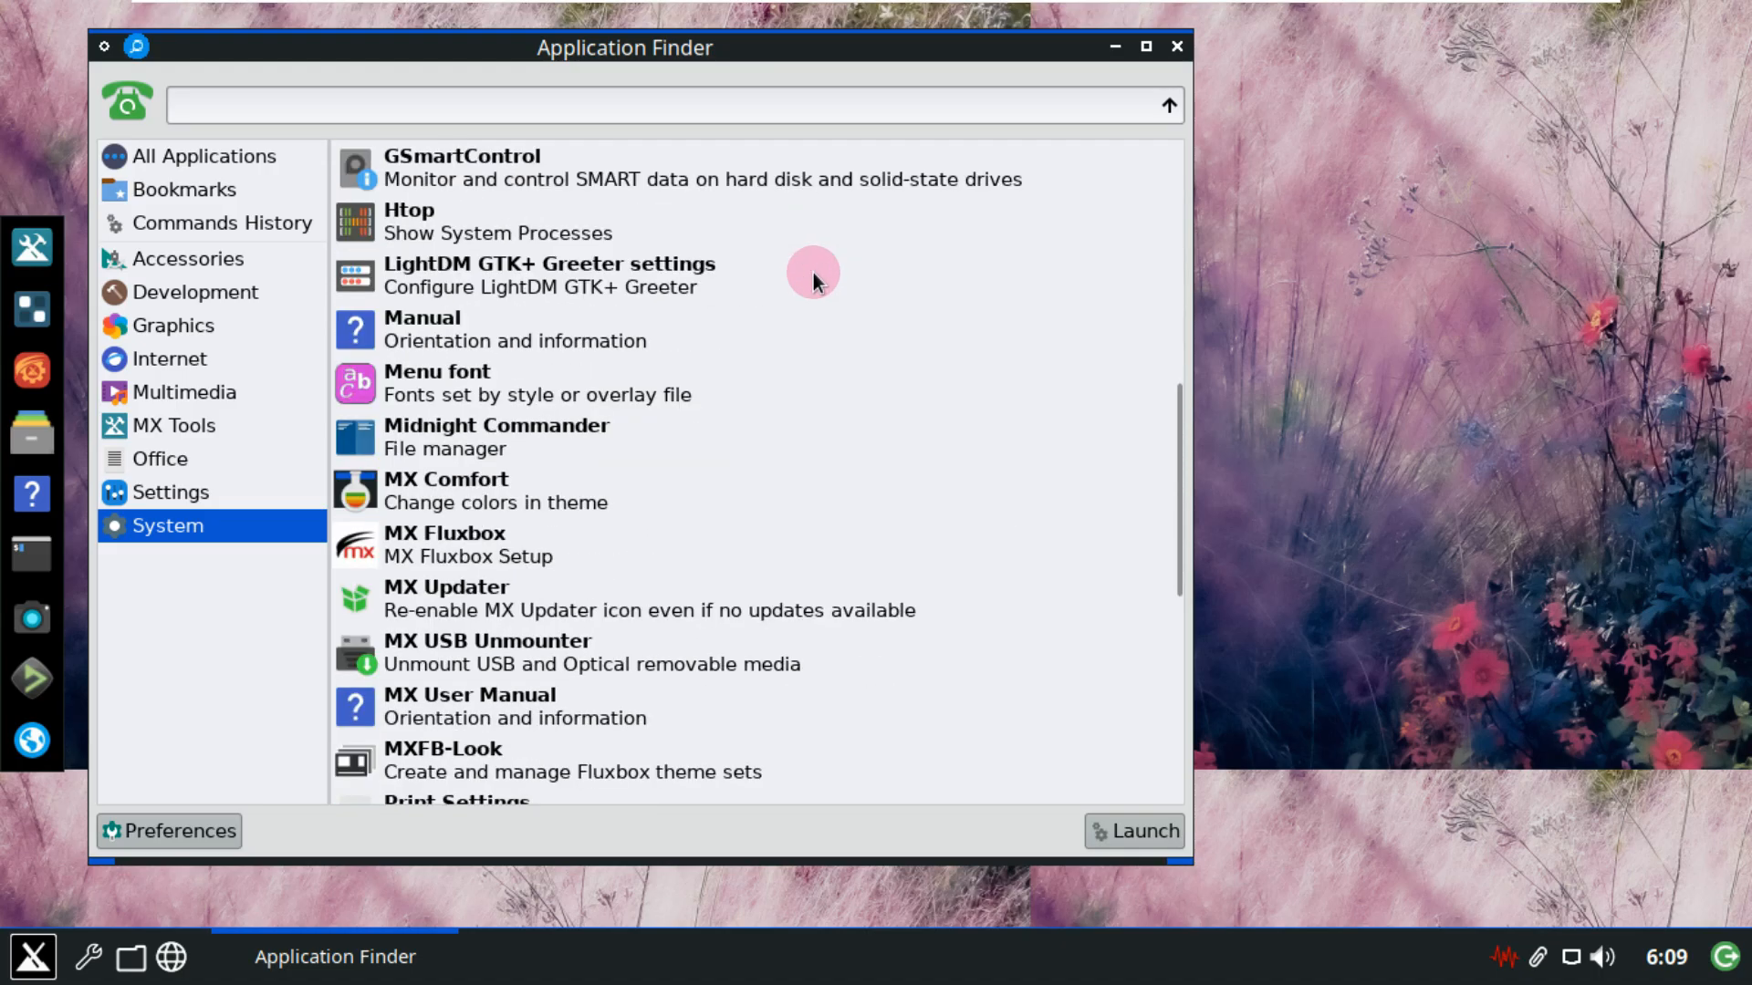
scroll(814, 272, "down", 3)
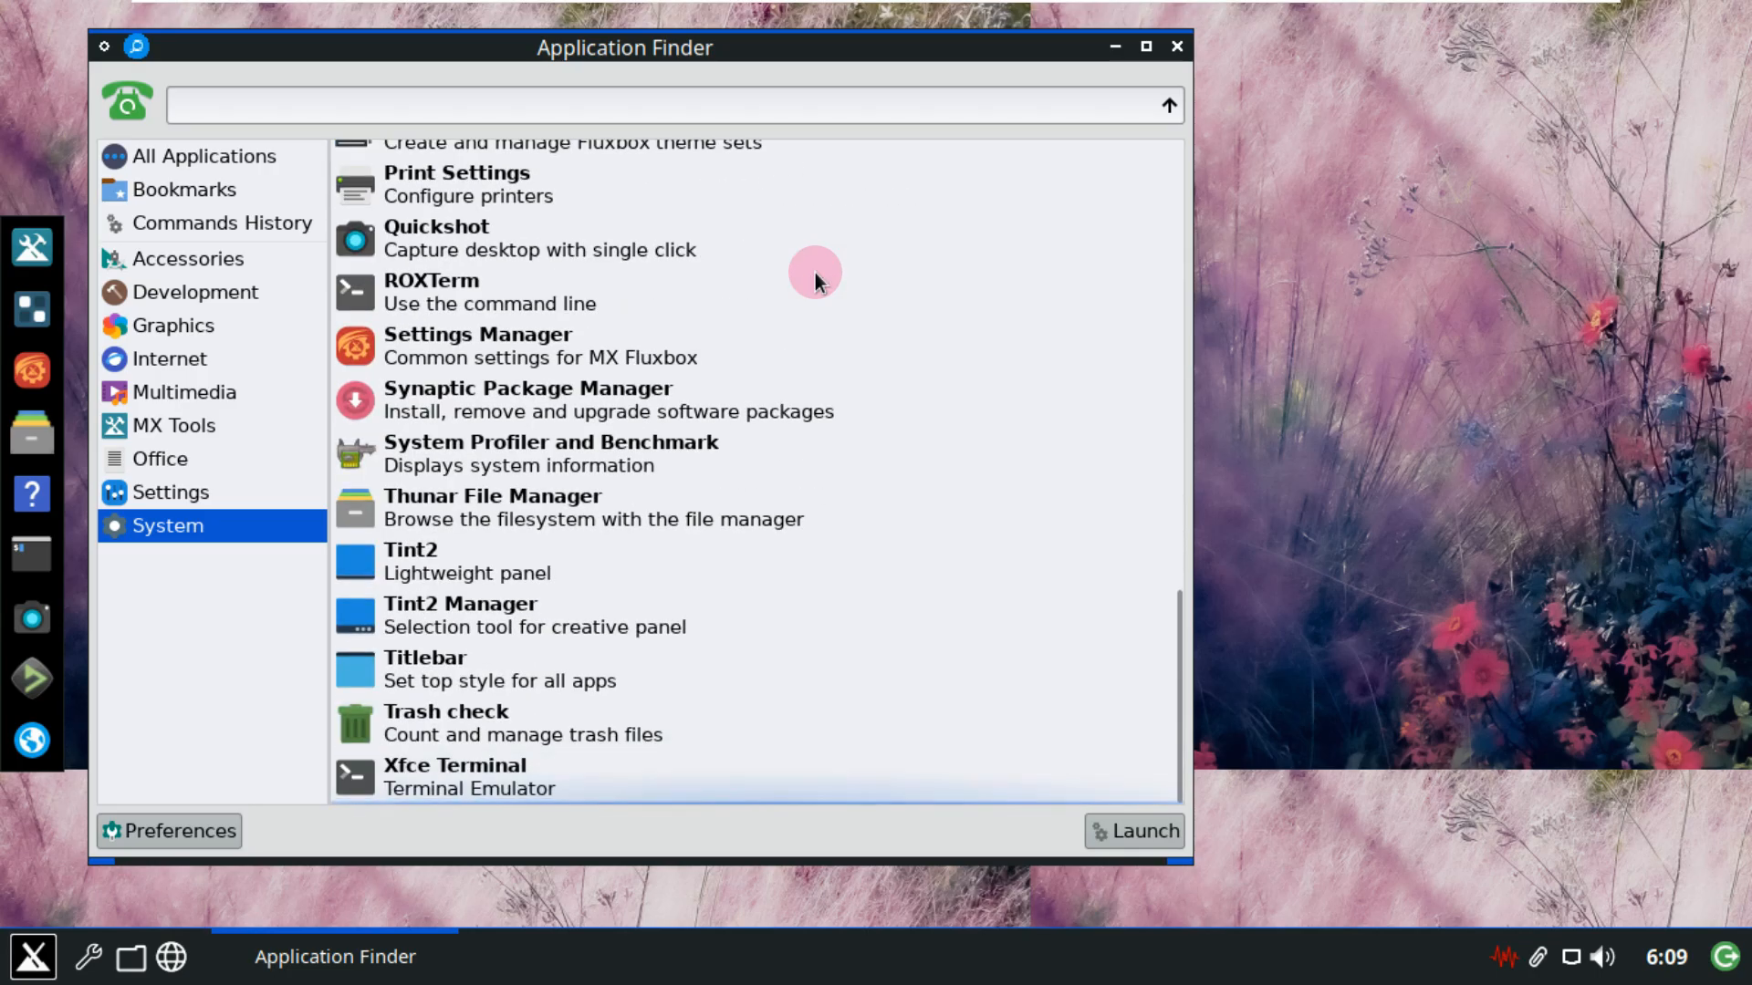
left_click(239, 484)
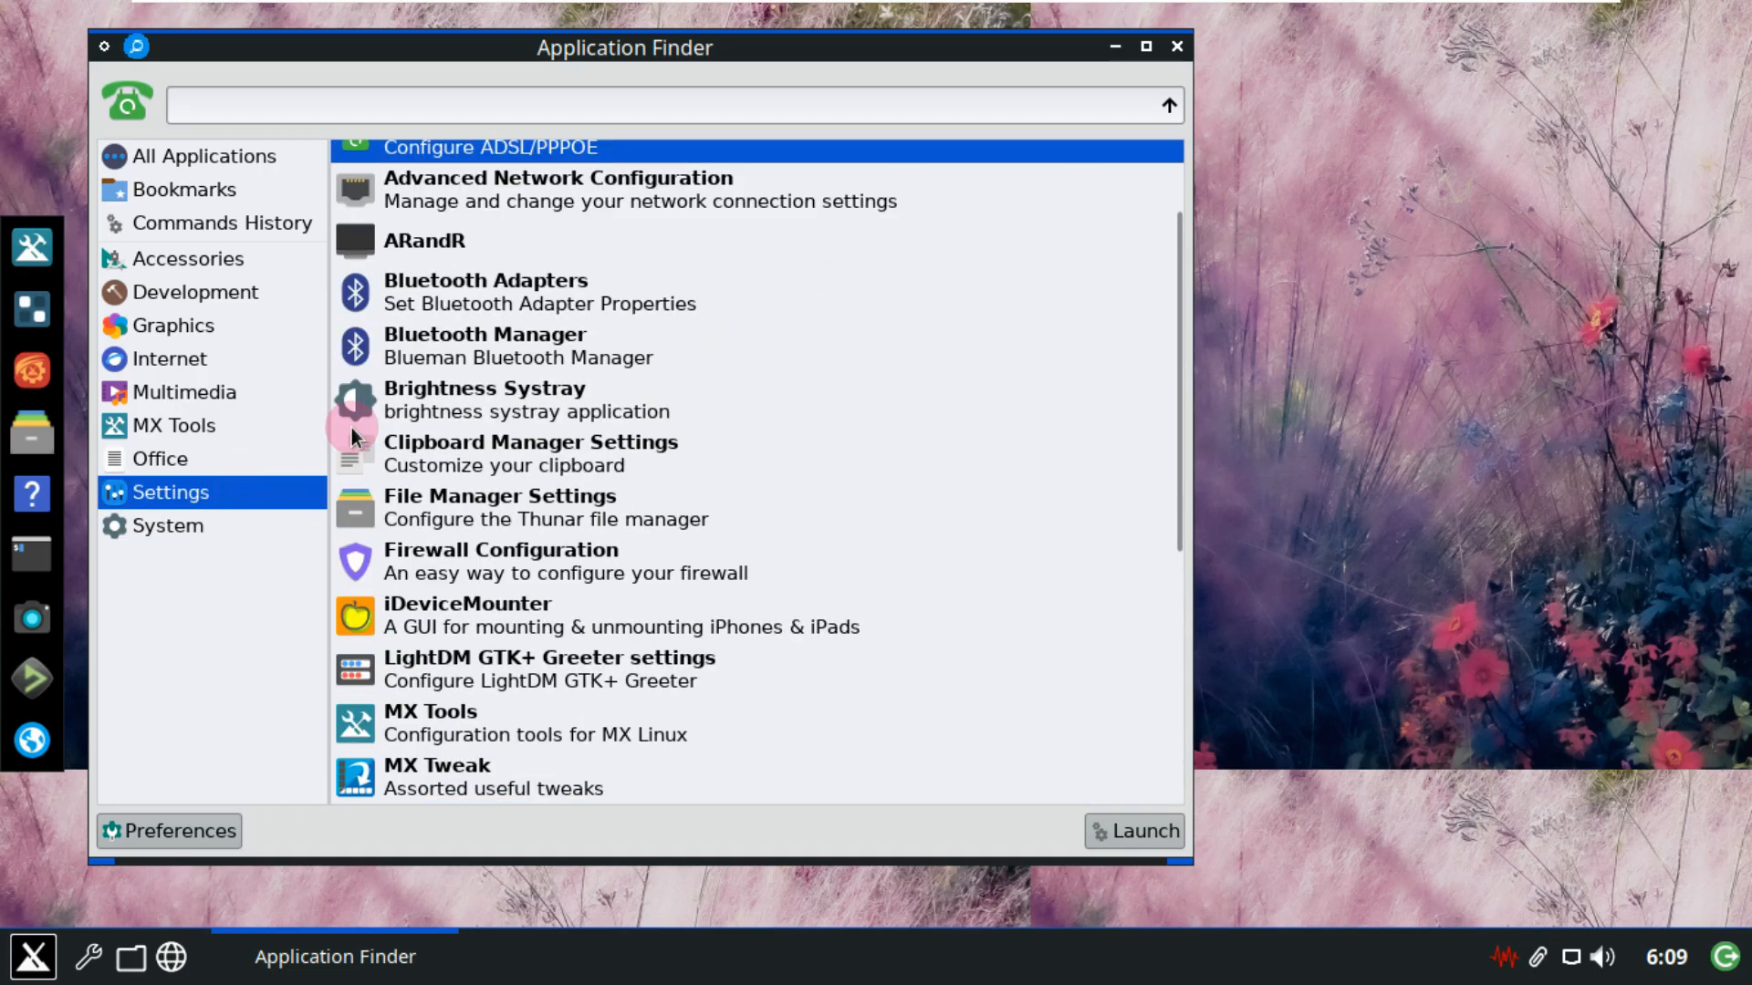
scroll(688, 279, "up", 3)
scroll(688, 279, "down", 3)
scroll(688, 280, "down", 5)
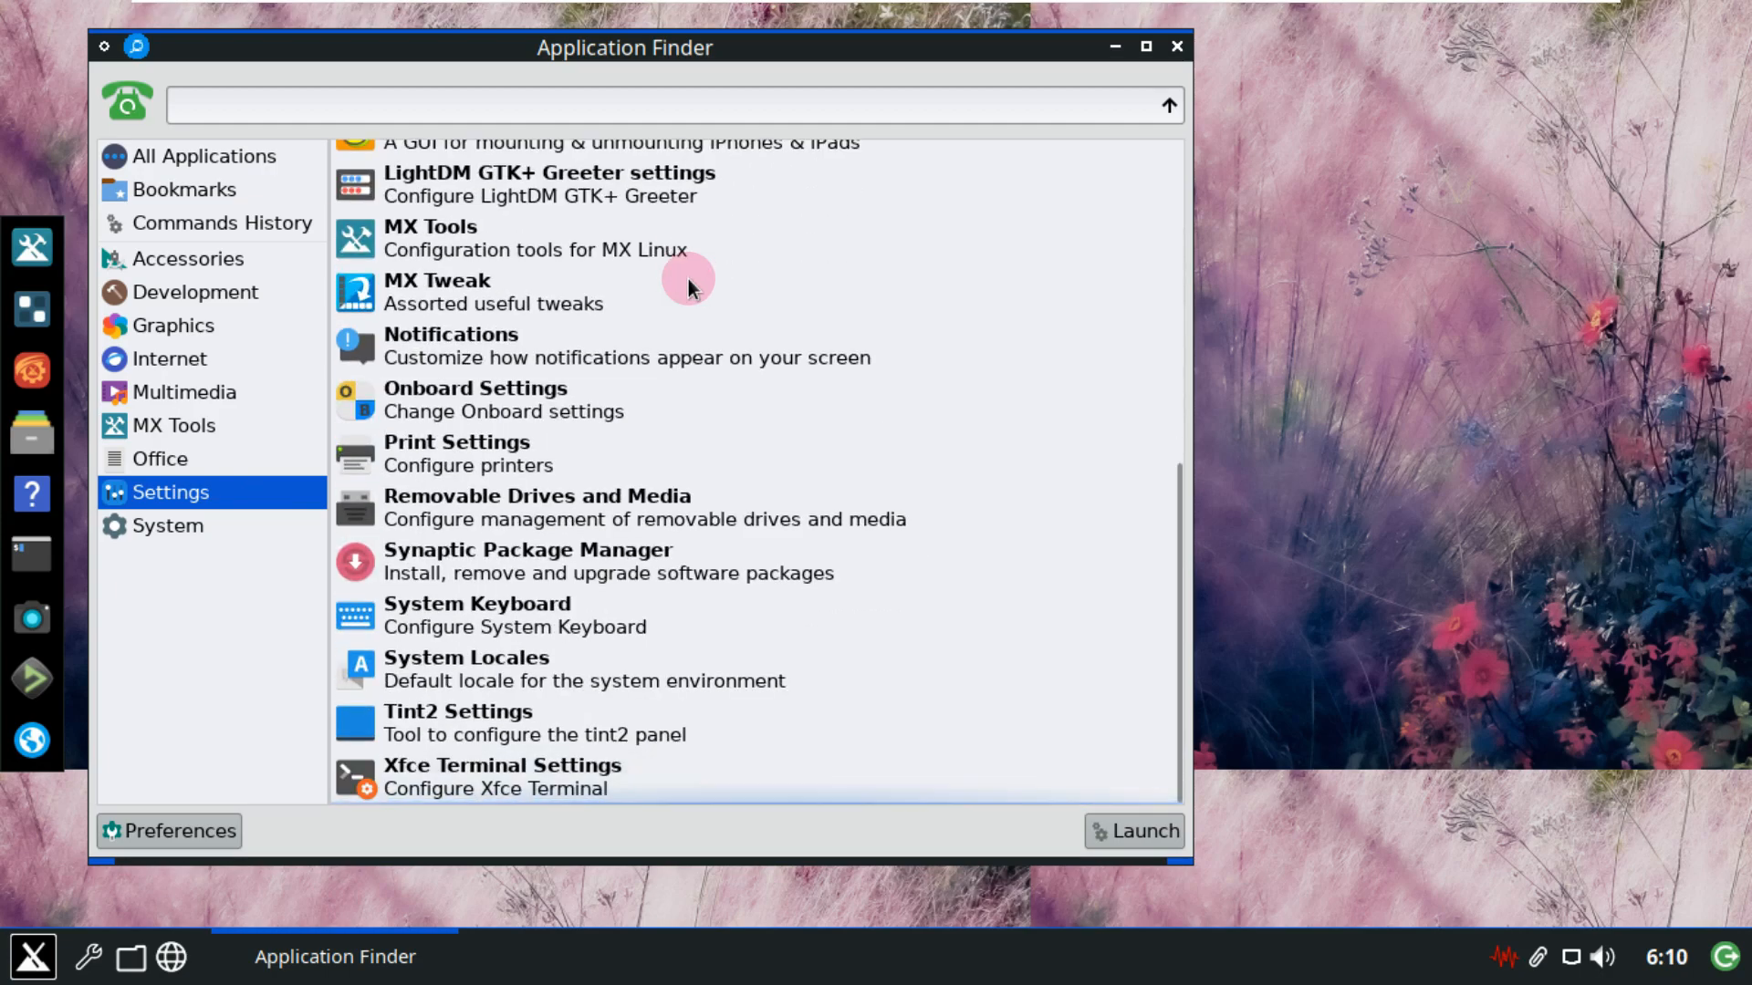
left_click(646, 550)
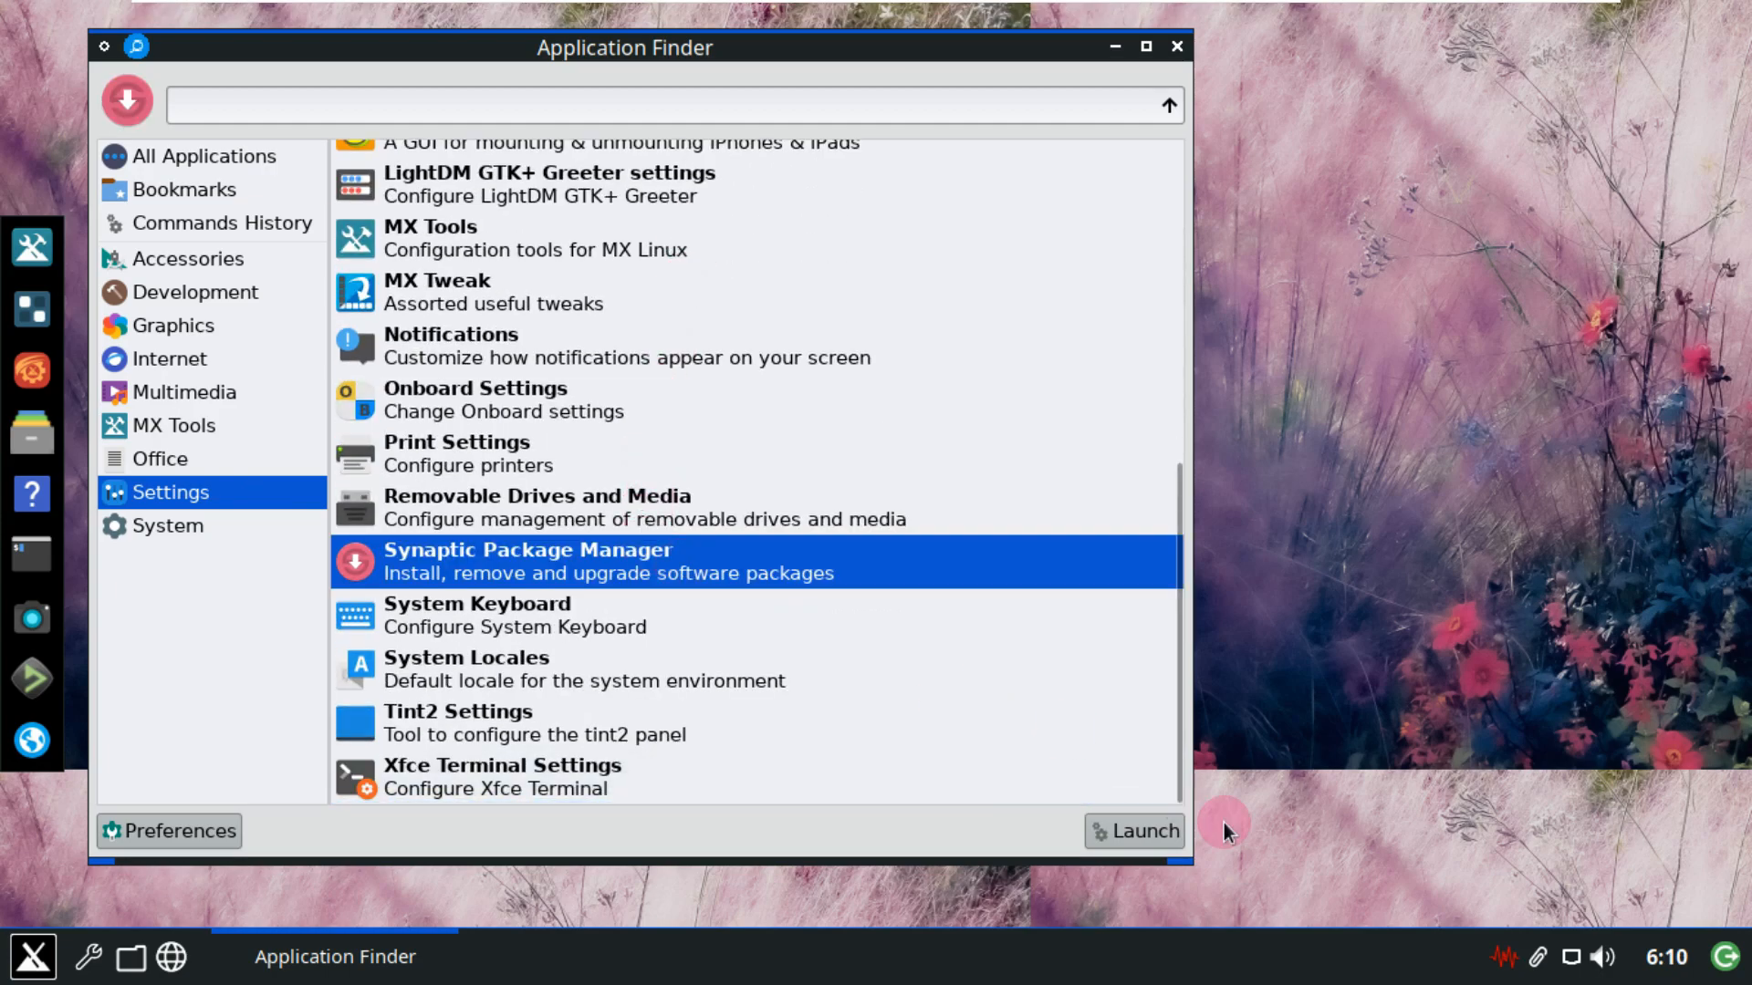
left_click(1155, 841)
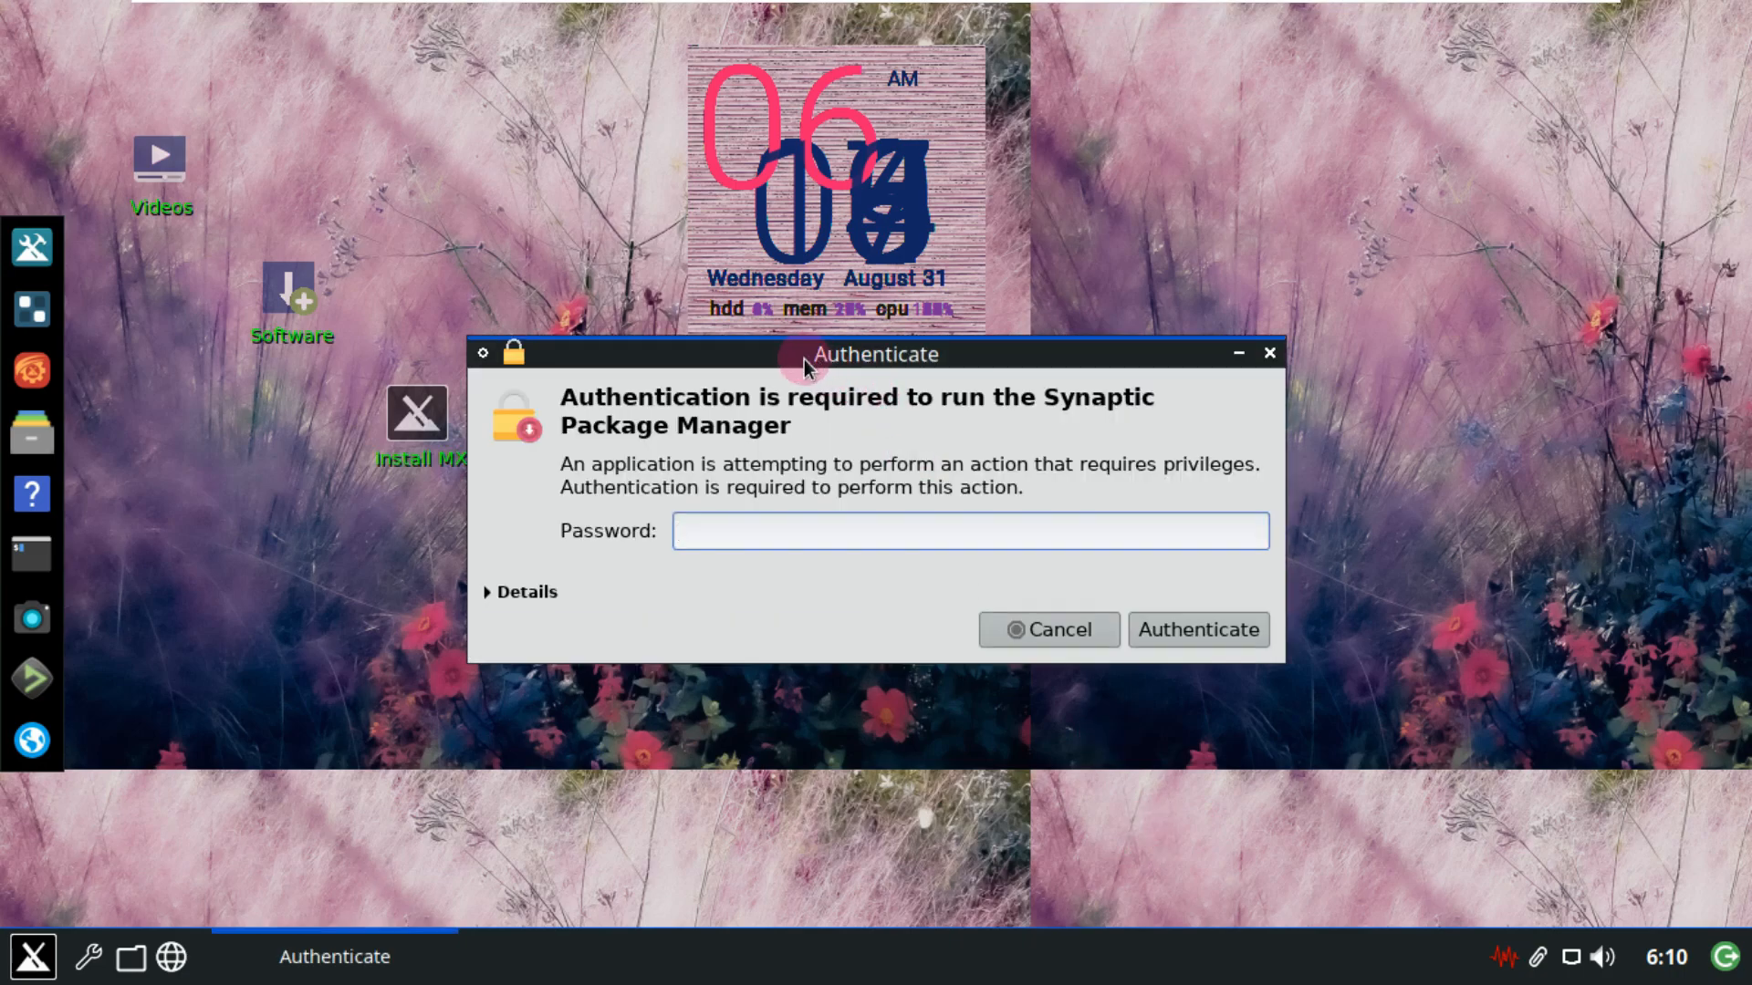
Enter a password in the Authenticate dialog, retrying after failures until the prompt closes.
left_click(803, 538)
type("demo")
key("Return")
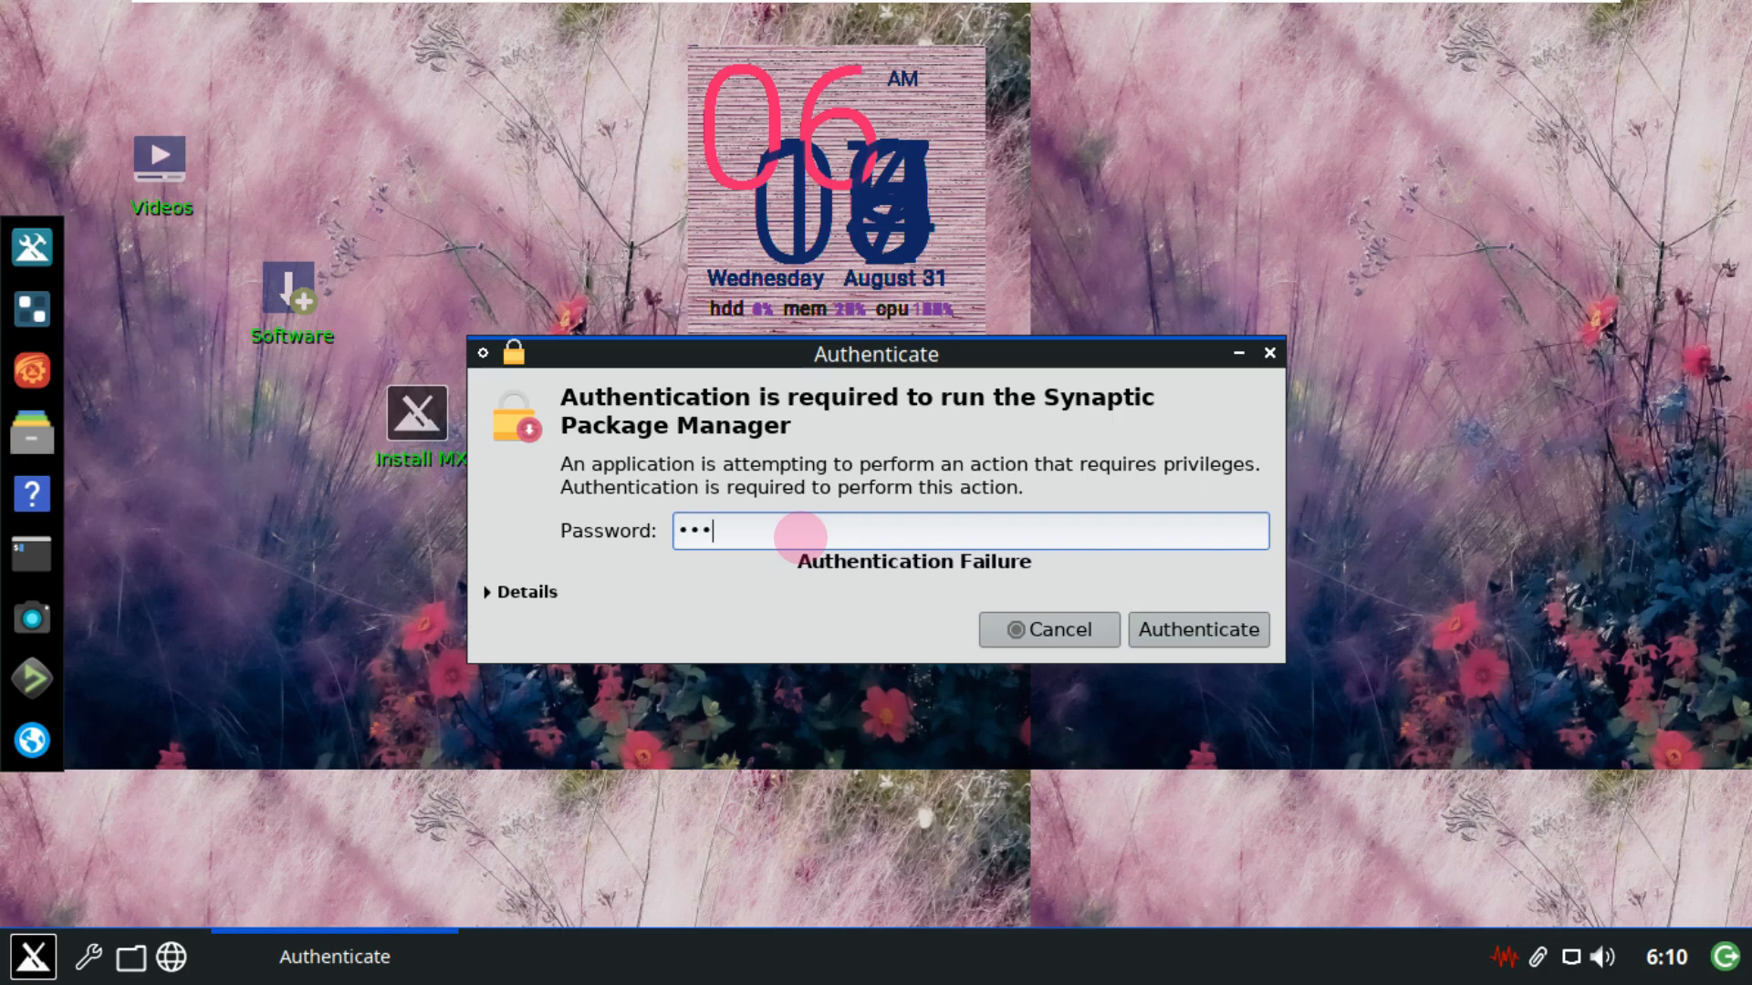
type("••")
key("Return")
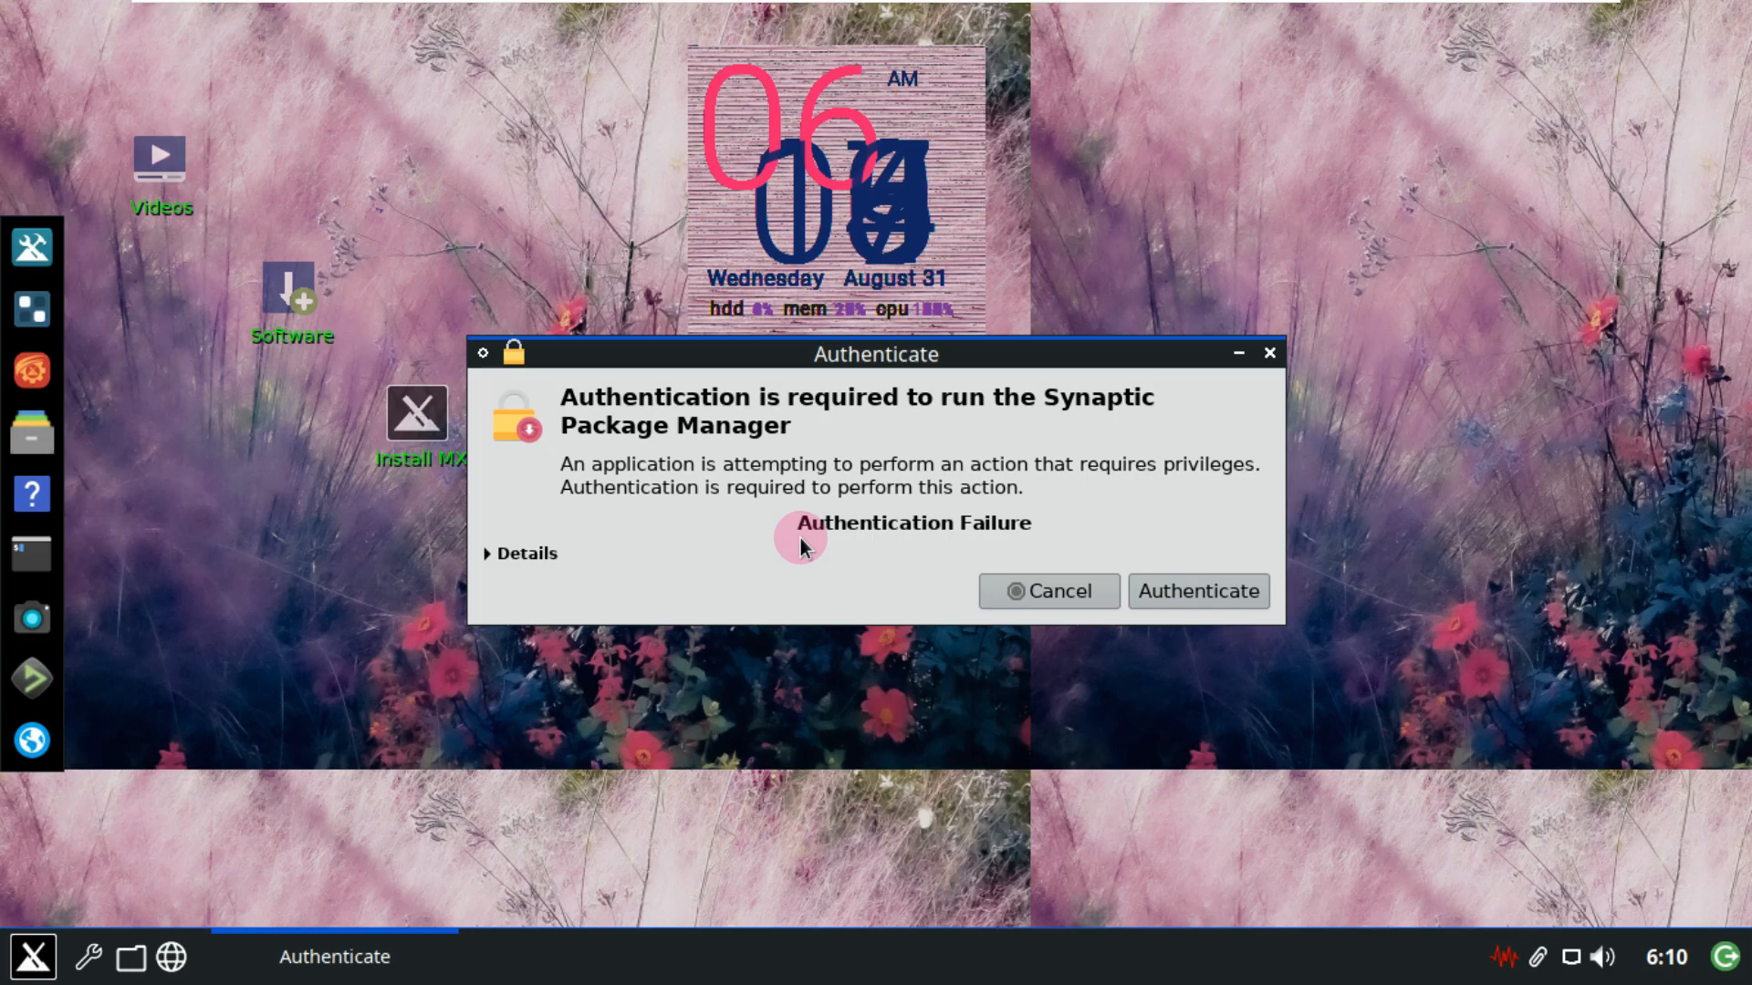
key("Return")
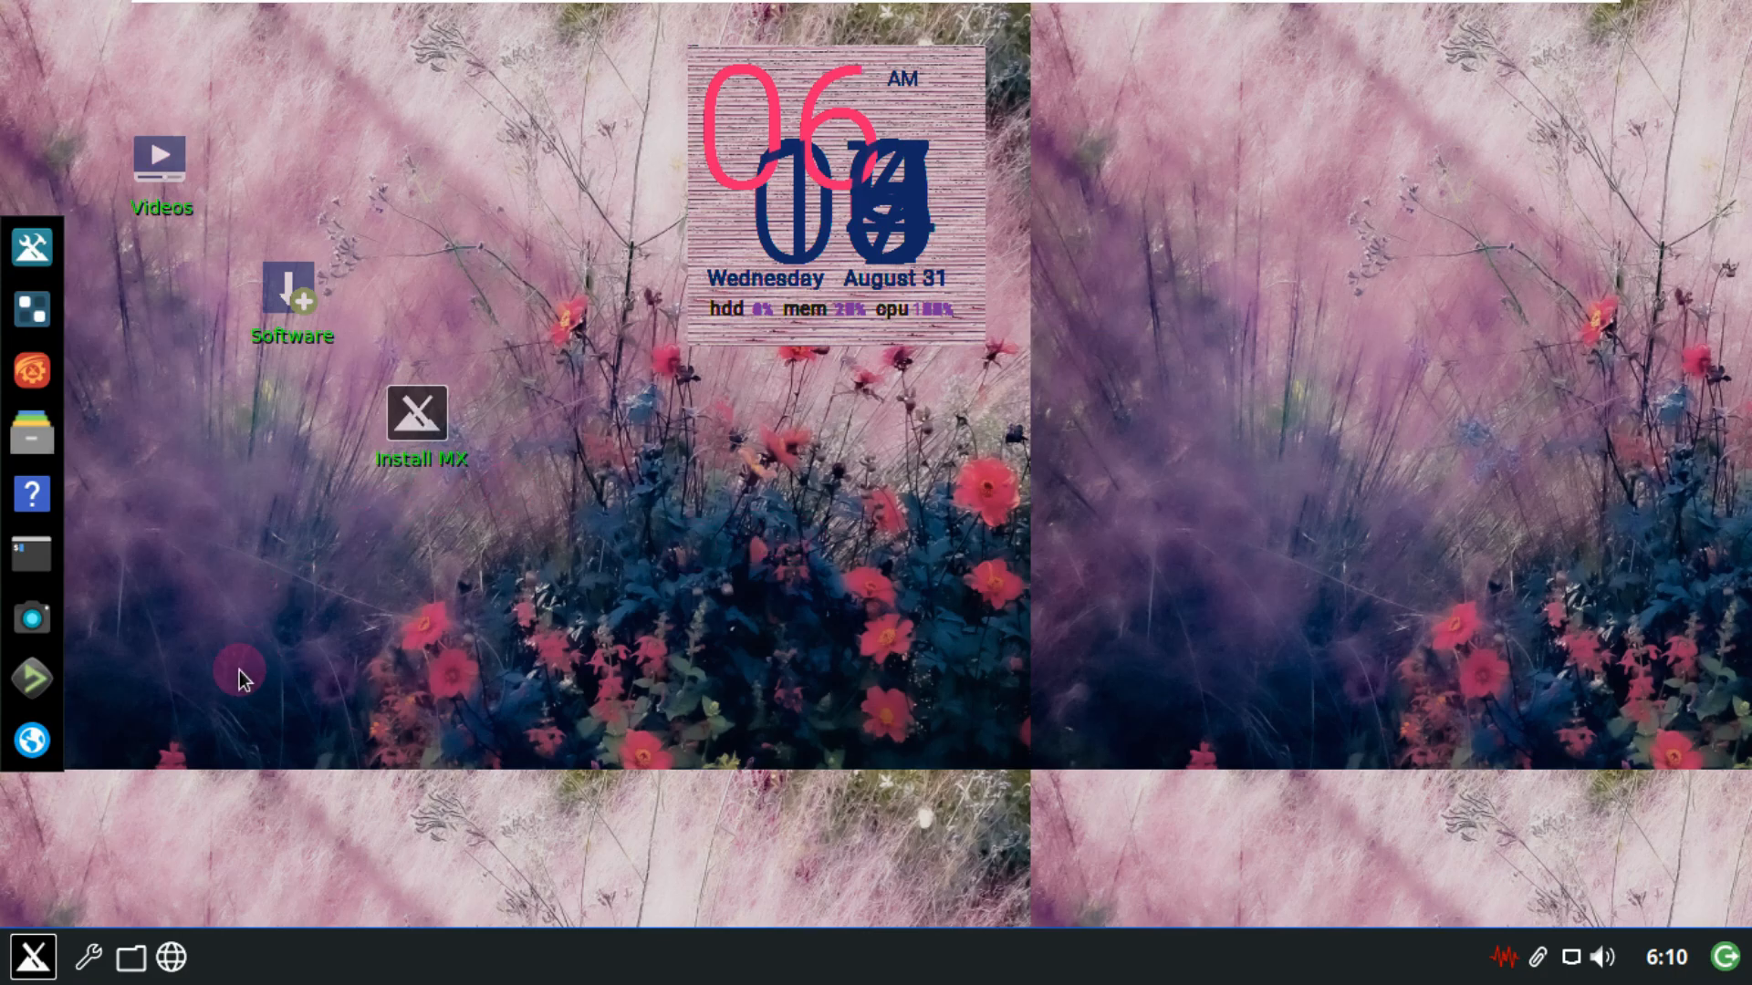
Launch Synaptic Package Manager from the System category and authenticate with the account password.
left_click(34, 953)
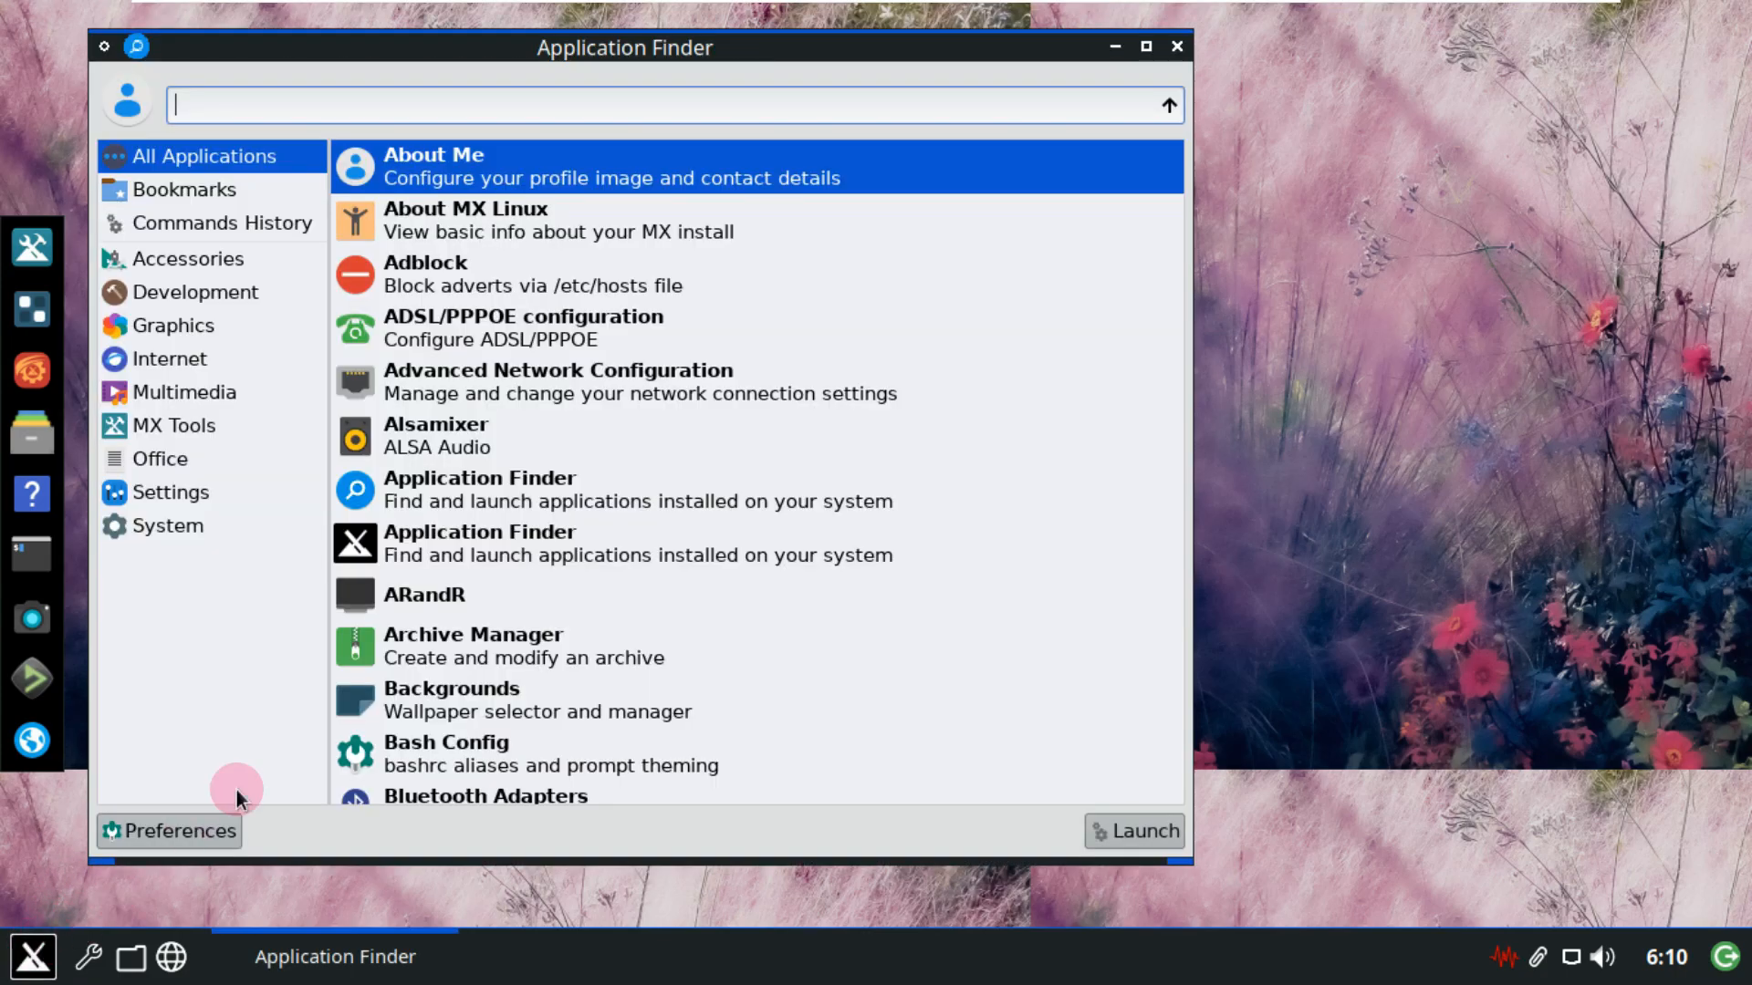
left_click(187, 493)
left_click(199, 527)
scroll(617, 451, "down", 10)
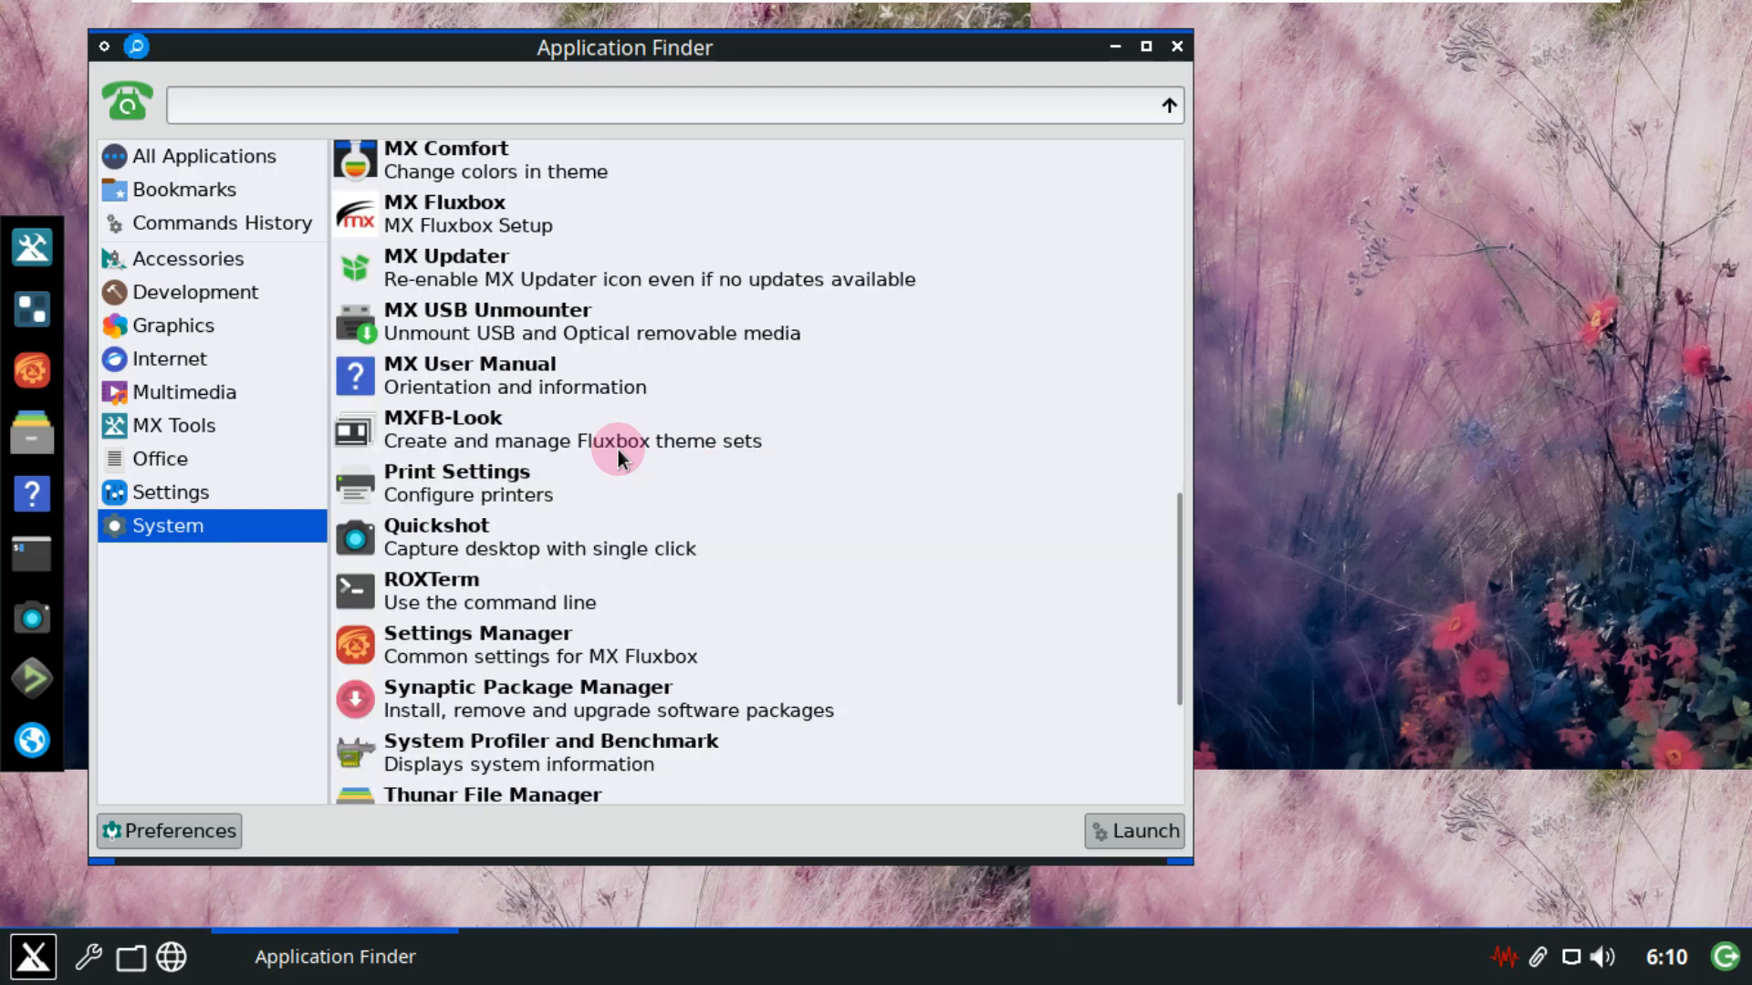
left_click(562, 408)
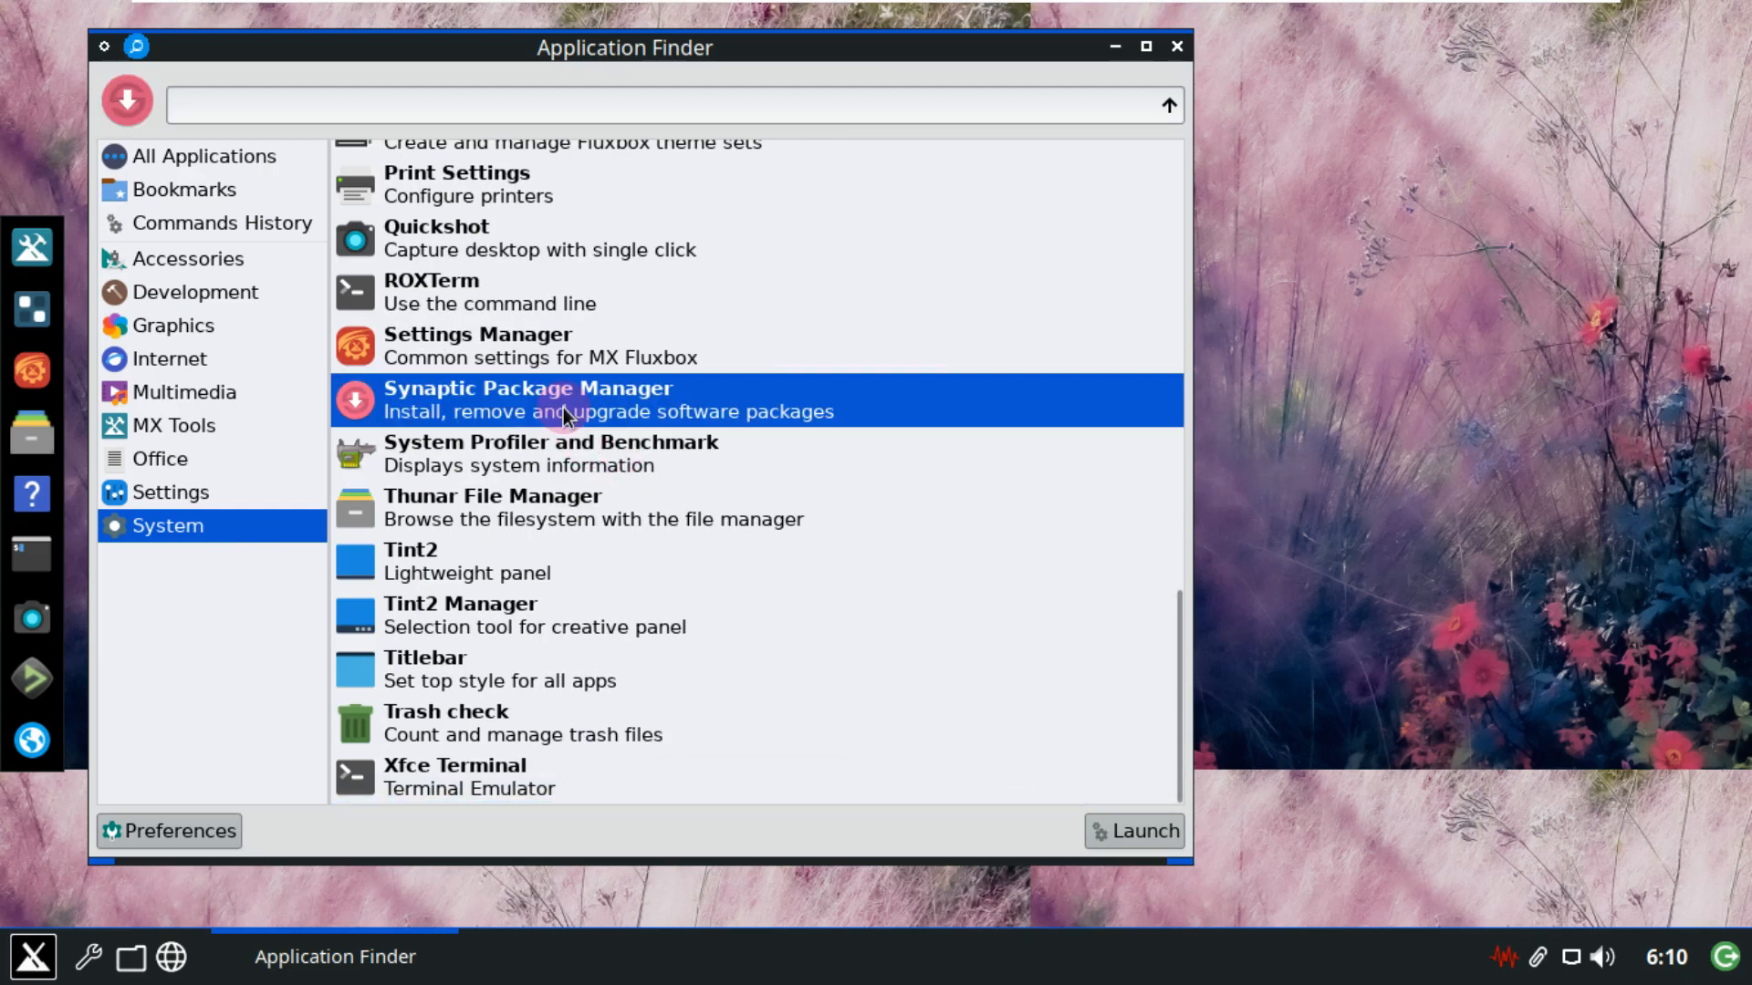
left_click(1163, 837)
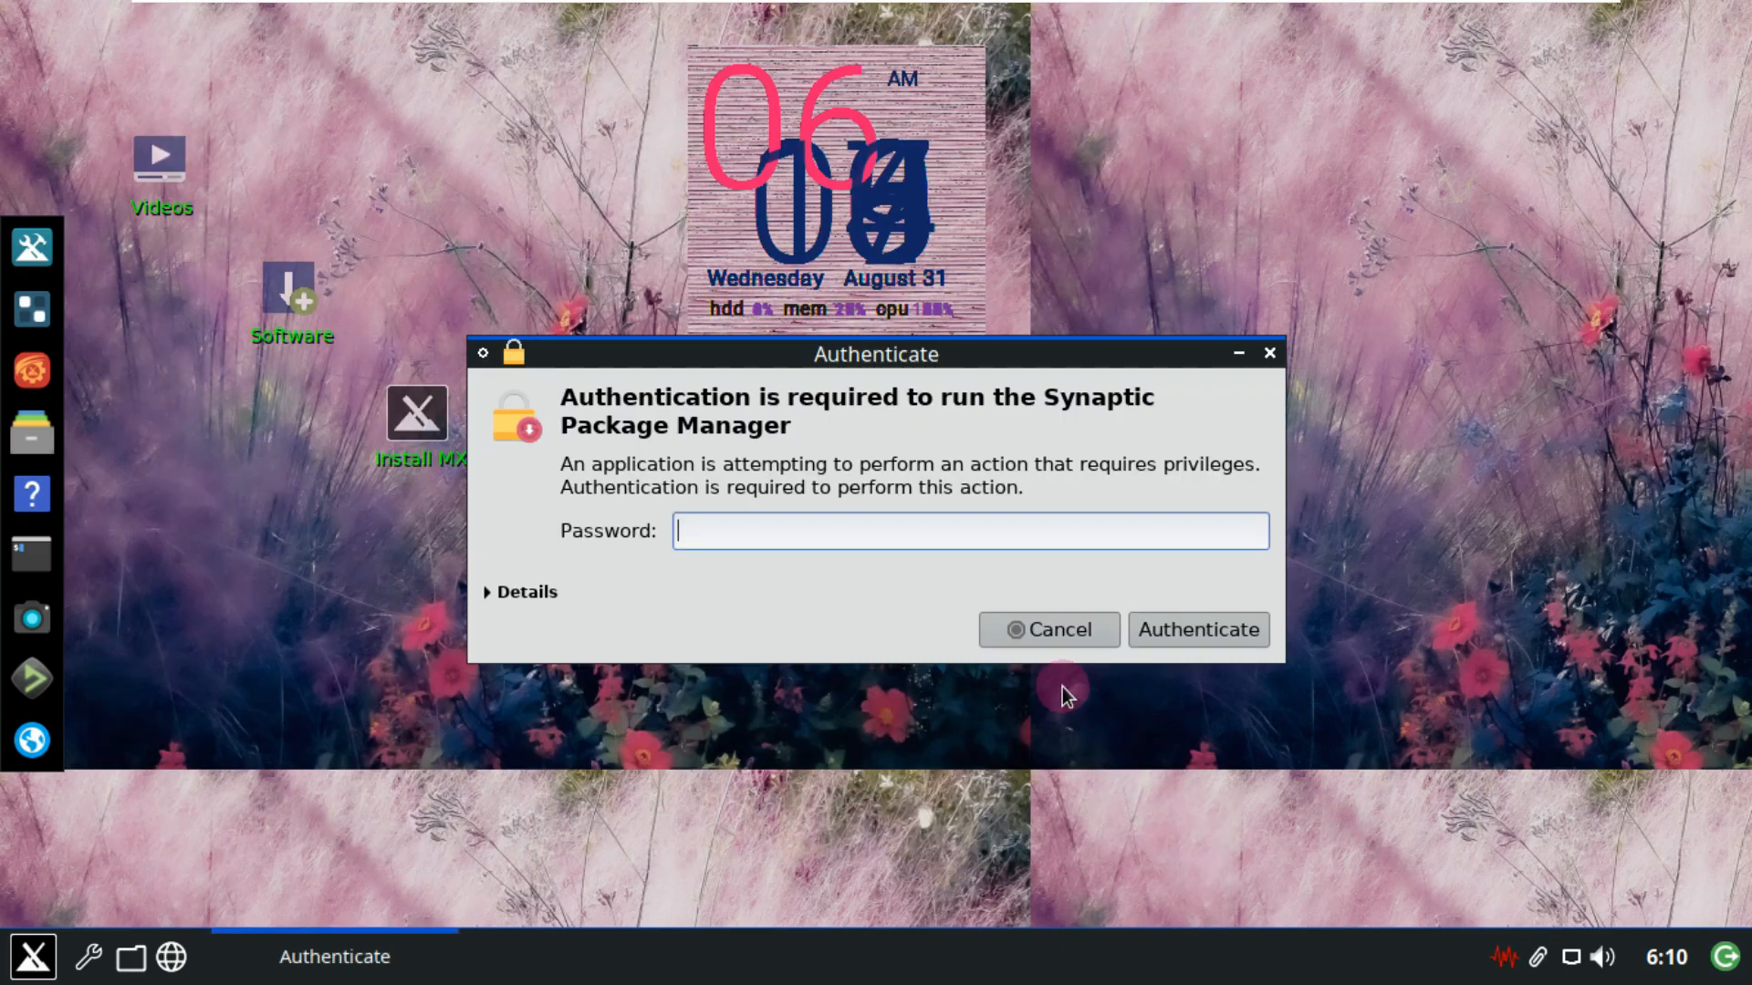
type("••••")
key("Return")
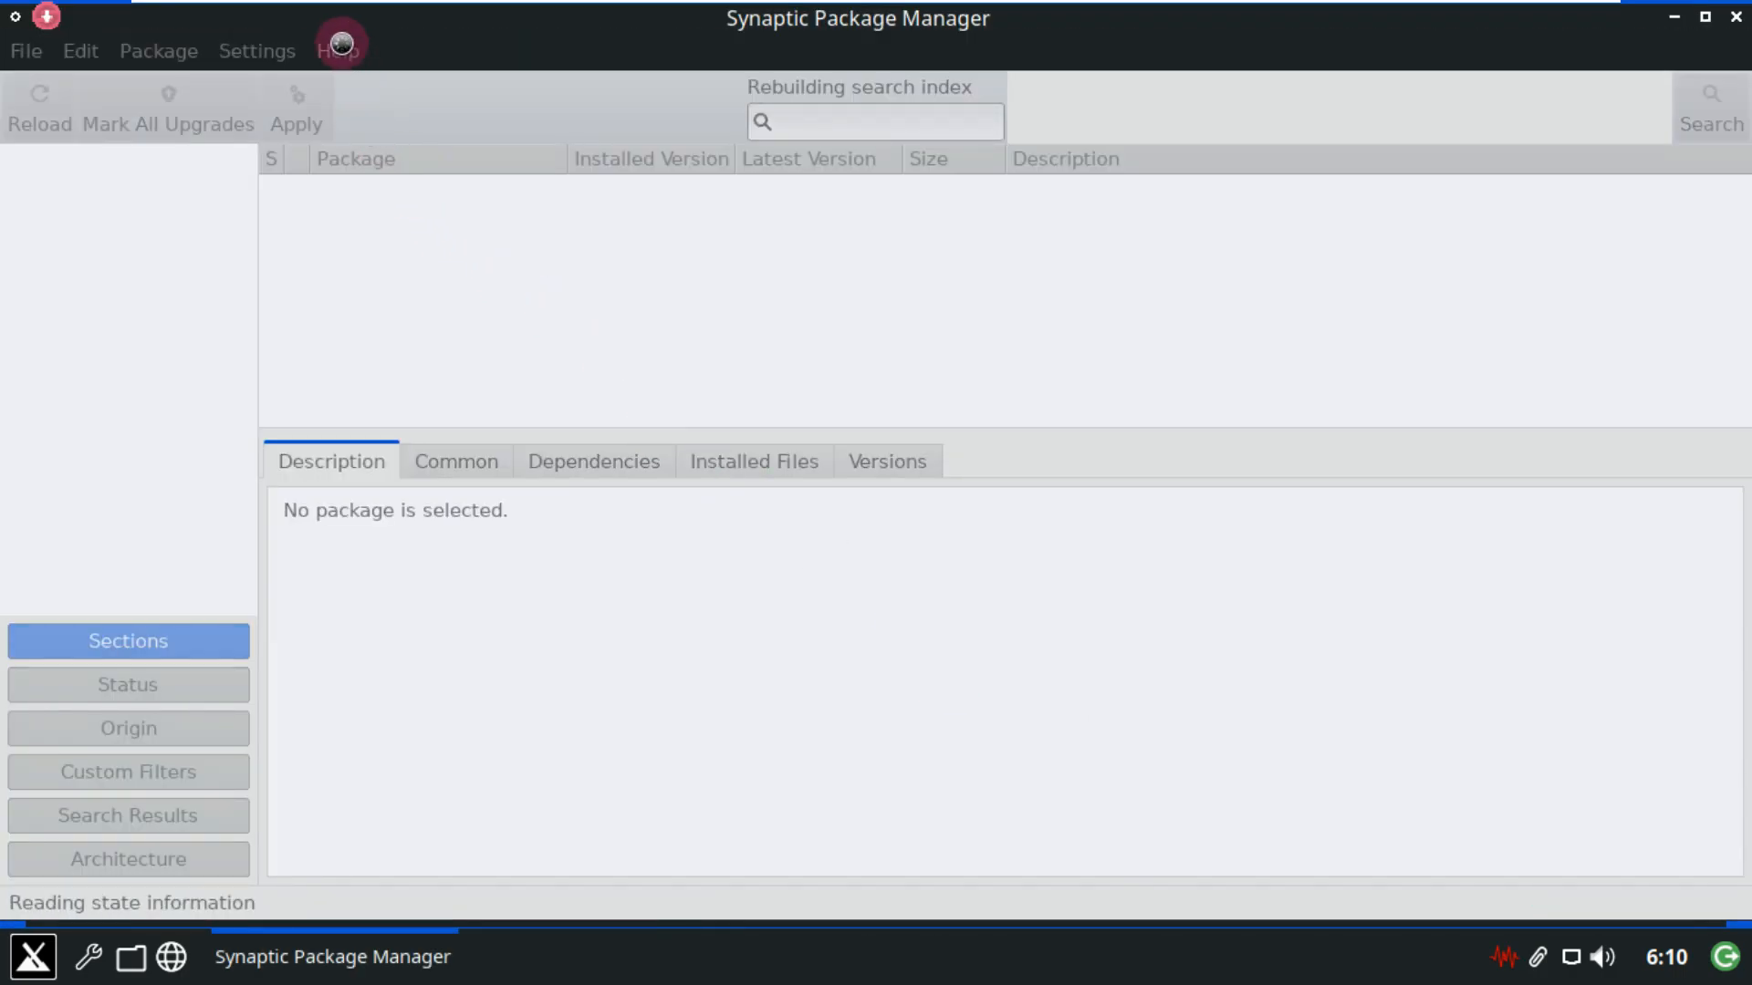
Check the Synaptic version in Help > About Synaptic, then close the About window.
left_click(340, 46)
left_click(419, 197)
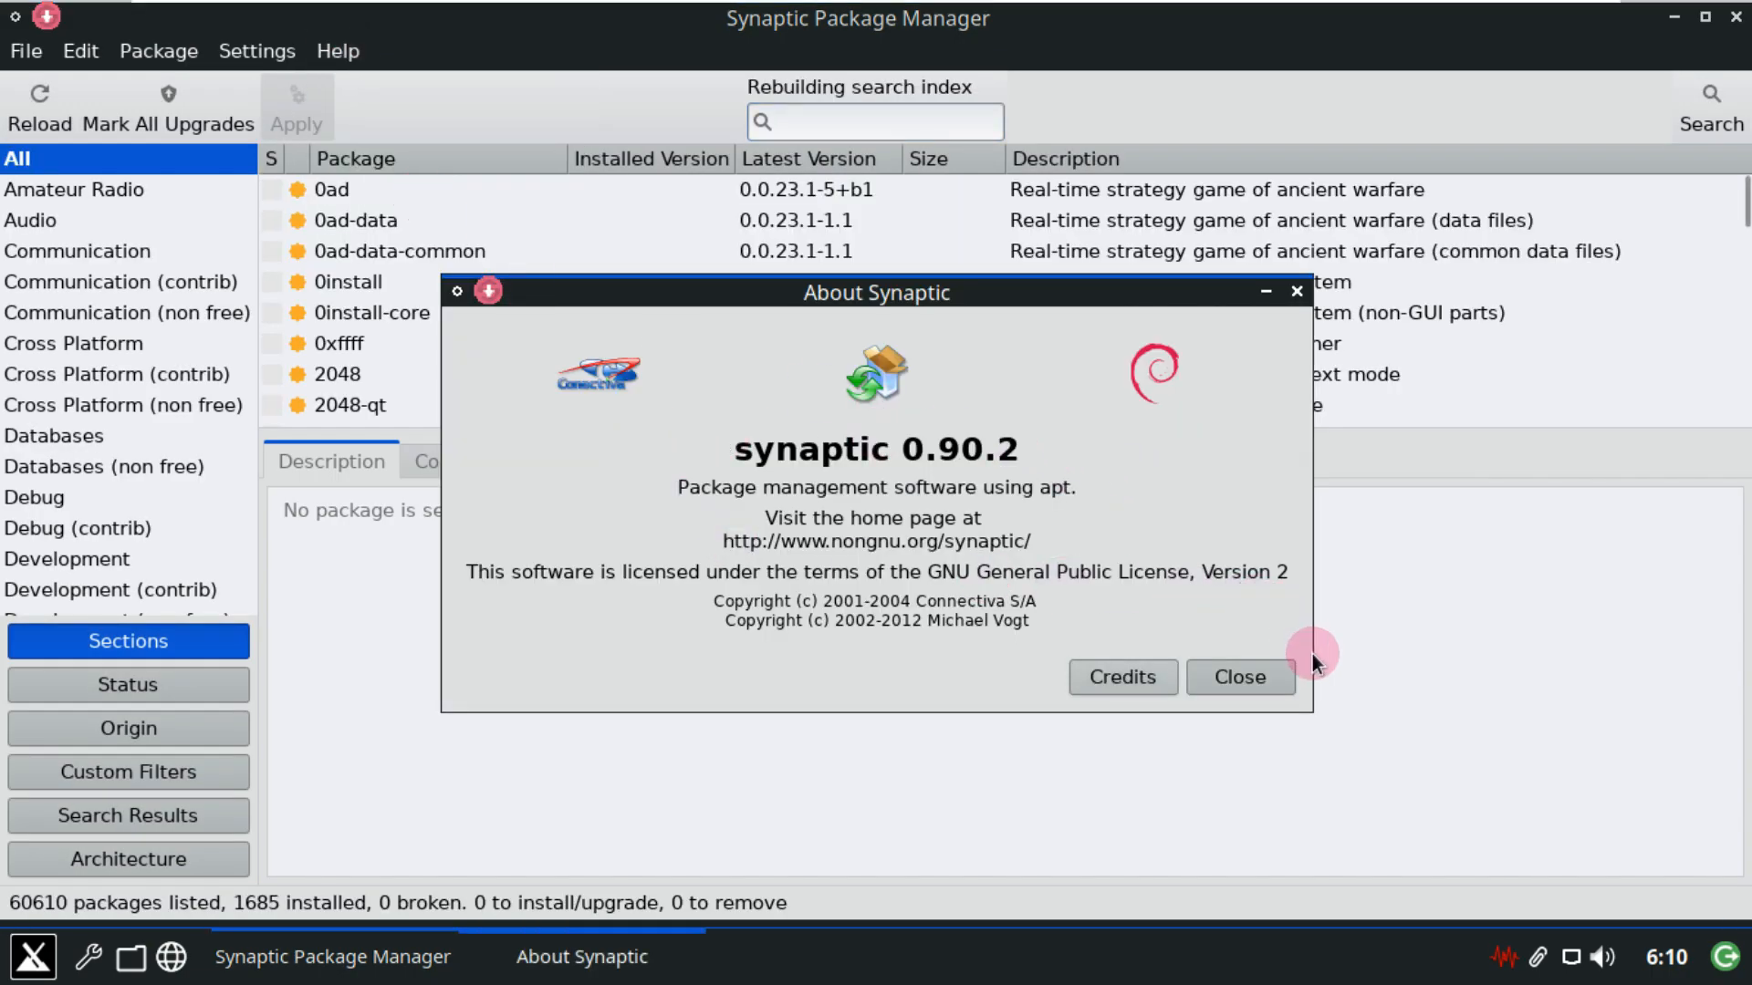
left_click(1253, 677)
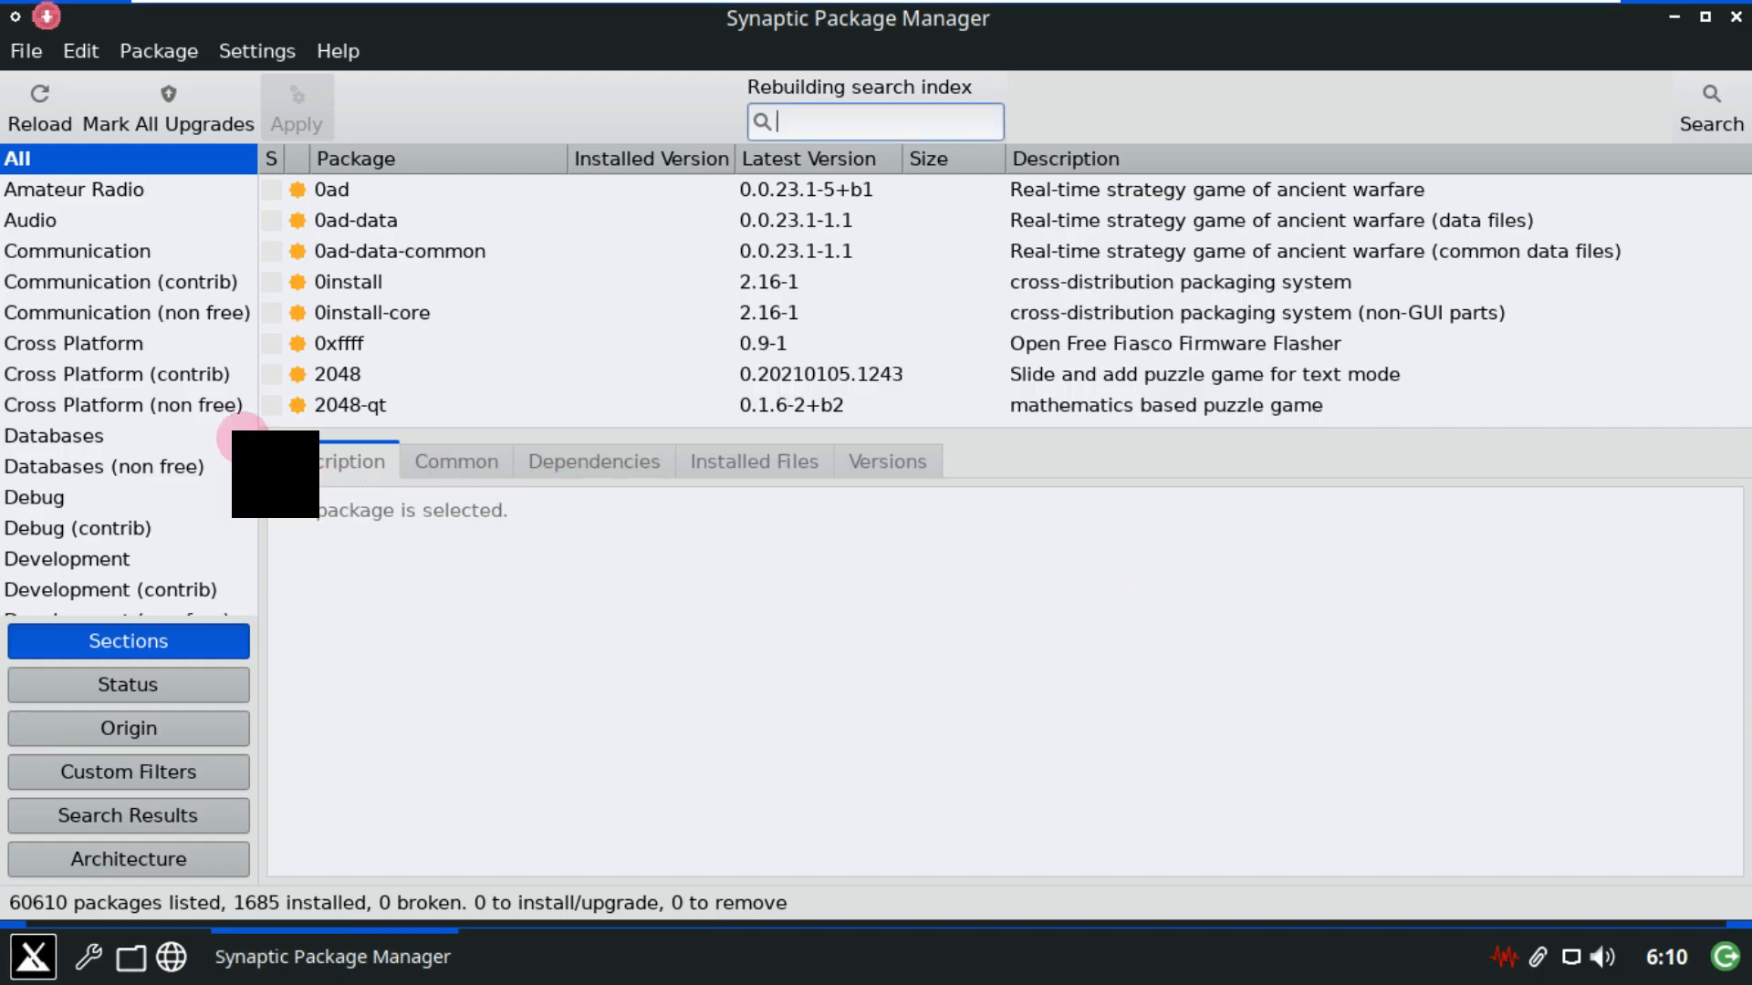
List the 135 Amateur Radio packages and scroll to the bottom of the list.
left_click(244, 188)
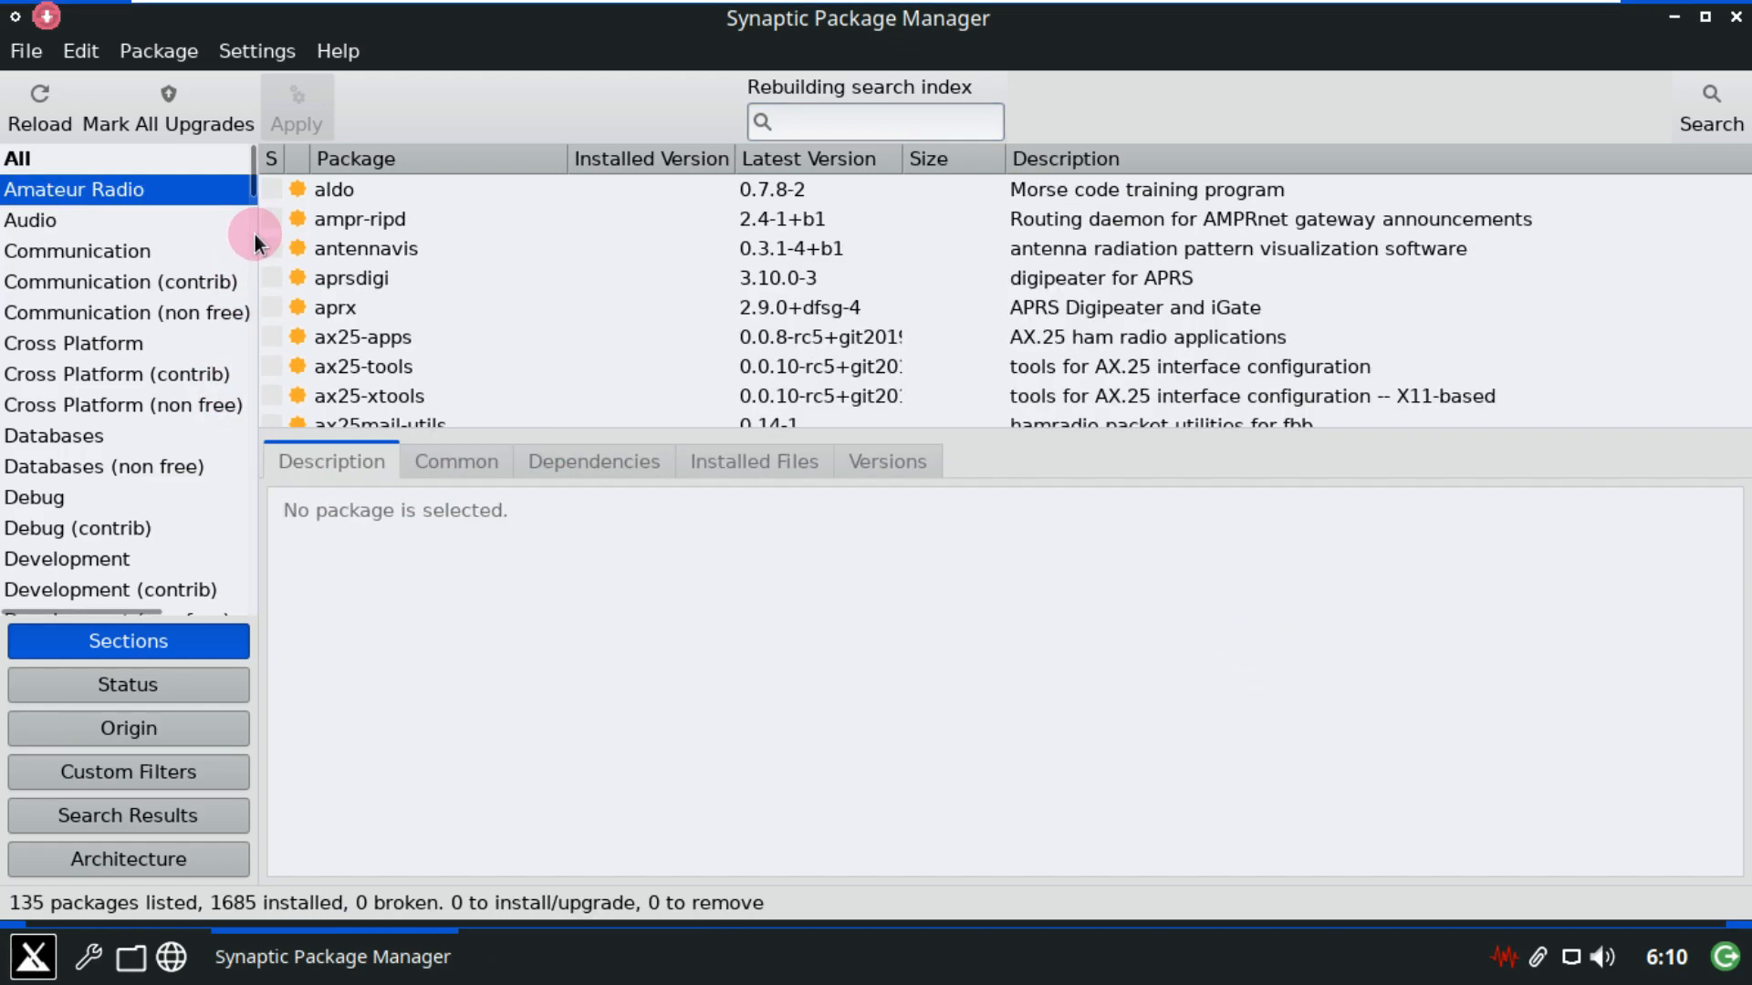
scroll(255, 343, "down", 5)
left_click_drag(254, 334, 257, 617)
left_click_drag(117, 609, 25, 606)
Browse the utility, utilities, util, system, networking, metapackage, fluxbox and Zope/Plone sections.
left_click(27, 599)
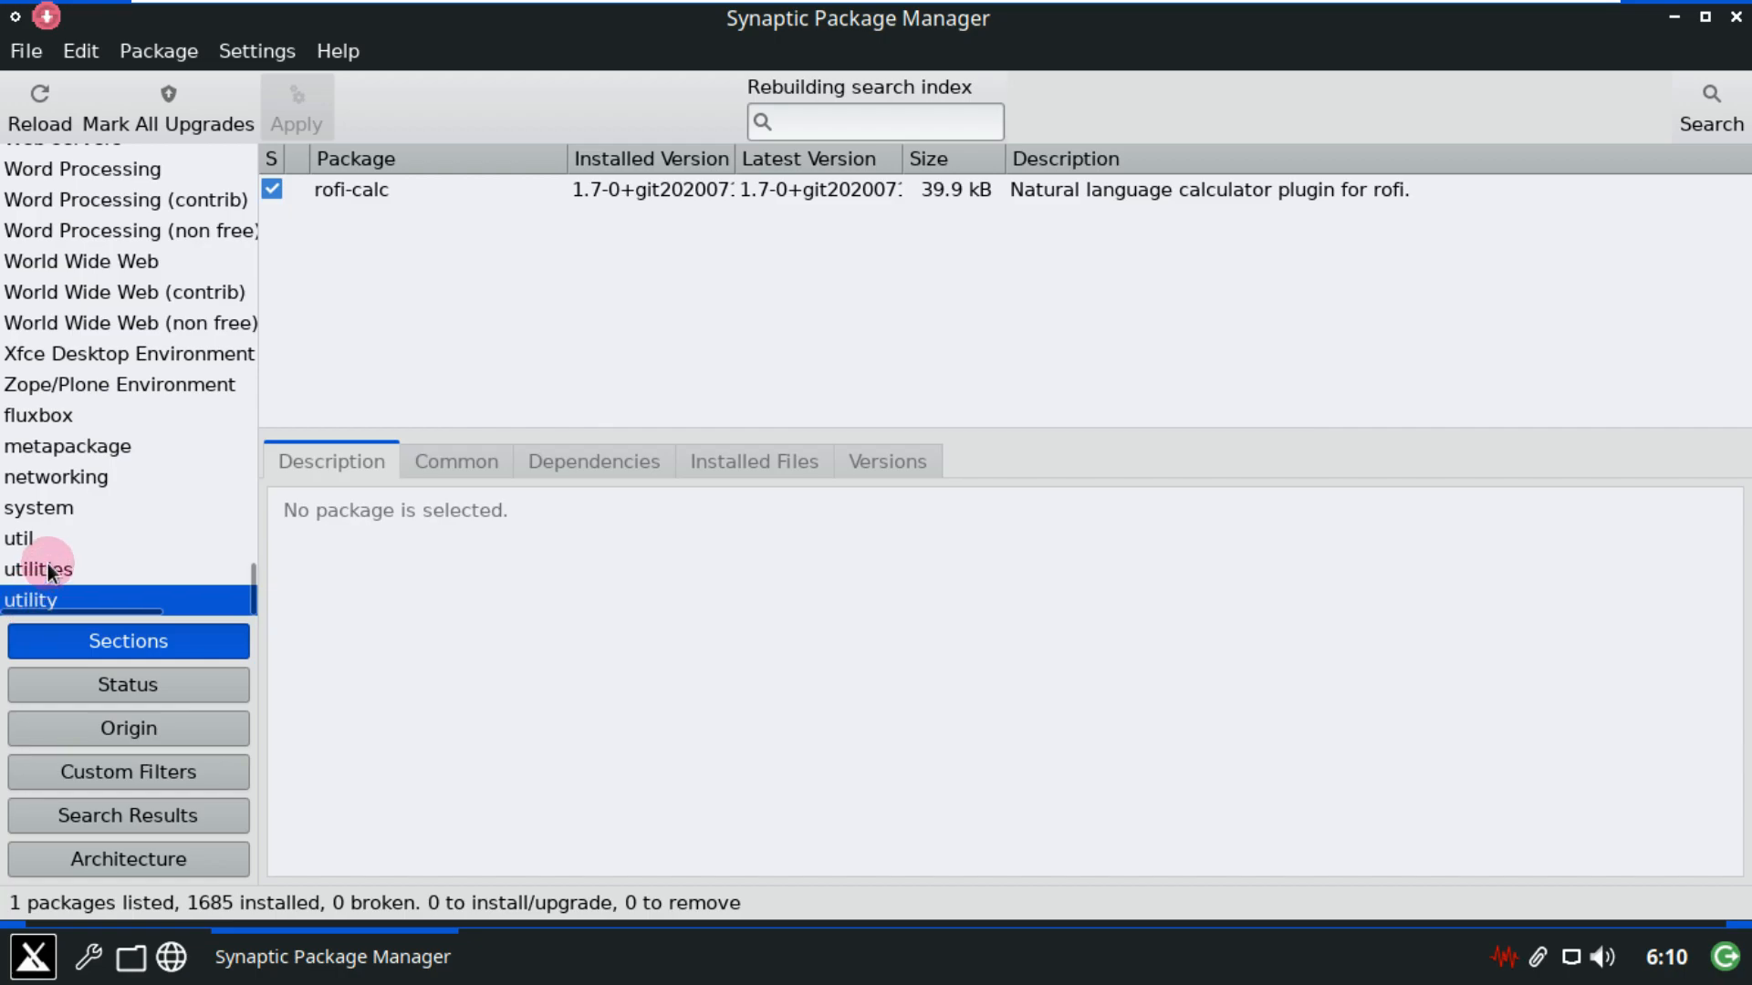
left_click(47, 566)
left_click(51, 540)
left_click(56, 511)
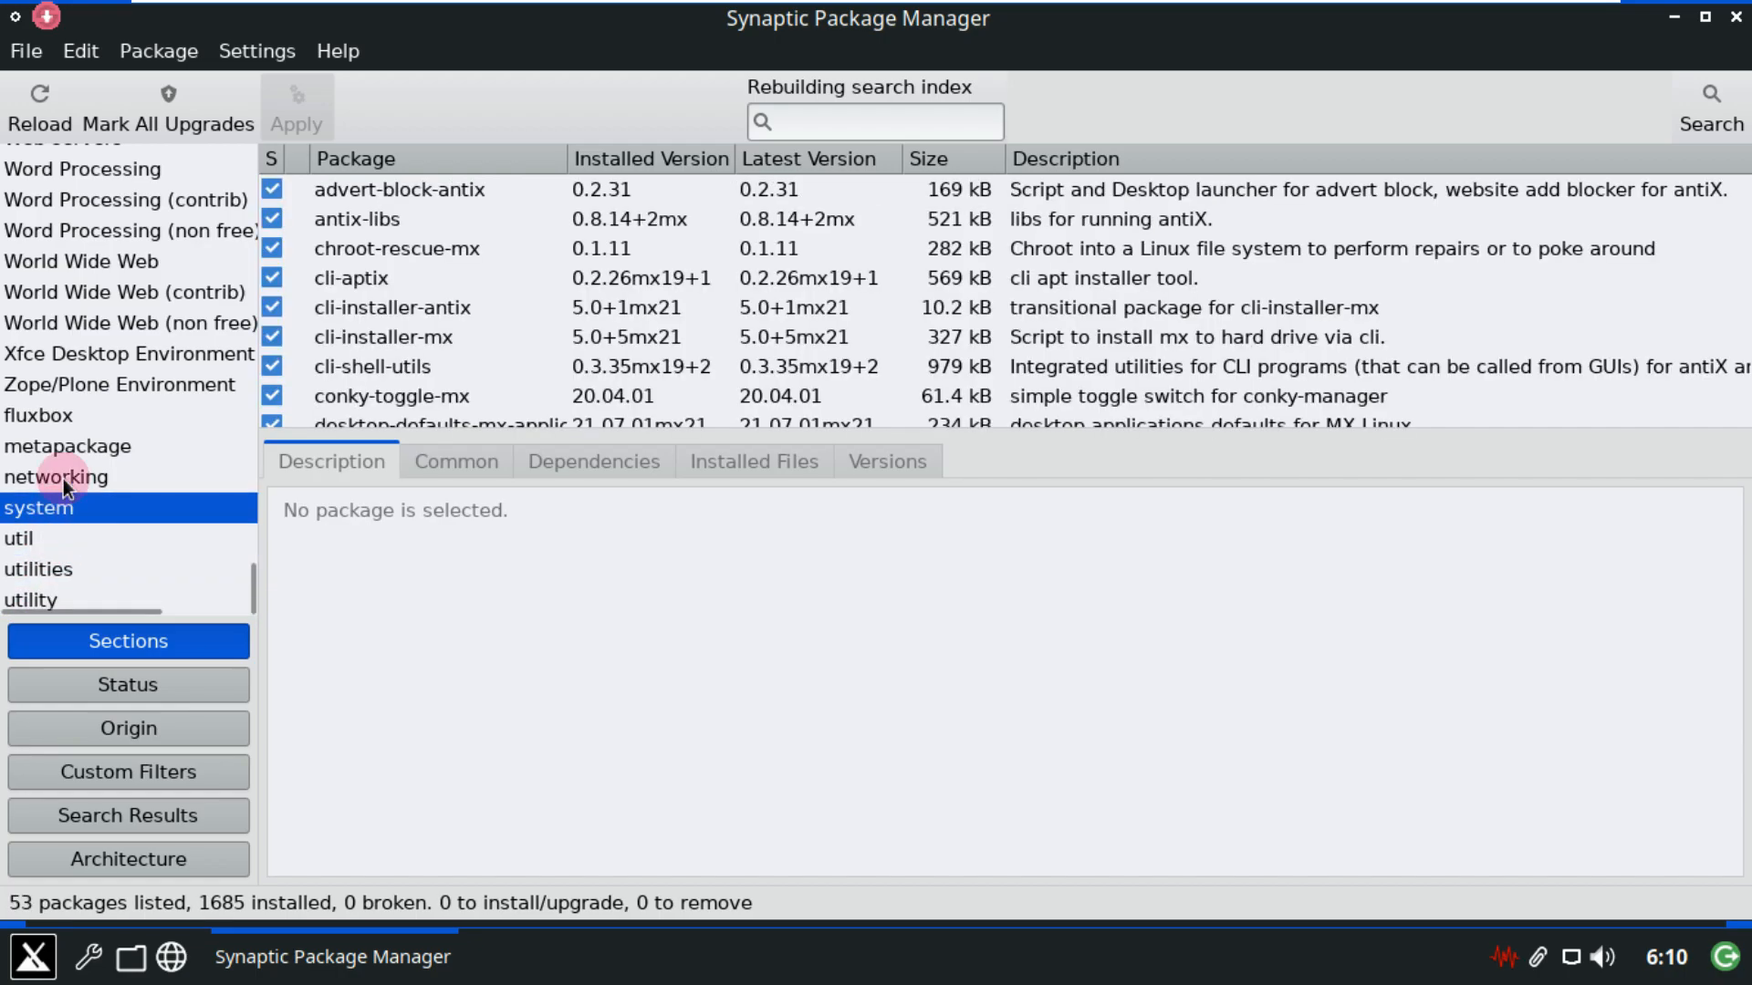
left_click(63, 476)
left_click(63, 447)
left_click(64, 419)
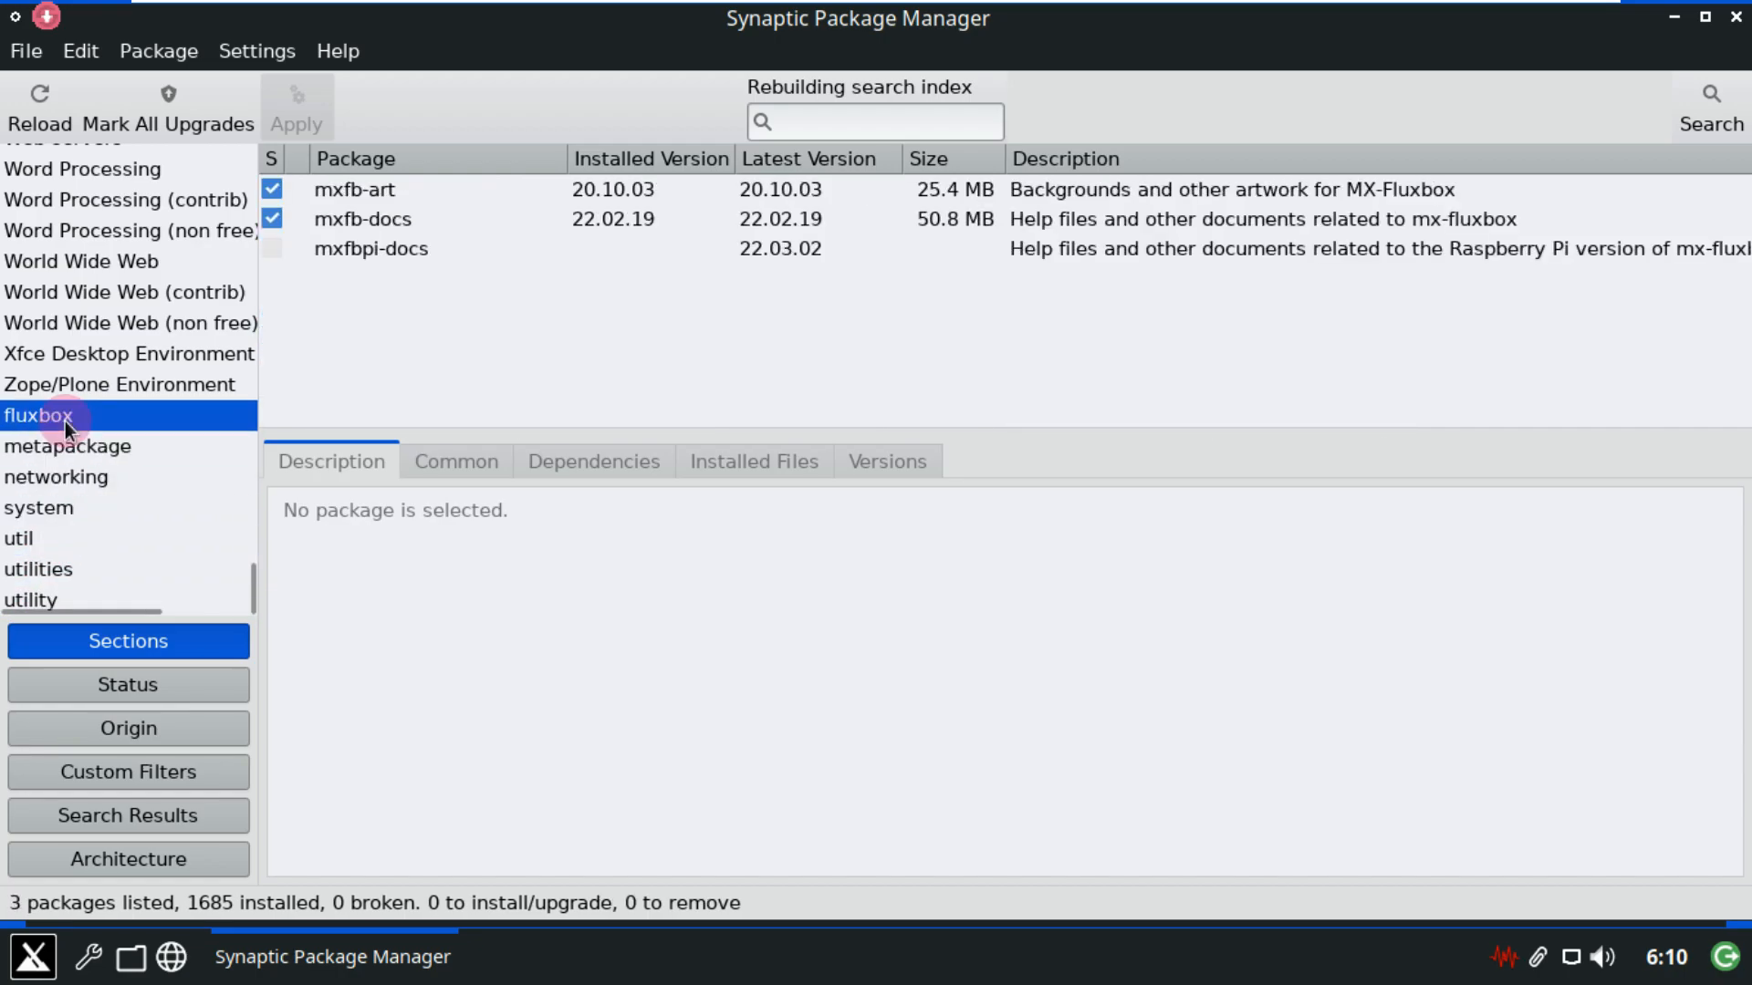
left_click(84, 387)
scroll(469, 265, "down", 5)
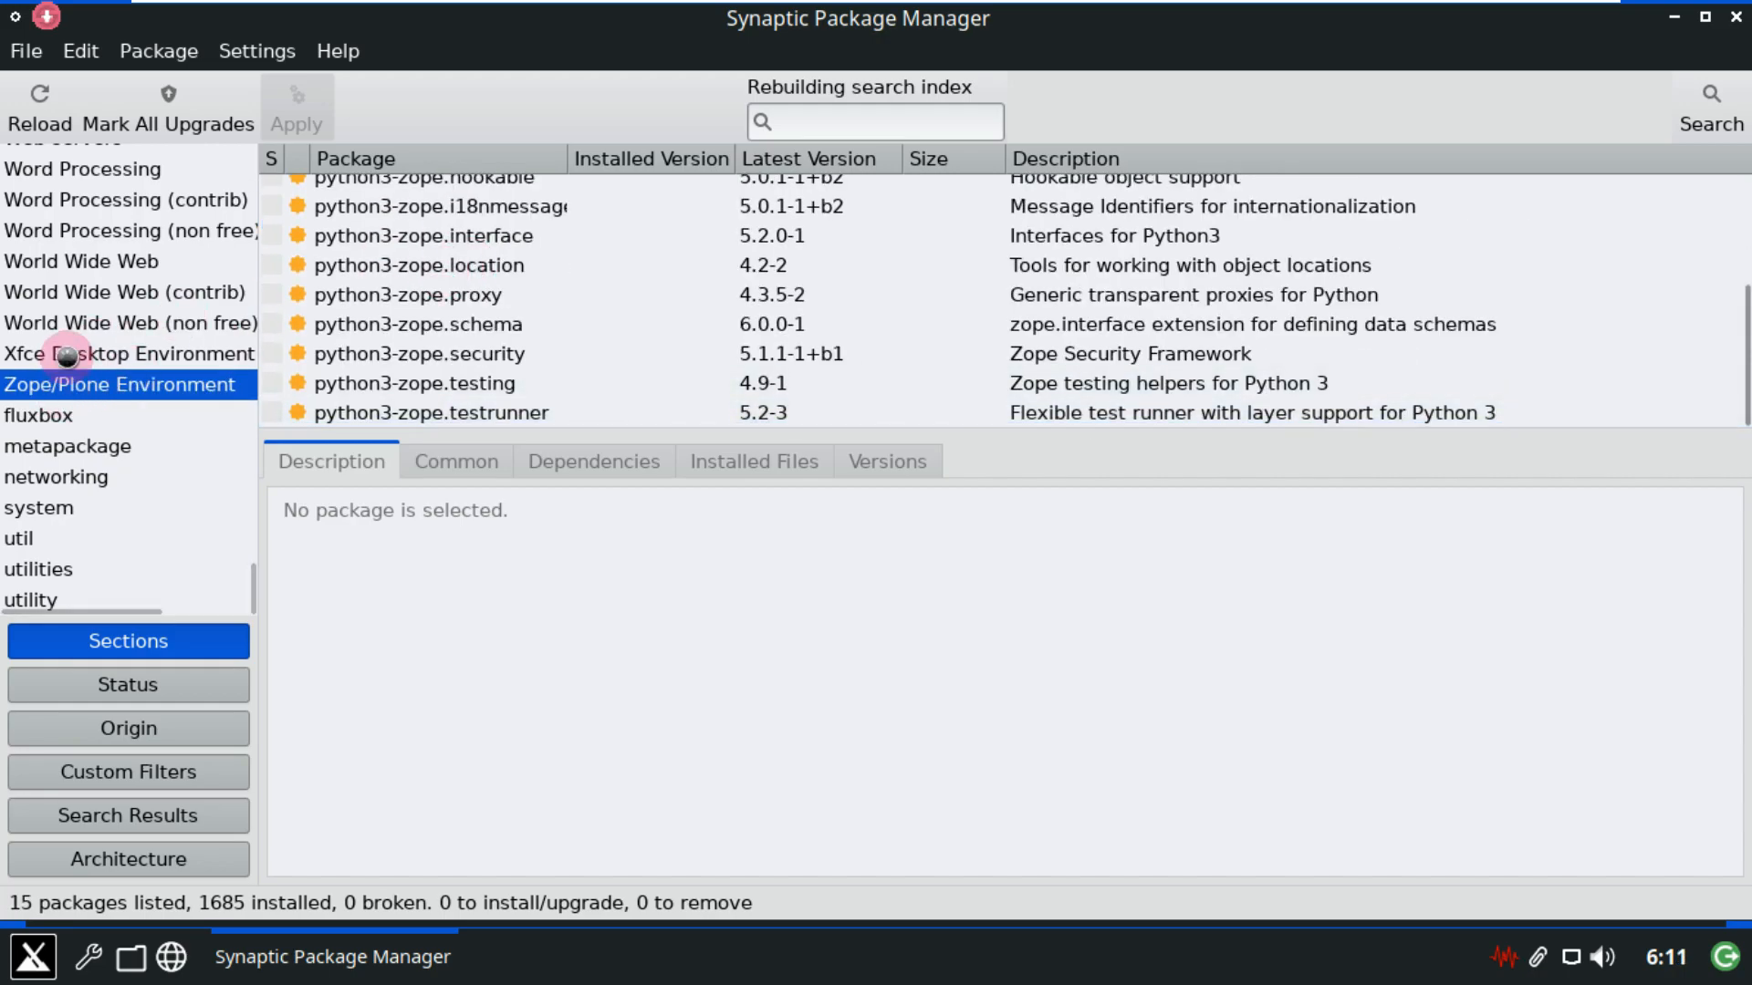
View the Xfce Desktop Environment section, then World Wide Web (non free) and (contrib).
left_click(109, 354)
scroll(401, 279, "down", 3)
scroll(401, 279, "down", 15)
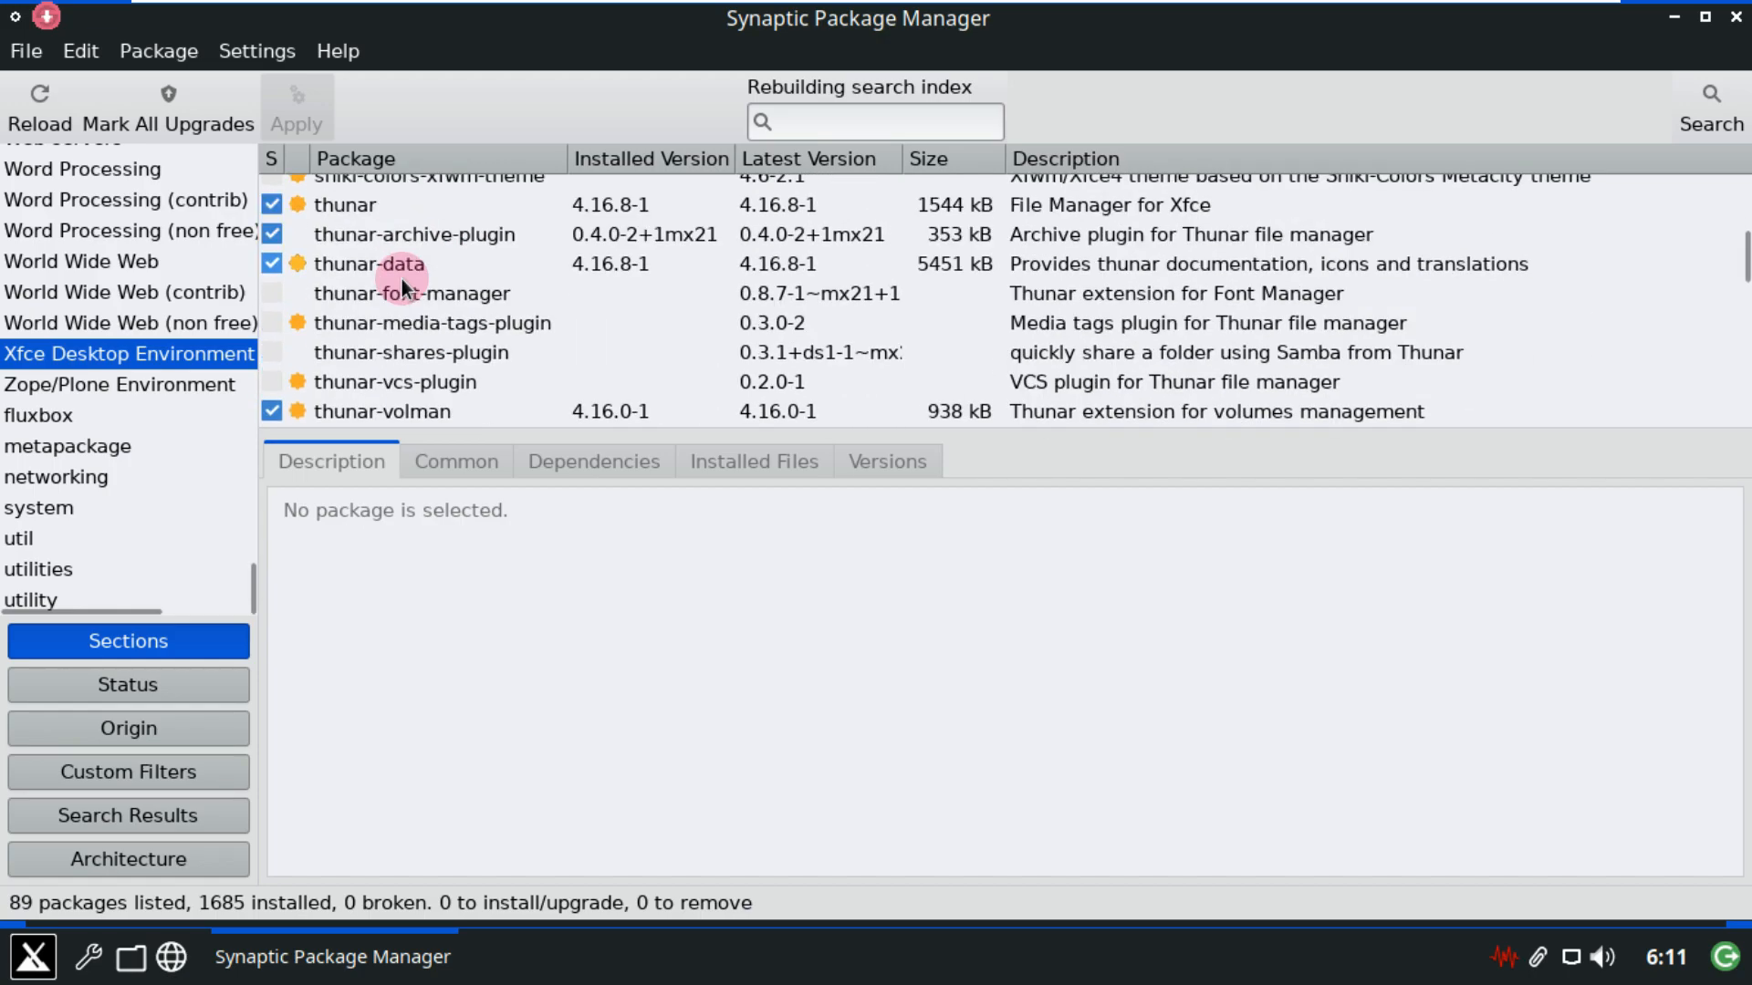
scroll(402, 279, "down", 12)
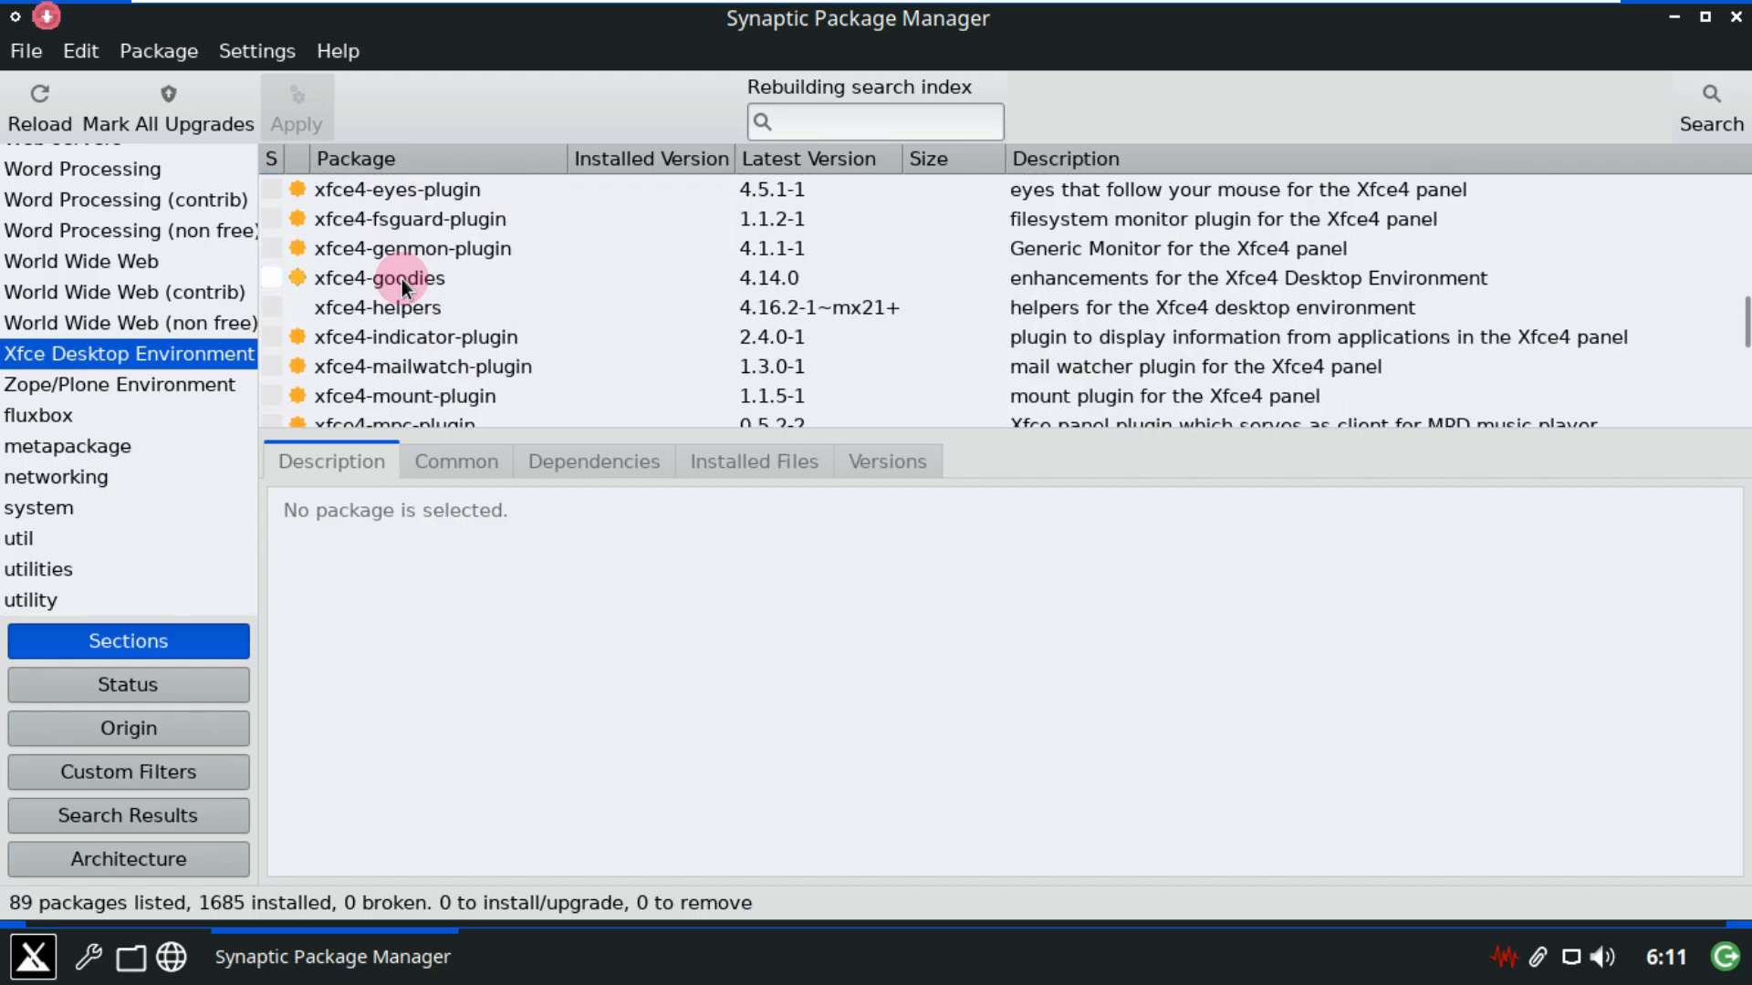
scroll(402, 280, "down", 10)
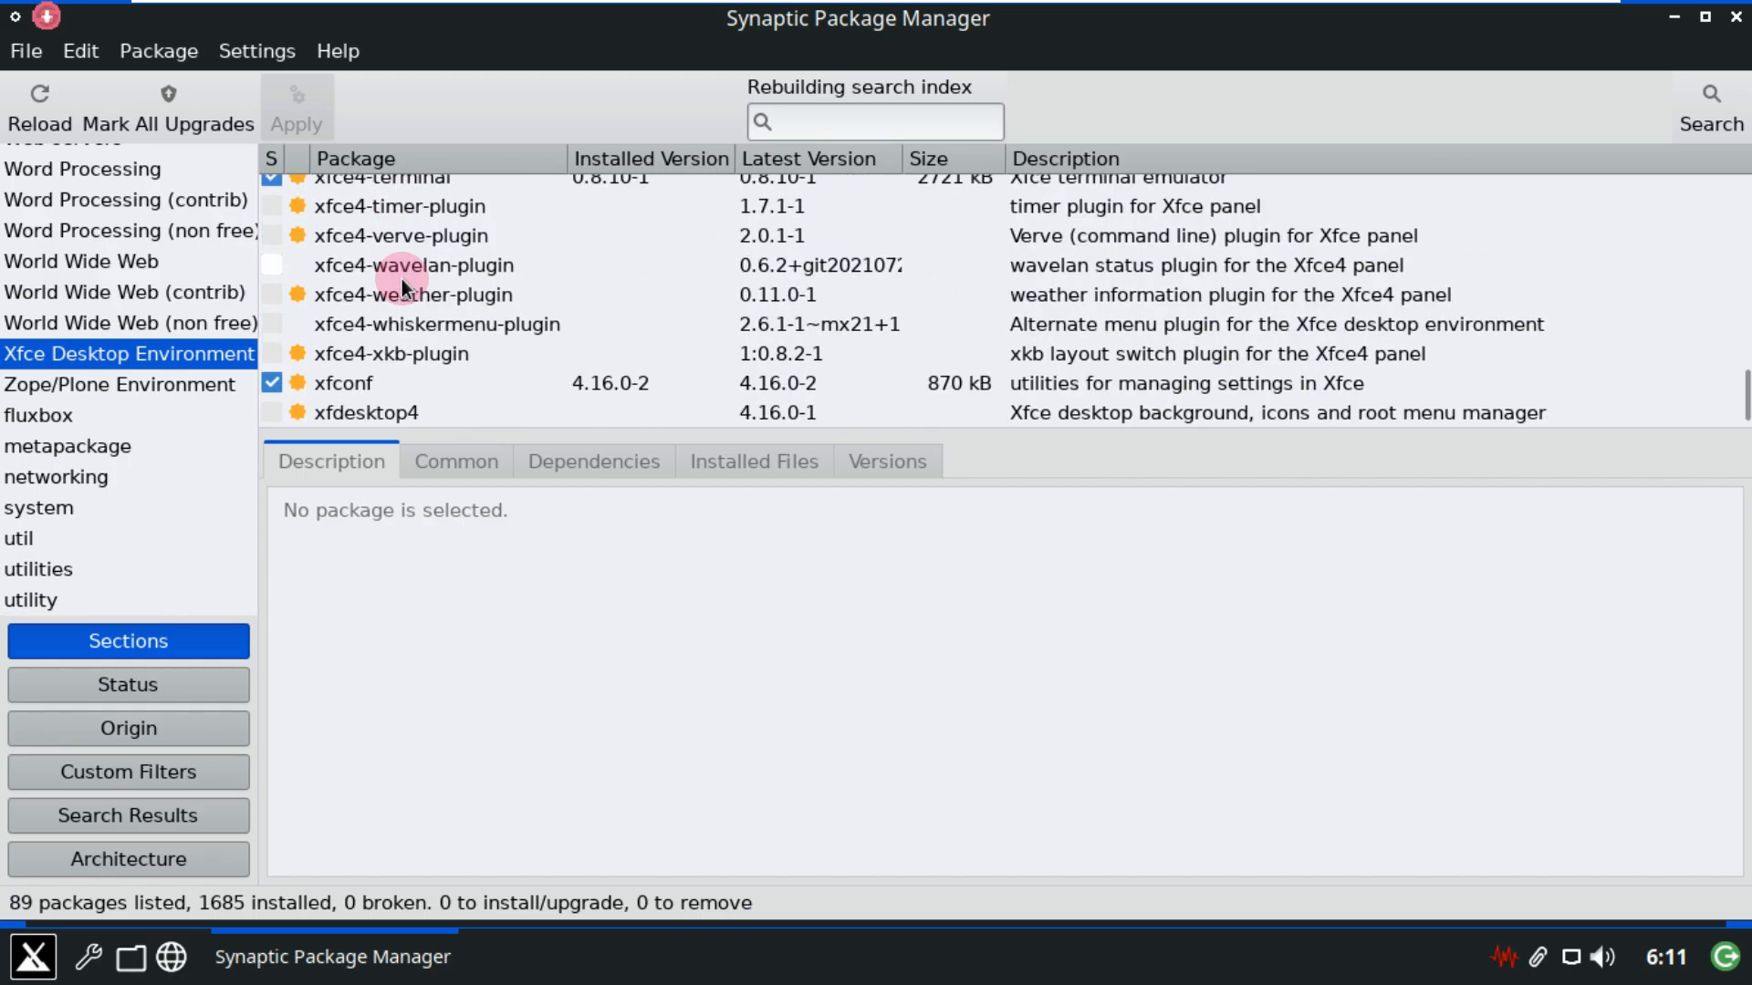
left_click(221, 322)
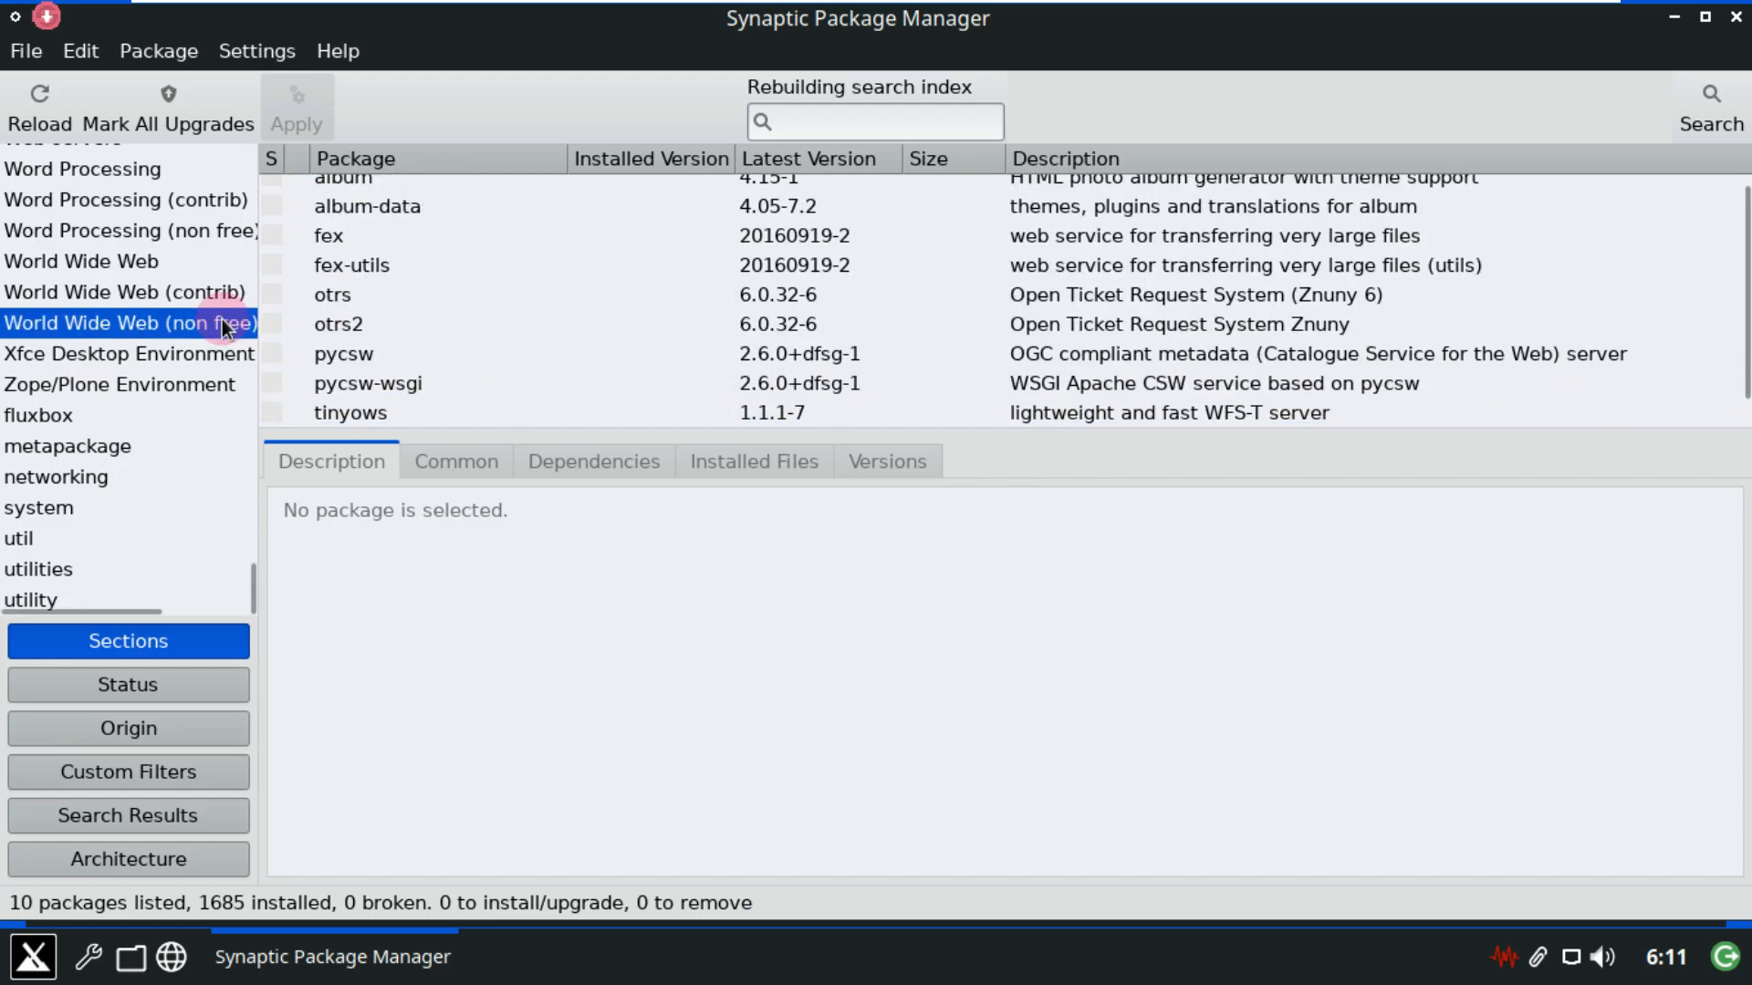
scroll(951, 321, "down", 1)
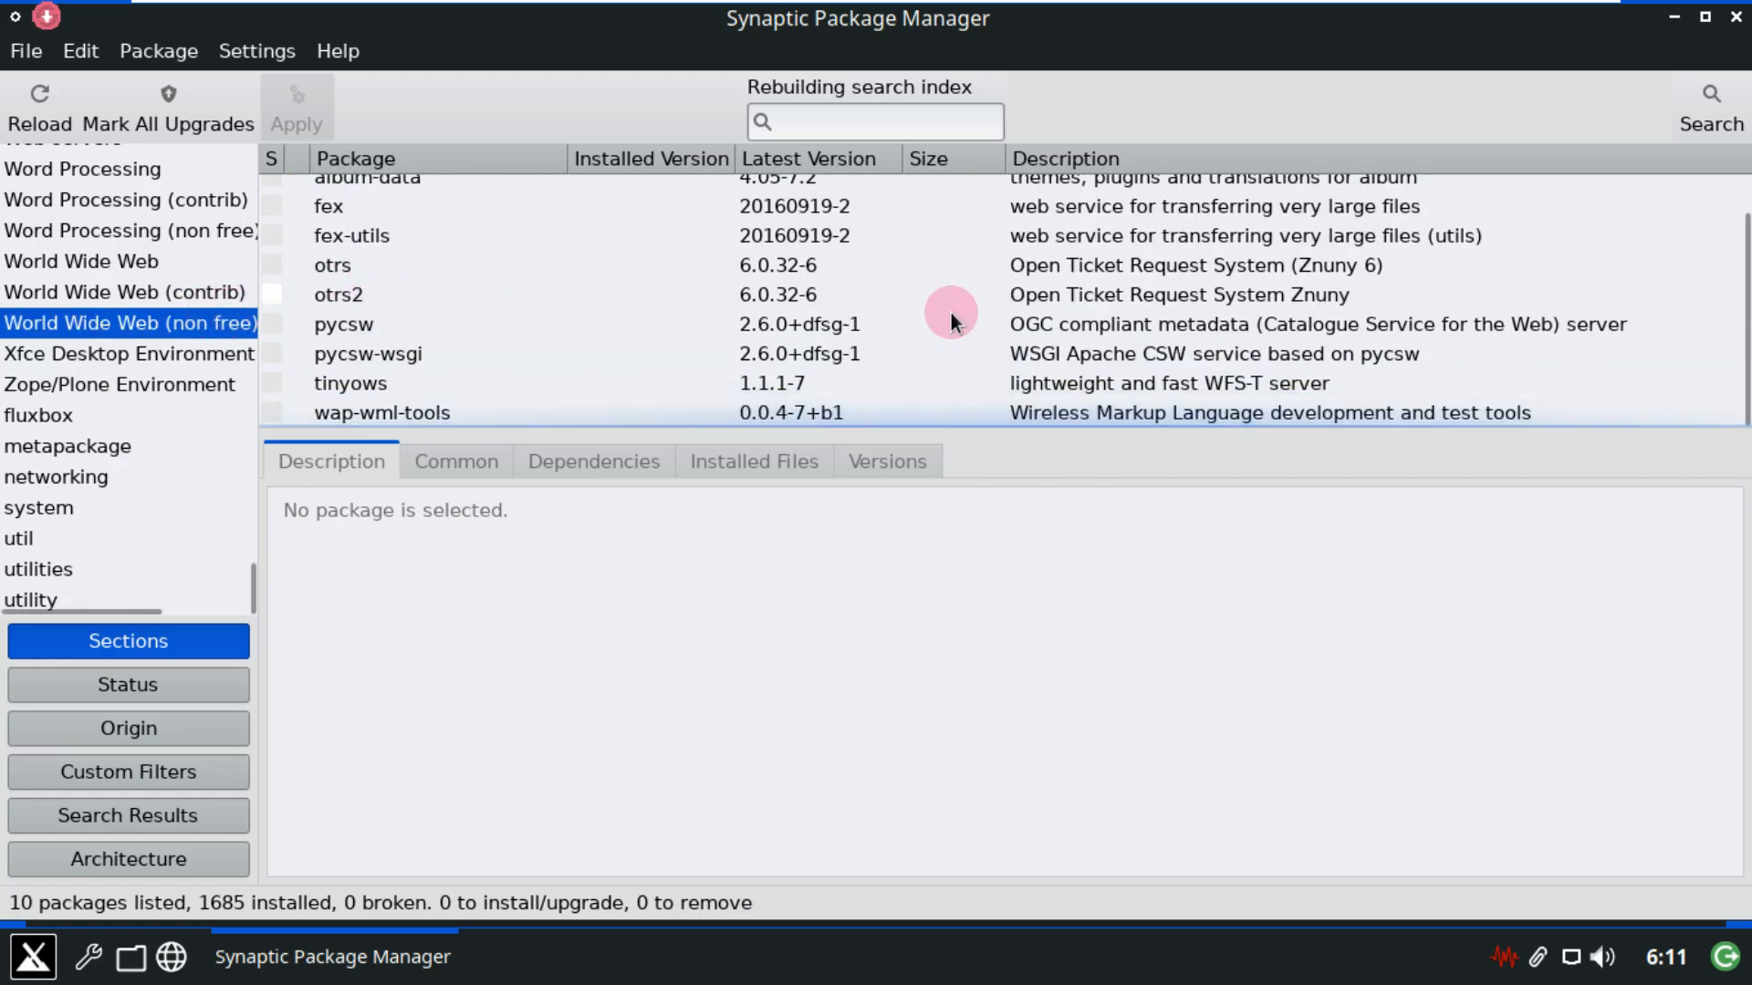
left_click(190, 294)
scroll(190, 294, "up", 3)
Browse the World Wide Web, Word Processing (non free, contrib, main) and Web servers sections.
left_click(120, 462)
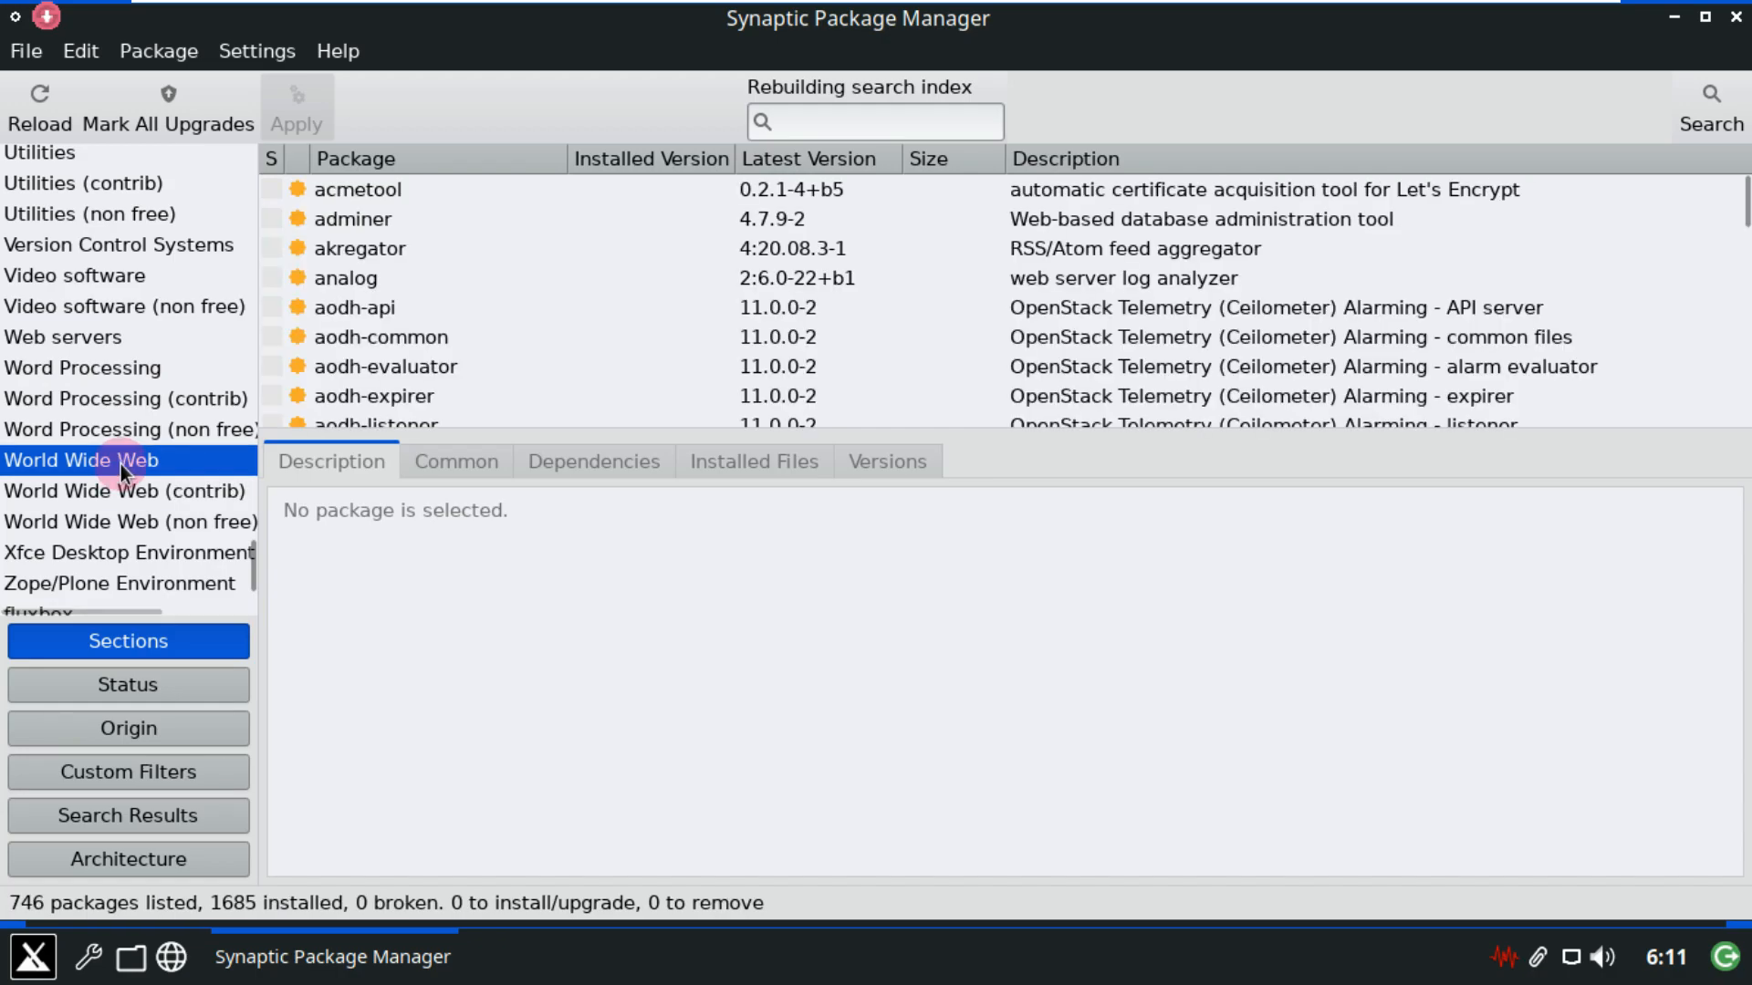
scroll(398, 310, "down", 5)
scroll(398, 310, "down", 3)
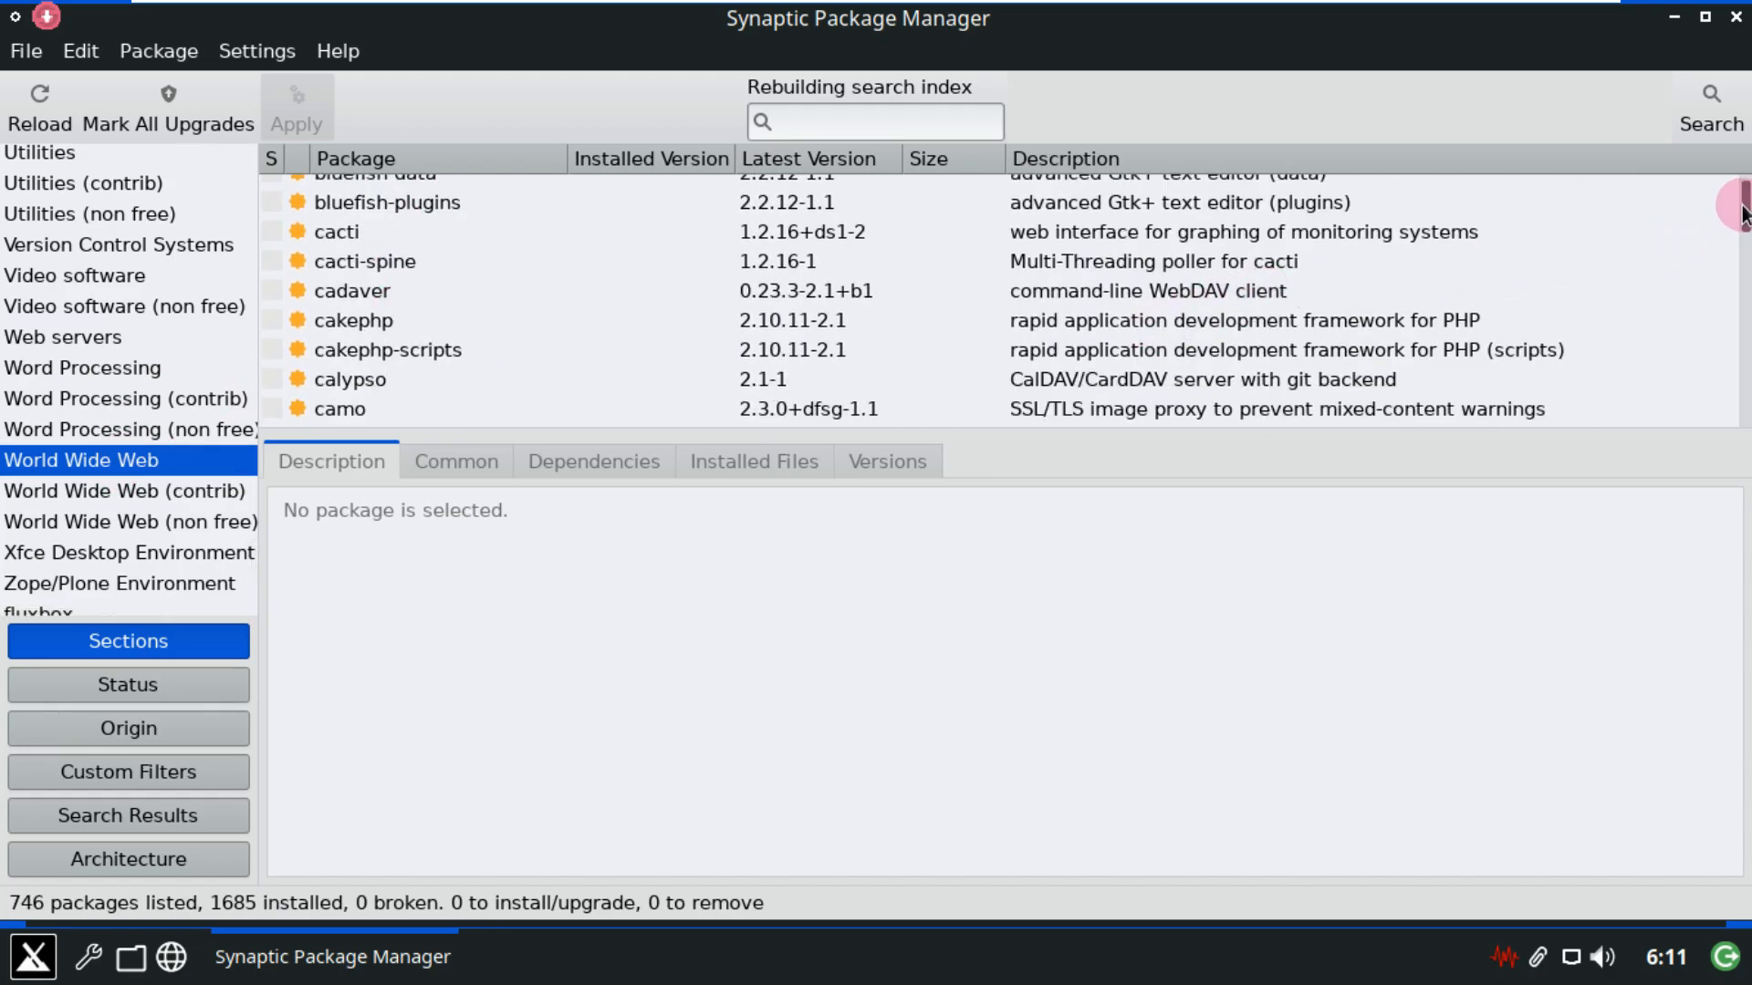
left_click_drag(1742, 217, 614, 396)
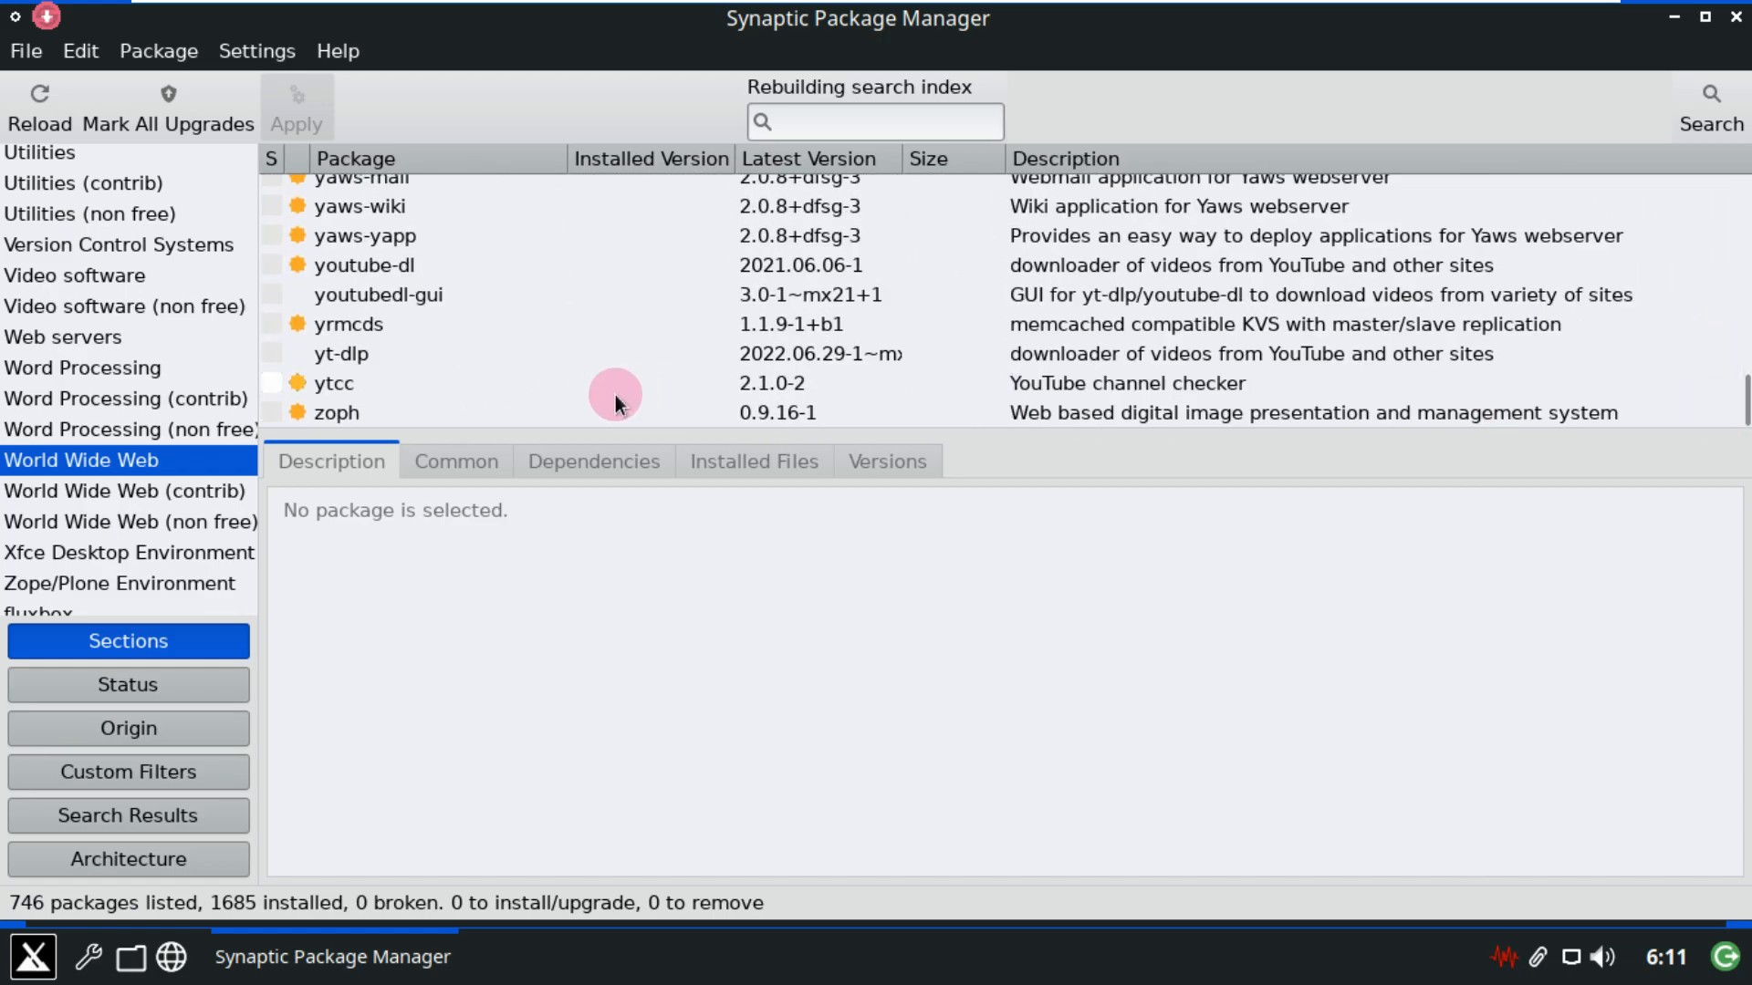
left_click(181, 428)
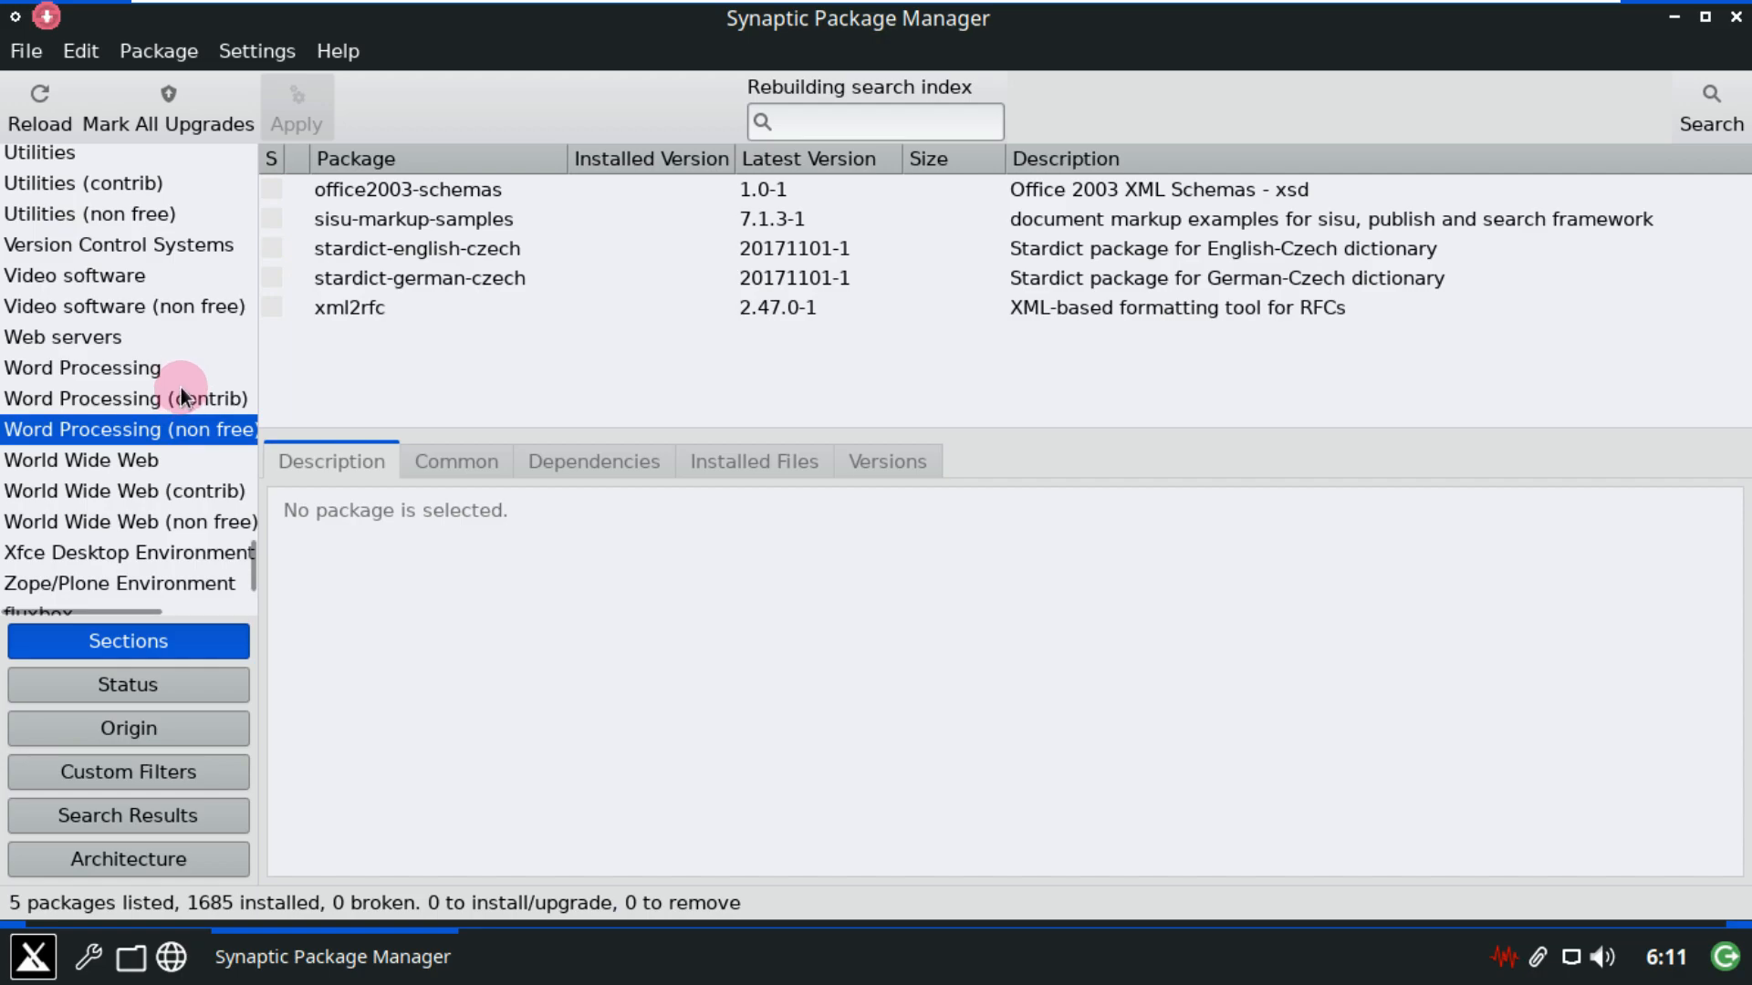
left_click(182, 393)
left_click(177, 368)
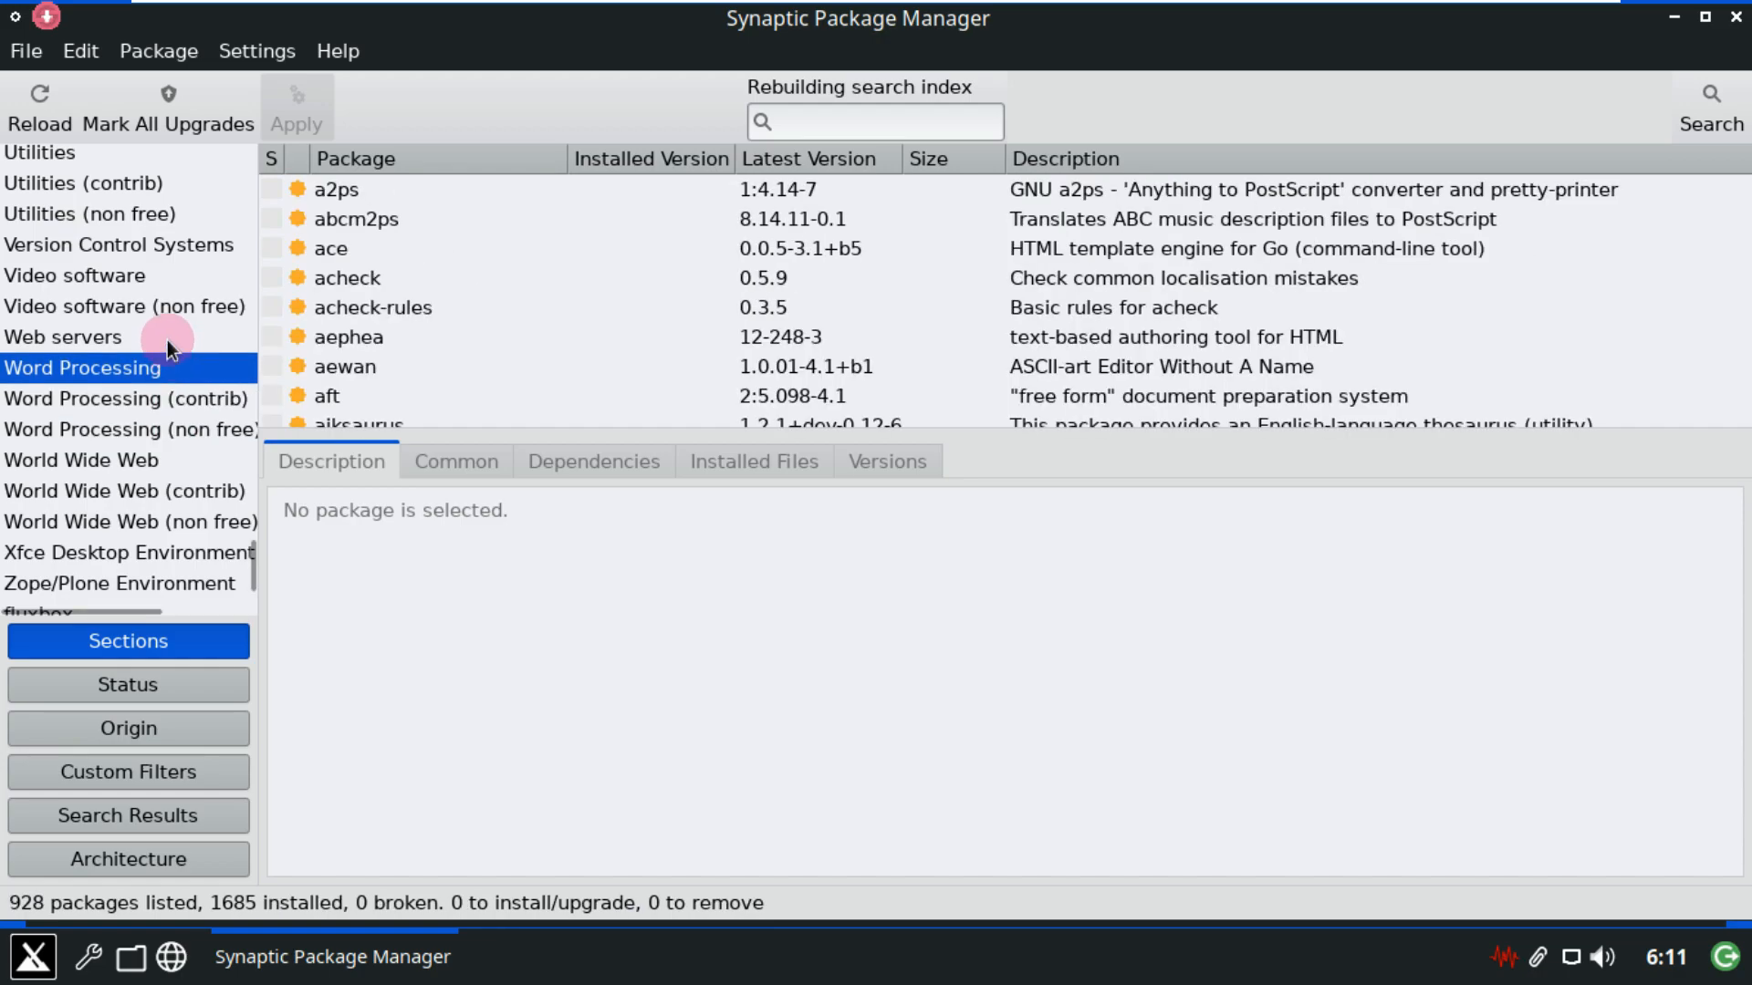
left_click(167, 340)
Look through the Video software (non free) and Video software packages, then quit Synaptic.
left_click(173, 314)
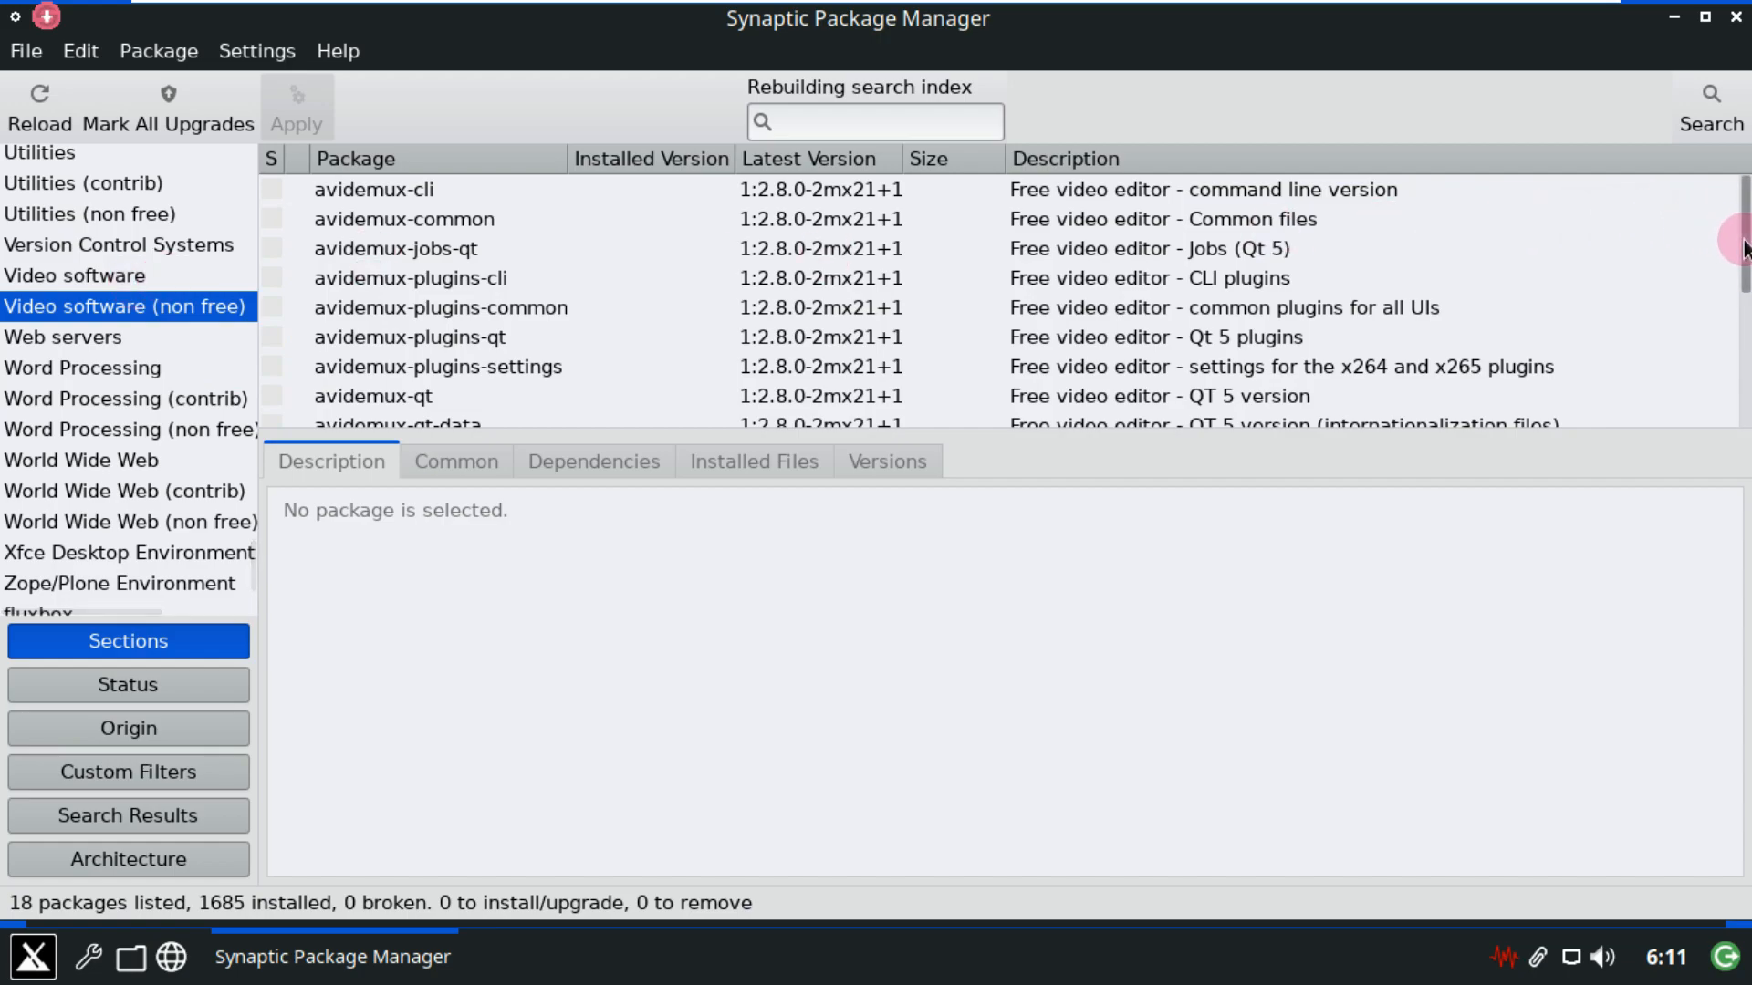
scroll(1733, 329, "down", 3)
scroll(1733, 328, "down", 3)
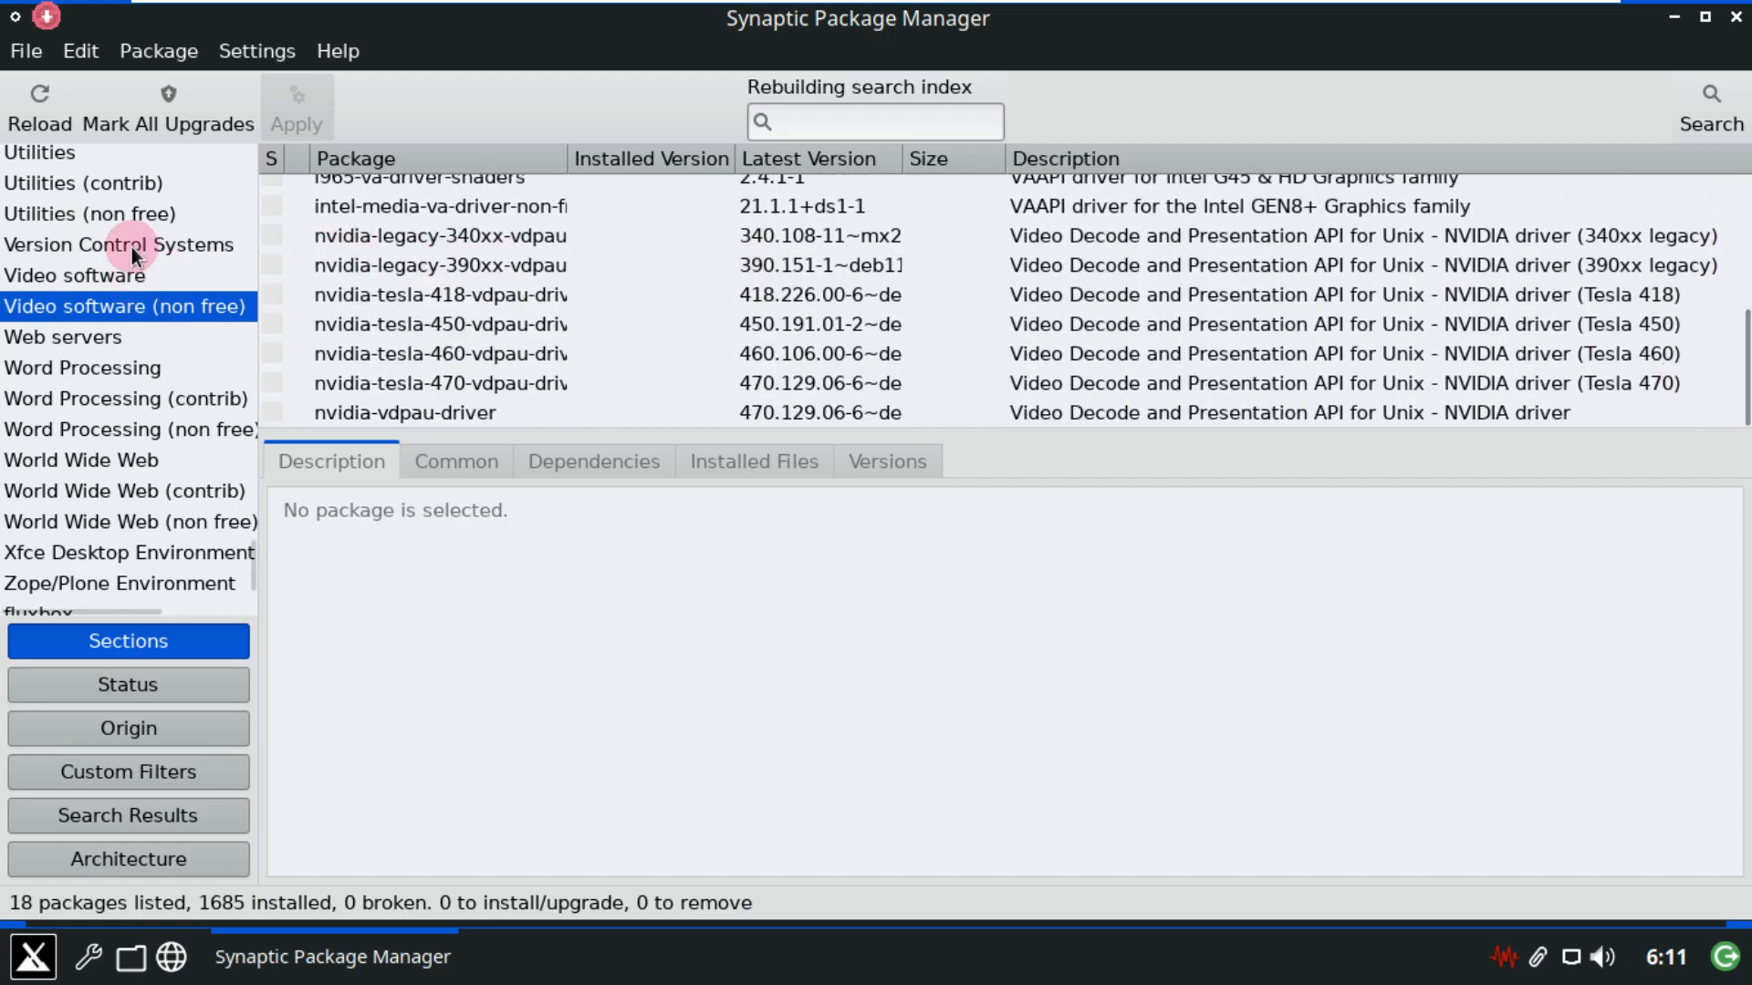
left_click(127, 273)
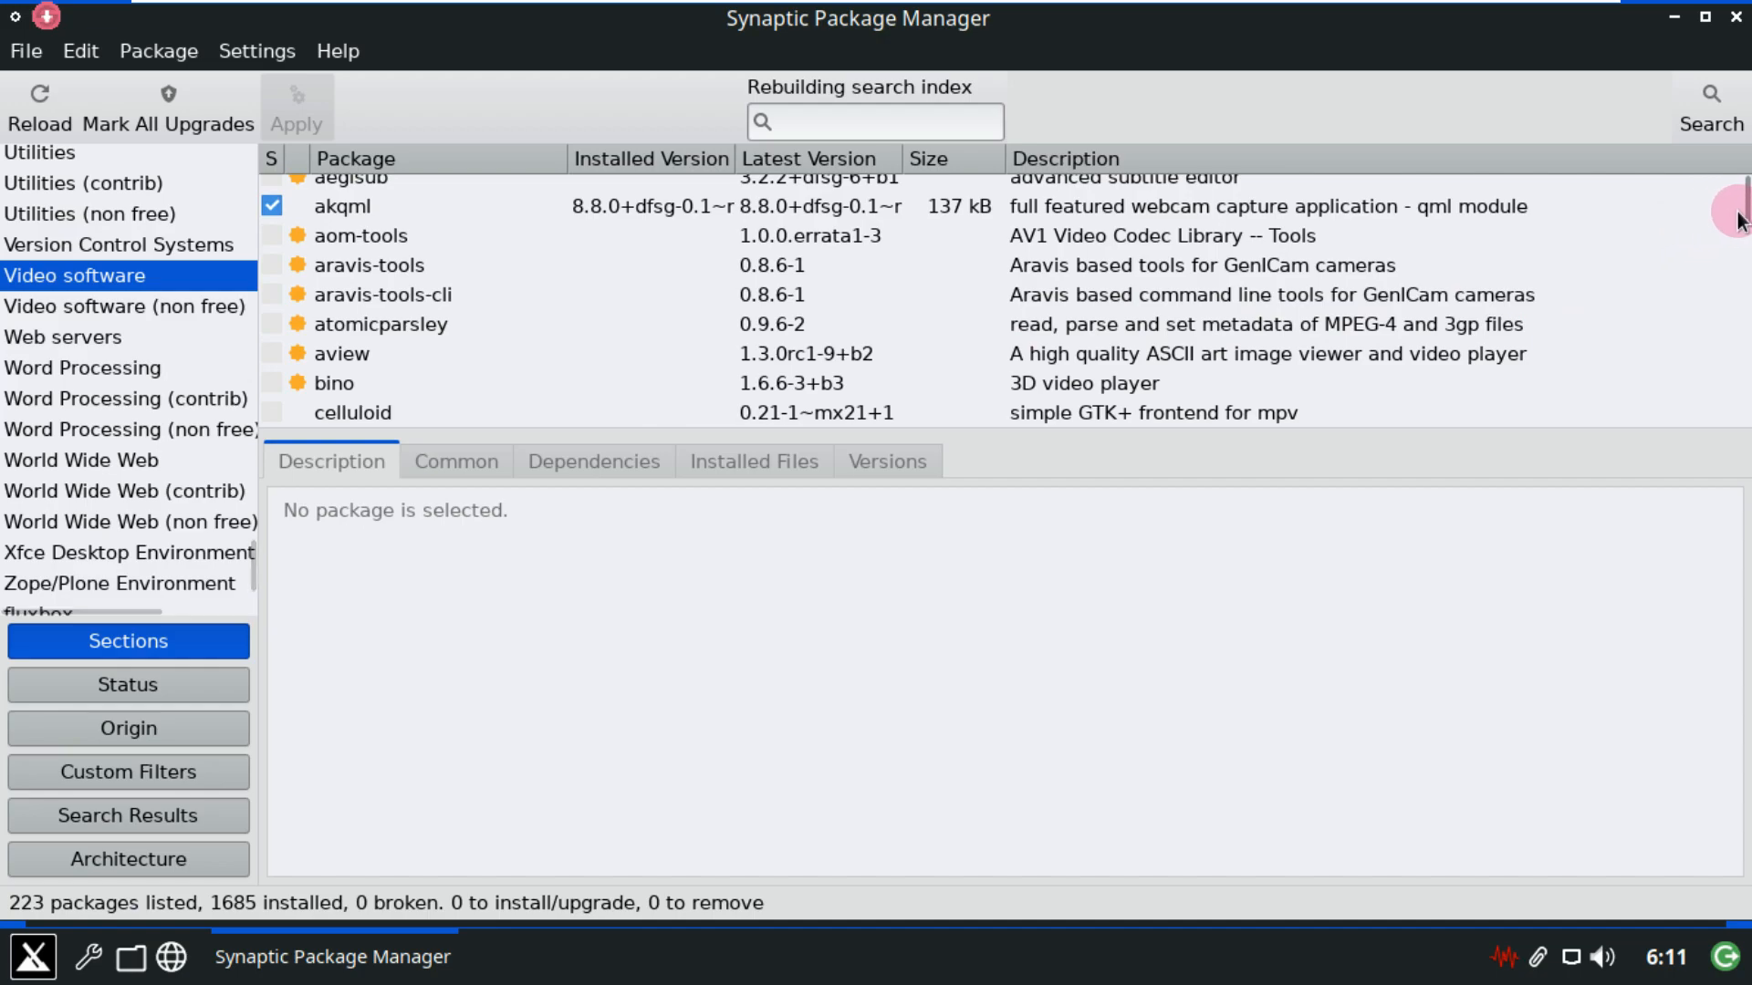
left_click_drag(1741, 219, 1734, 429)
scroll(177, 369, "up", 9)
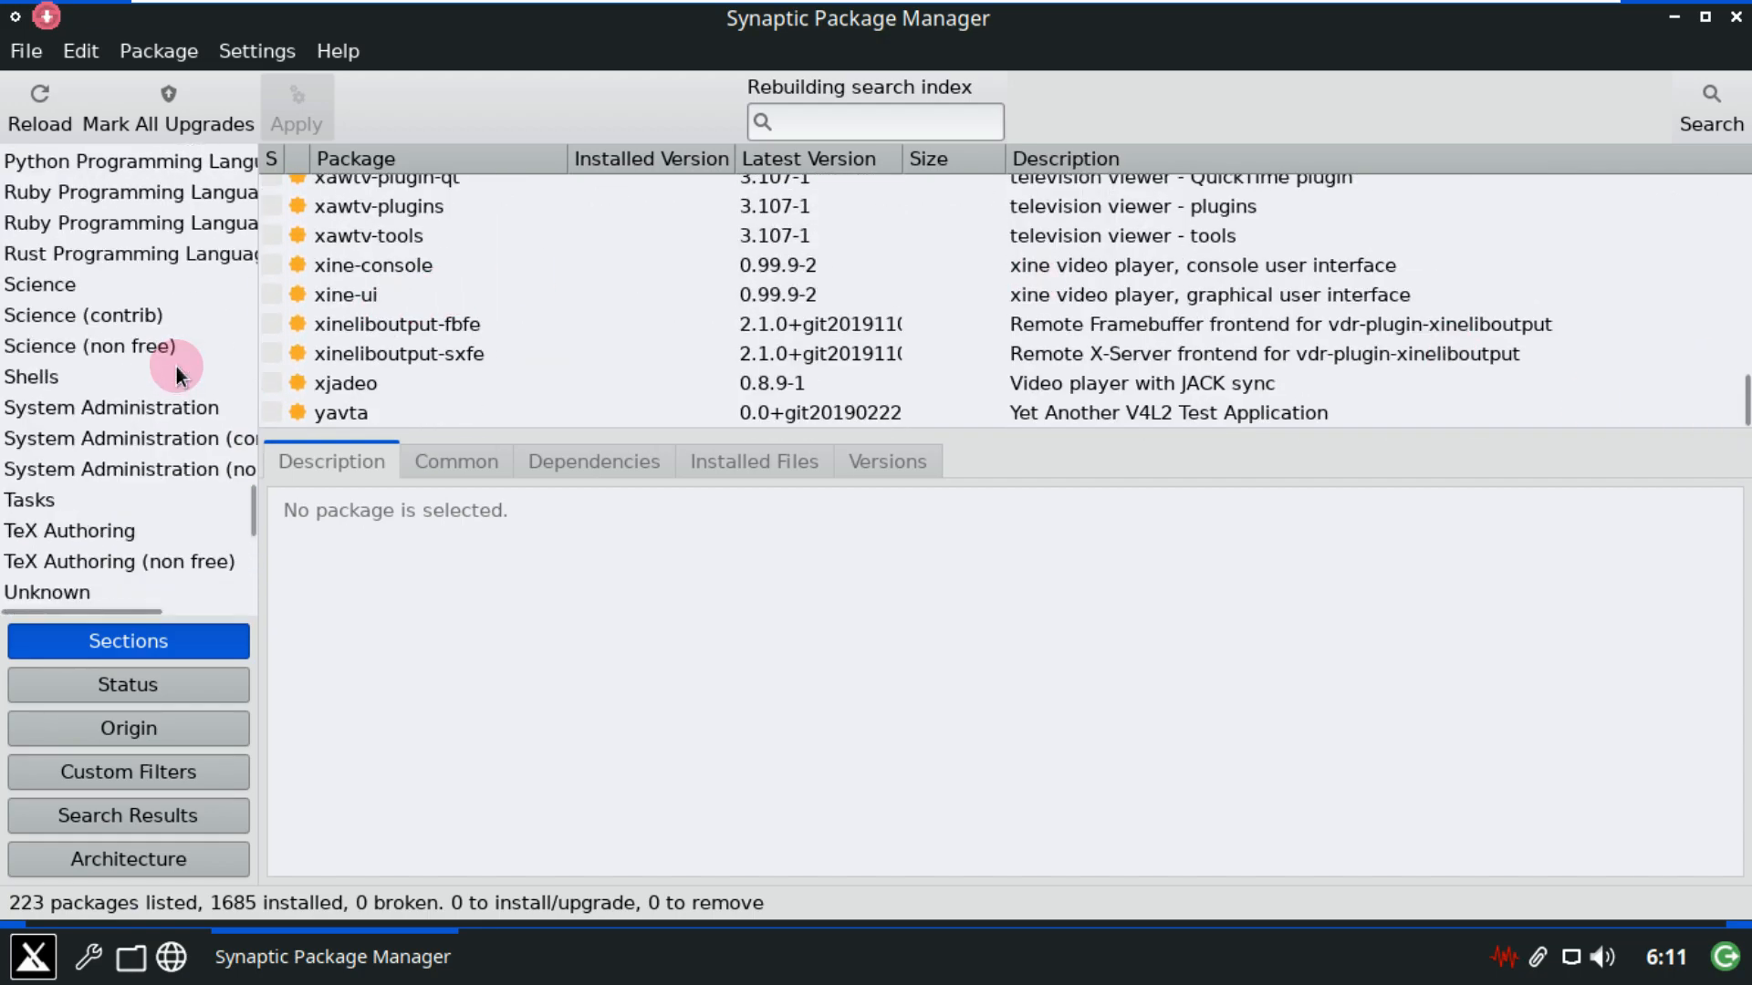
scroll(181, 355, "up", 8)
left_click_drag(252, 422, 270, 155)
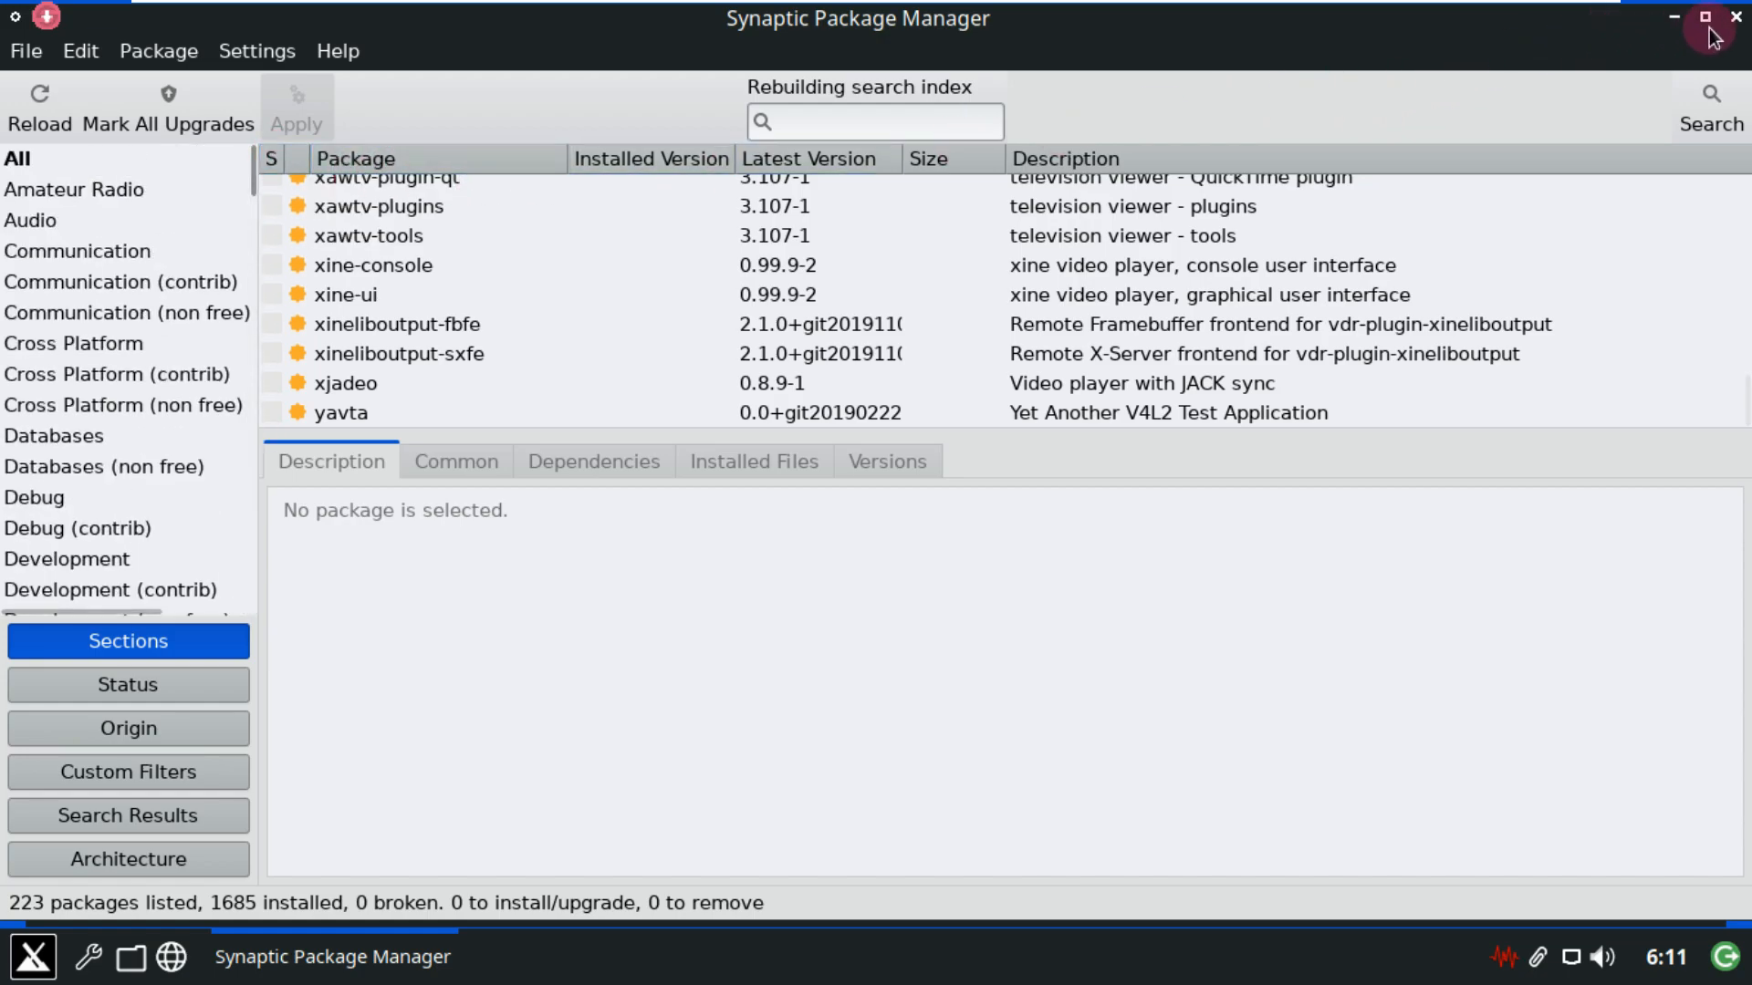
left_click(1736, 19)
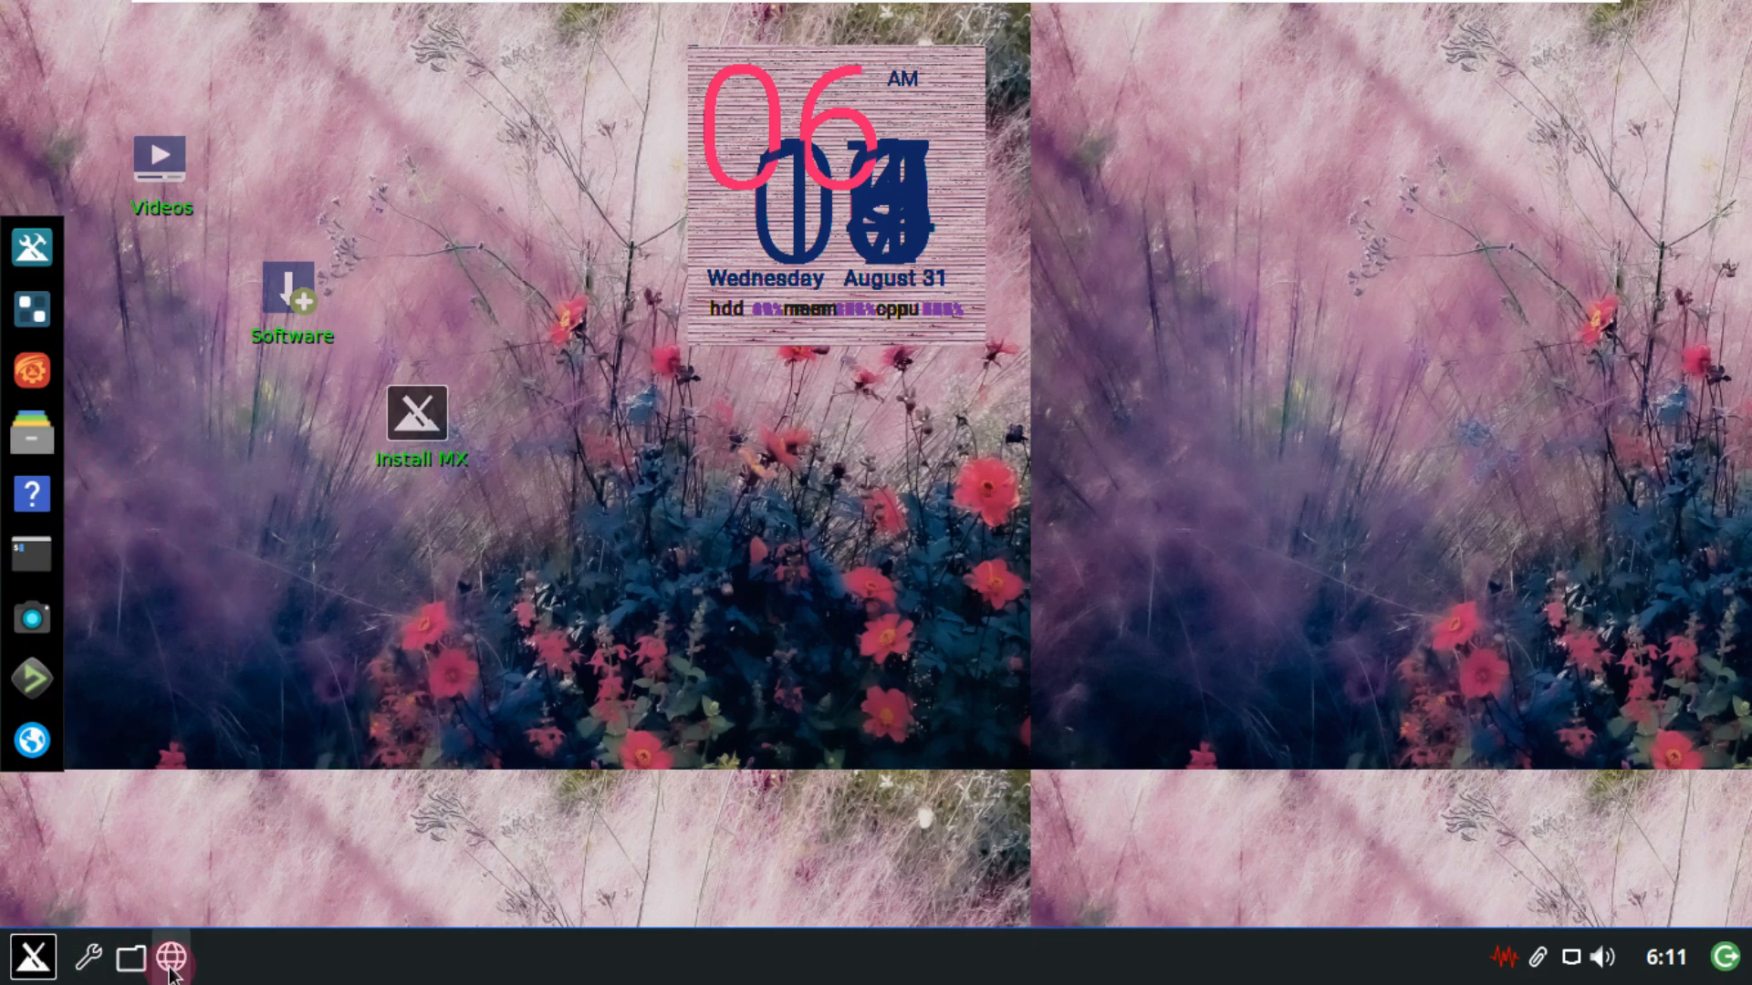
Launch Firefox from Application Finder's Internet category.
left_click(33, 956)
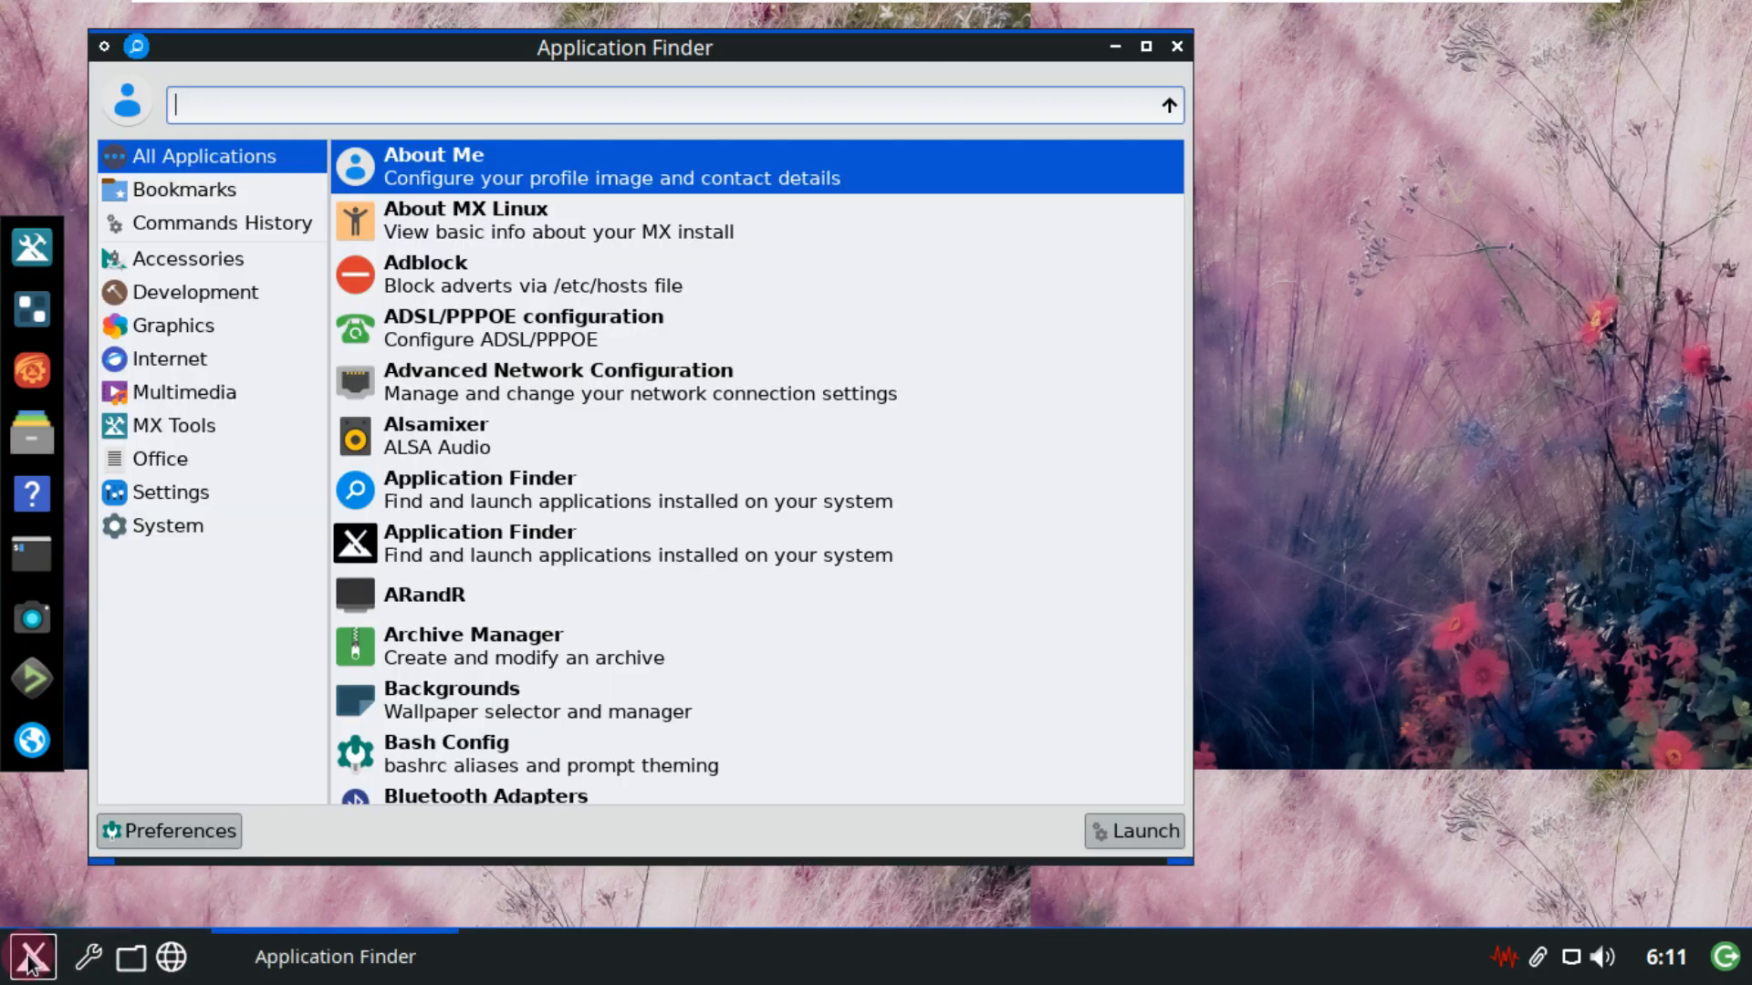
left_click(177, 360)
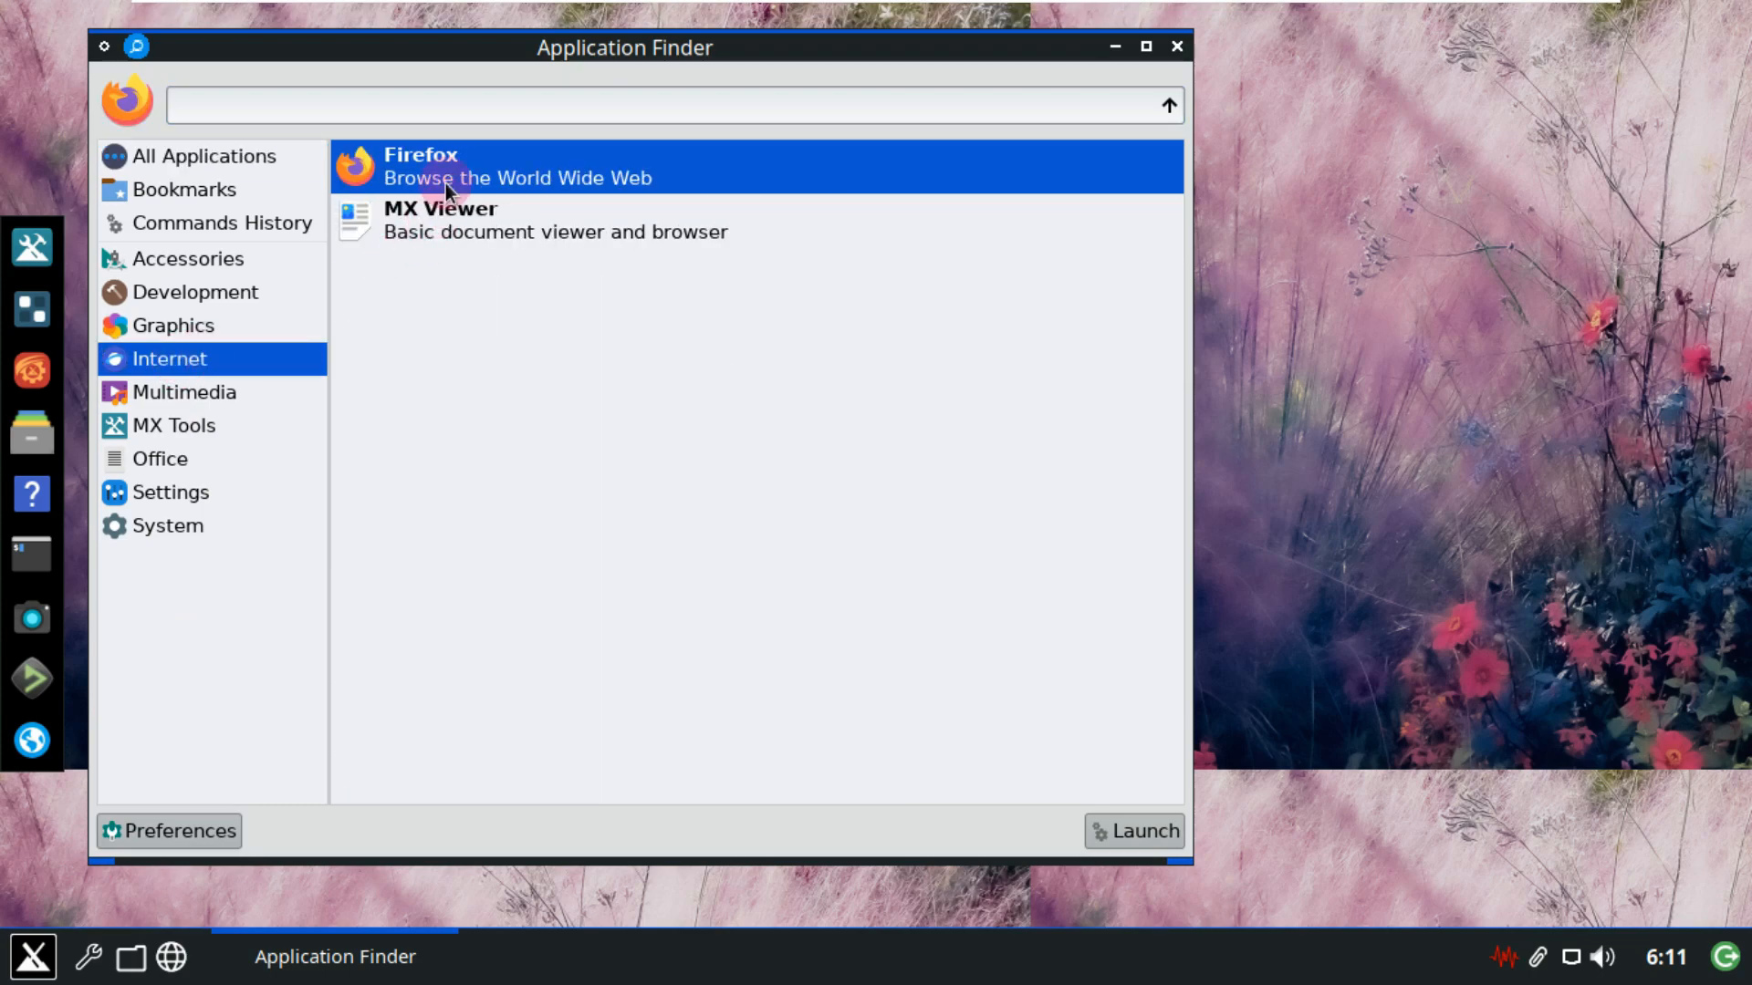
left_click(1121, 815)
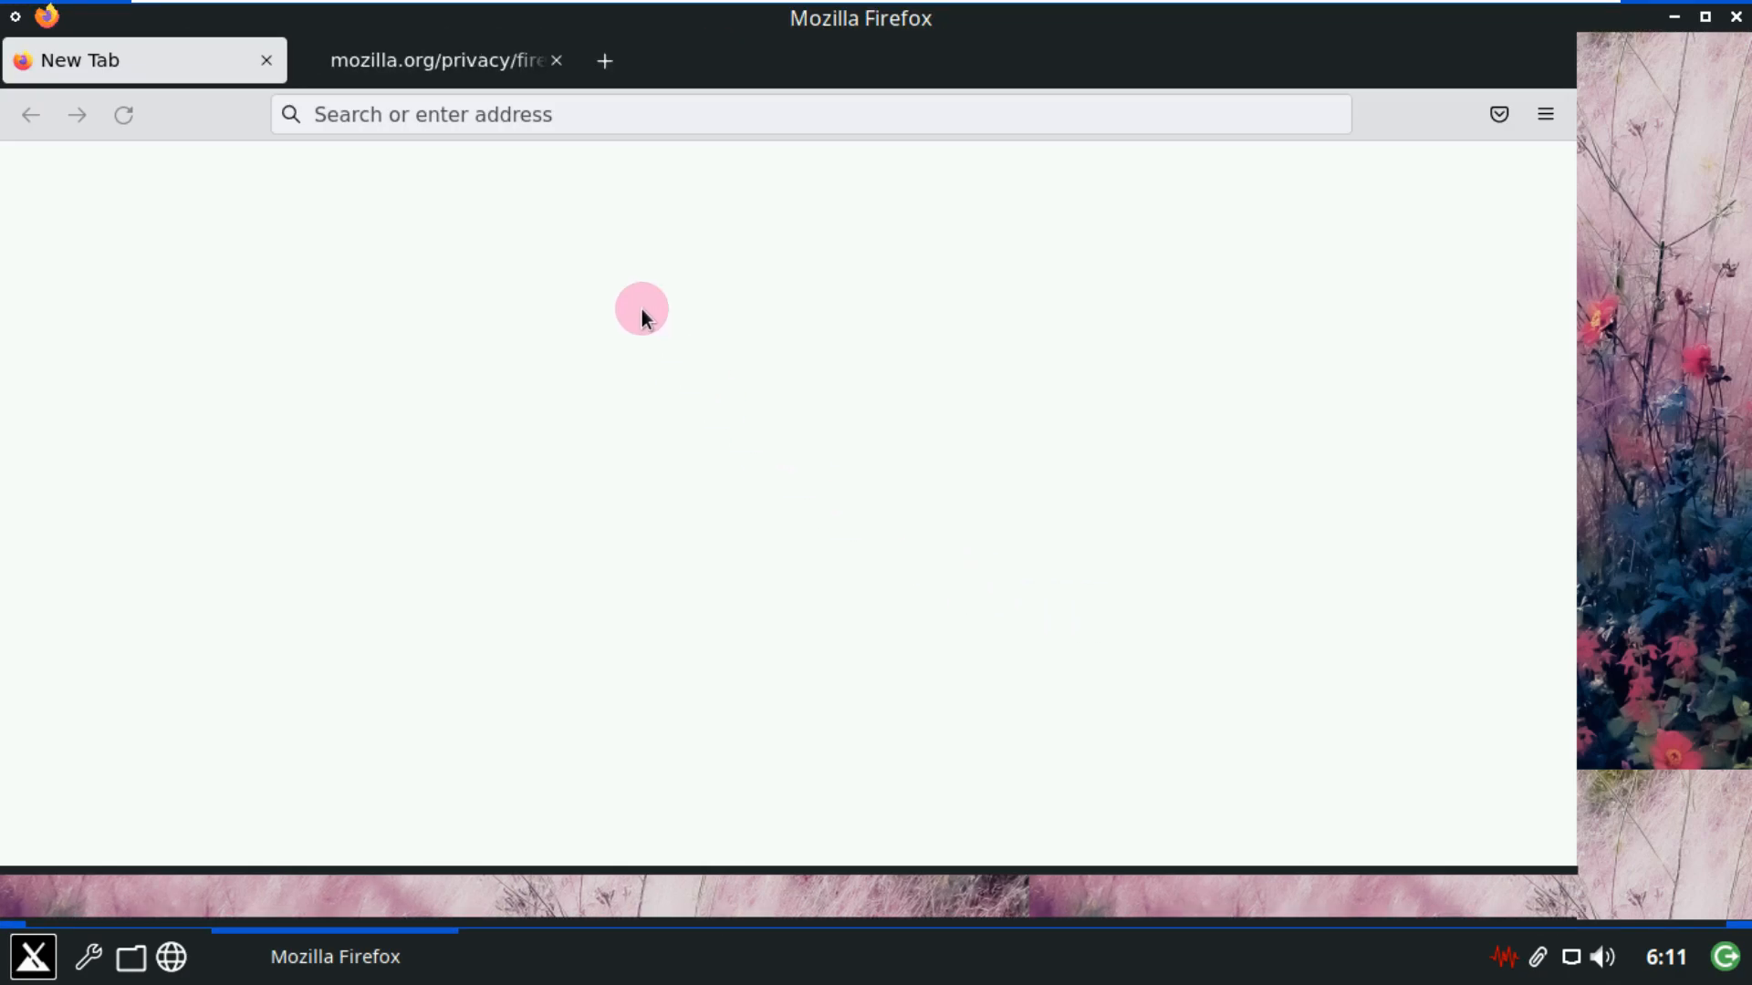
Close the privacy notice tab and view About Firefox, showing version 104.0 (64-bit).
left_click(556, 60)
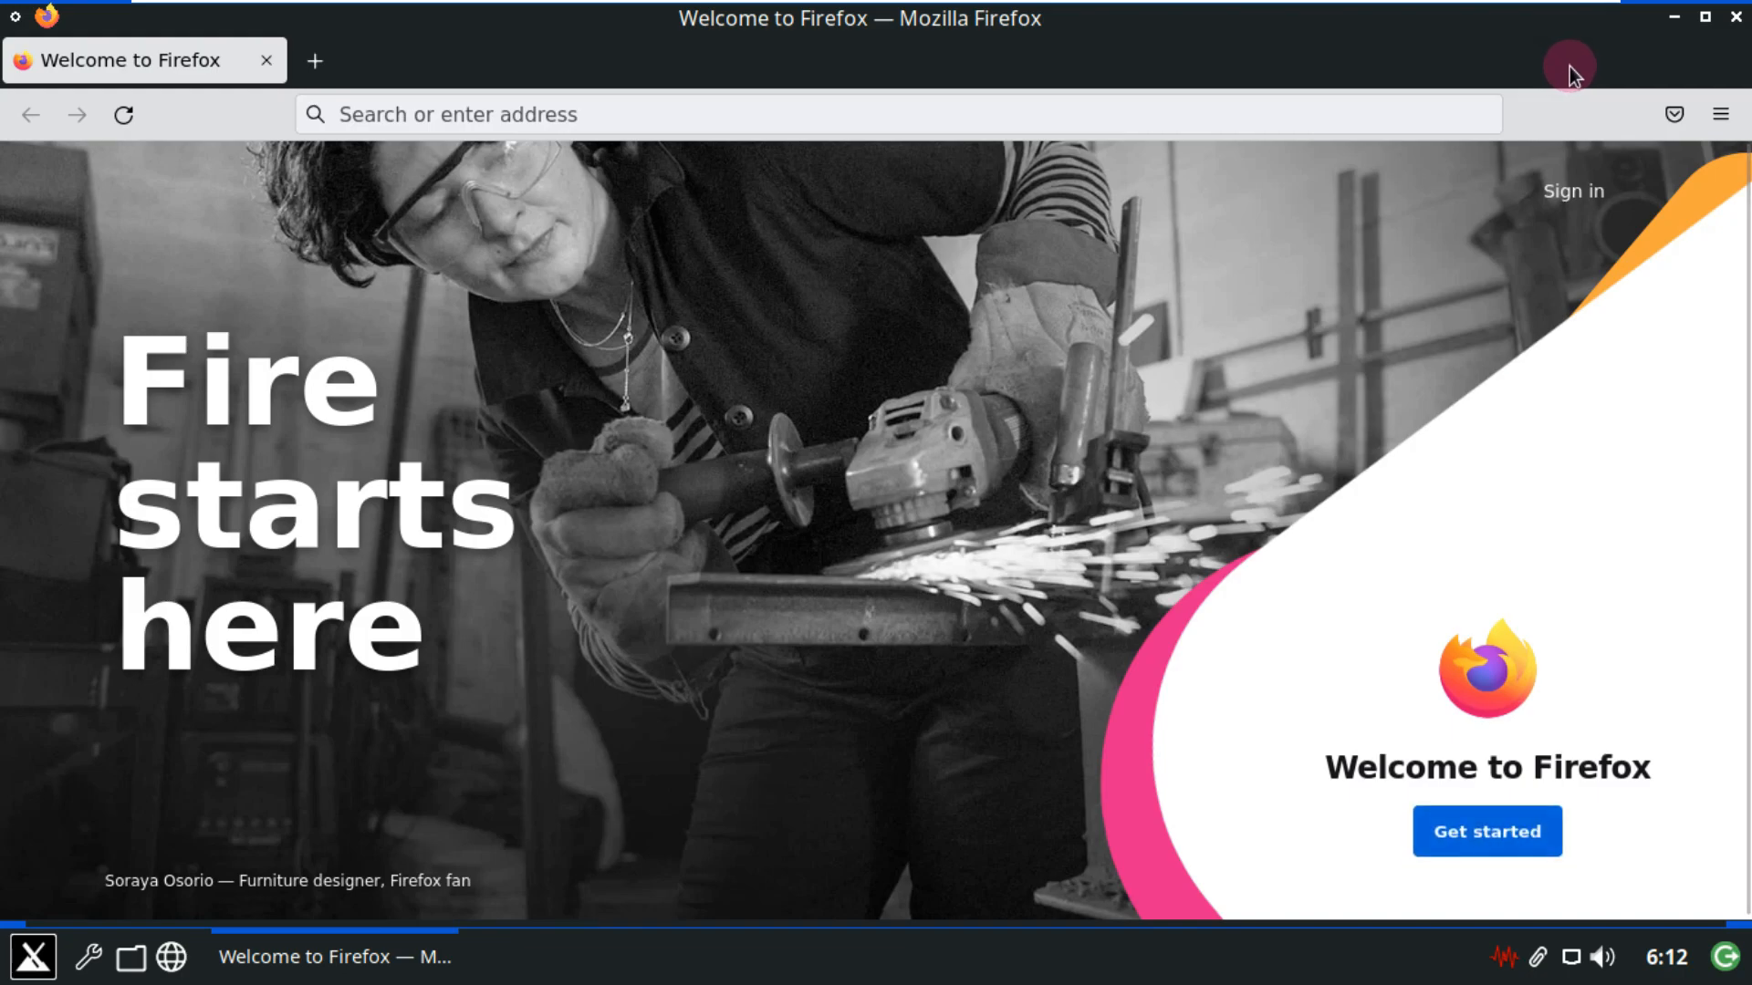
left_click(1719, 117)
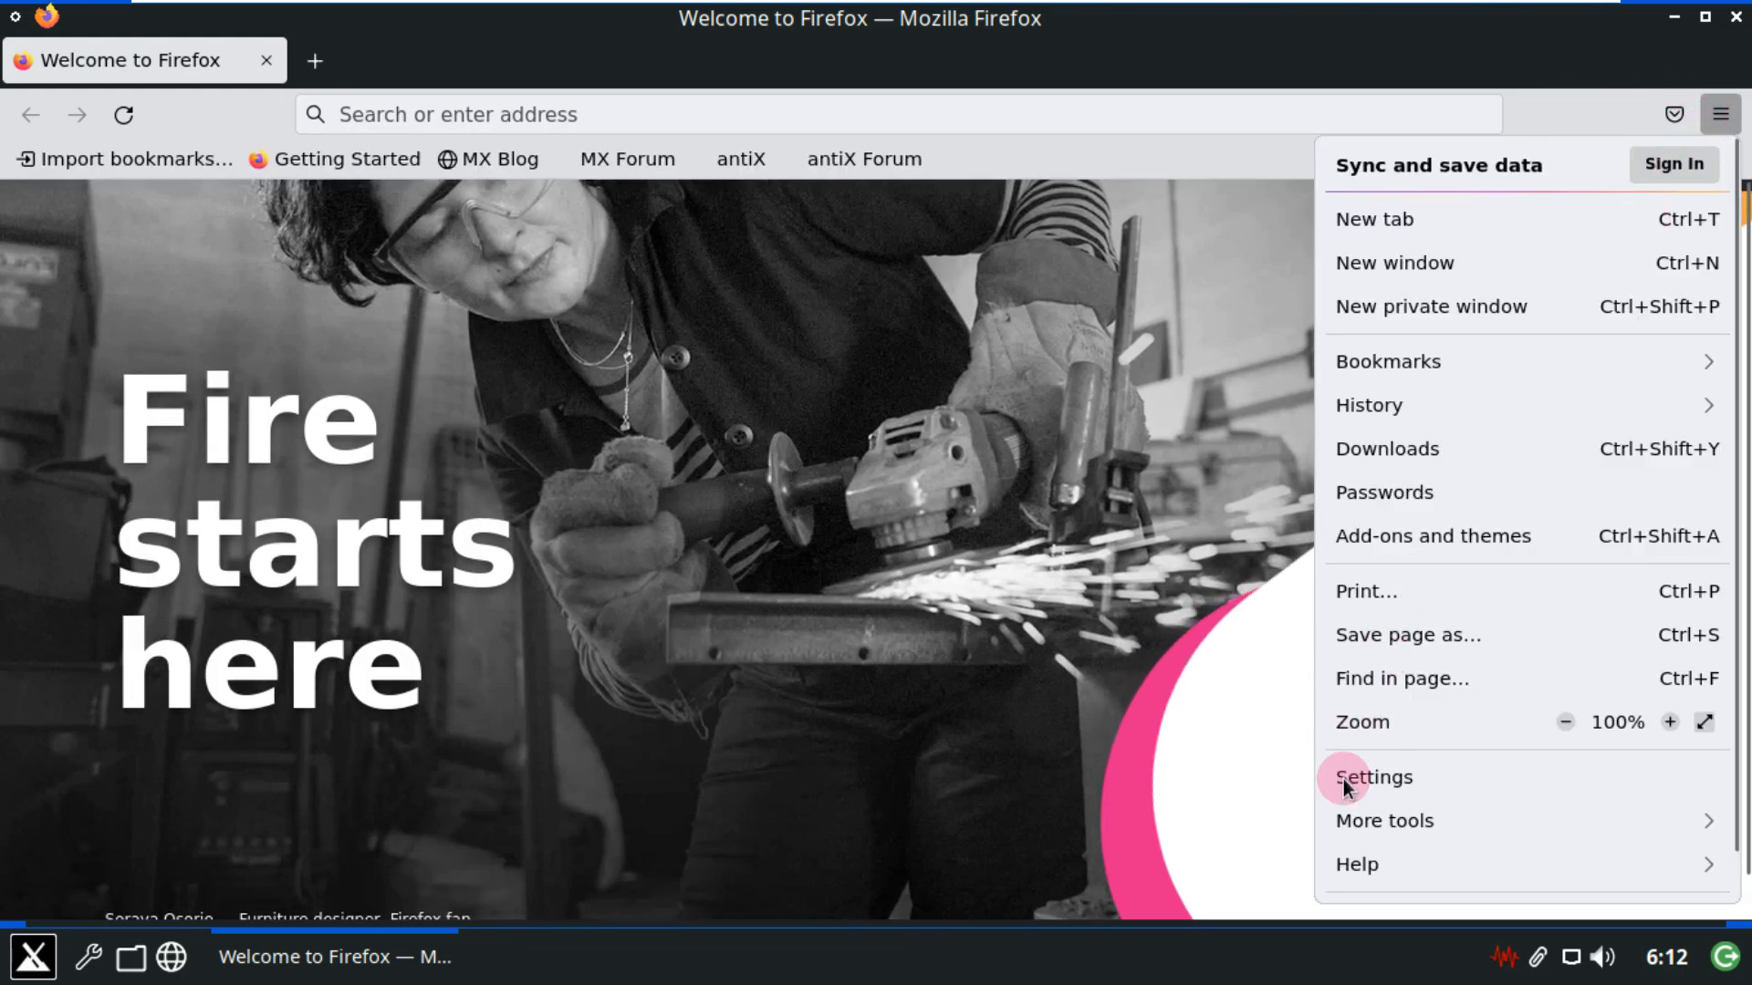
left_click(1373, 858)
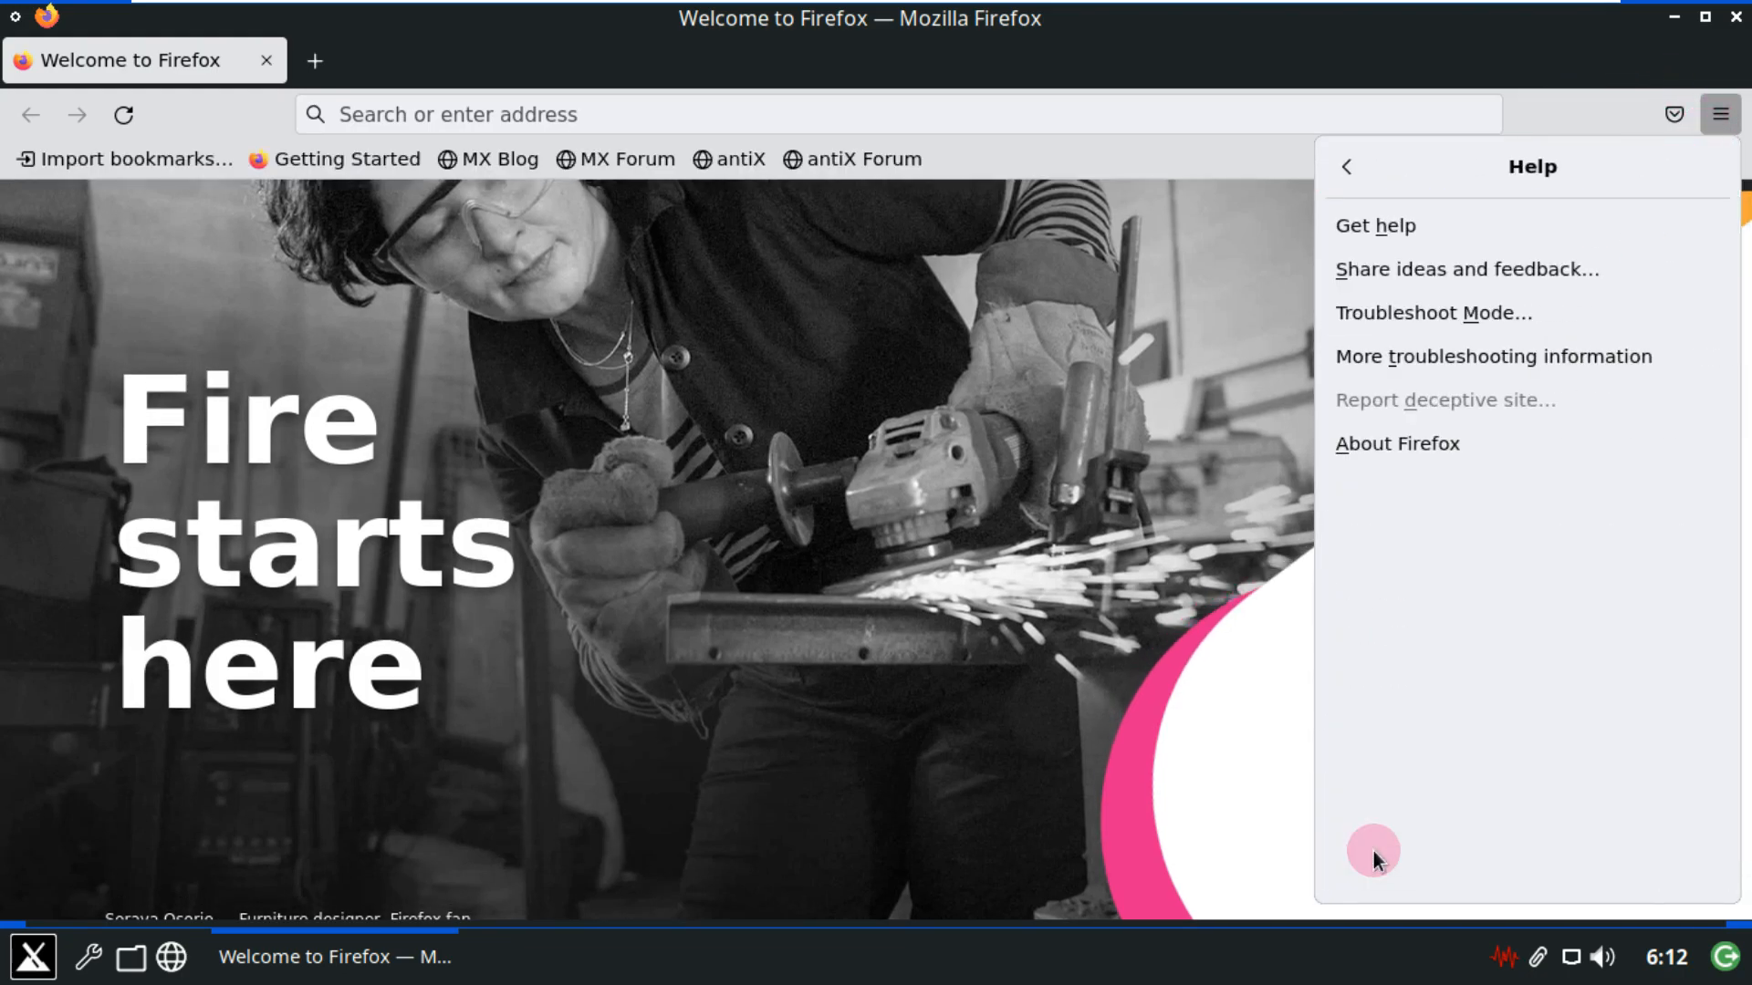
left_click(1454, 444)
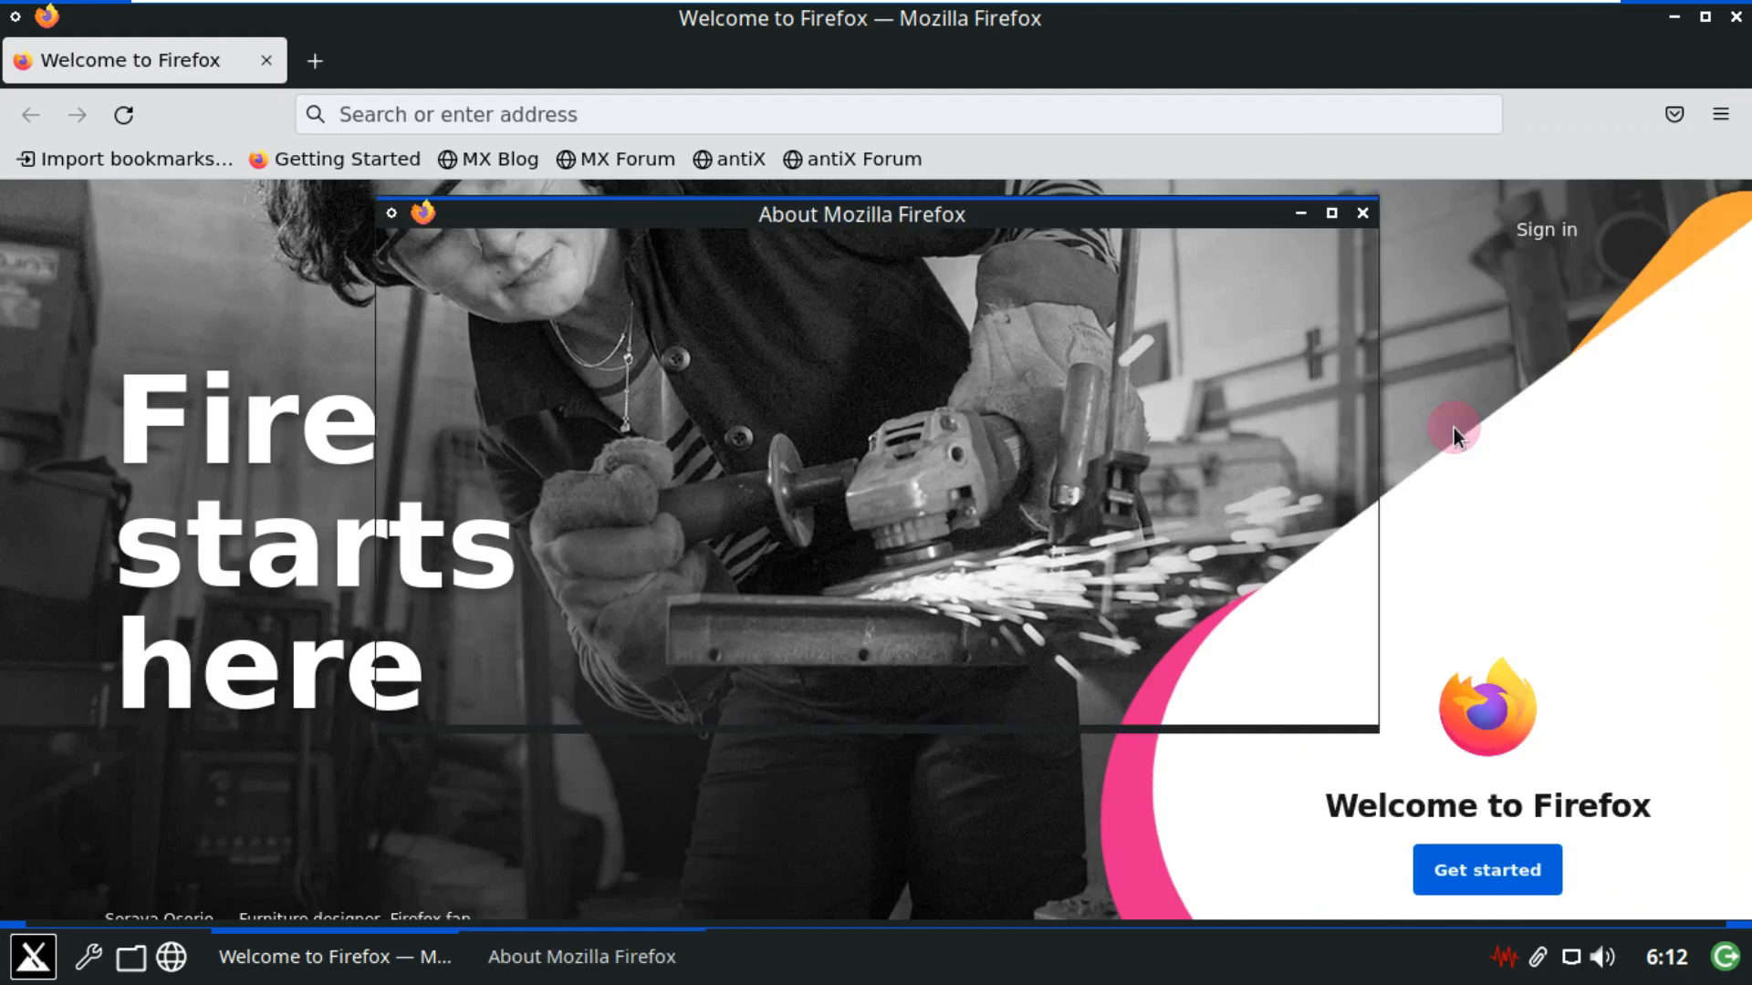
left_click(1360, 216)
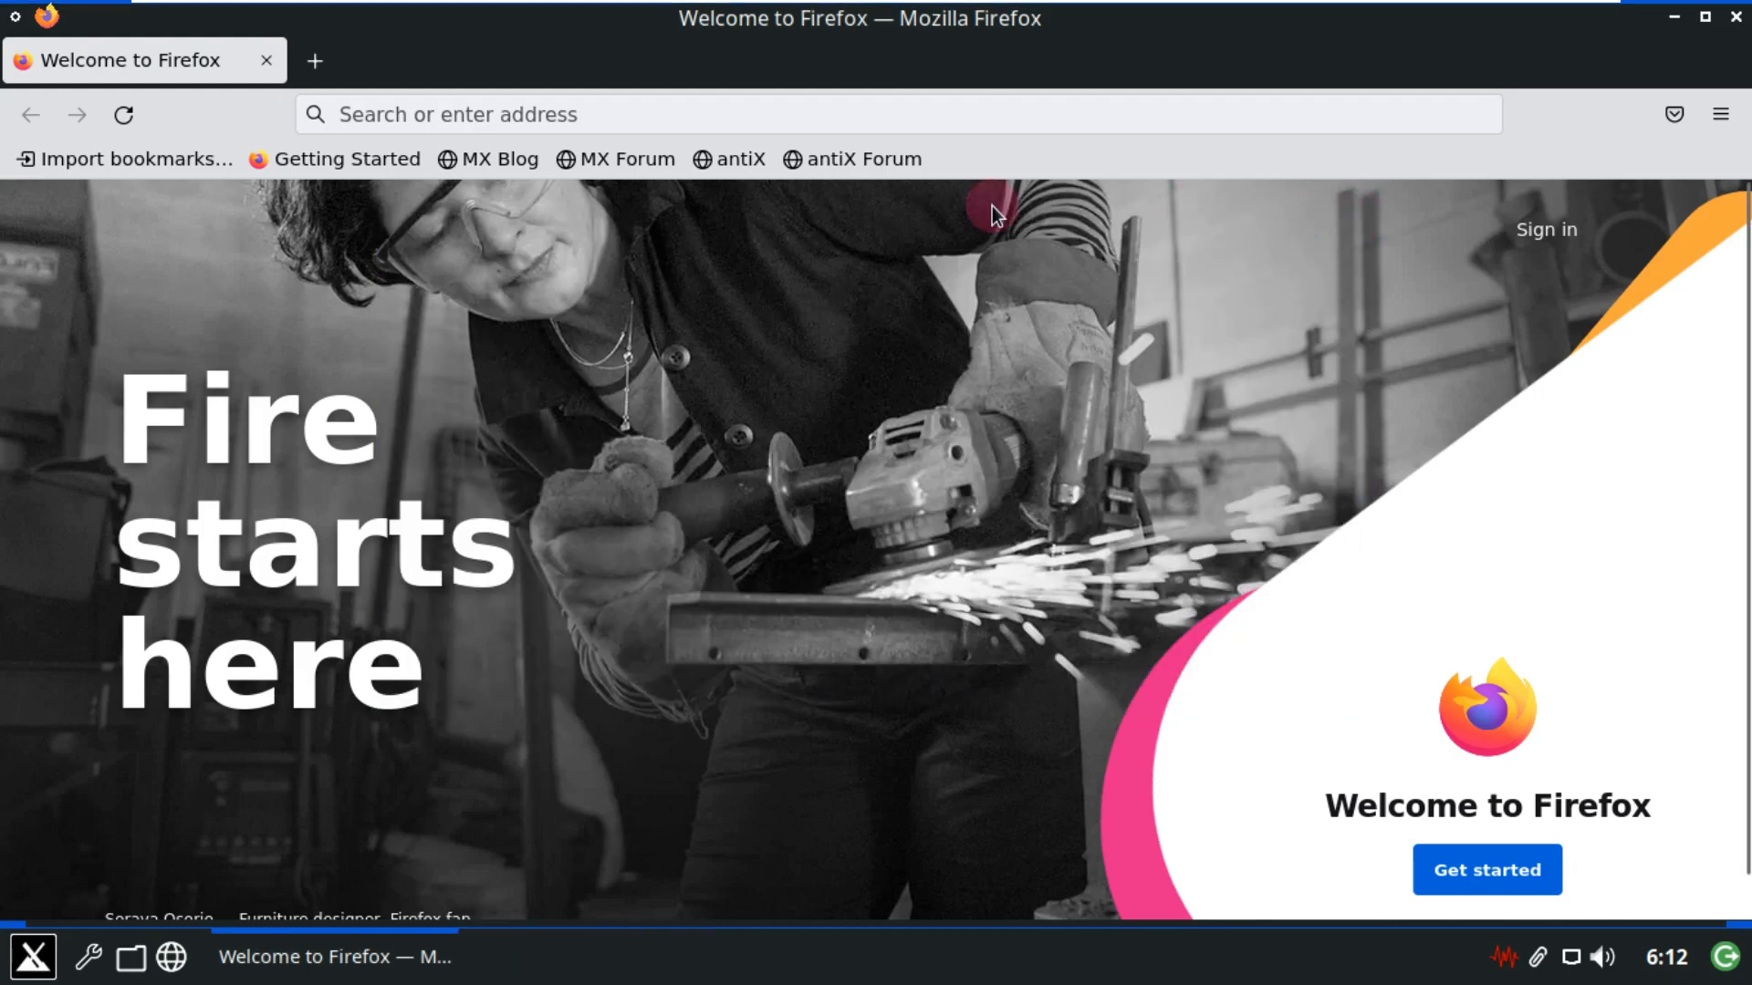
left_click(765, 115)
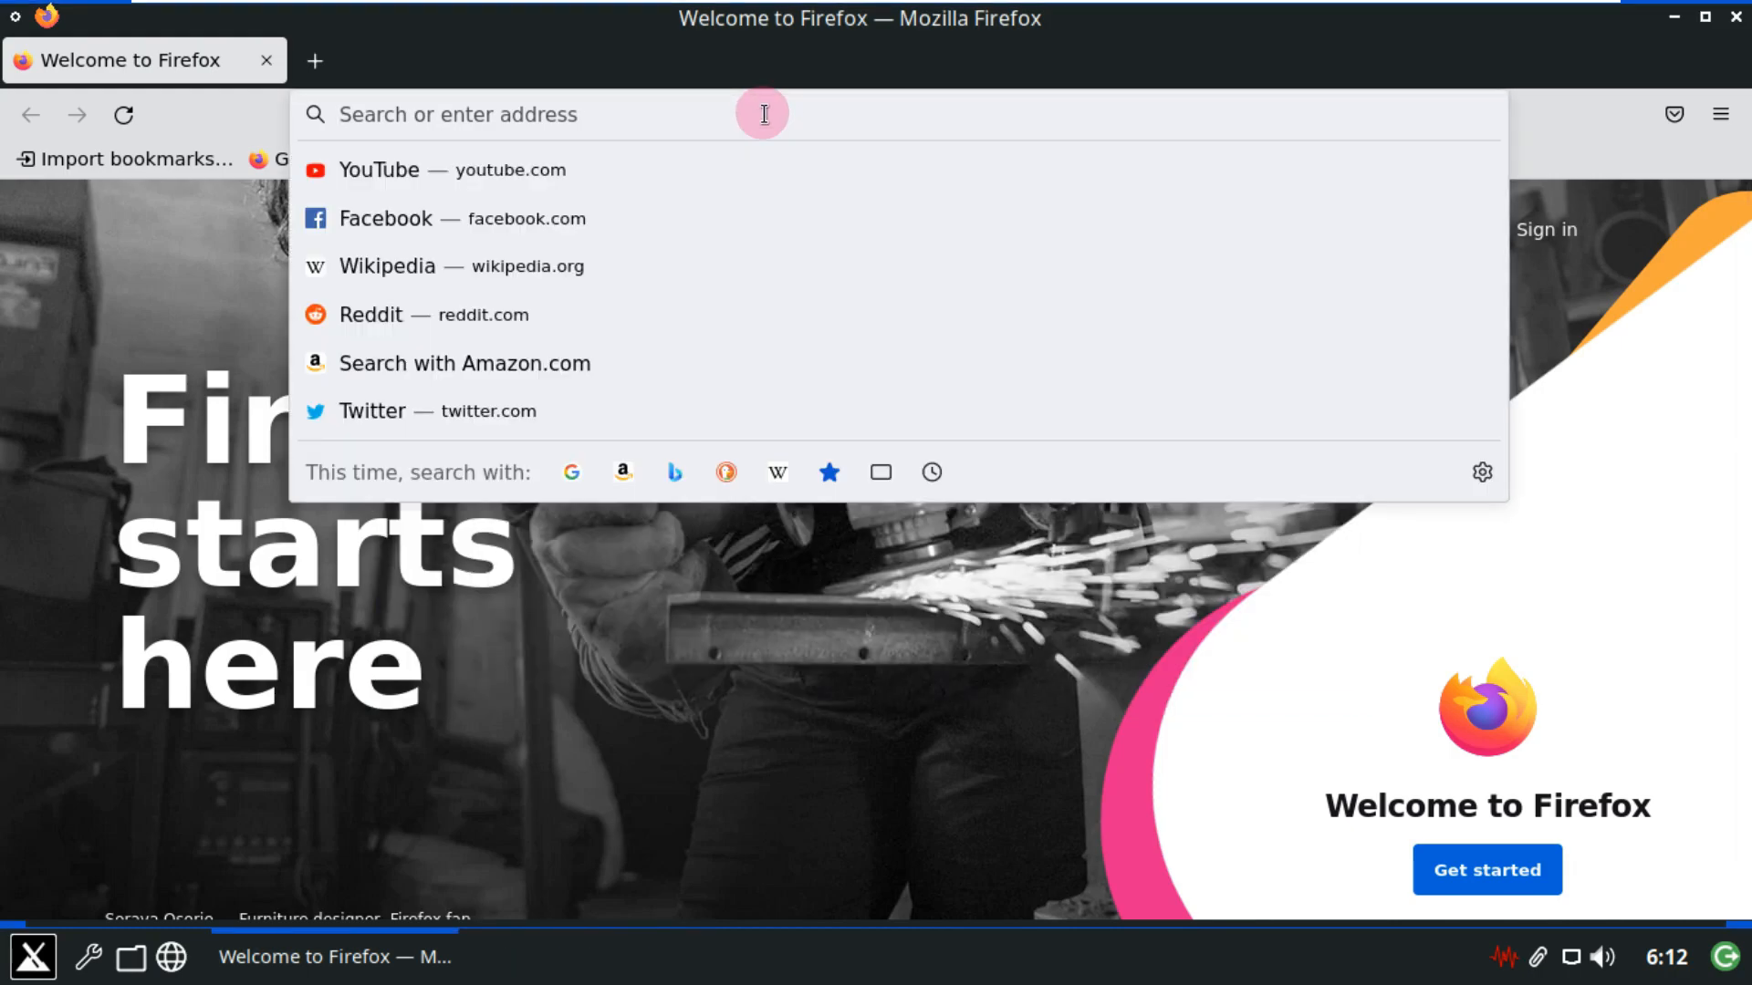
Open the MX Blog and its 'MX-21.2 Wildflower released!' post.
left_click(164, 404)
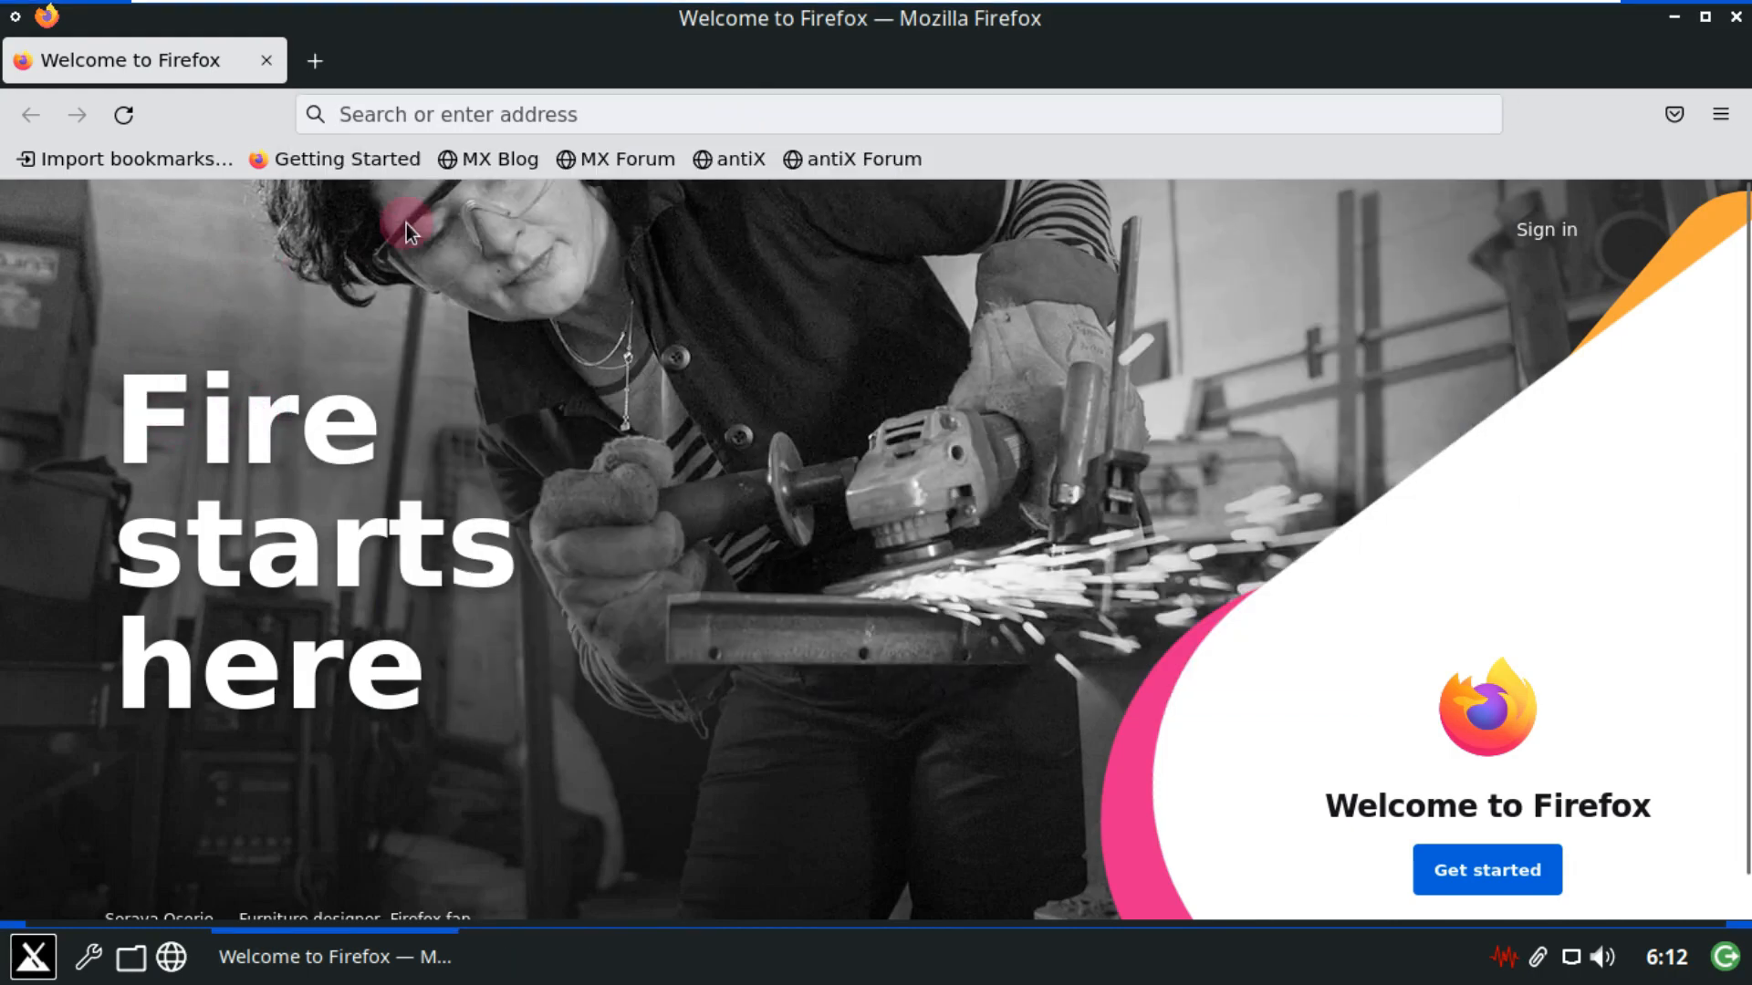
left_click(532, 159)
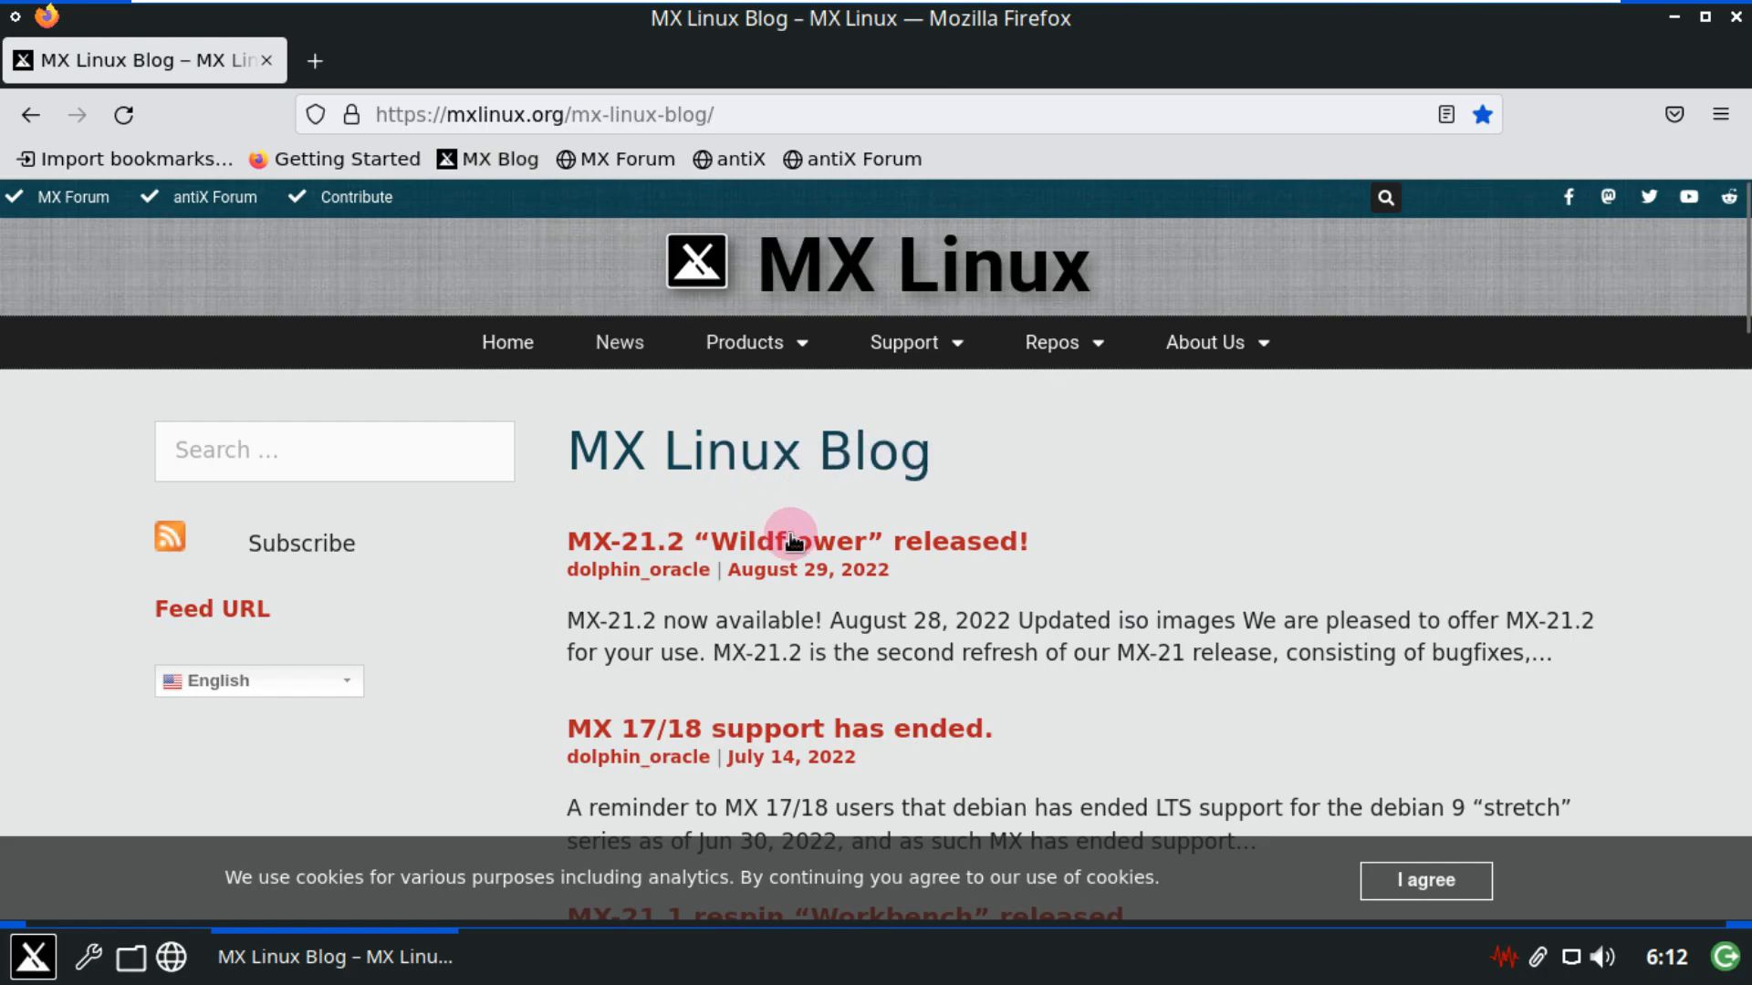
left_click(727, 543)
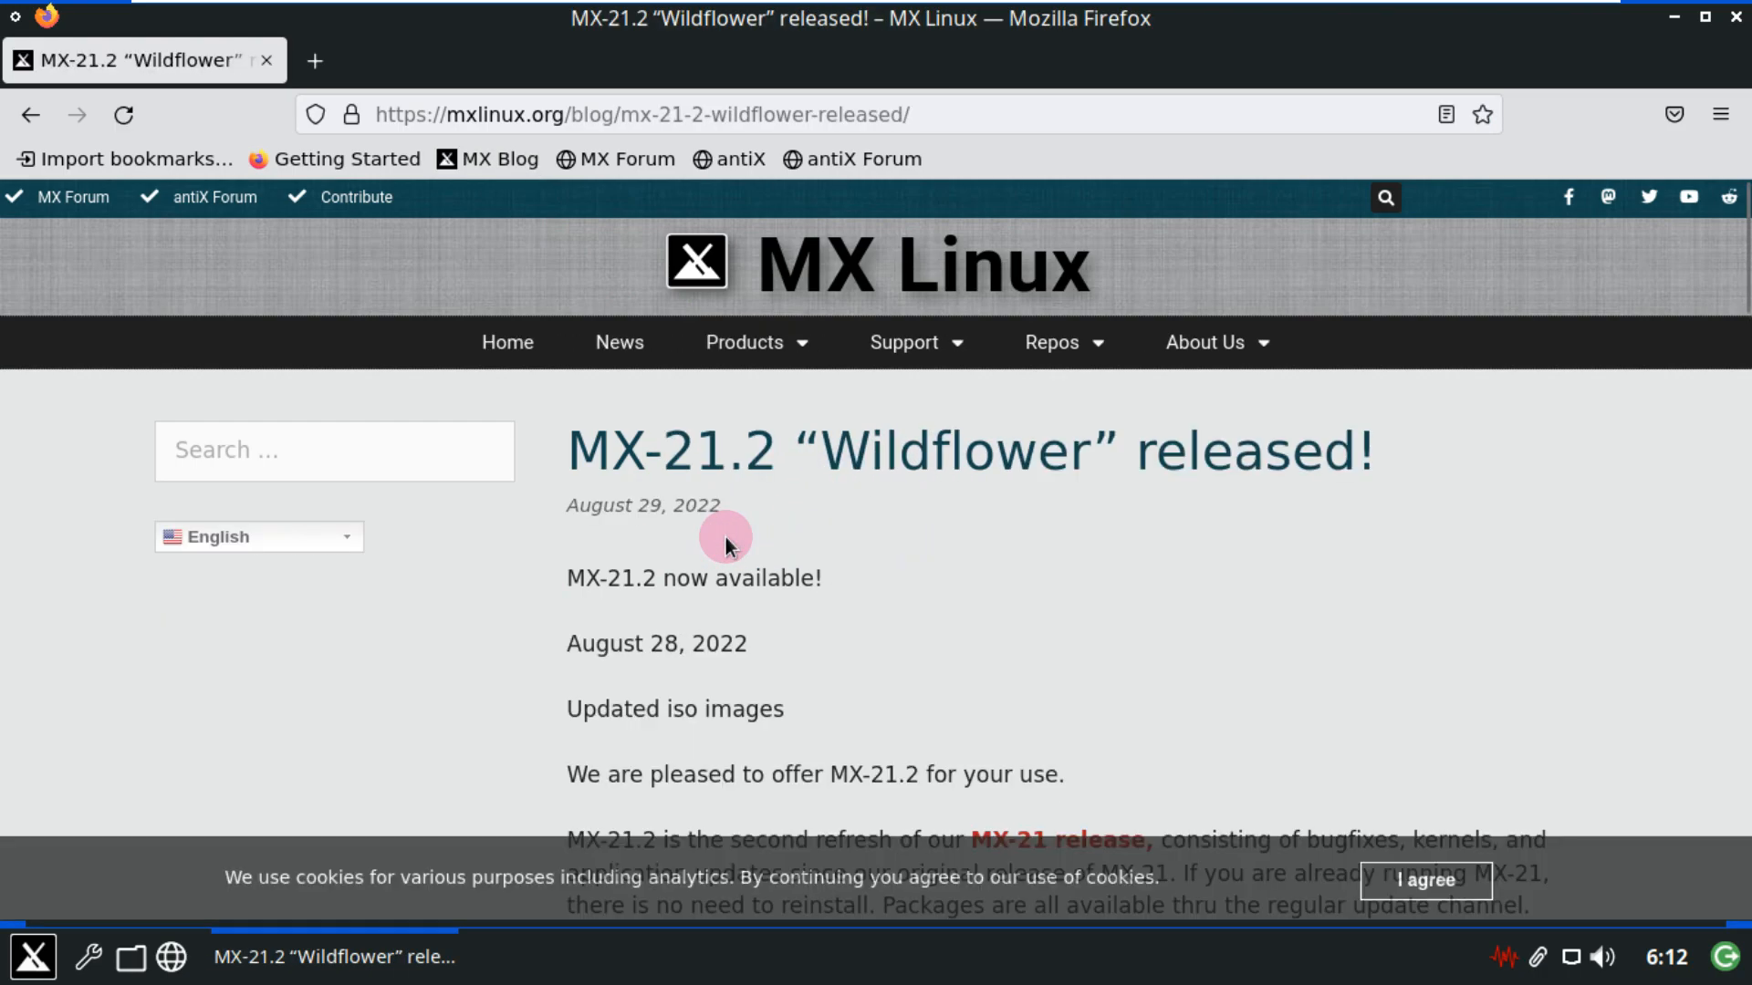
scroll(741, 501, "down", 3)
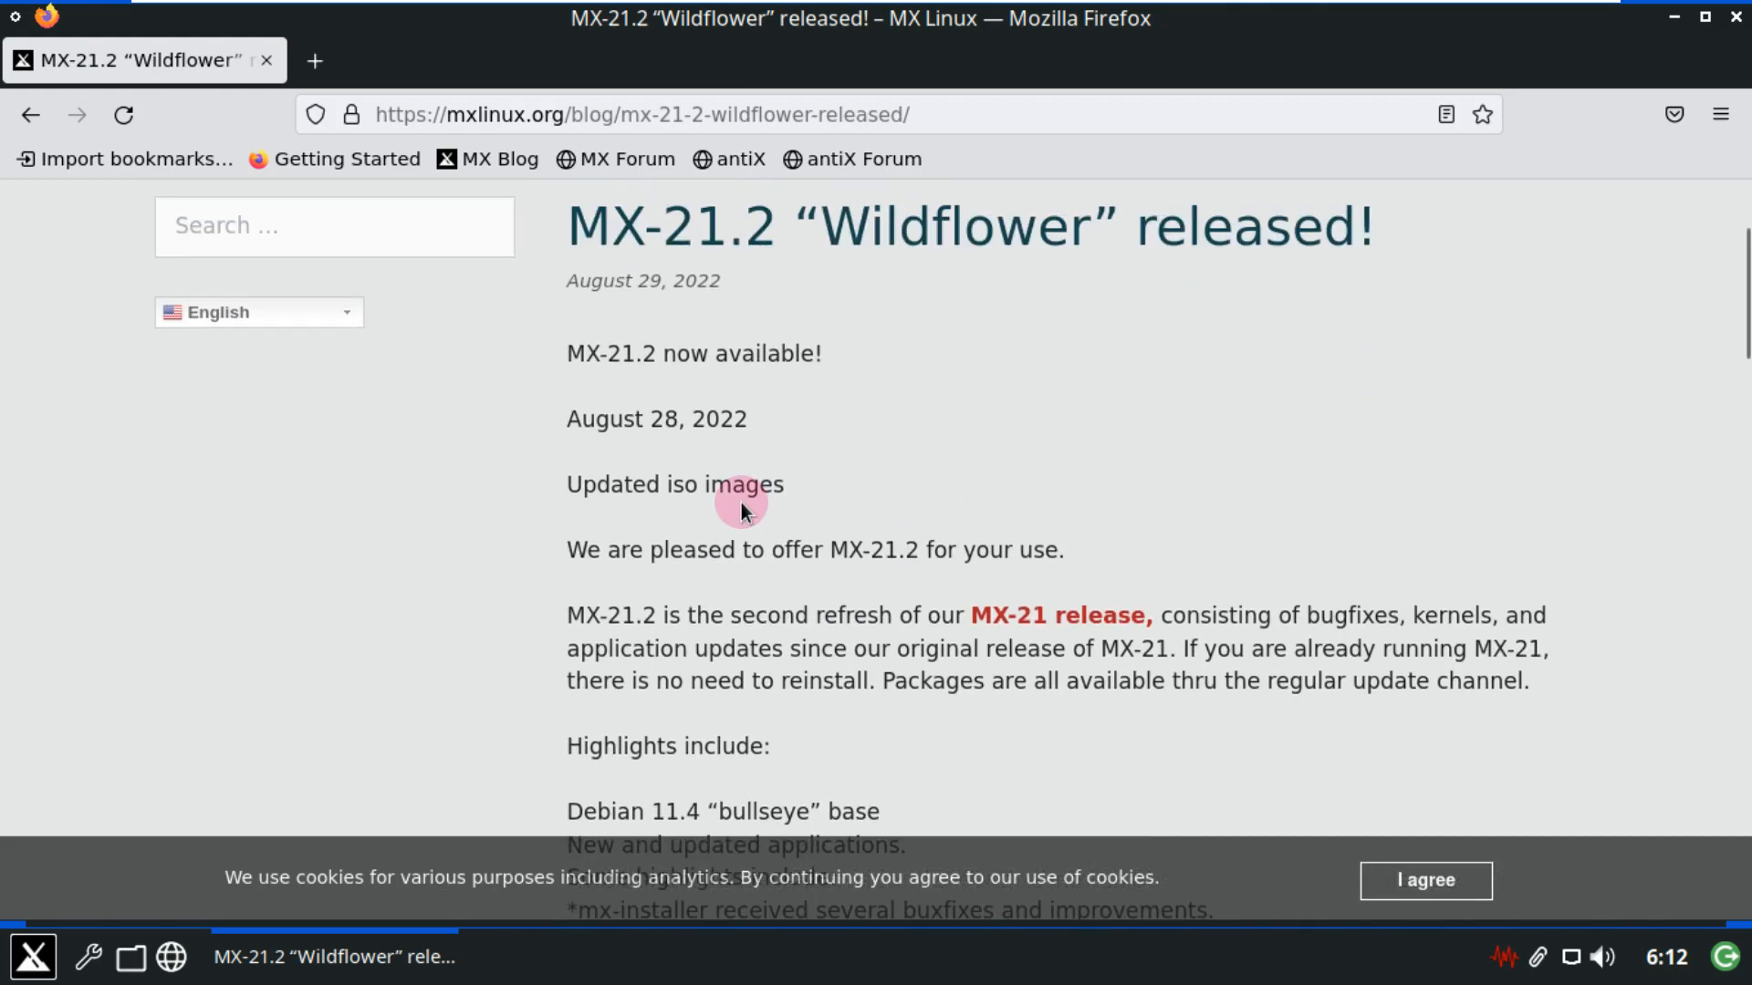
left_click_drag(1404, 297, 574, 304)
Scroll down to the Fluxbox ISO links and start the 64 bit Fluxbox download.
scroll(676, 371, "down", 5)
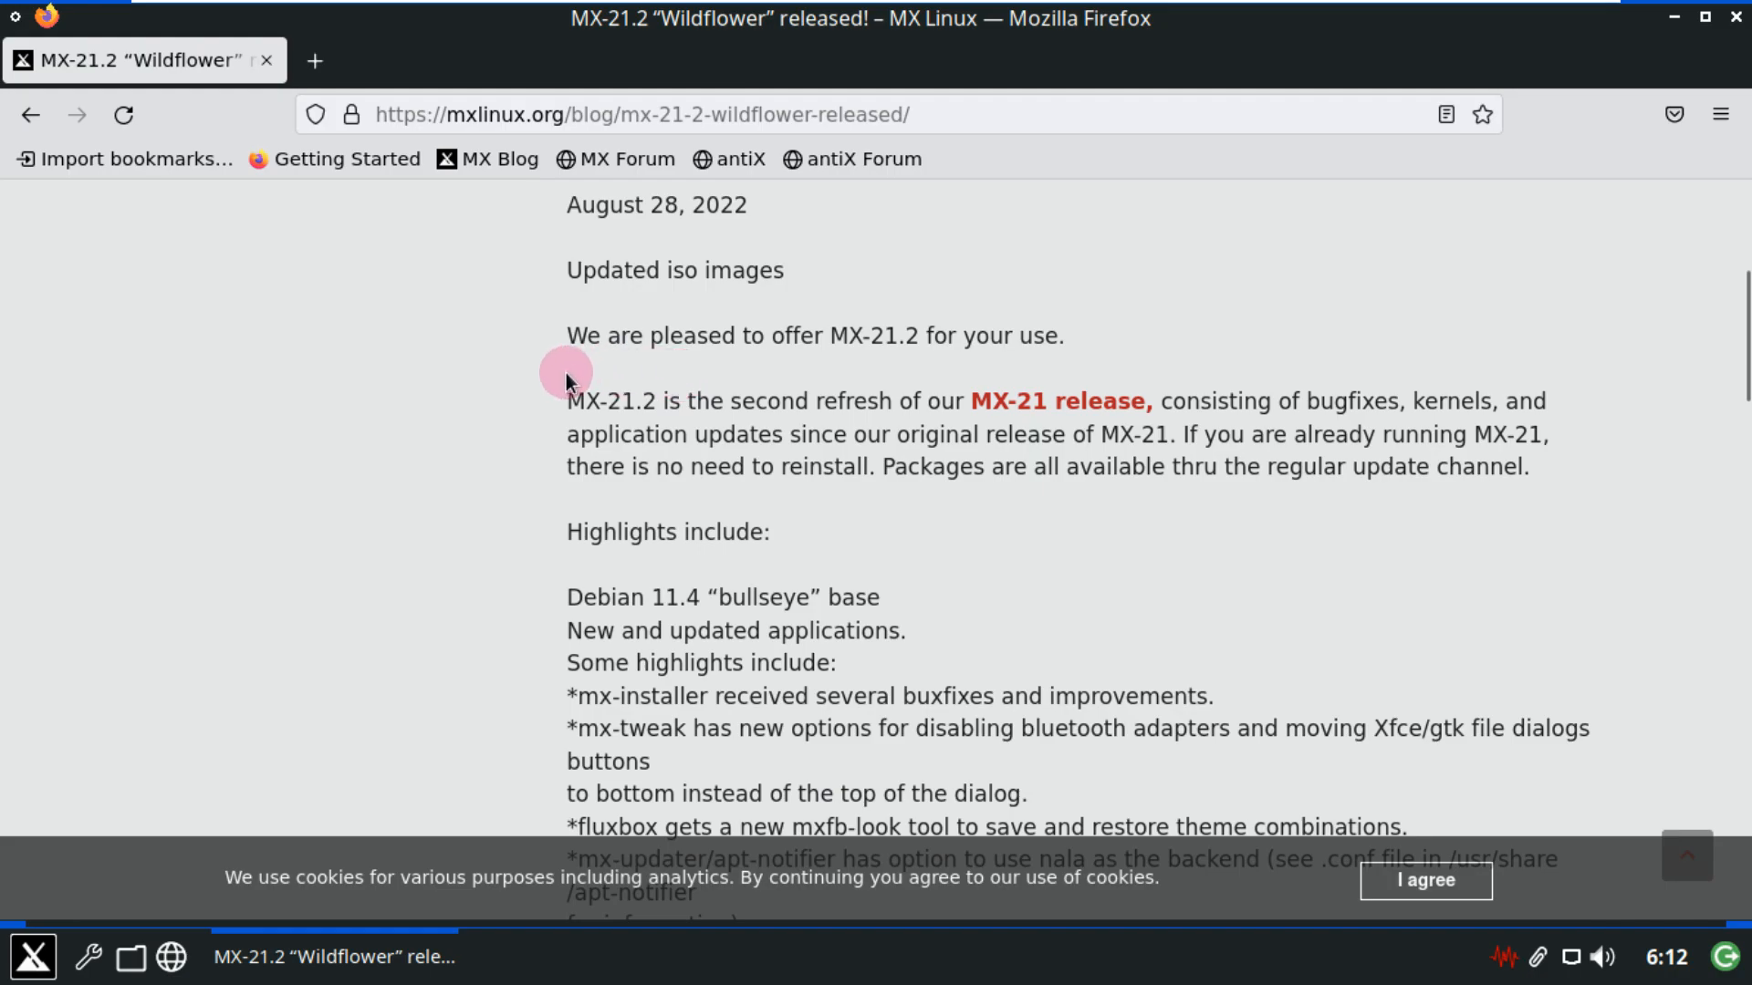
scroll(951, 434, "down", 5)
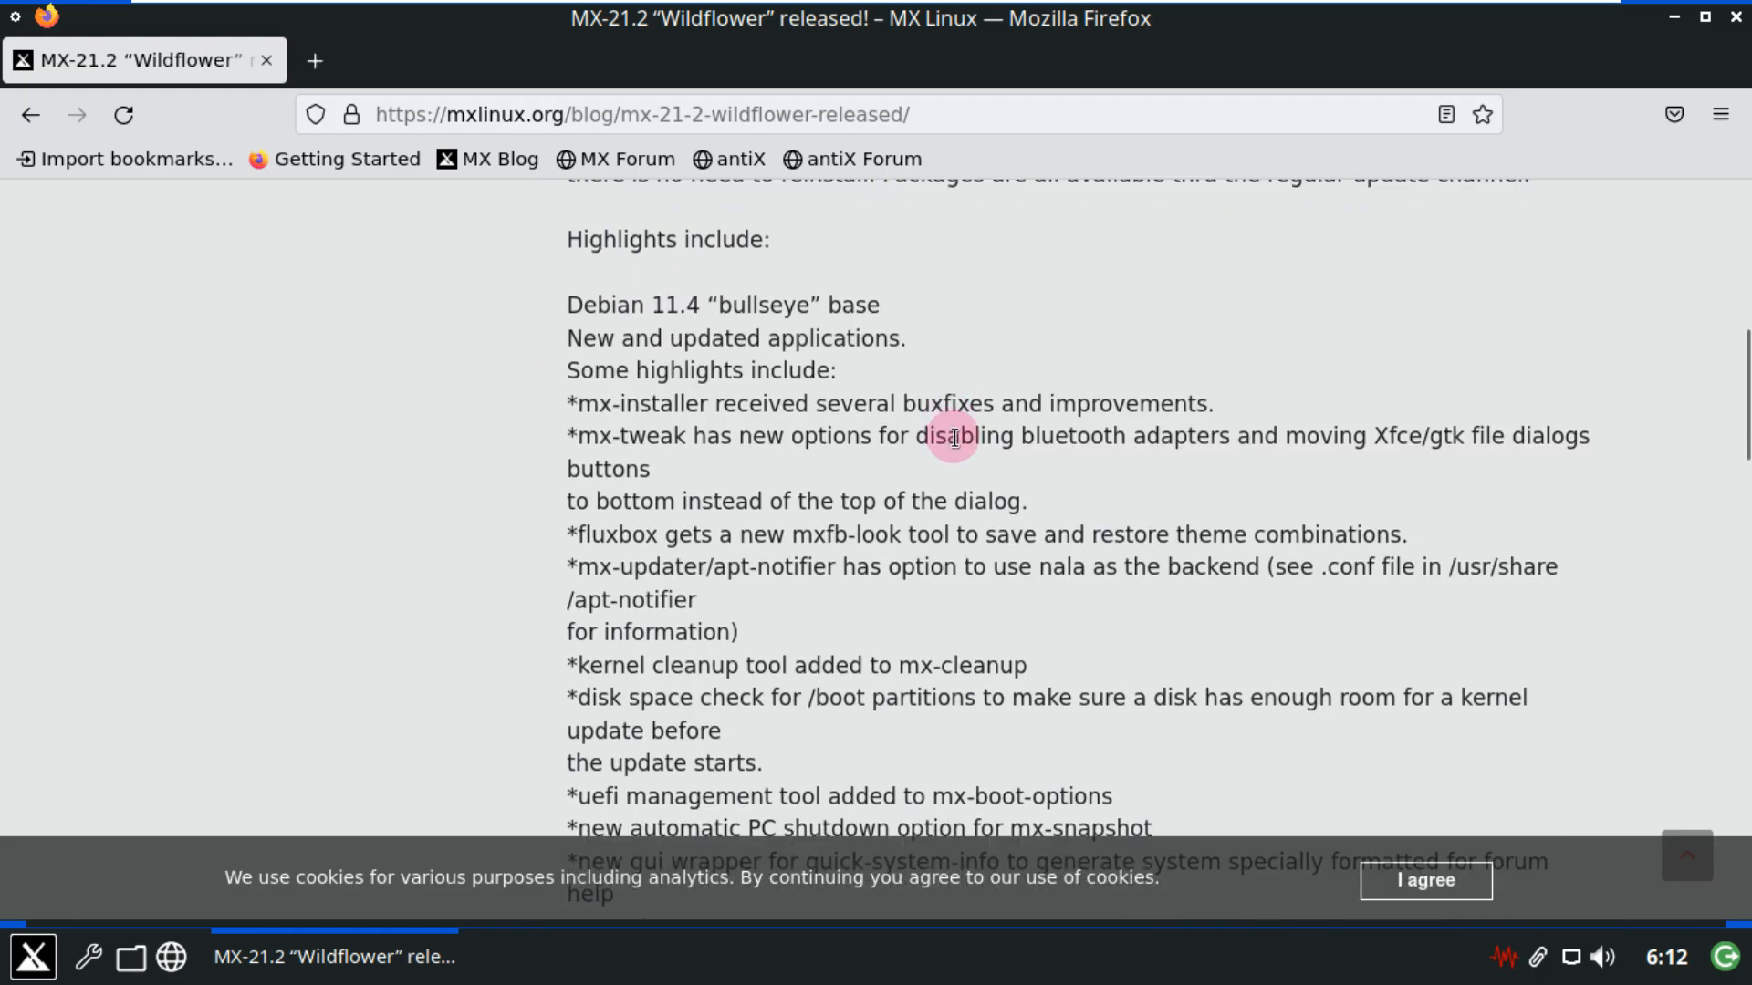
scroll(955, 408, "down", 15)
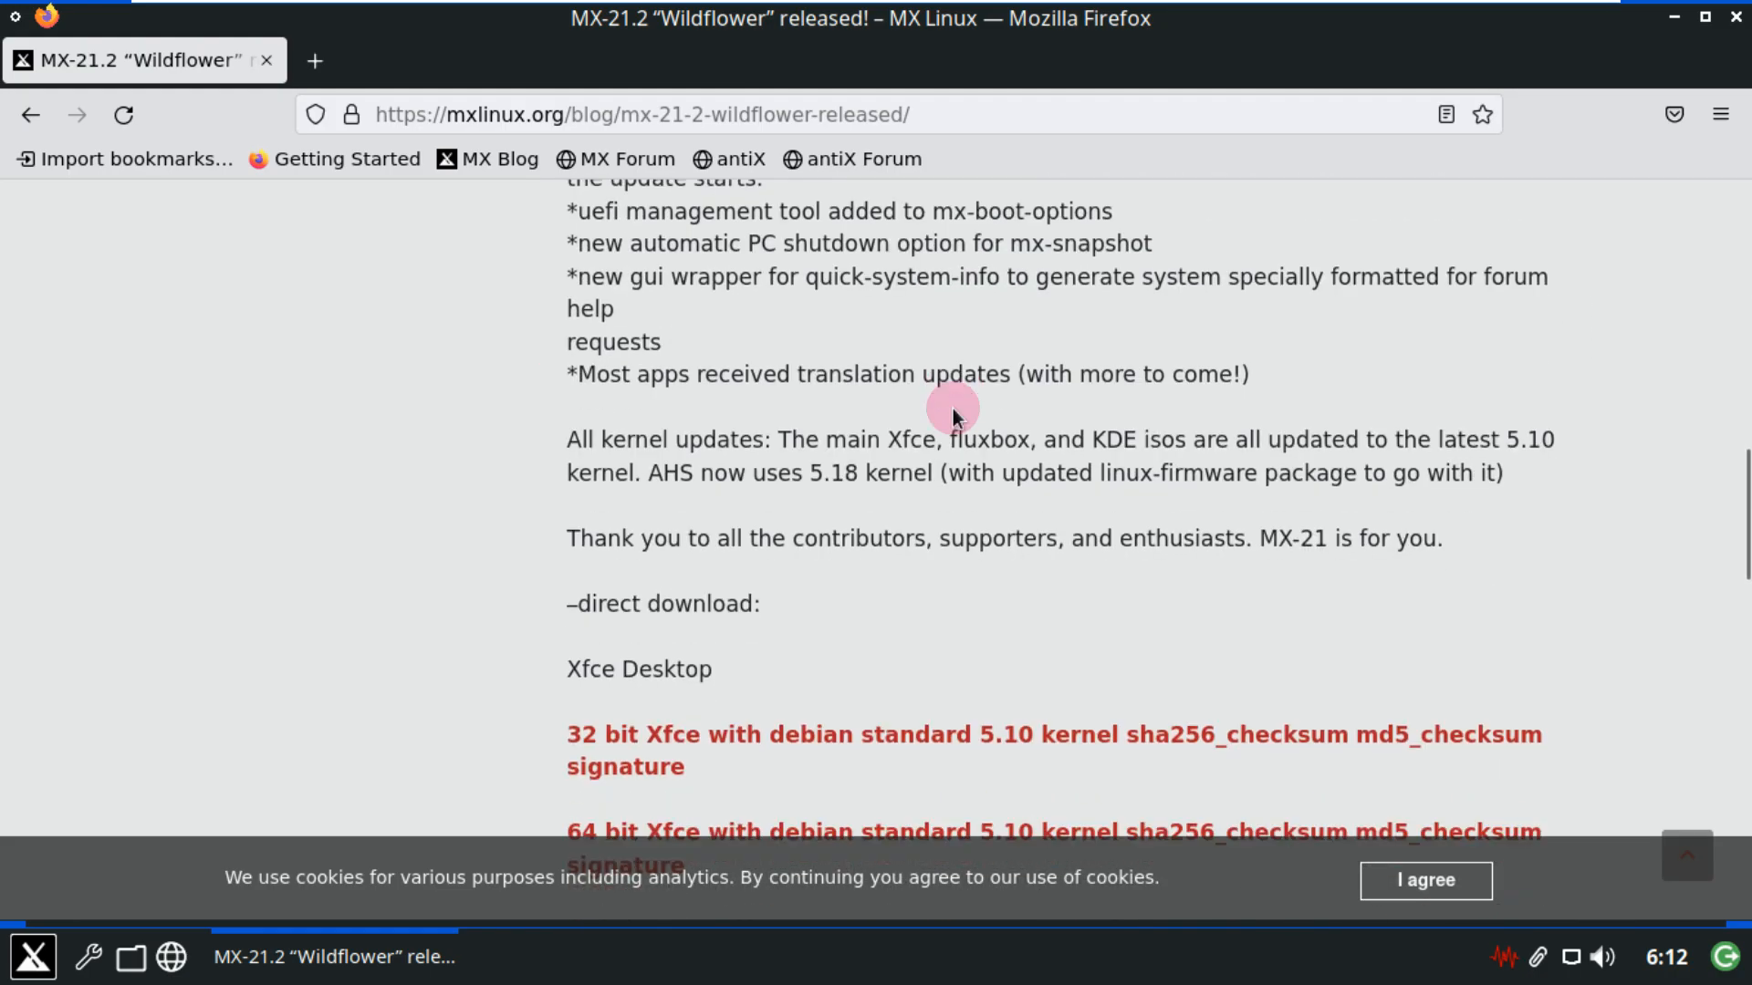
scroll(952, 409, "down", 5)
scroll(953, 409, "up", 3)
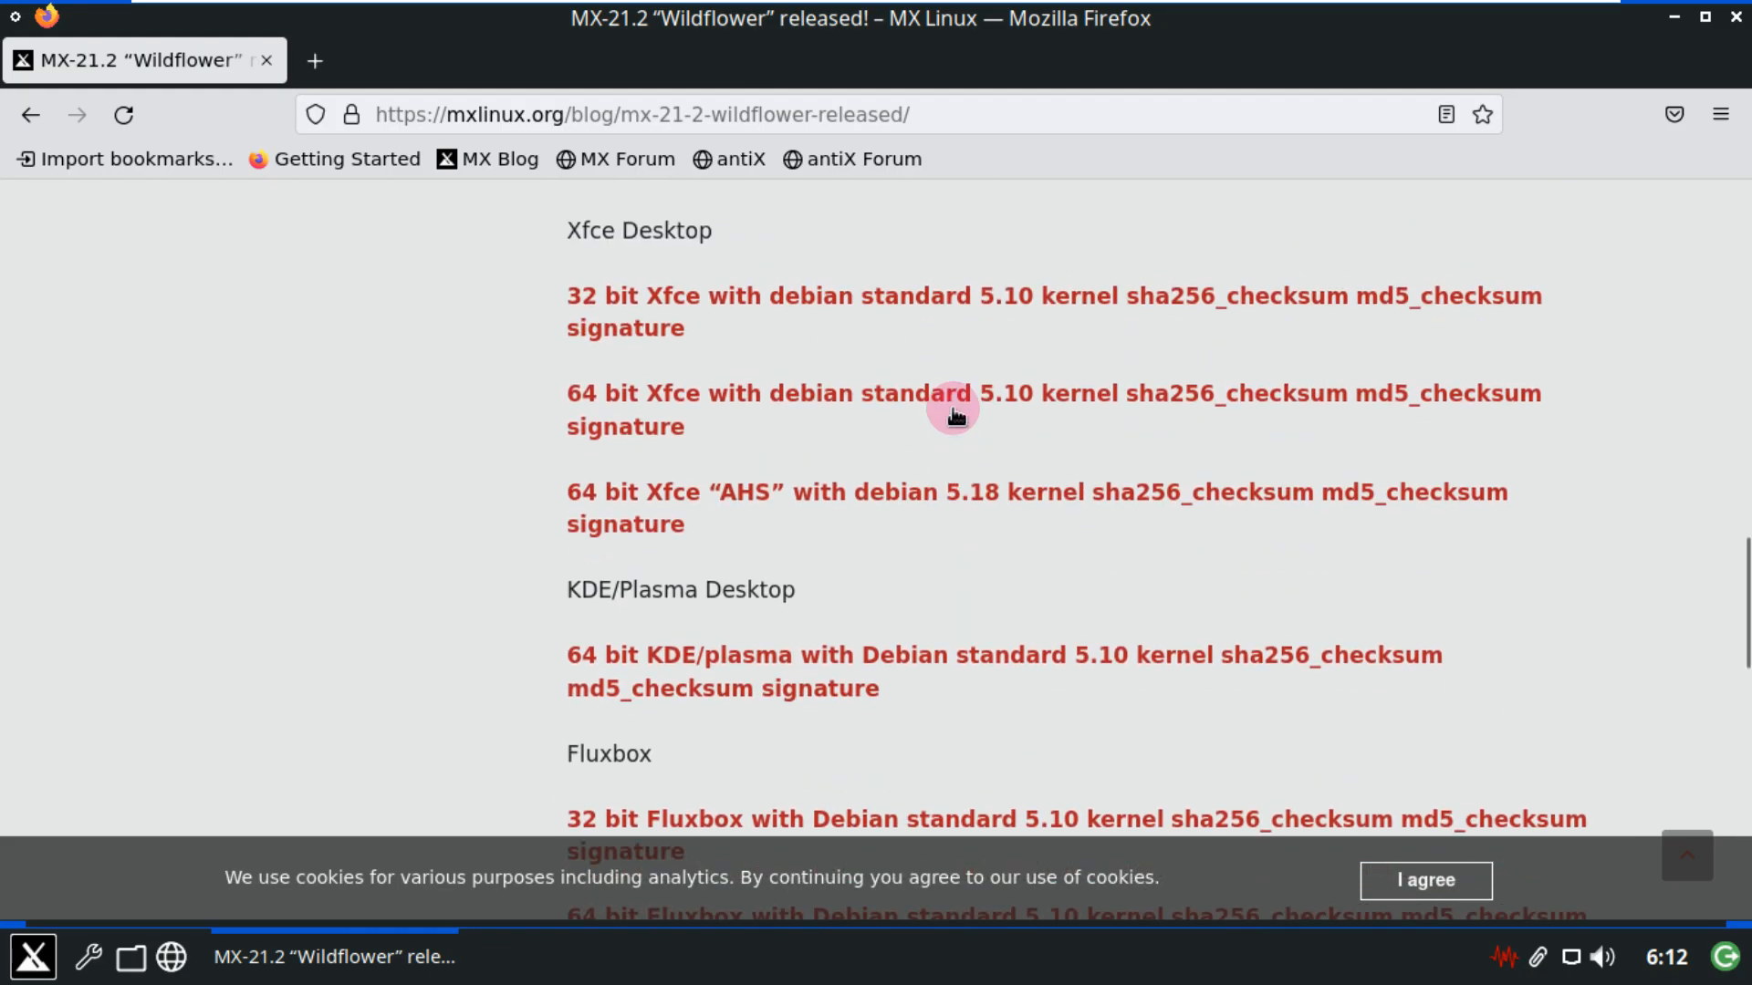
scroll(676, 414, "down", 5)
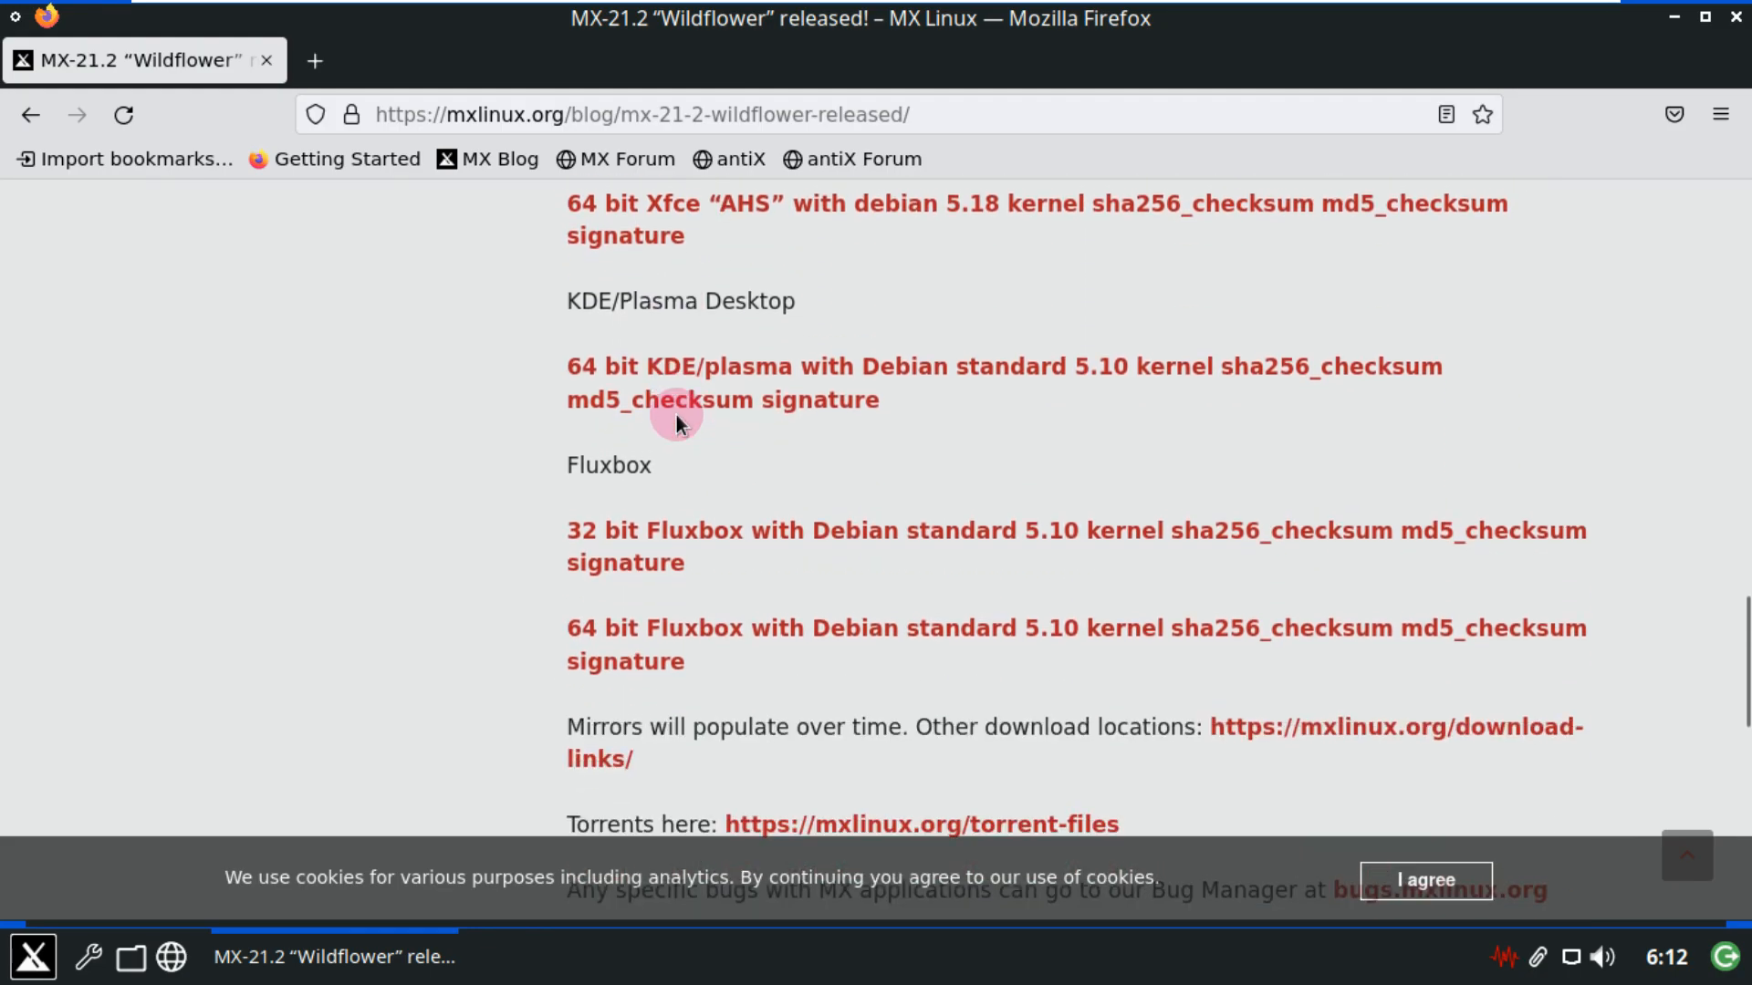
scroll(677, 421, "down", 3)
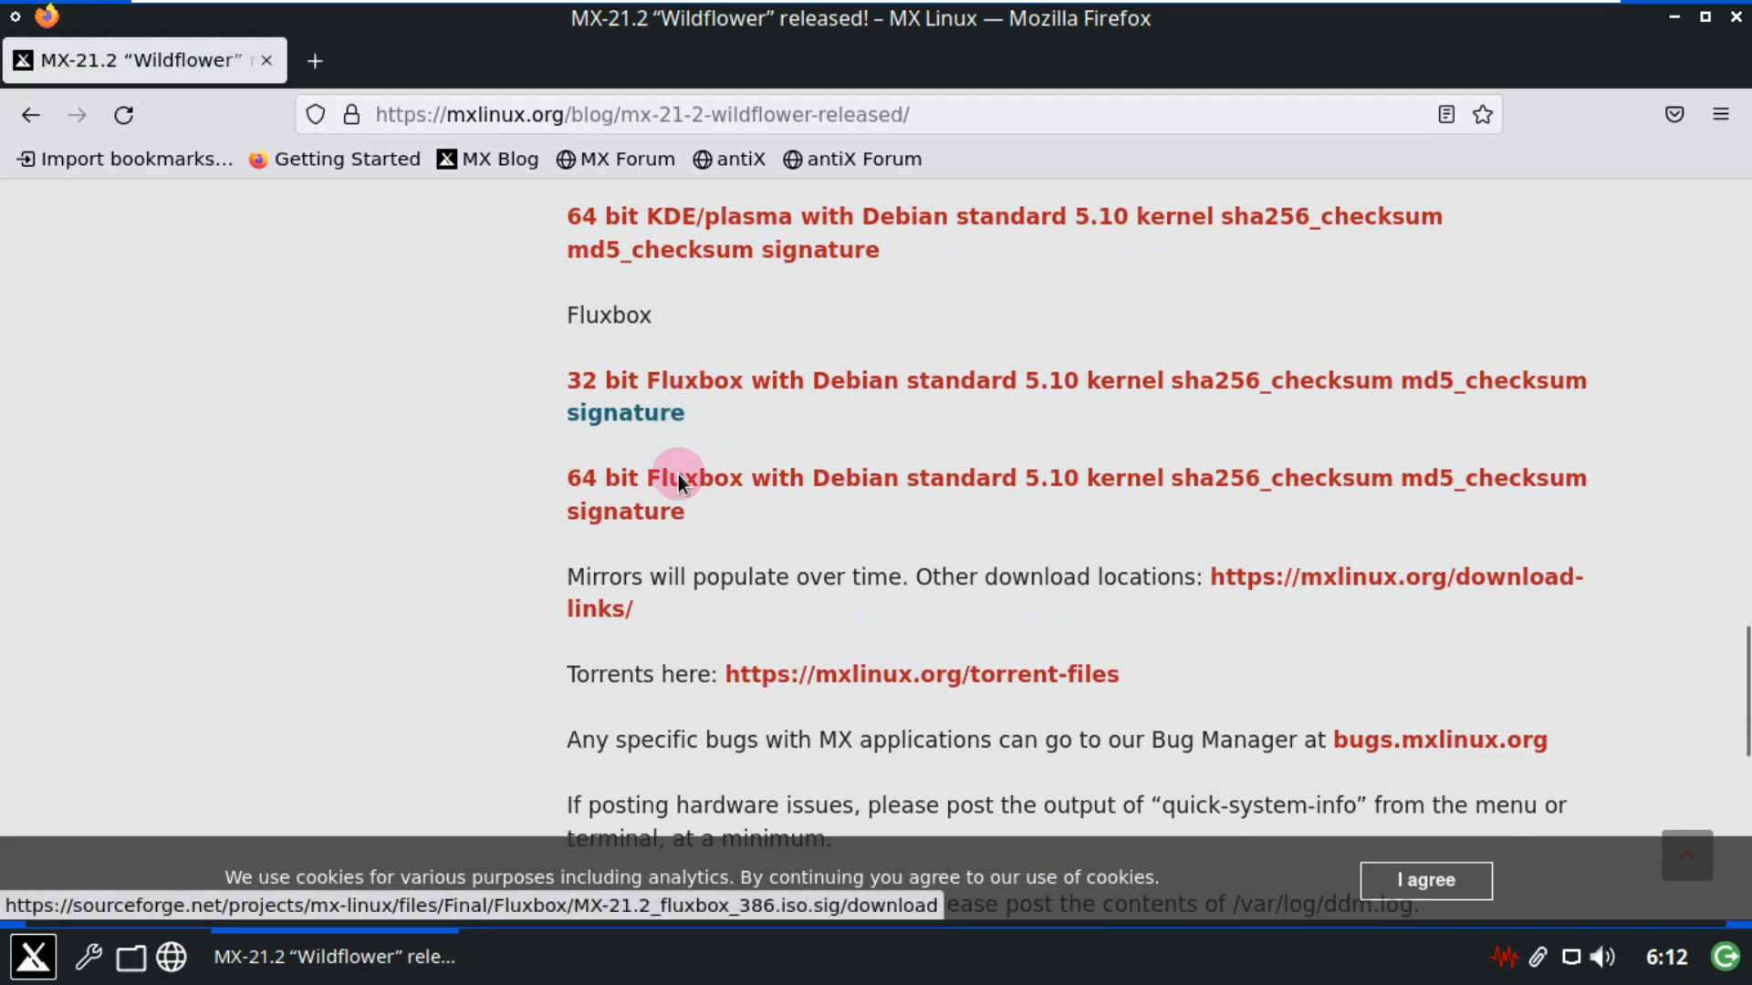
double_click(632, 315)
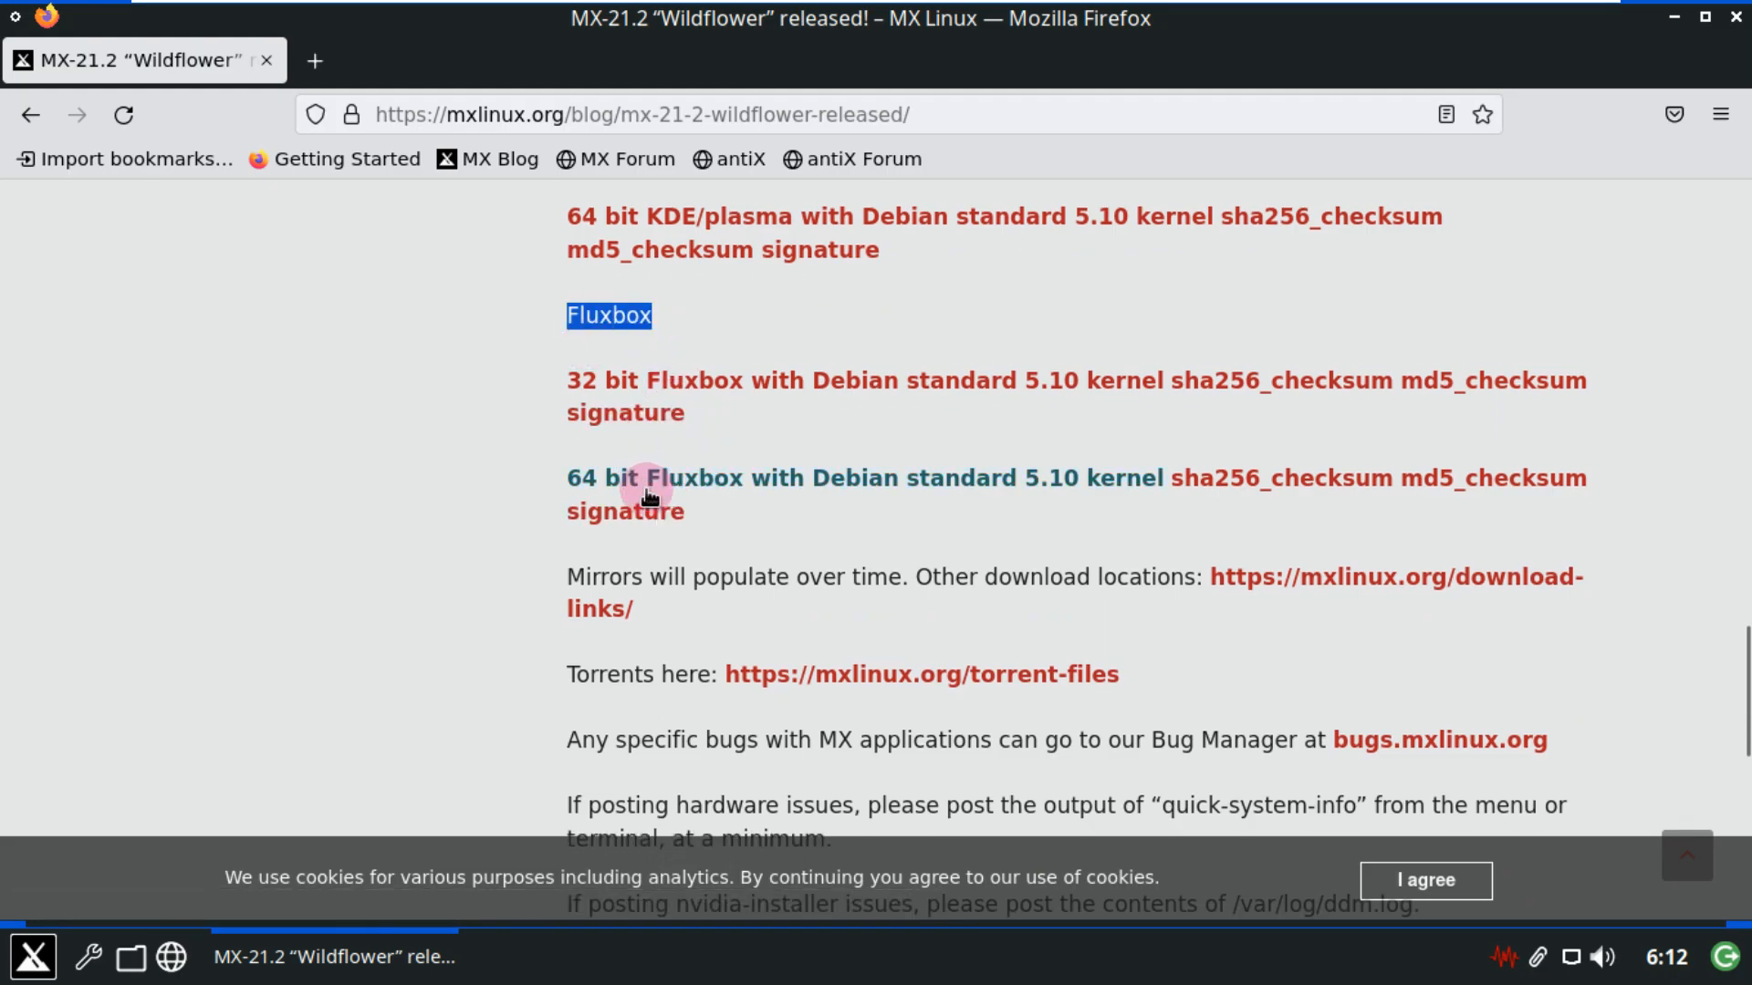
left_click(716, 470)
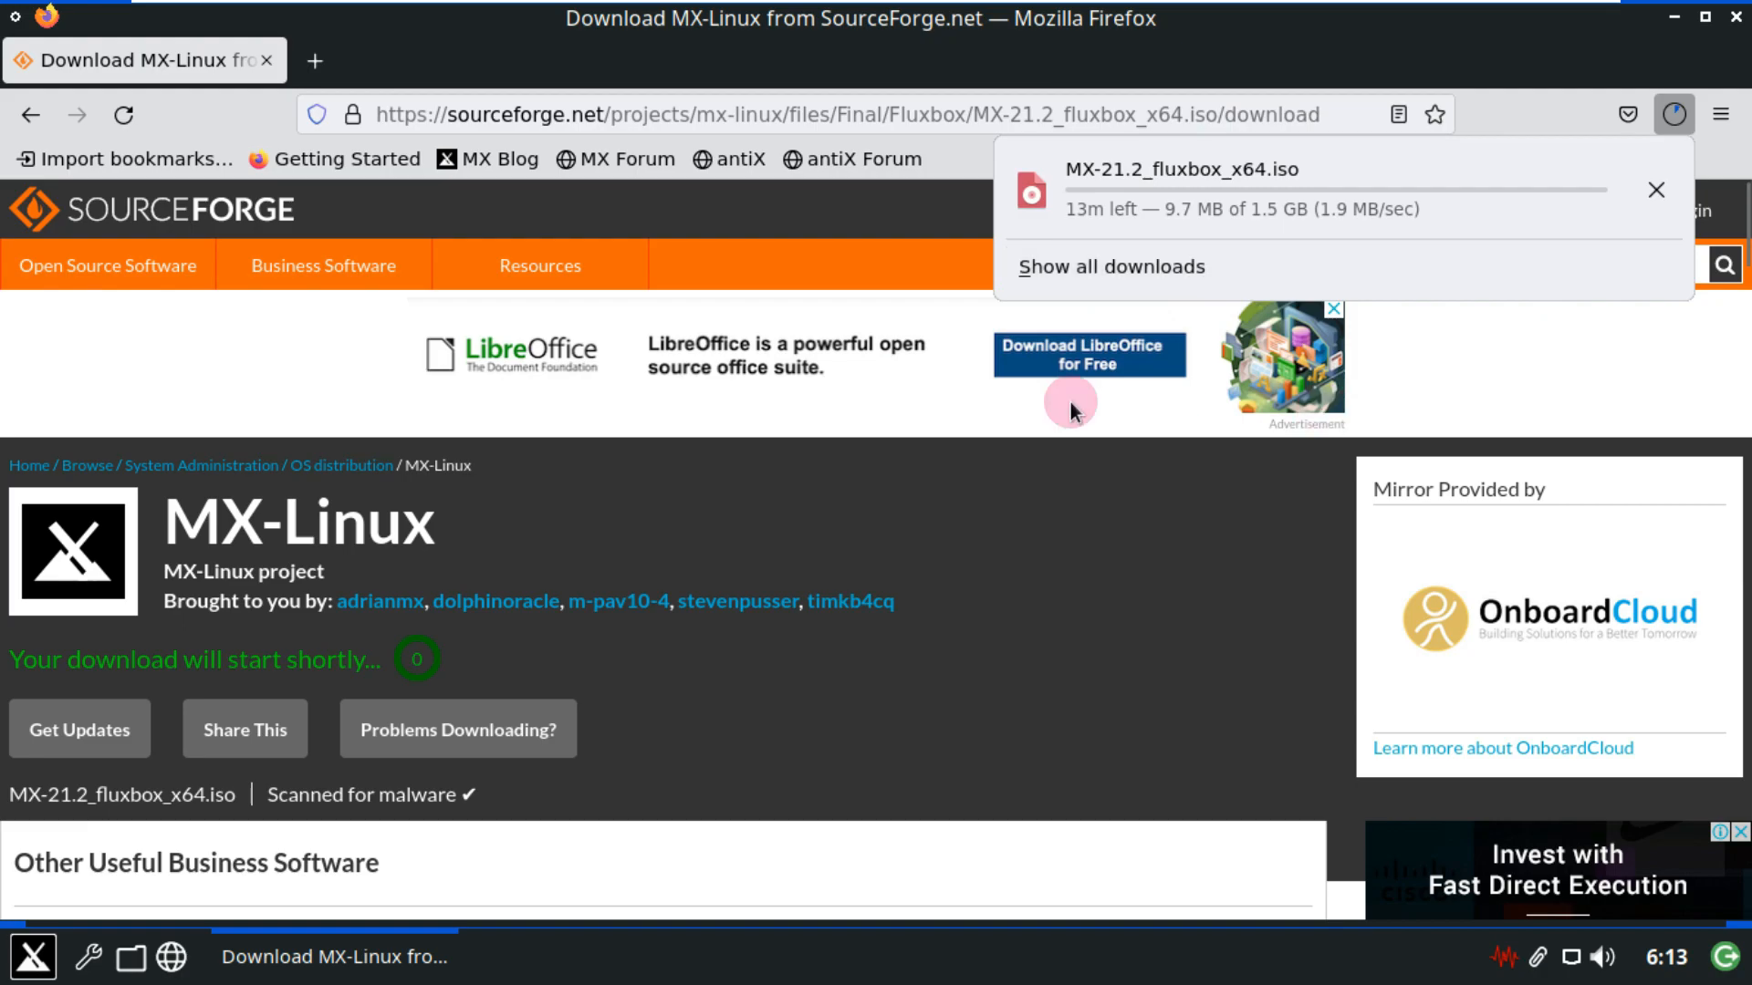
Cancel the MX-21.2_fluxbox_x64.iso download in the downloads panel.
left_click(1654, 202)
In a new tab, go to youtube.com/9to5linux, closing the Download MX-Linux tab.
left_click(316, 60)
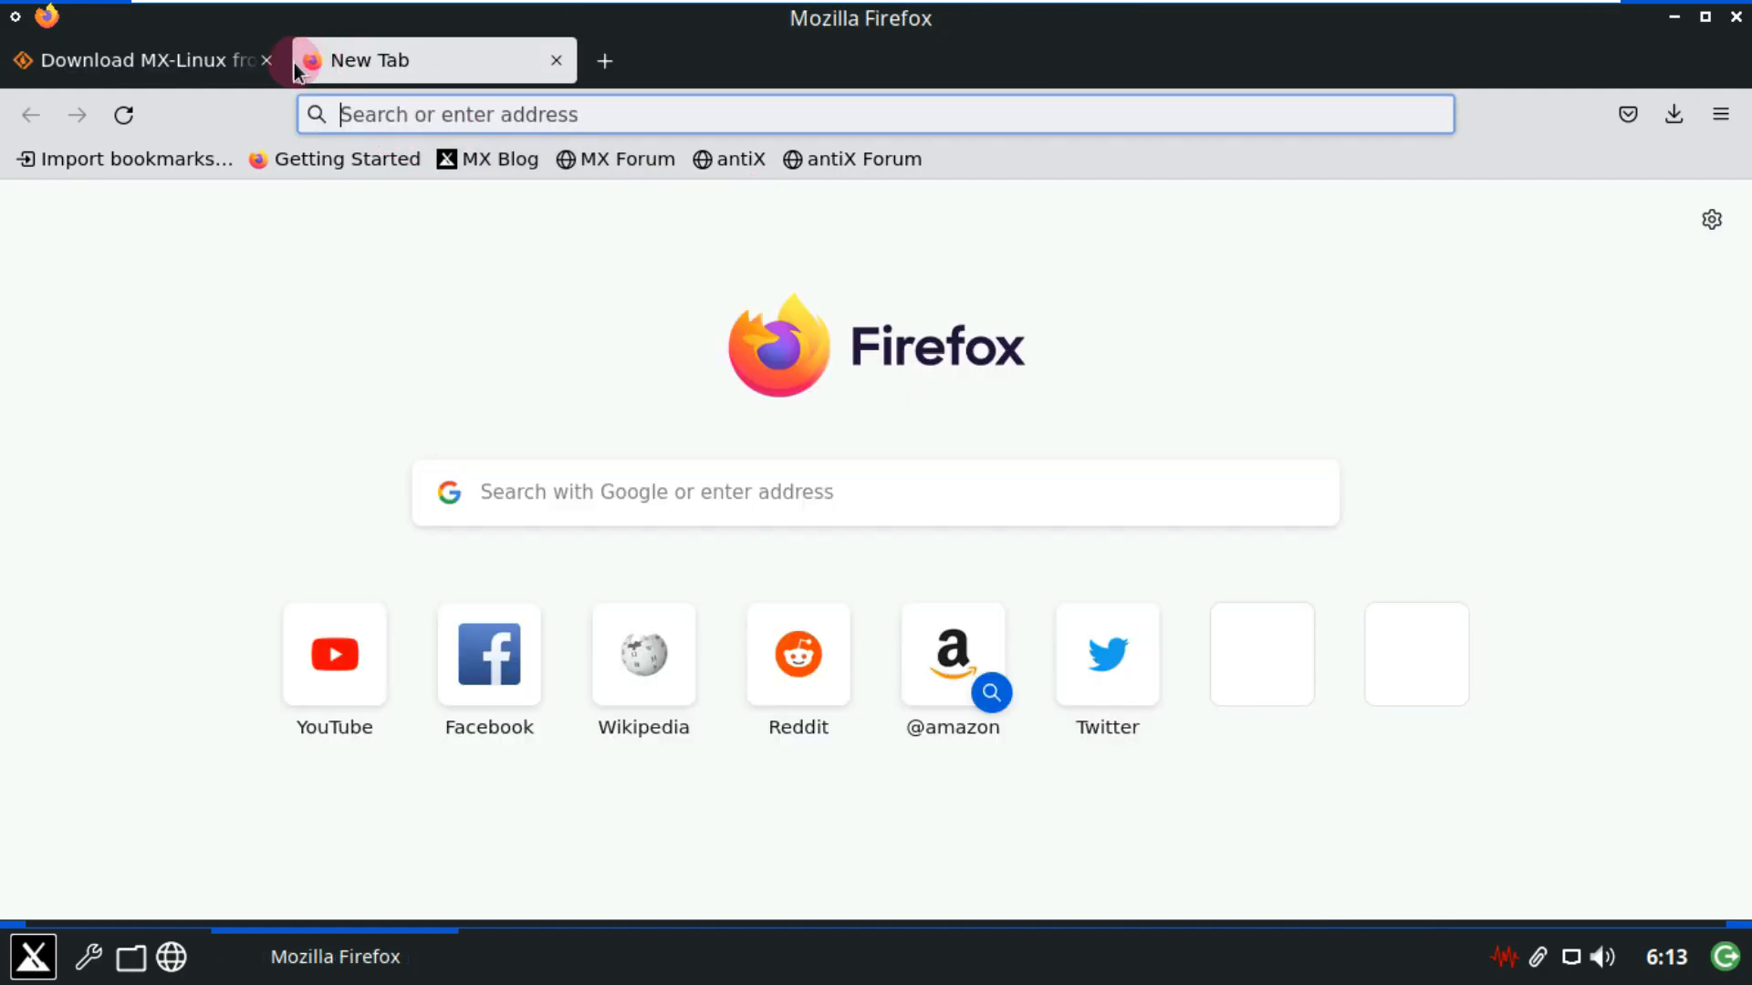
left_click(266, 60)
left_click(407, 113)
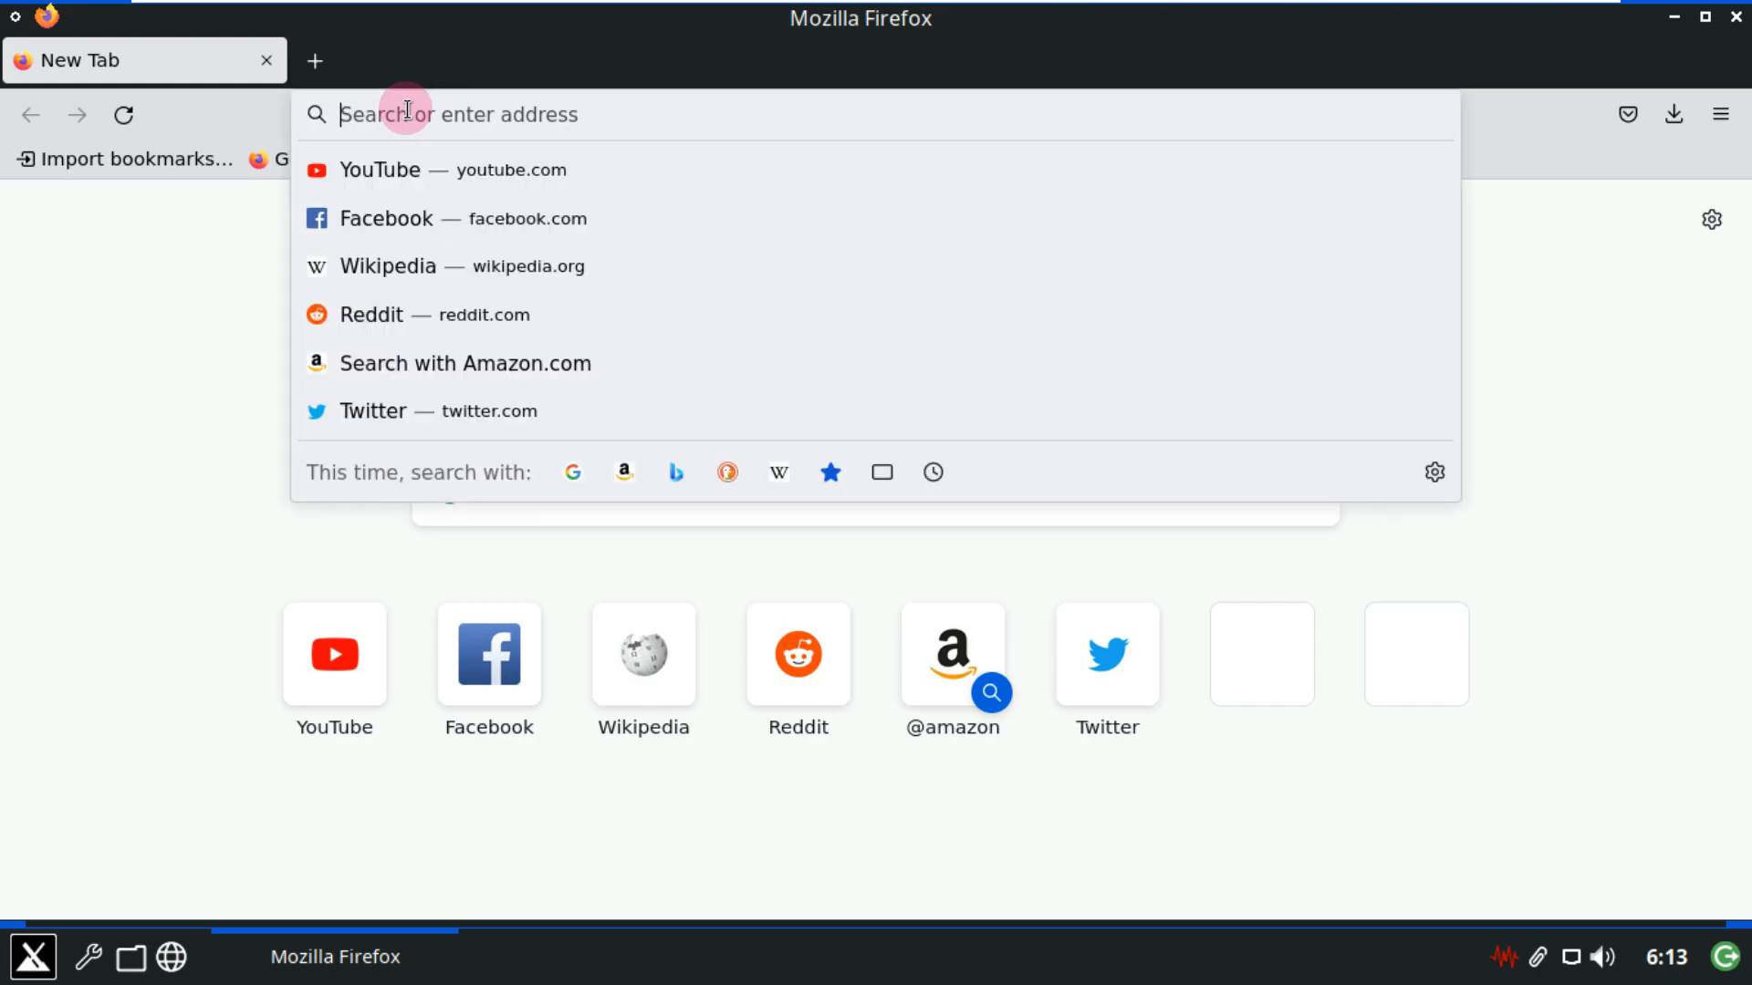
type("youtube")
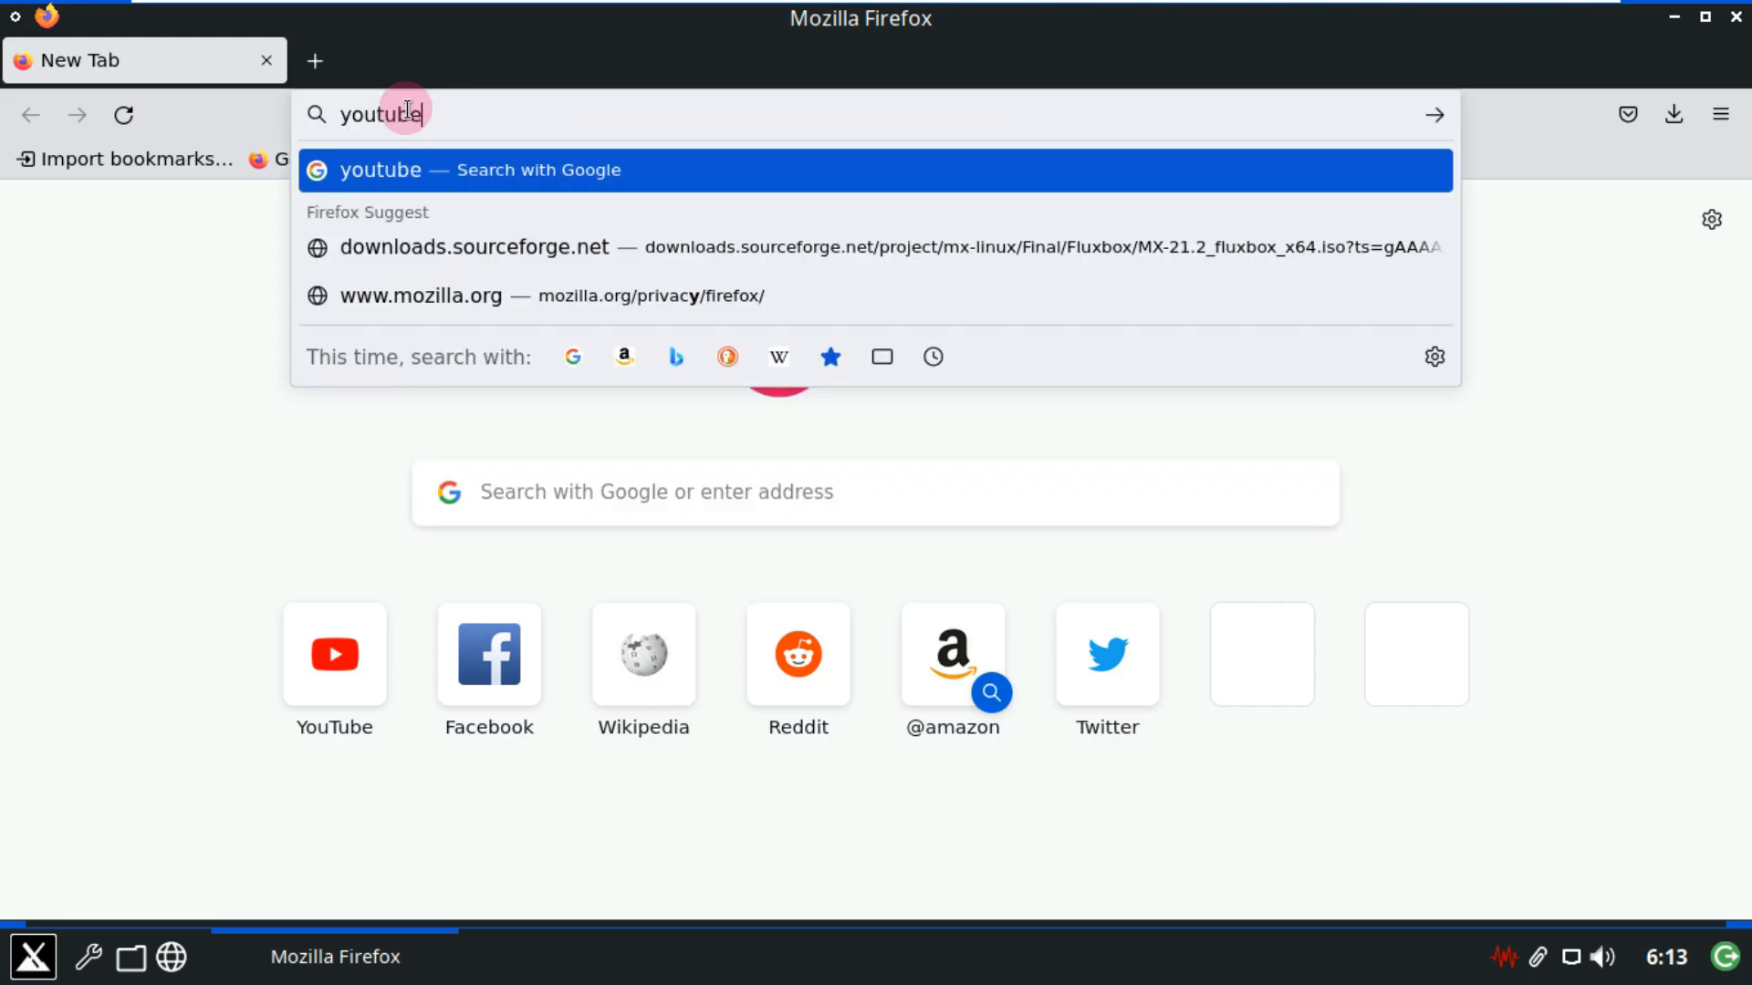
type(".c")
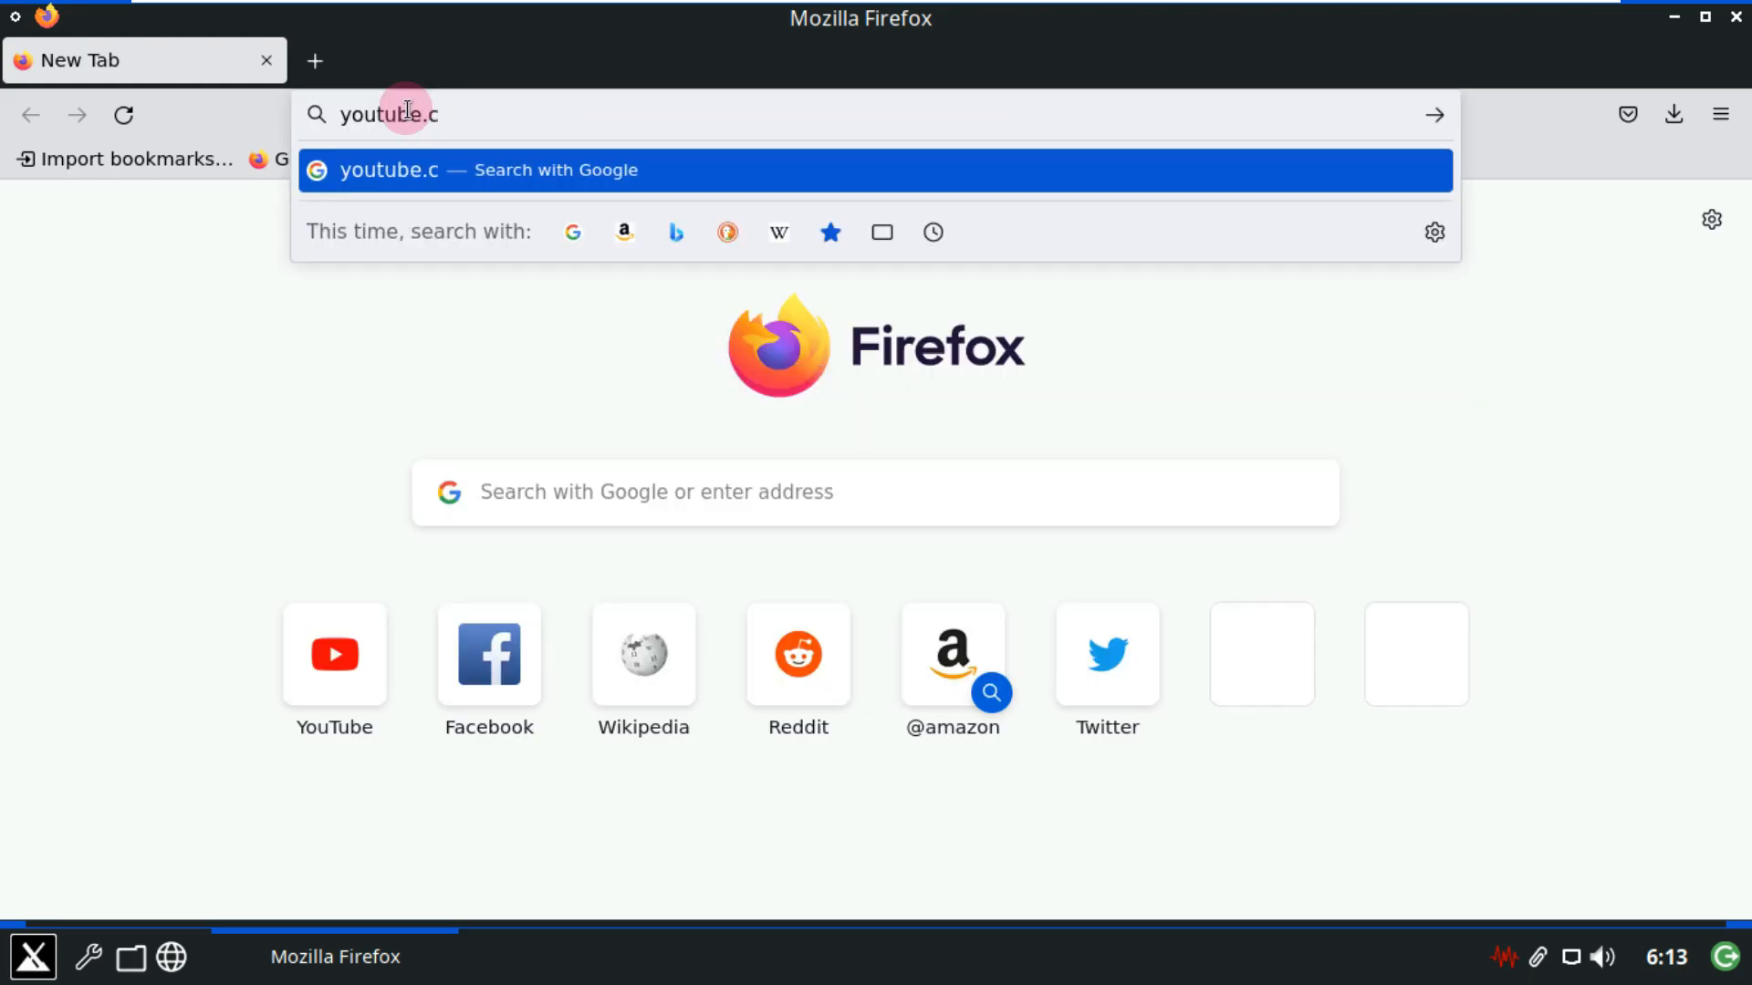
type("om/")
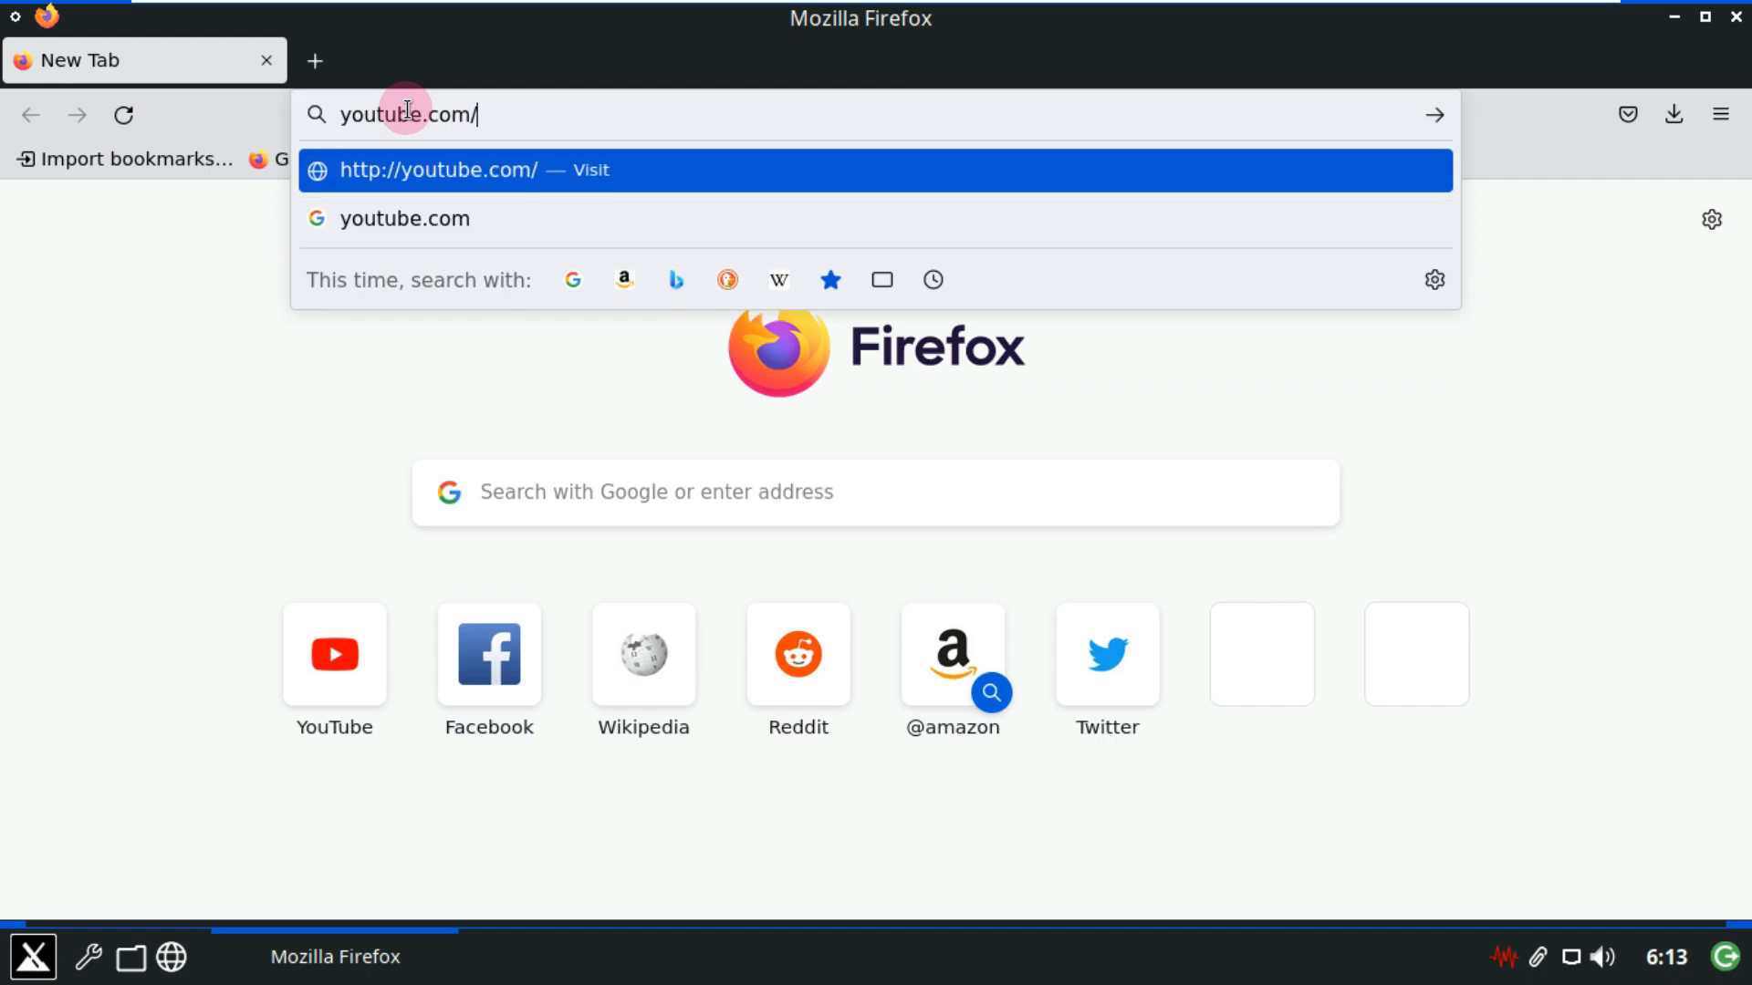
type("9to5linu")
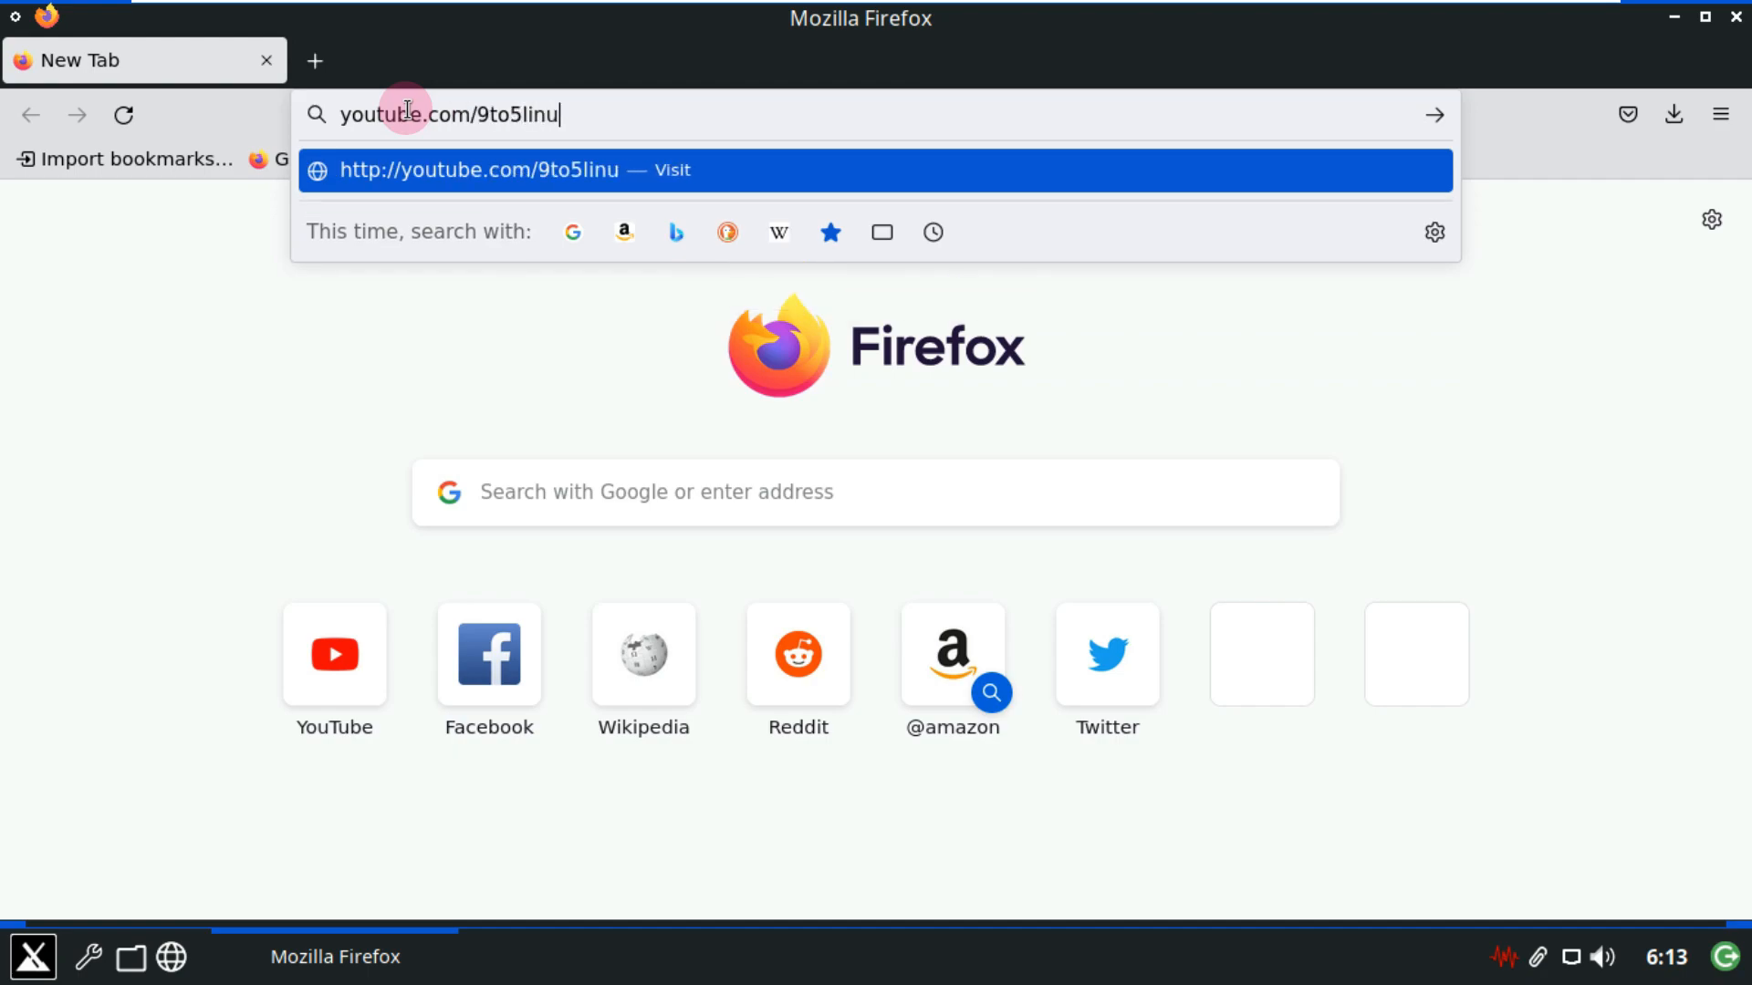
type("x")
key("Return")
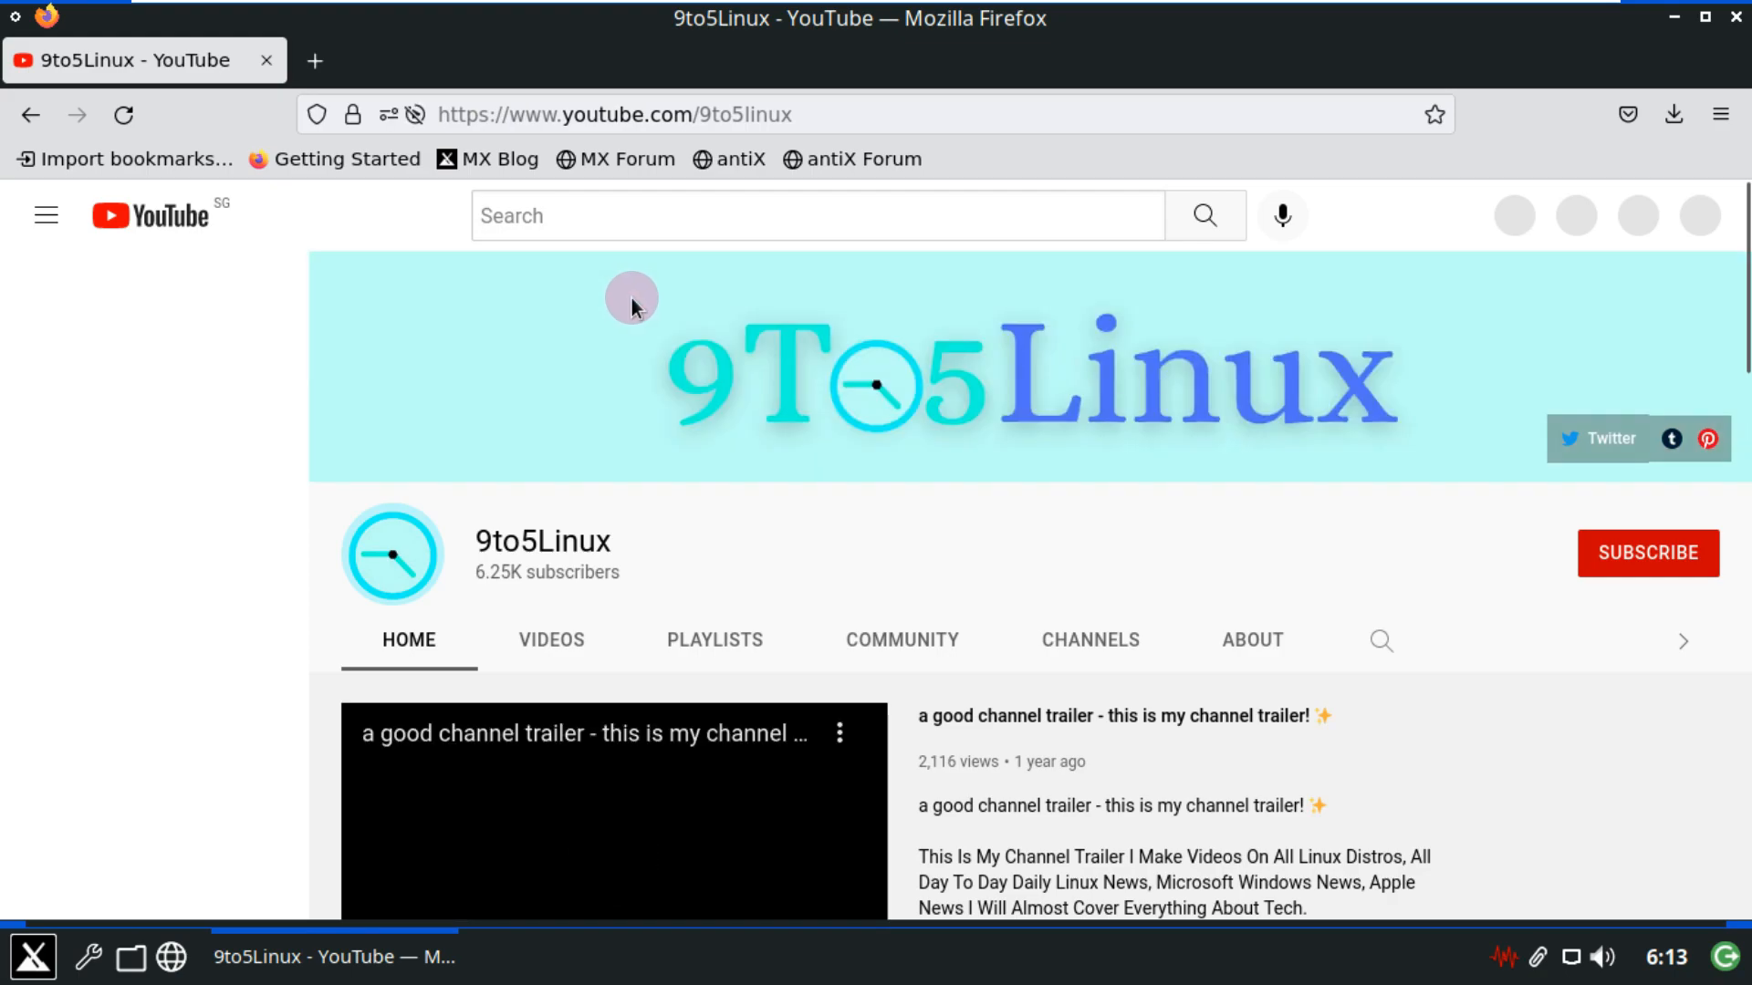
Search the channel's videos for 'mx linux' and scroll through the results.
left_click(1380, 639)
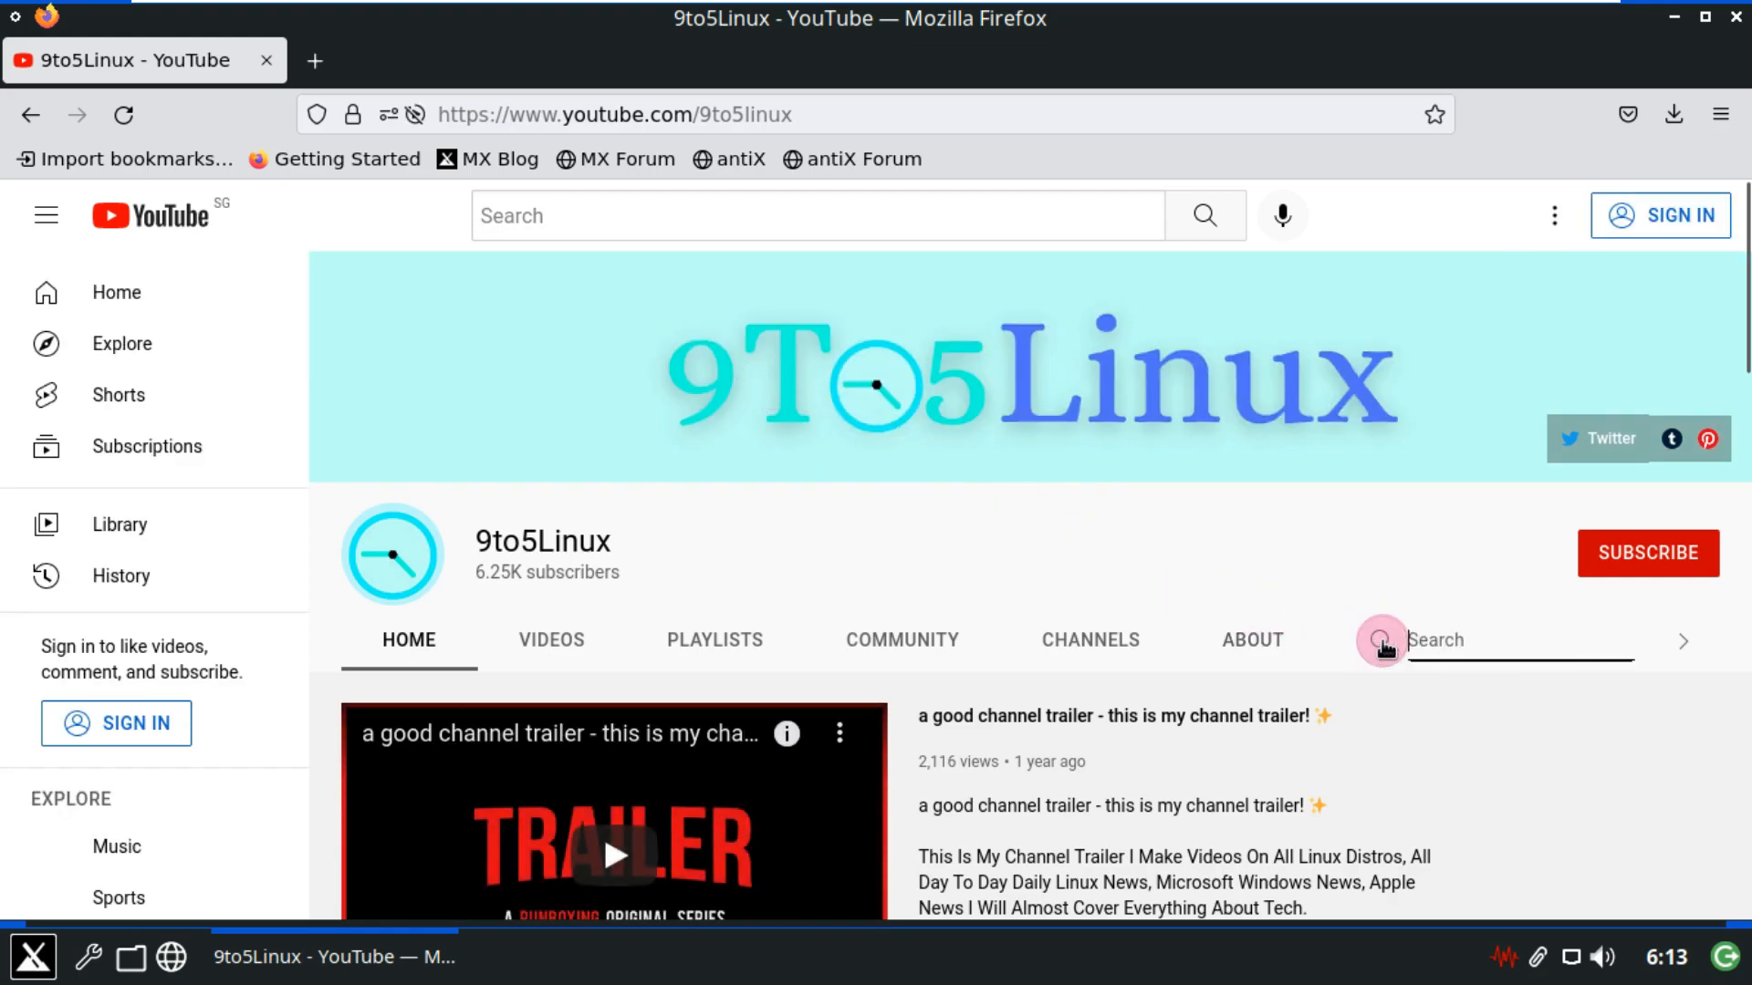
type("mx linux")
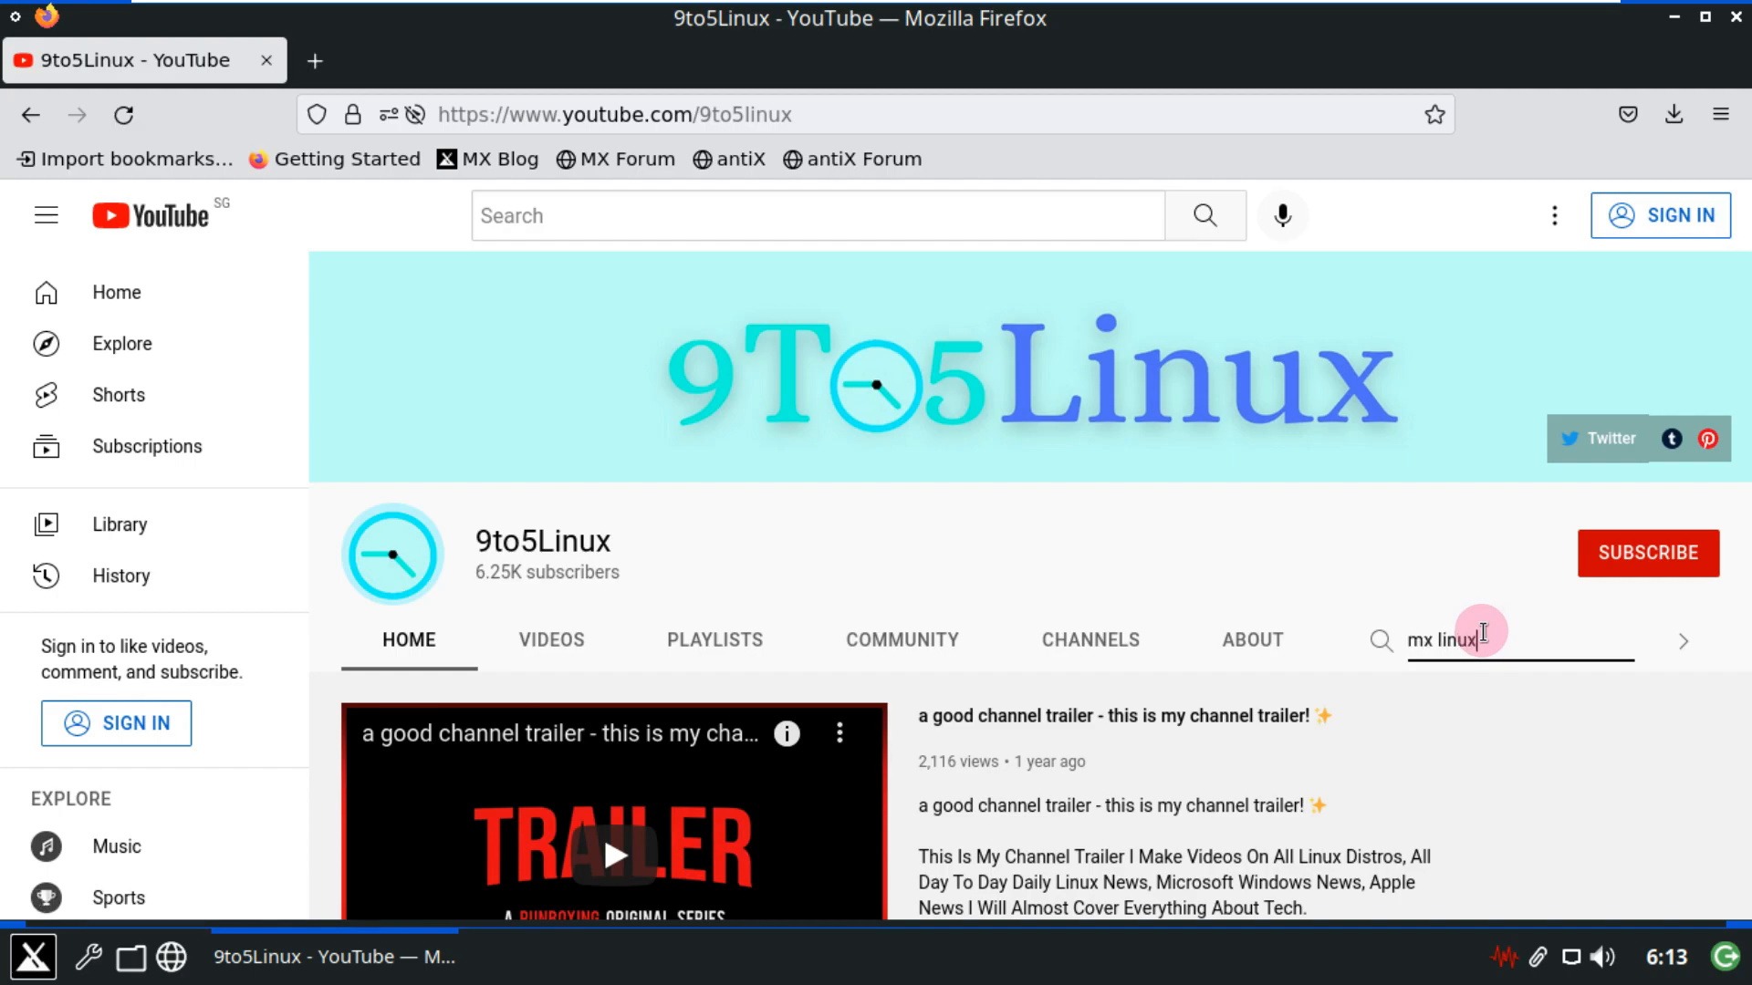
key("Return")
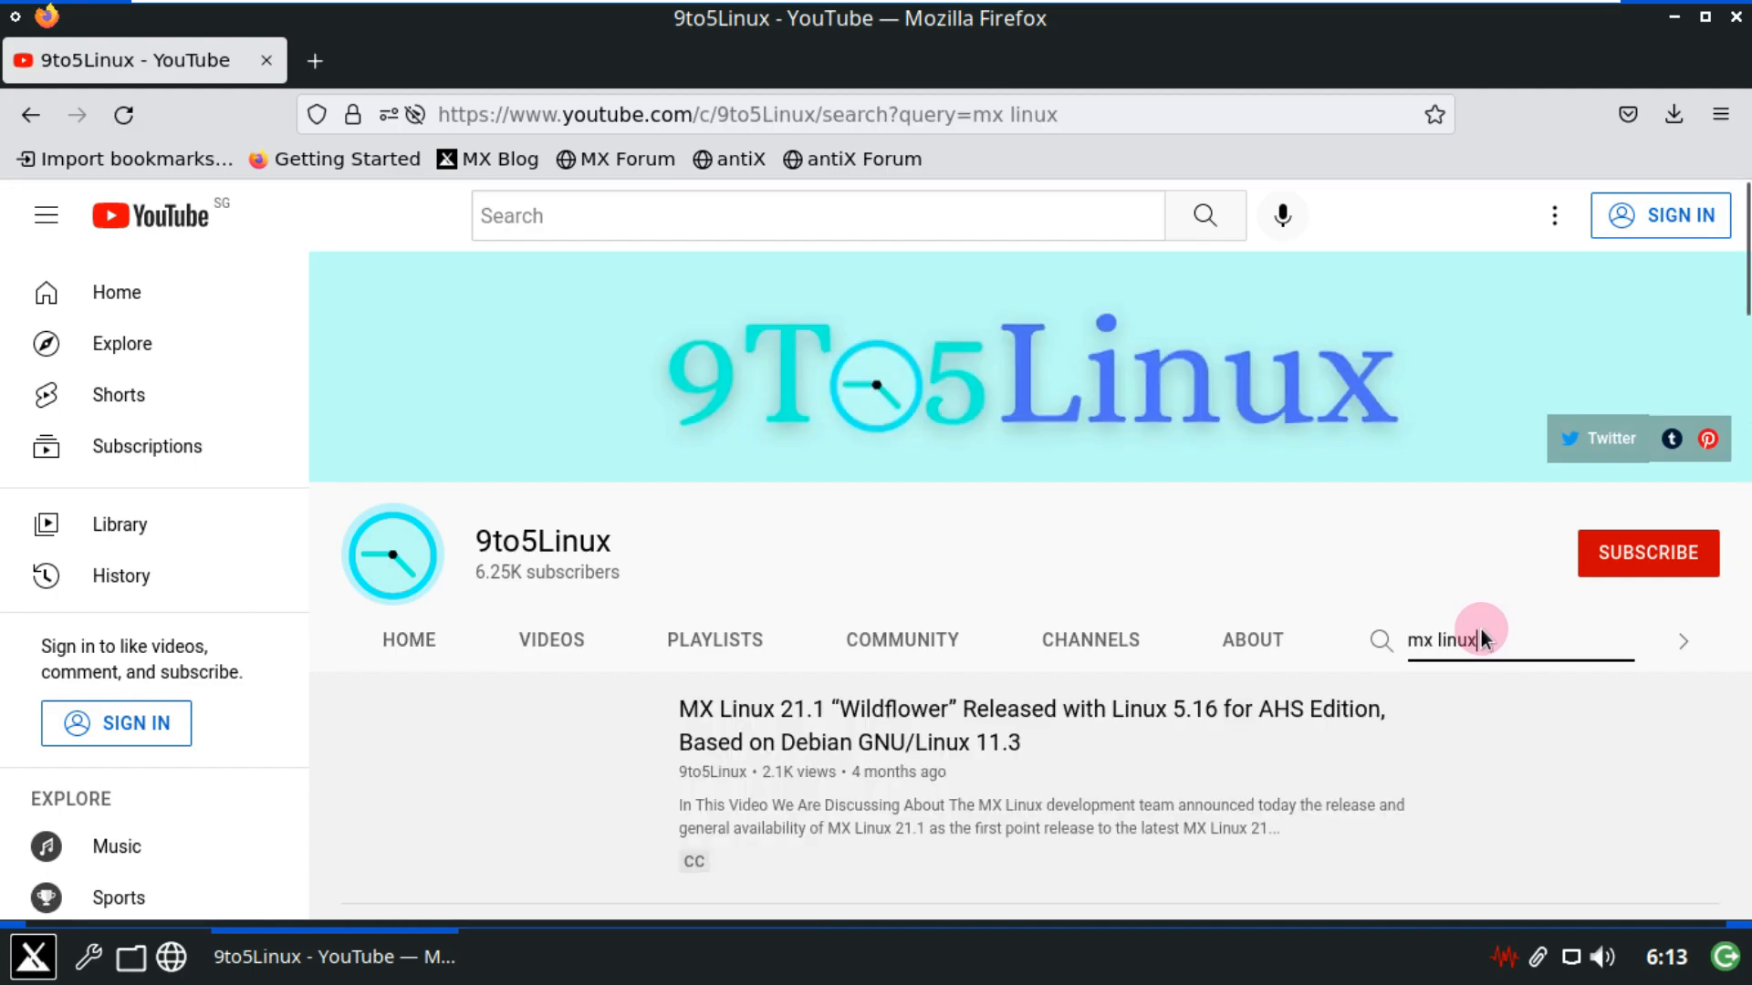
scroll(1180, 565, "down", 2)
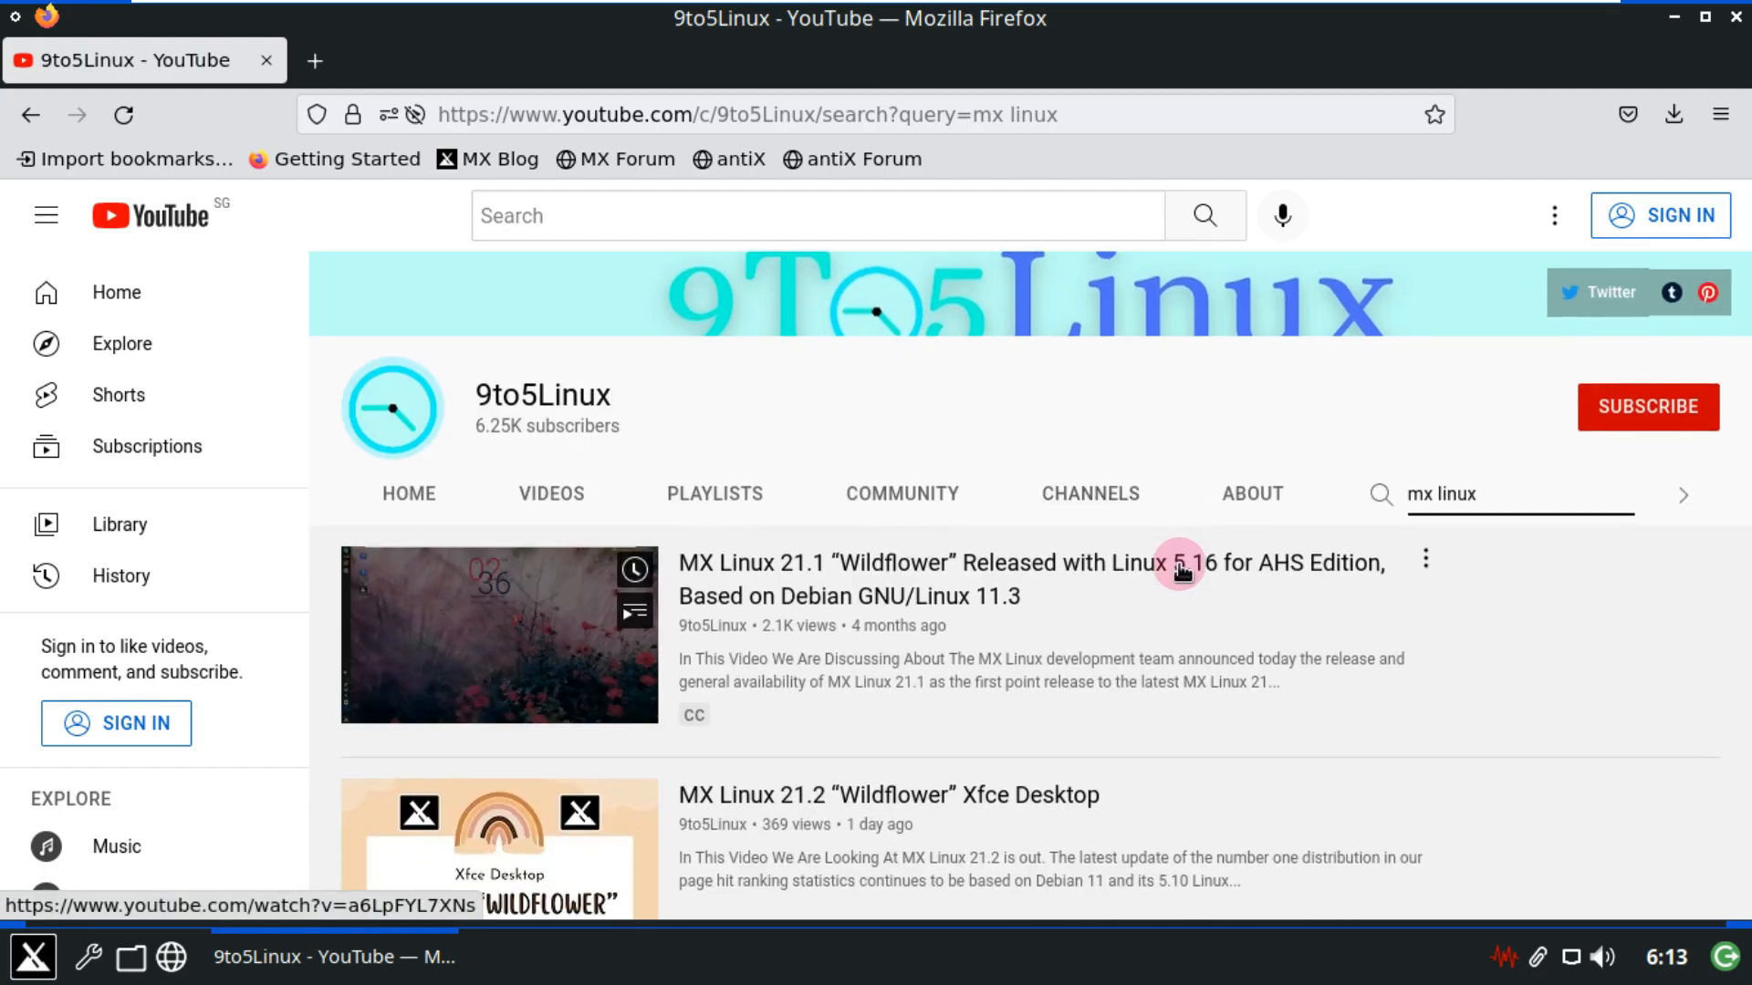
scroll(1476, 606, "down", 3)
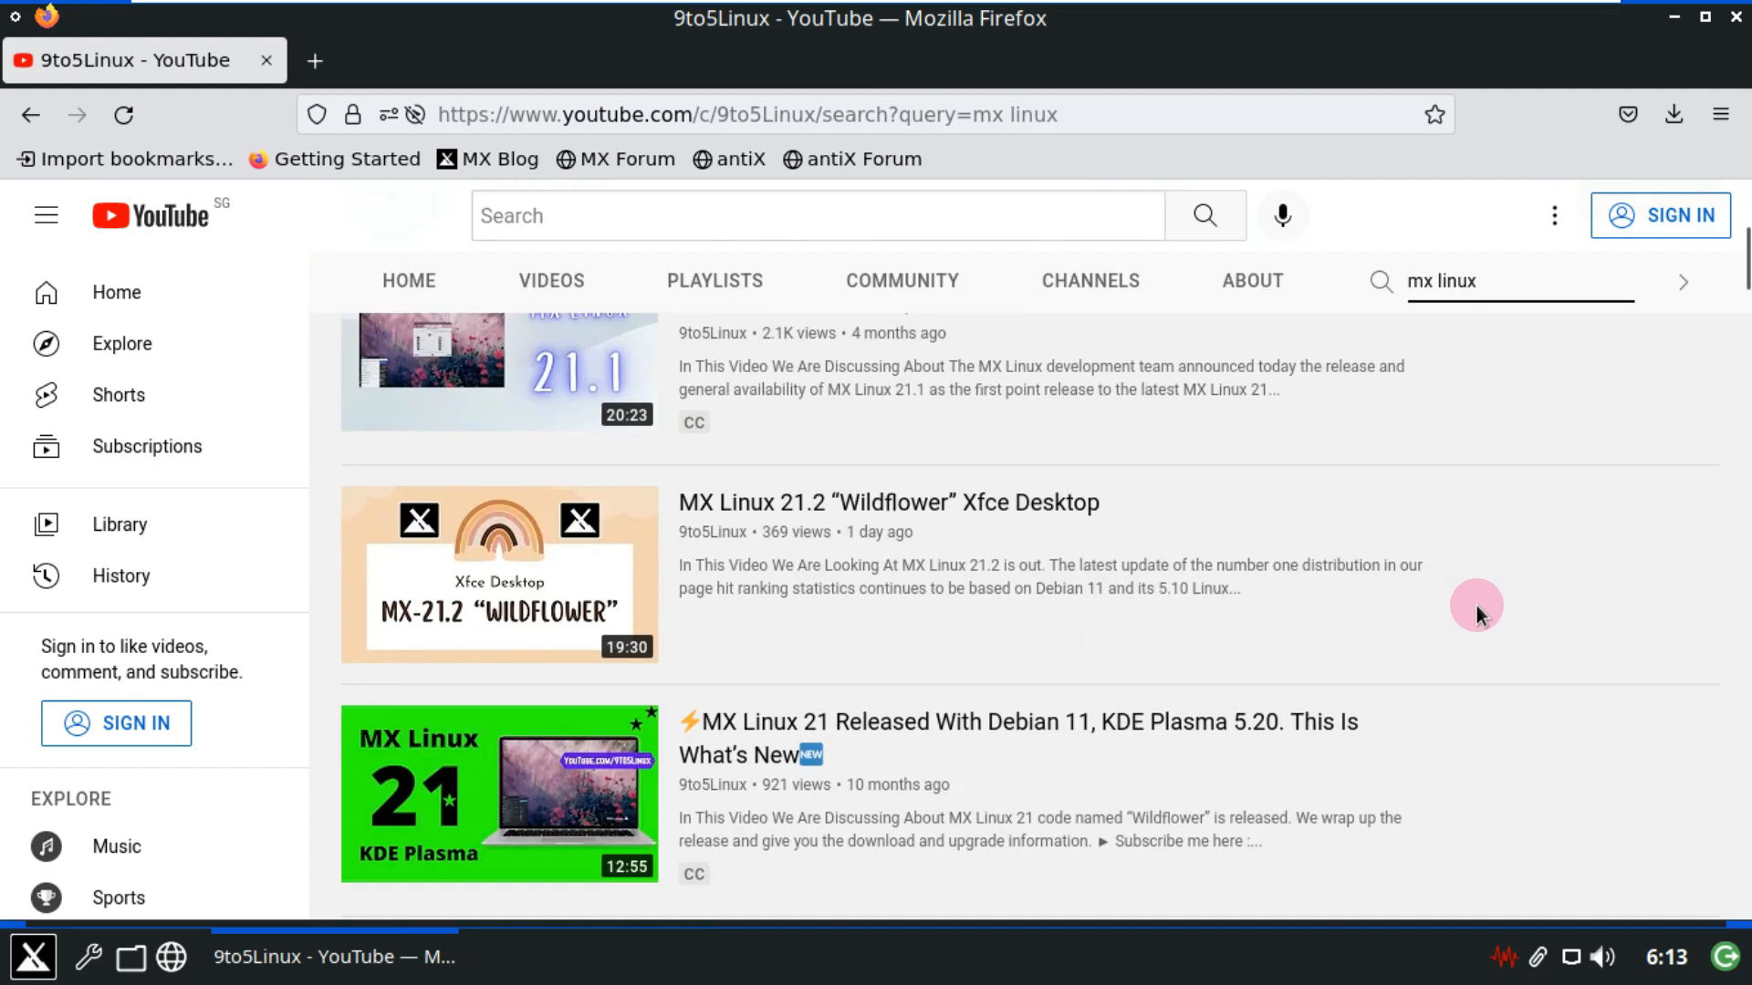
scroll(1552, 599, "up", 2)
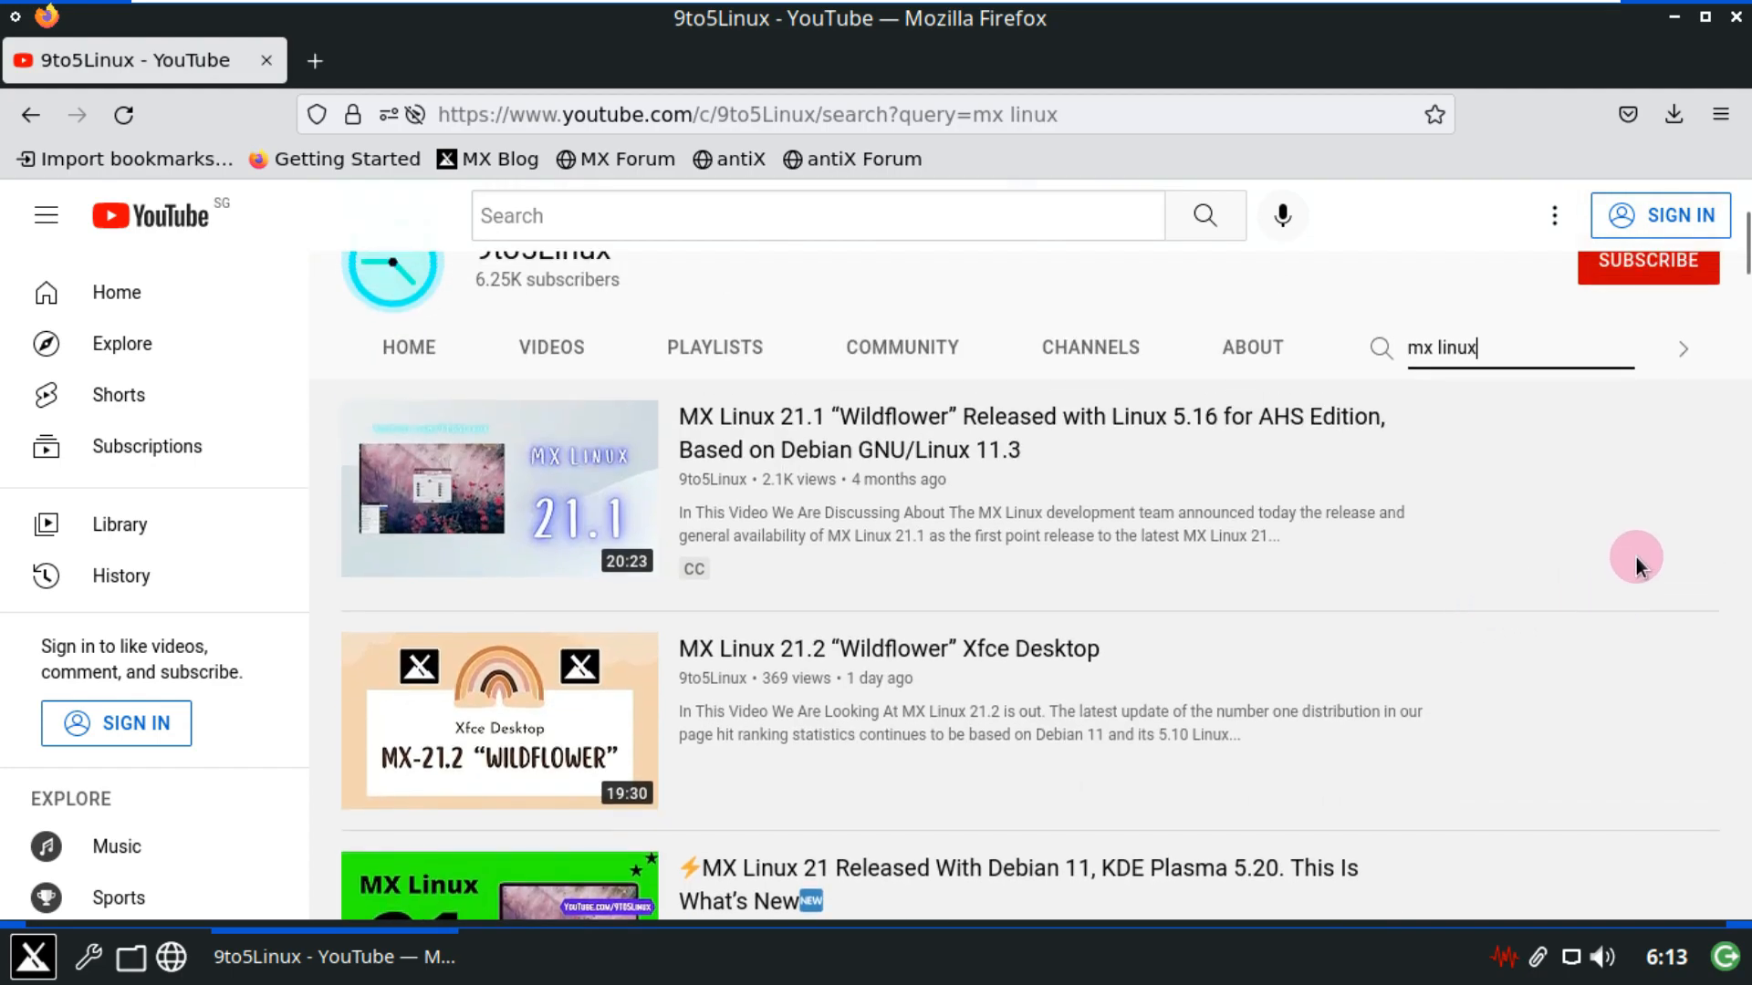
scroll(1635, 557, "down", 6)
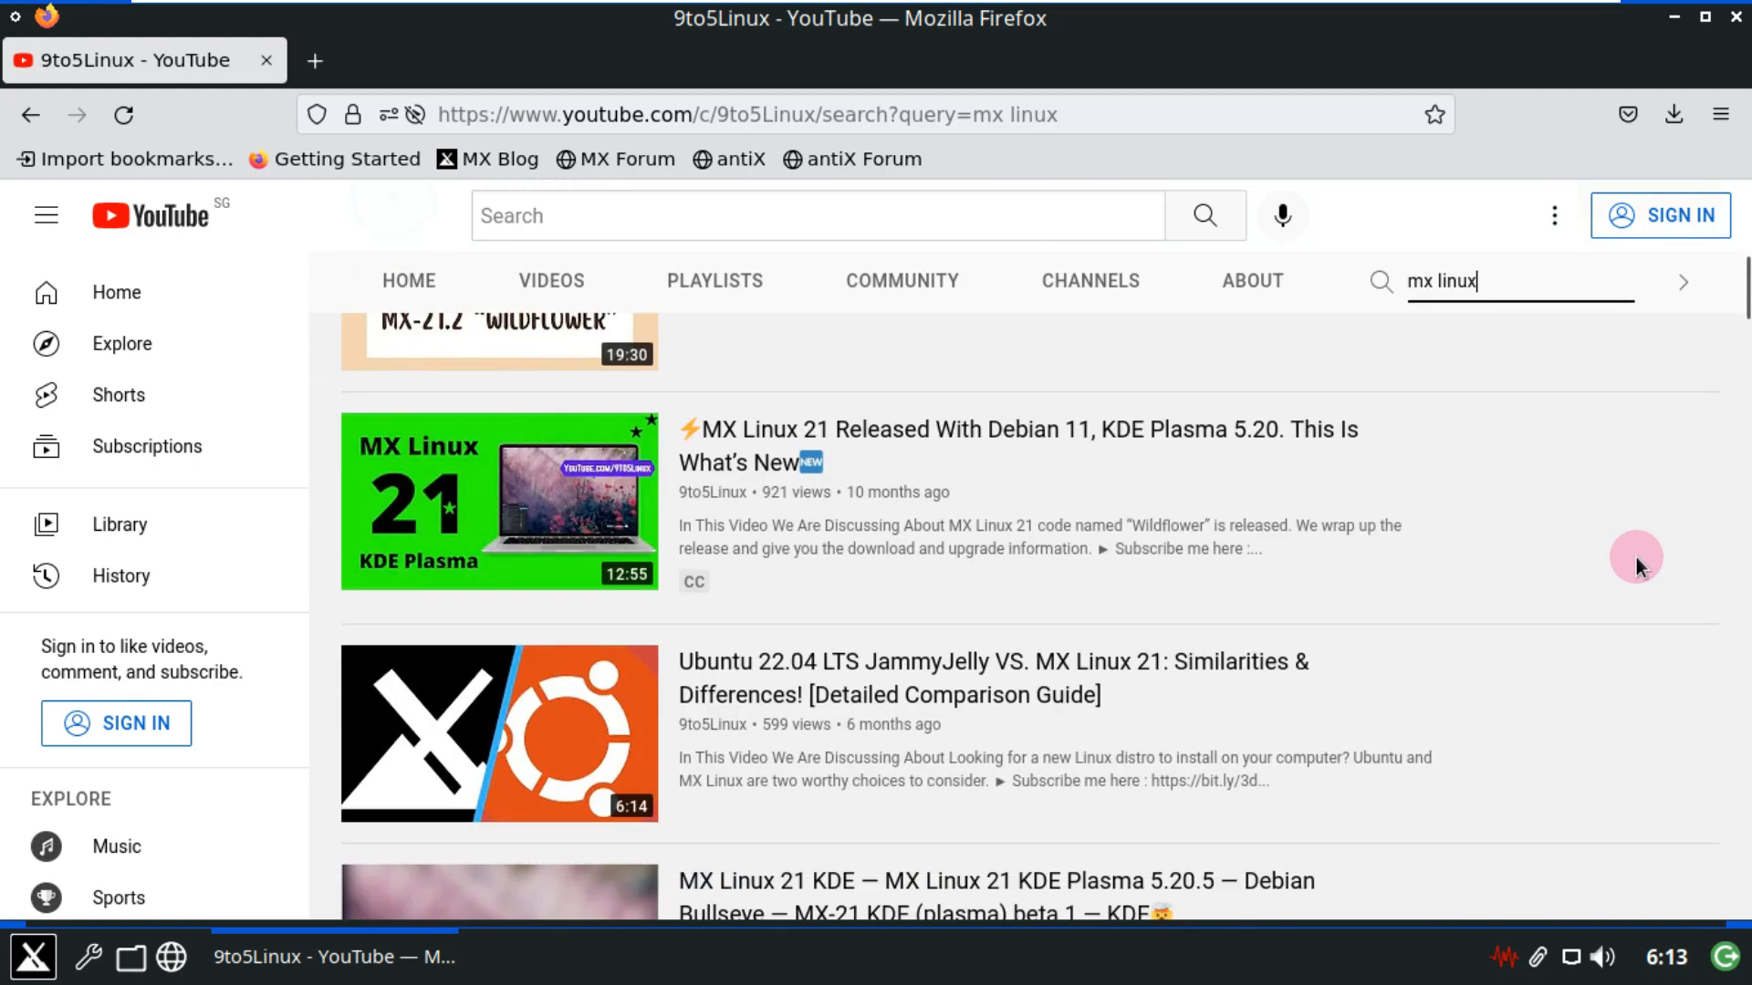
scroll(1635, 557, "down", 9)
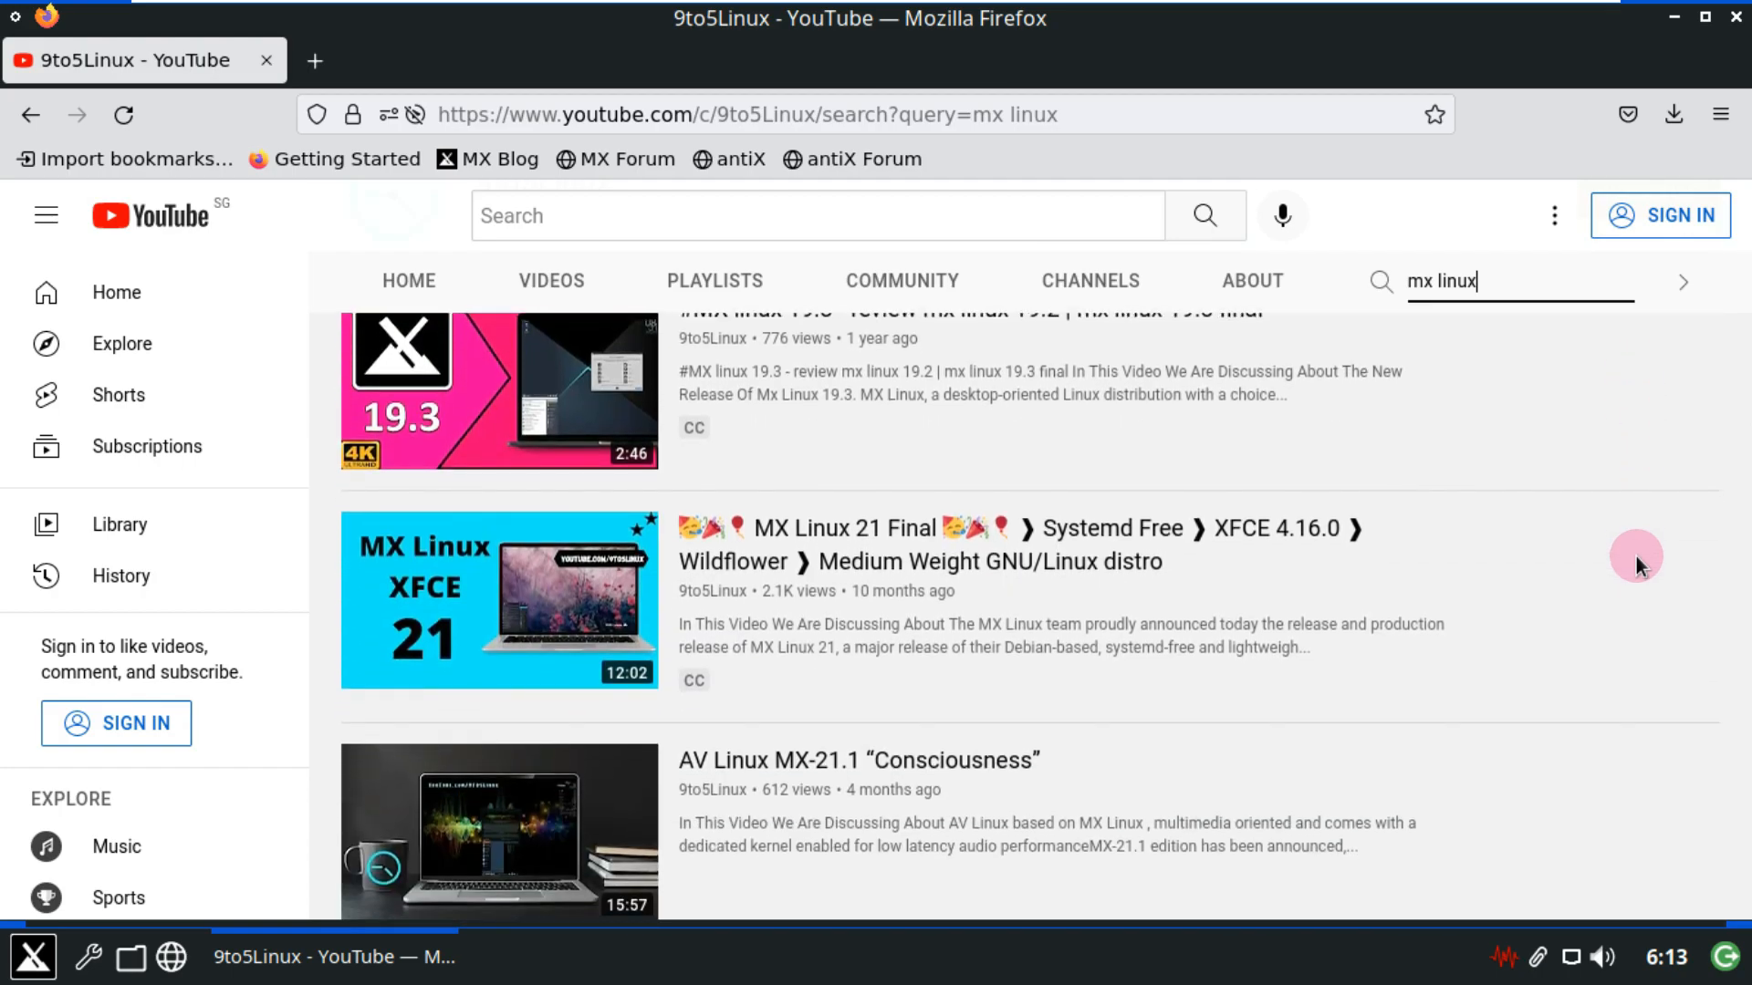
scroll(1635, 557, "up", 15)
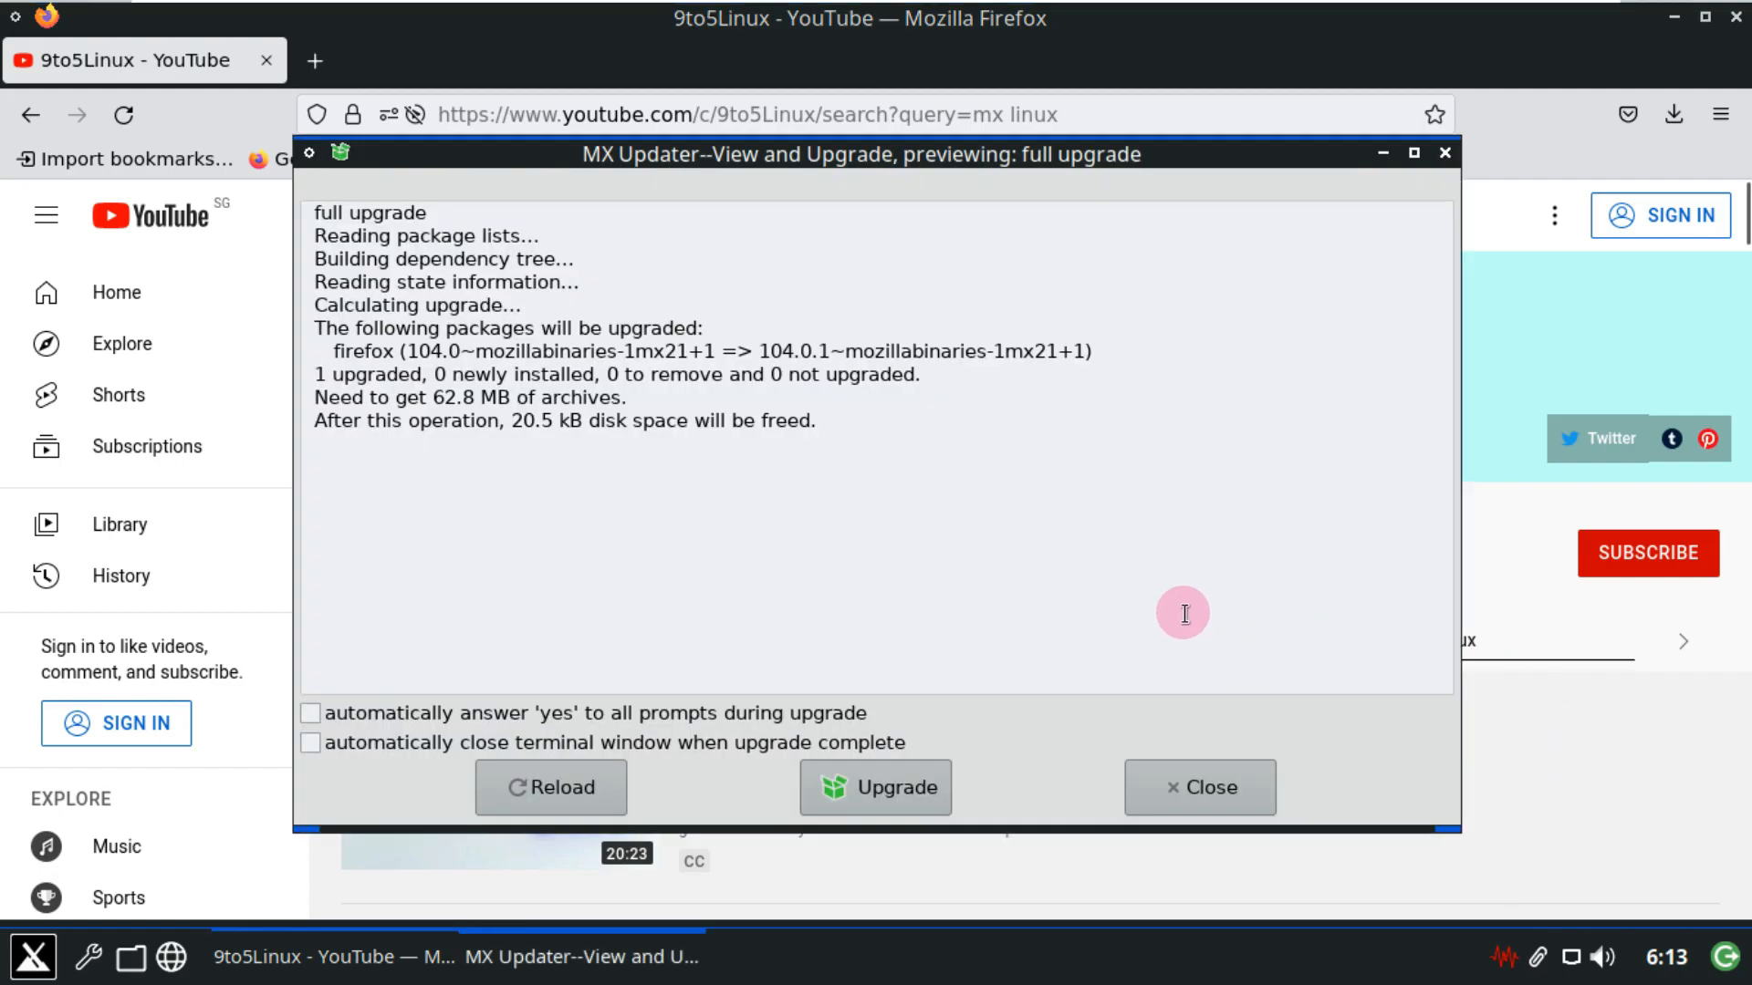
Dismiss the upgrade preview, view MX Updater 22.08.01mx21 info, and open the channel's ABOUT tab.
left_click(1217, 787)
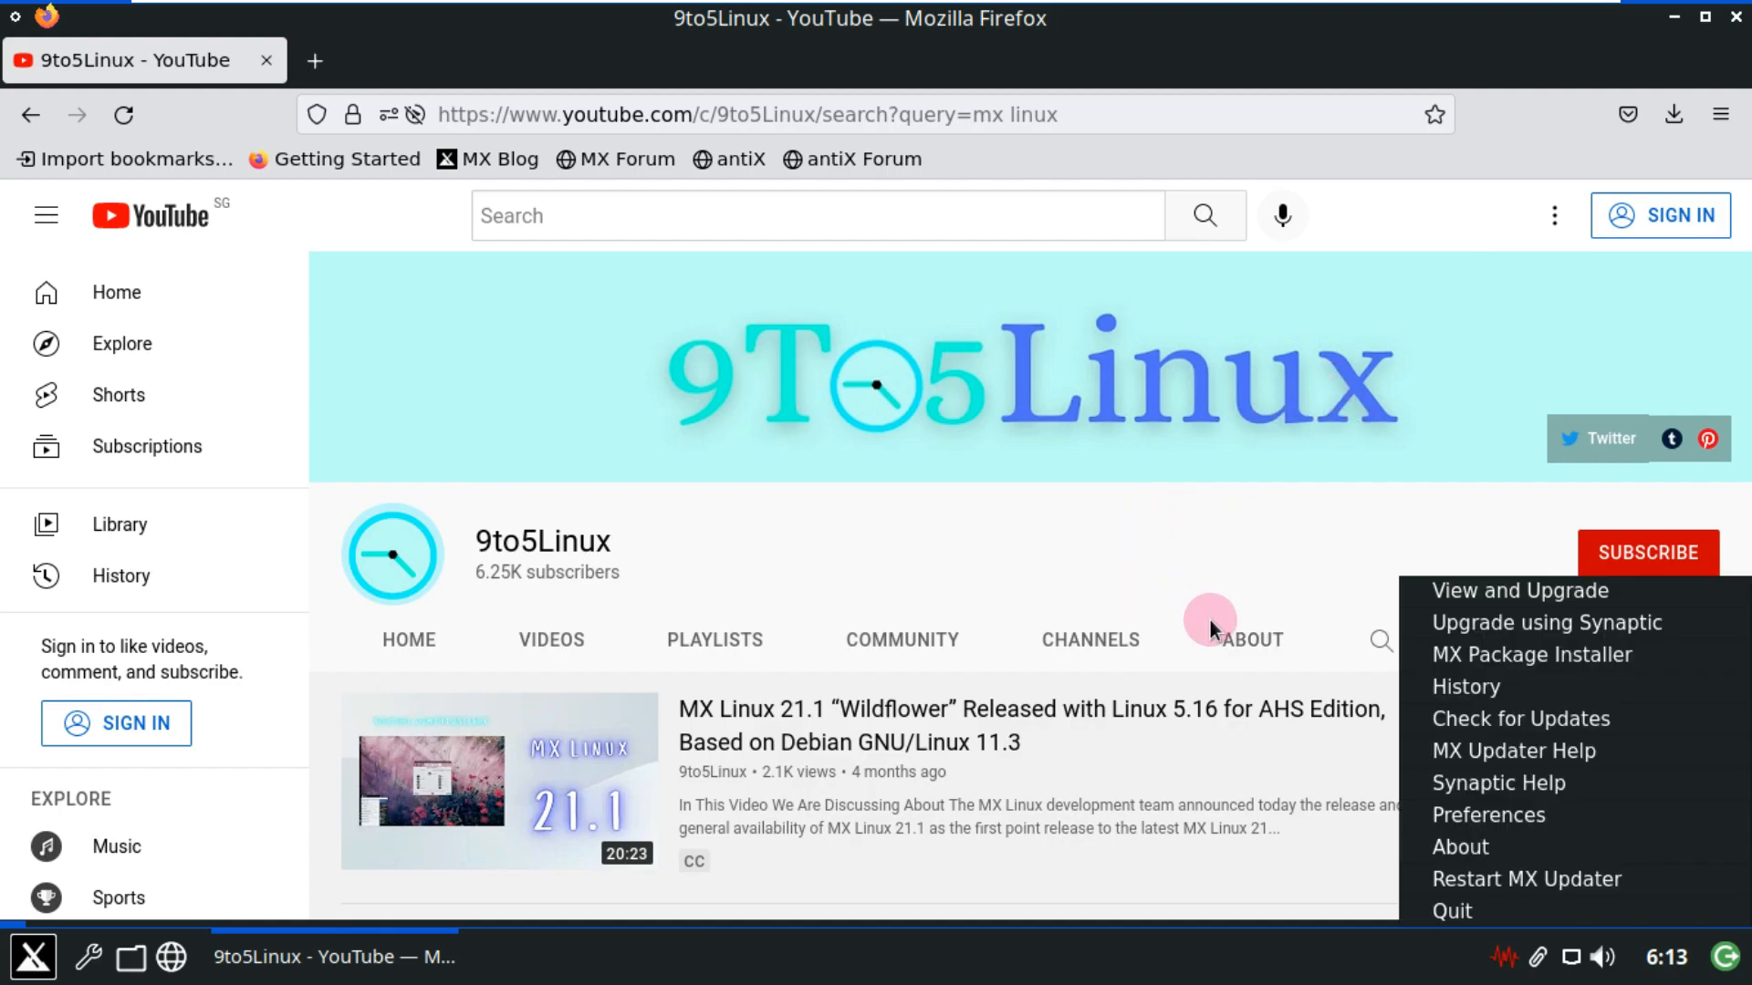
left_click(1479, 856)
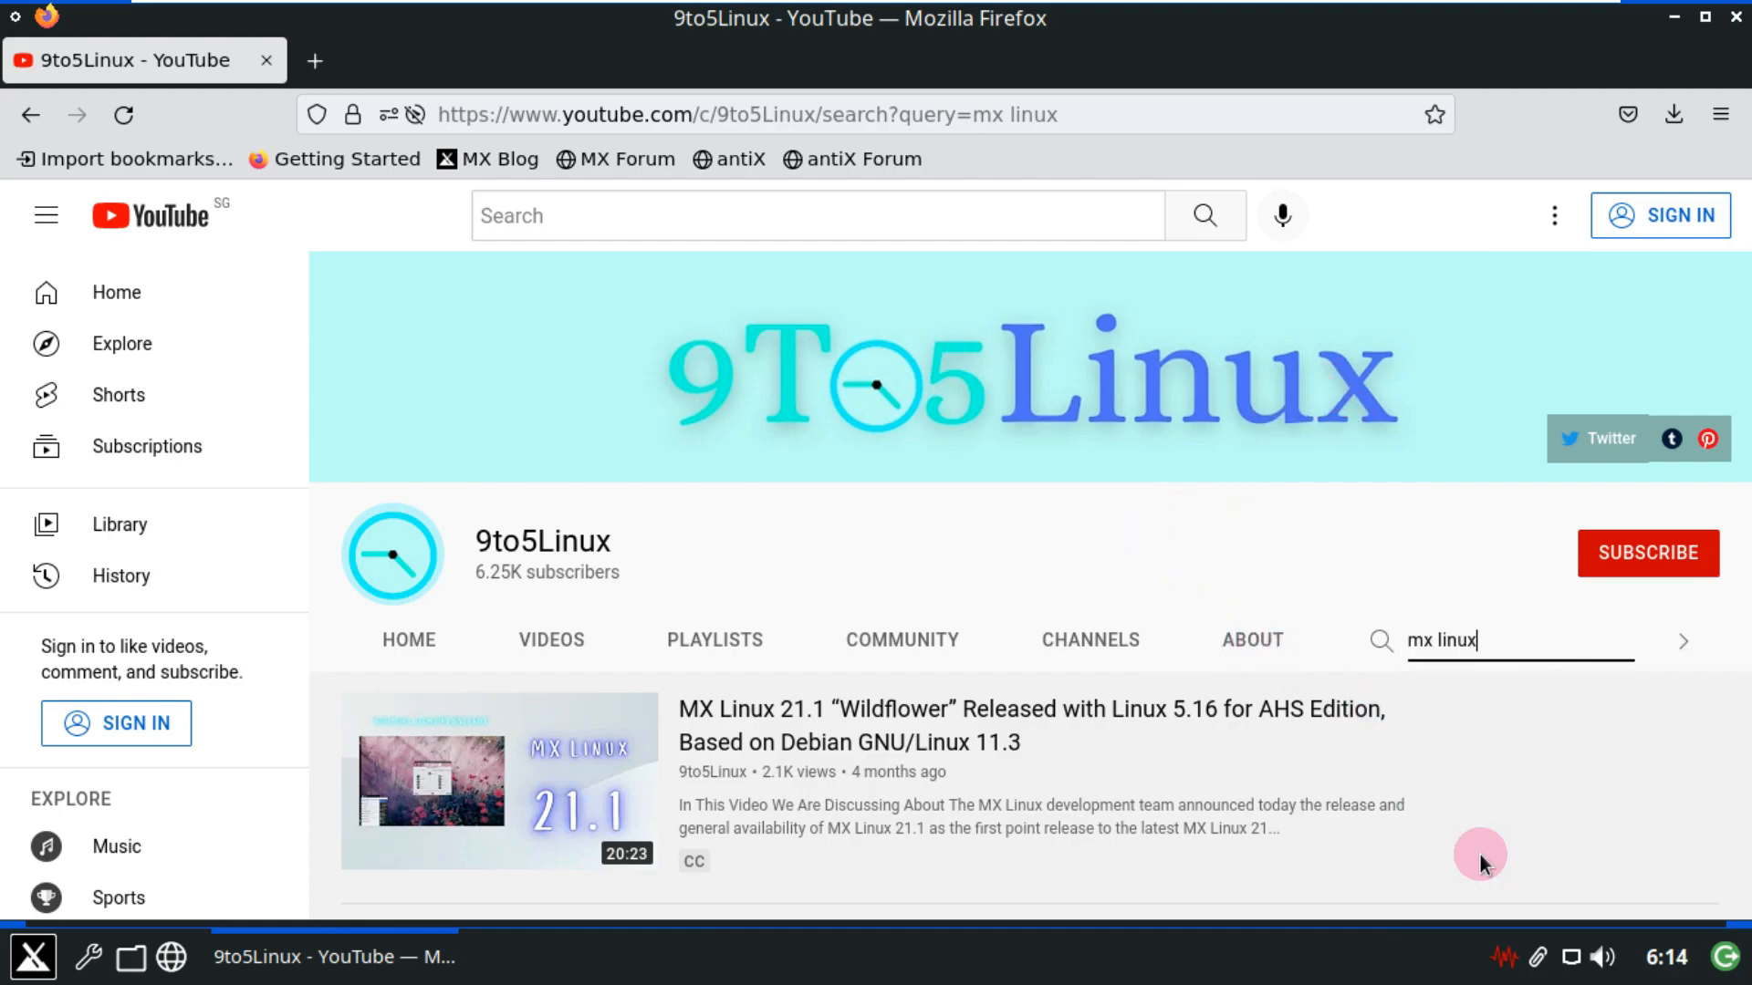
left_click(1268, 652)
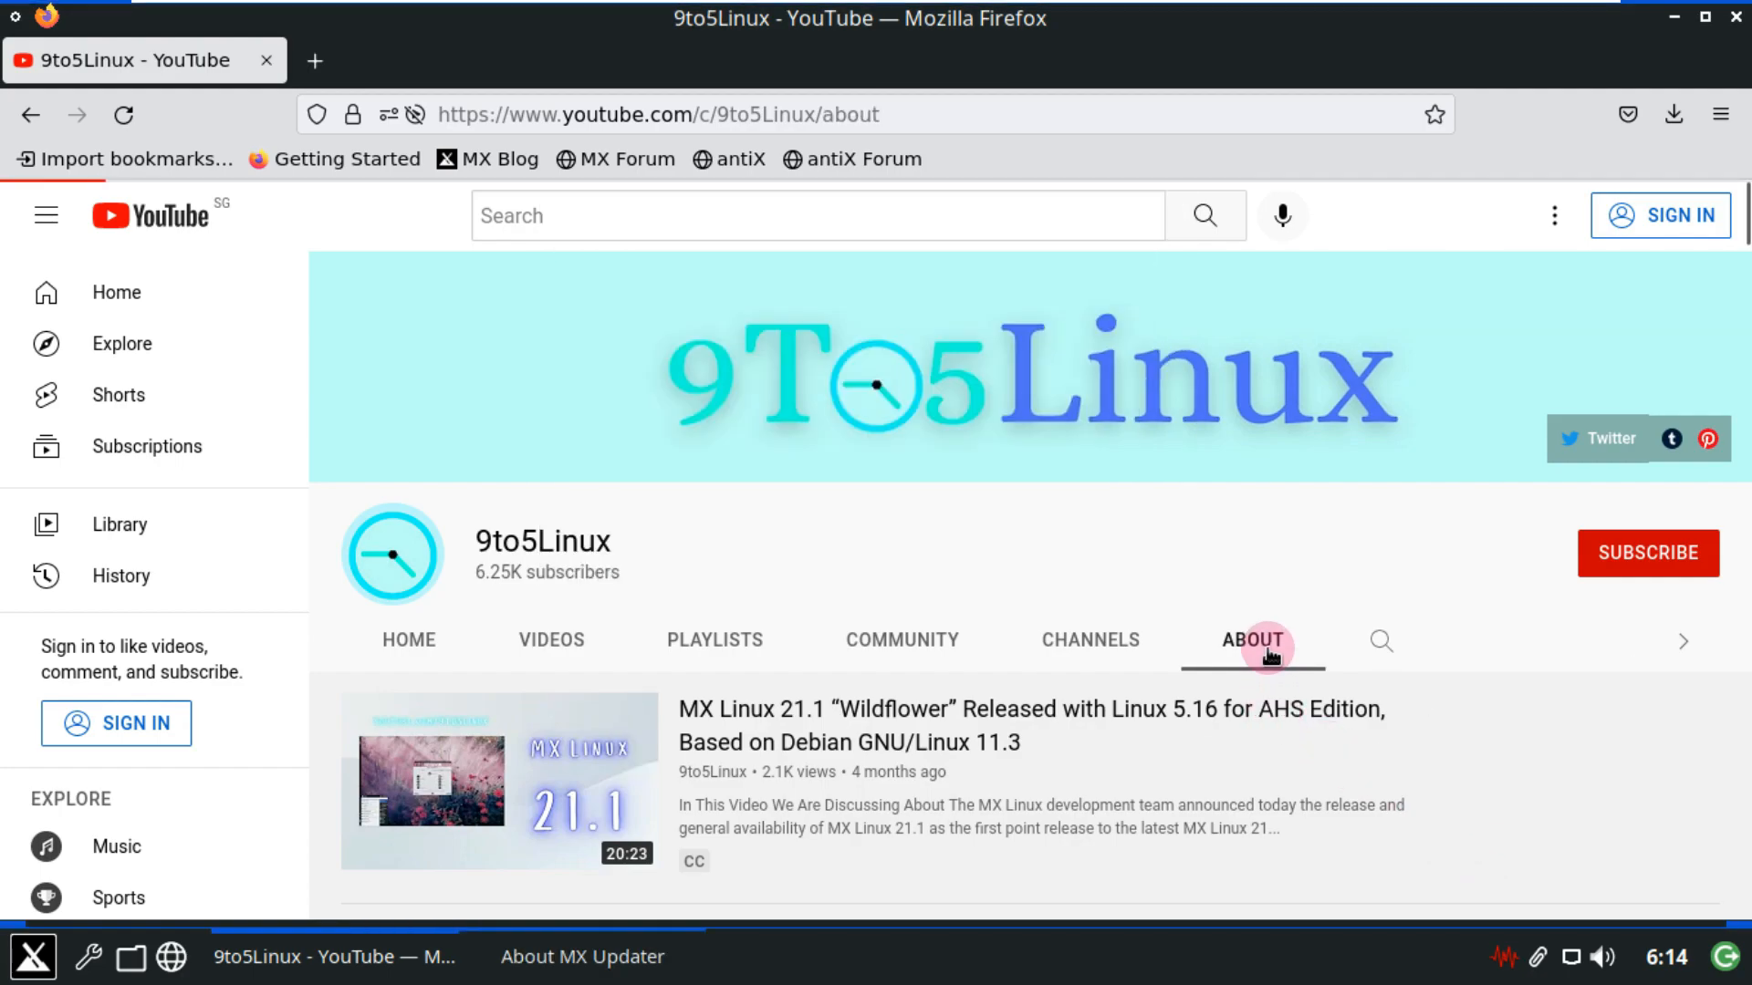
left_click(606, 954)
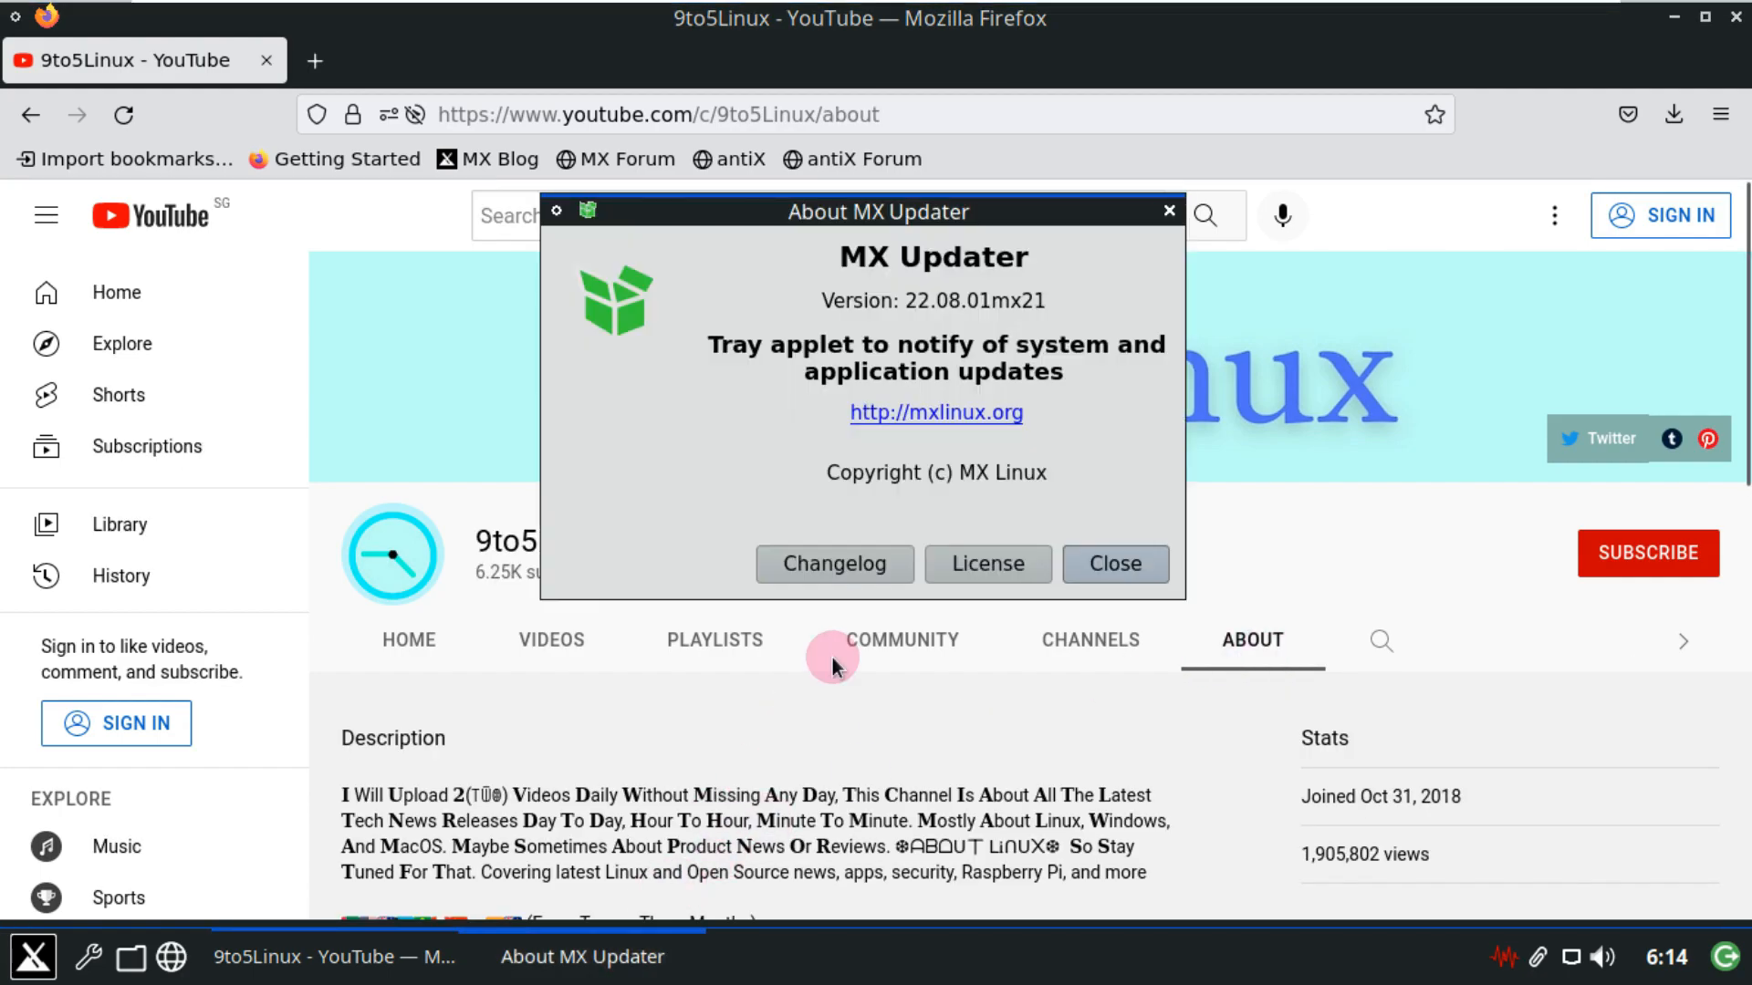
left_click(1093, 571)
Select the 9to5Linux channel description and its weekly schedule text.
scroll(902, 670, "down", 3)
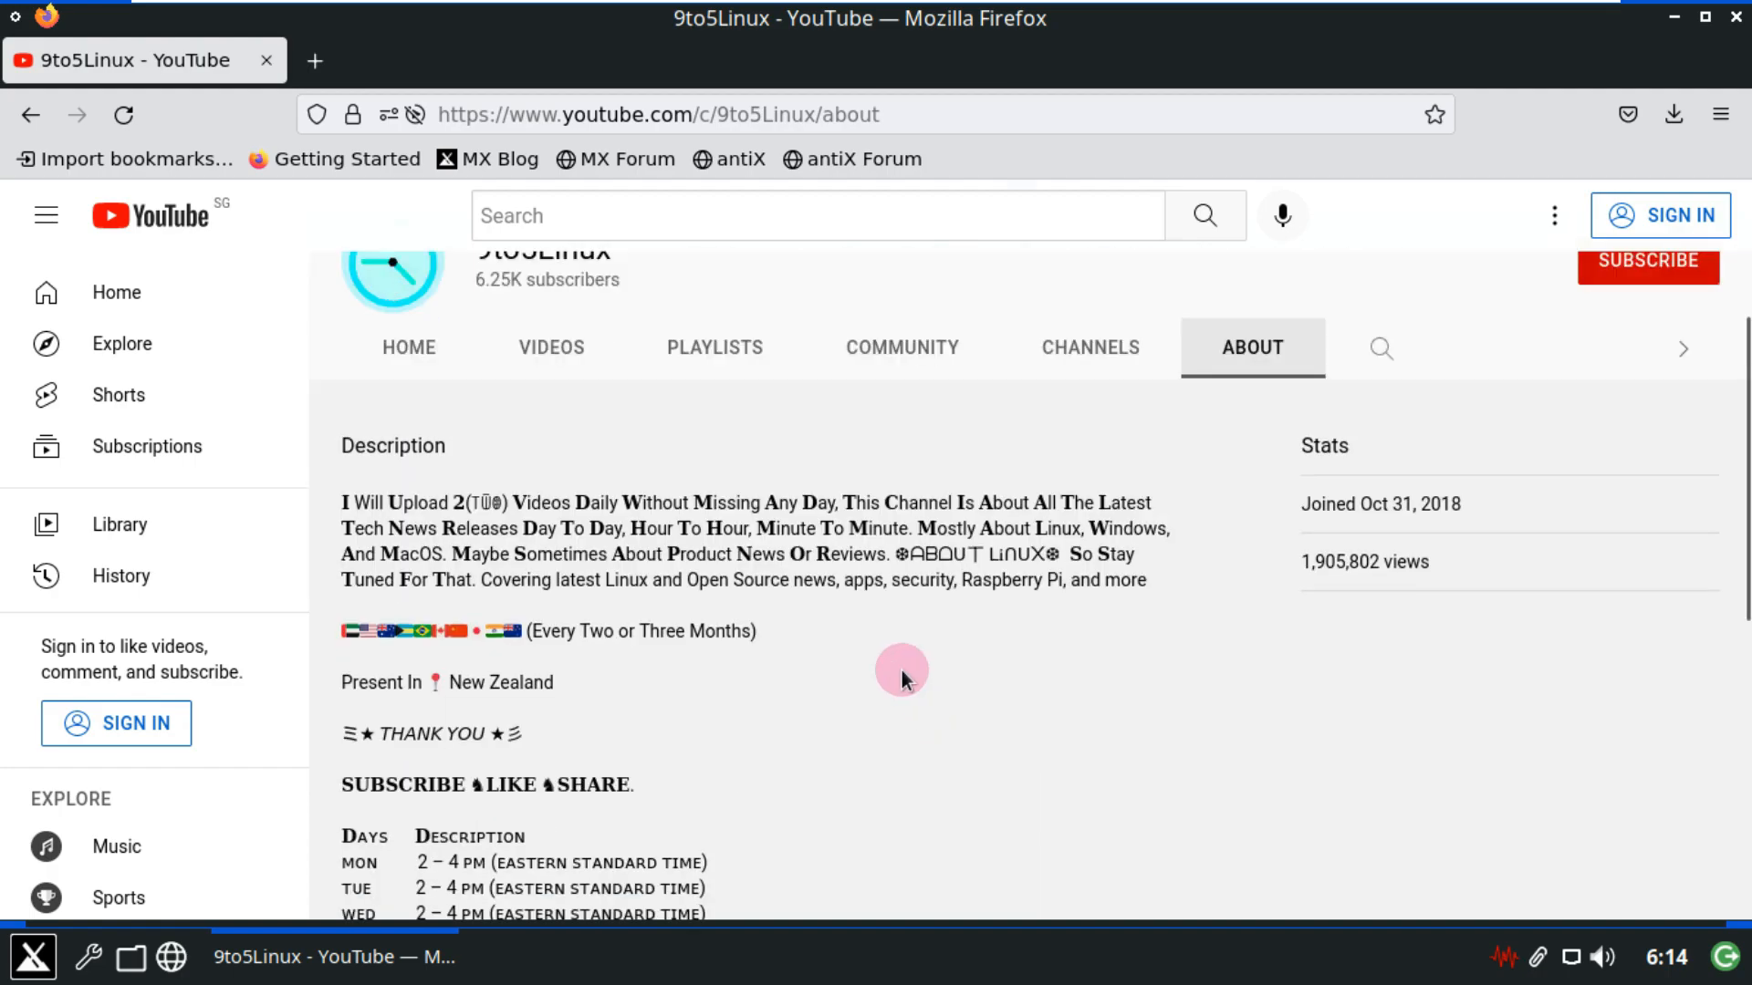
left_click_drag(839, 507, 341, 493)
scroll(543, 550, "down", 3)
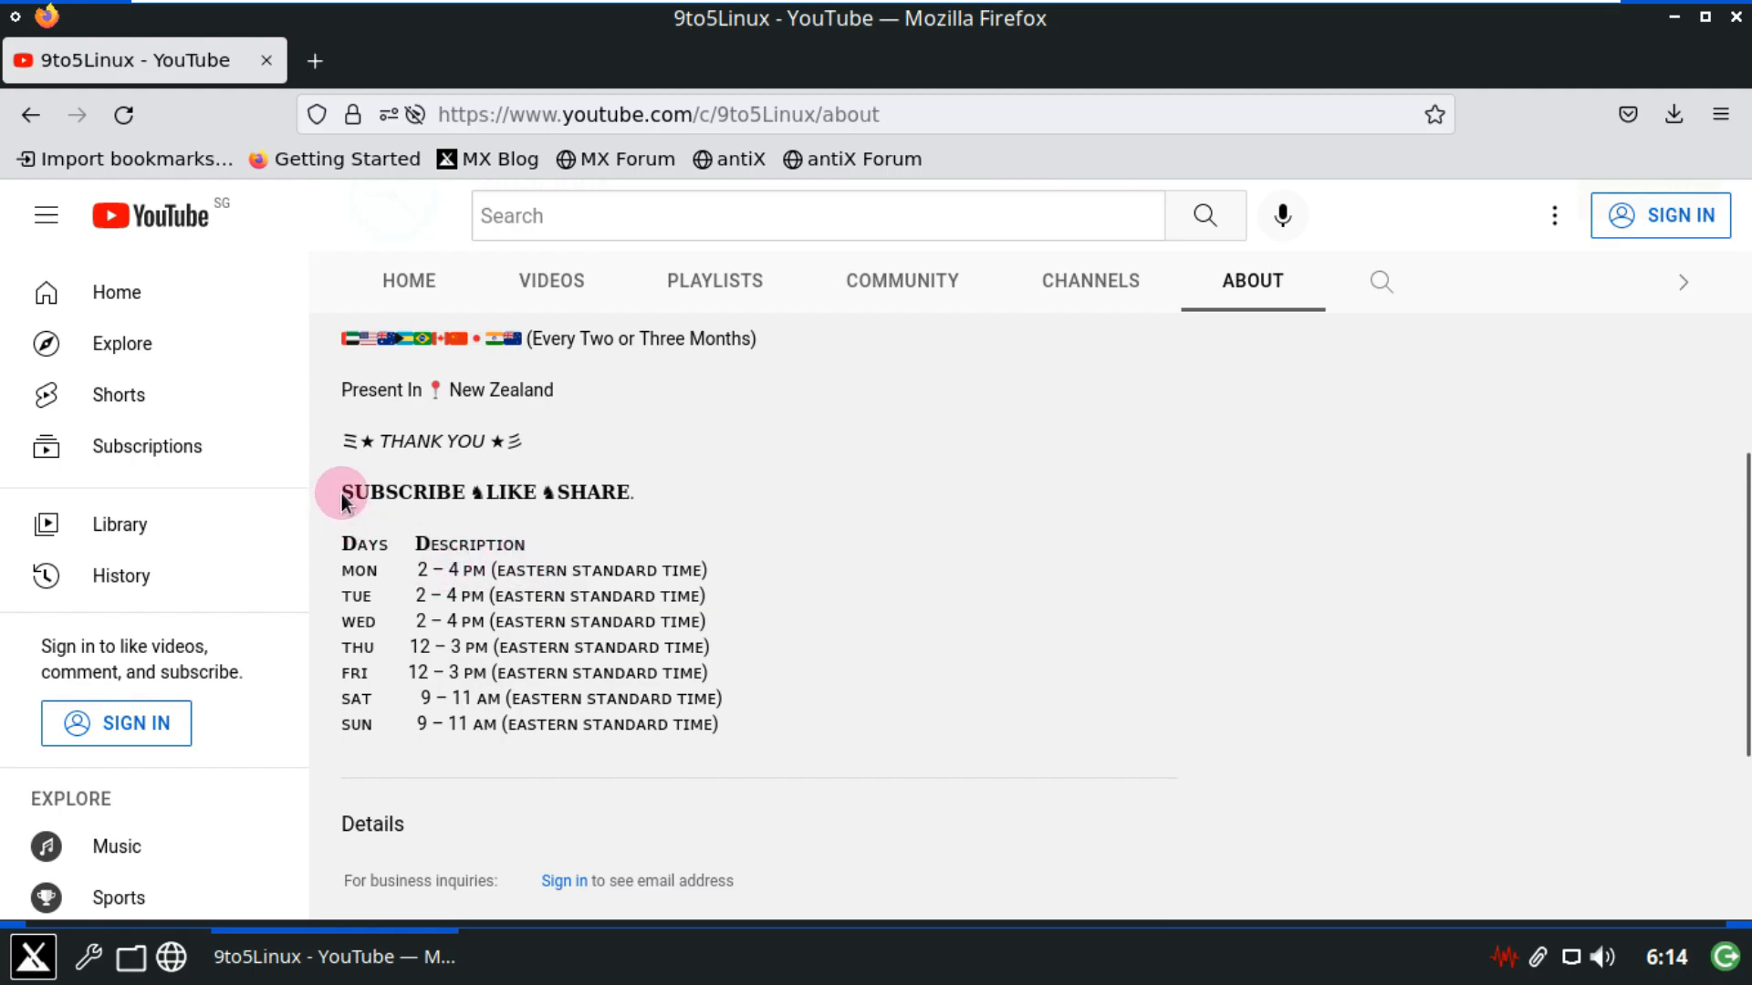
left_click_drag(348, 493, 740, 715)
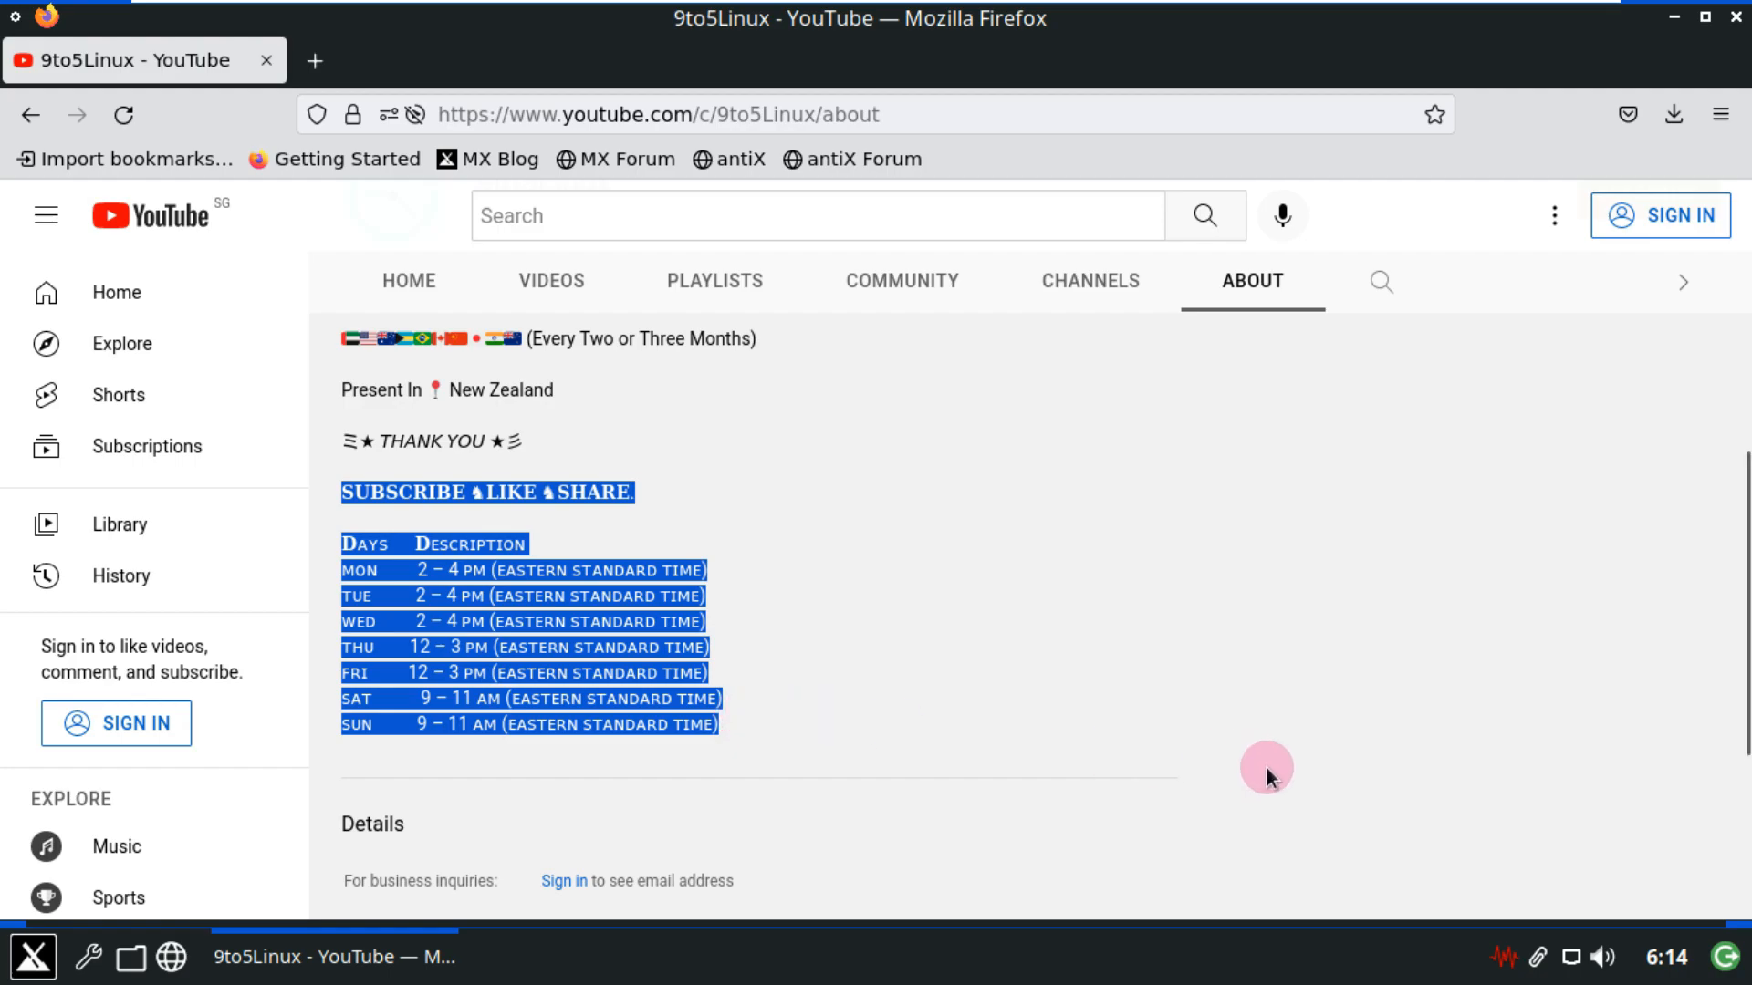
scroll(1263, 768, "up", 8)
Try subscribing to the channel, dismiss the sign-in prompt, and close Firefox.
left_click(1625, 553)
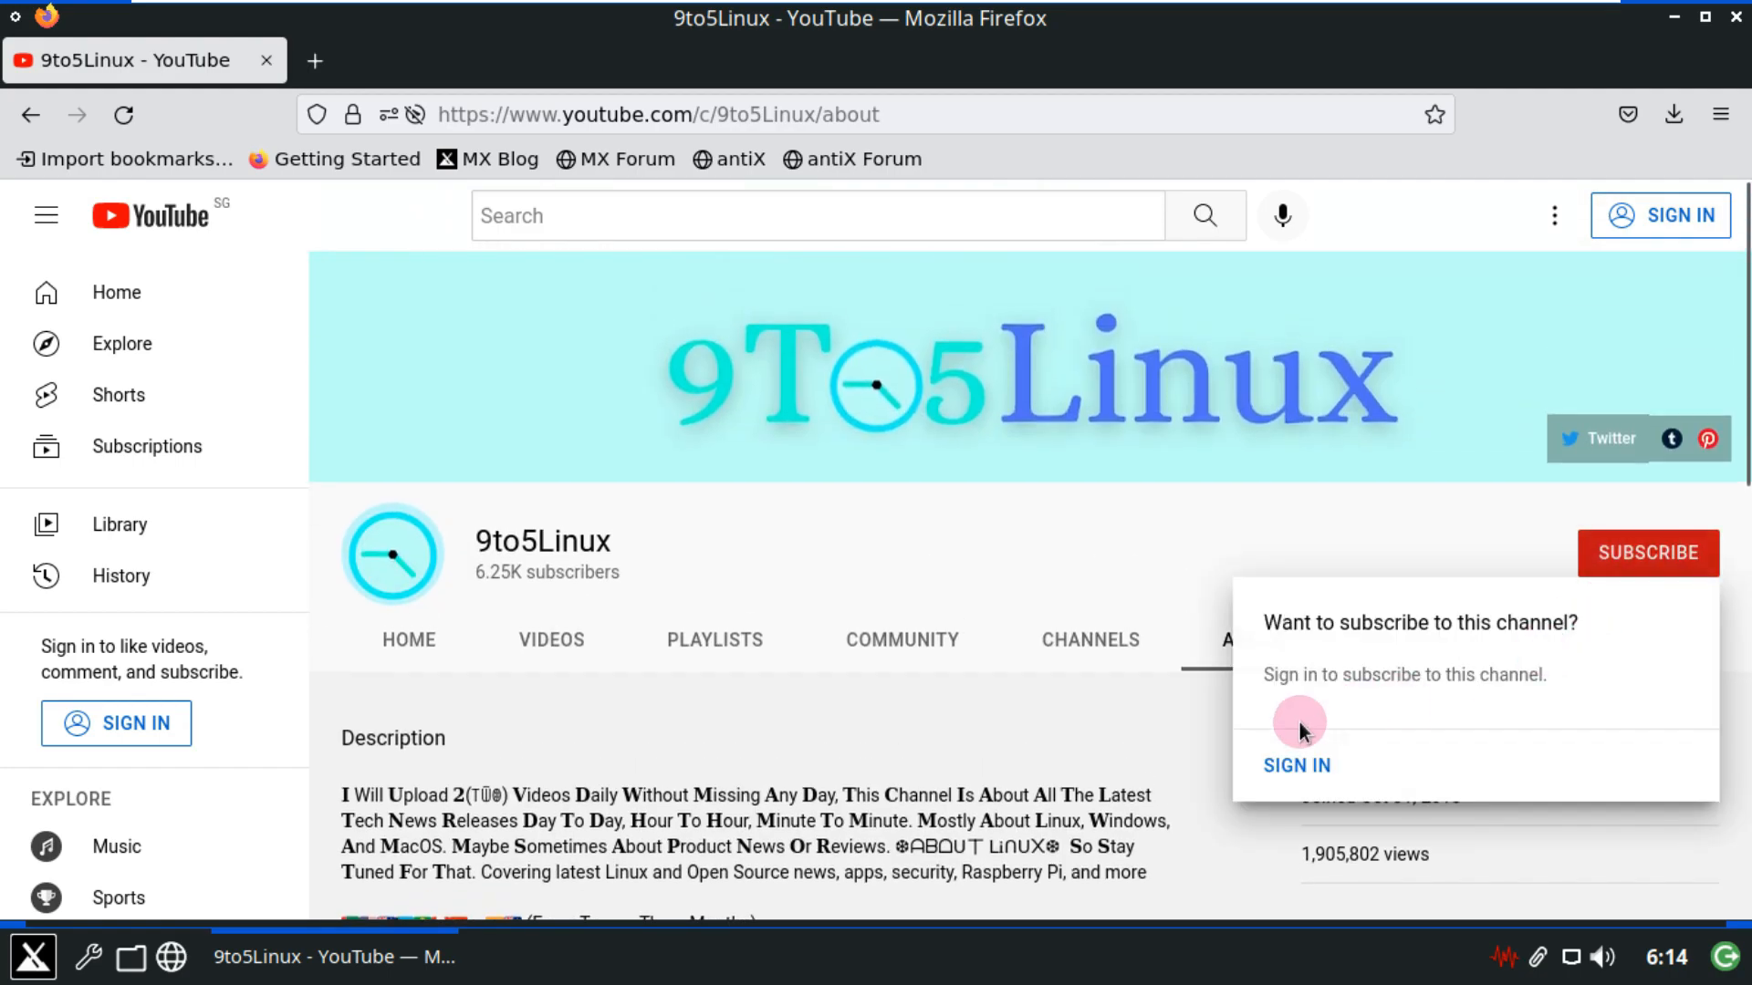
left_click(1128, 553)
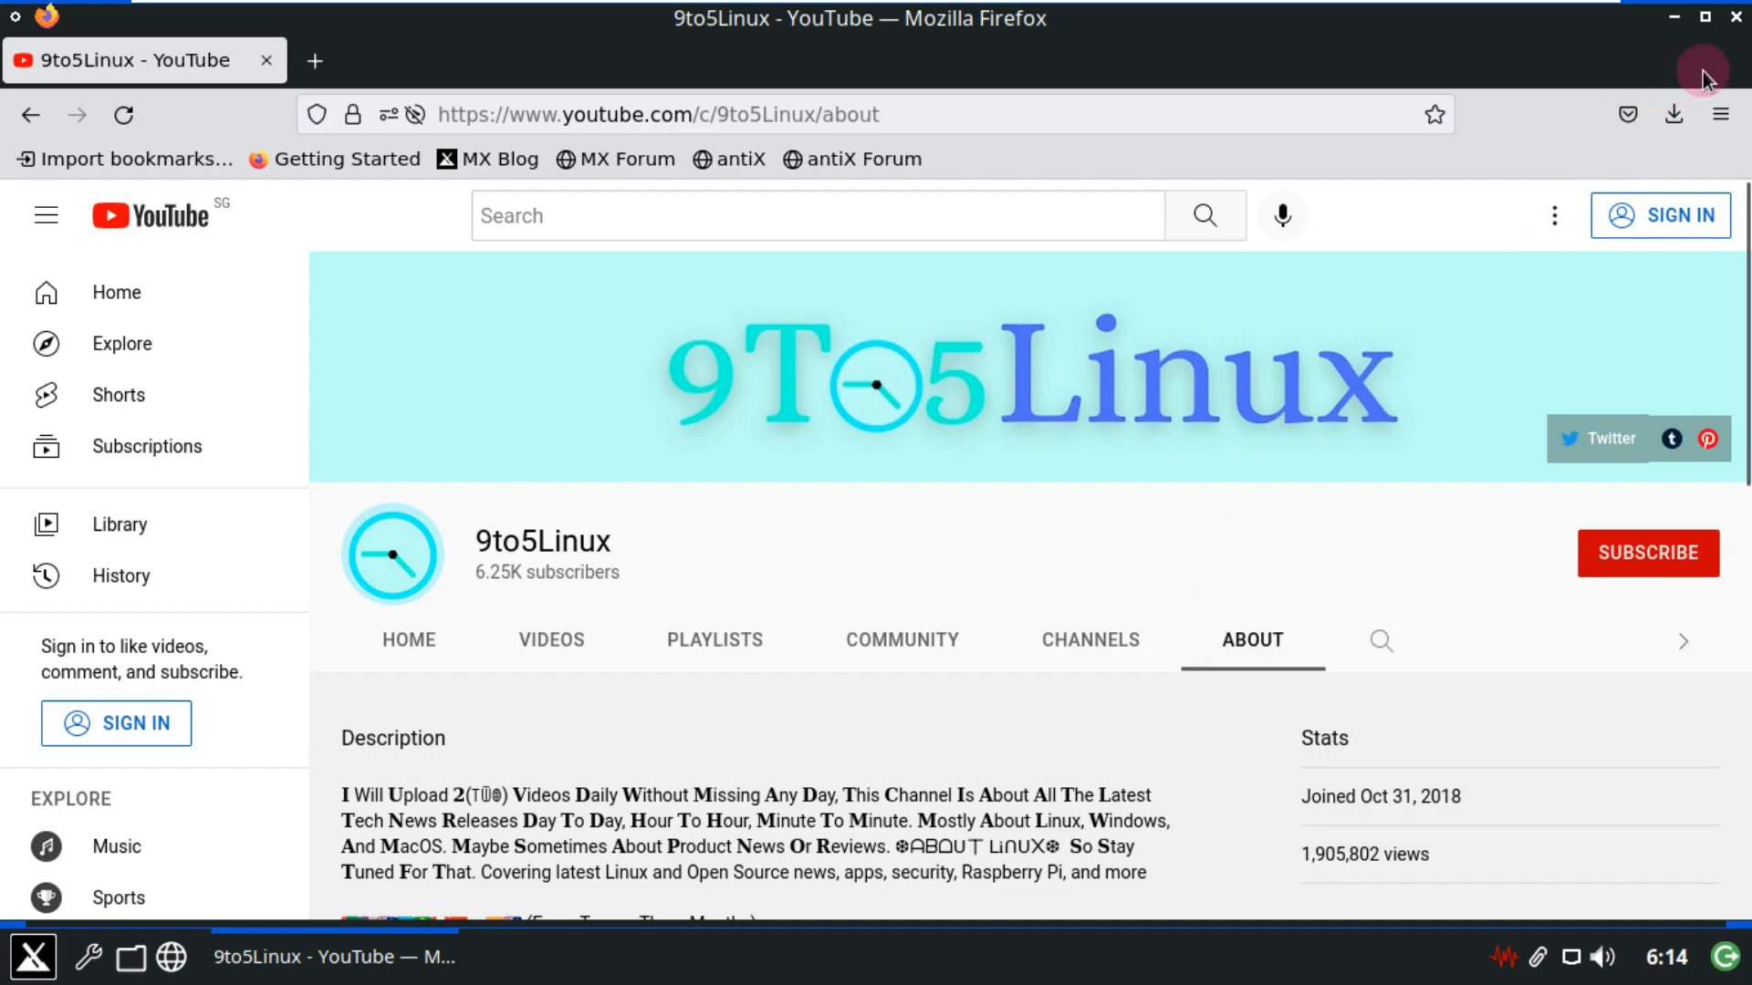
left_click(1735, 17)
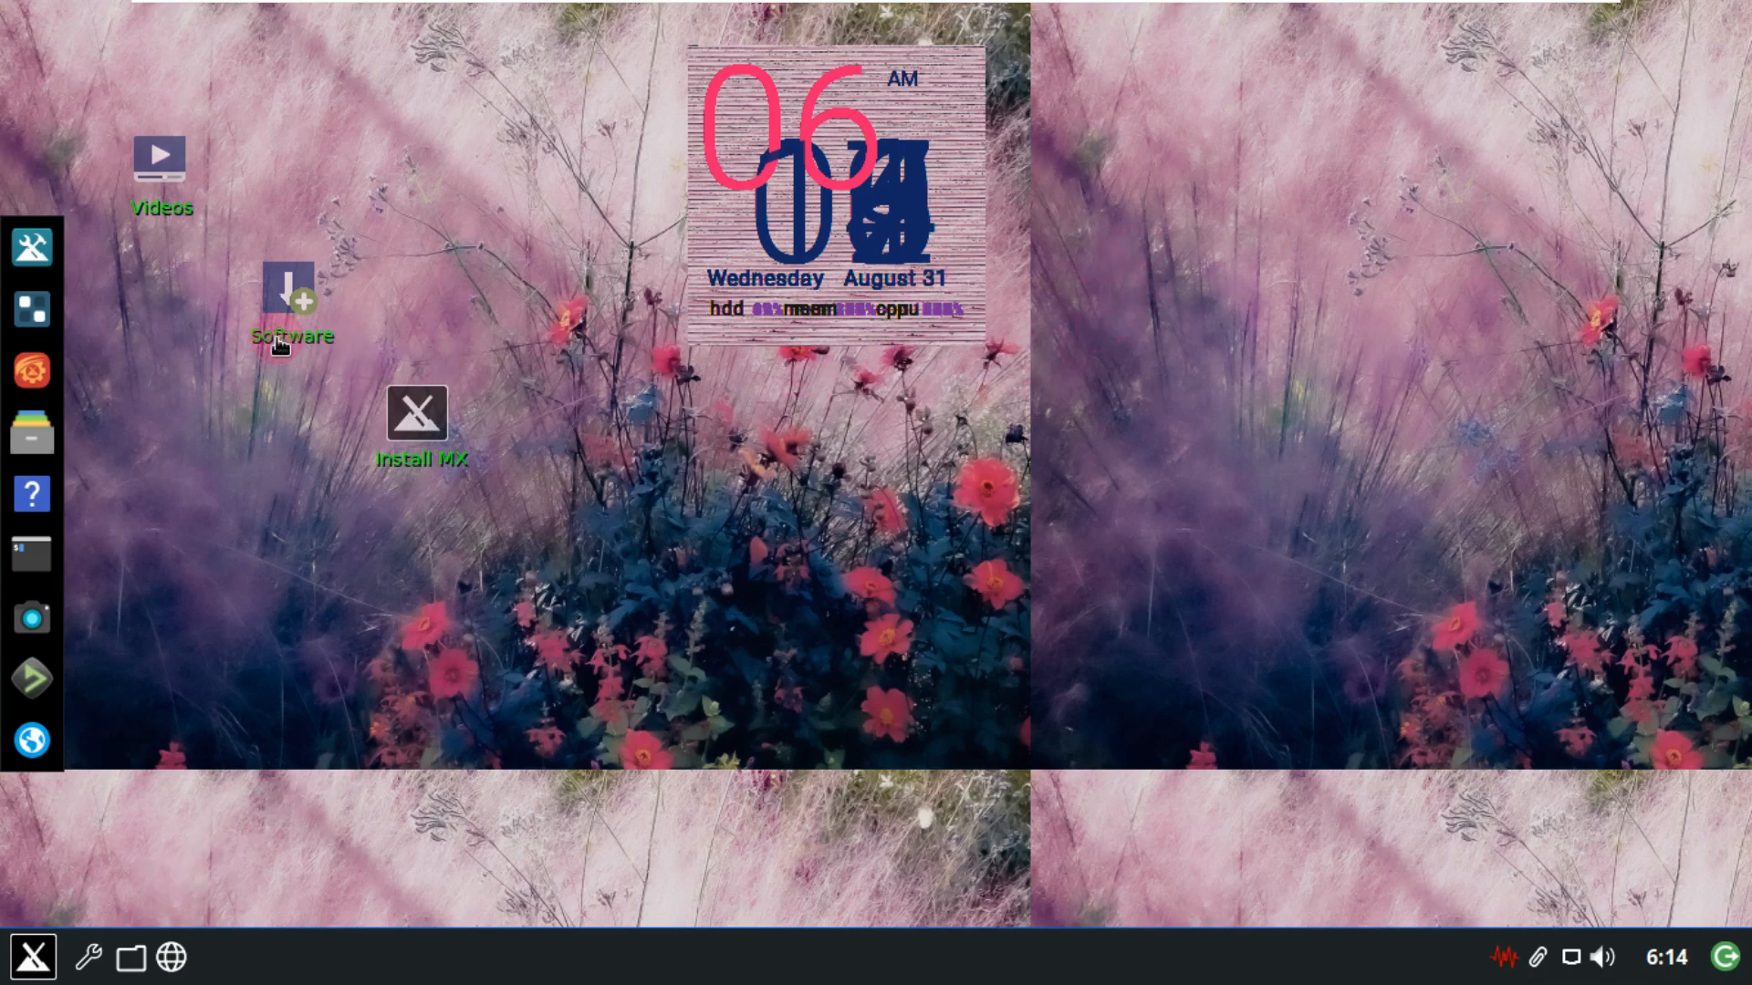
Launch MX Package Installer from the Software desktop shortcut and authenticate with the password.
right_click(286, 286)
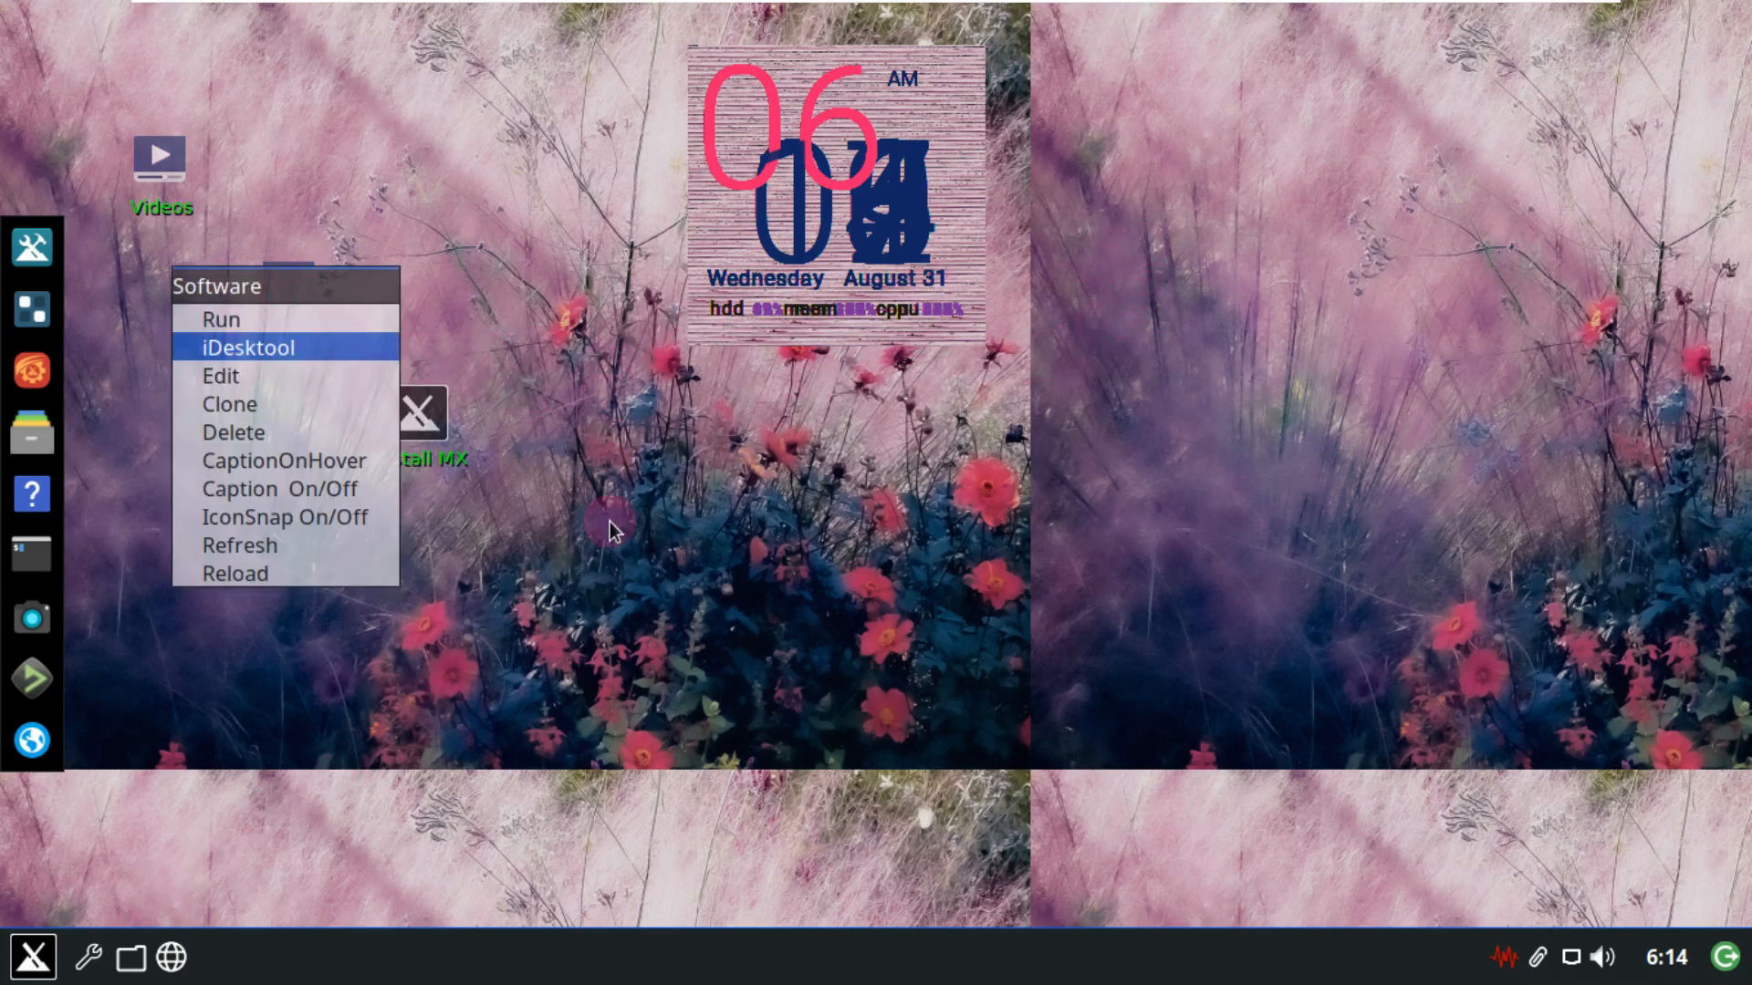
left_click(609, 589)
left_click(299, 301)
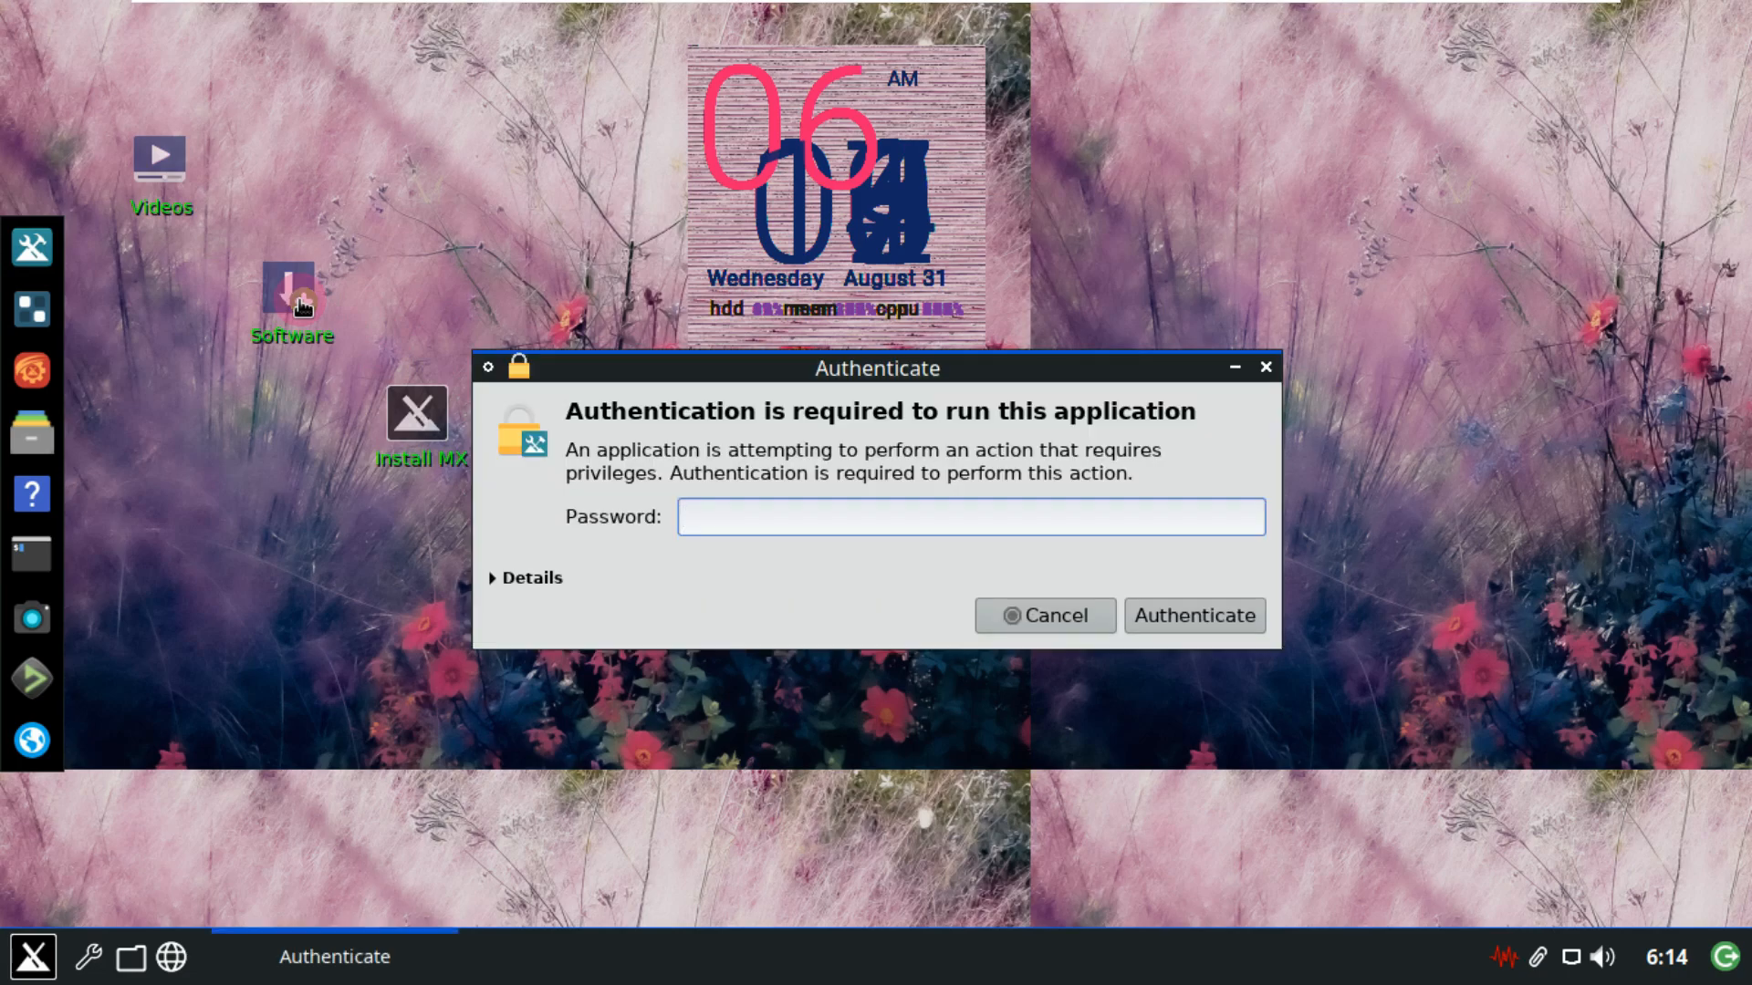
type("••••")
key("Return")
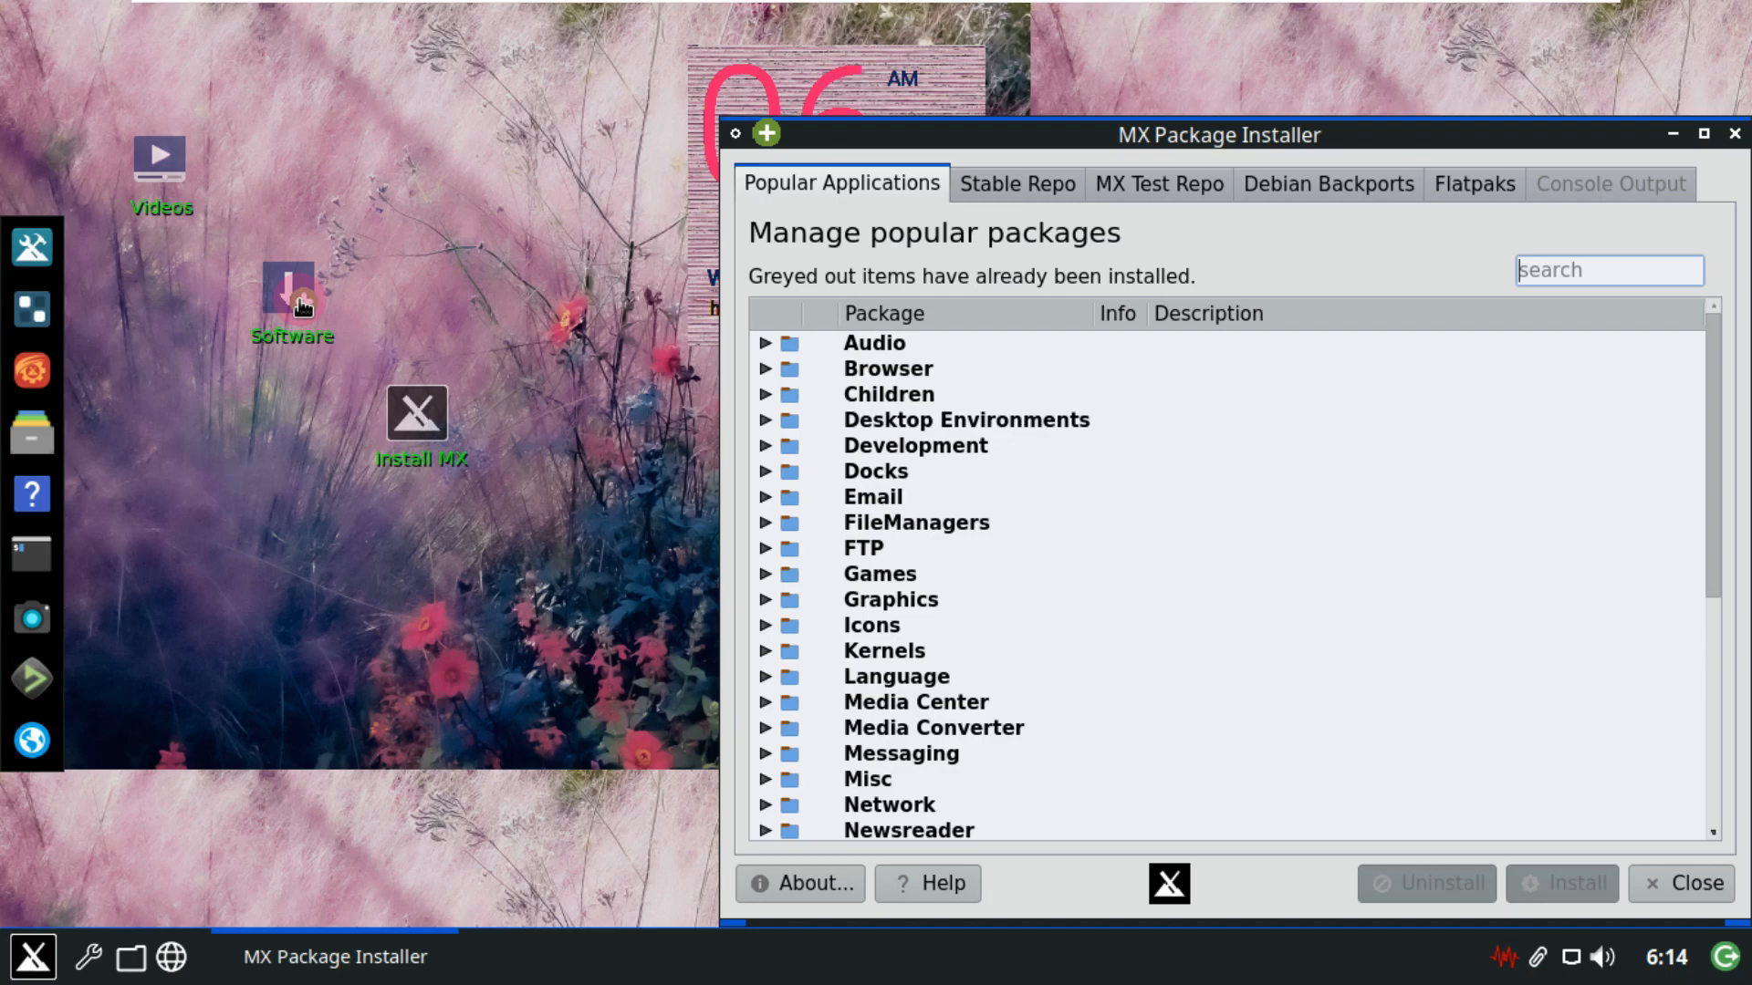
Maximize the installer window to fill the screen.
double_click(1227, 135)
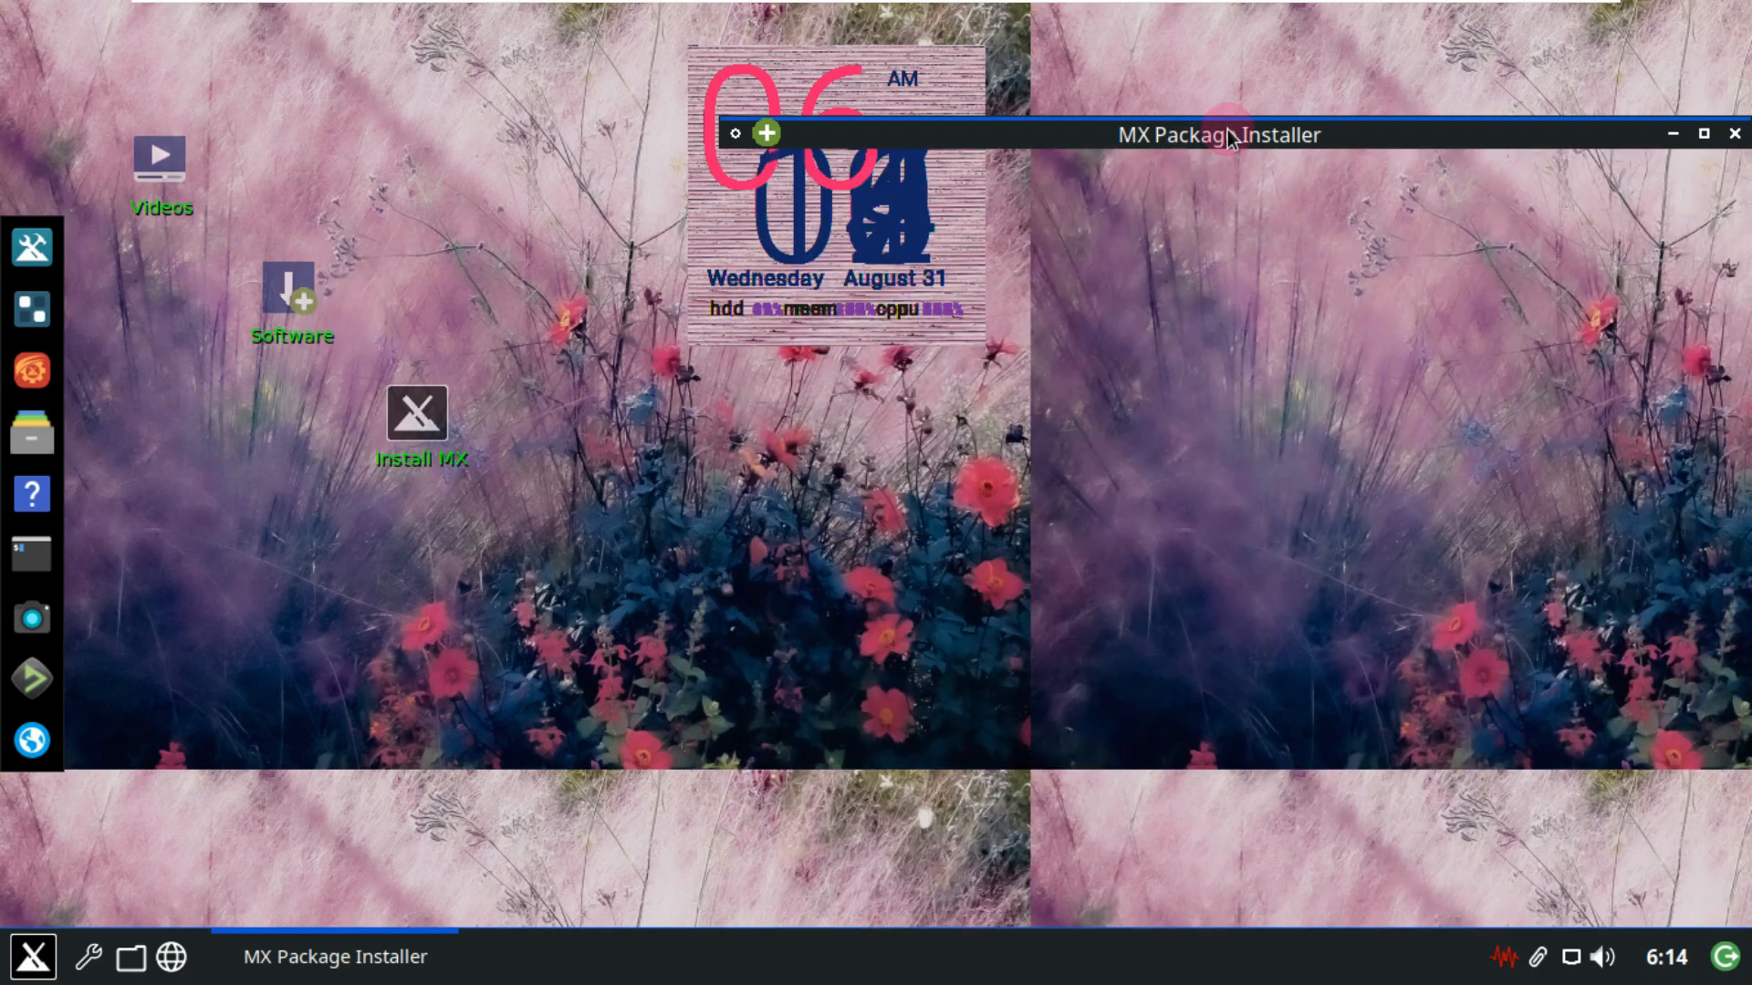
double_click(1223, 135)
left_click_drag(1218, 137, 848, 132)
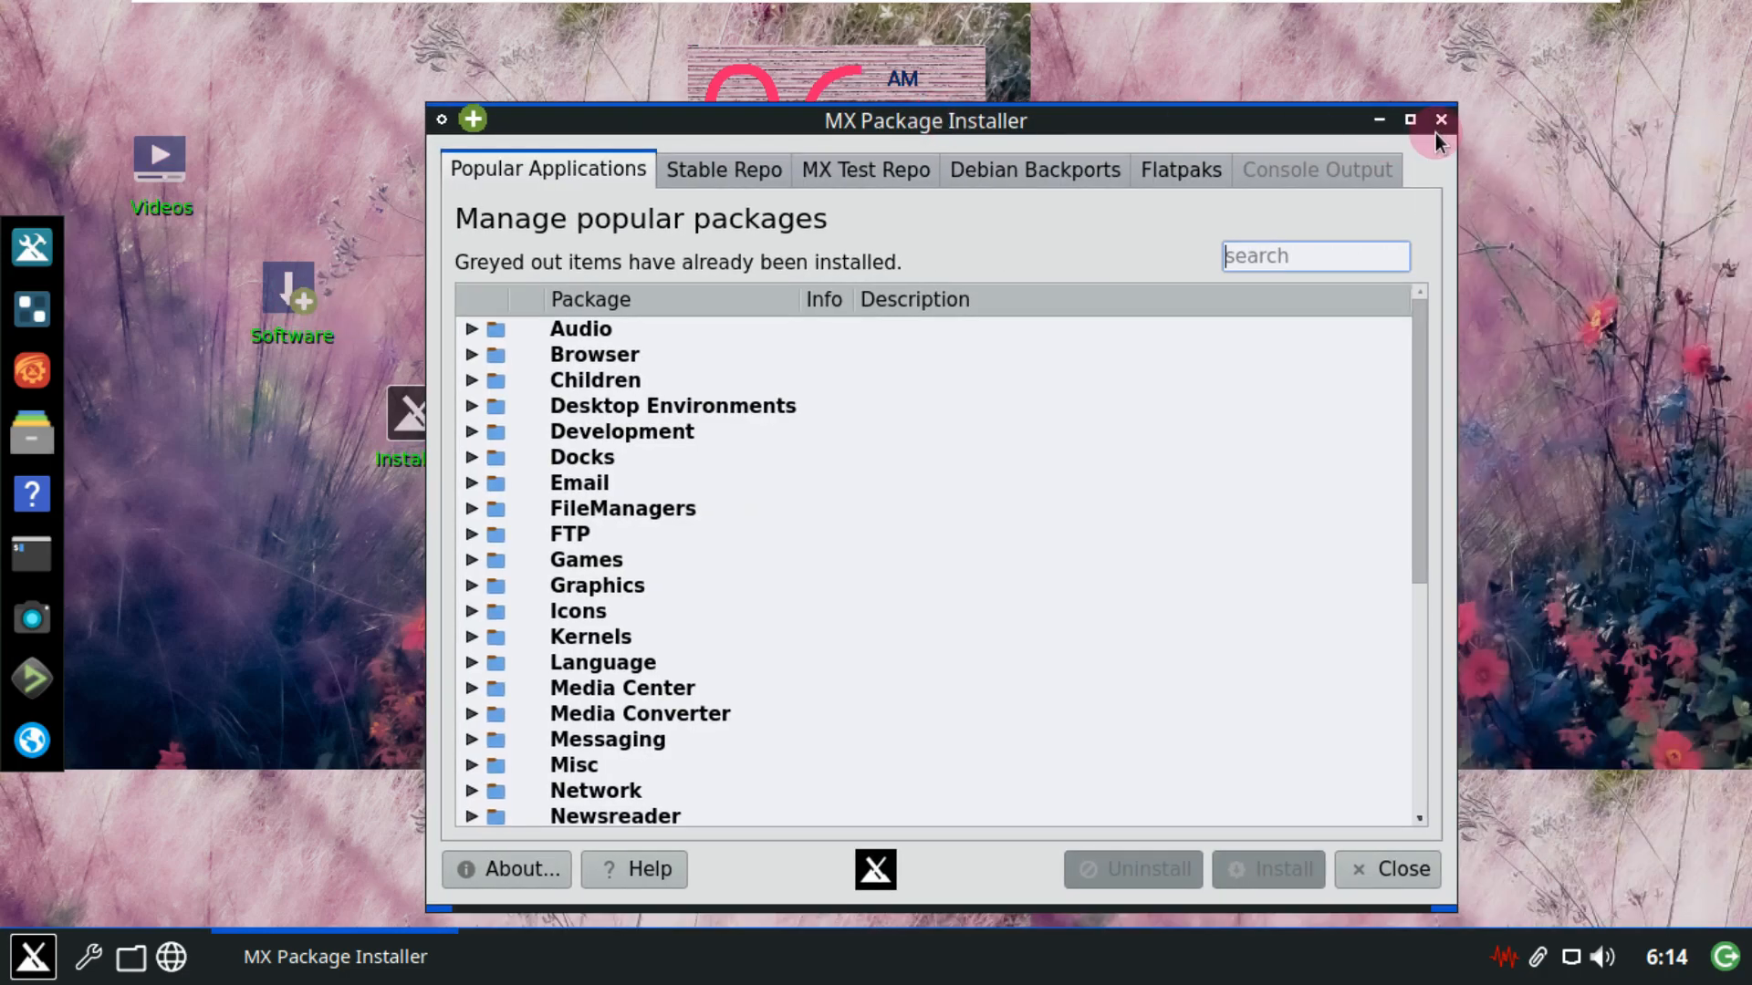
left_click(1408, 119)
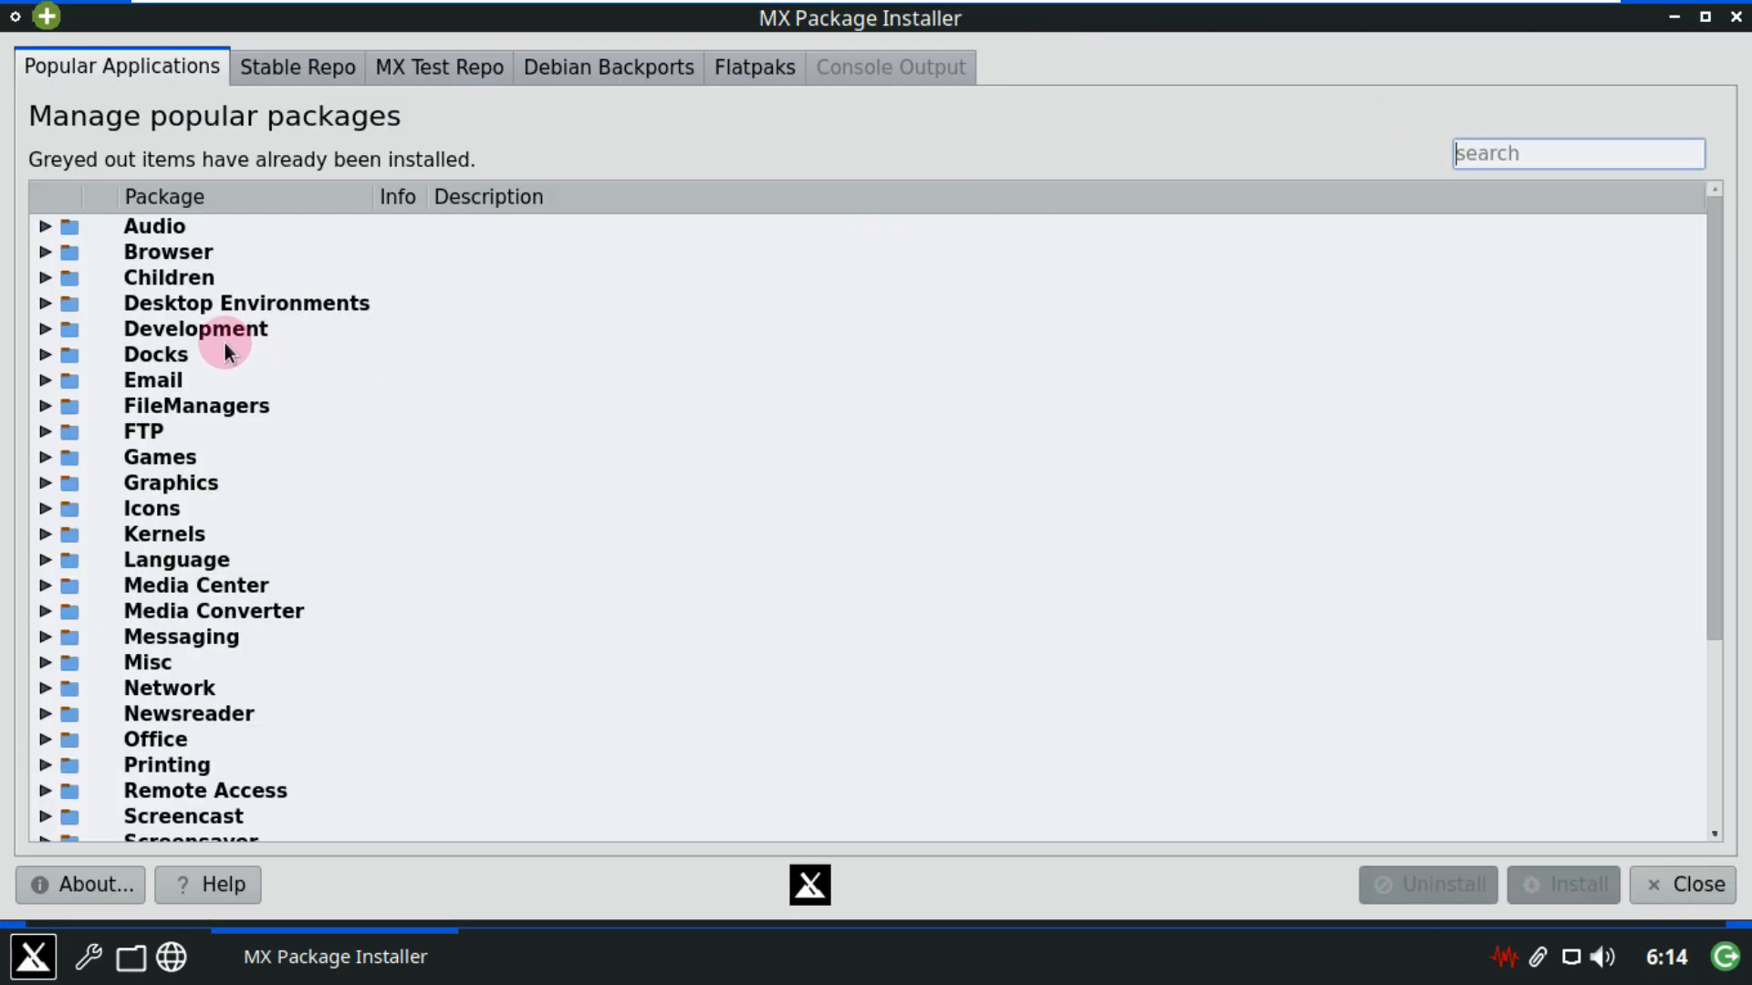
Expand and collapse the Audio and Browser categories, and view the About dialog showing version 22.8.02.
left_click(45, 226)
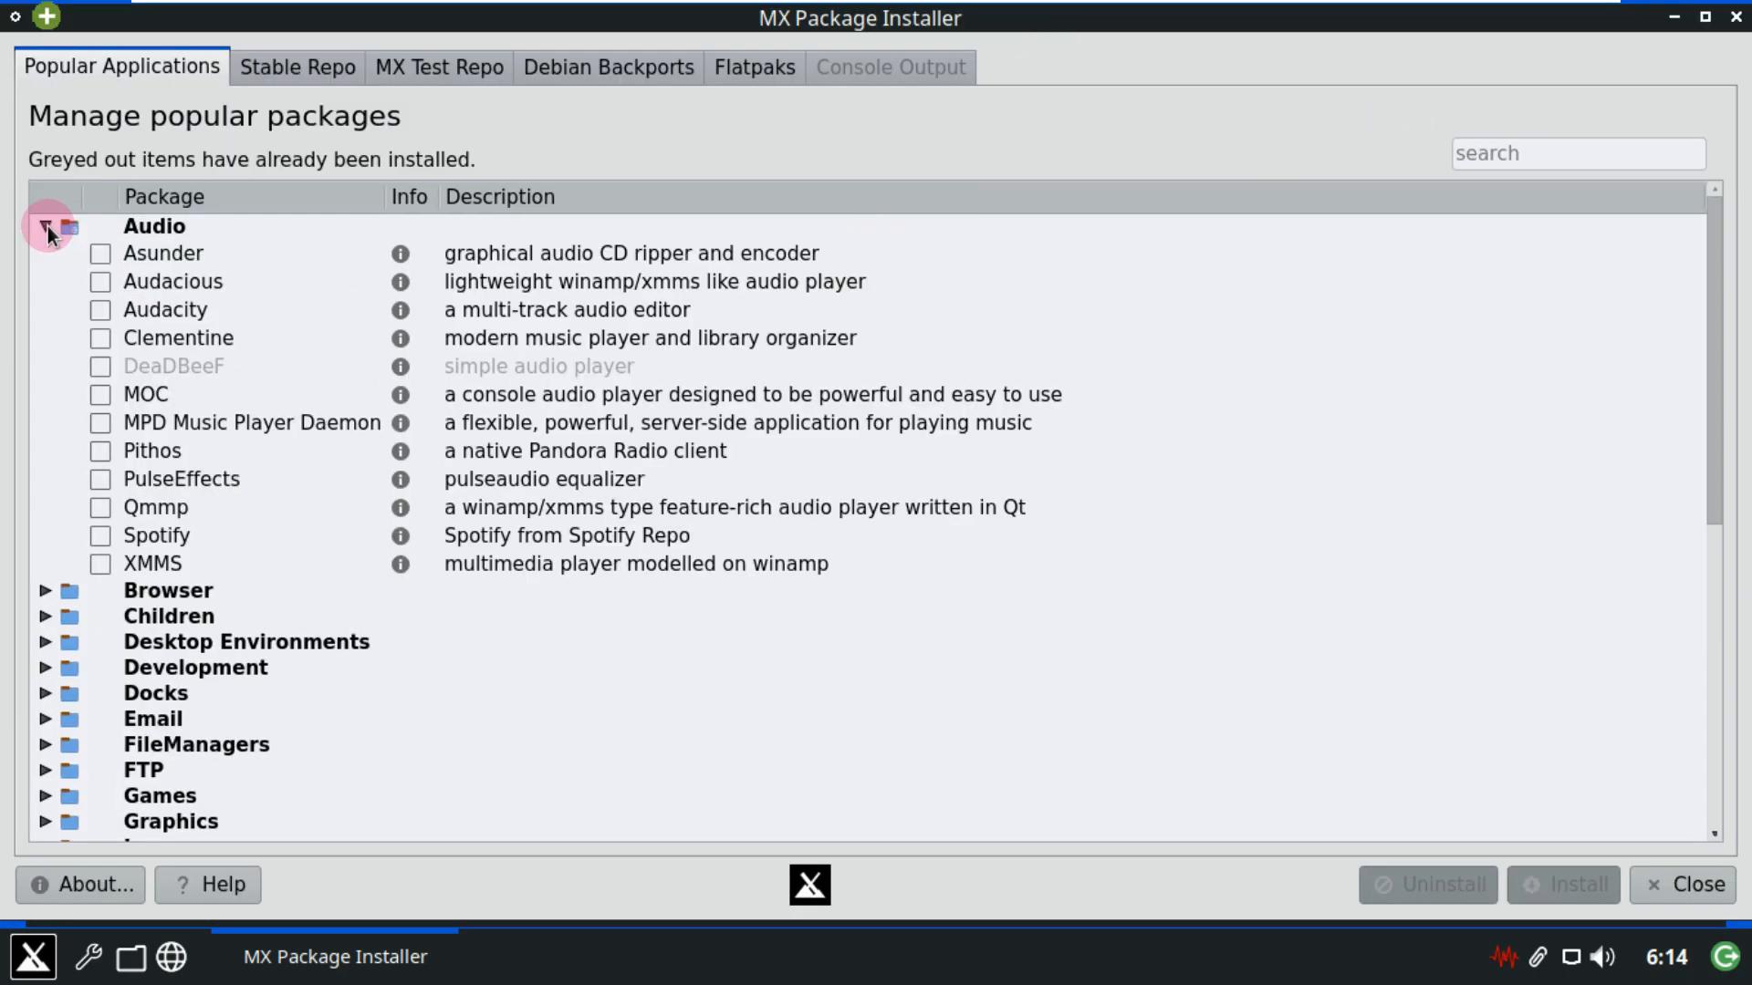
left_click(46, 226)
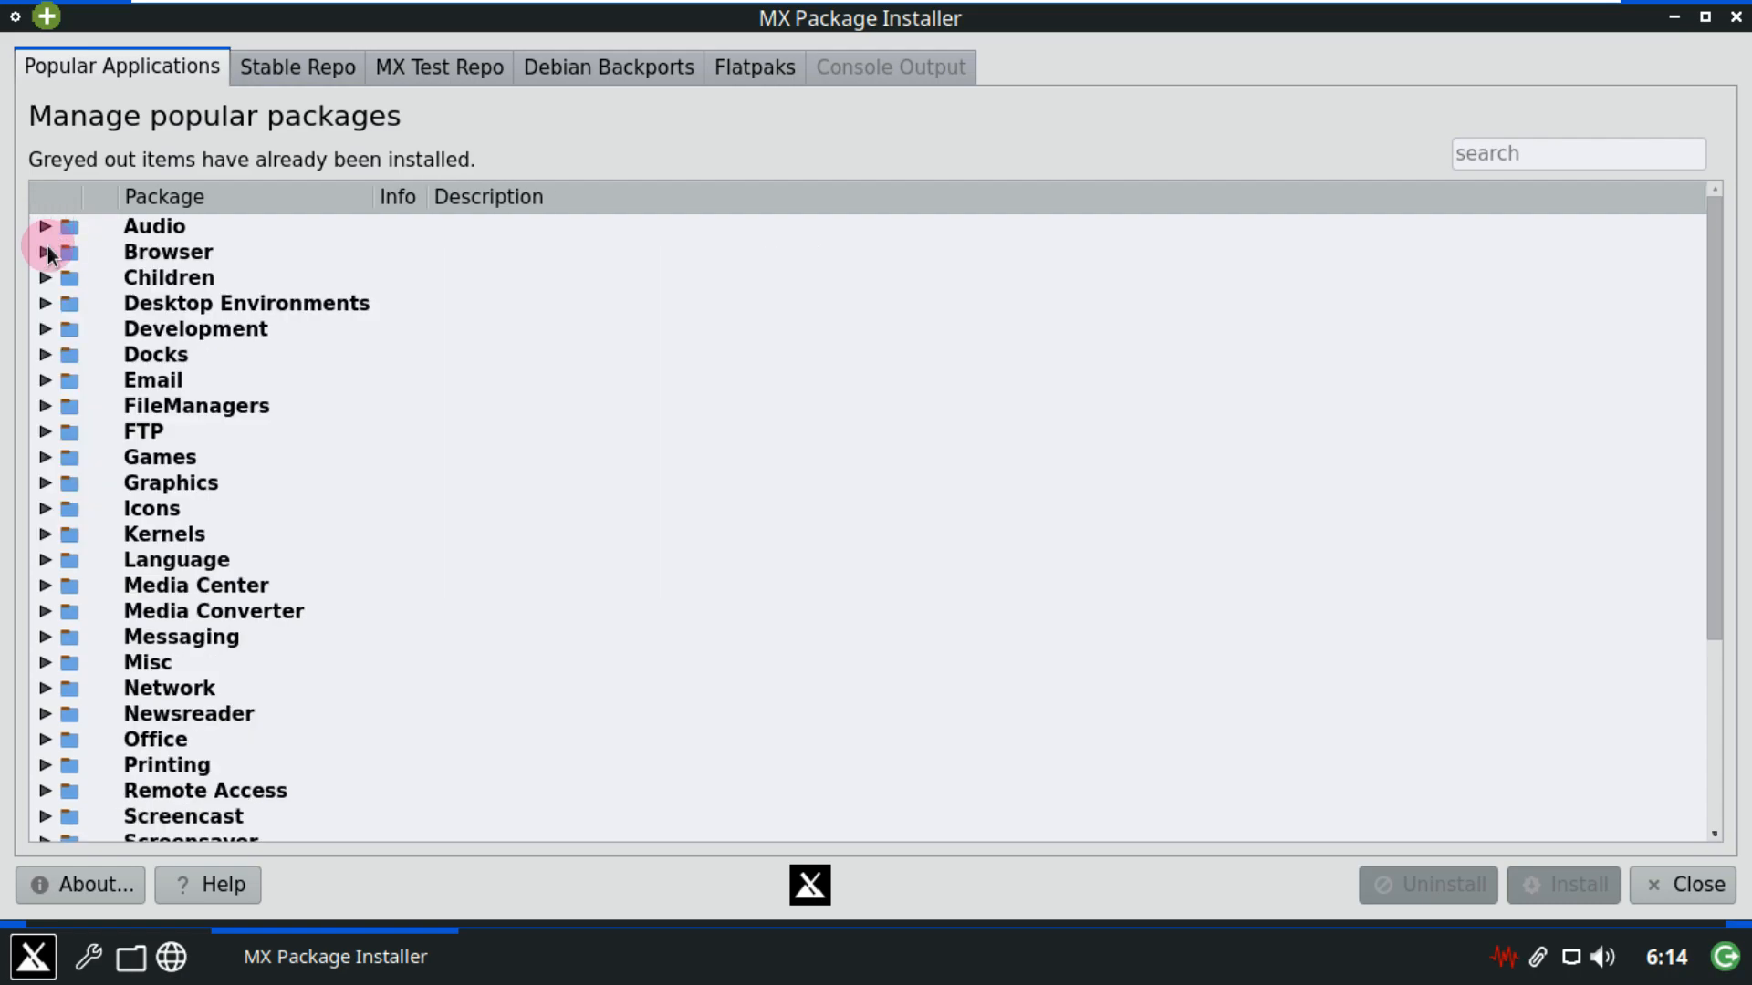
left_click(46, 249)
left_click(48, 247)
left_click(119, 901)
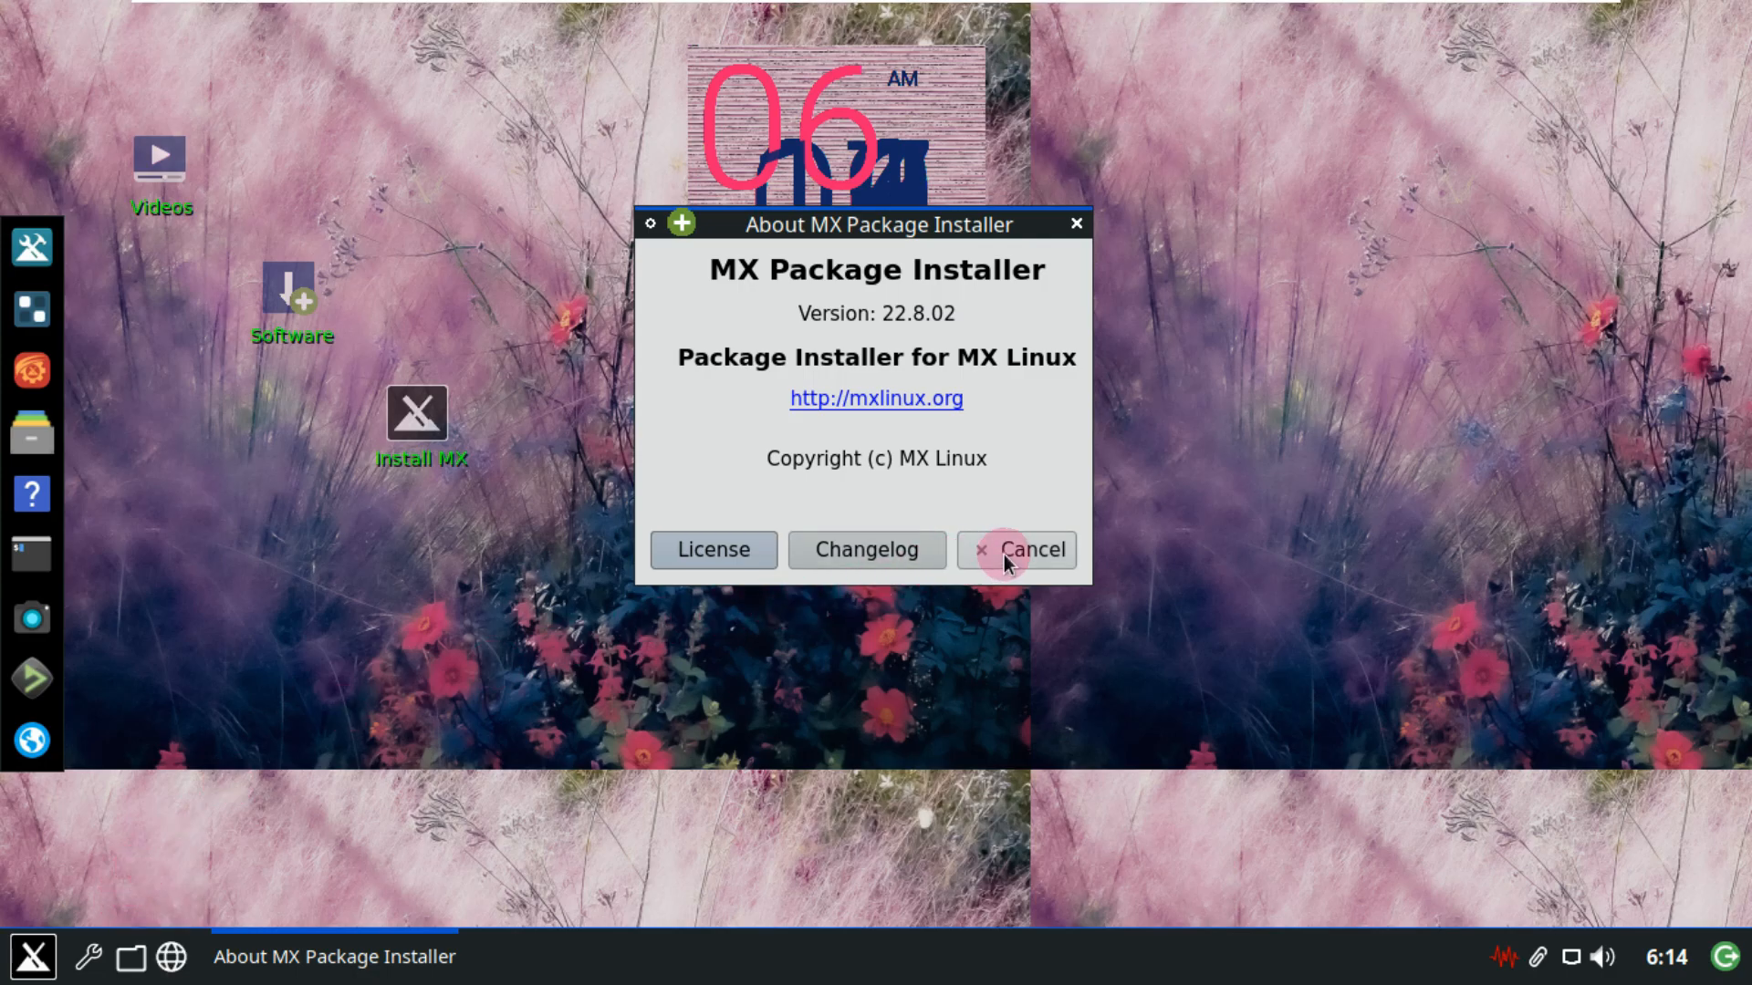
left_click(1003, 550)
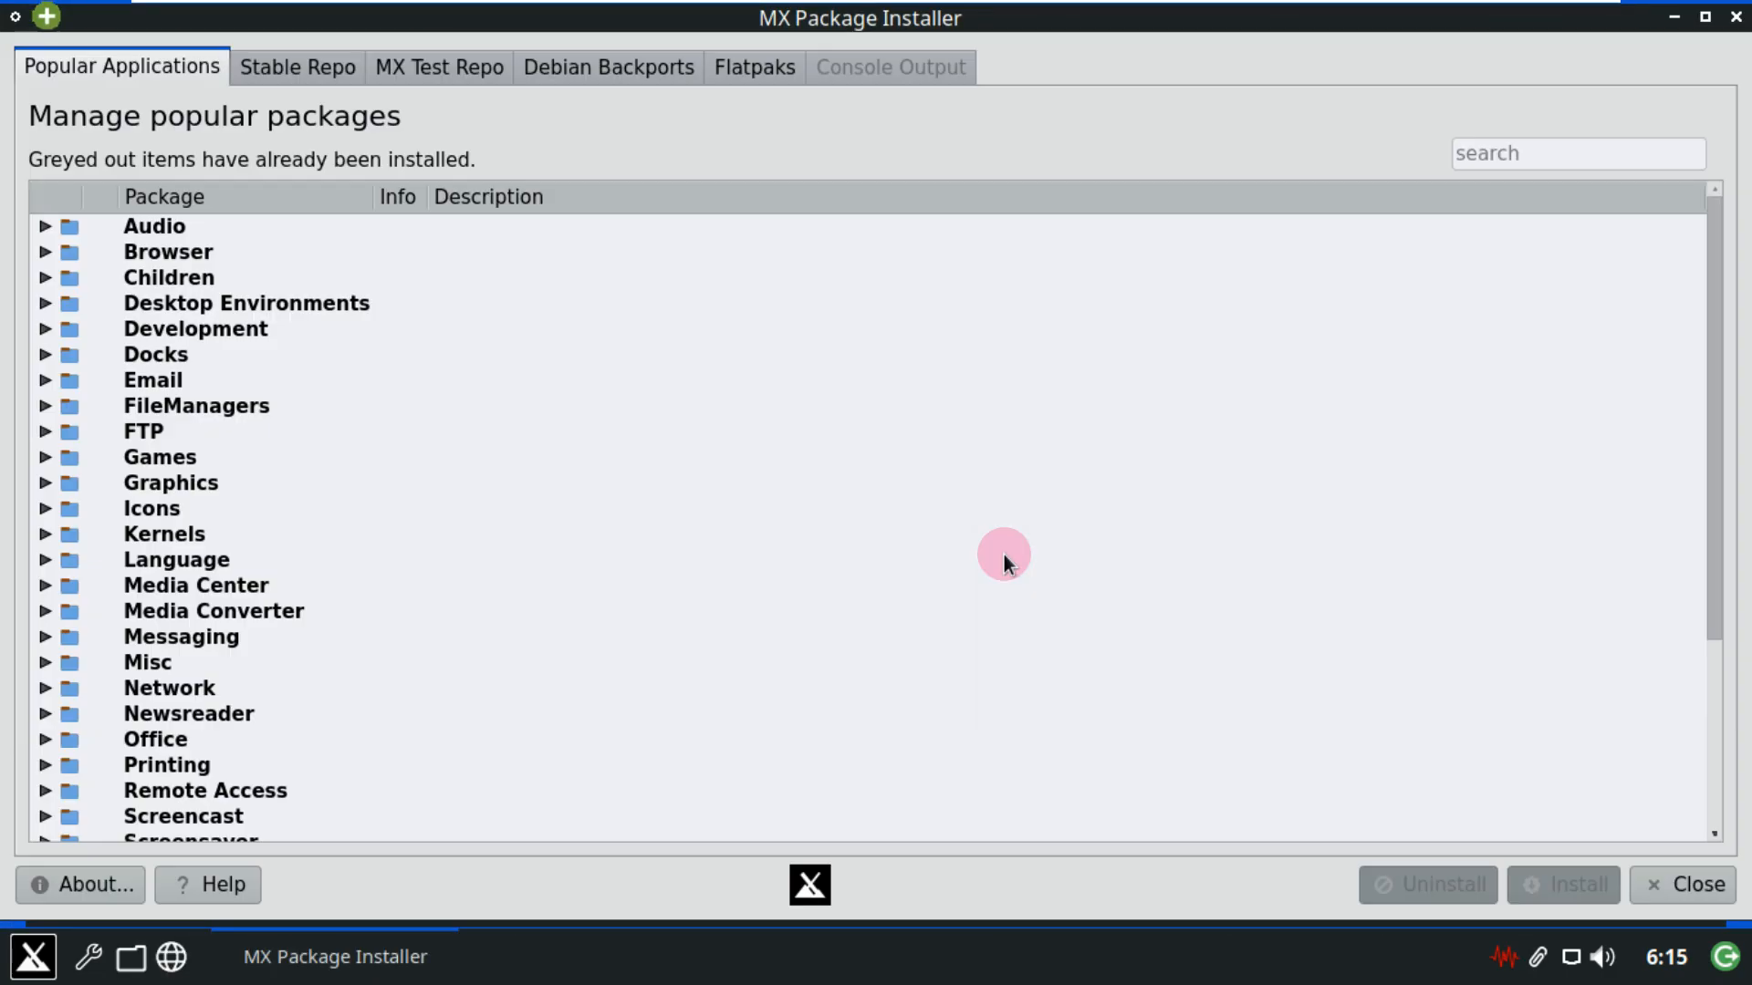
Expand and collapse the Children and Desktop Environments categories, scroll the list, then switch to Stable Repo.
left_click(45, 278)
left_click(45, 282)
left_click(46, 297)
left_click(46, 297)
left_click(46, 301)
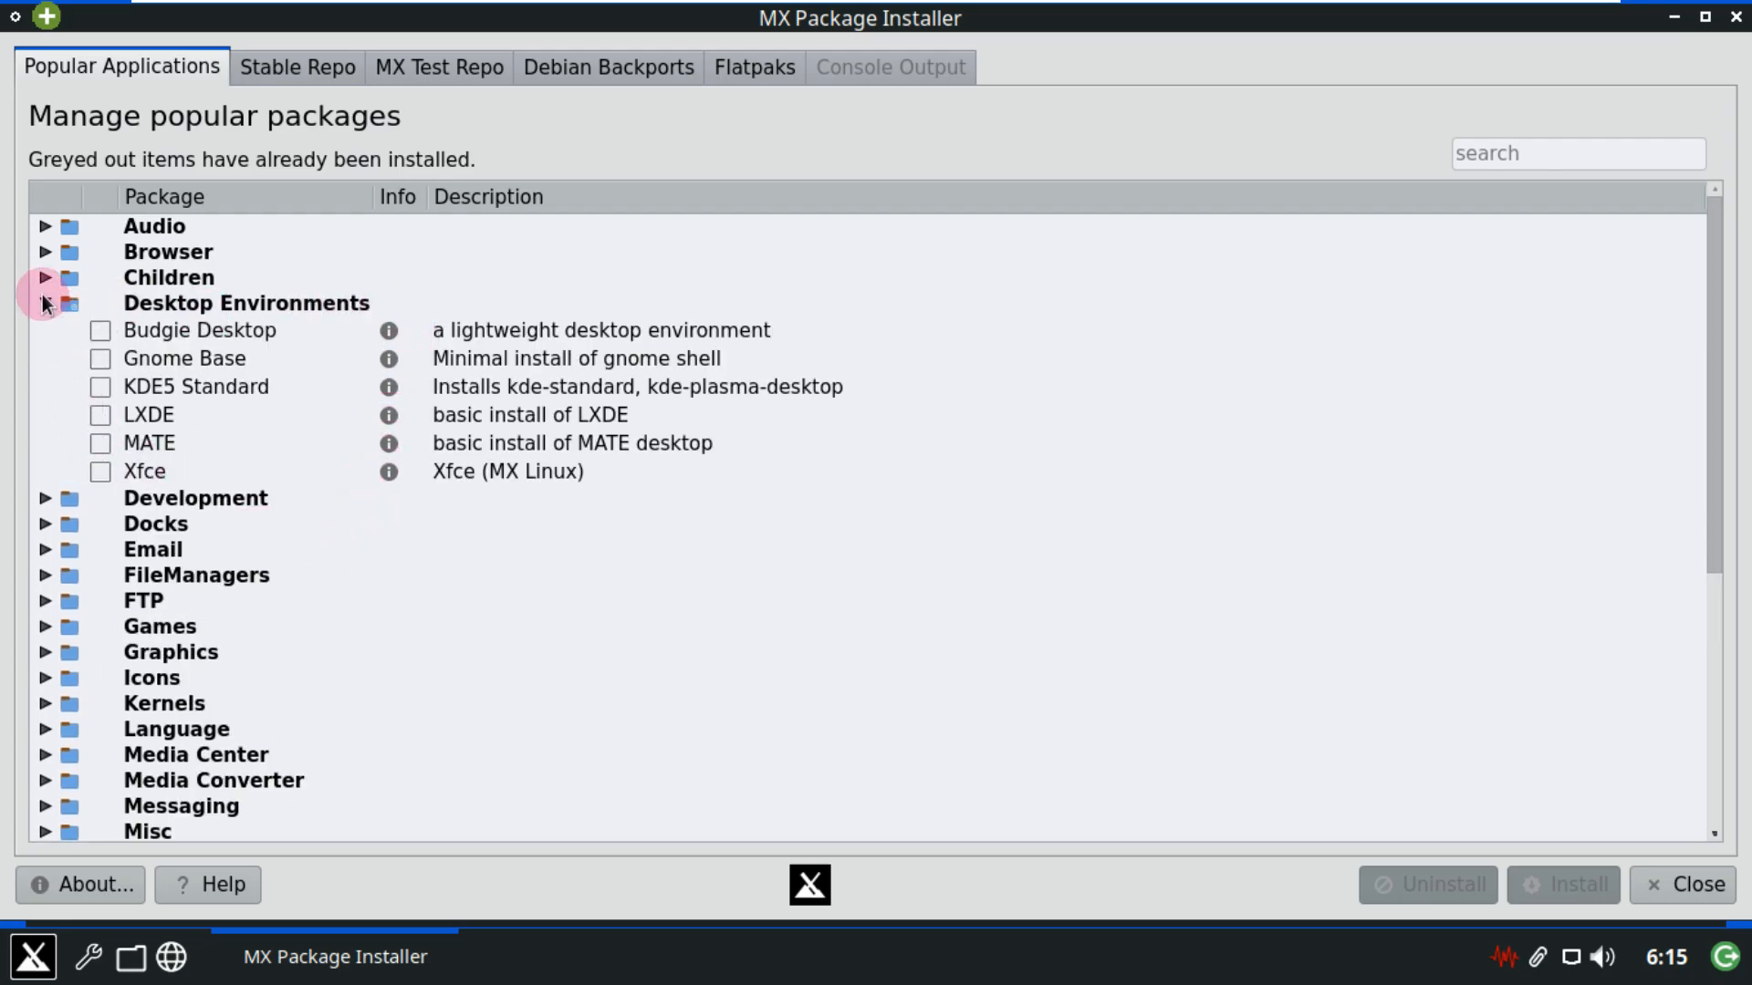
left_click(45, 301)
scroll(232, 571, "down", 1)
scroll(232, 571, "down", 3)
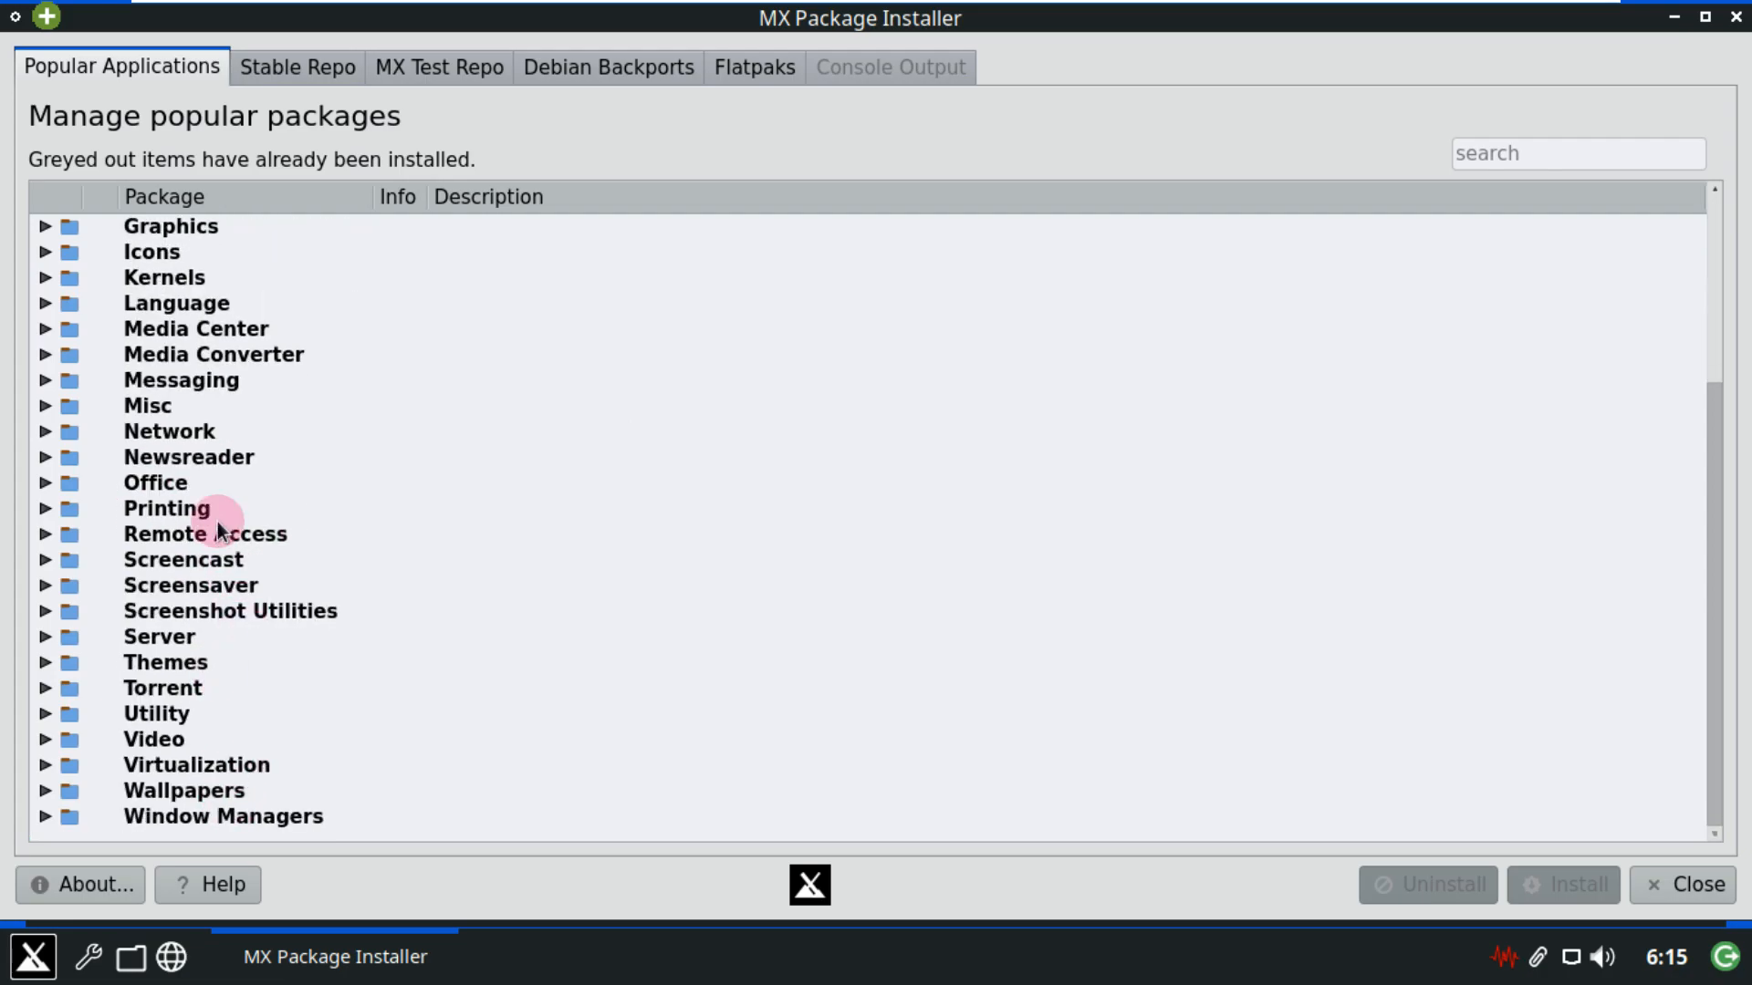
left_click(331, 72)
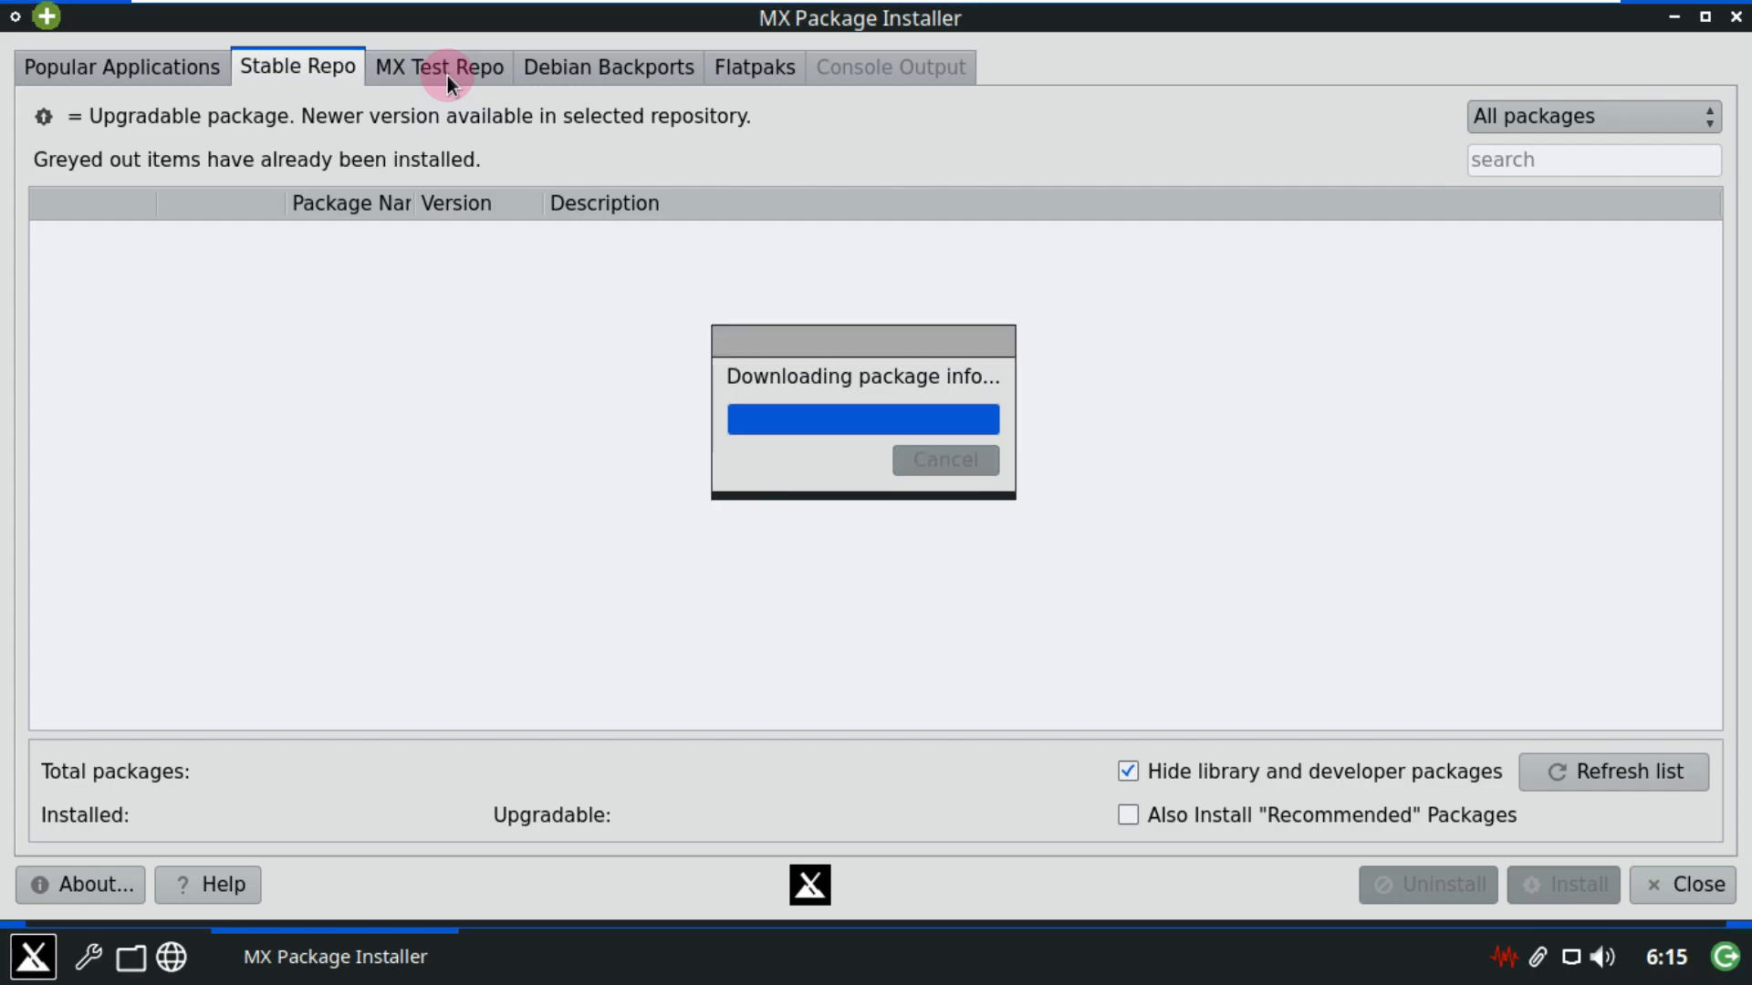
Scroll through the 60358-package Stable Repo list, then switch to the MX Test Repo.
scroll(578, 458, "down", 9)
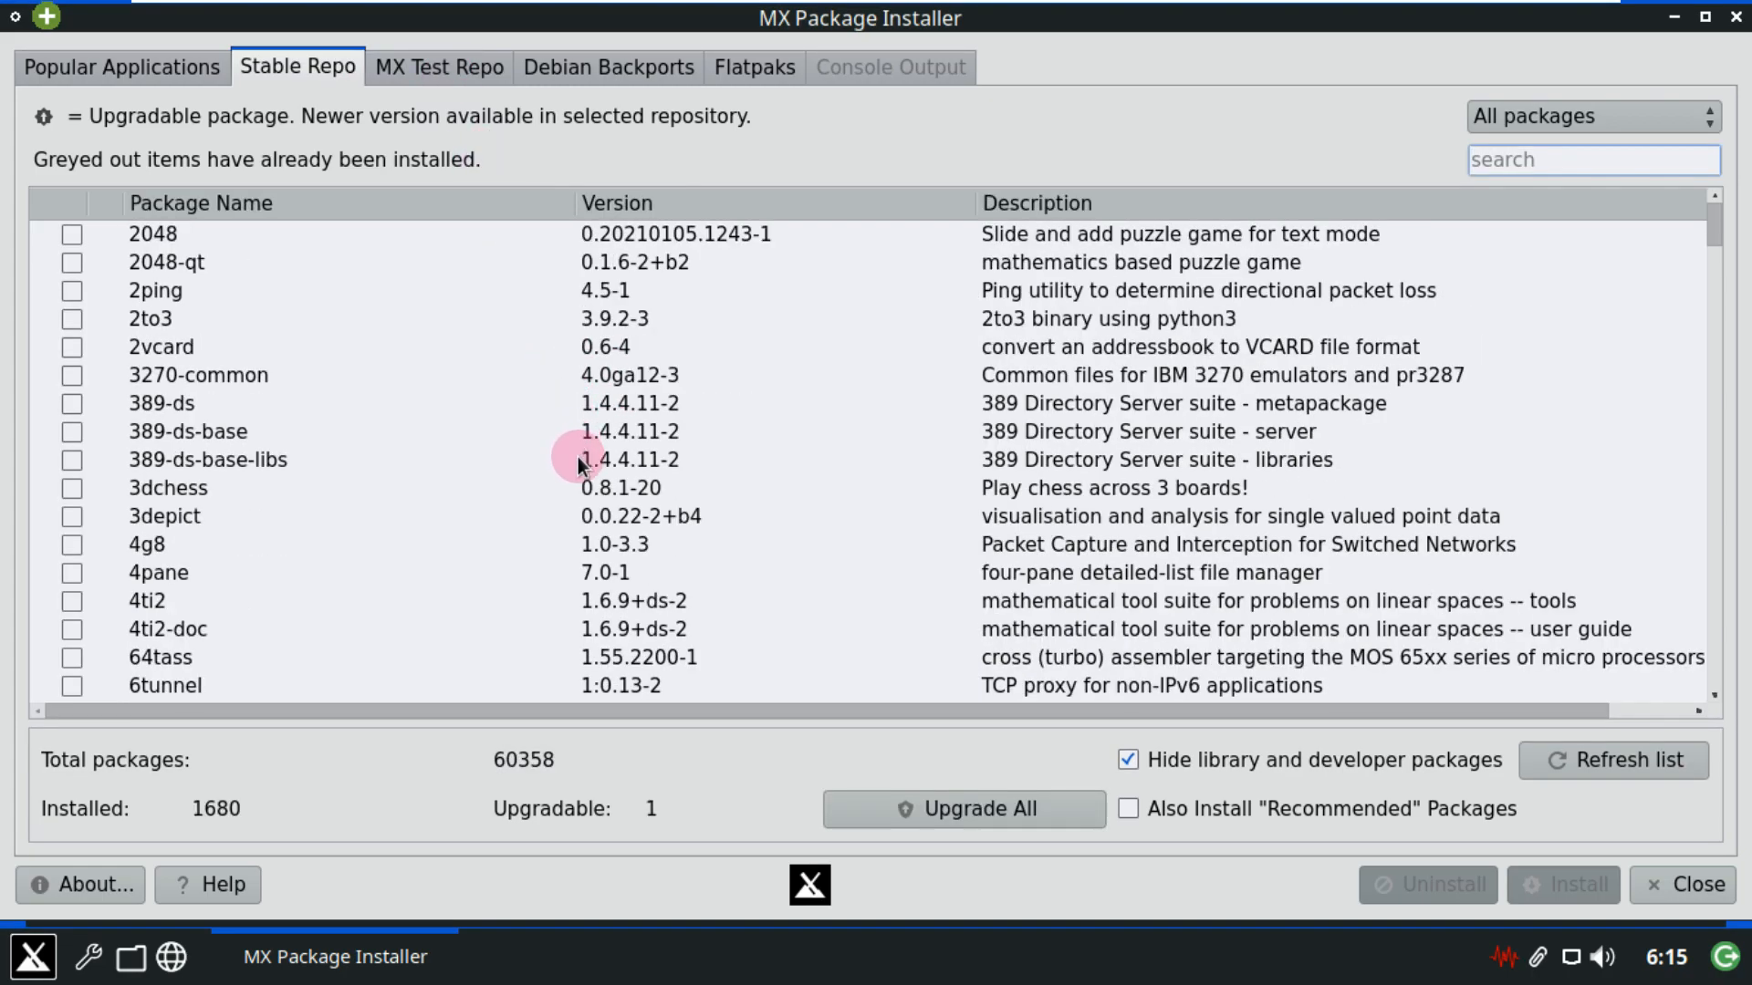
scroll(578, 458, "down", 6)
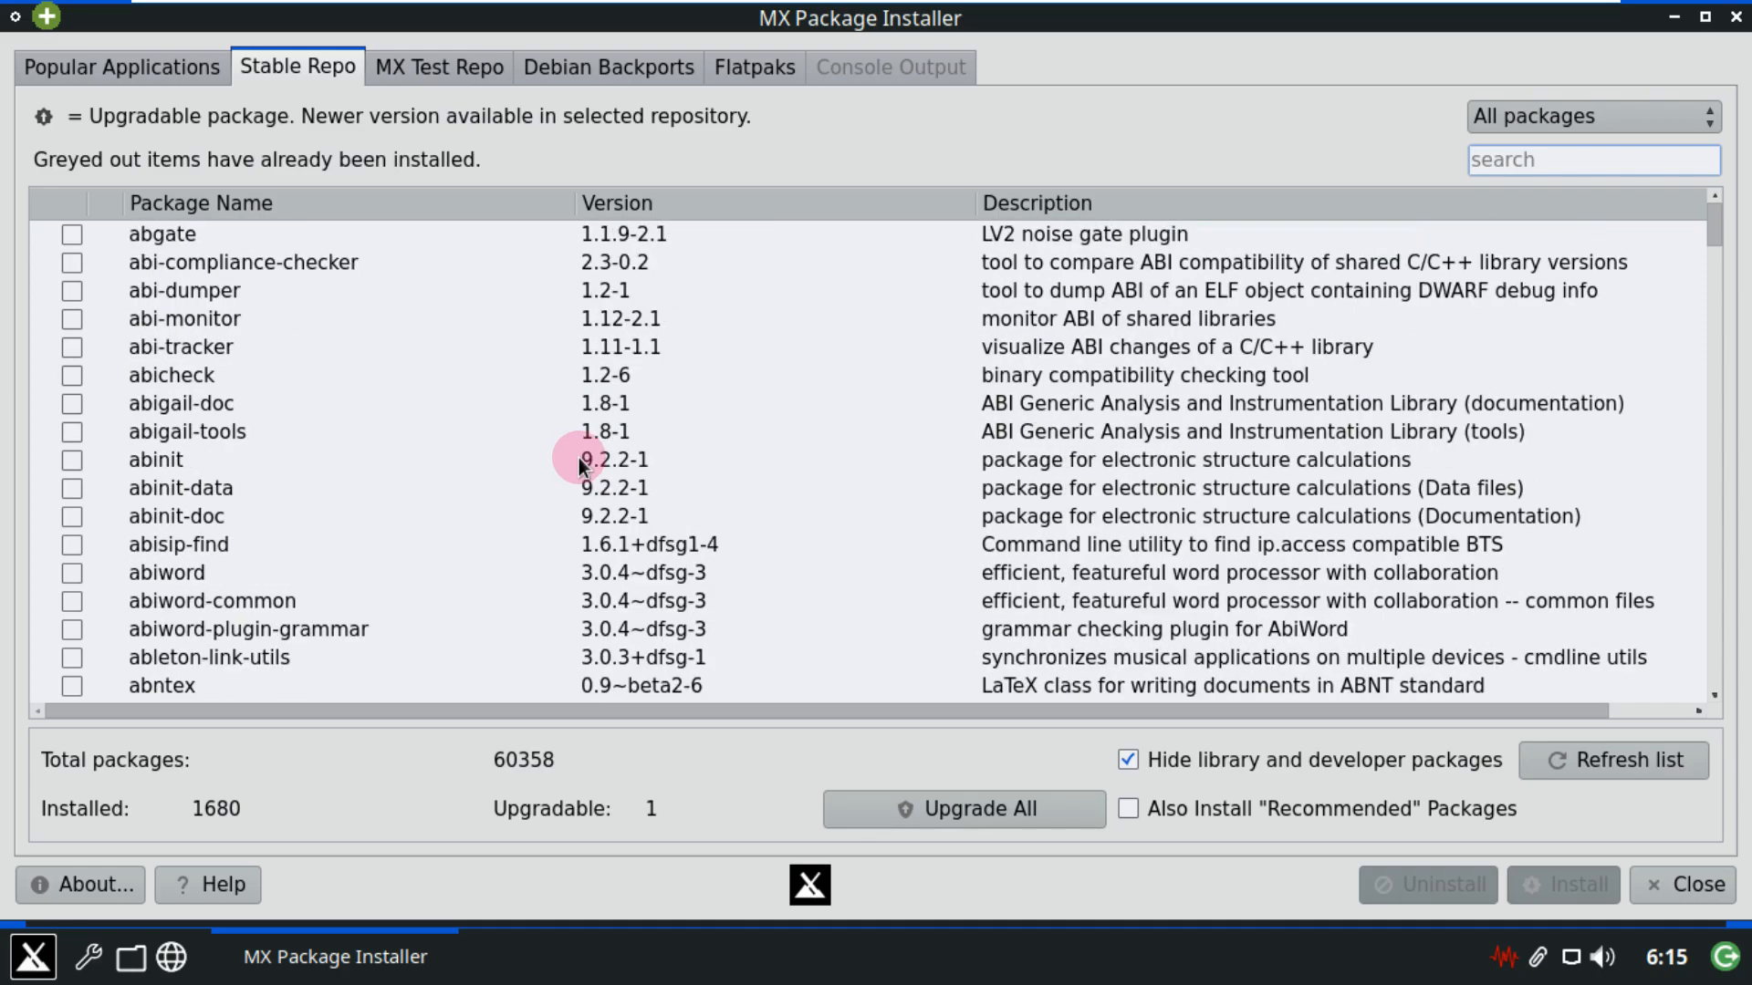
scroll(578, 458, "down", 15)
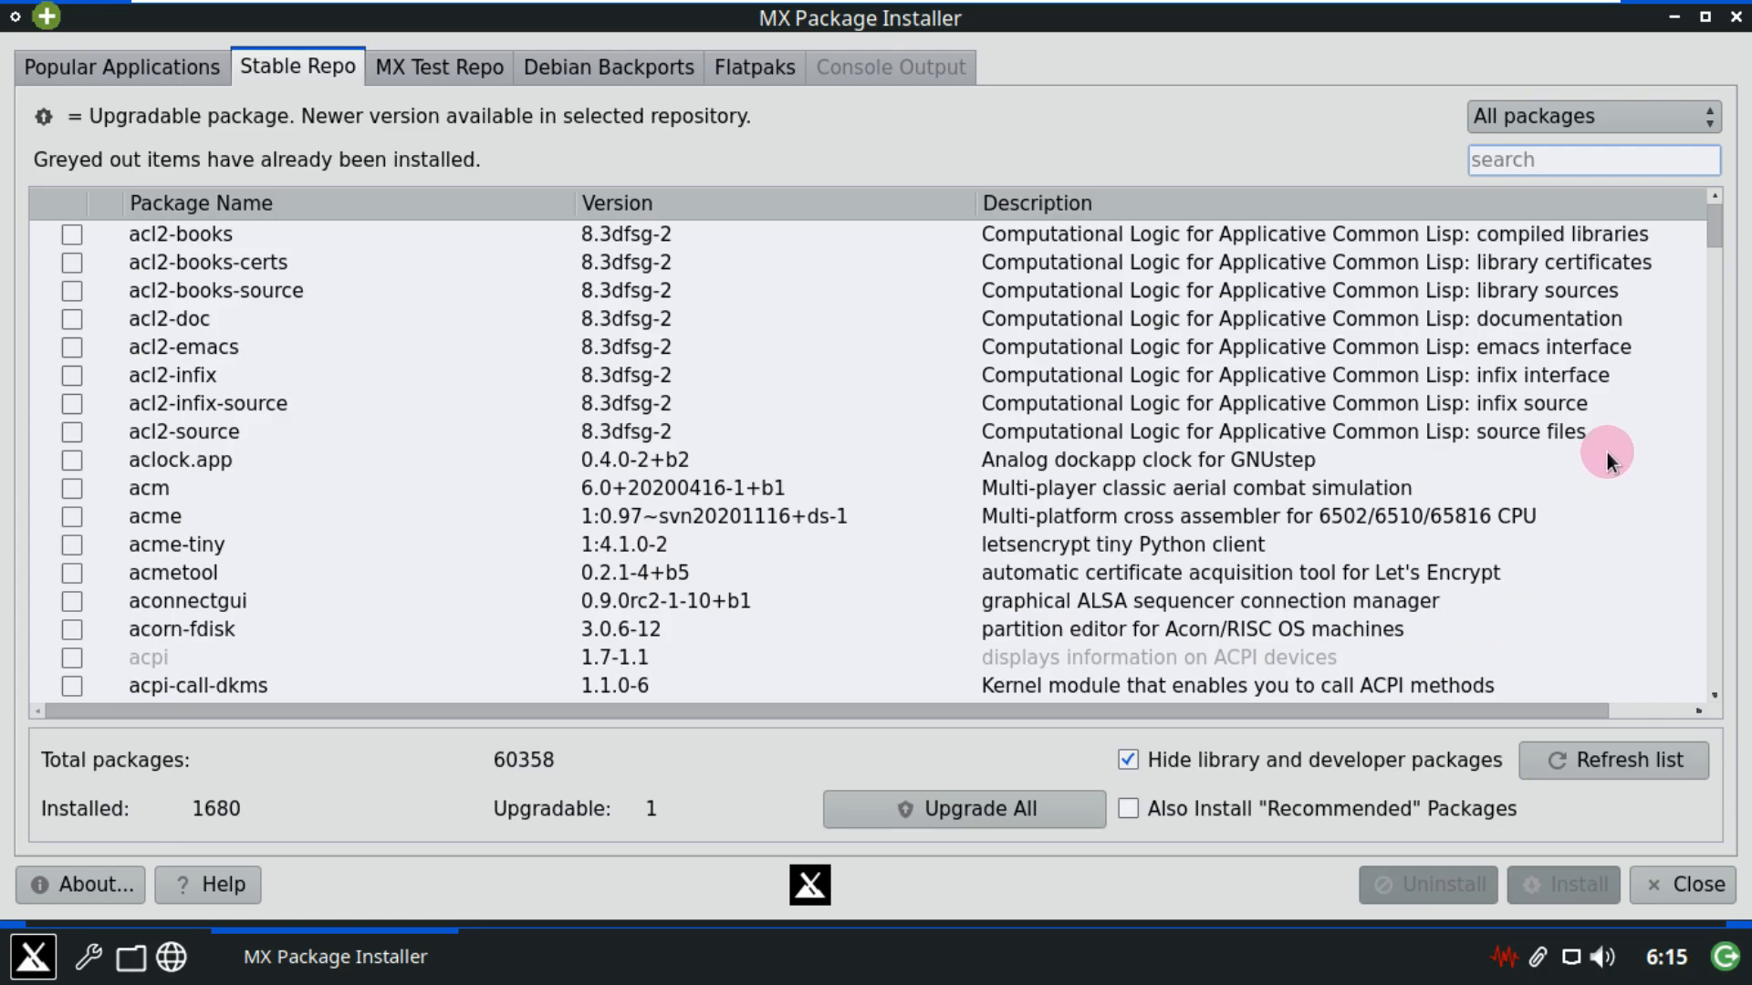
left_click_drag(1713, 225, 1713, 702)
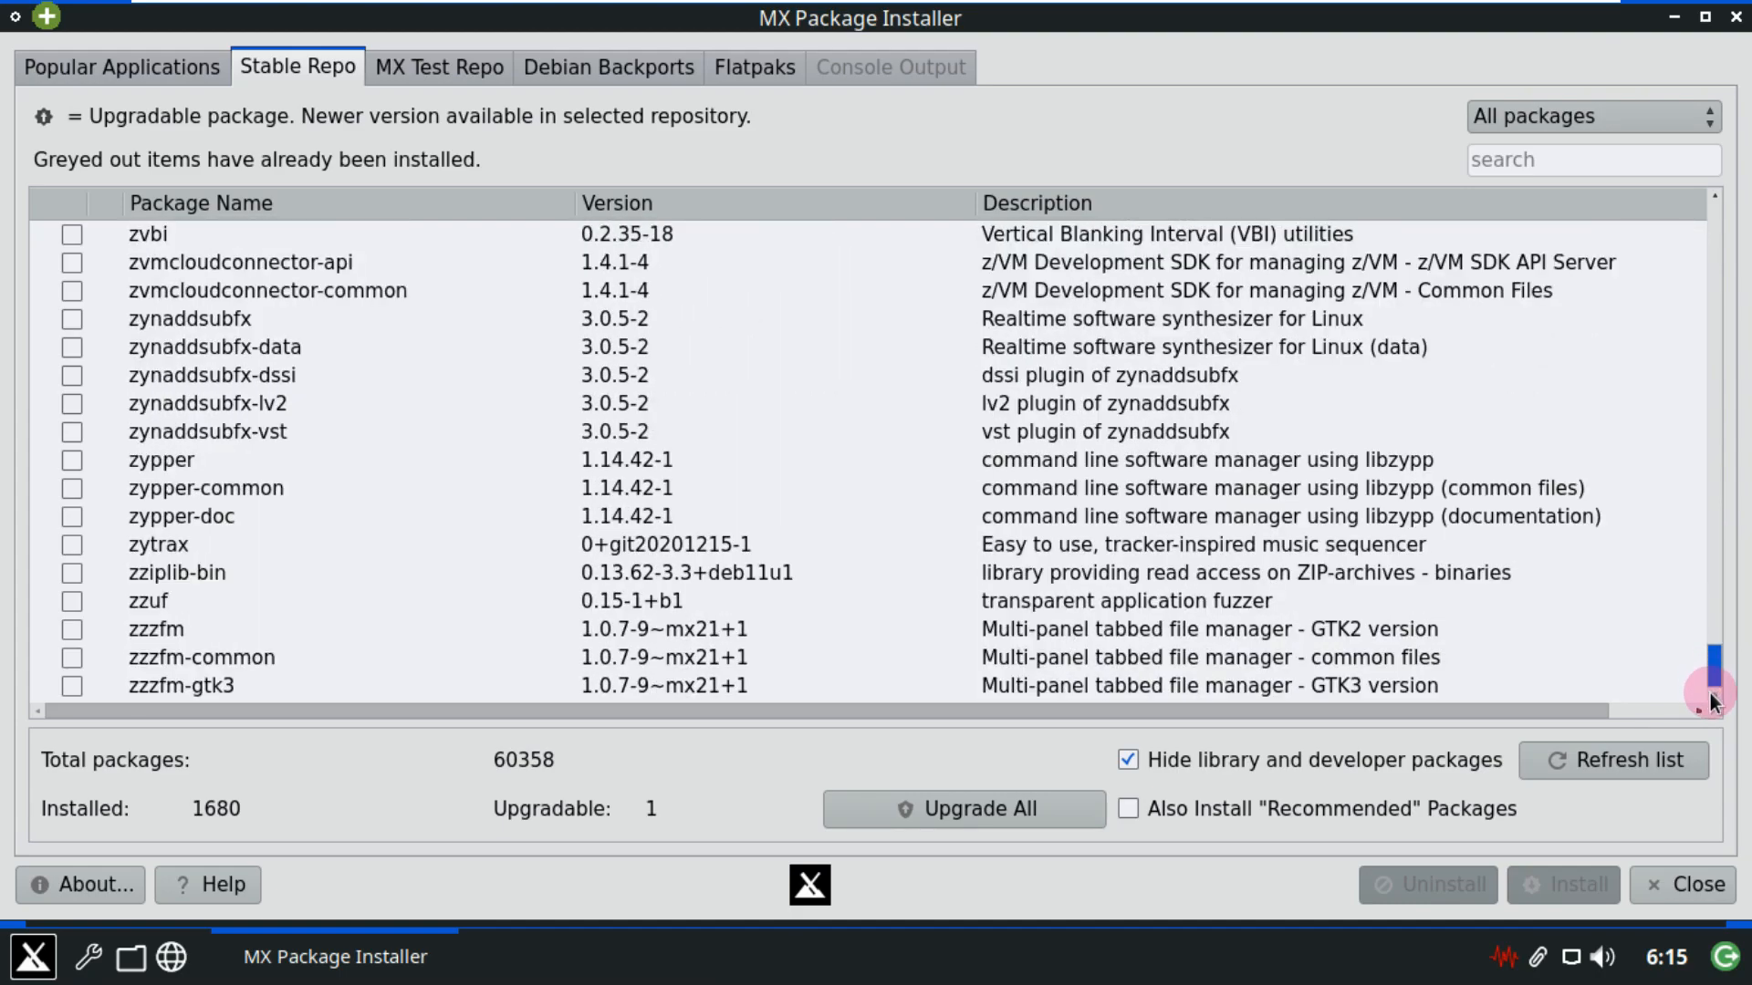
left_click(470, 71)
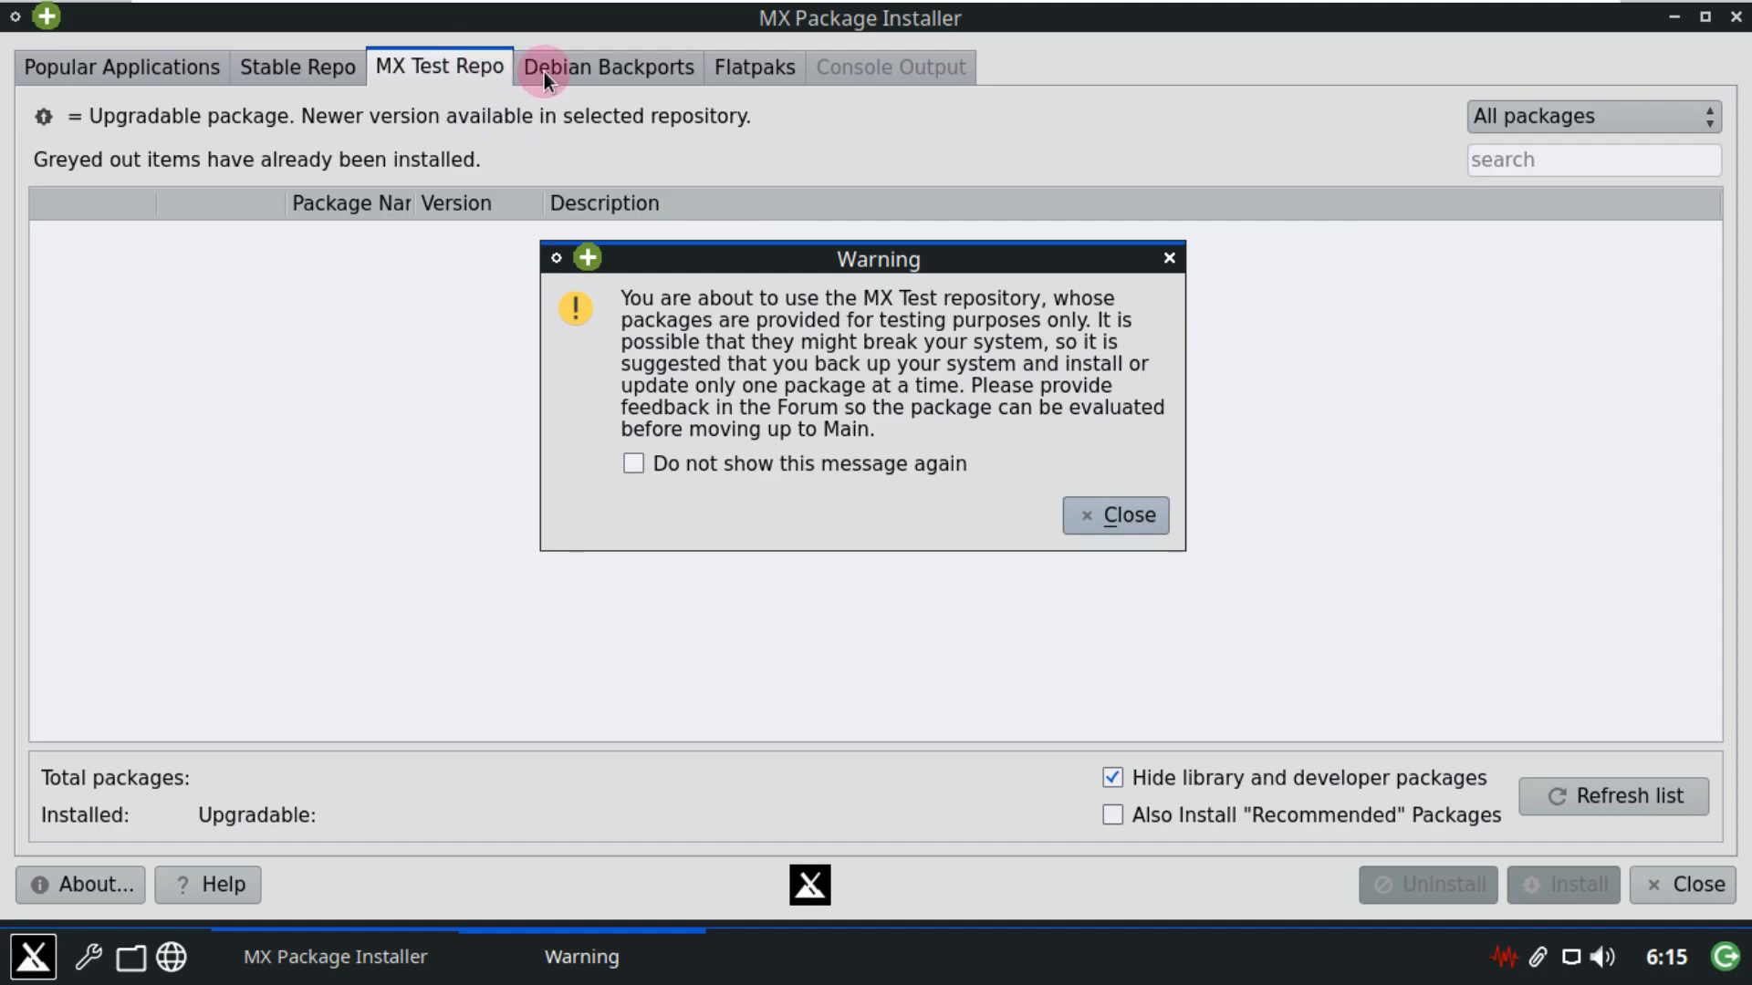
Dismiss the Test Repo warning, load Debian Backports' 2737 packages, then switch to Flatpaks.
left_click(1076, 511)
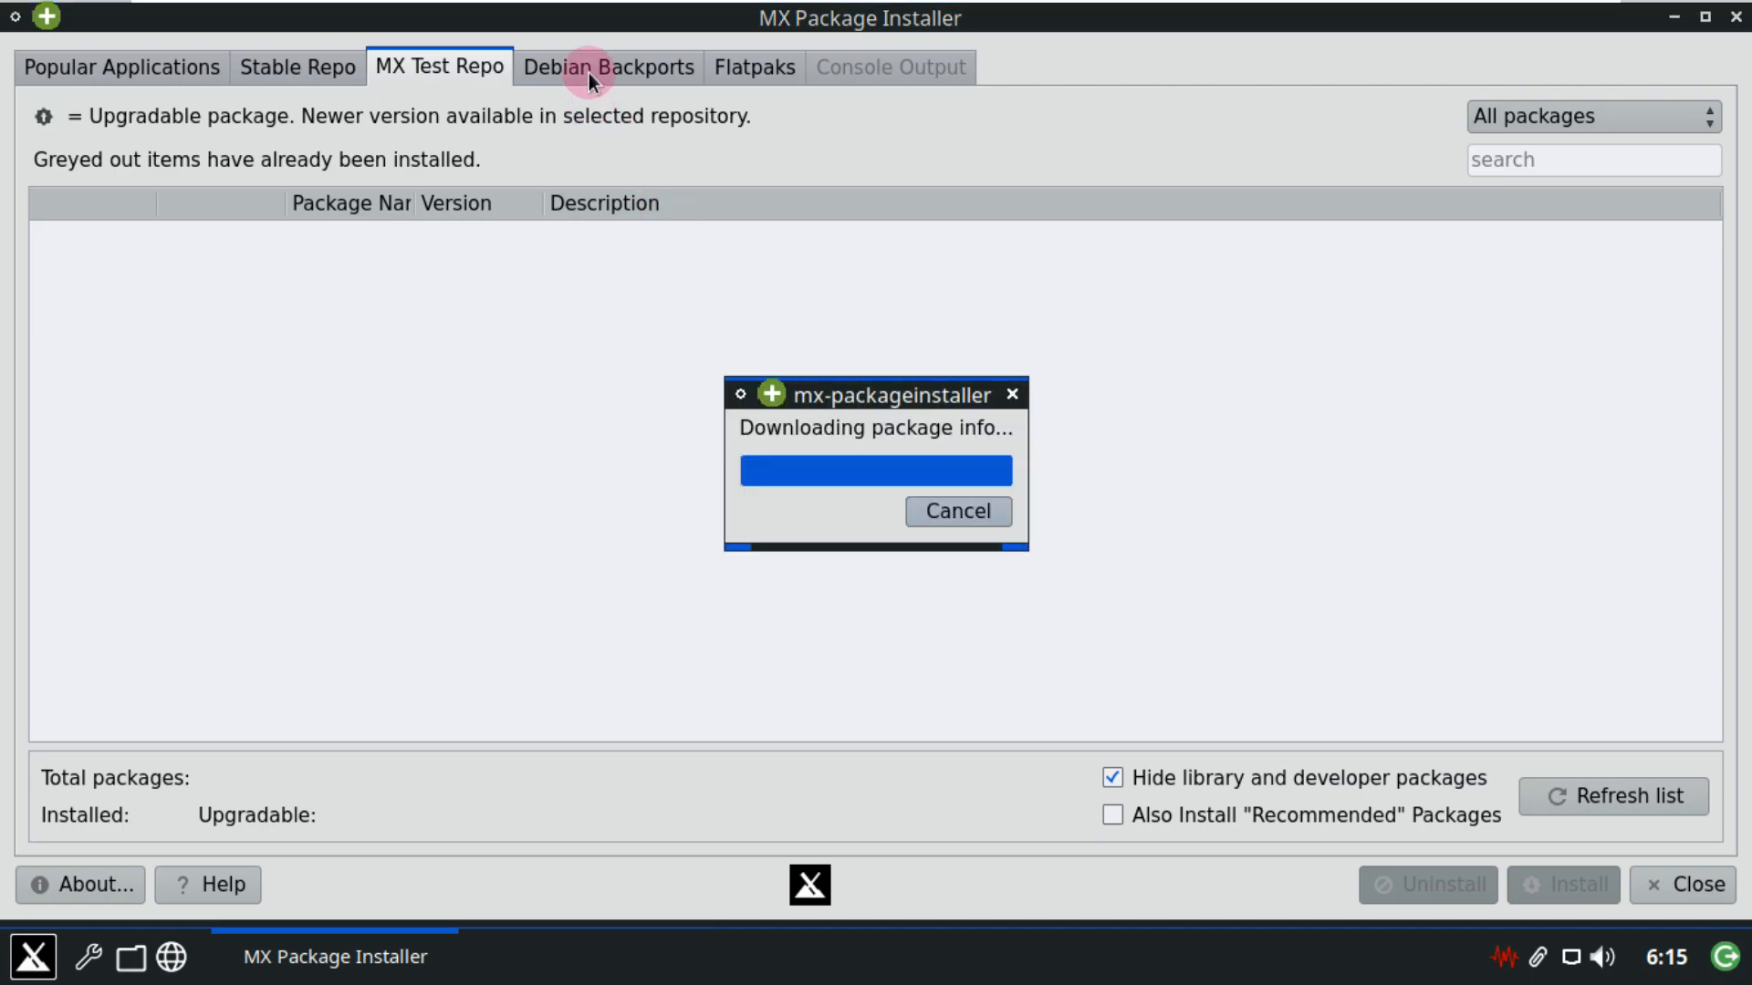
left_click(637, 68)
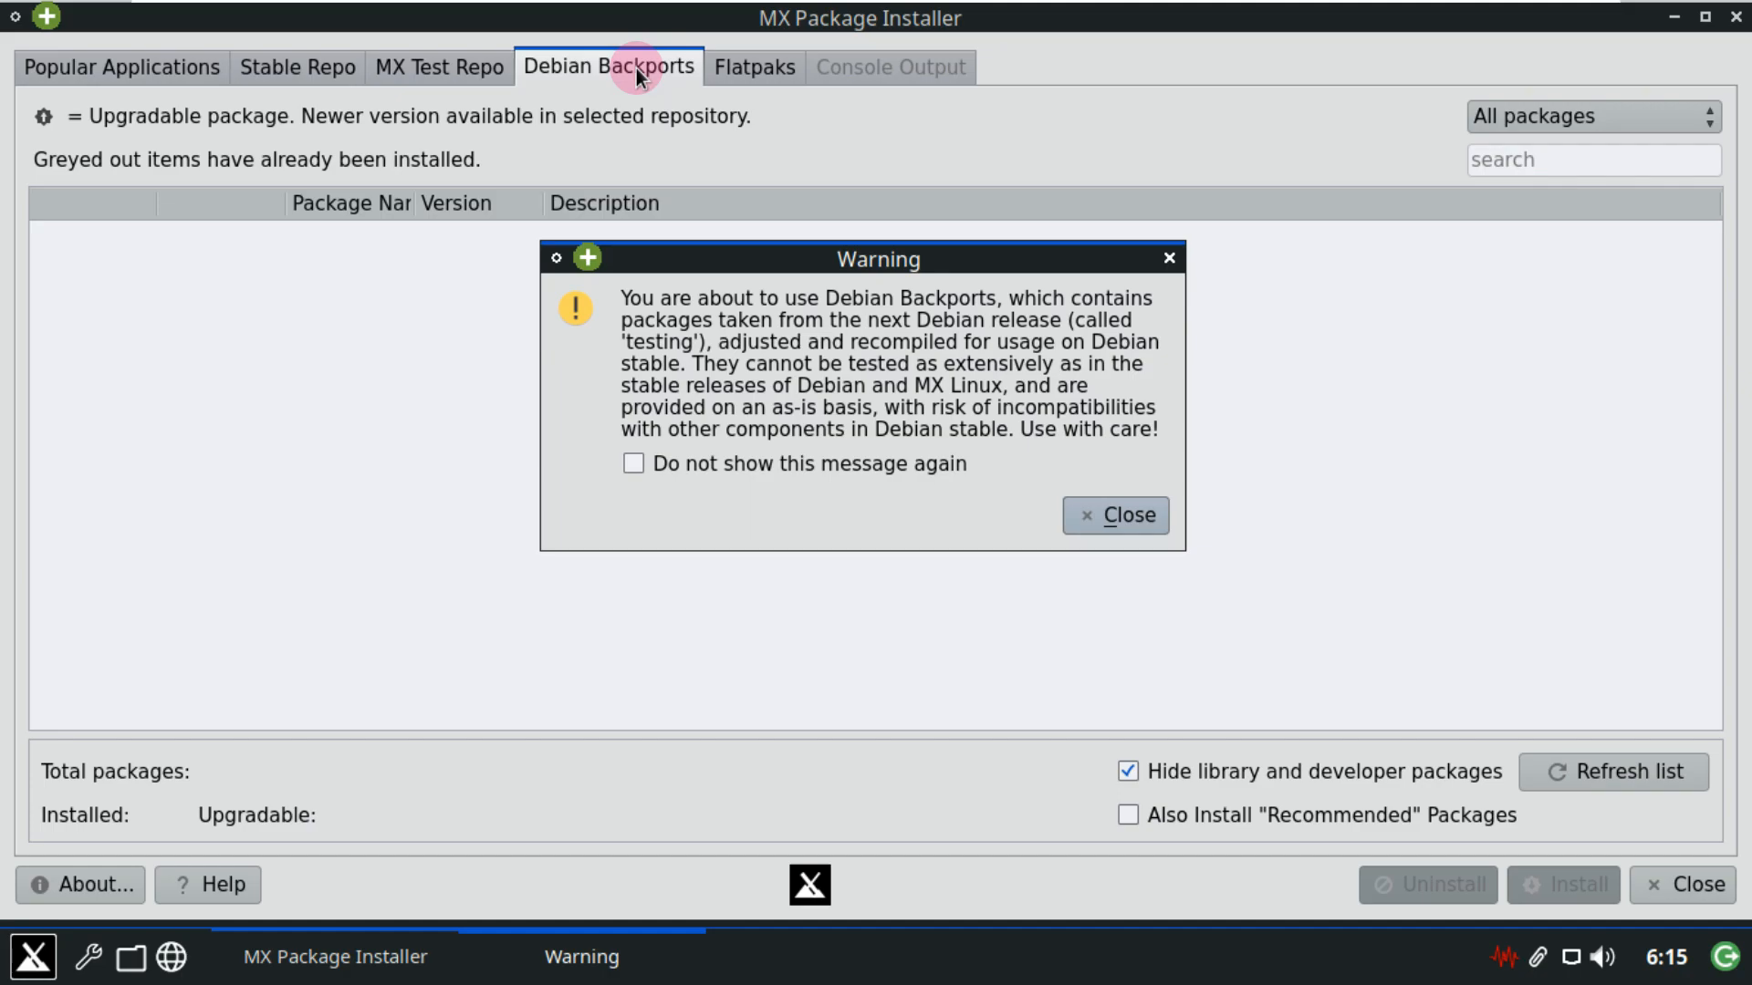
left_click(1114, 511)
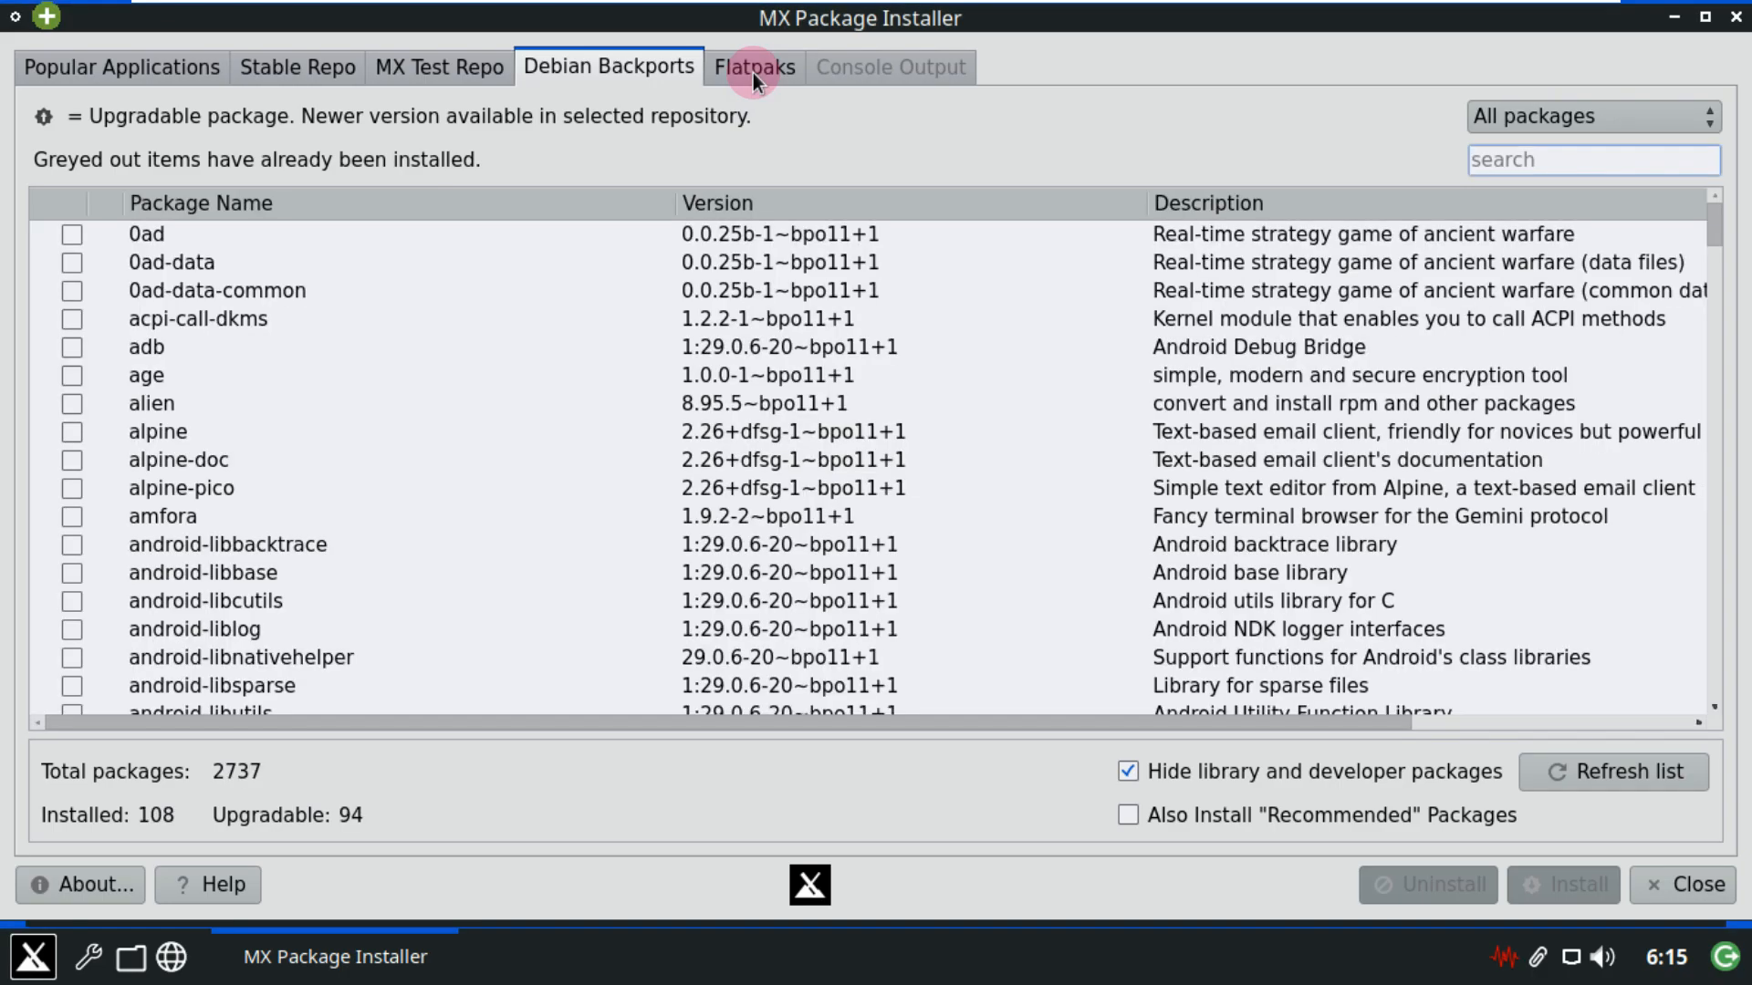
left_click(753, 73)
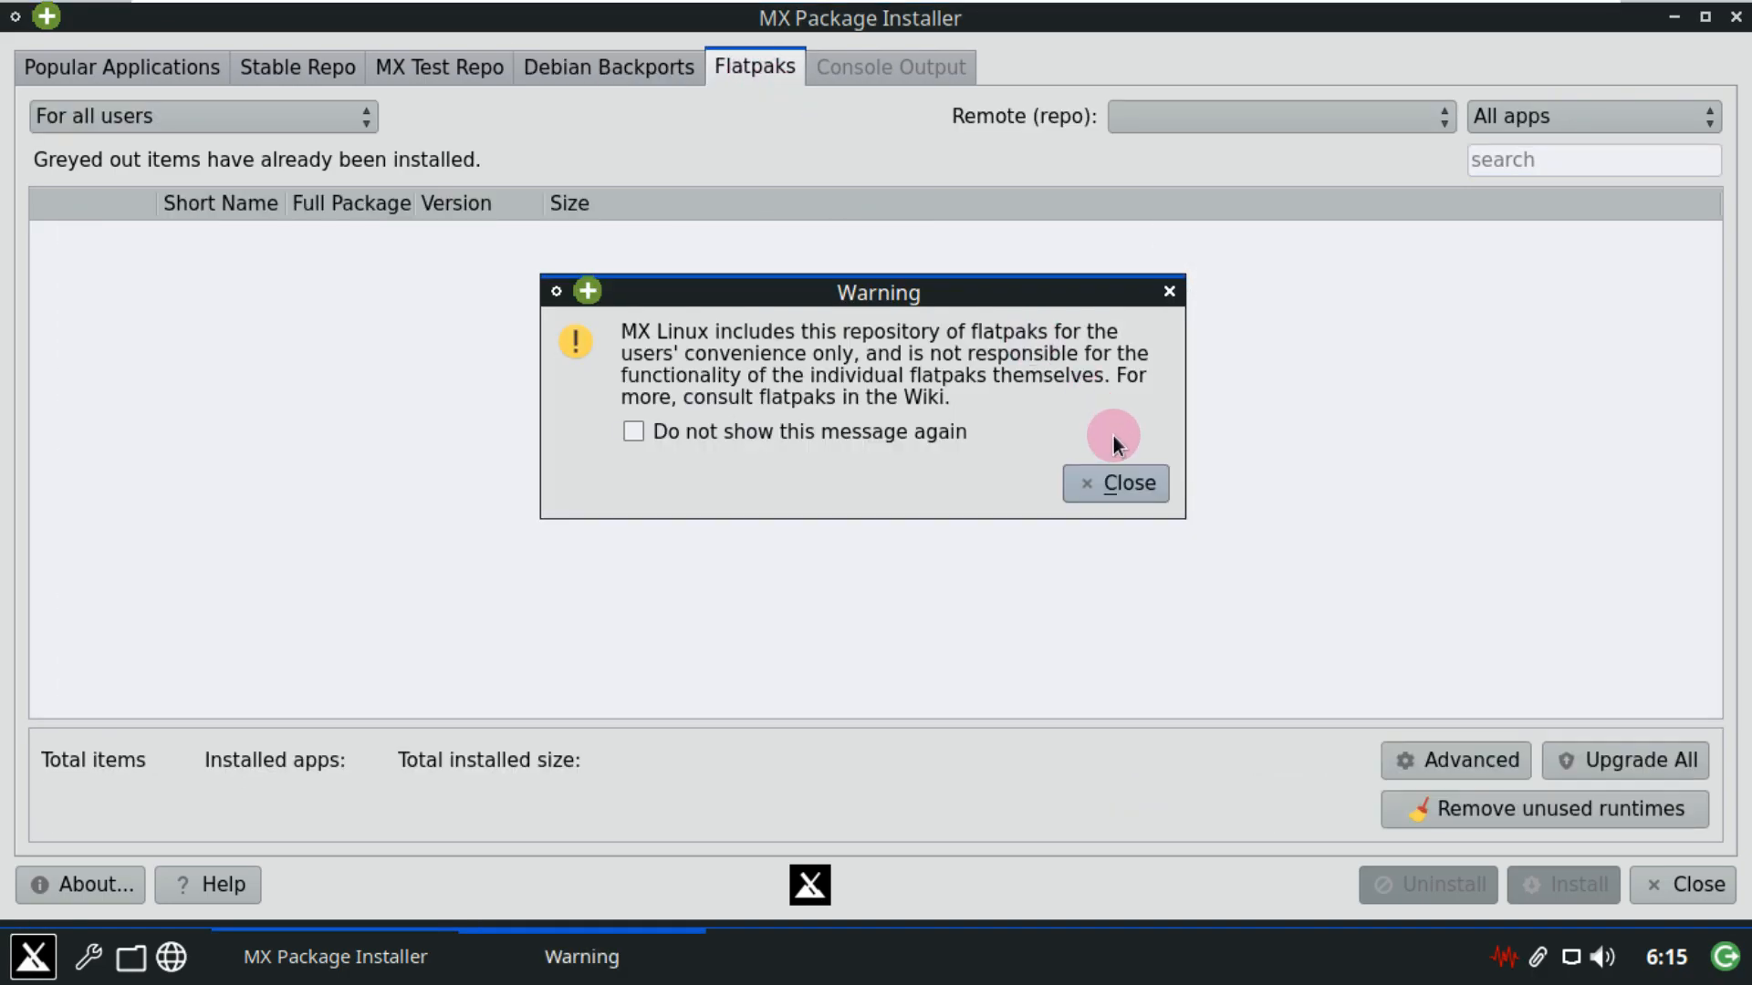
Dismiss the flatpak notice, authenticate to load 1860 flathub apps, then close the installer.
left_click(1135, 489)
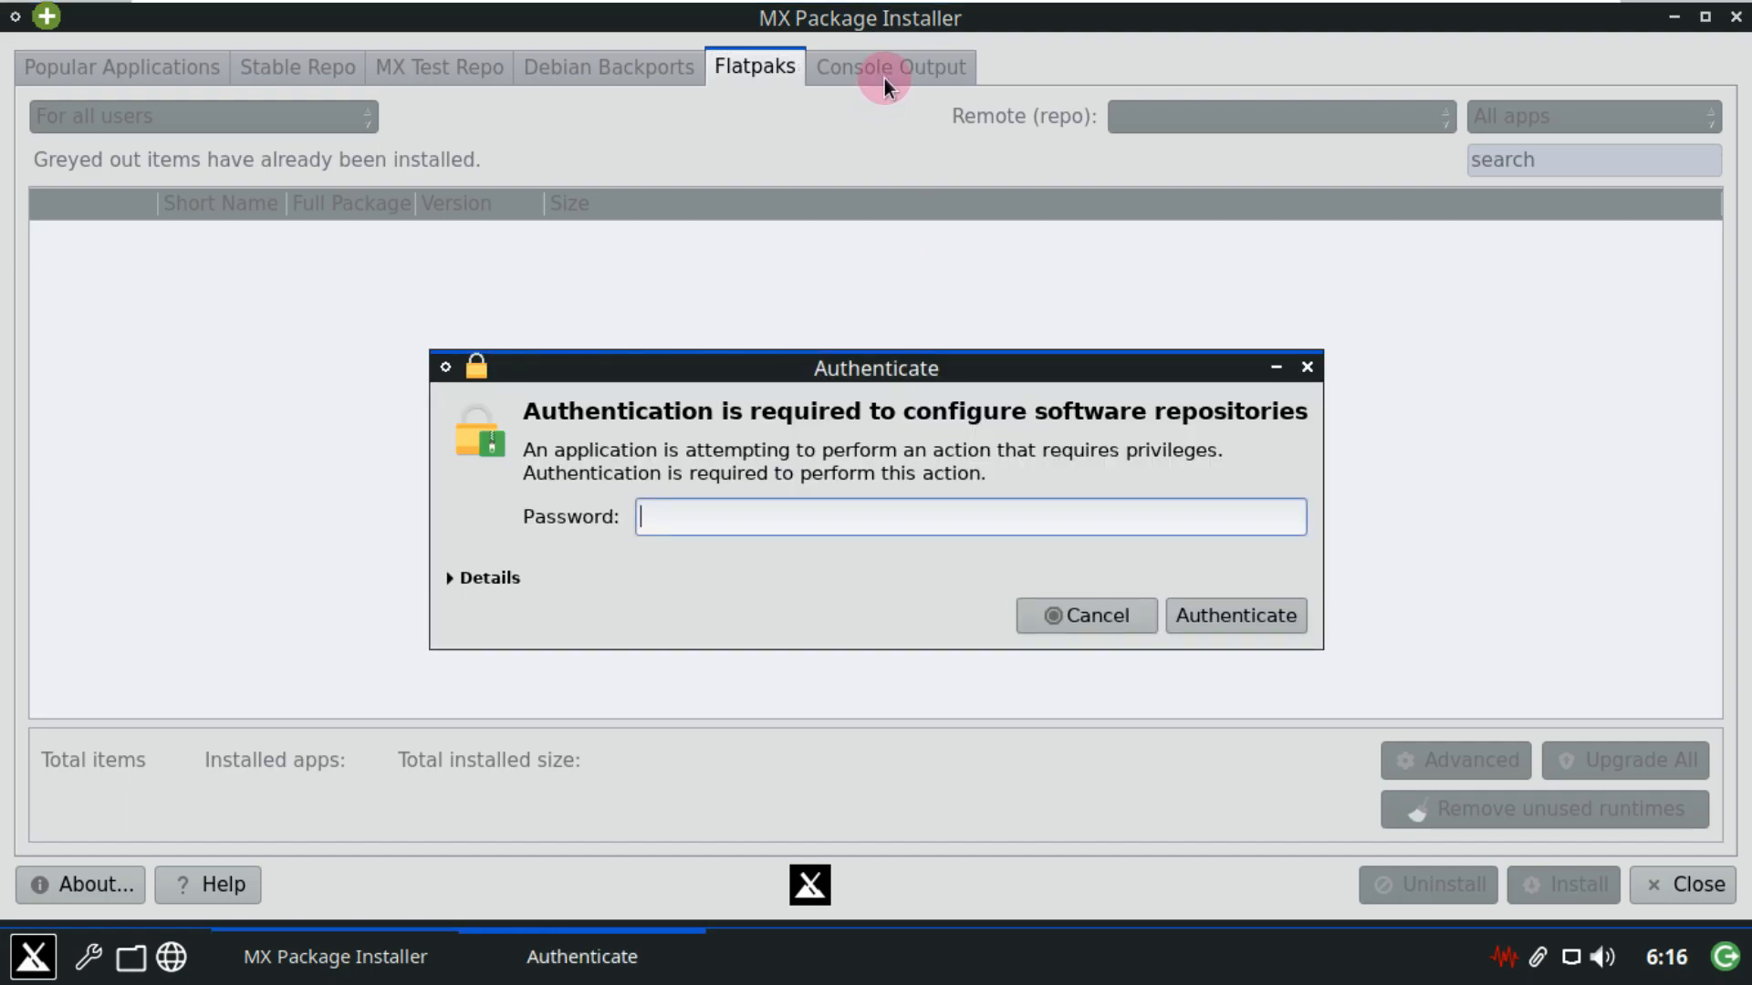
type("••••")
key("Return")
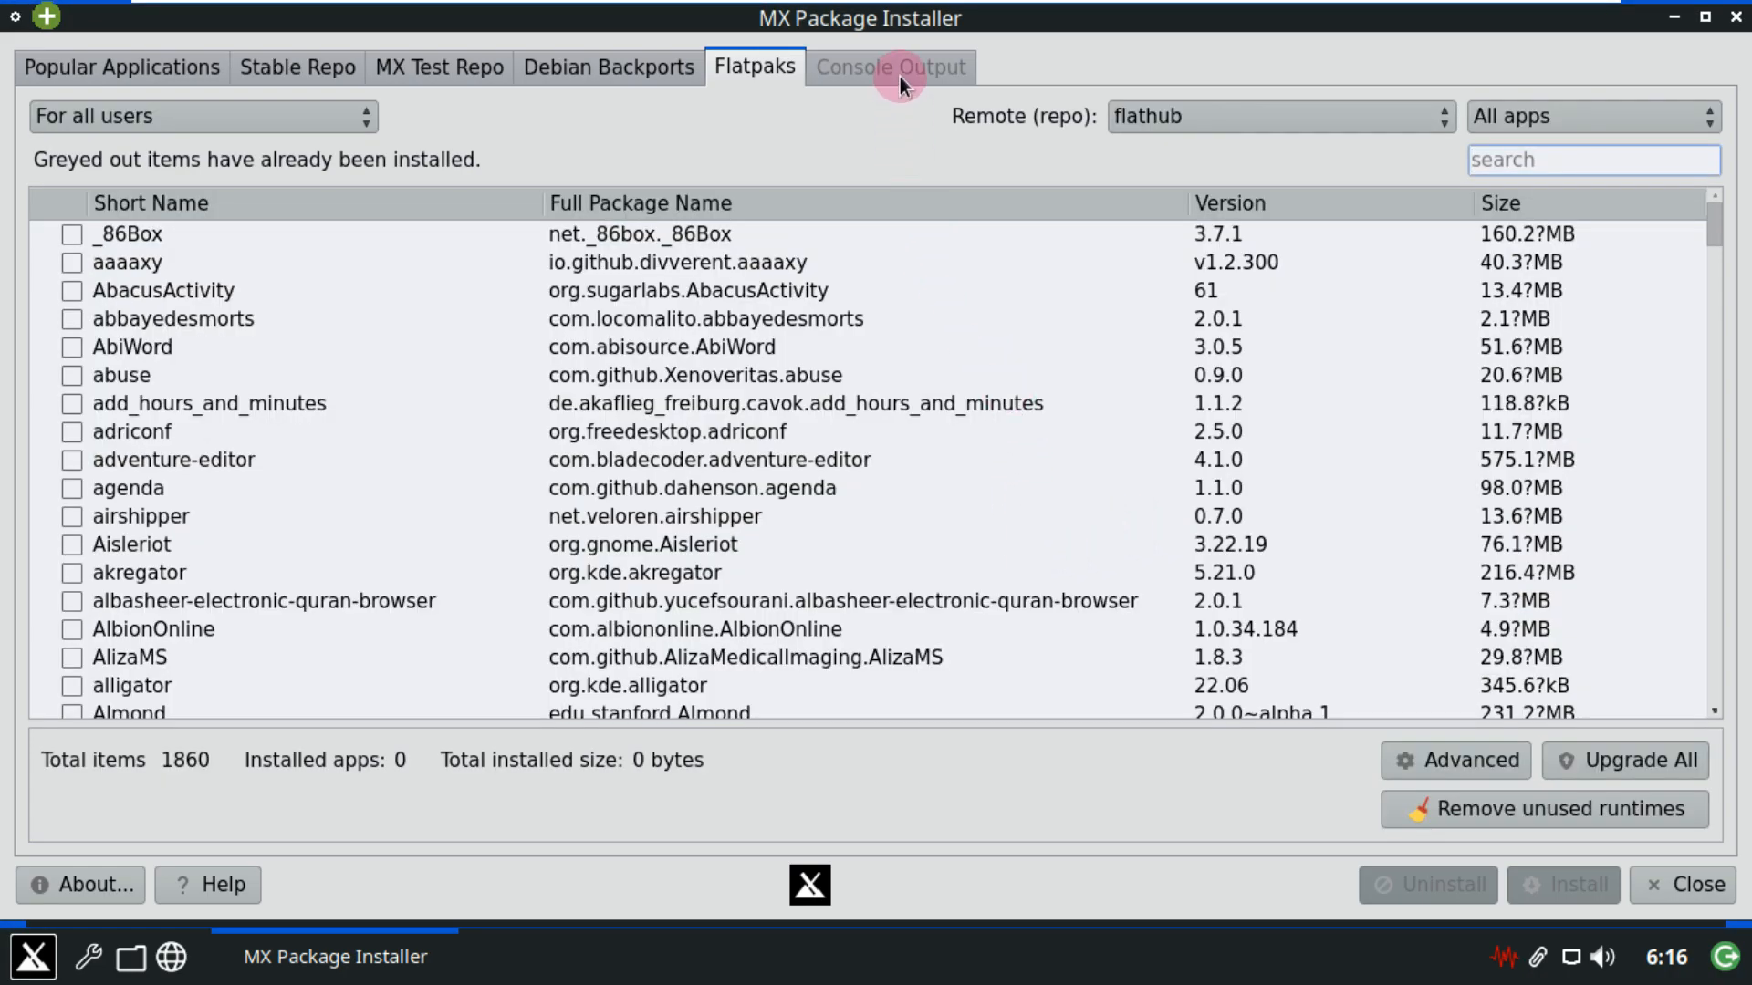
left_click(1658, 872)
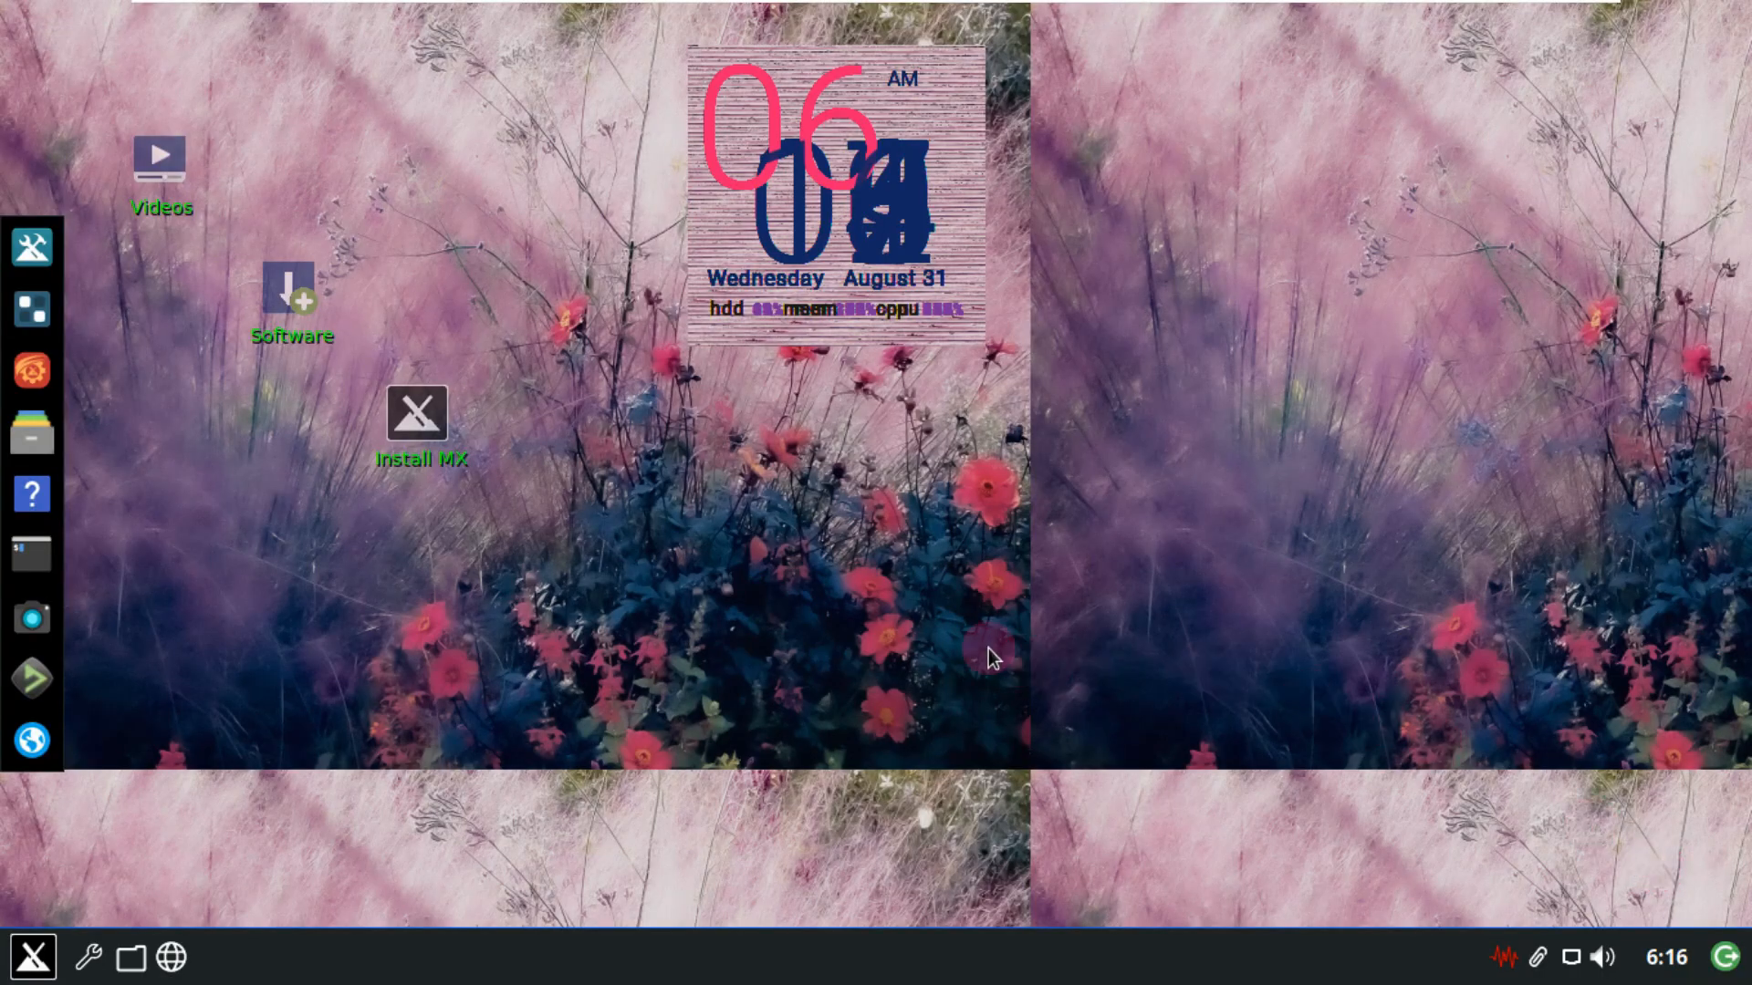
Open Application Finder and browse the System, Settings, Office and MX Tools categories.
left_click(33, 954)
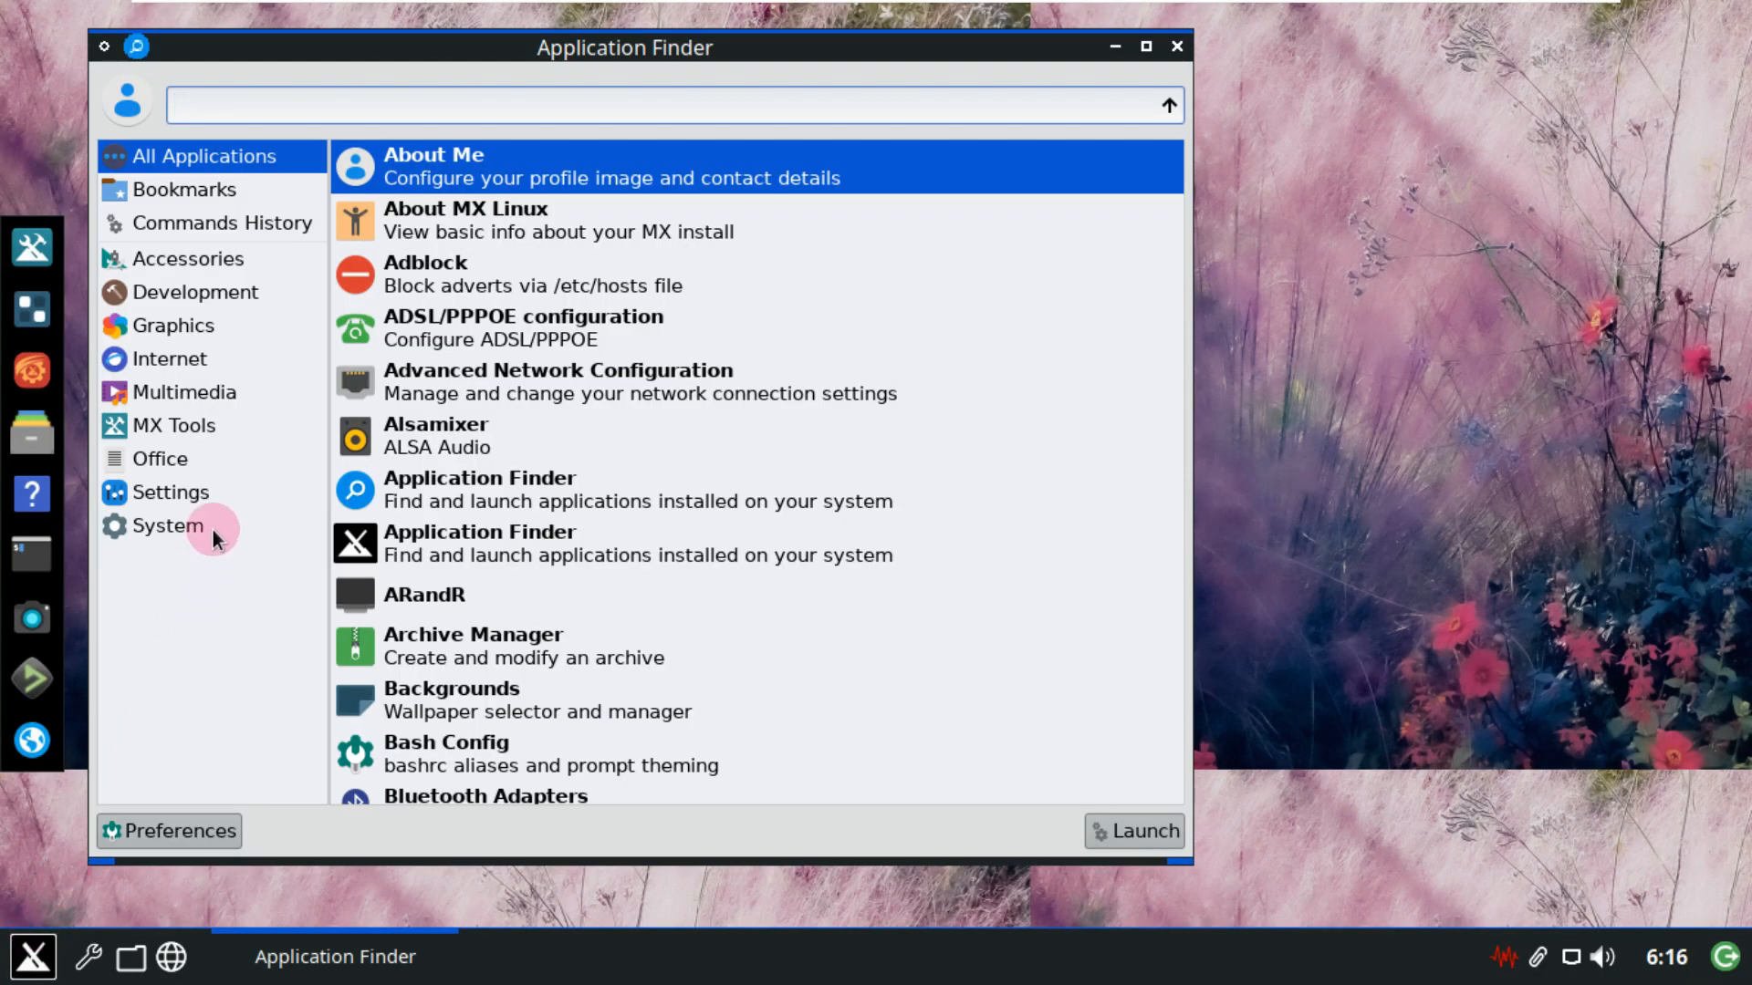
left_click(215, 525)
left_click_drag(1177, 246, 1156, 205)
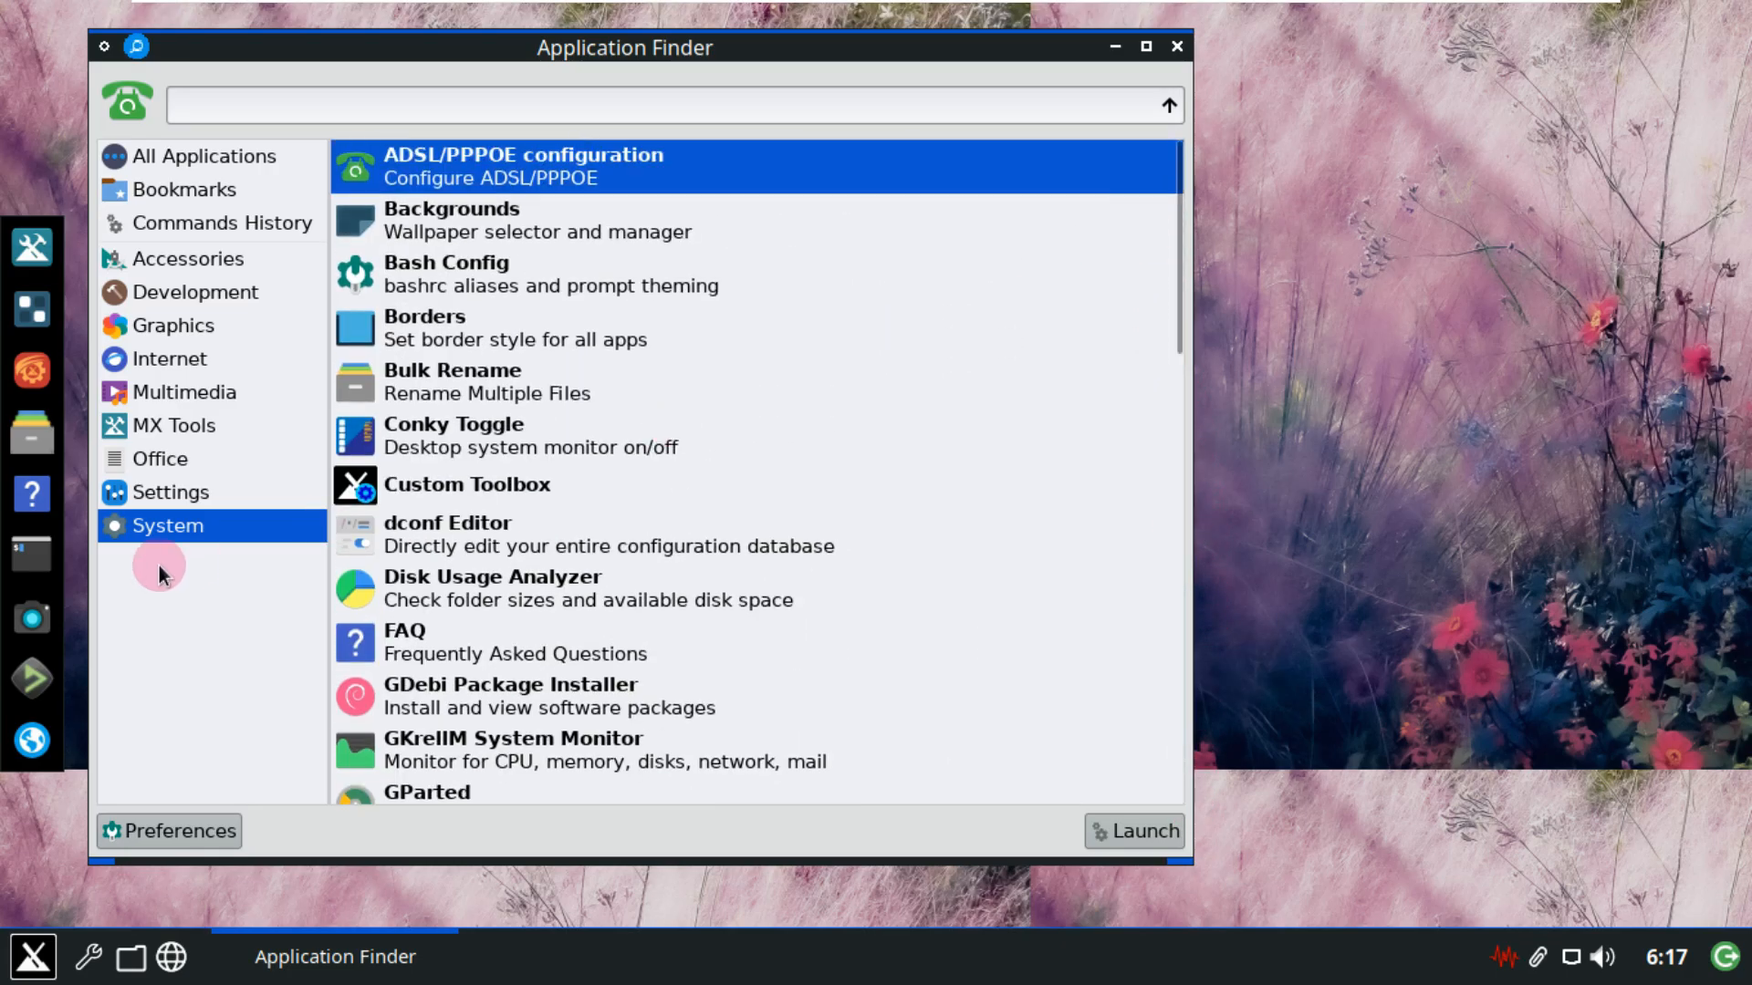
left_click(161, 490)
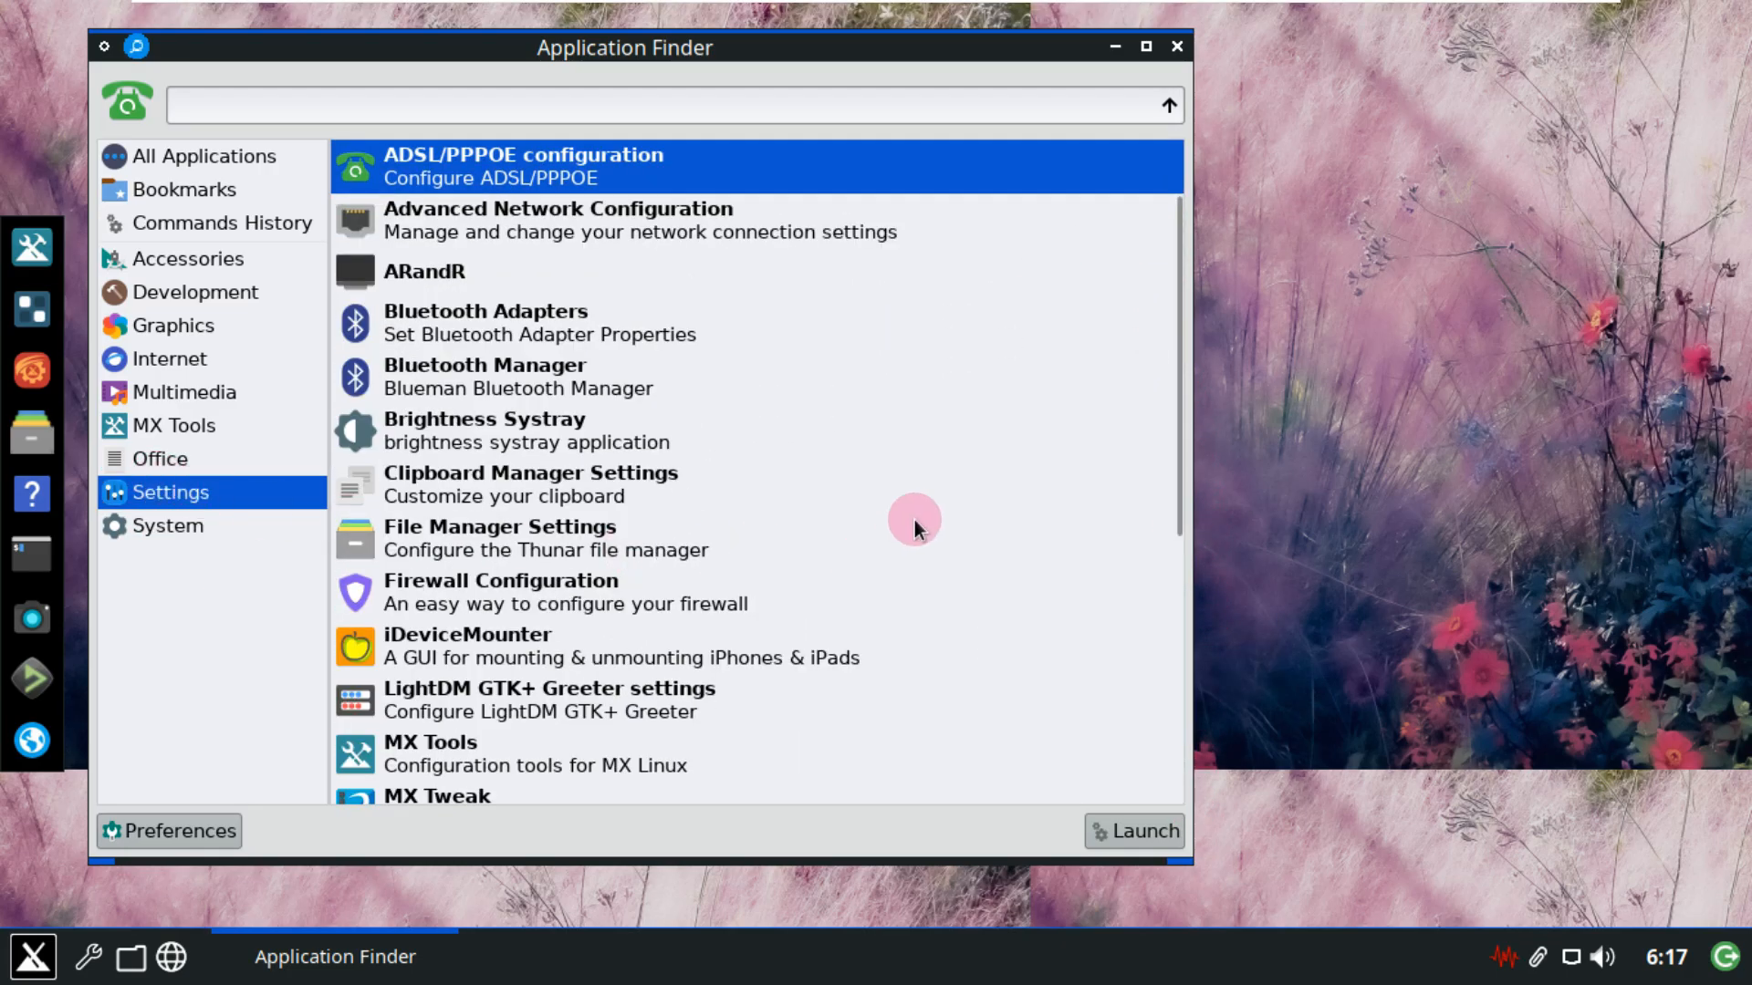
left_click_drag(1179, 401, 1168, 748)
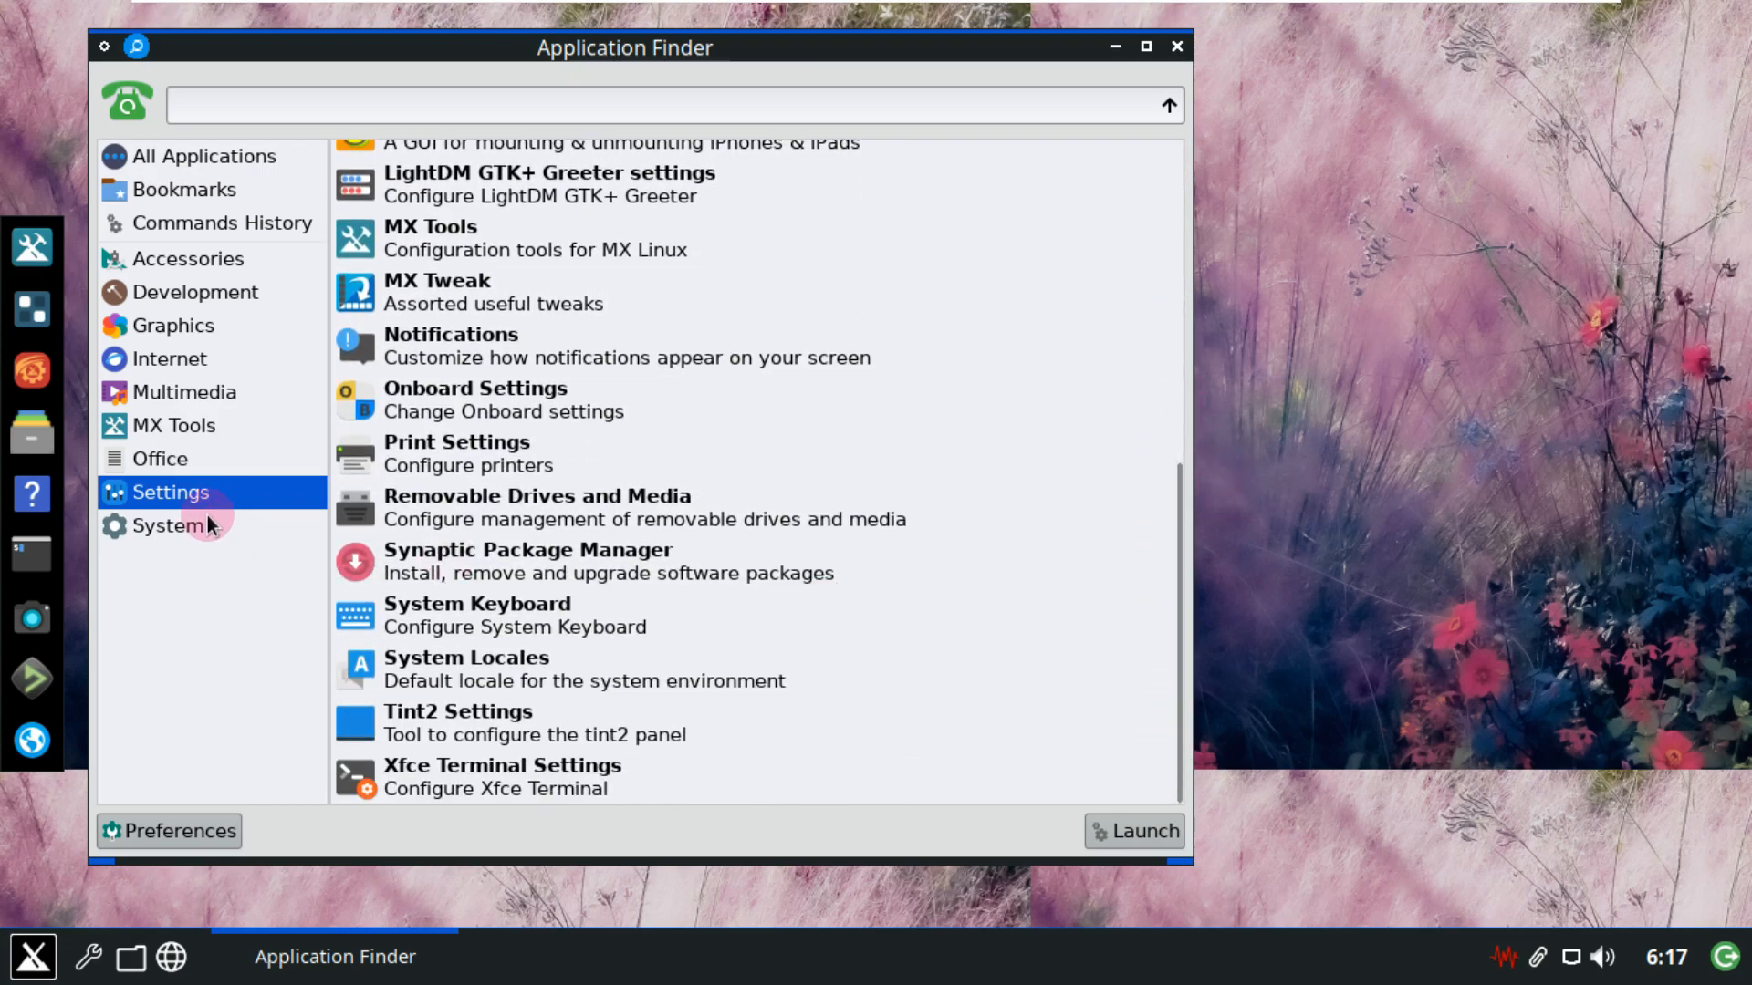
left_click(203, 464)
left_click(204, 425)
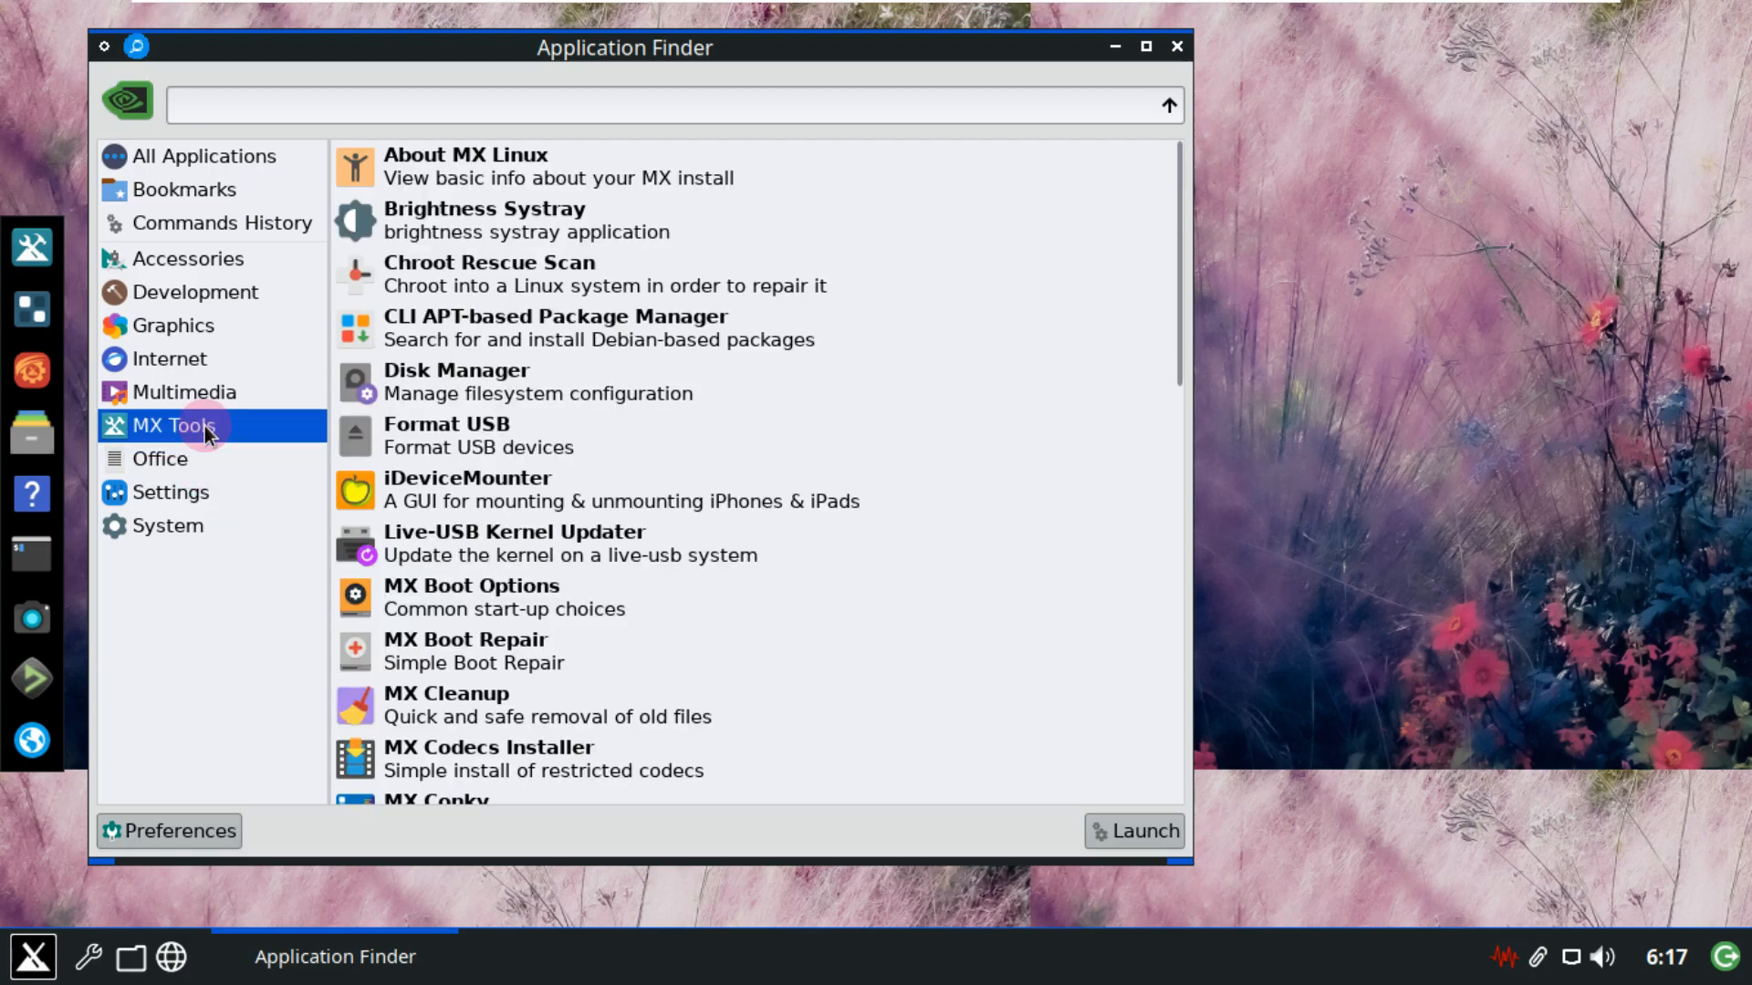
left_click_drag(1174, 243, 1180, 146)
Browse the Multimedia, Internet, Graphics, Development and Accessories categories.
left_click(277, 395)
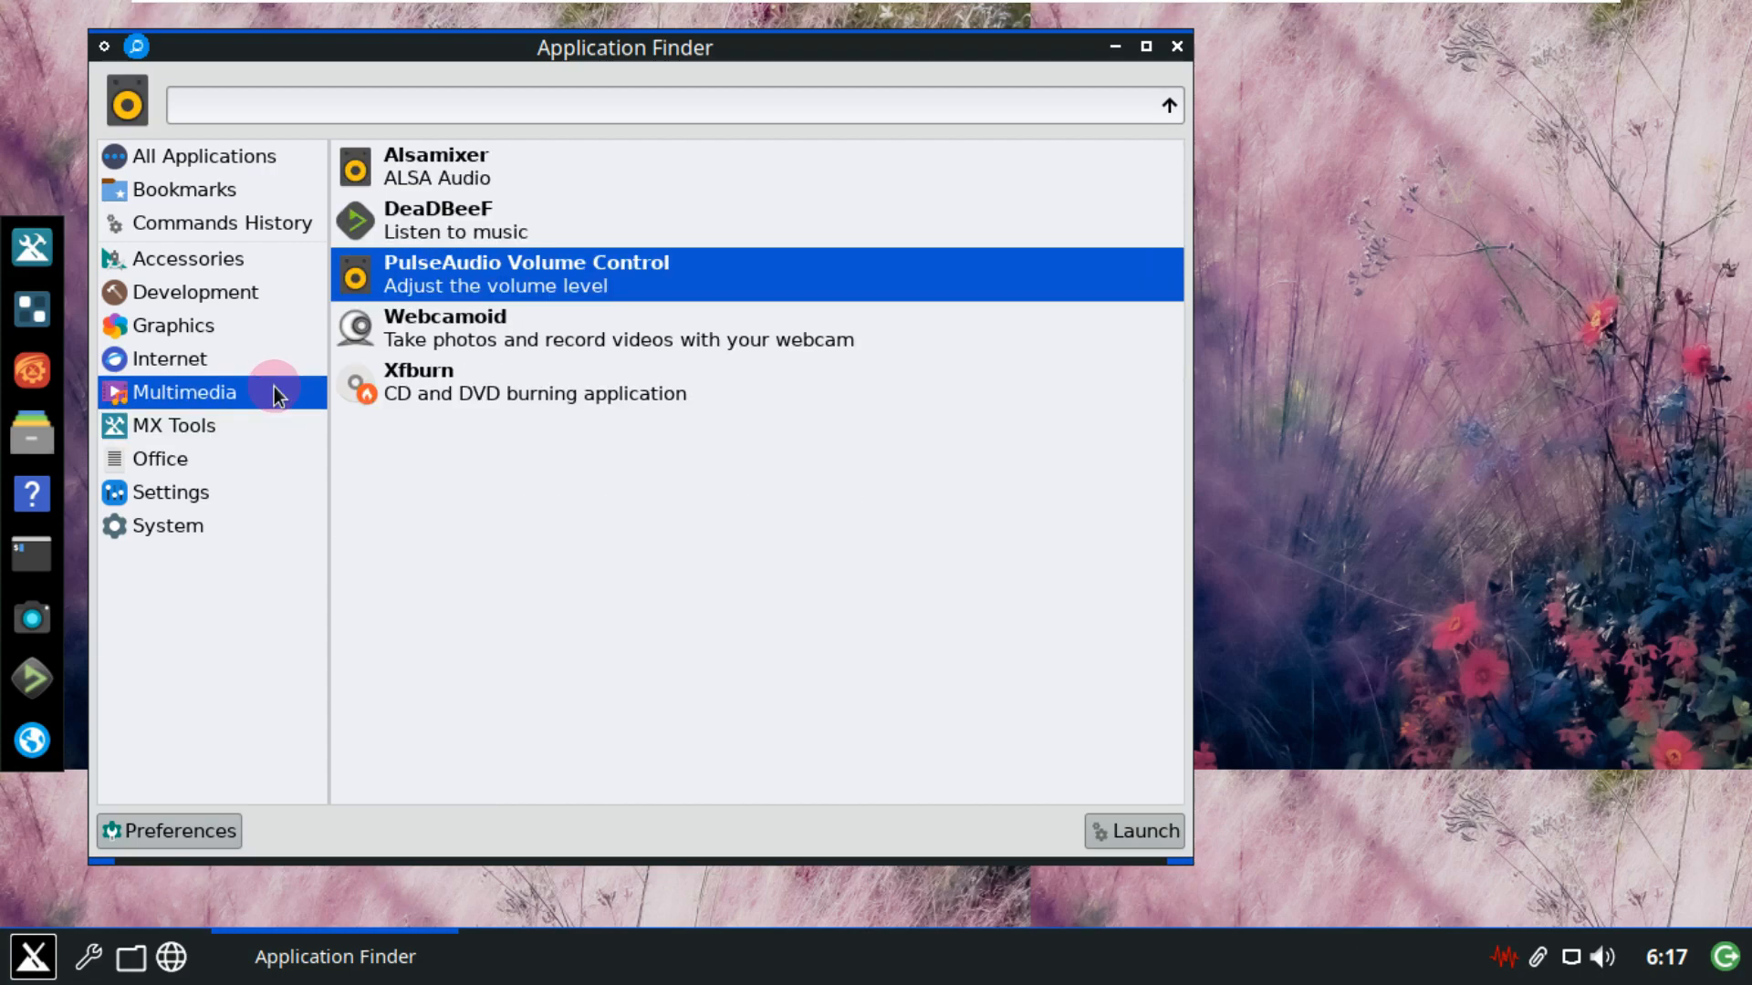
left_click(236, 363)
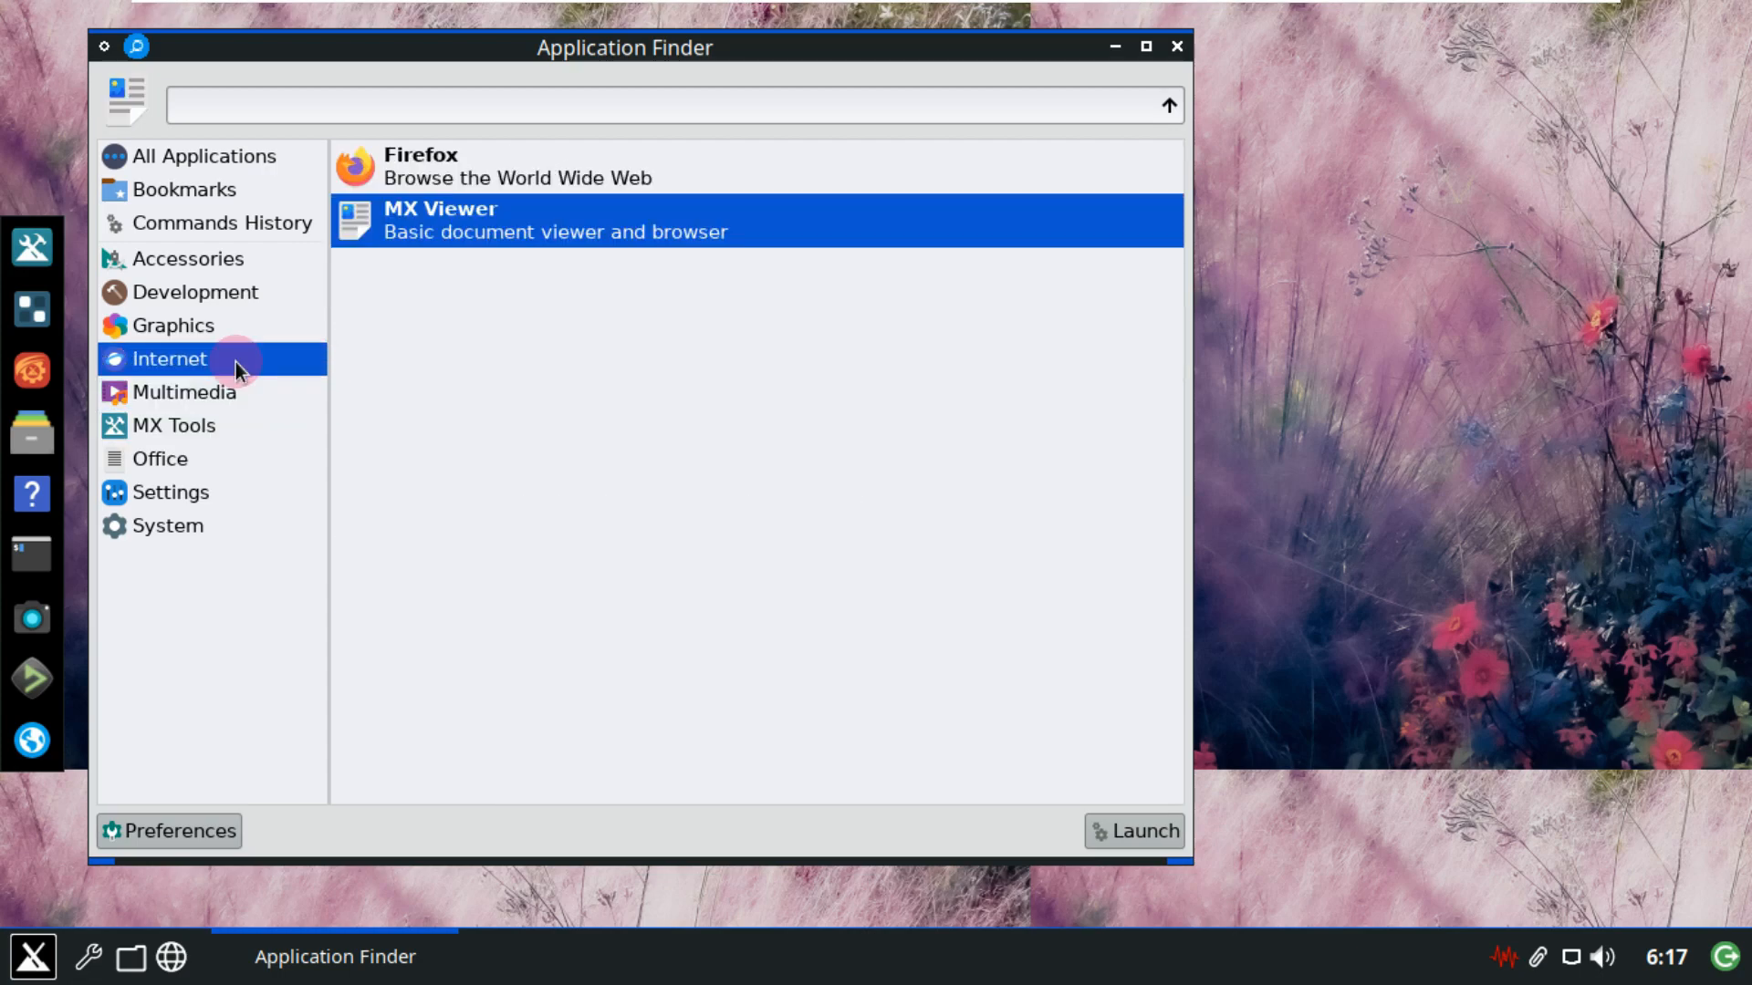
left_click(231, 331)
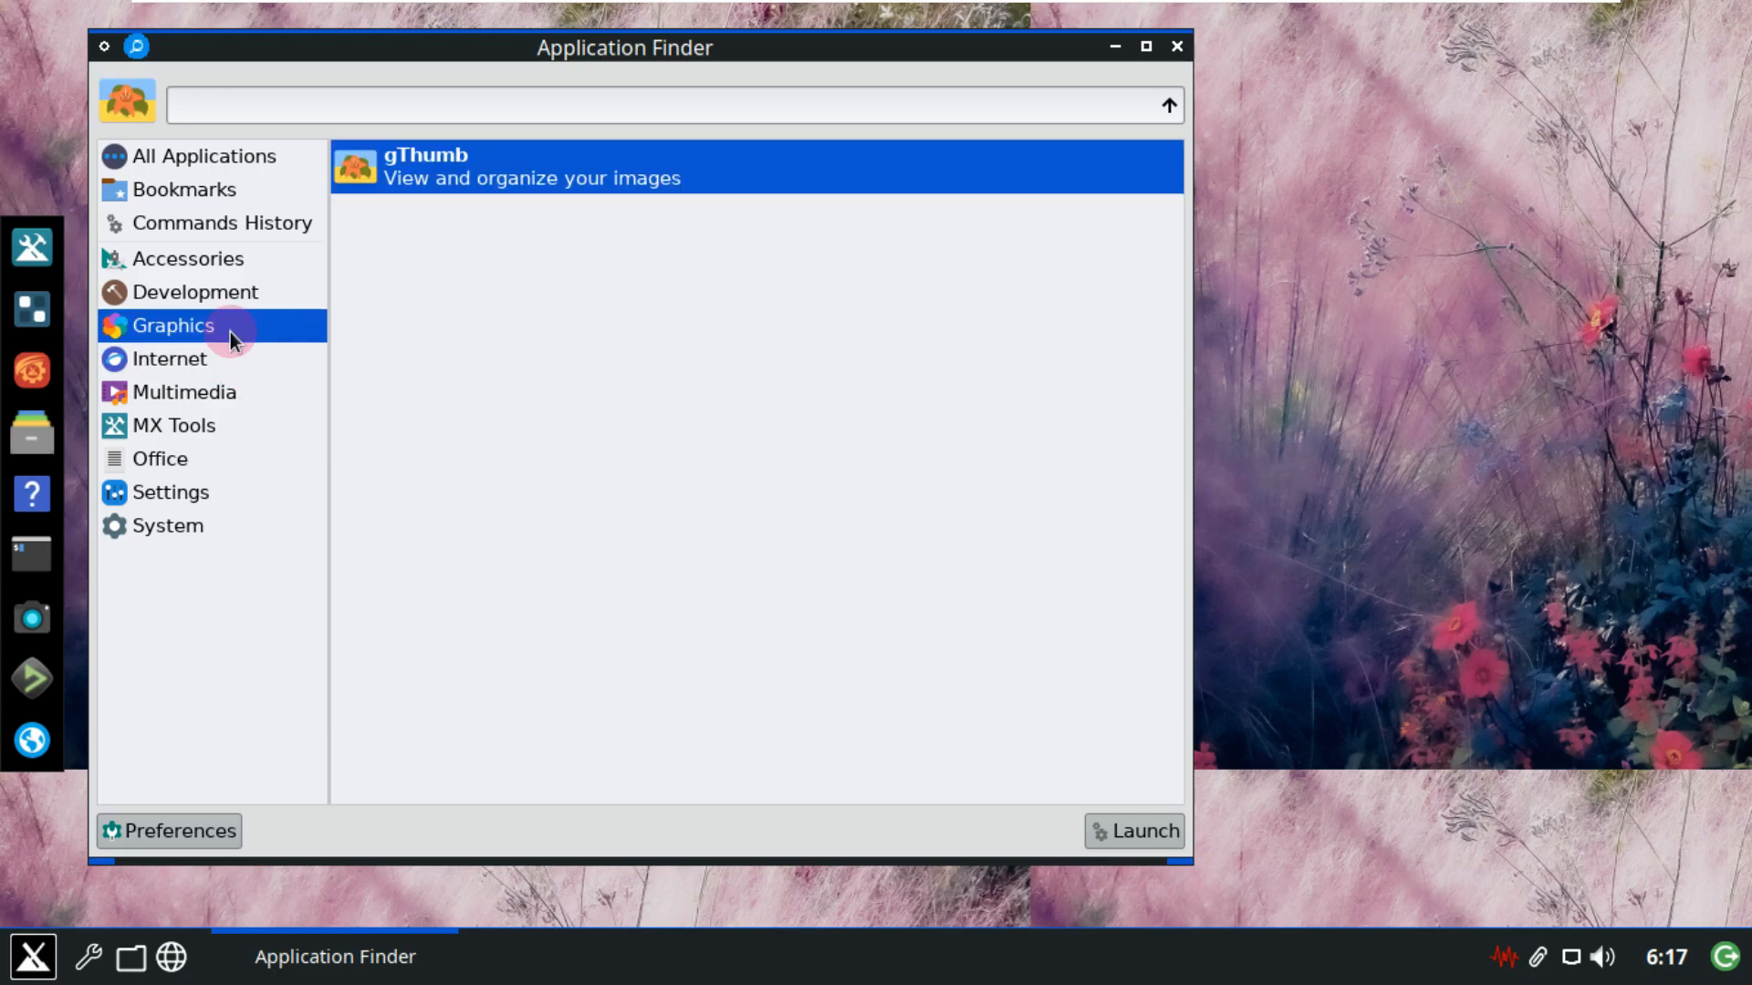
left_click(237, 297)
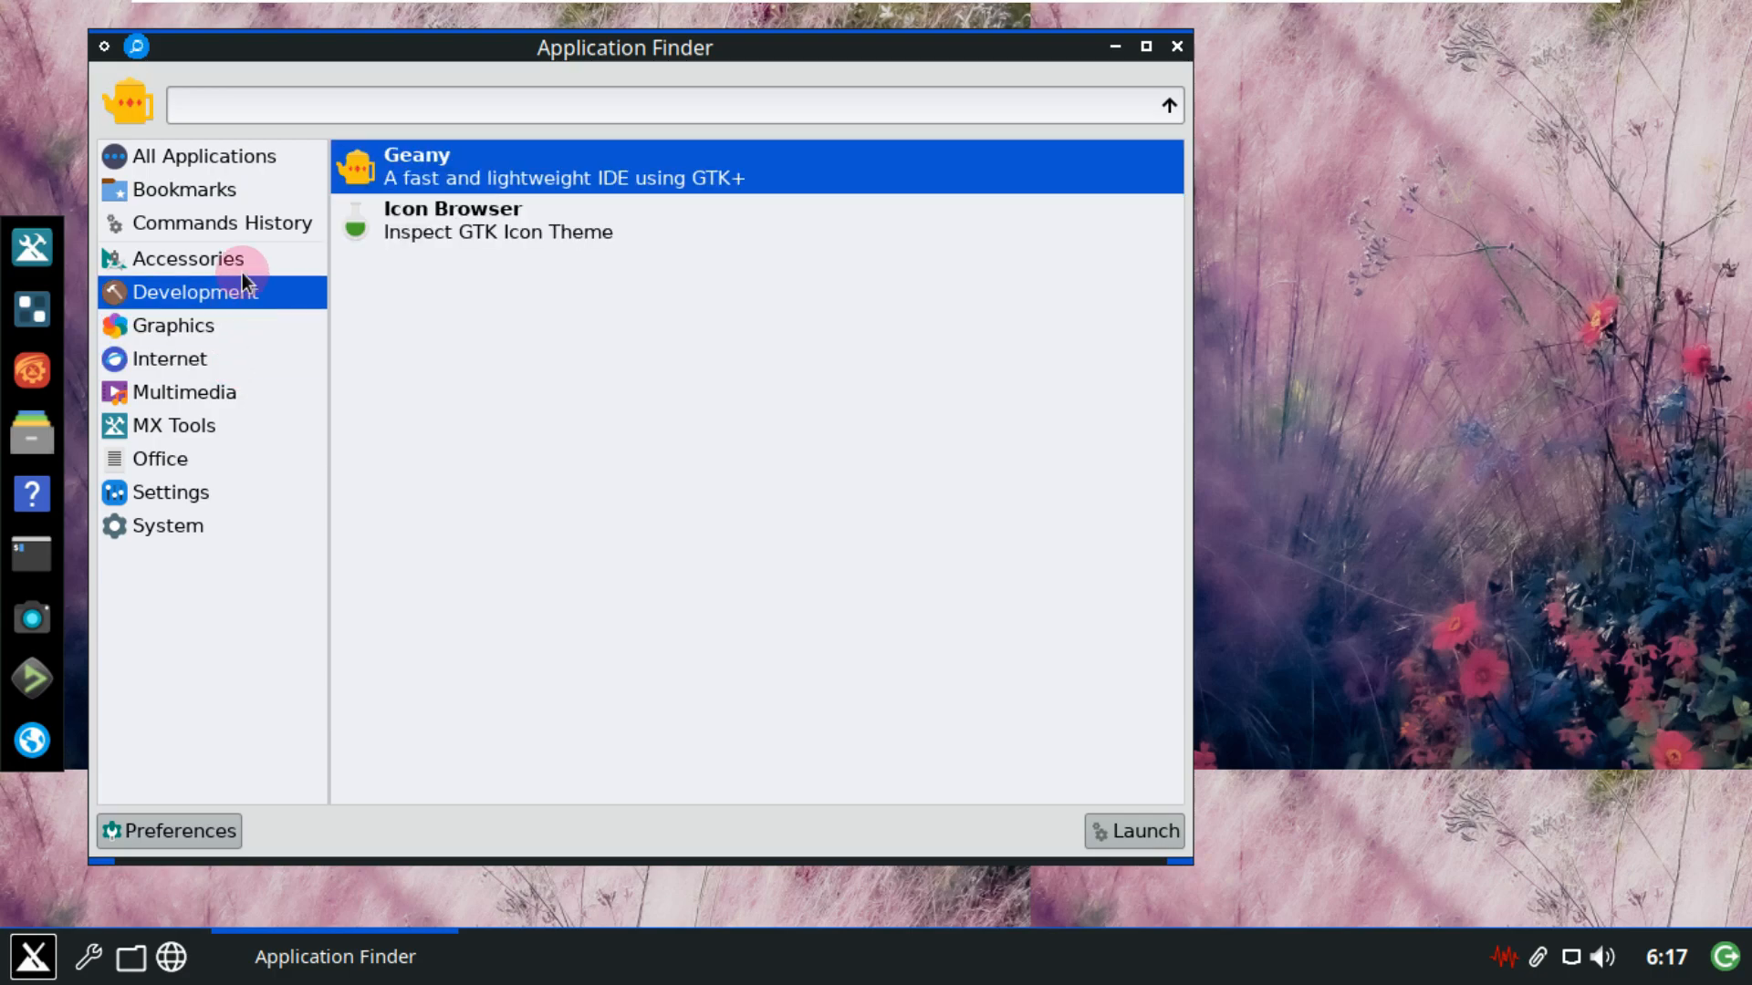
left_click(244, 252)
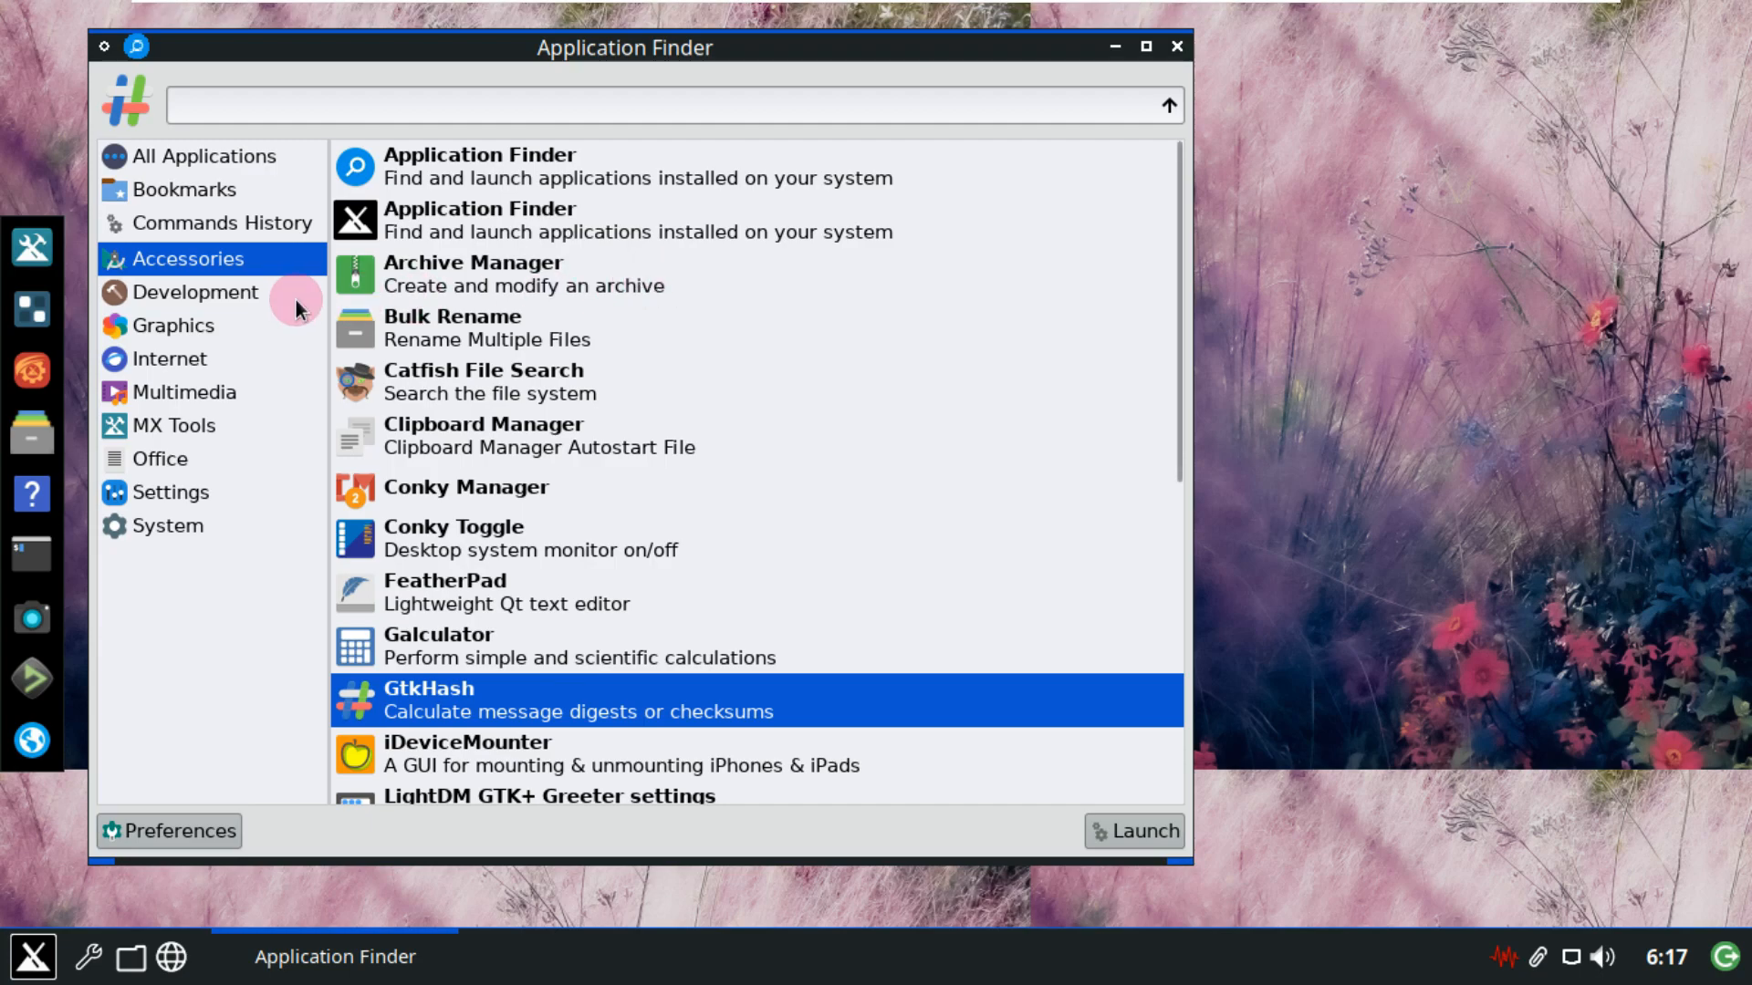
left_click(285, 298)
left_click(271, 258)
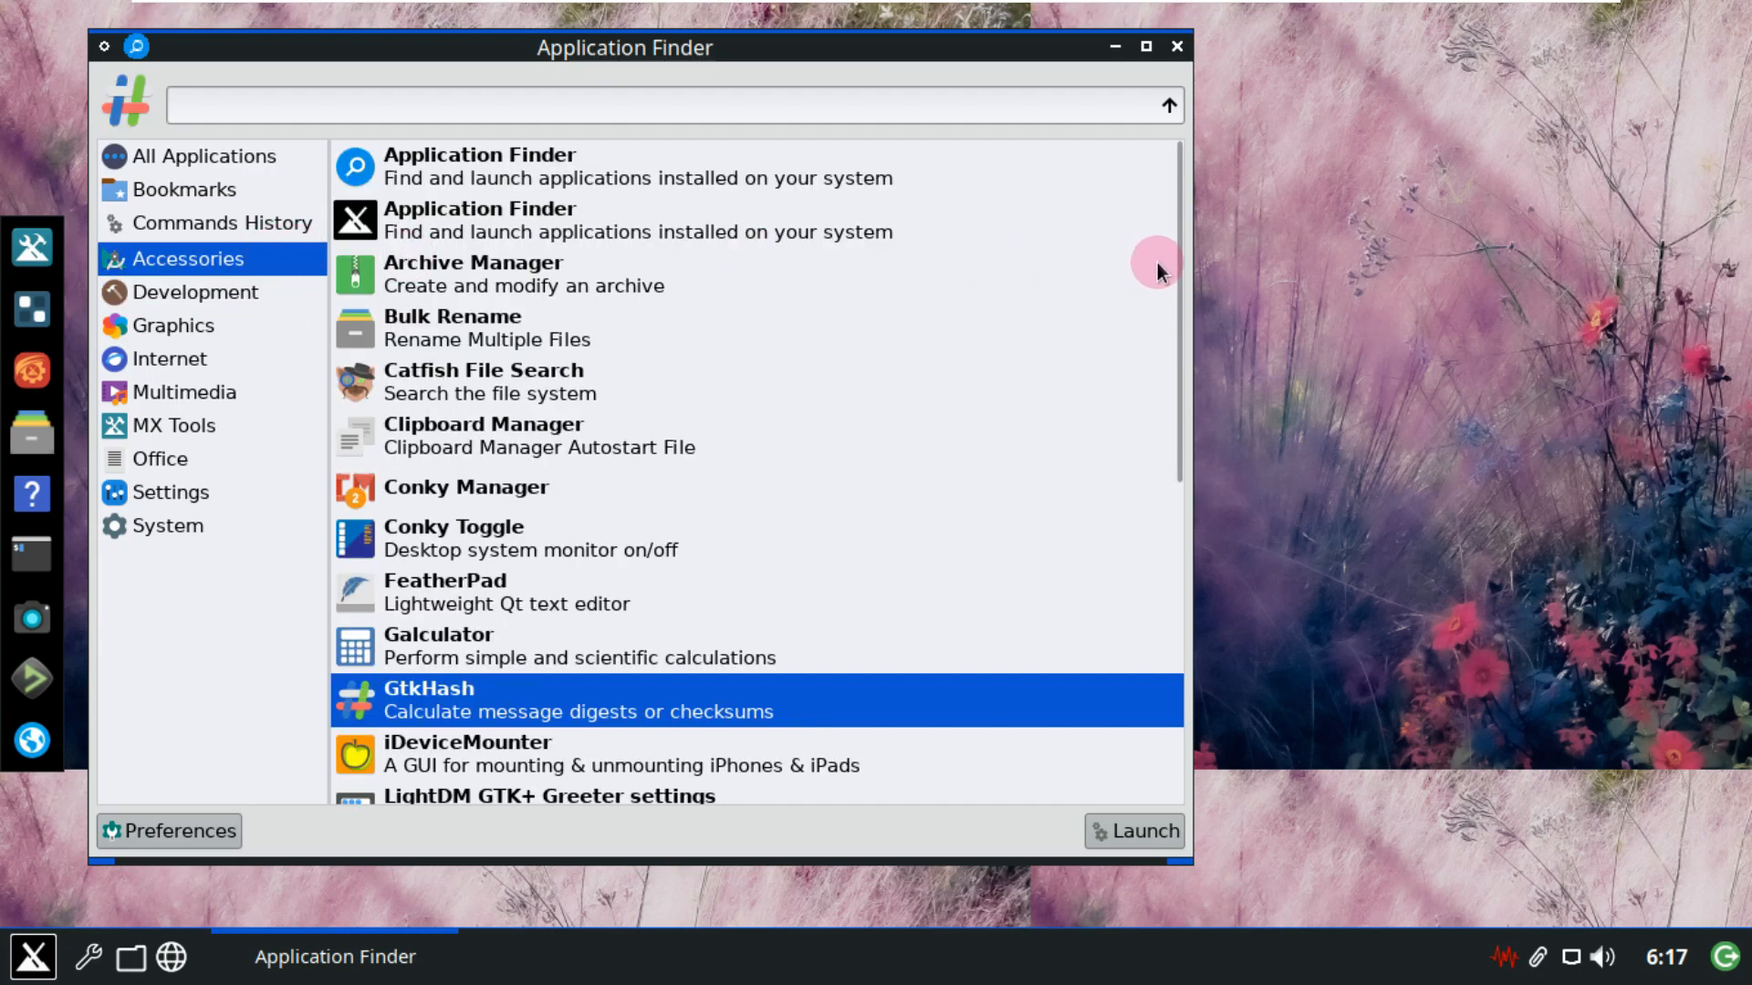
left_click_drag(1175, 268, 1175, 653)
View the history, bookmarks and all-applications lists, then launch About MX Linux.
left_click(305, 221)
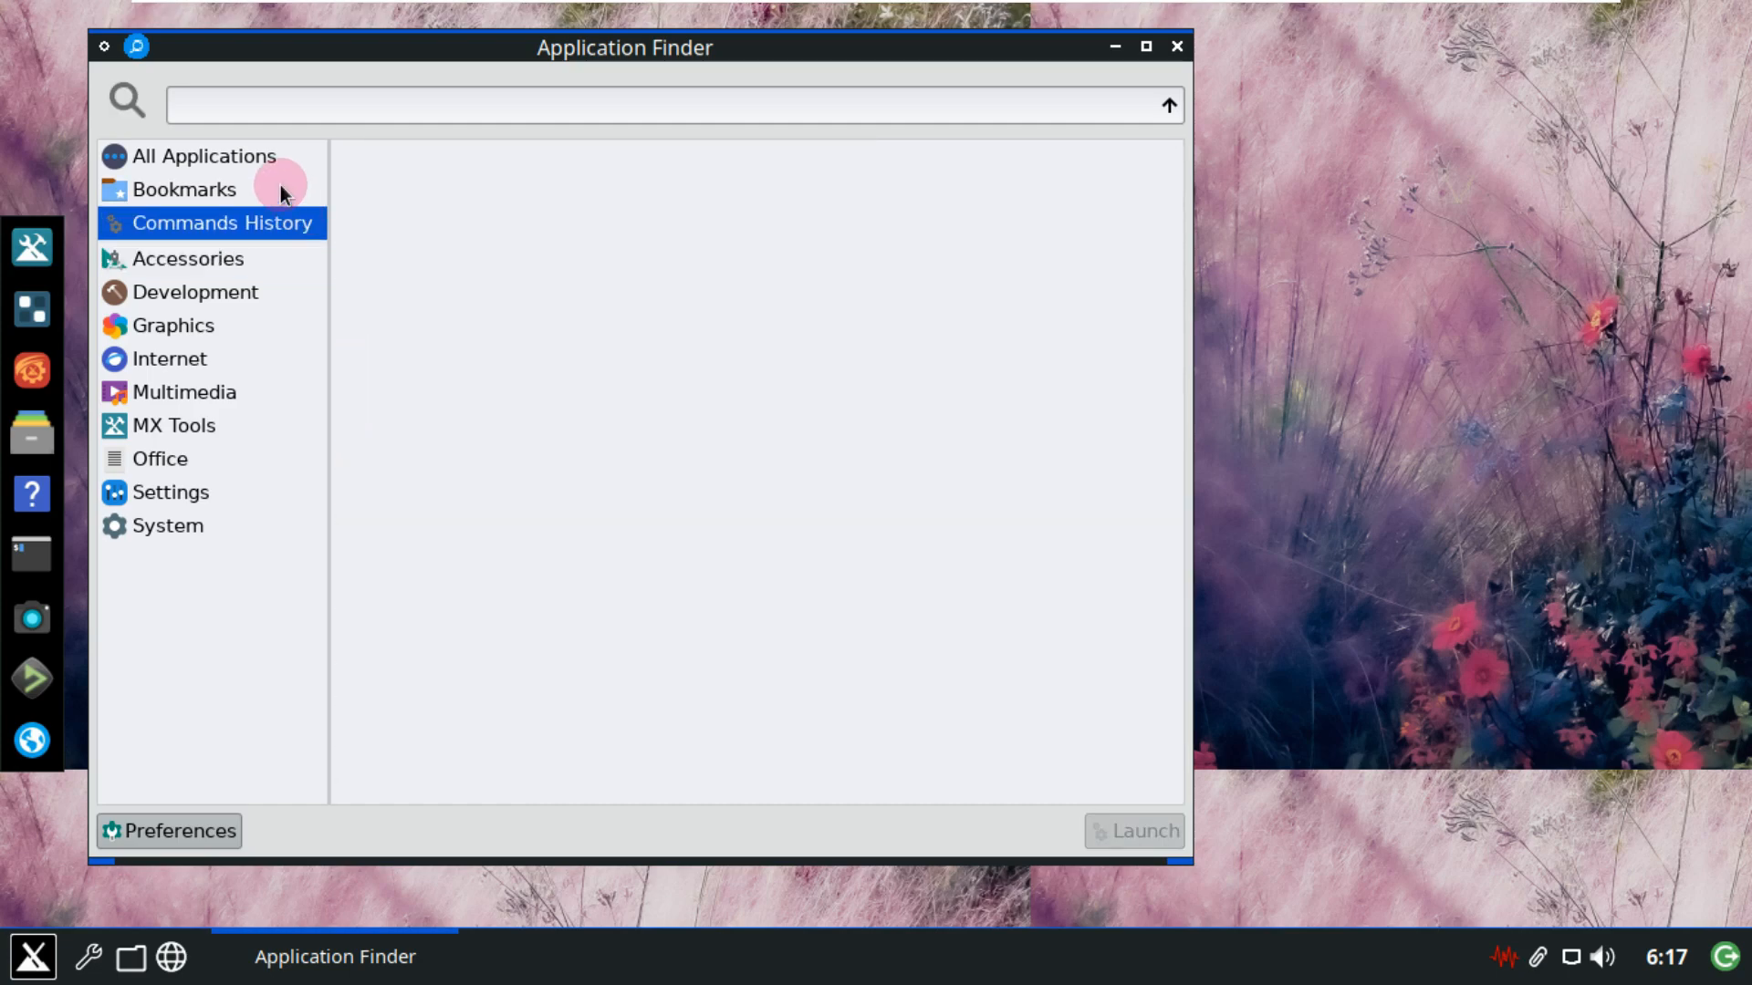
left_click(283, 190)
left_click(277, 159)
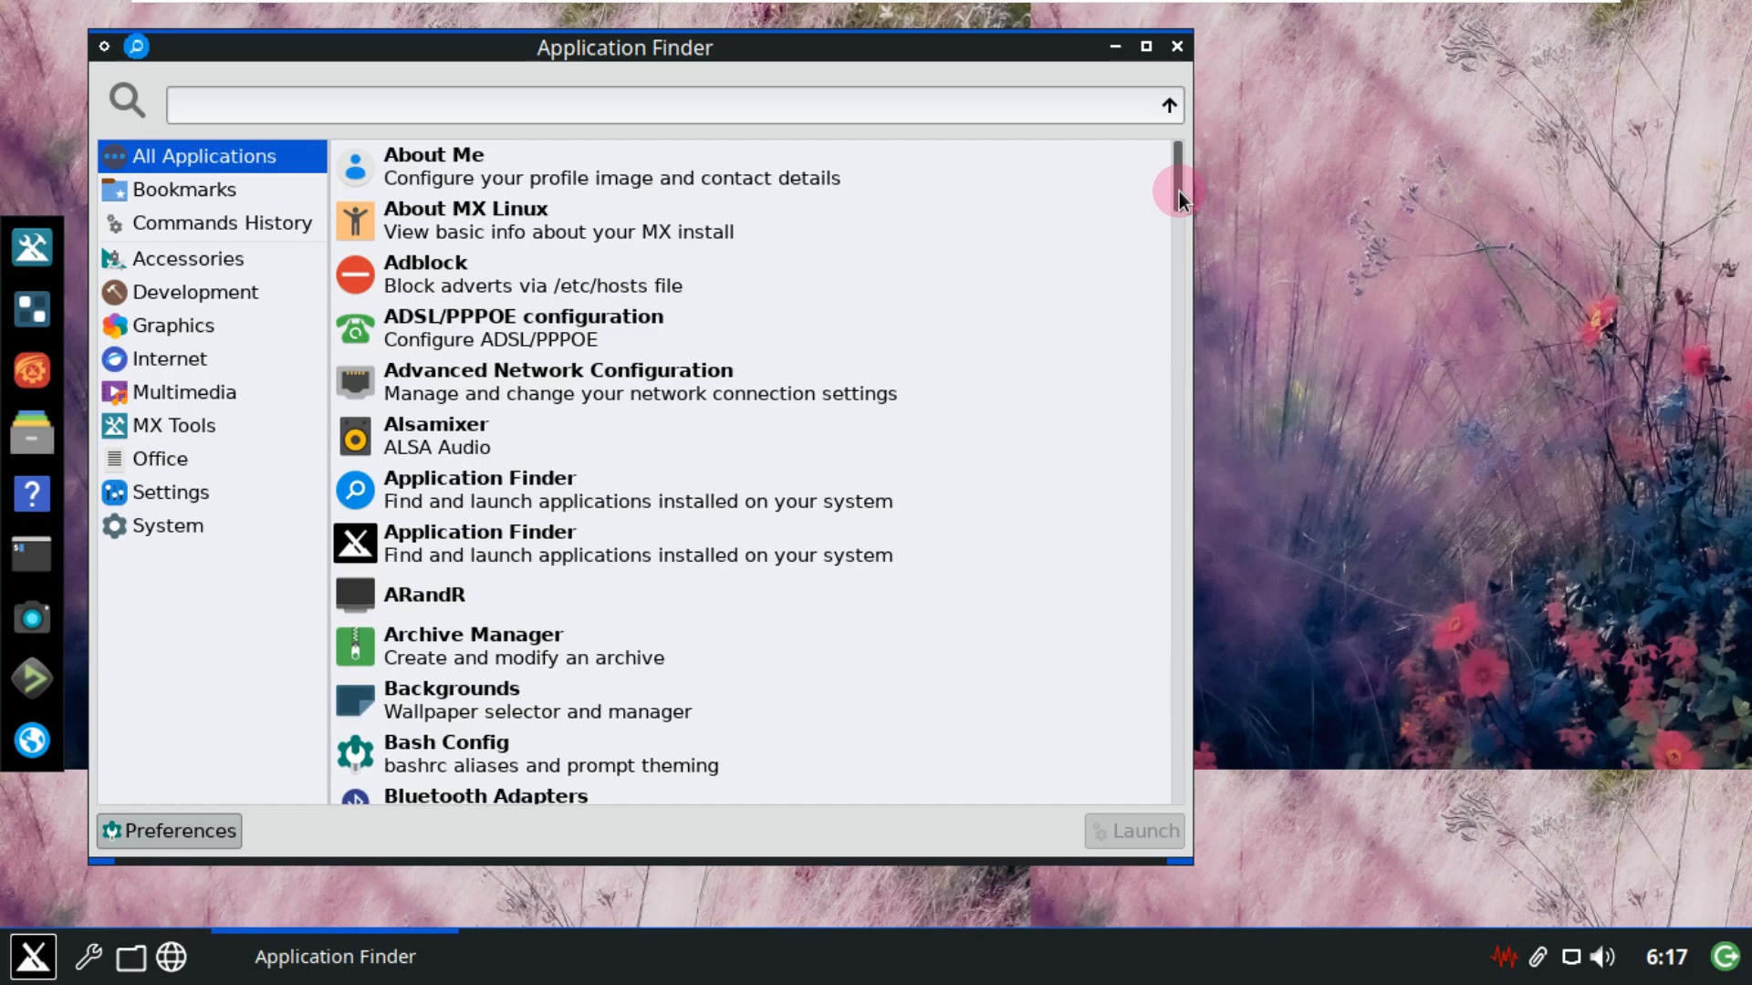
left_click_drag(1179, 191, 1138, 106)
left_click(607, 221)
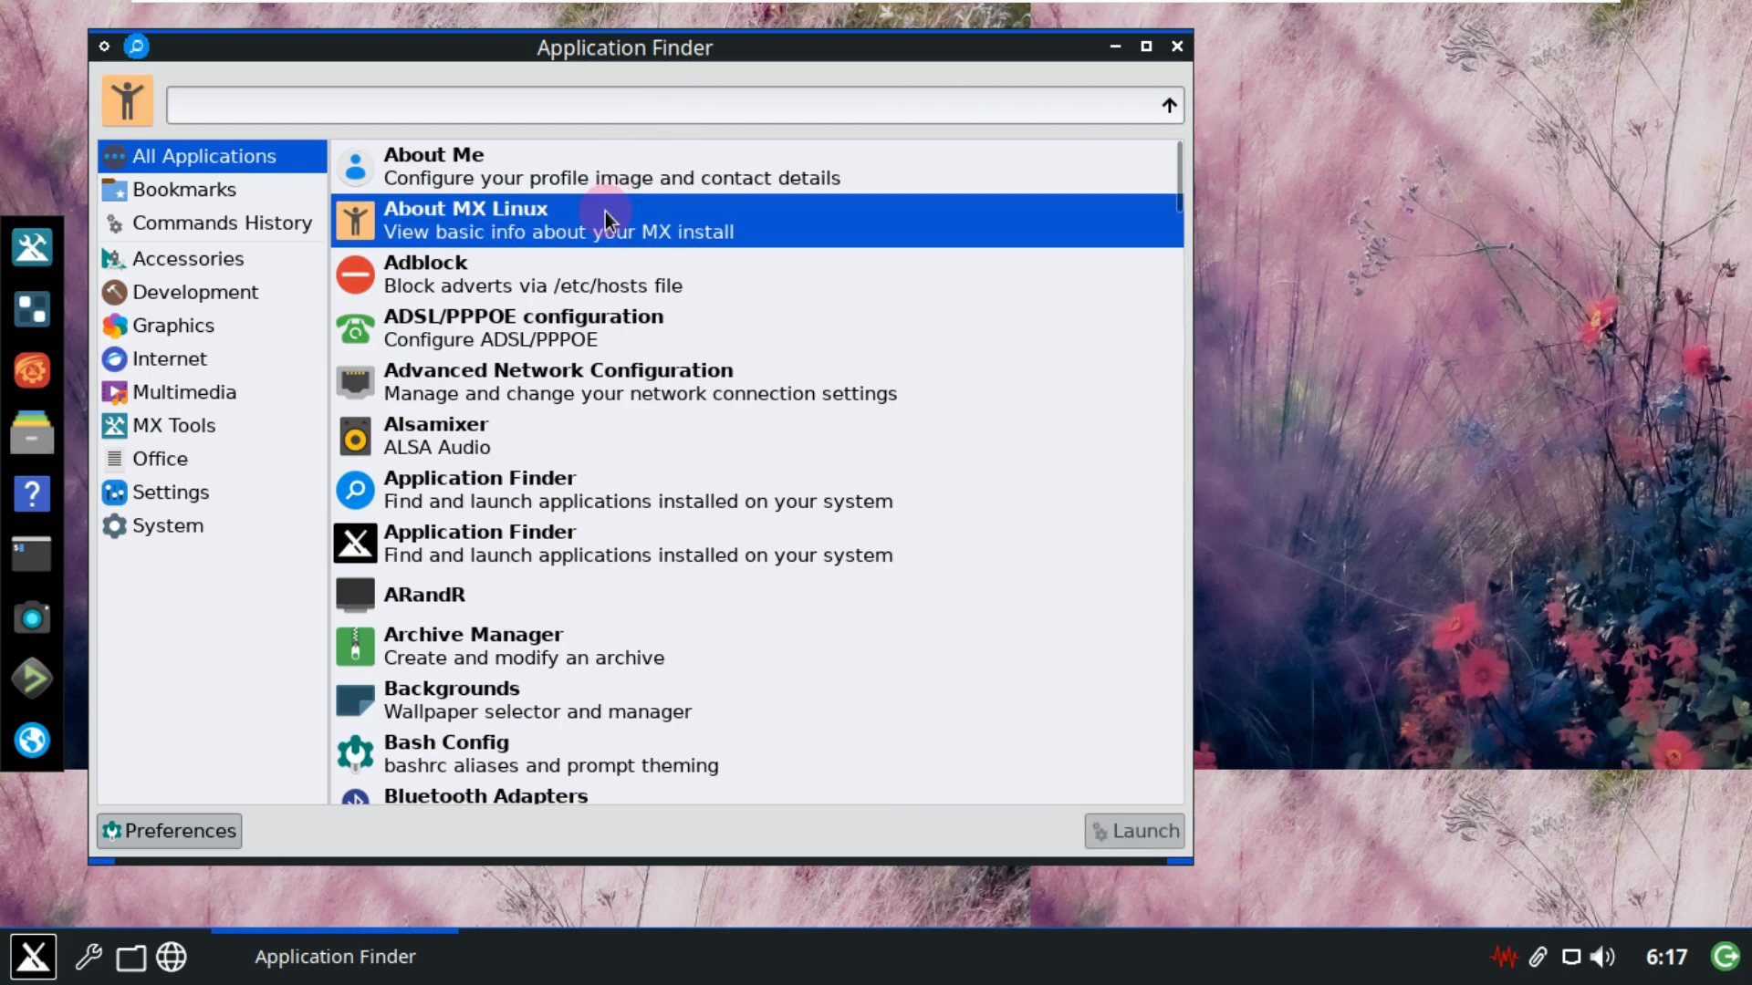
left_click(1164, 831)
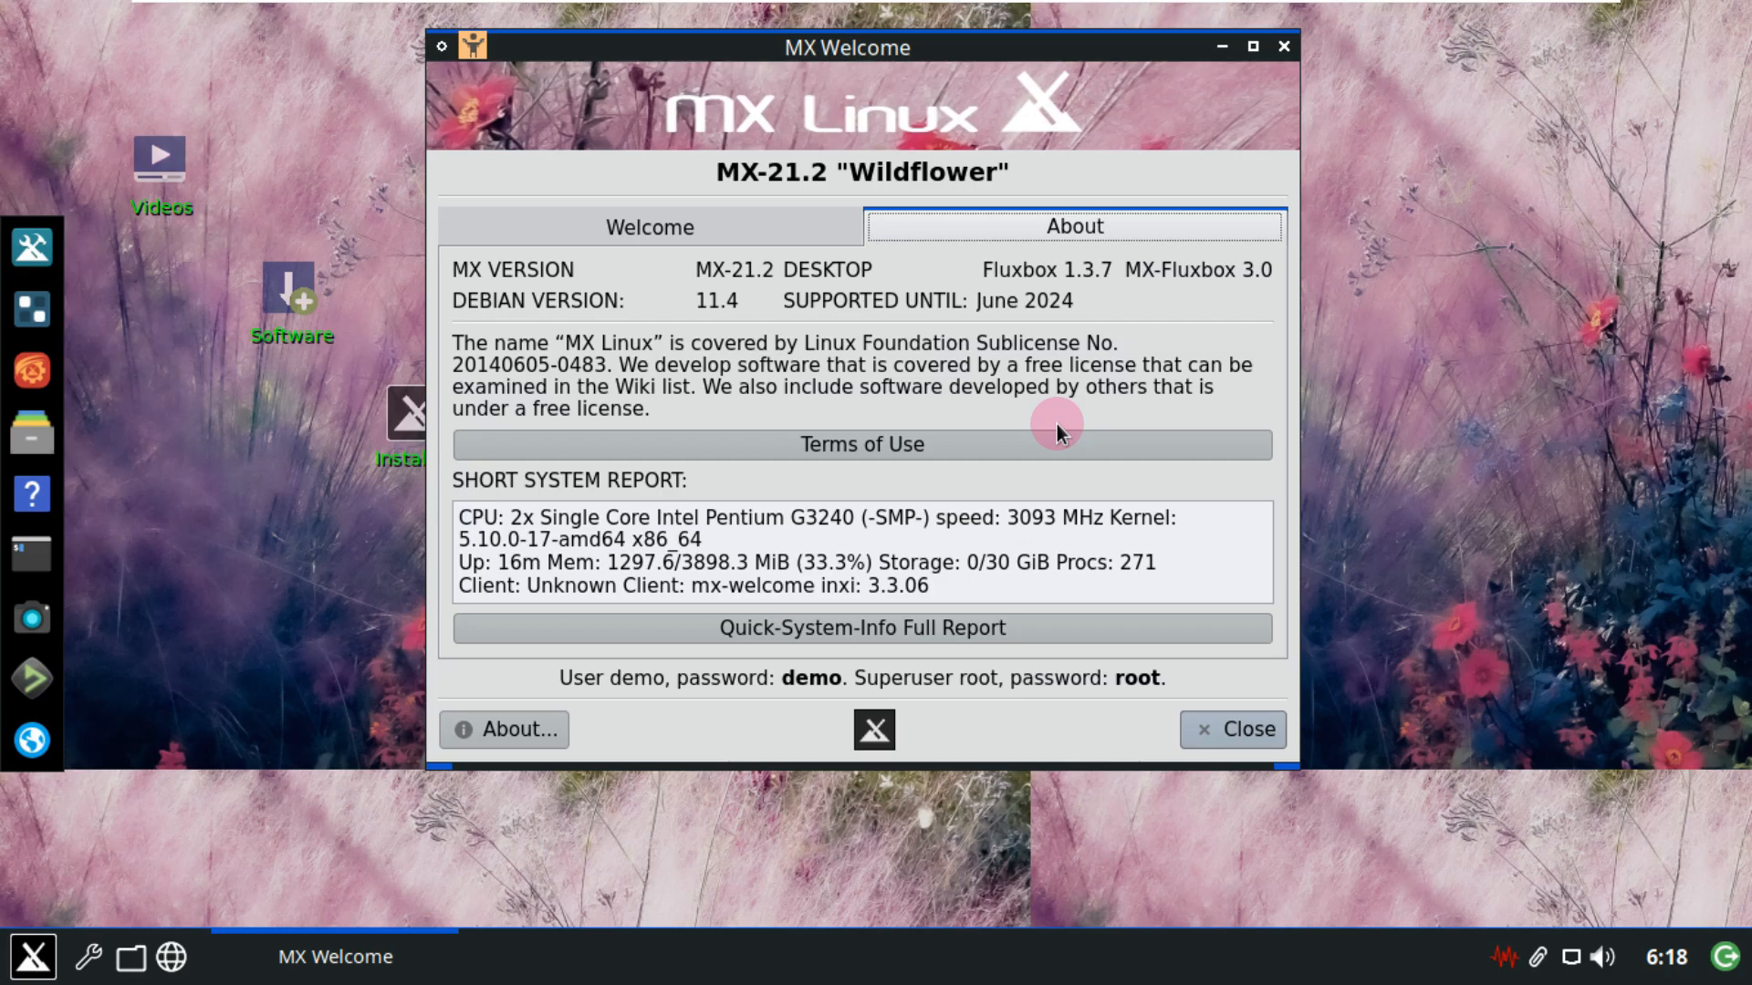
Close the MX Welcome window after reading the MX-21.2 "Wildflower" About page.
left_click(1251, 730)
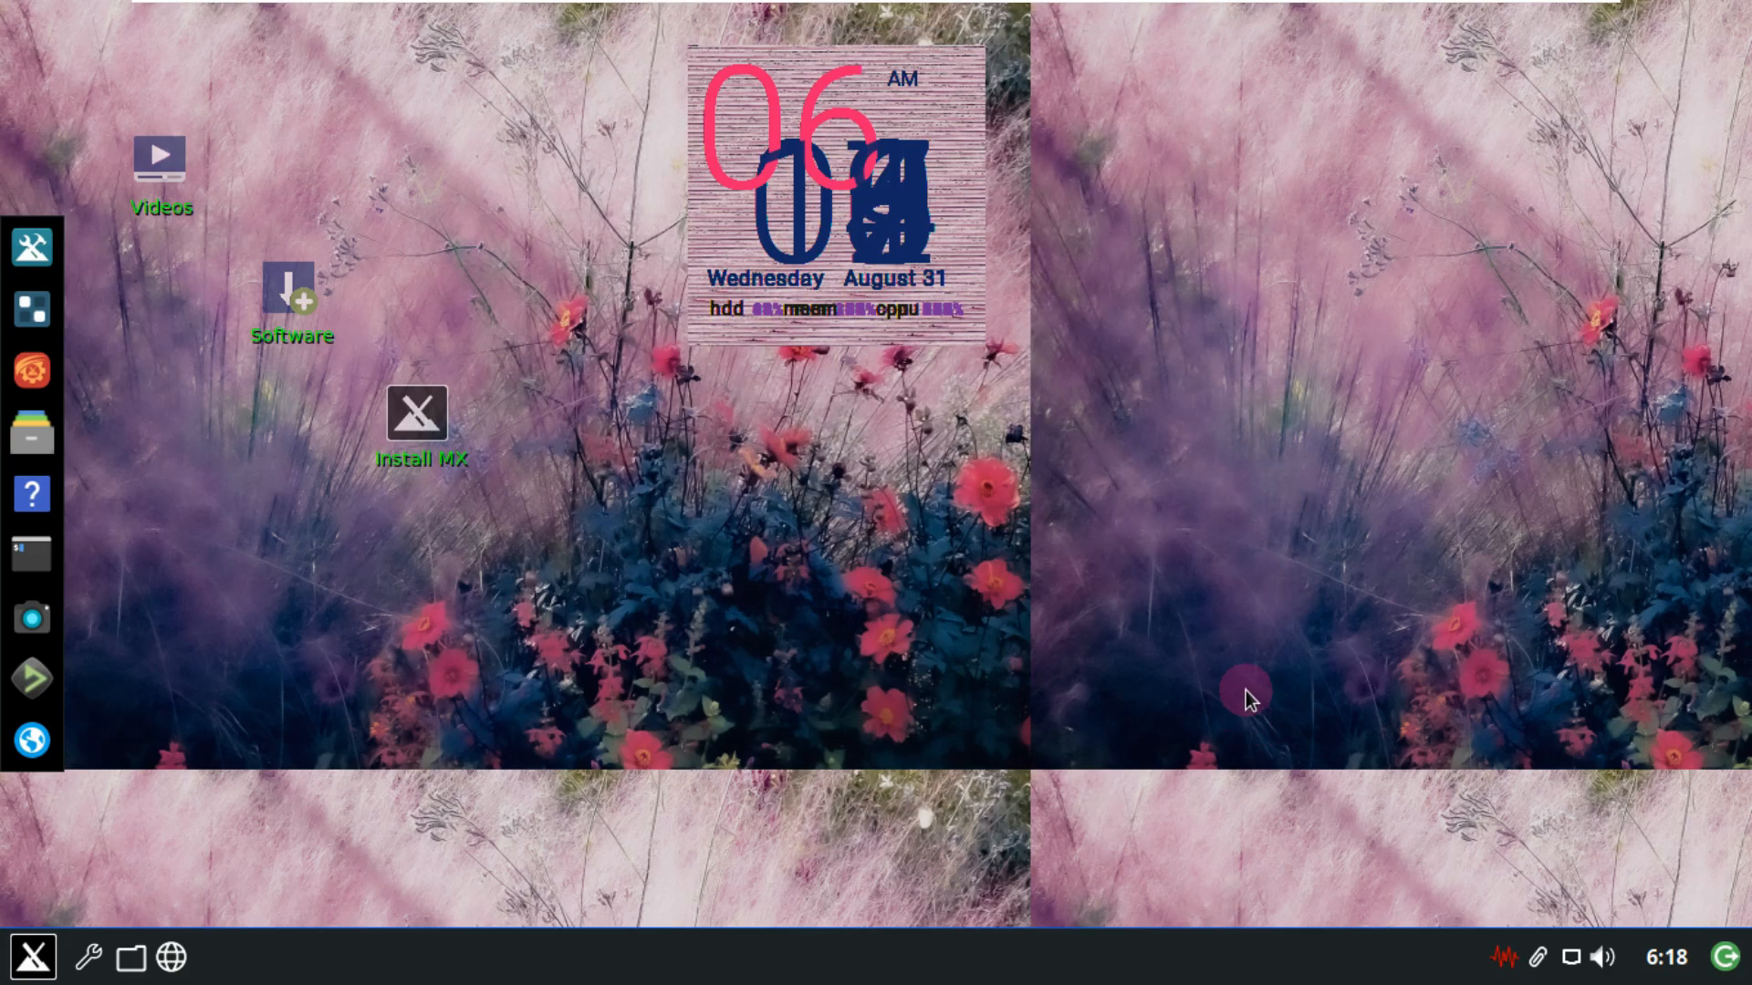
Shut down the live system from the taskbar's exit options.
left_click(1725, 958)
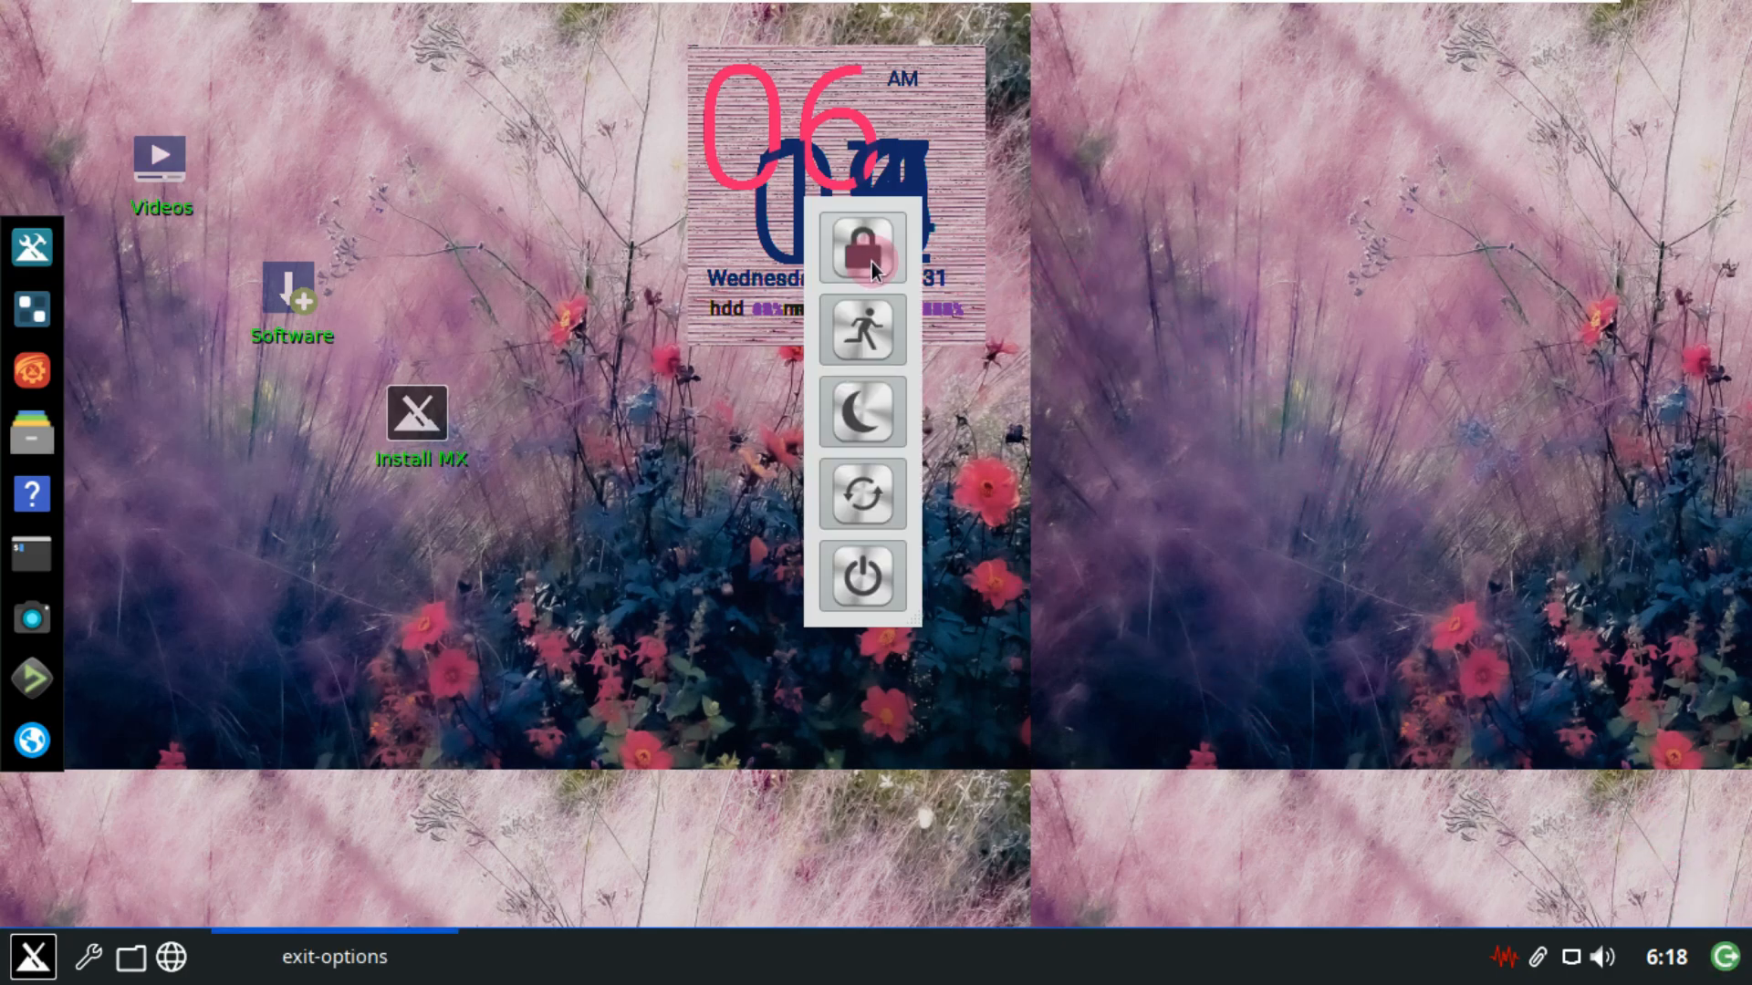
left_click(868, 570)
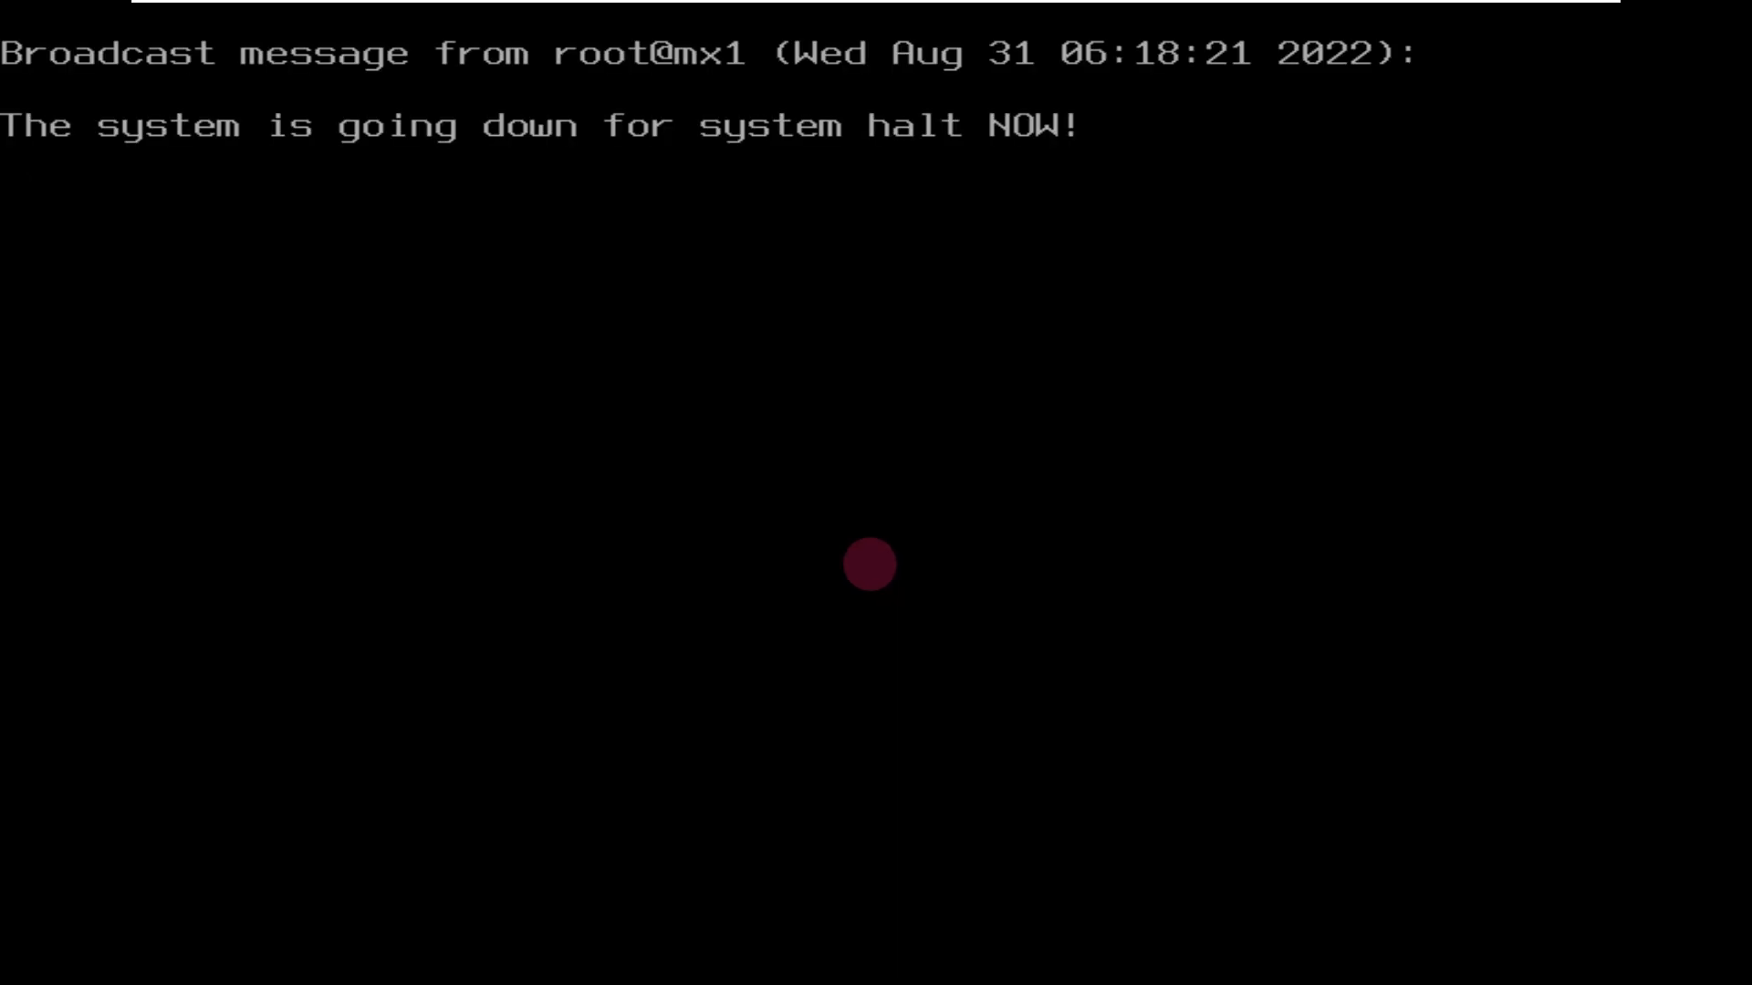